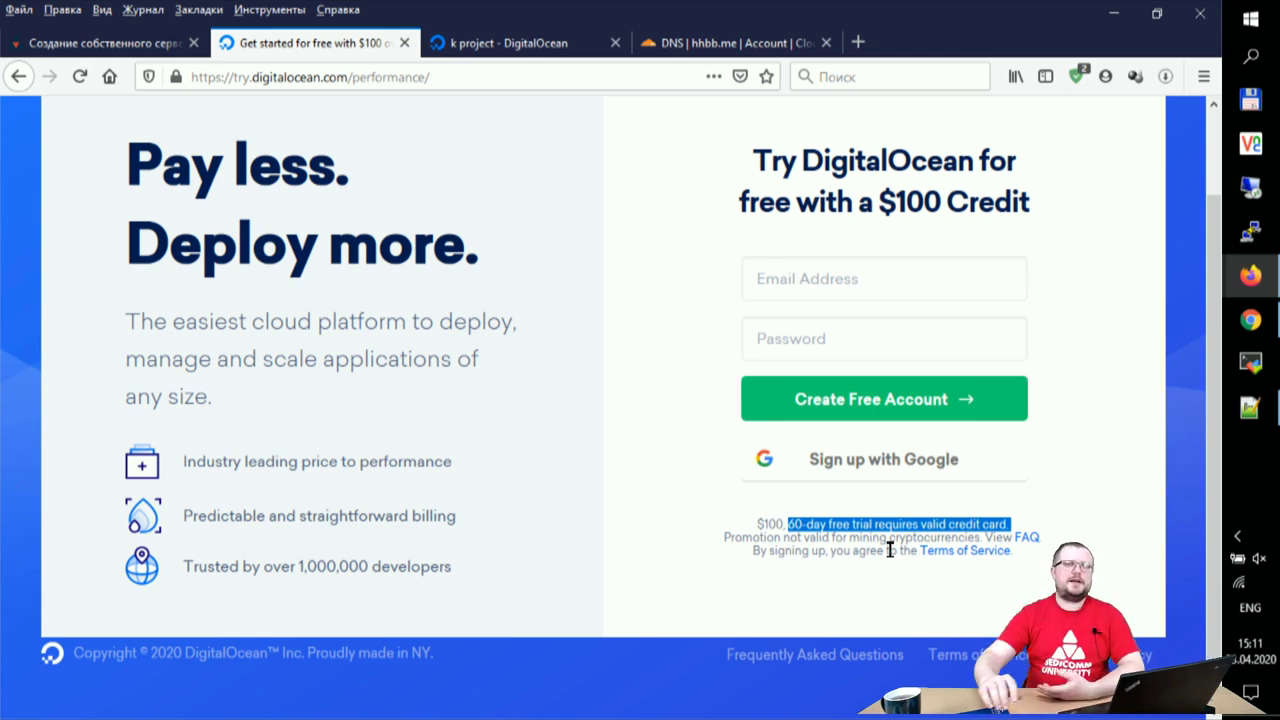
- Clear the page highlight and select the sign-up page's full URL in the address bar
left_click(635, 362)
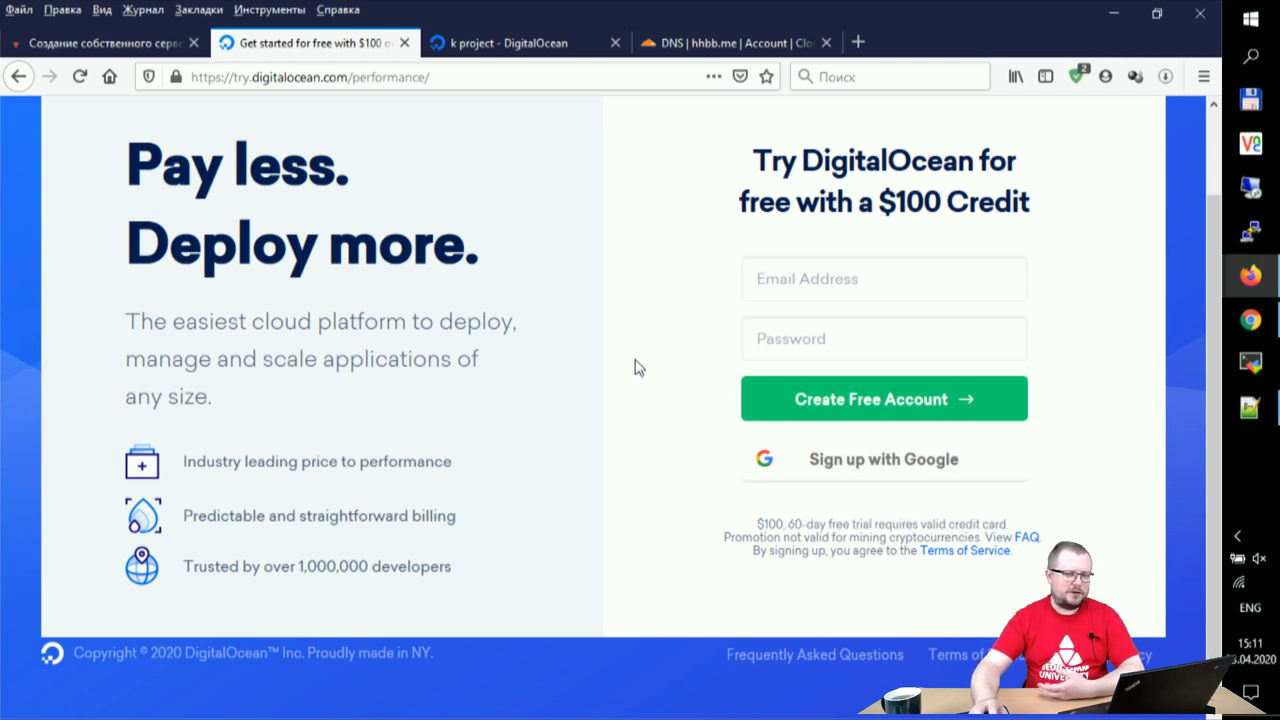
left_click(508, 74)
key("ctrl+c")
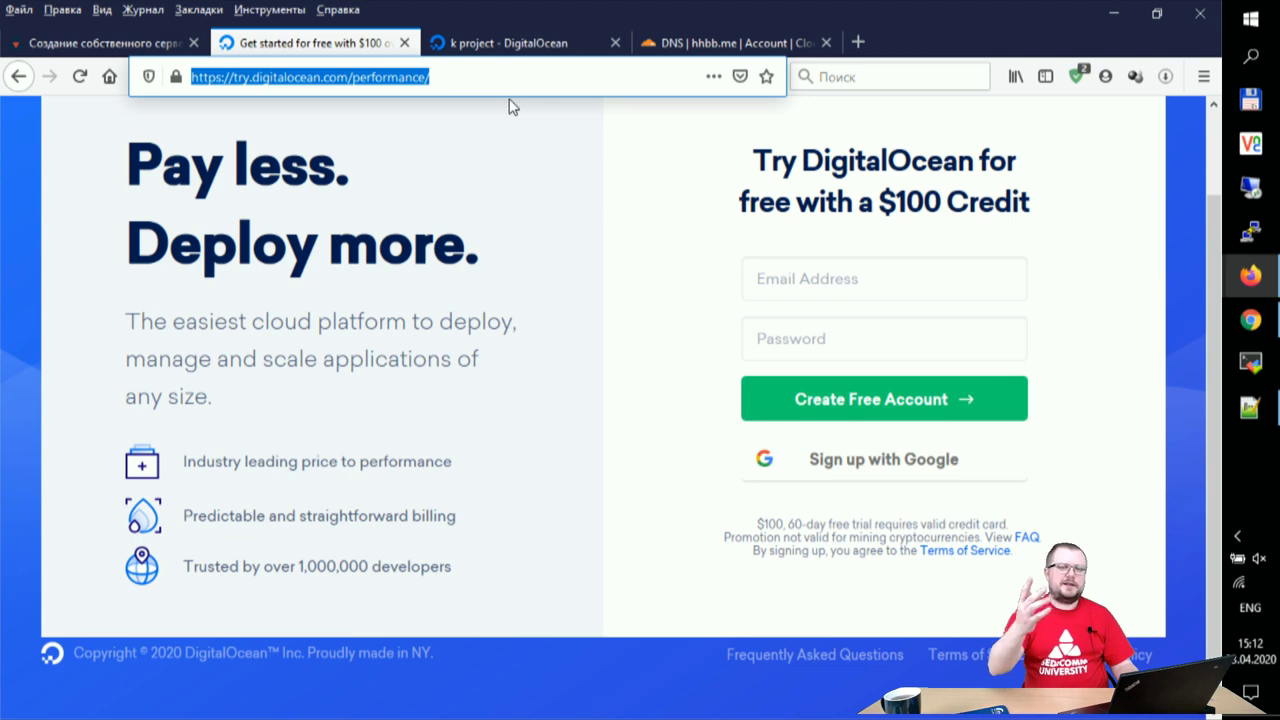
left_click(1260, 322)
scroll(1100, 420, "down", 3)
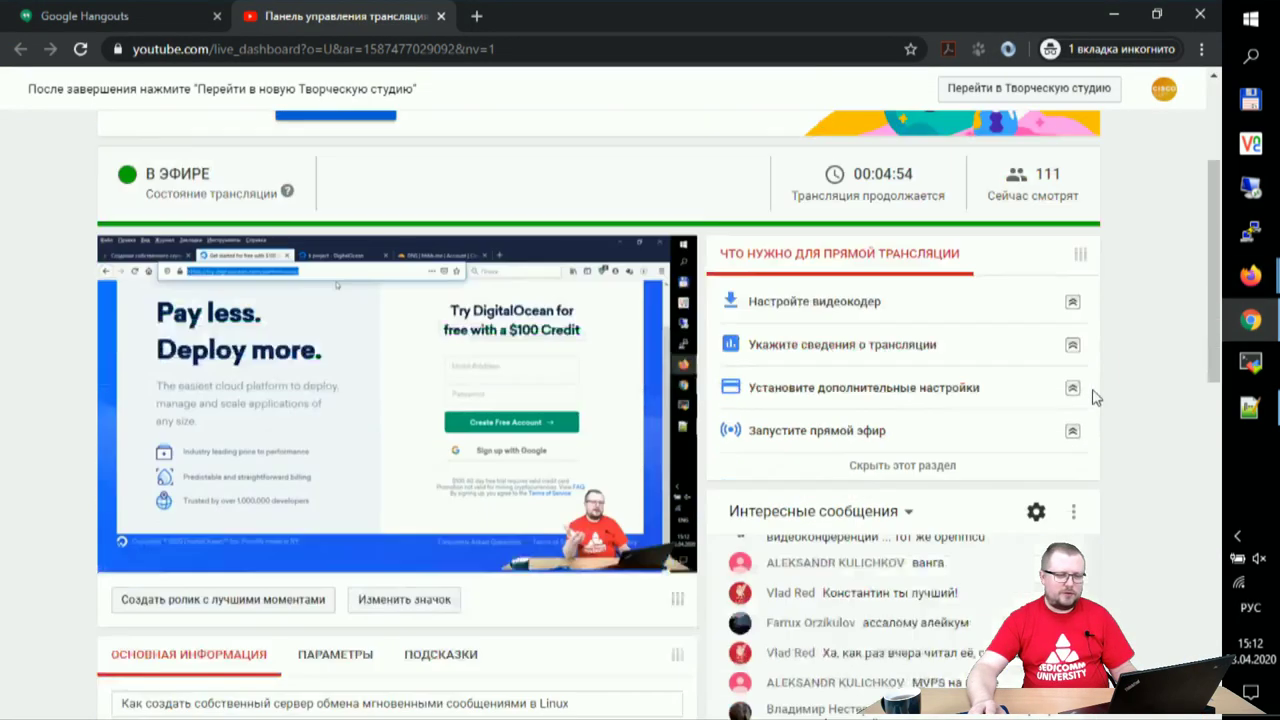
scroll(1037, 492, "down", 3)
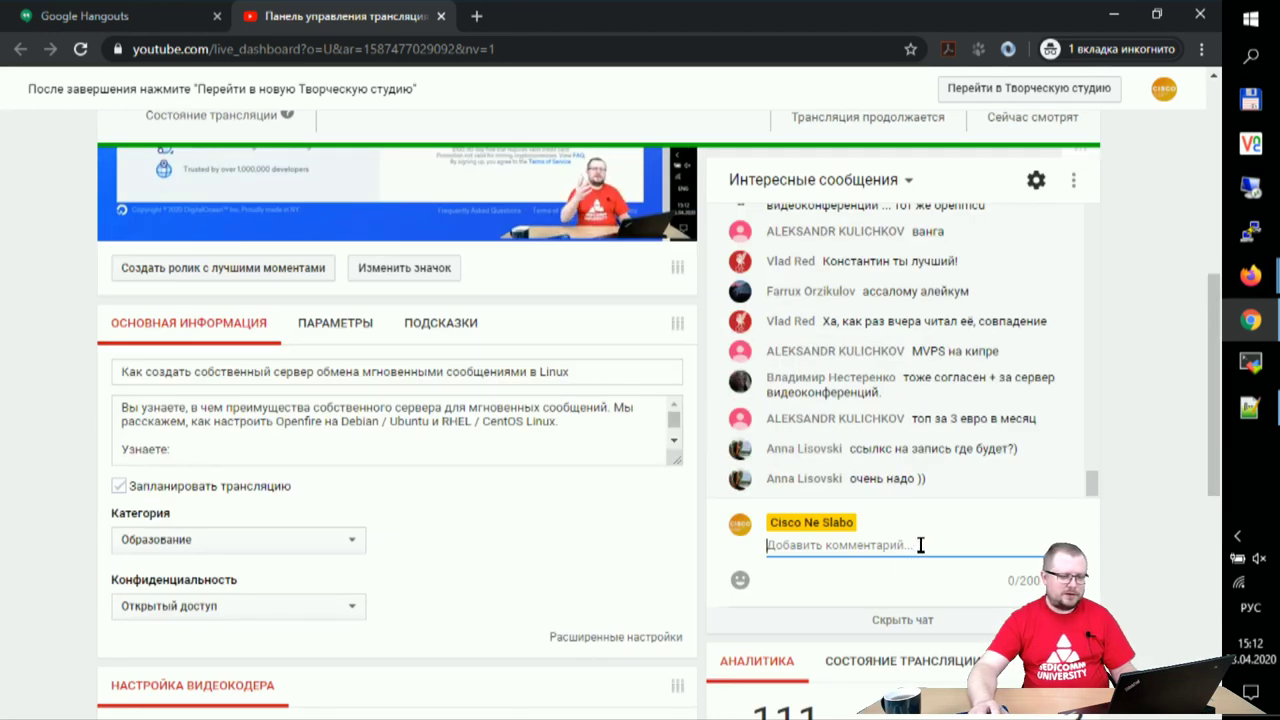
key("ctrl+v")
key("Return")
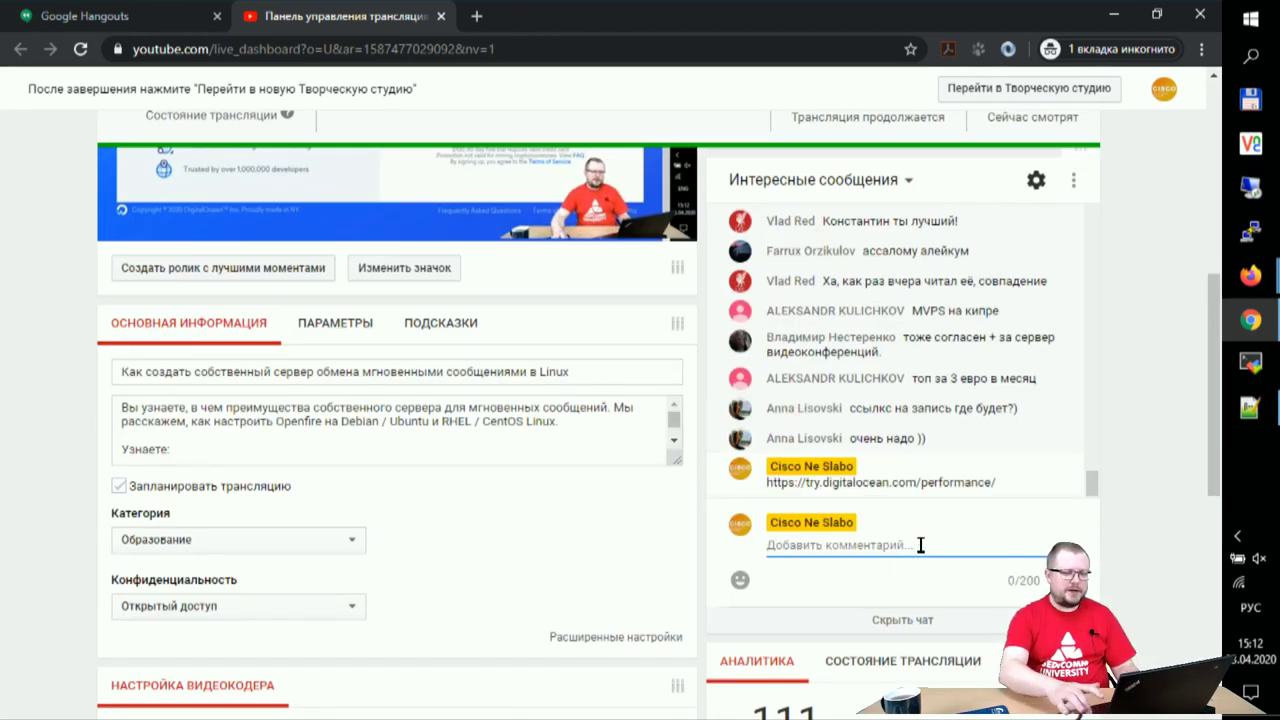
left_click(1113, 12)
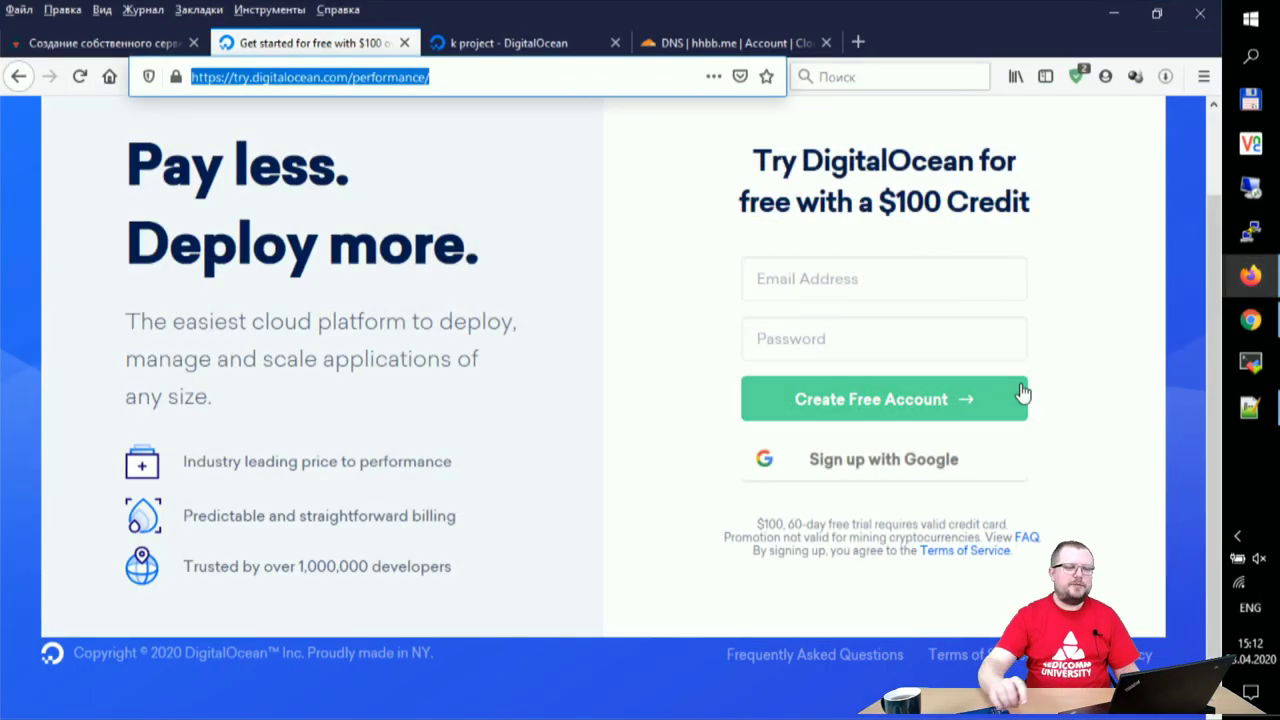
- Switch from the sign-up page to the 'k project - DigitalOcean' tab
left_click(1095, 396)
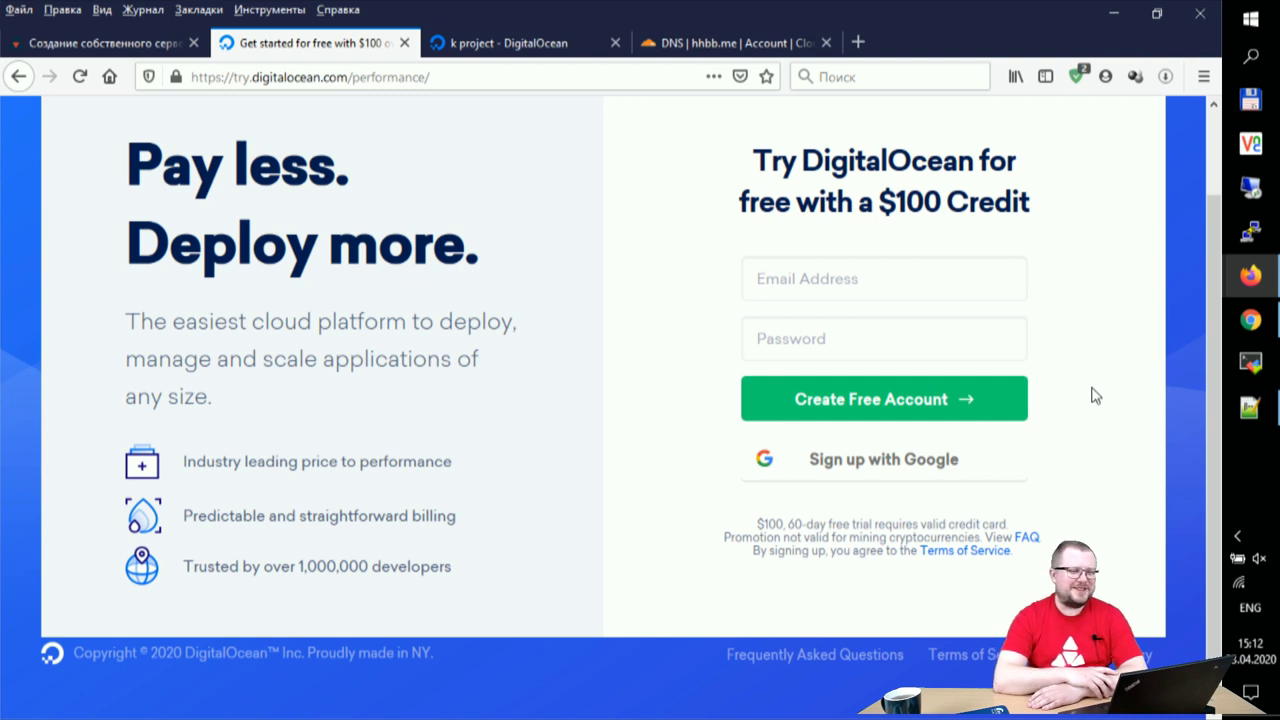
left_click(478, 43)
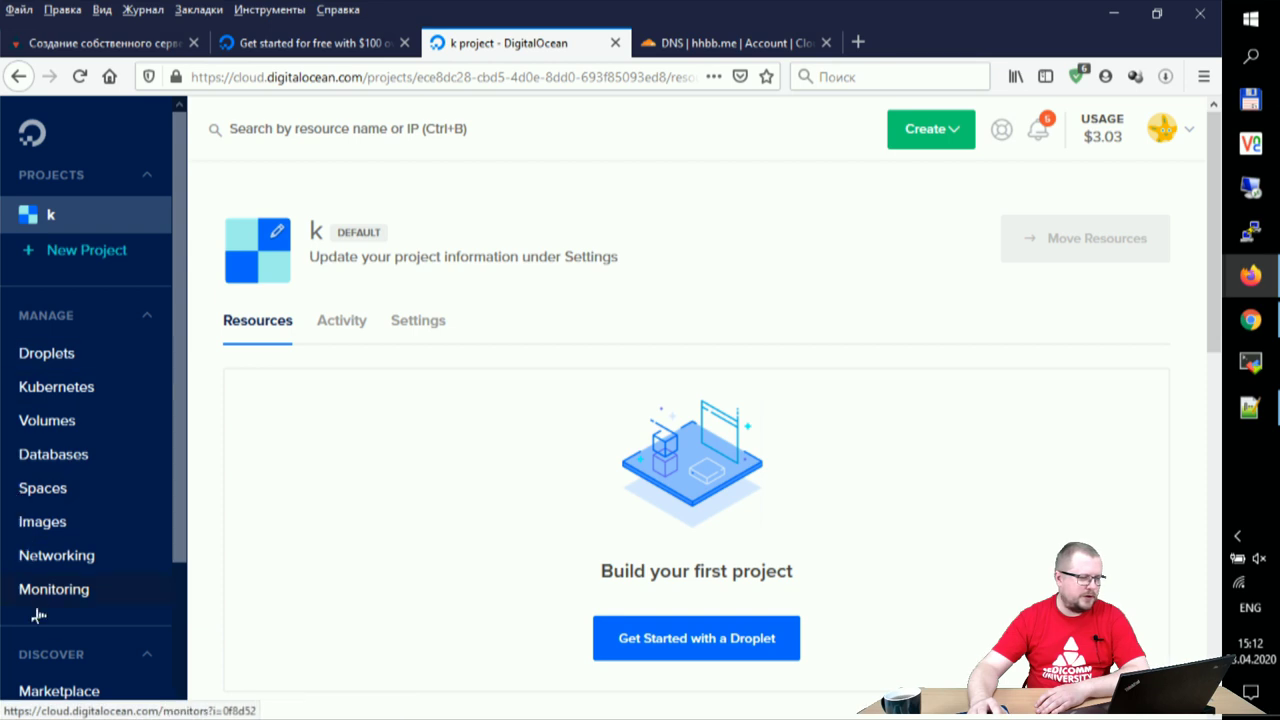
- Choose Droplets from the Create menu in project k
left_click(966, 136)
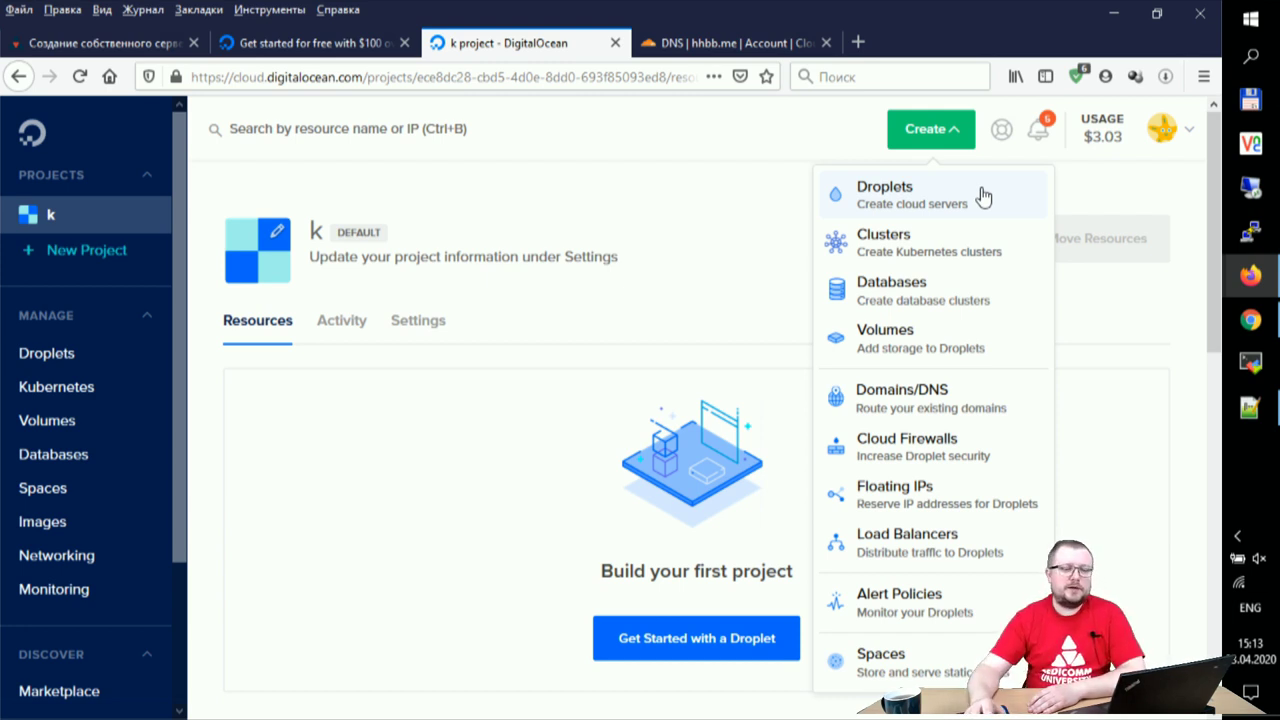
left_click(905, 205)
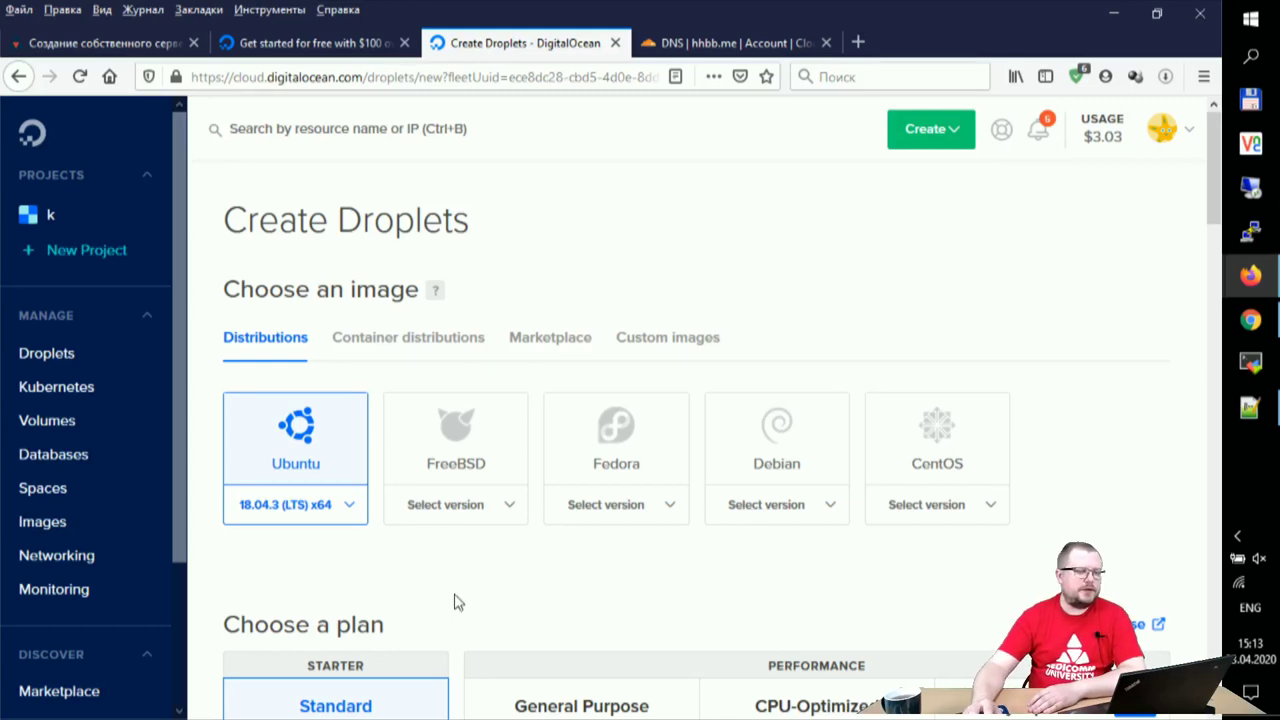
- Pick Ubuntu 16.04.6 (LTS) x64 as the droplet image, then switch to the SEDICOMM article
scroll(420, 597, "down", 2)
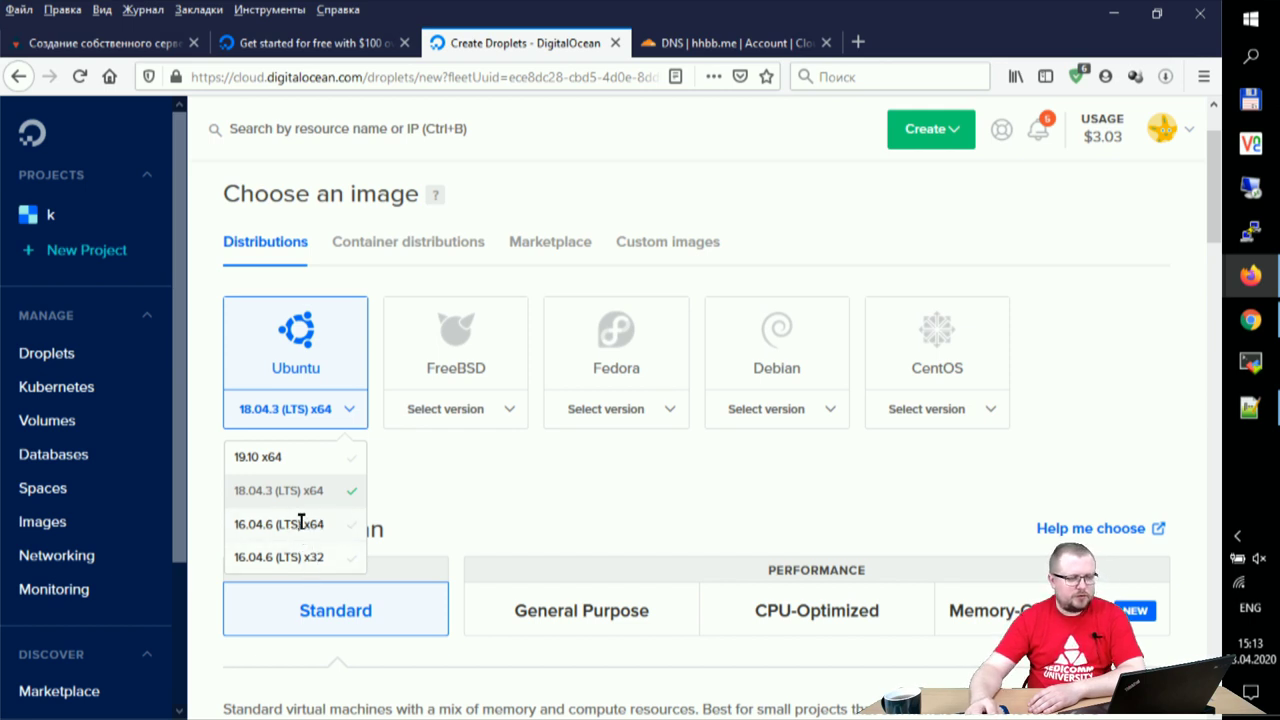
left_click(300, 525)
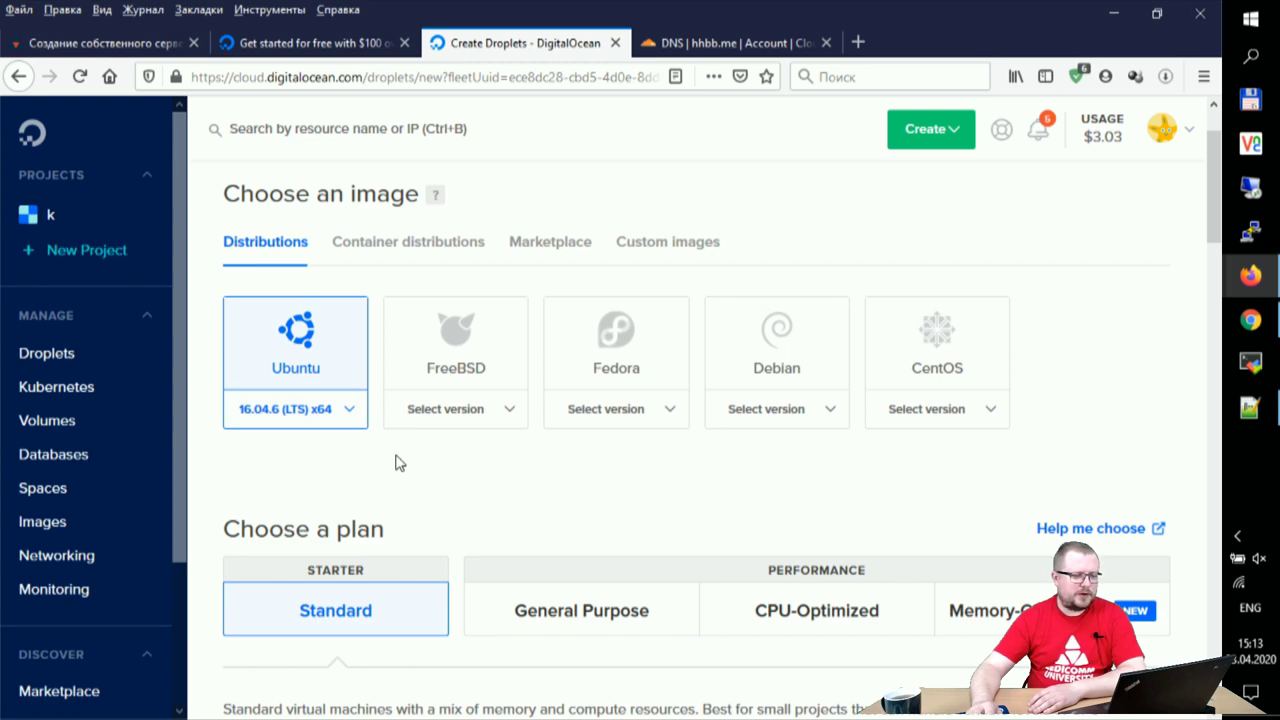
left_click(95, 44)
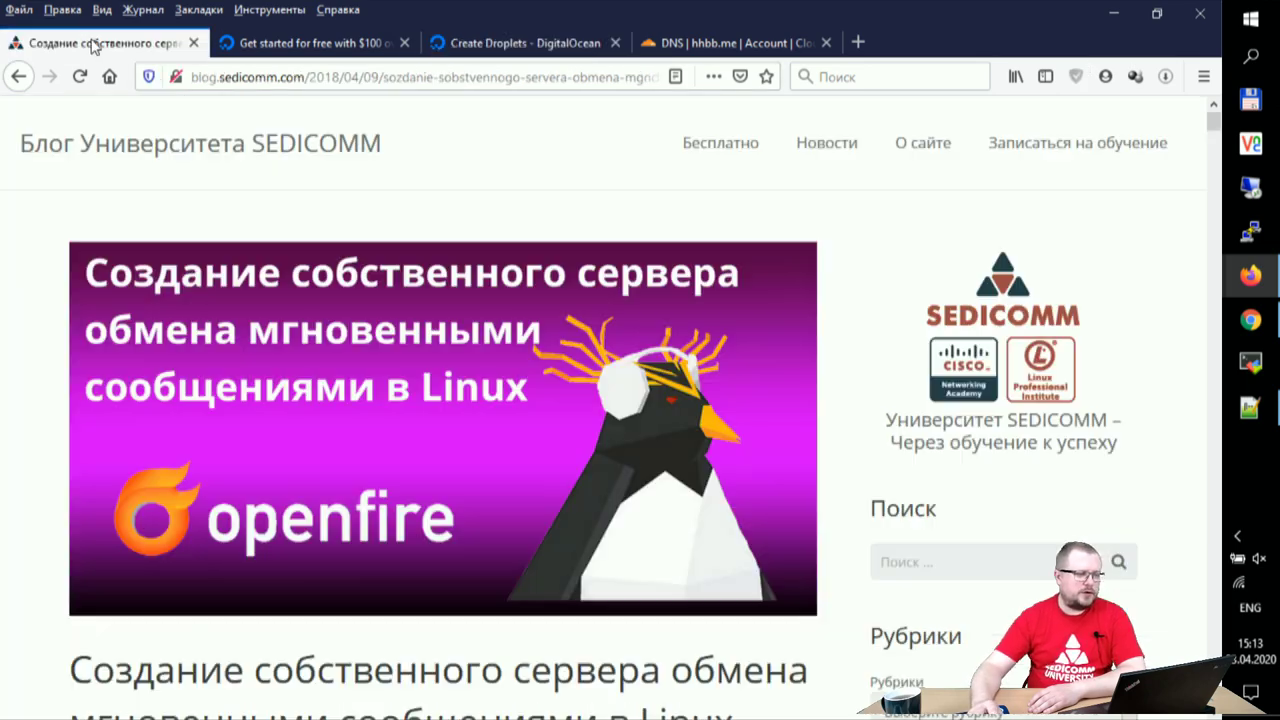
- Highlight CentOS 6.5 in the article's tested-environment list, then go back to Create Droplets
scroll(410, 340, "down", 10)
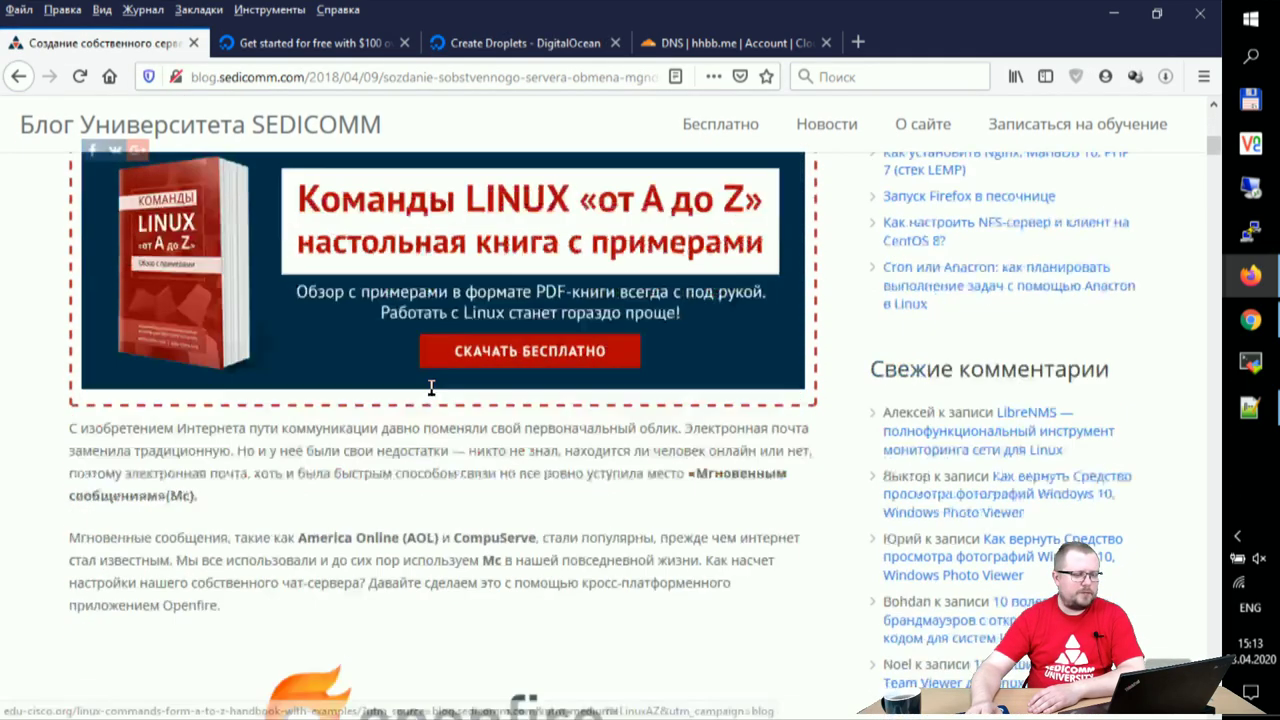
scroll(462, 400, "down", 5)
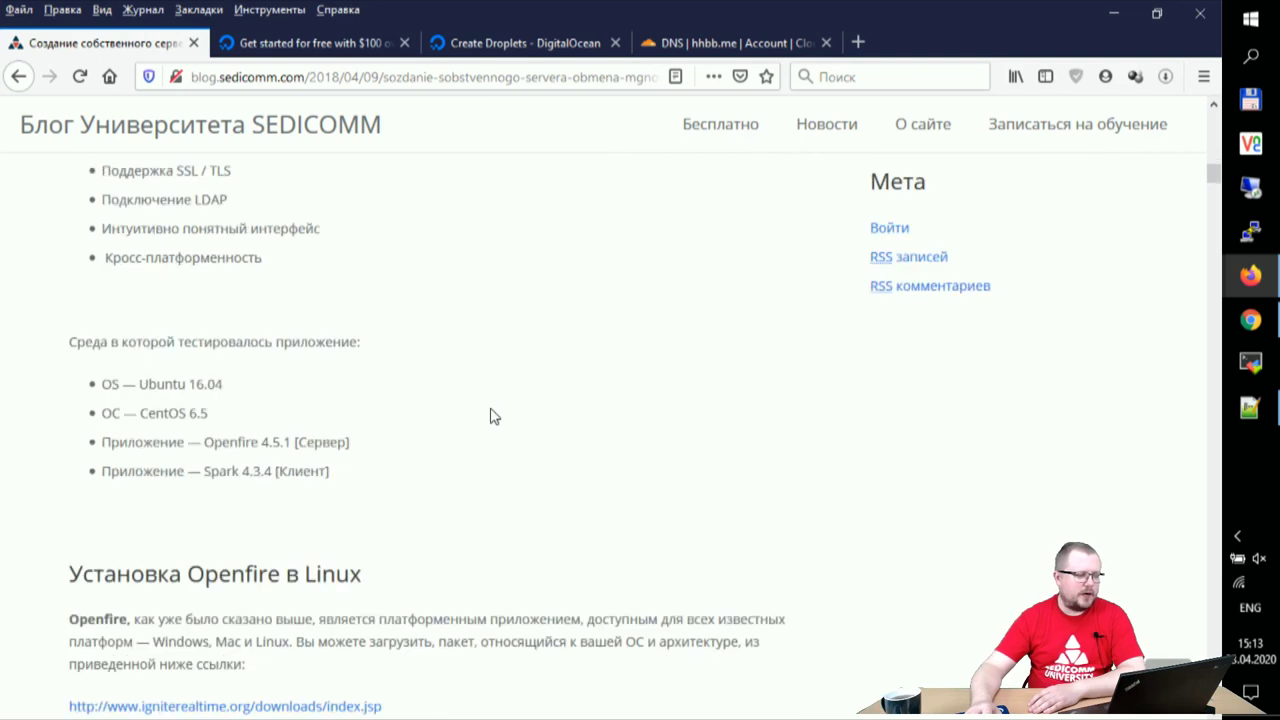
left_click_drag(157, 413, 360, 422)
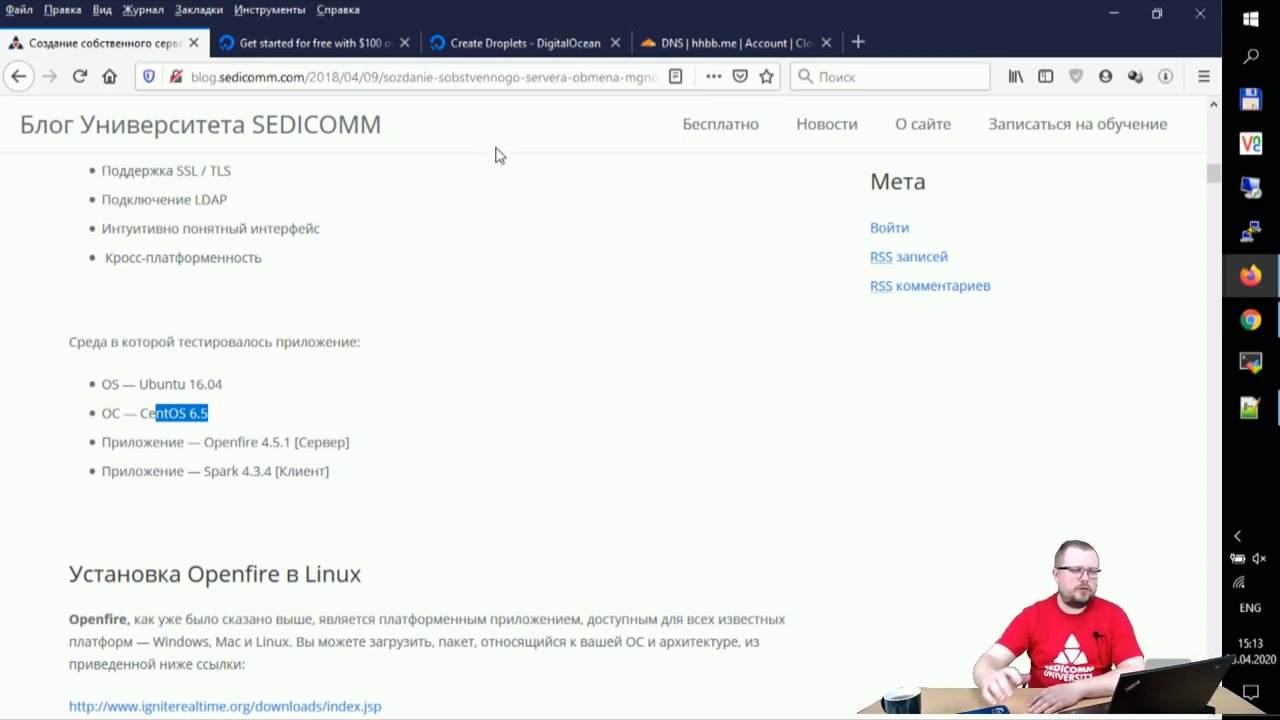
left_click(571, 48)
scroll(774, 357, "down", 2)
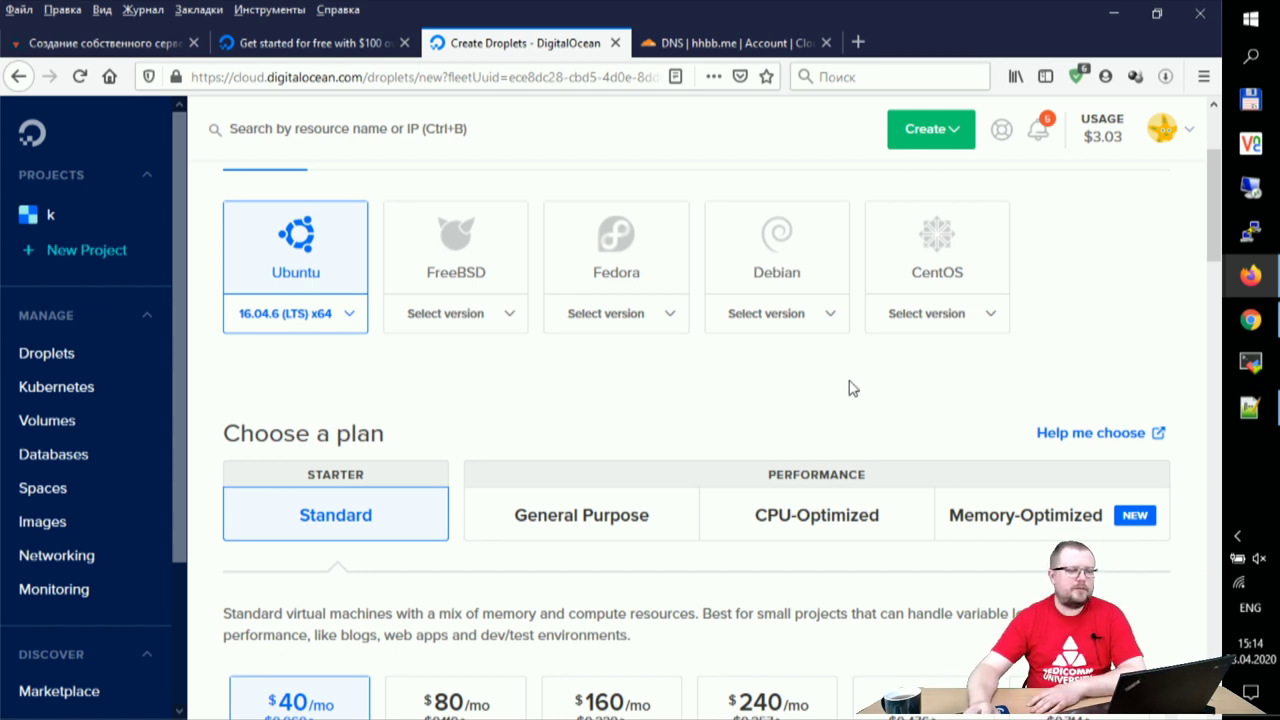
- Choose the Standard $15/mo plan with 3 GB memory, 1 CPU and 60 GB SSD
scroll(840, 390, "down", 2)
scroll(840, 390, "down", 2)
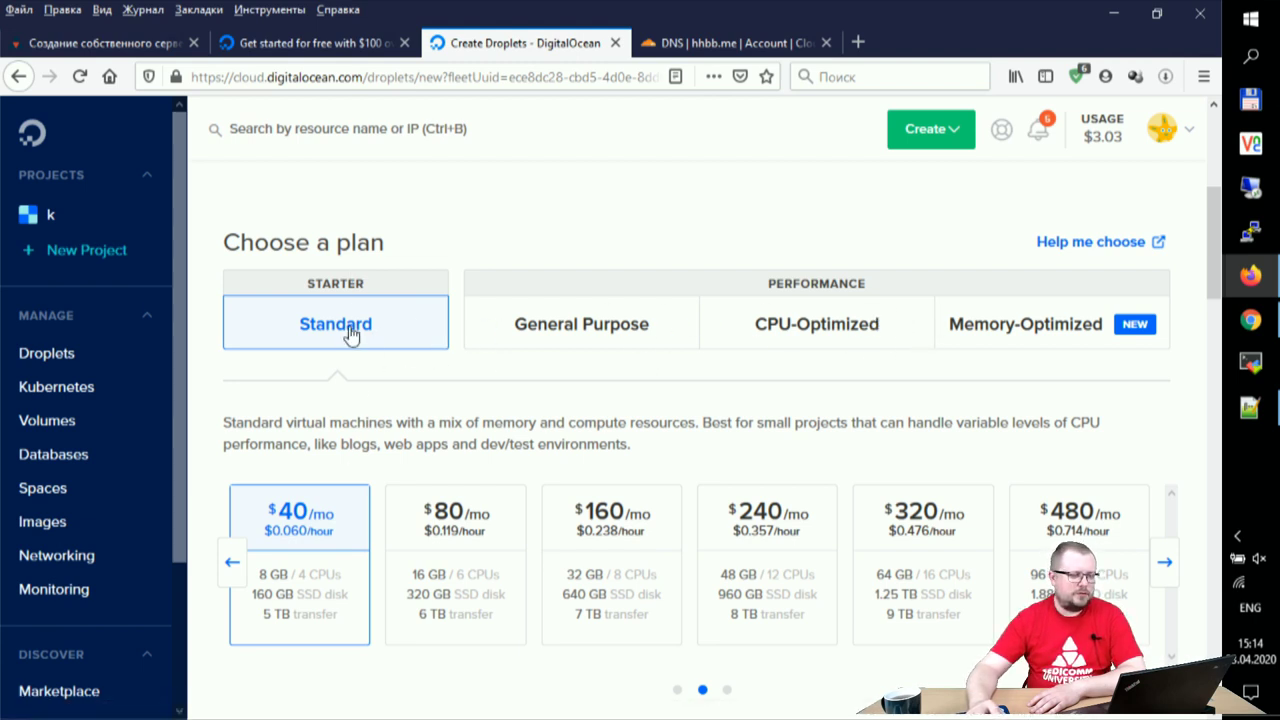
scroll(491, 400, "down", 2)
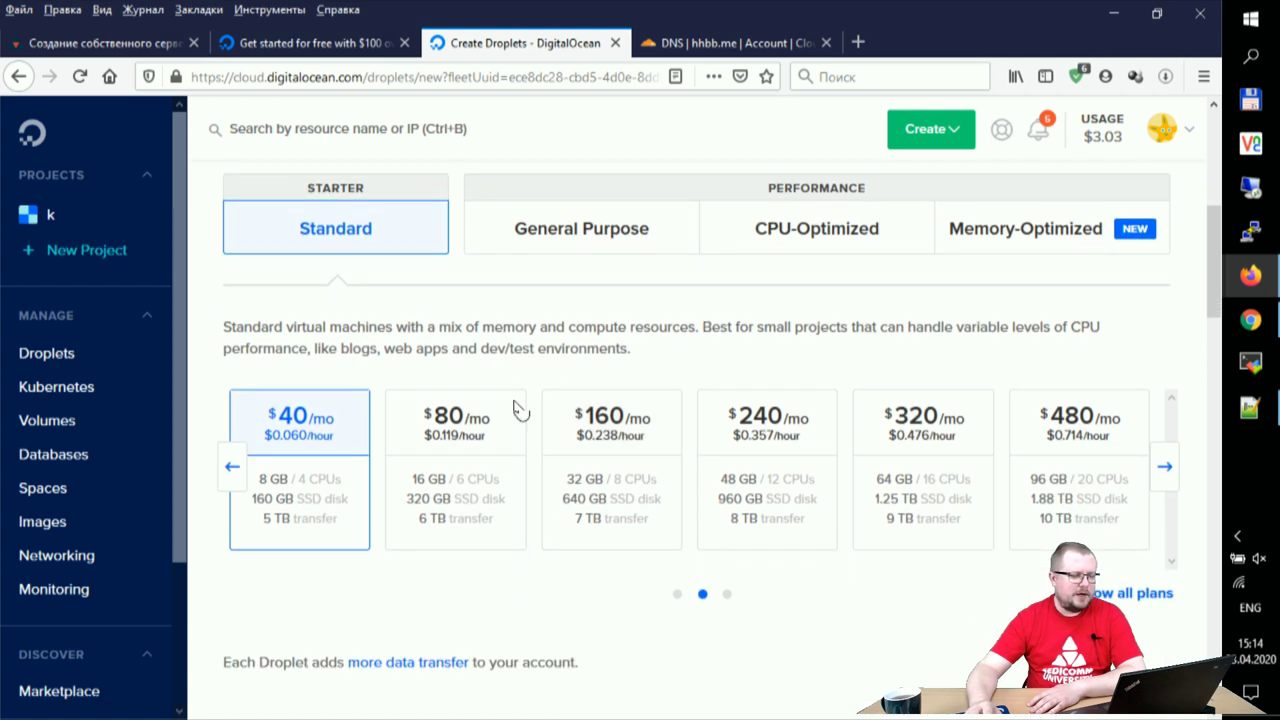
left_click(233, 467)
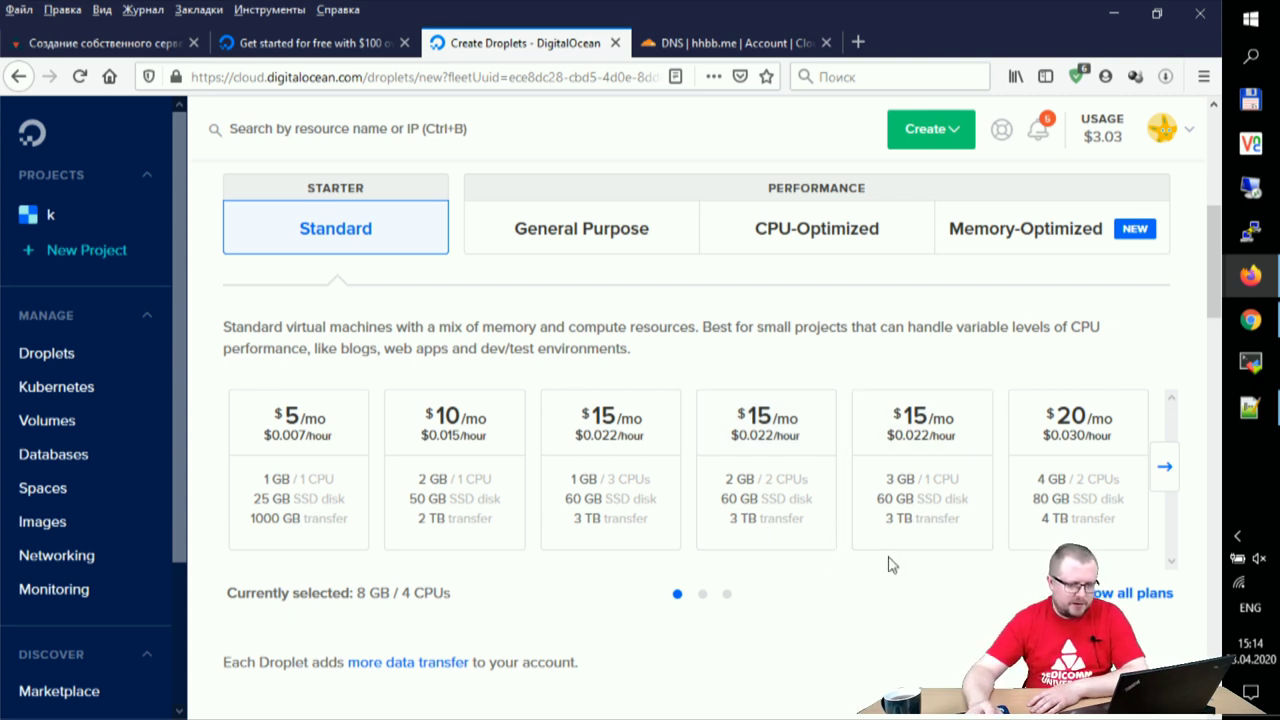
left_click(916, 508)
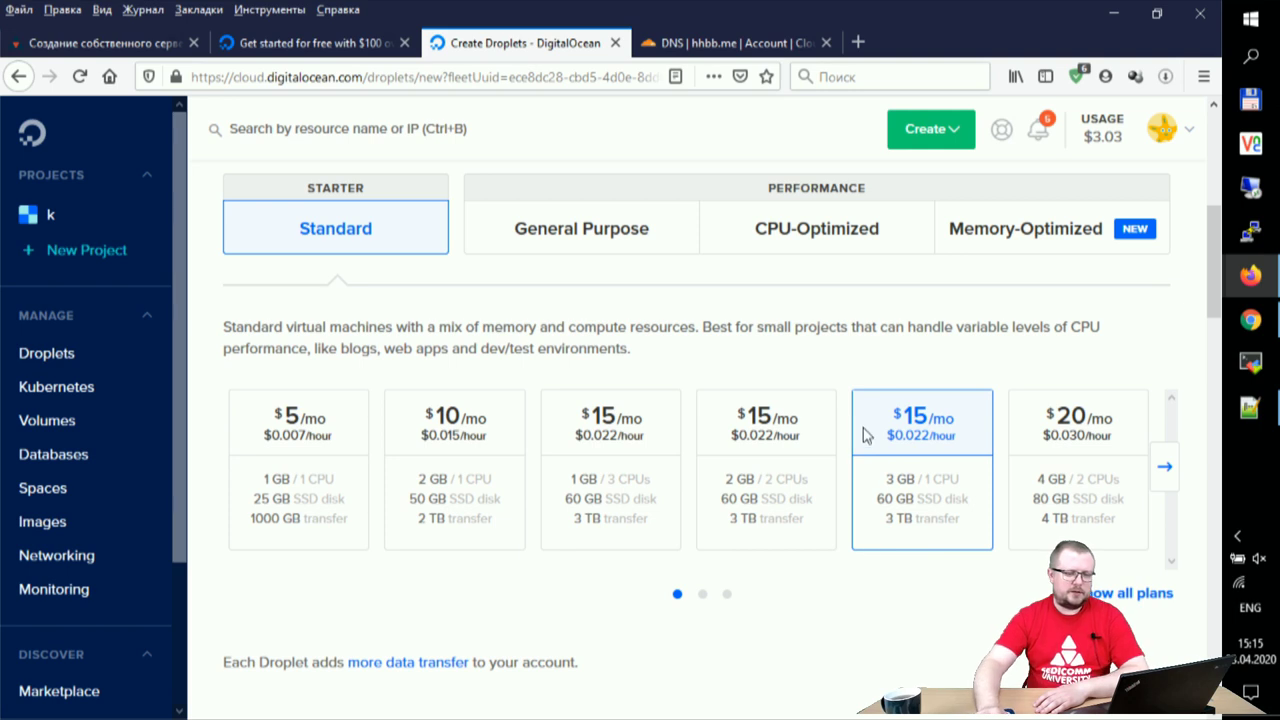
scroll(840, 557, "down", 2)
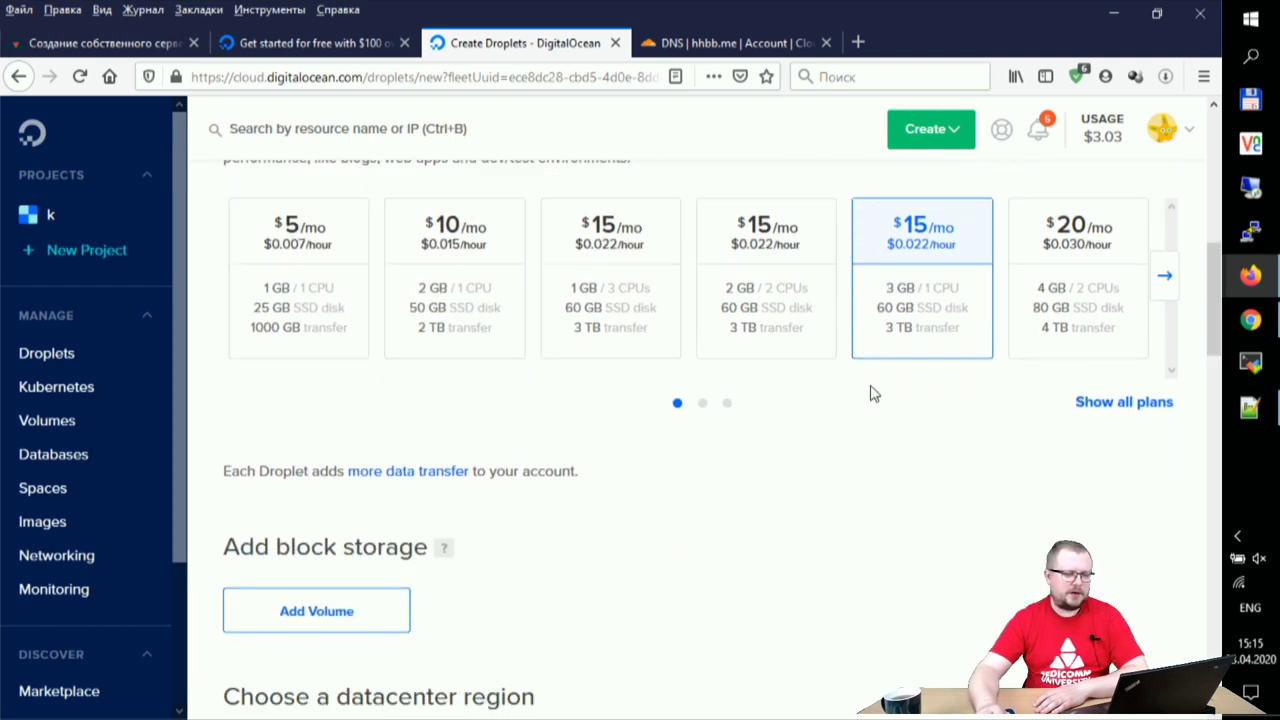
scroll(880, 475, "down", 3)
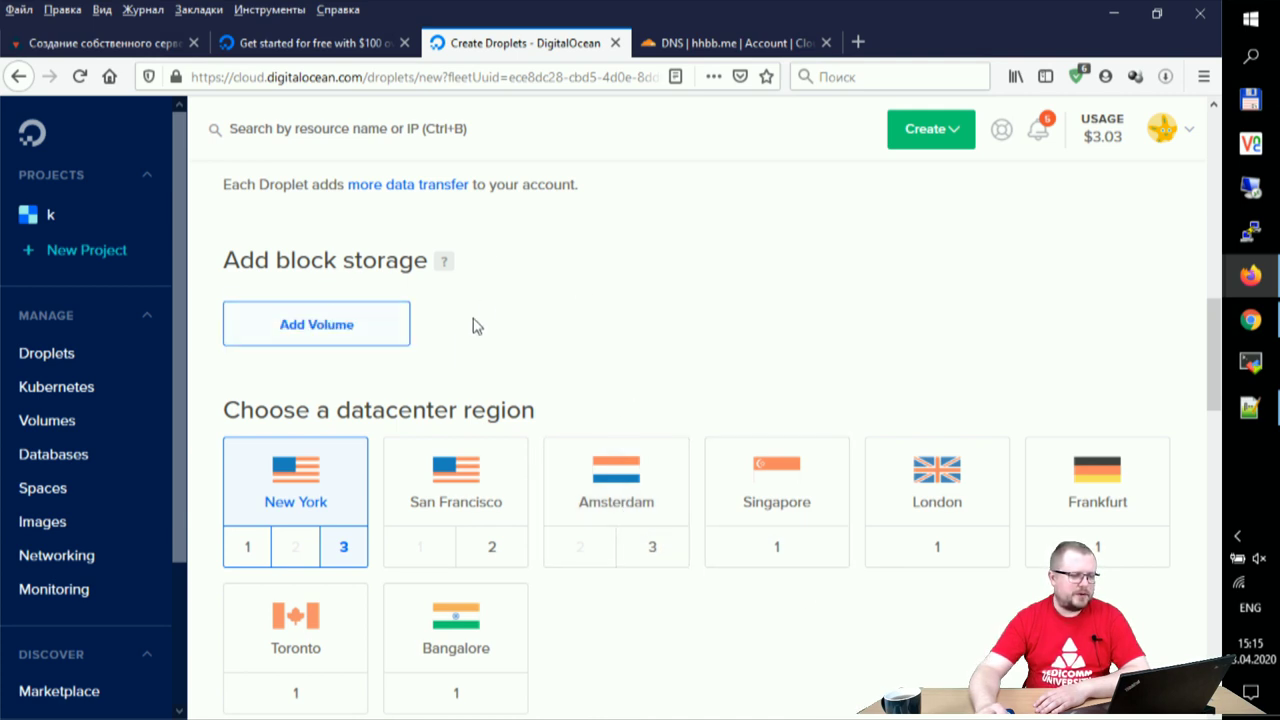
- Select Frankfurt as the droplet's datacenter region
scroll(757, 391, "down", 2)
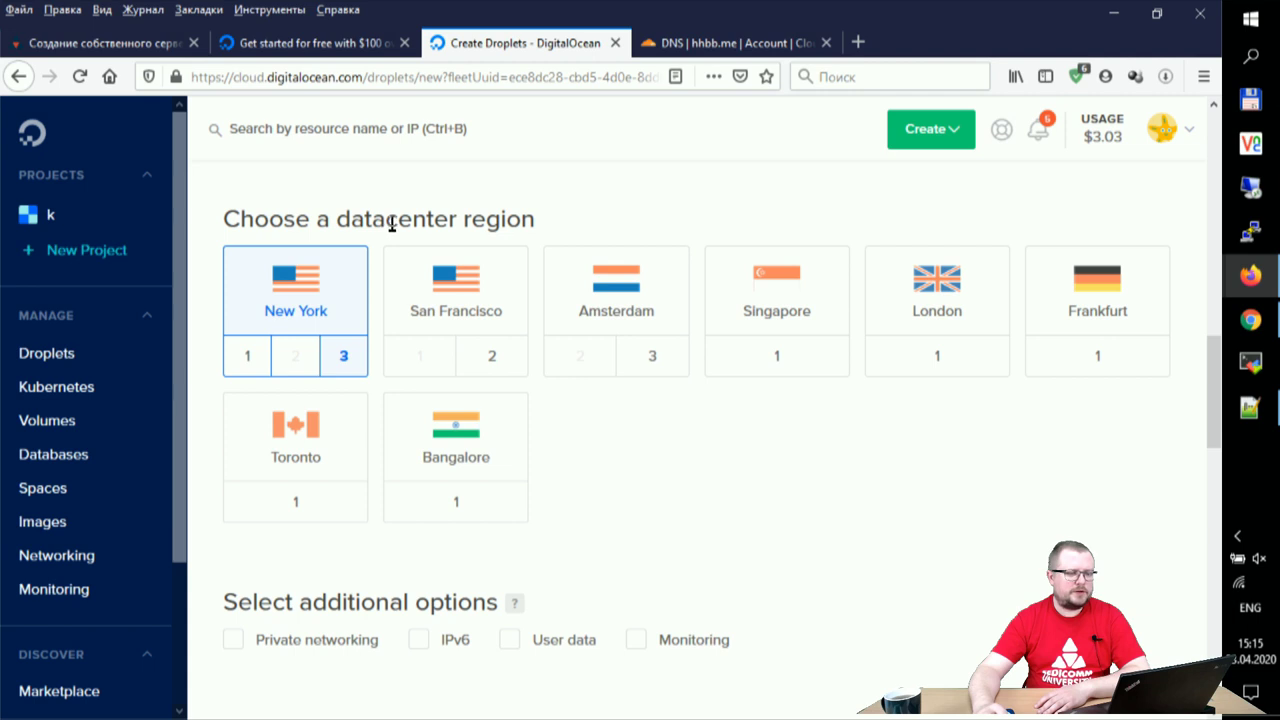
left_click_drag(427, 220, 540, 216)
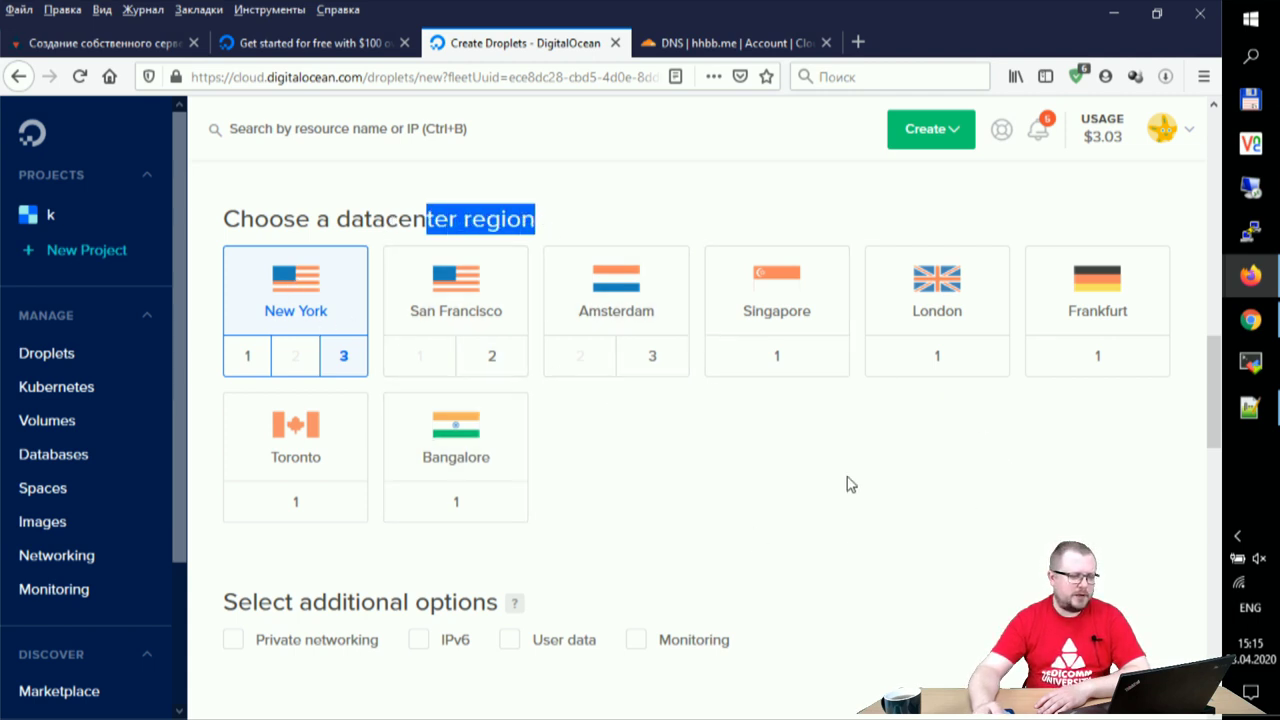
left_click(1125, 305)
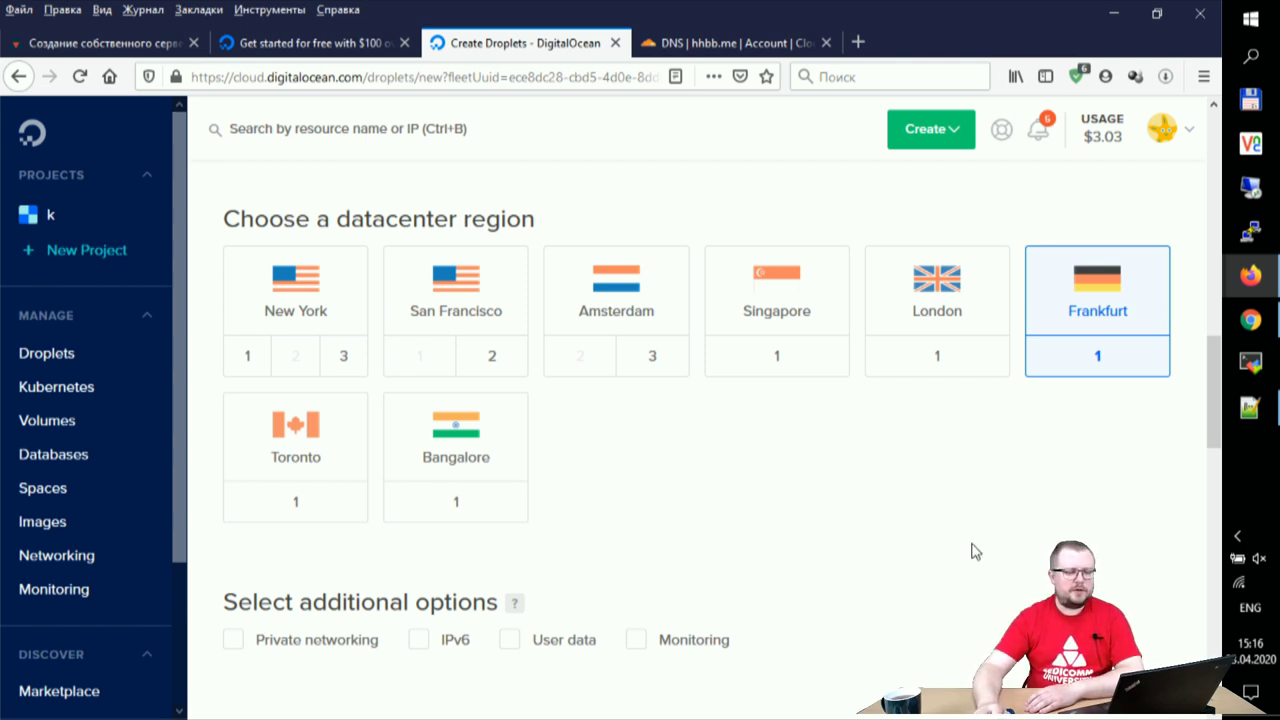
scroll(975, 551, "down", 7)
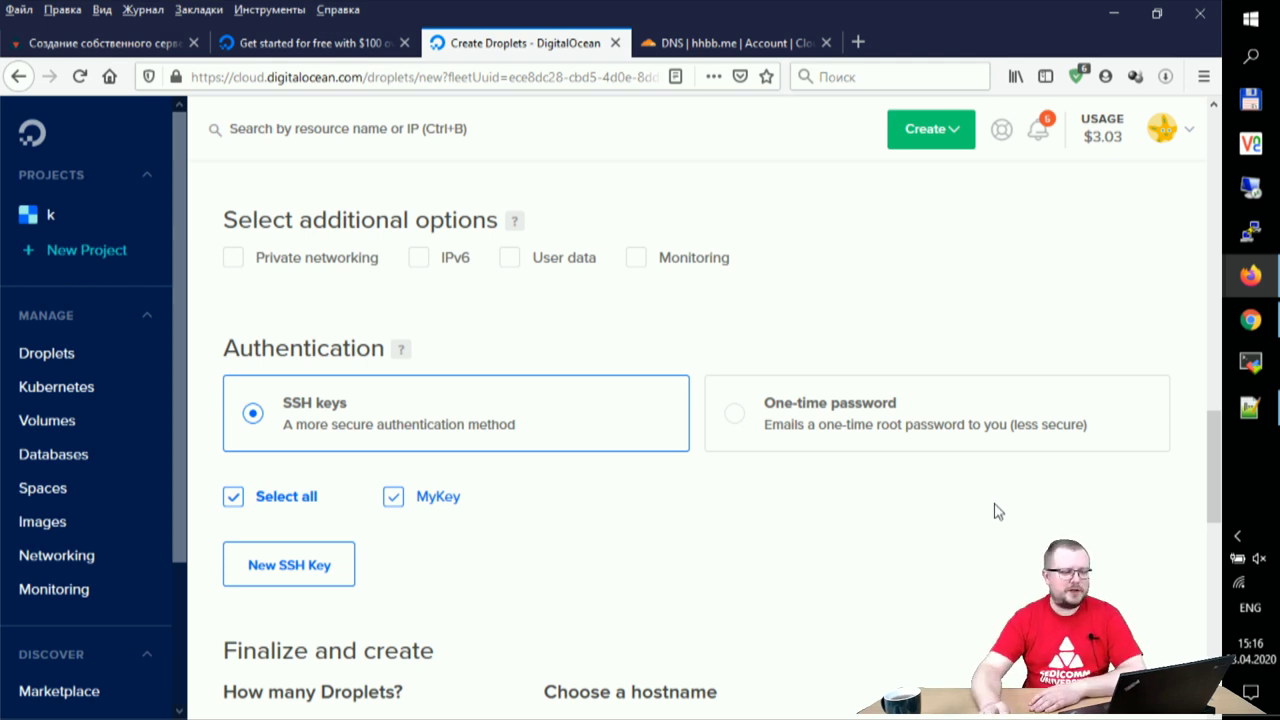
- Replace the default hostname ubuntu-s-1vcpu-3gb-fra1-01 with hhbb.me and review the settings
scroll(997, 538, "down", 2)
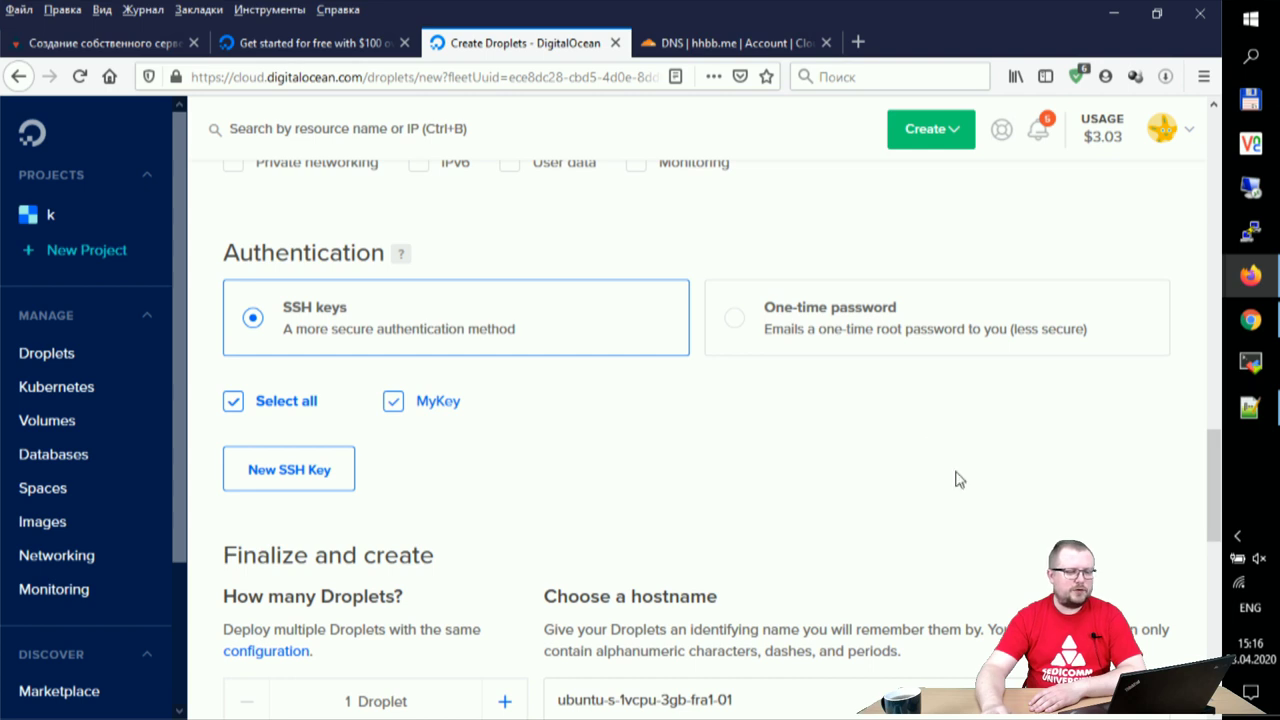
scroll(940, 425, "down", 3)
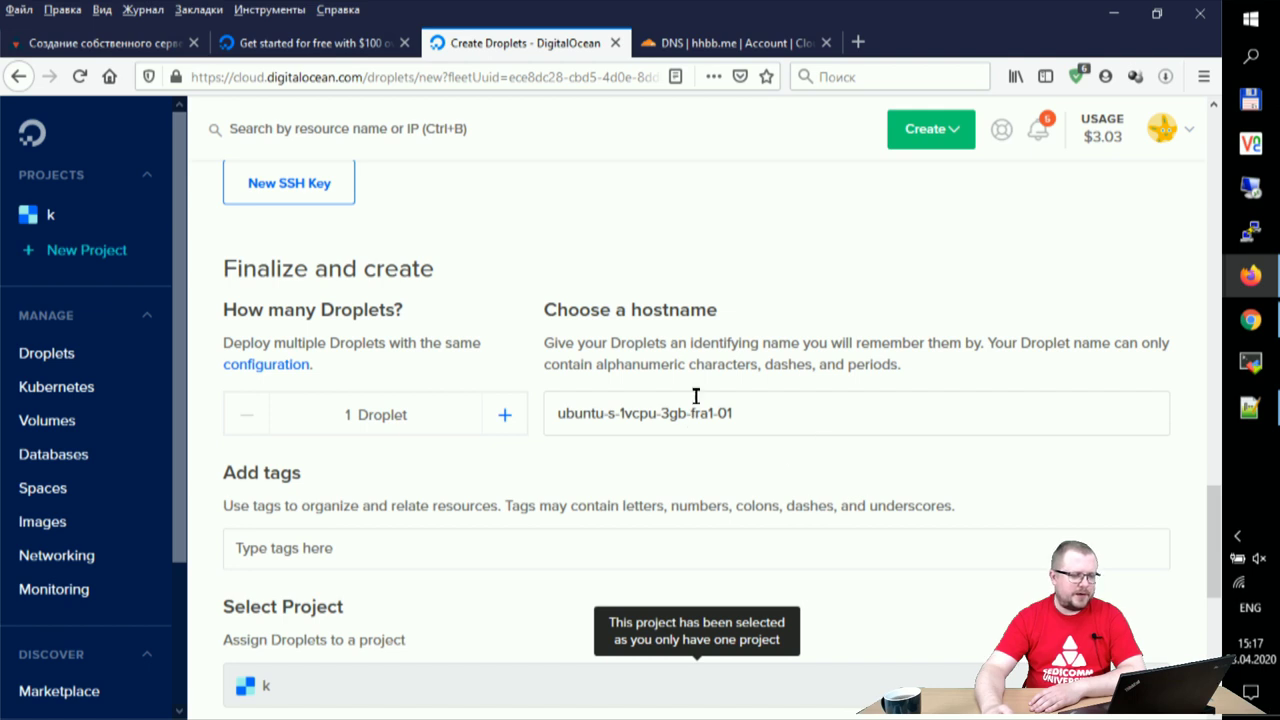
left_click_drag(806, 415, 553, 415)
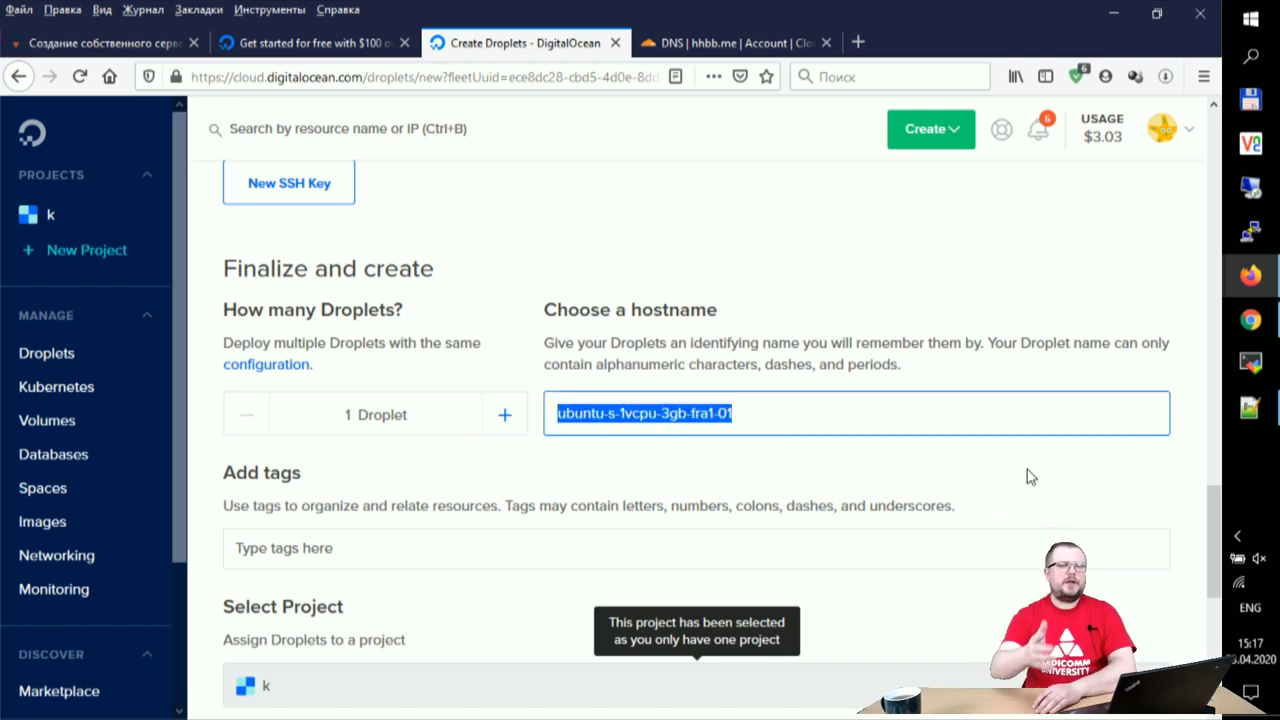
type("h")
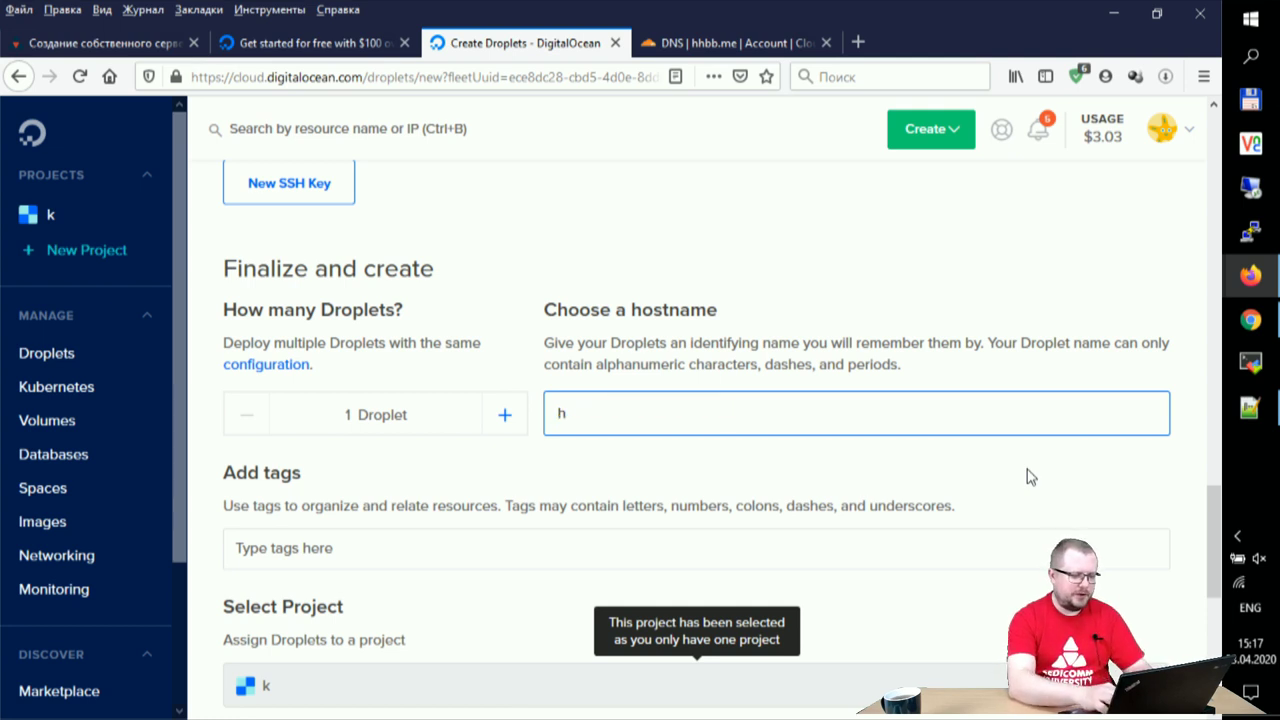
type("hbb.me")
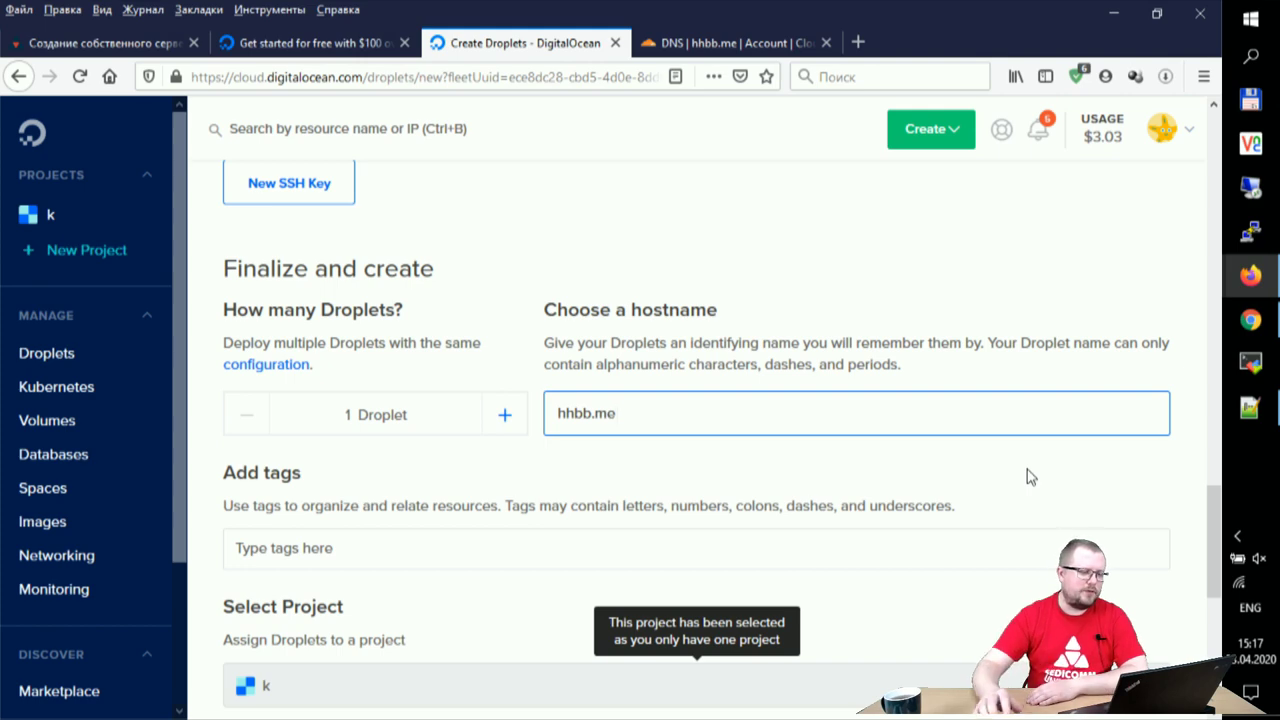
scroll(1030, 477, "down", 3)
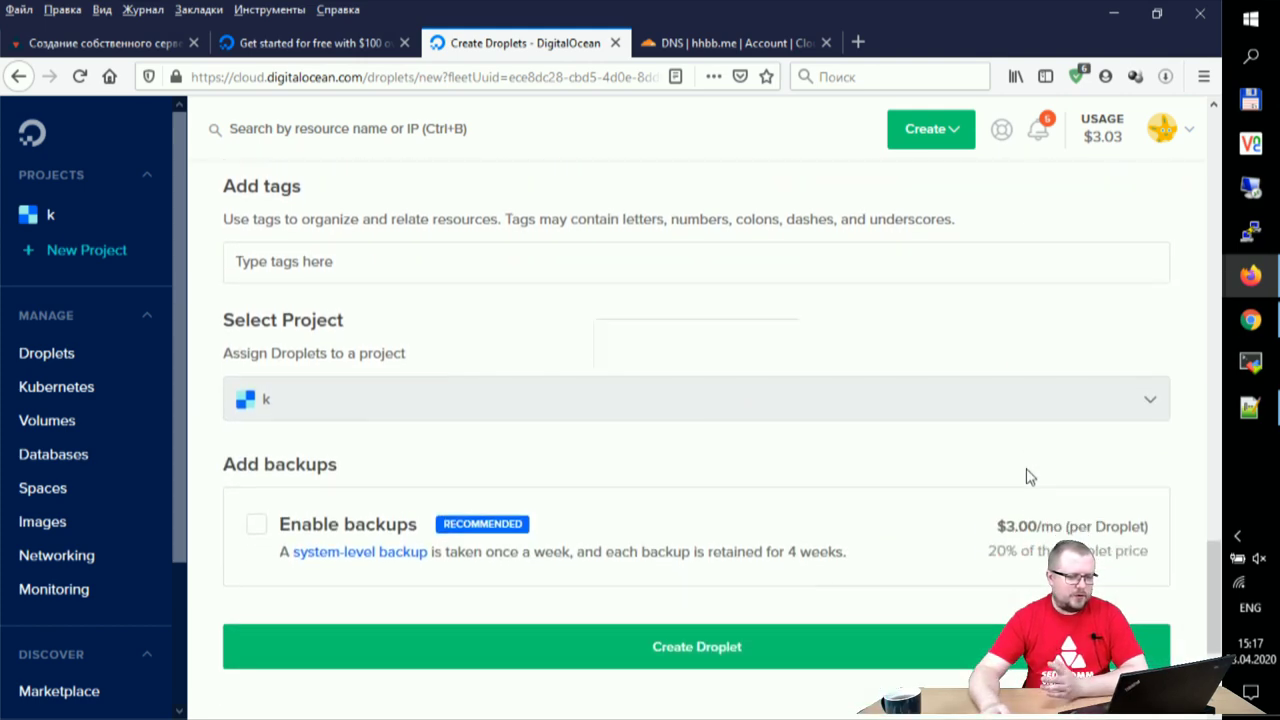
scroll(982, 491, "up", 10)
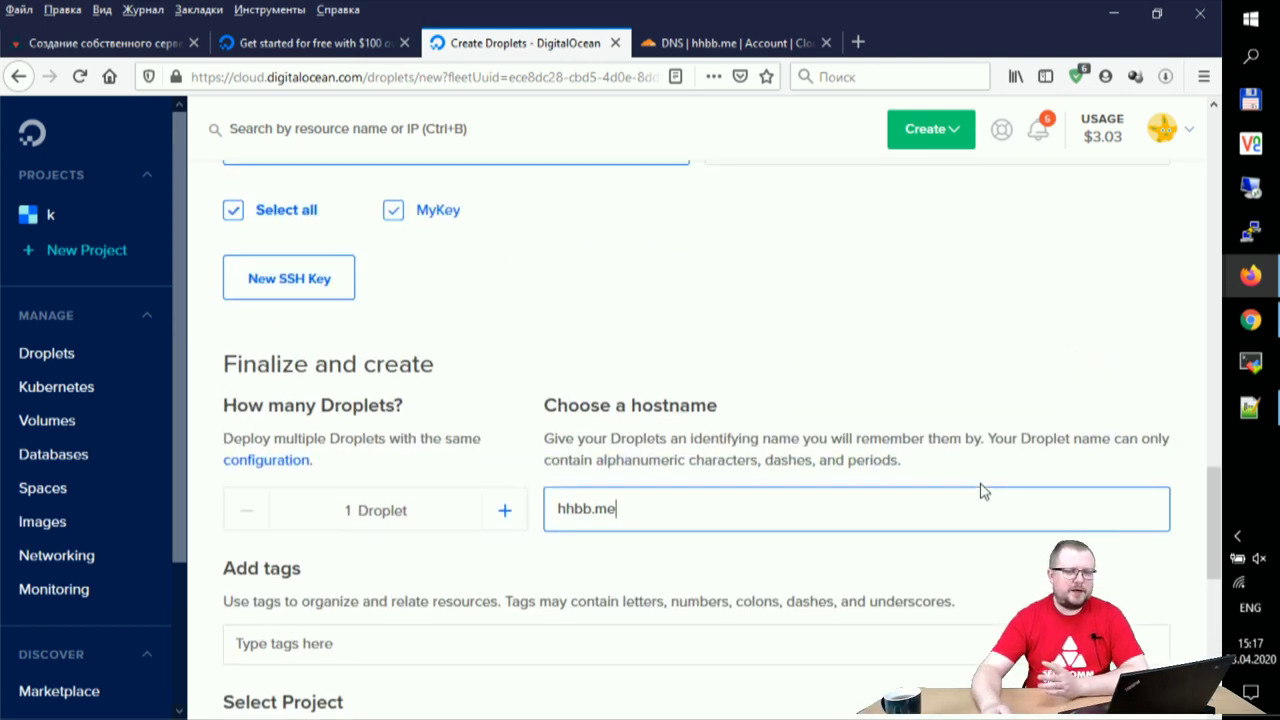
scroll(982, 491, "up", 10)
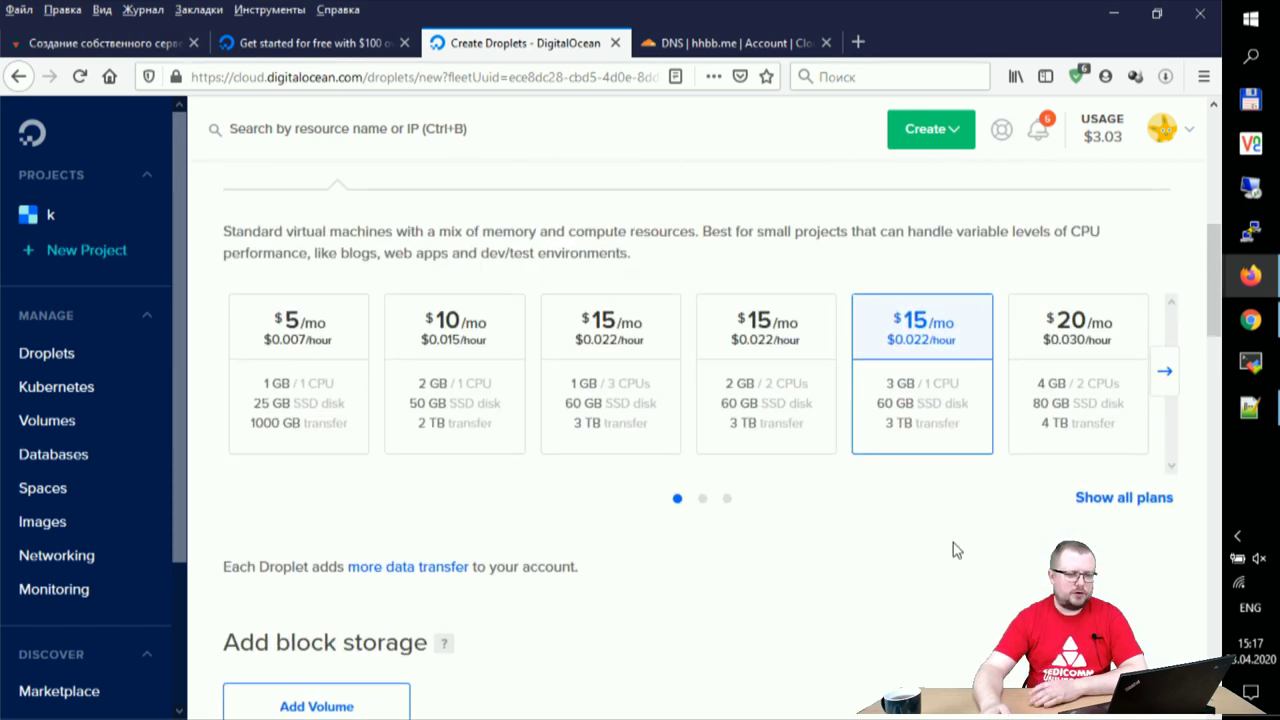
scroll(952, 593, "up", 2)
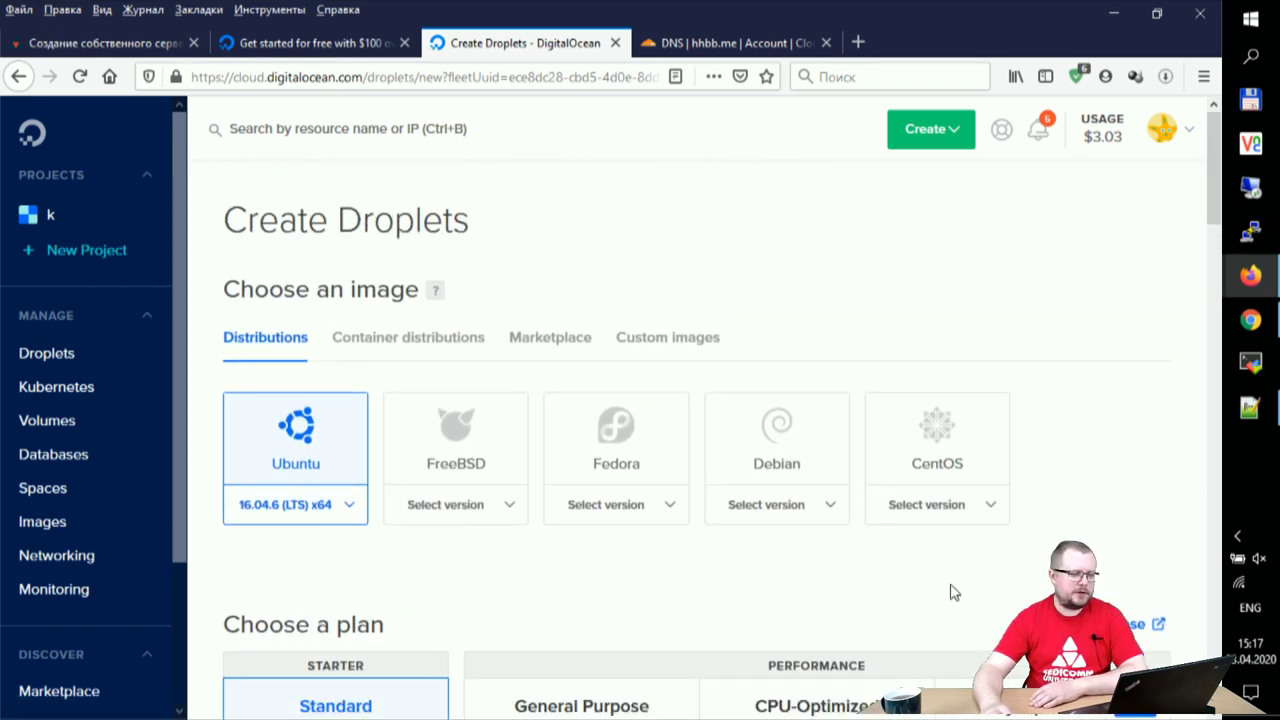
- Launch the hhbb.me droplet (Frankfurt, 3 GB, 60 GB disk) in project k
scroll(952, 593, "down", 2)
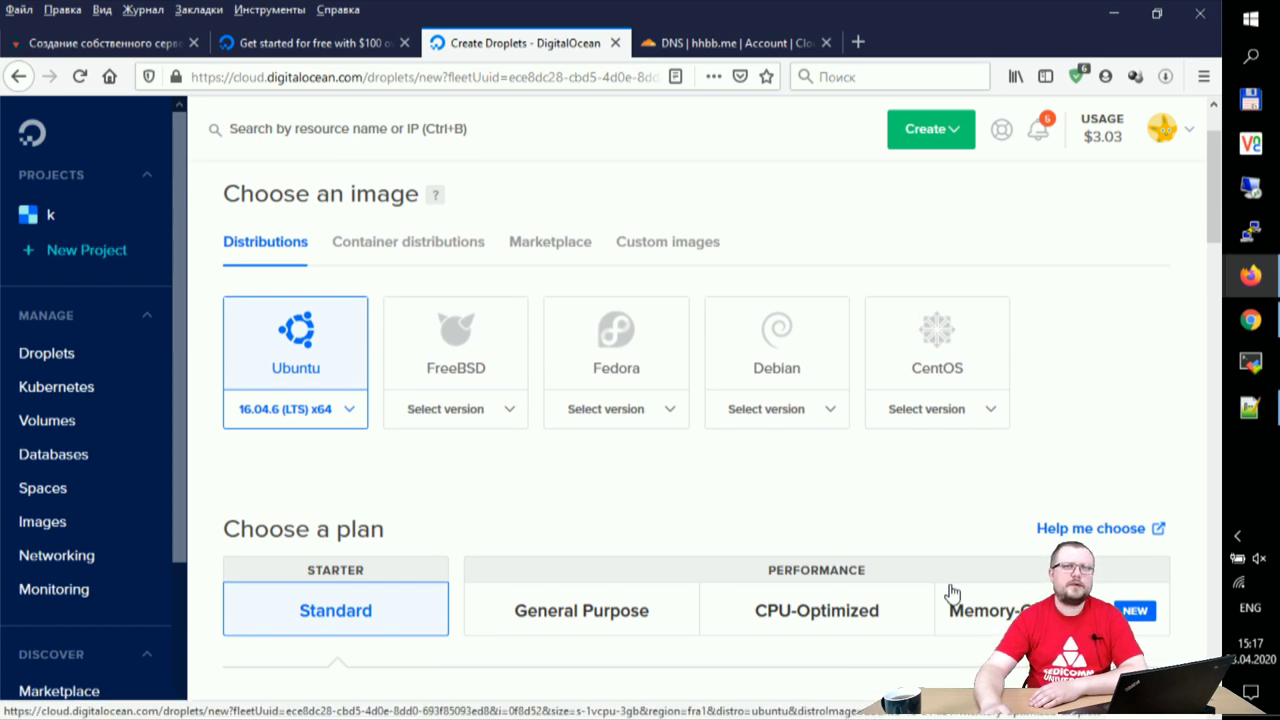
scroll(952, 593, "down", 20)
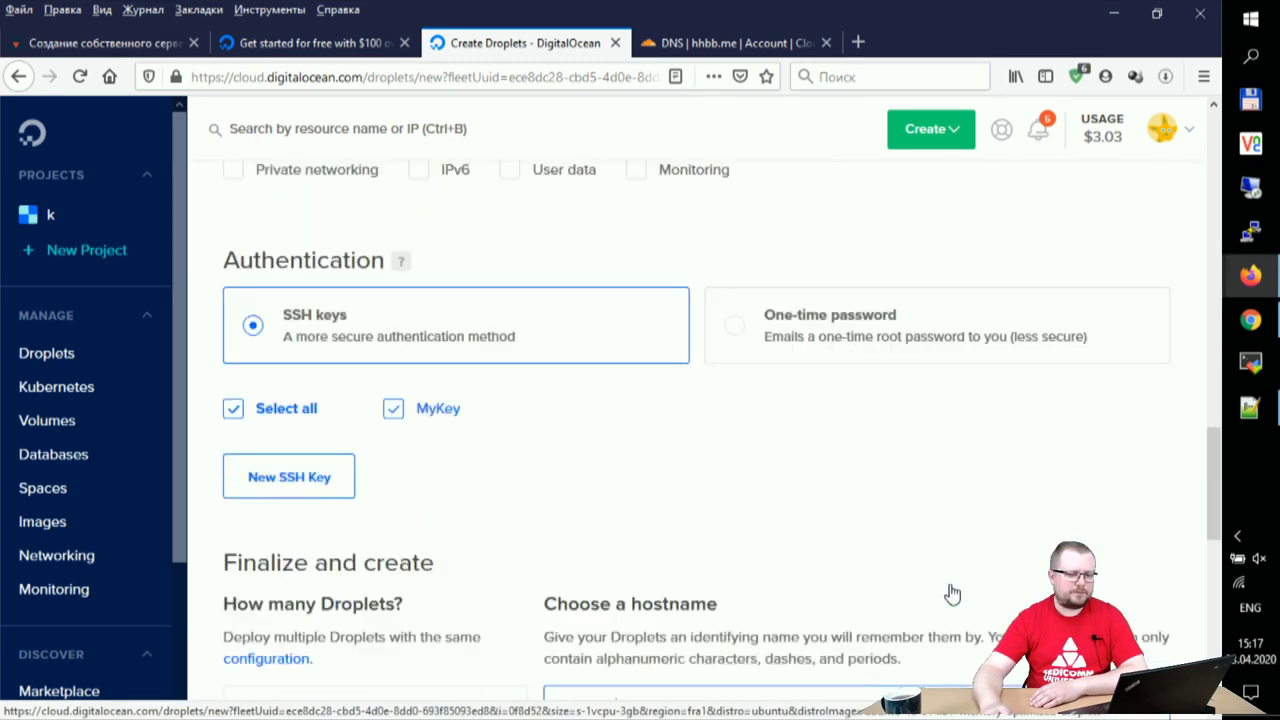
left_click(703, 546)
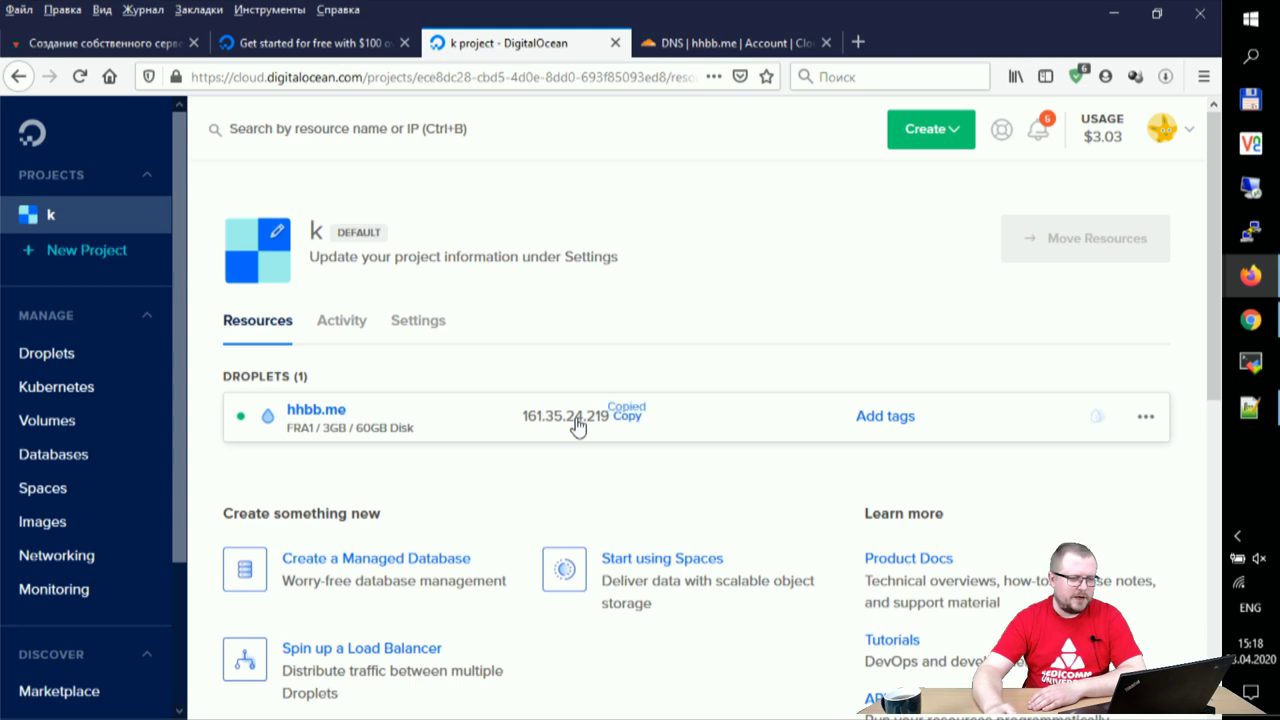
- Replace the old IP in the conference, hhbb.me and search A records with 161.35.24.219
left_click(718, 42)
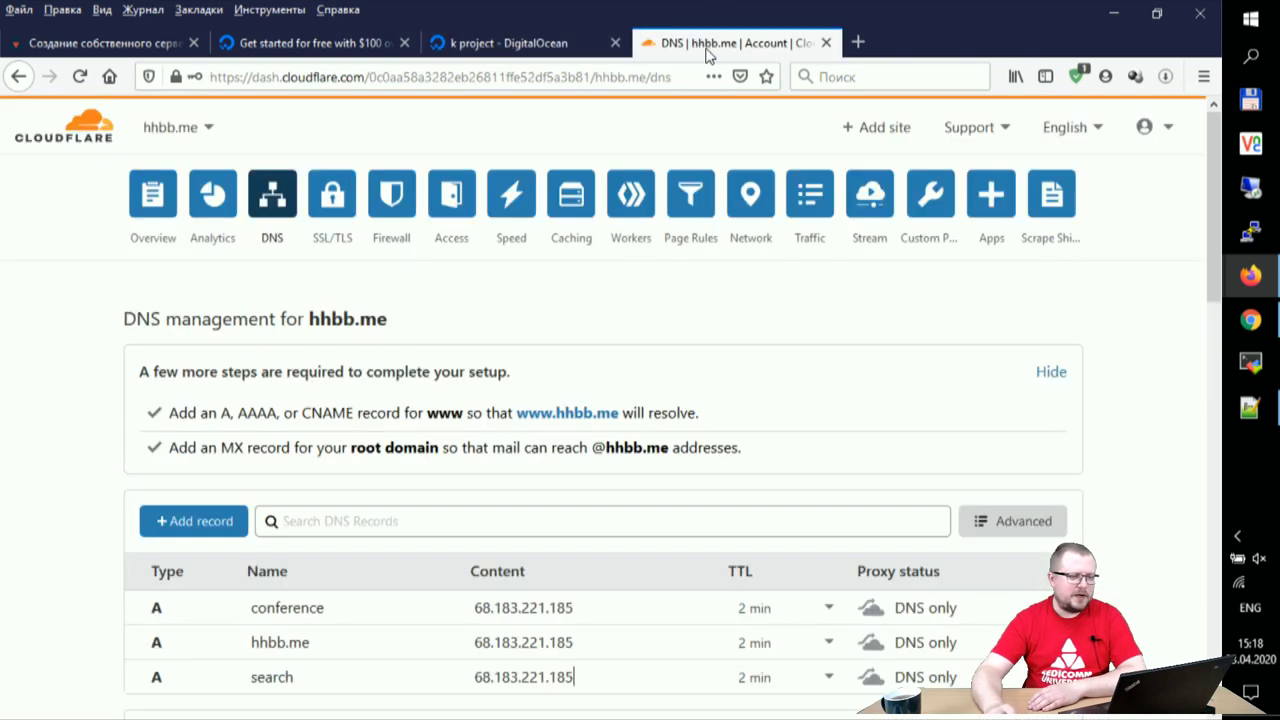
scroll(800, 428, "down", 2)
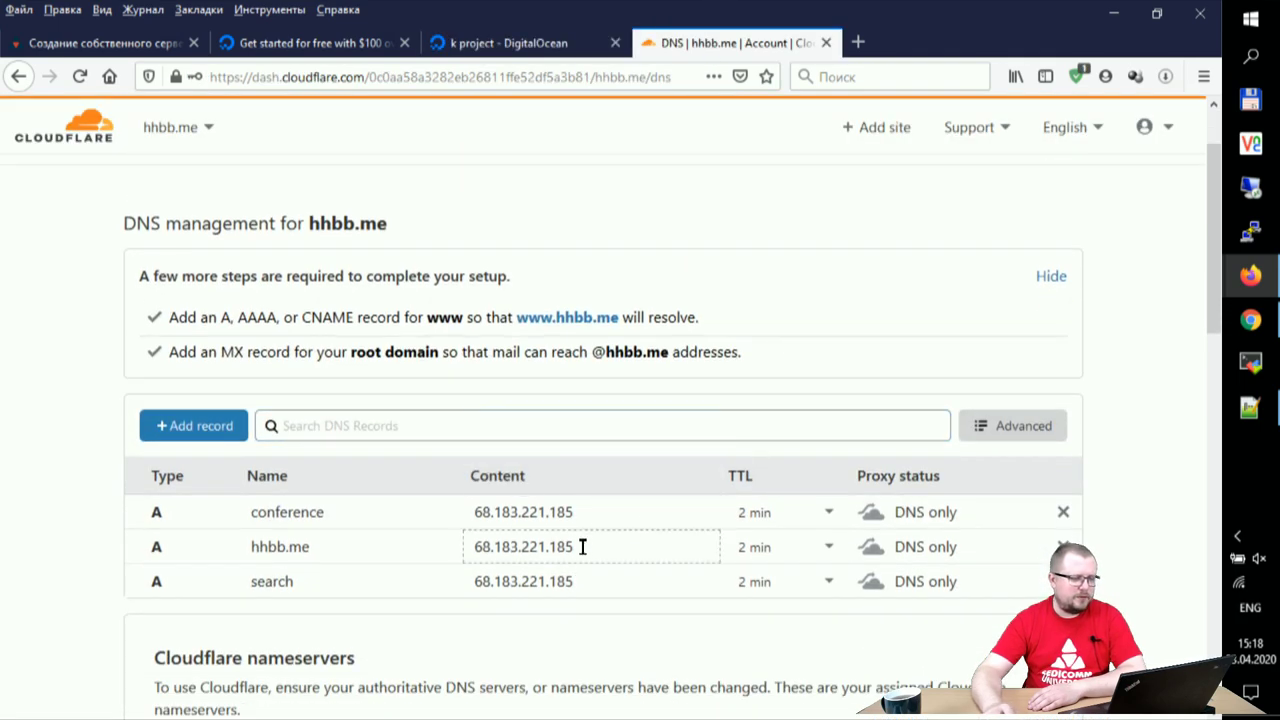
left_click_drag(606, 510, 472, 512)
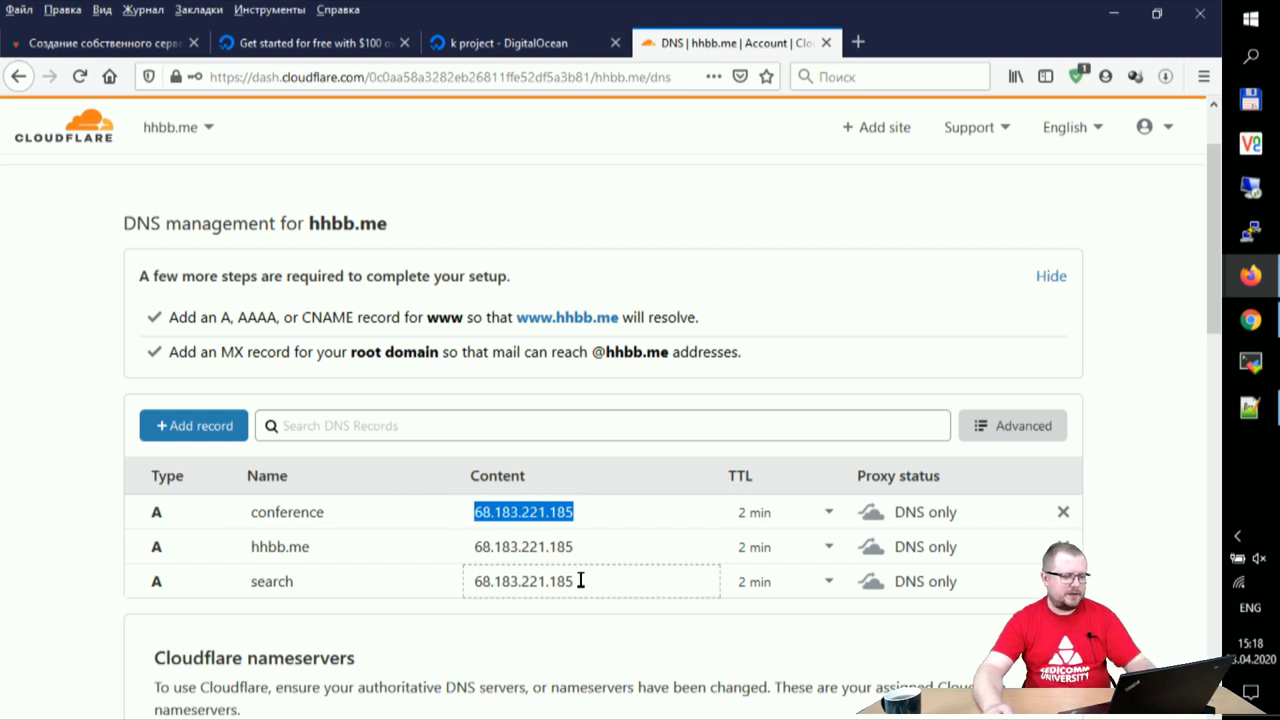
type("161.35.24.219")
left_click_drag(582, 546, 440, 540)
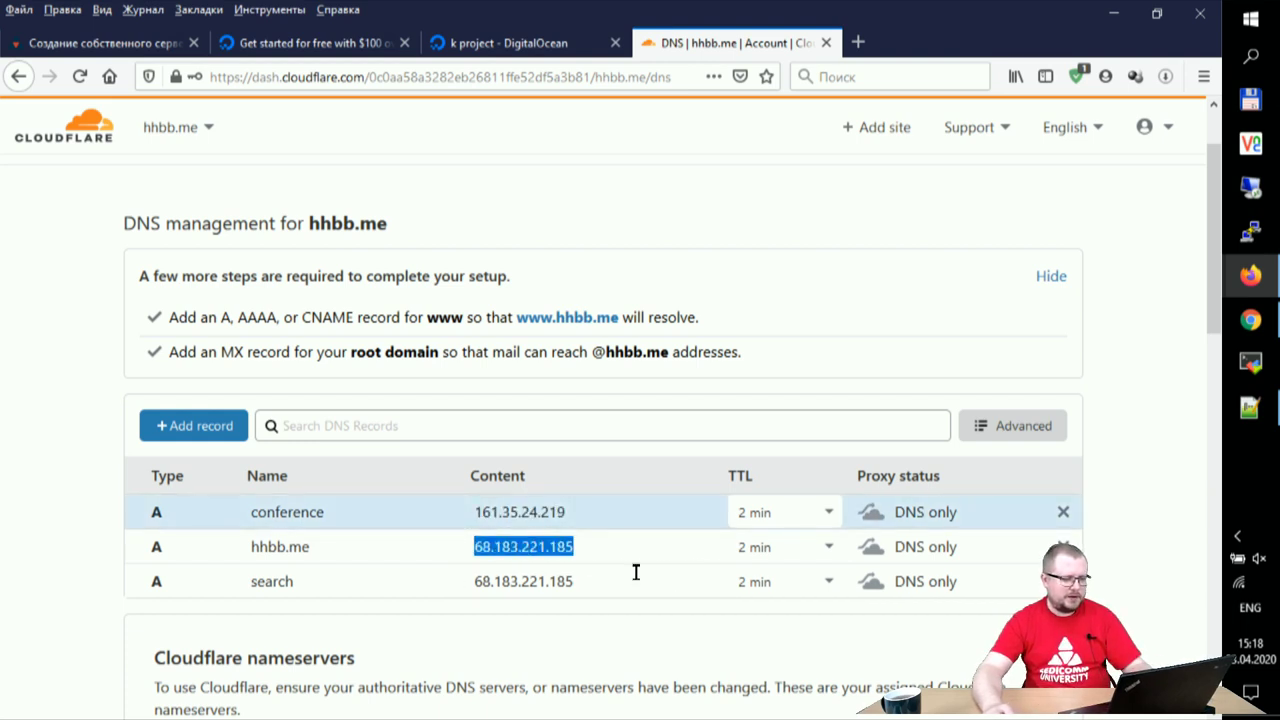
type("161.35.24.219")
left_click_drag(585, 581, 471, 557)
type("161.35.24.219")
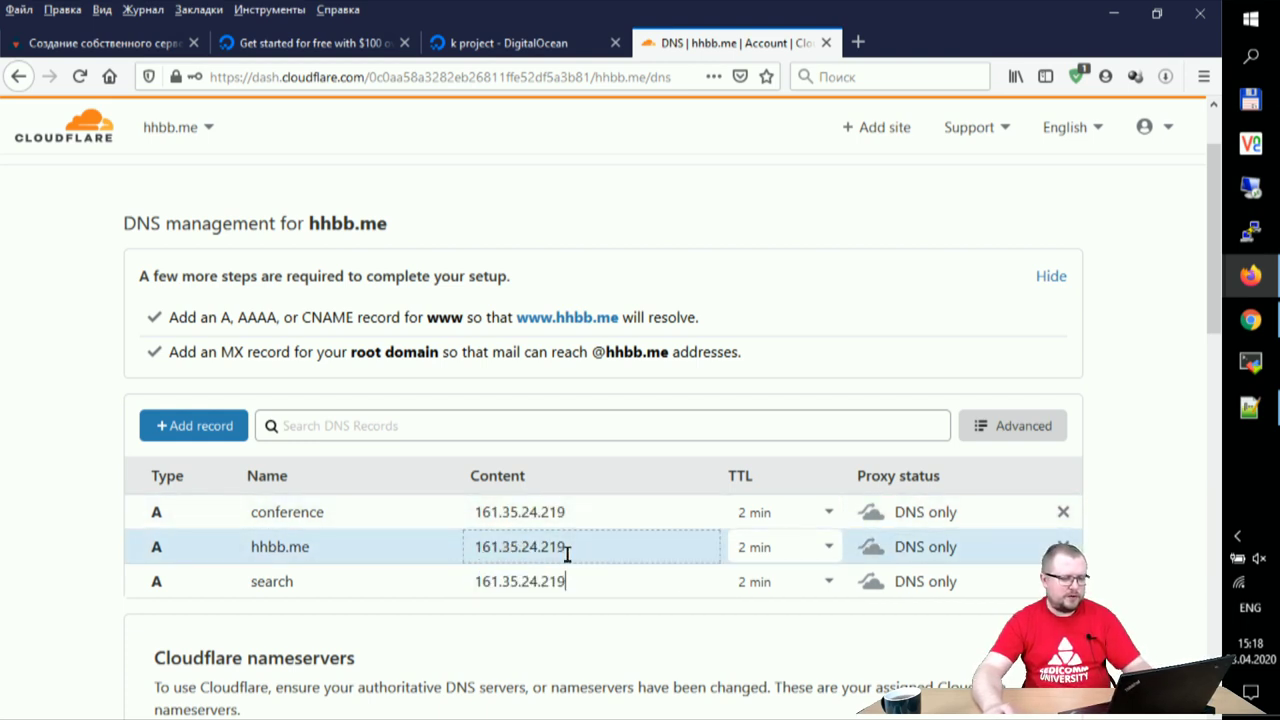
left_click(641, 626)
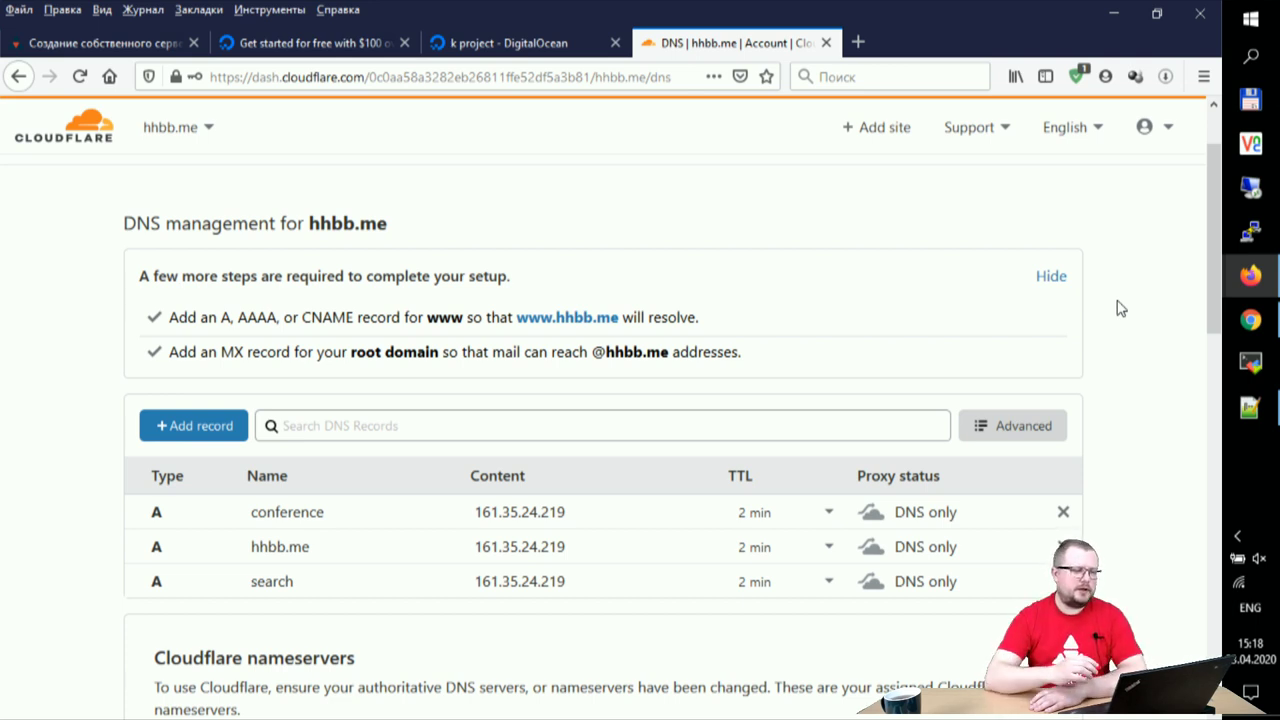
left_click(1250, 232)
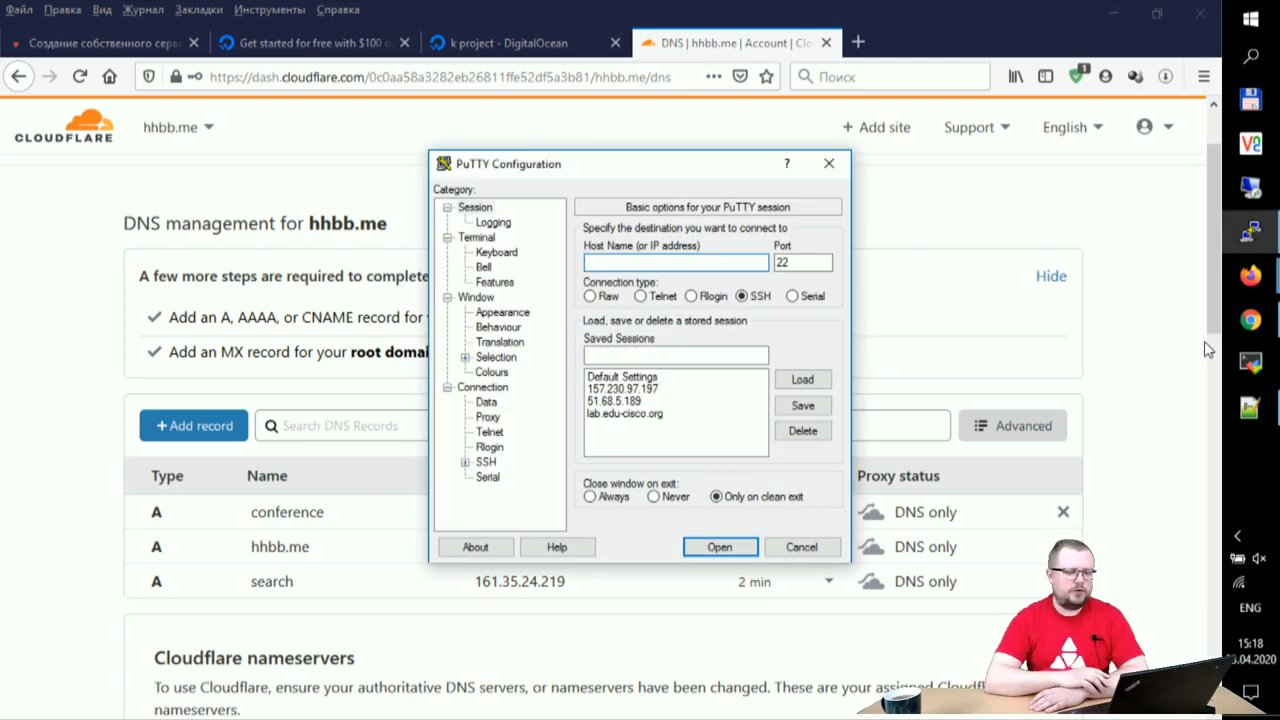
- Set up a PuTTY session to hhbb.me that authenticates with the privat.ppk private key
left_click_drag(650, 168, 493, 162)
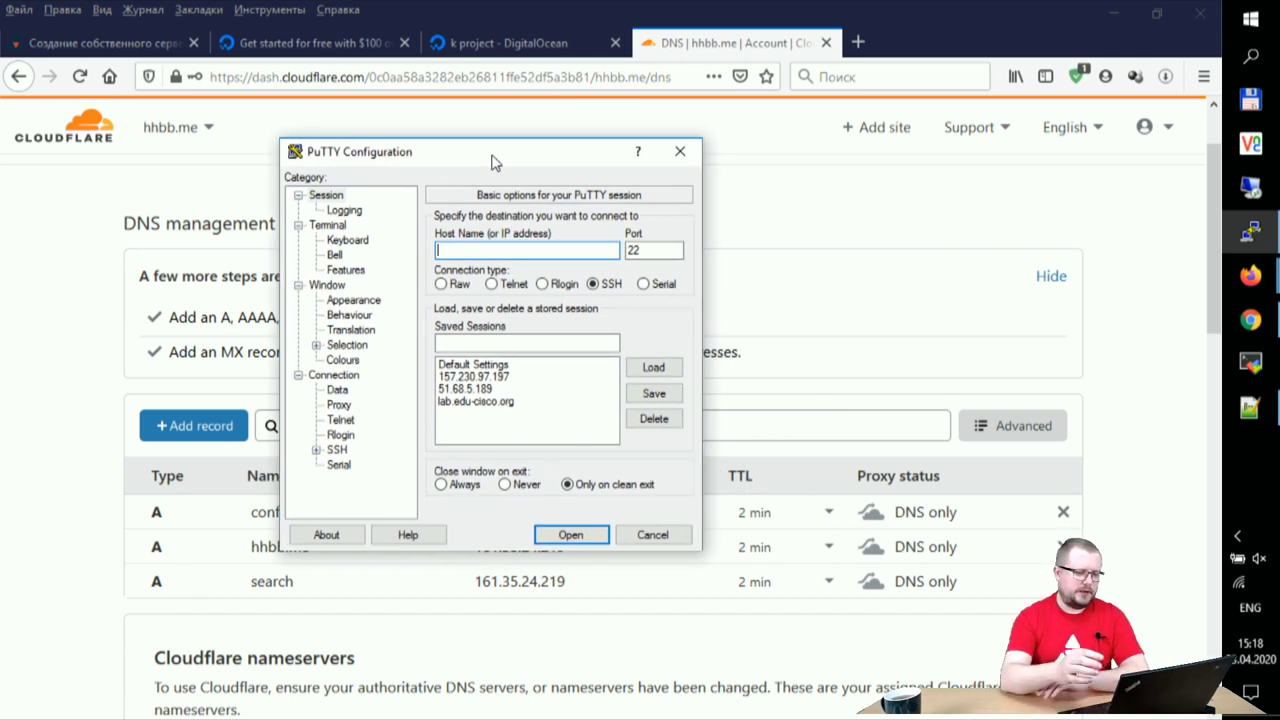
type("hhbb.me")
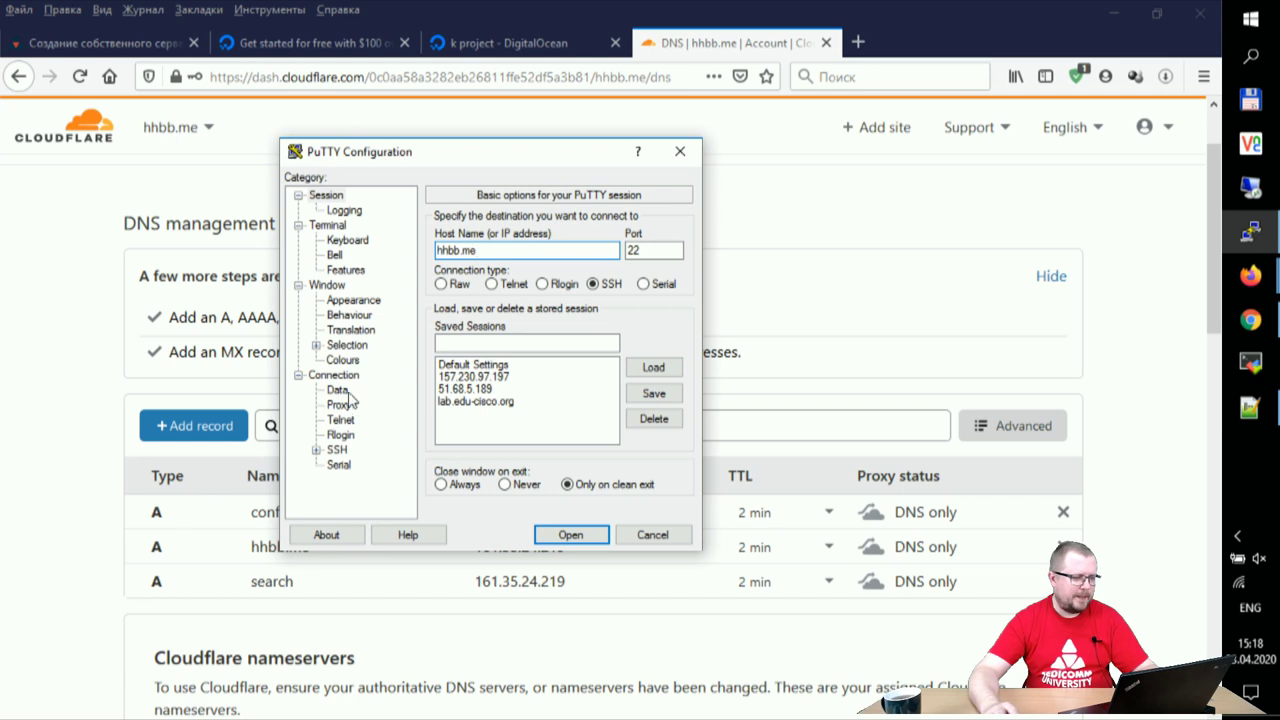
left_click(336, 450)
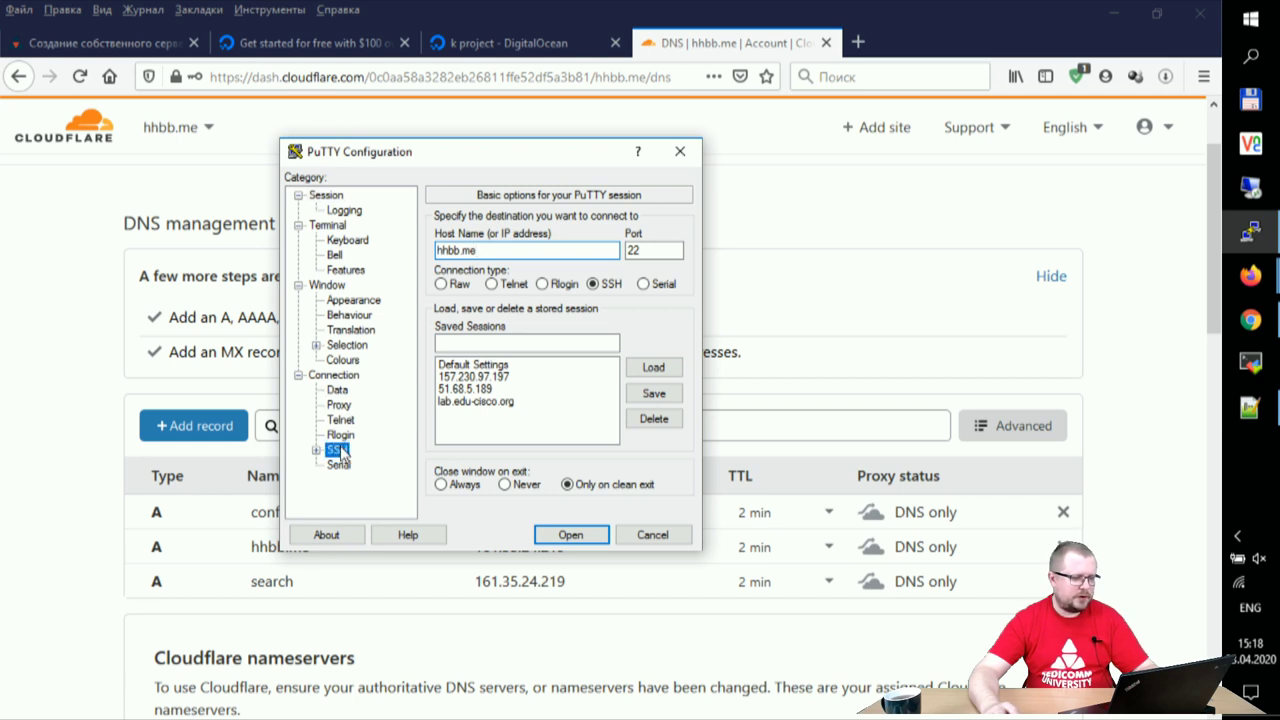
left_click(317, 451)
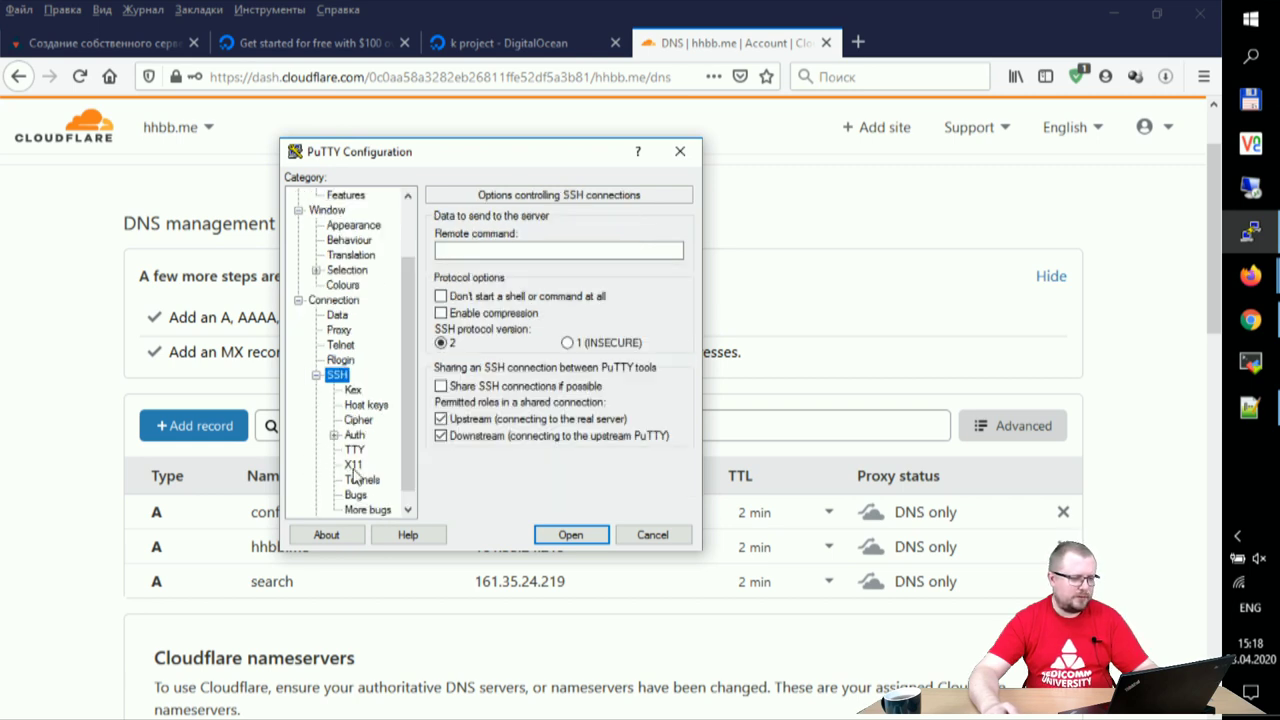
left_click(353, 437)
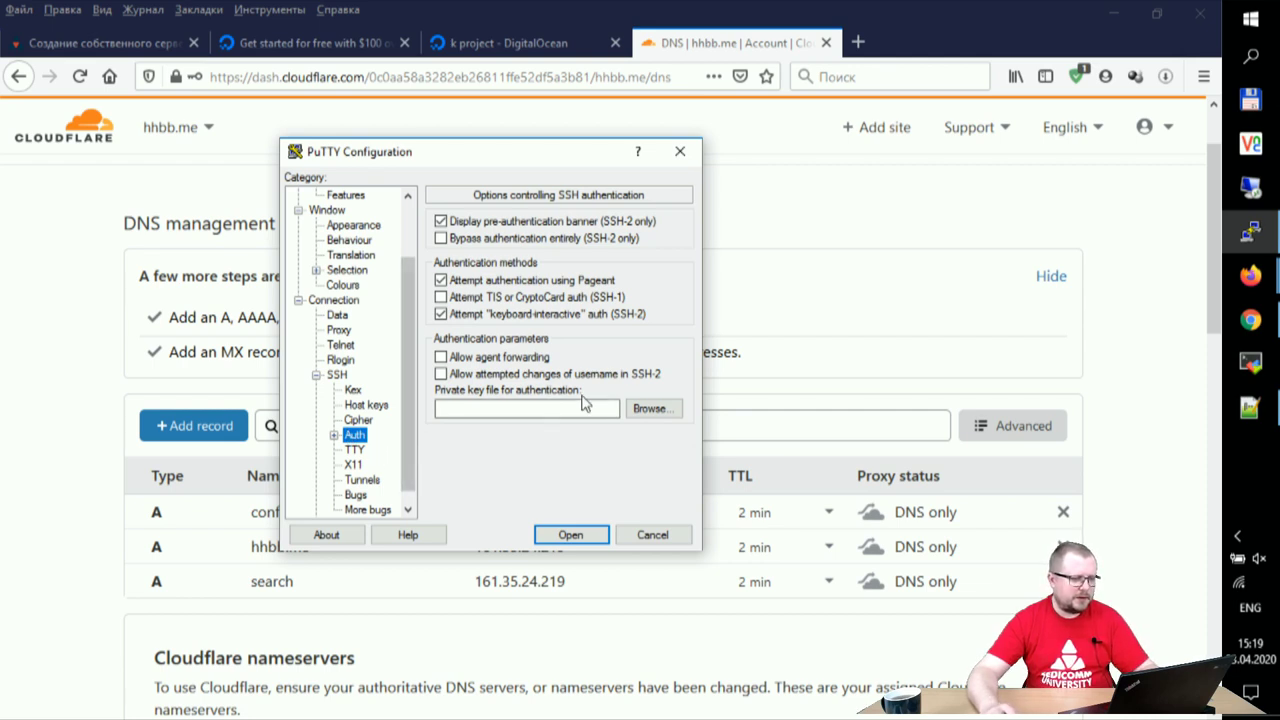
left_click(652, 410)
left_click(505, 304)
left_click(740, 584)
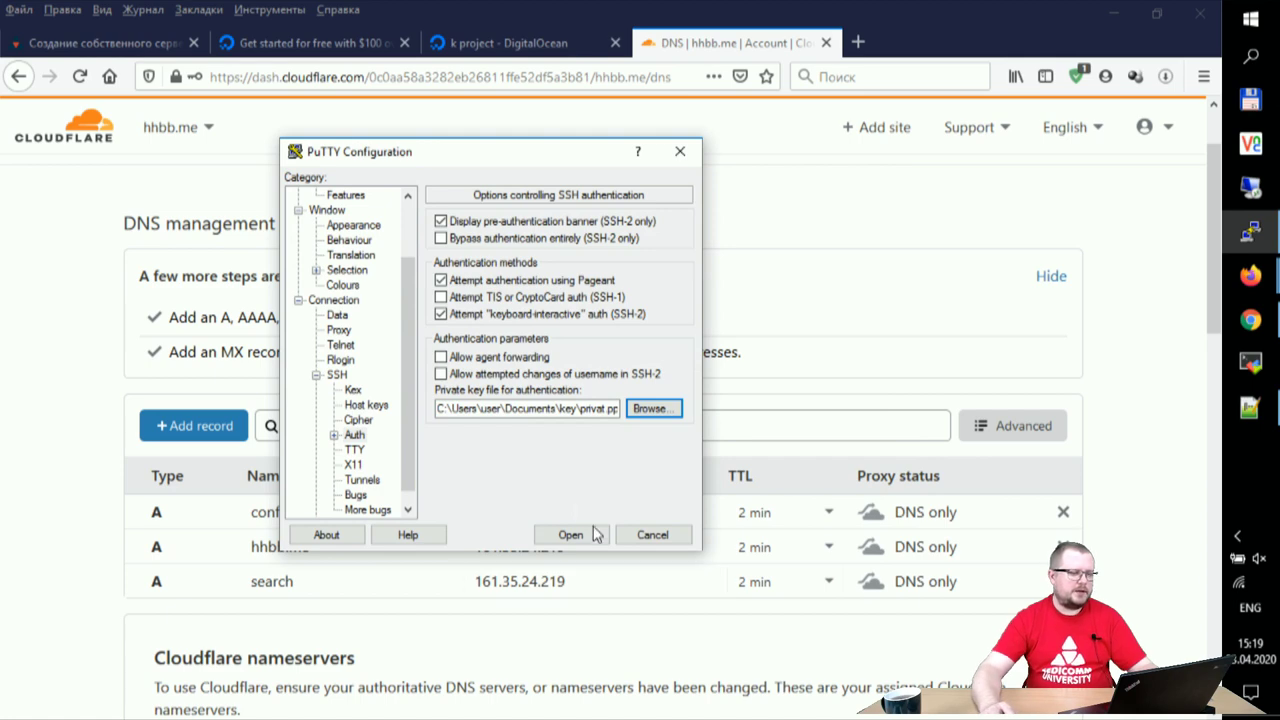
scroll(411, 278, "up", 2)
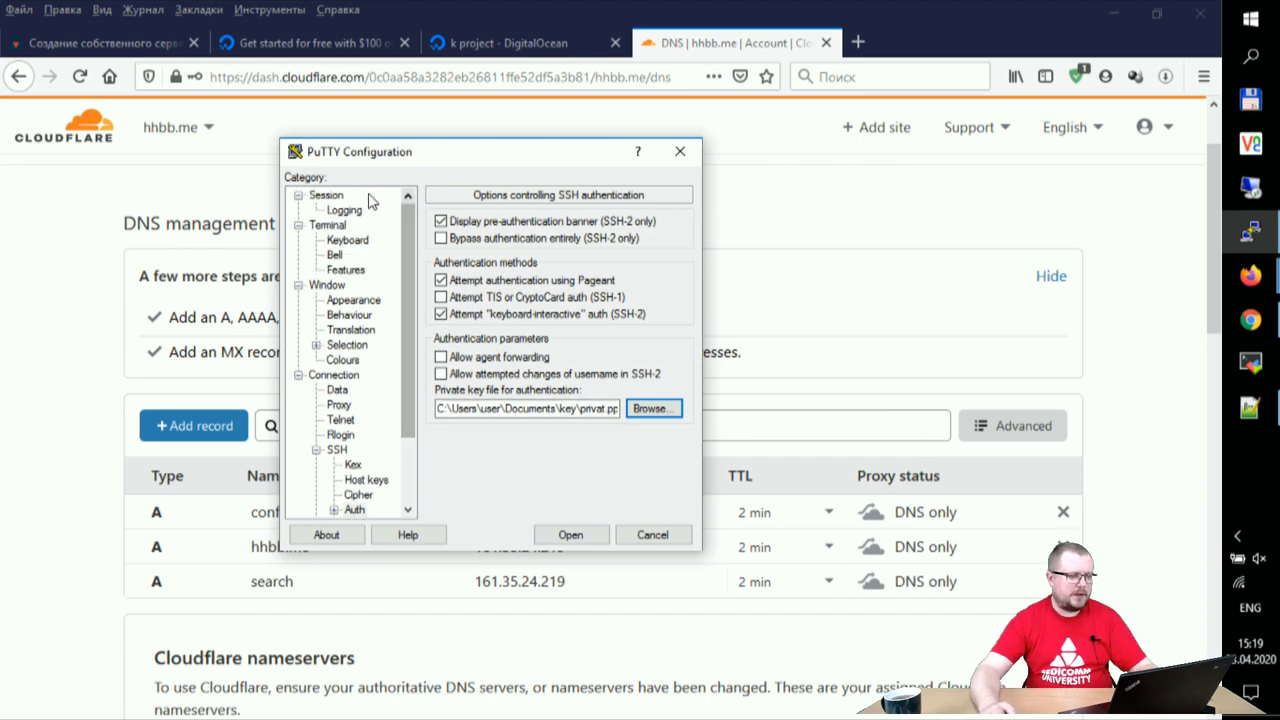
left_click(328, 195)
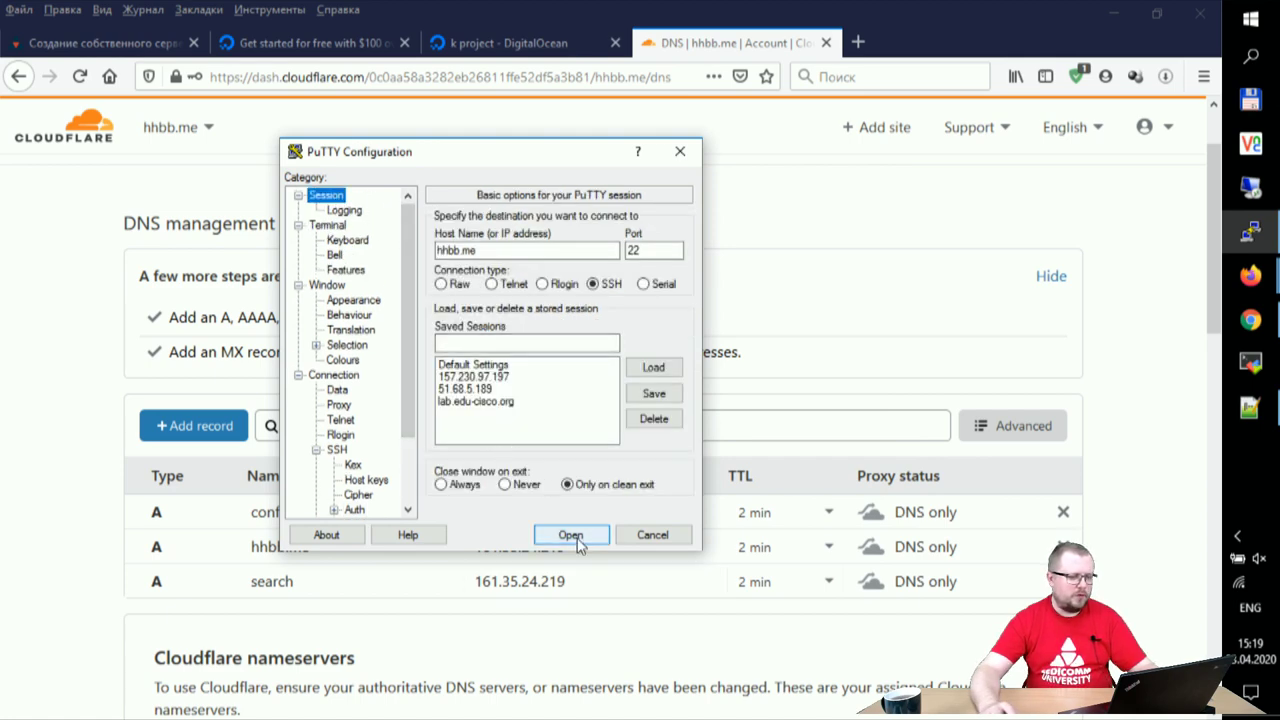
- Connect, trust the host key, log in as root, and dismiss the refusal error
left_click(570, 535)
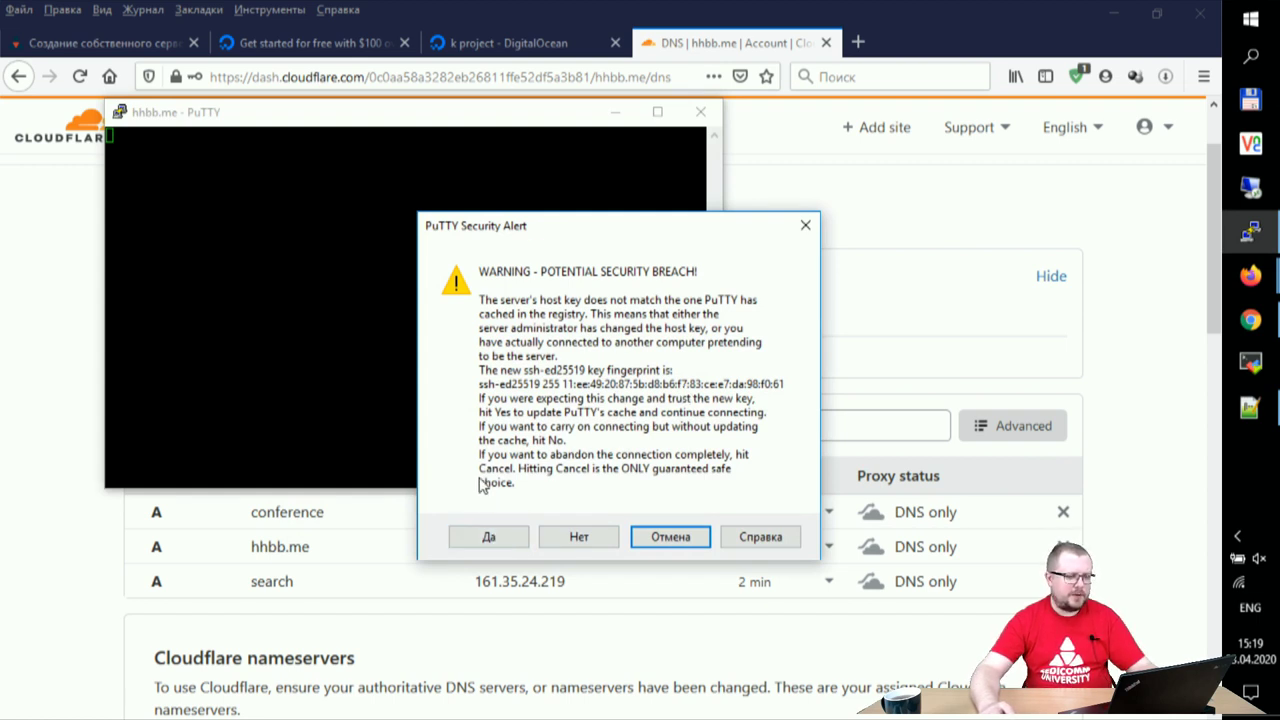
left_click(503, 545)
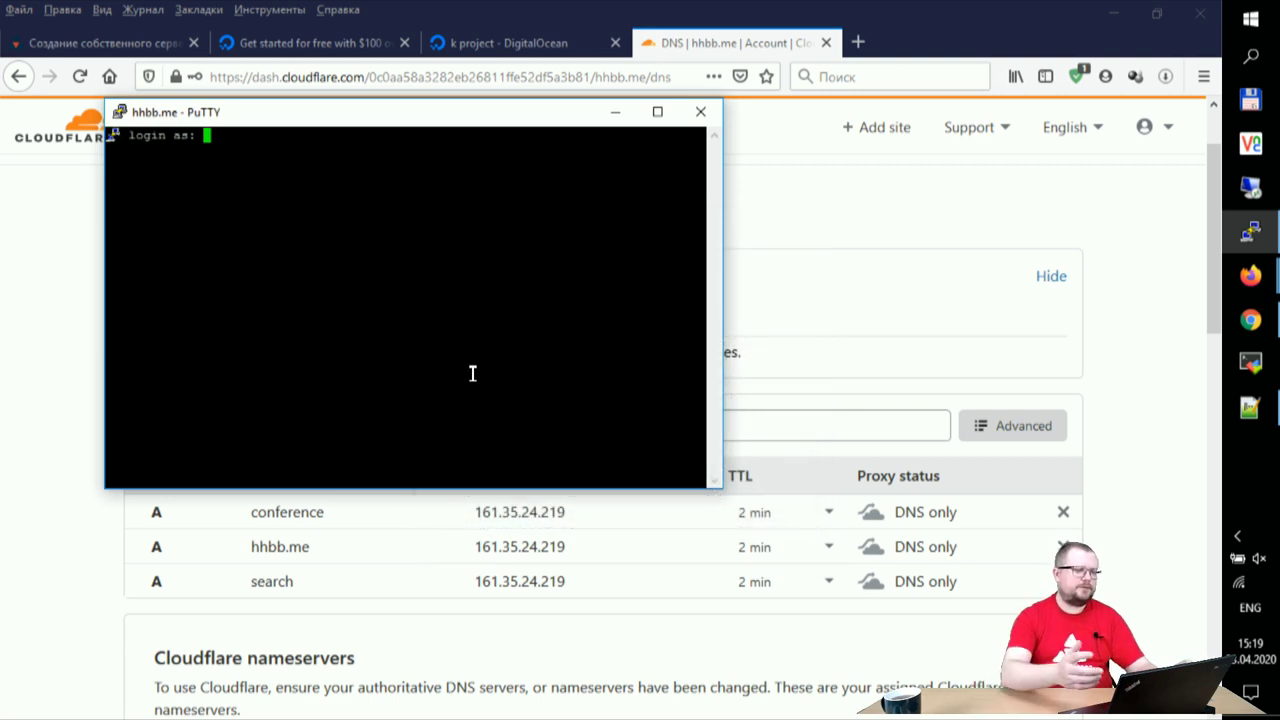
type("roo")
key("BackSpace")
key("BackSpace")
key("BackSpace")
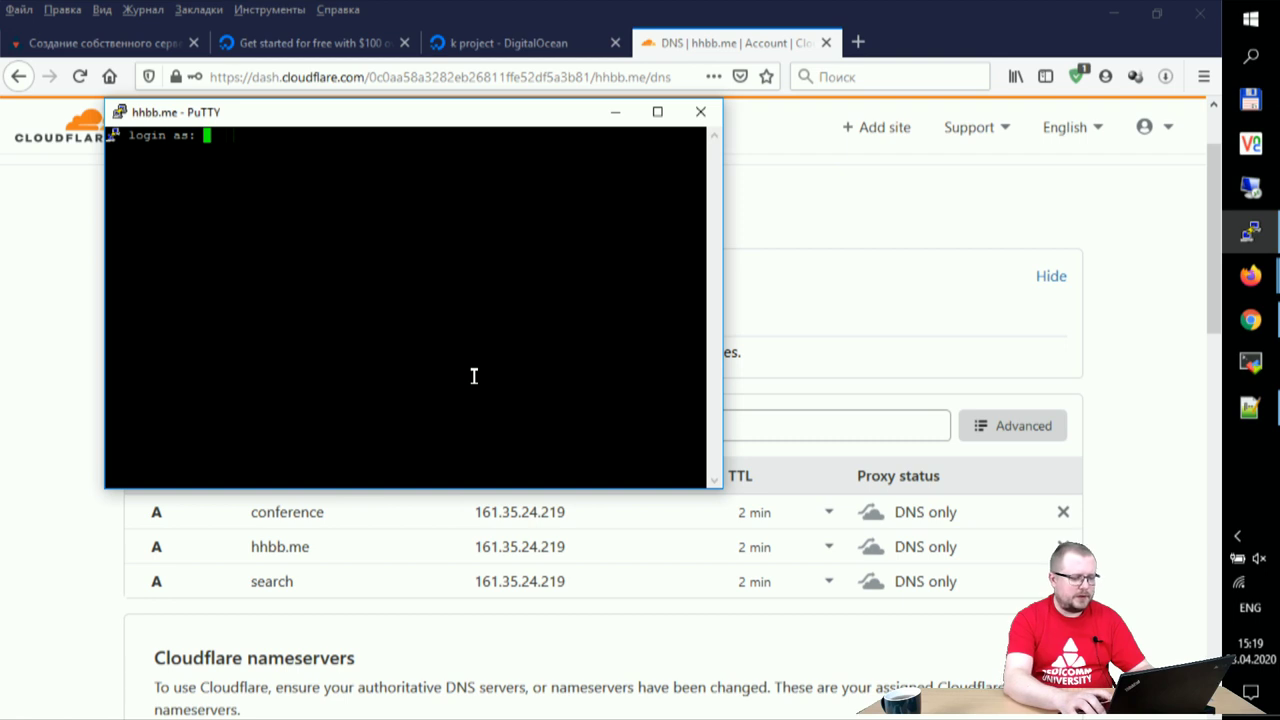
type("root")
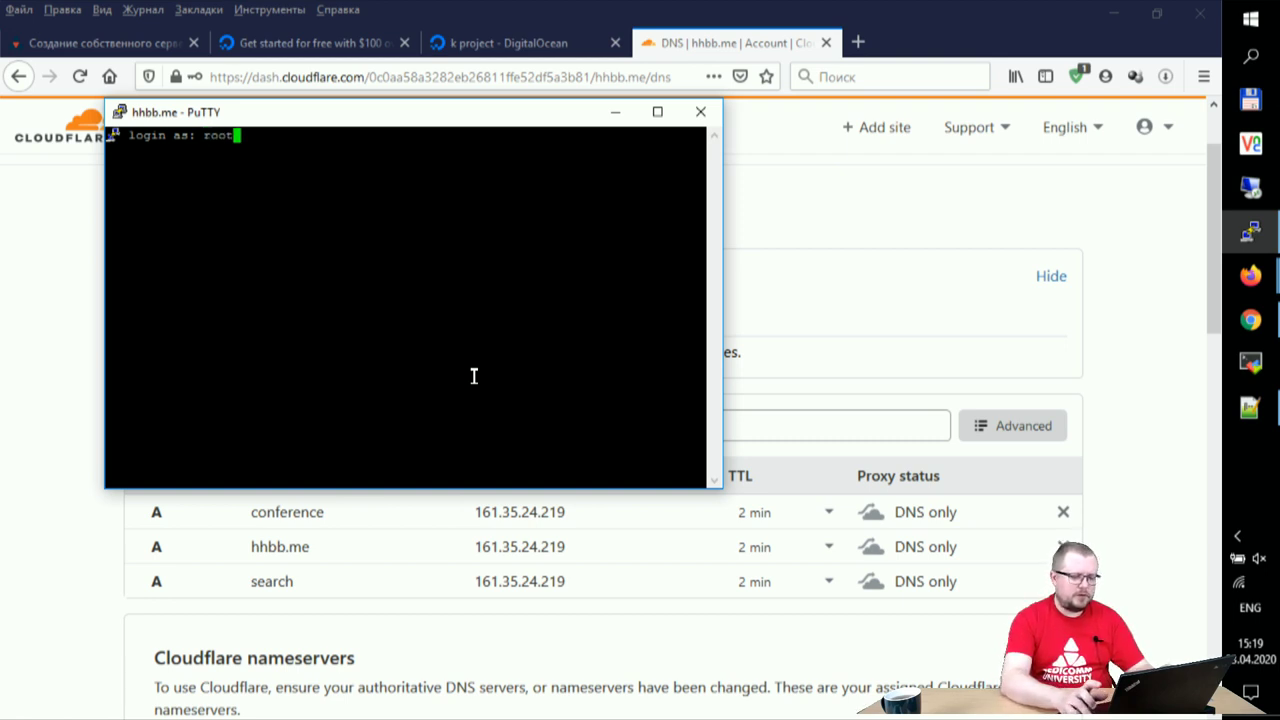
key("Return")
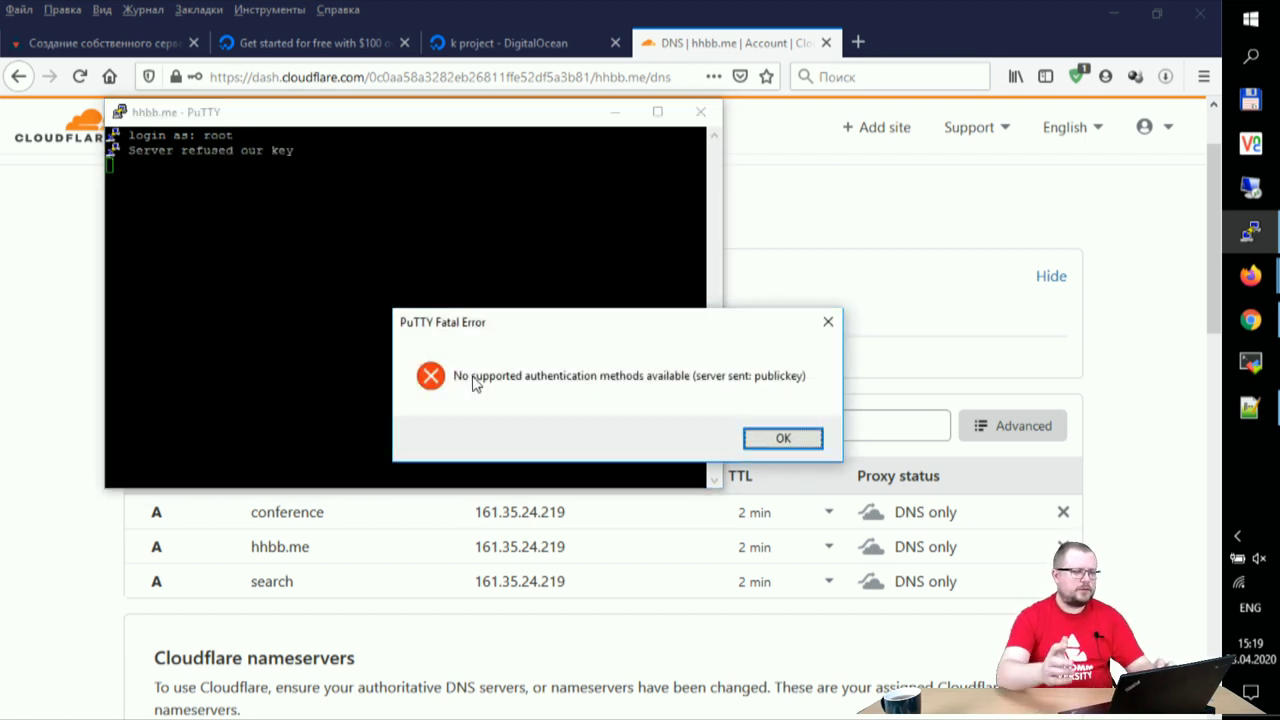
left_click(795, 438)
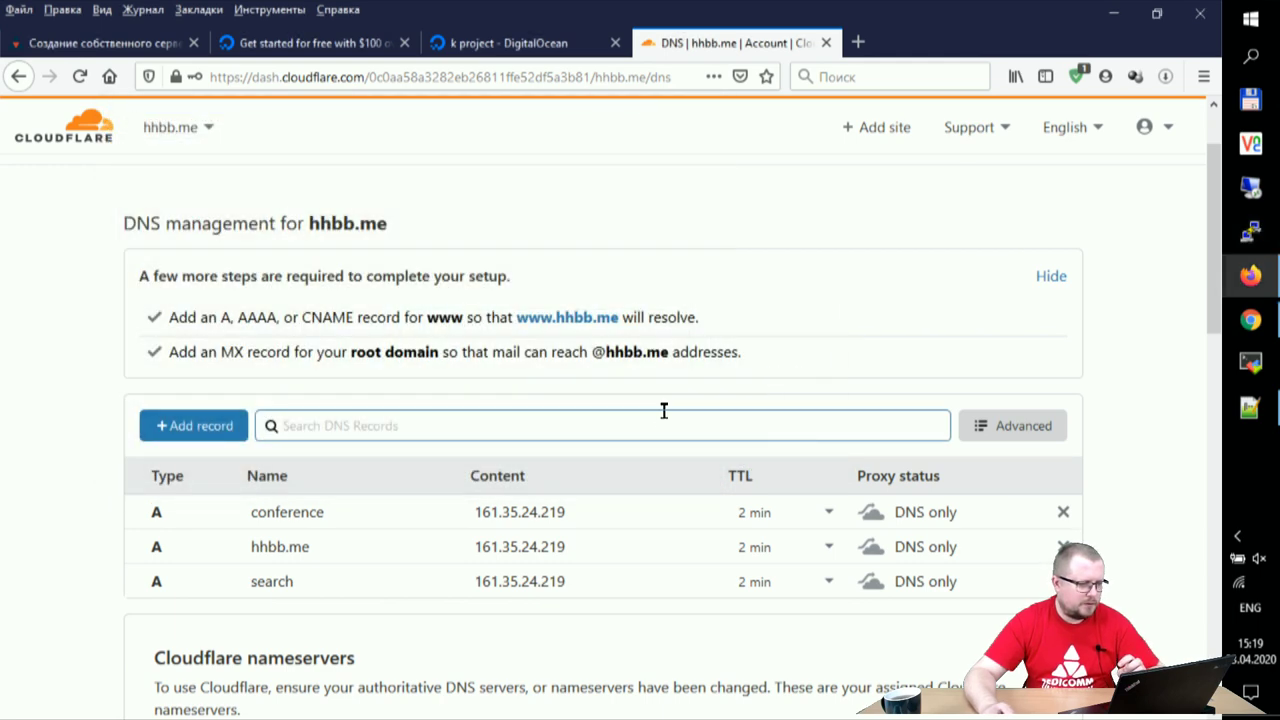
- Start a new PuTTY session to hhbb.me with privat.ppk as the authentication key
left_click(1250, 232)
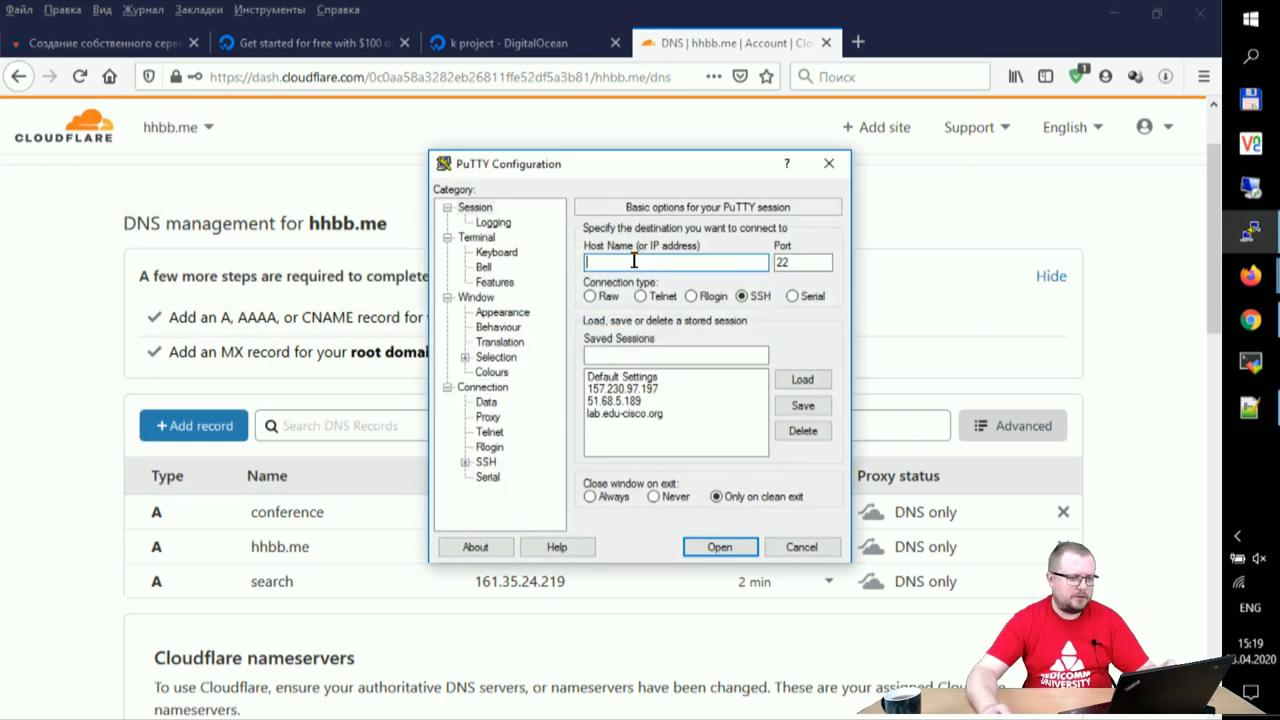
type("hhbb.me")
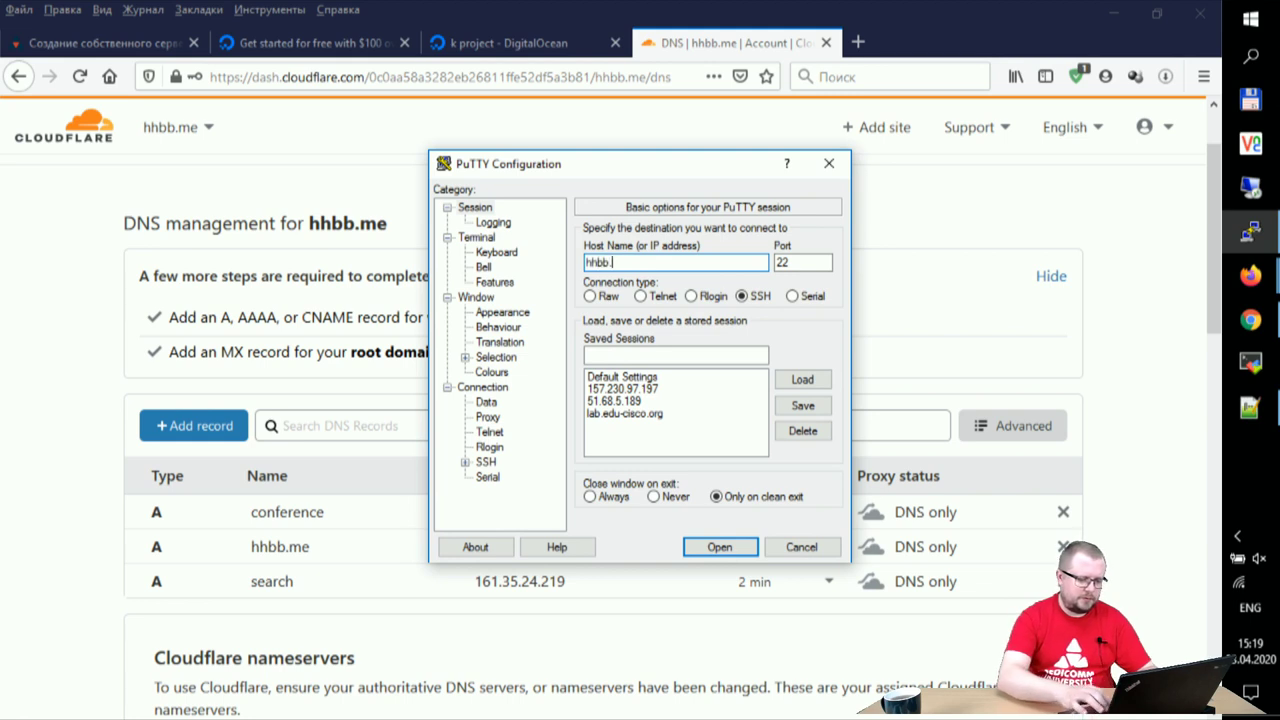
left_click(465, 462)
left_click(502, 448)
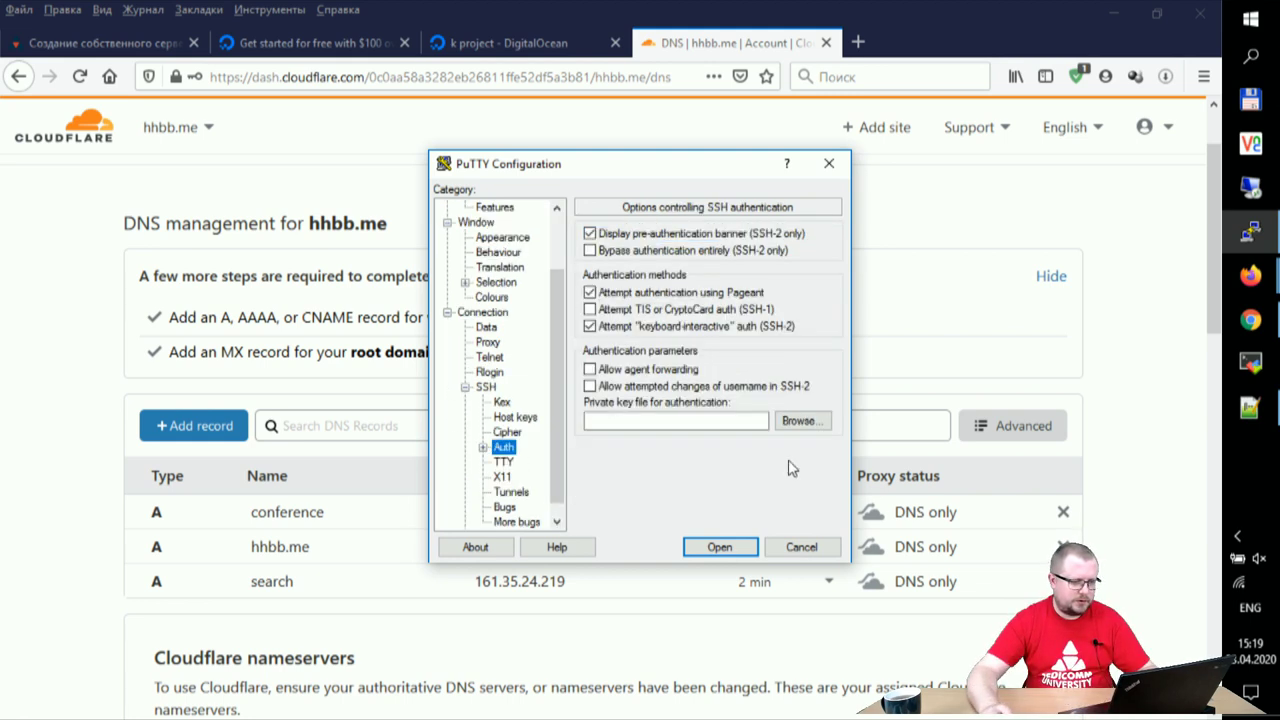
left_click(808, 428)
left_click(642, 318)
left_click(903, 597)
- Connect and log in as root, then dismiss the authentication failure error
left_click(720, 547)
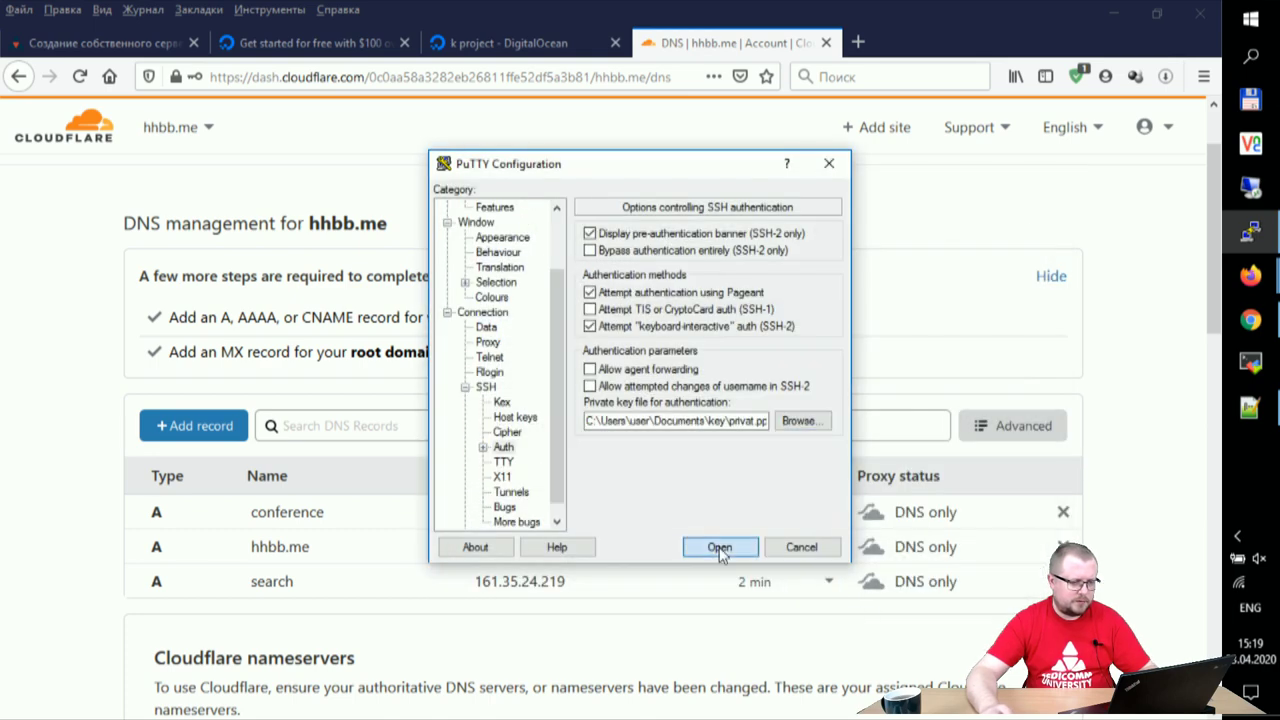
type("root")
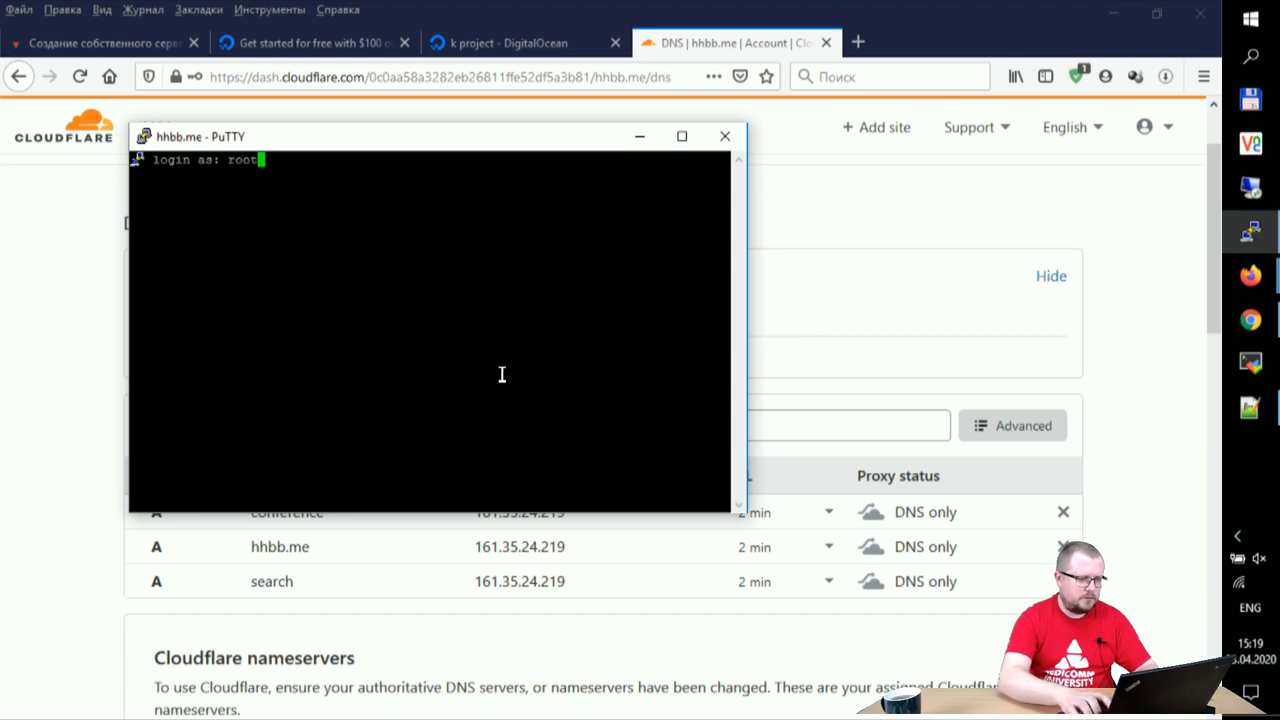
key("Return")
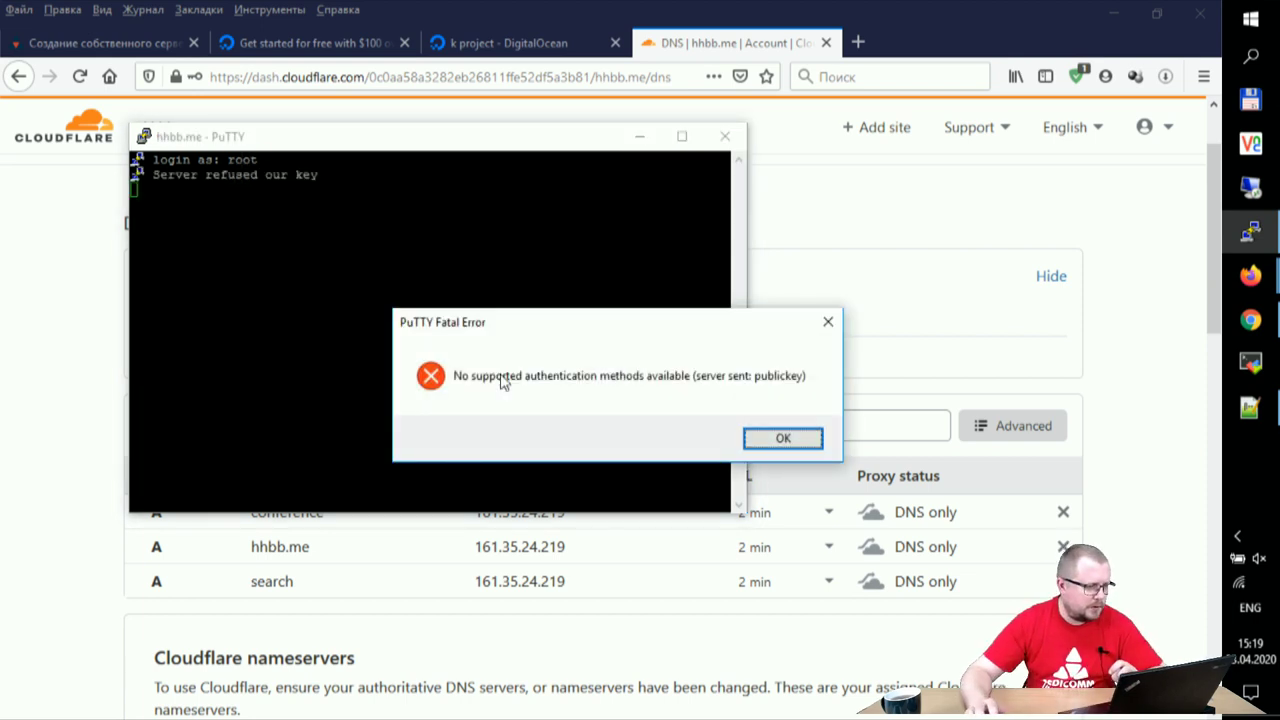
left_click(783, 442)
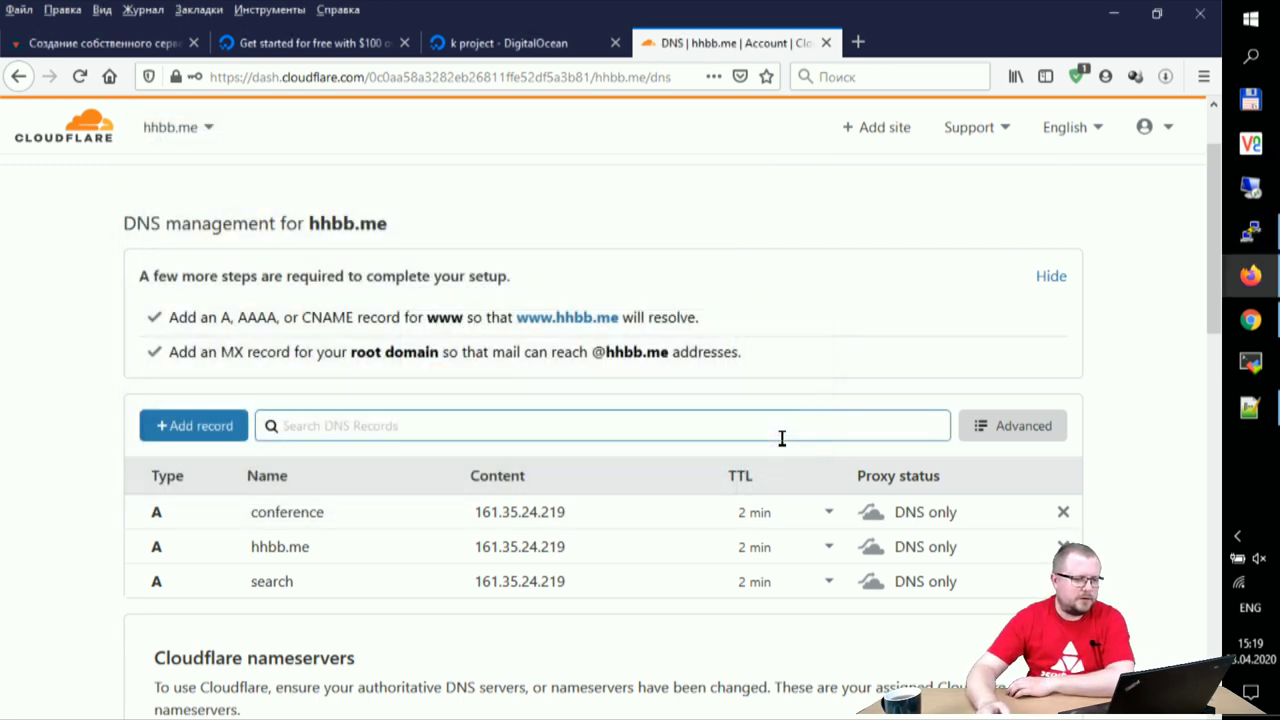
- Open the hhbb.me droplet in DigitalOcean and copy its ipv4 address 161.35.24.219
left_click(462, 42)
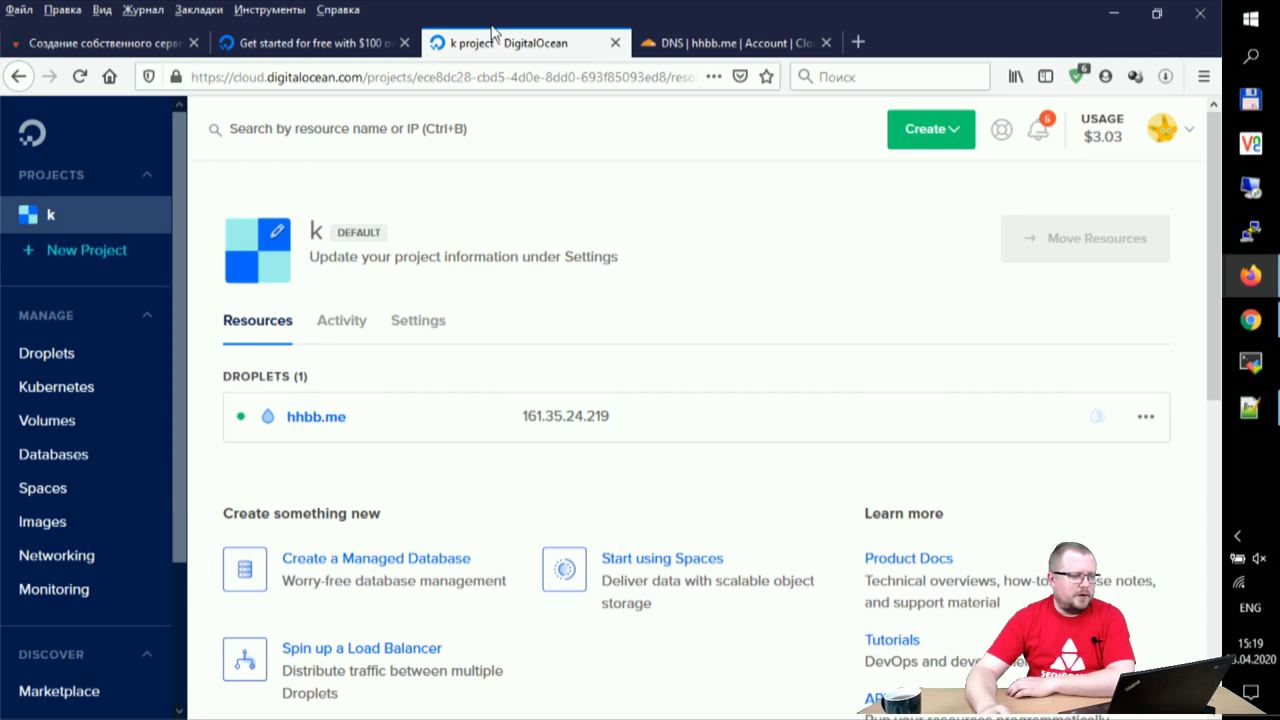
left_click(337, 416)
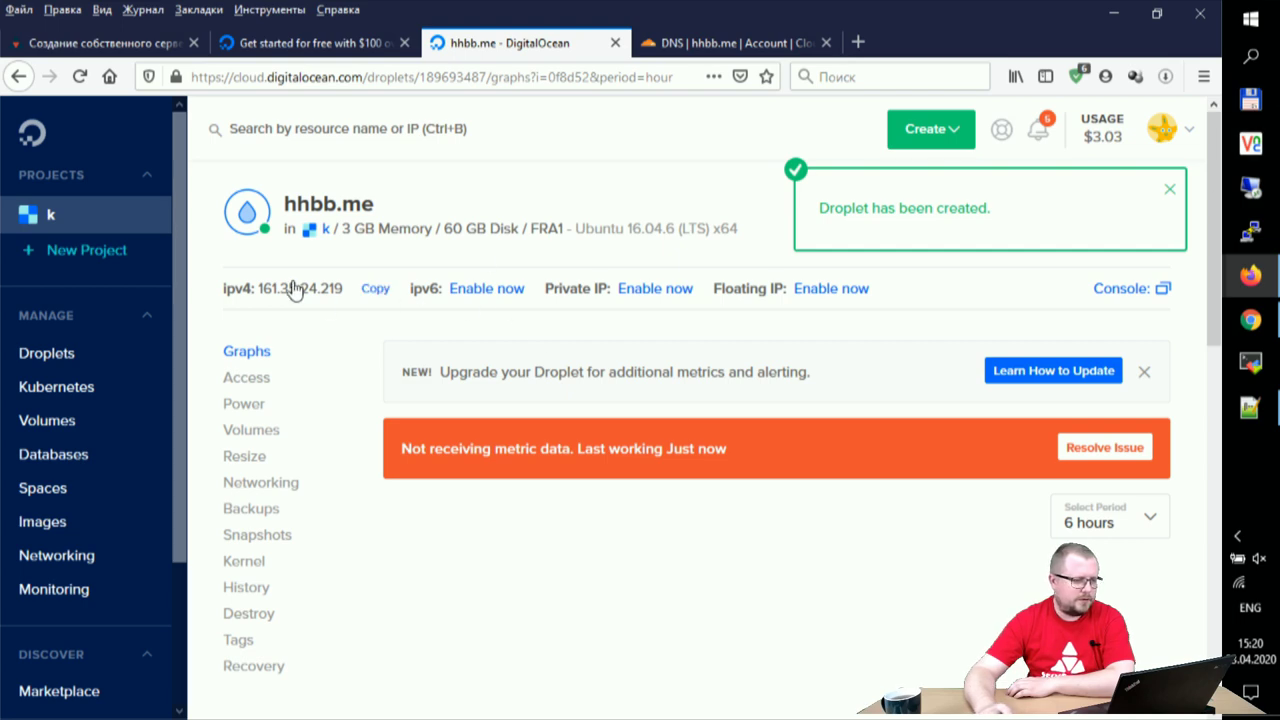
left_click(372, 289)
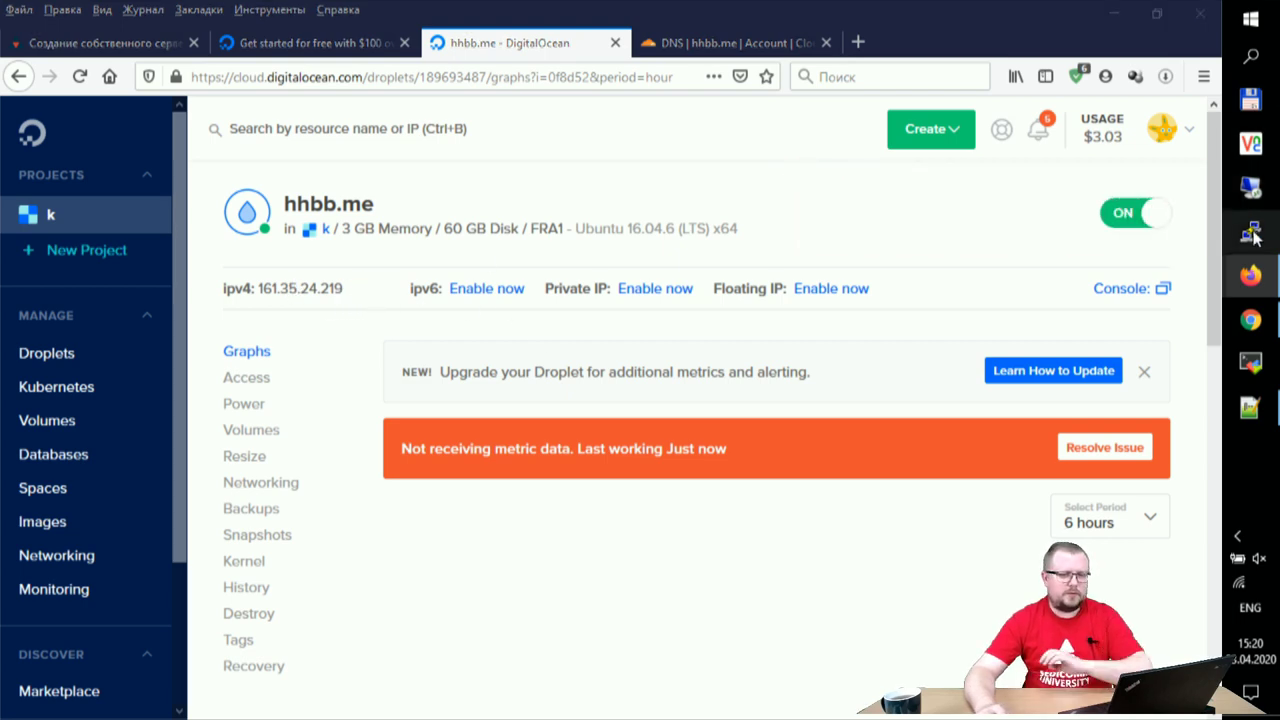
left_click(1252, 233)
- Set up a PuTTY session to 161.35.24.219 using the privat.ppk private key
type("161.35.24.219")
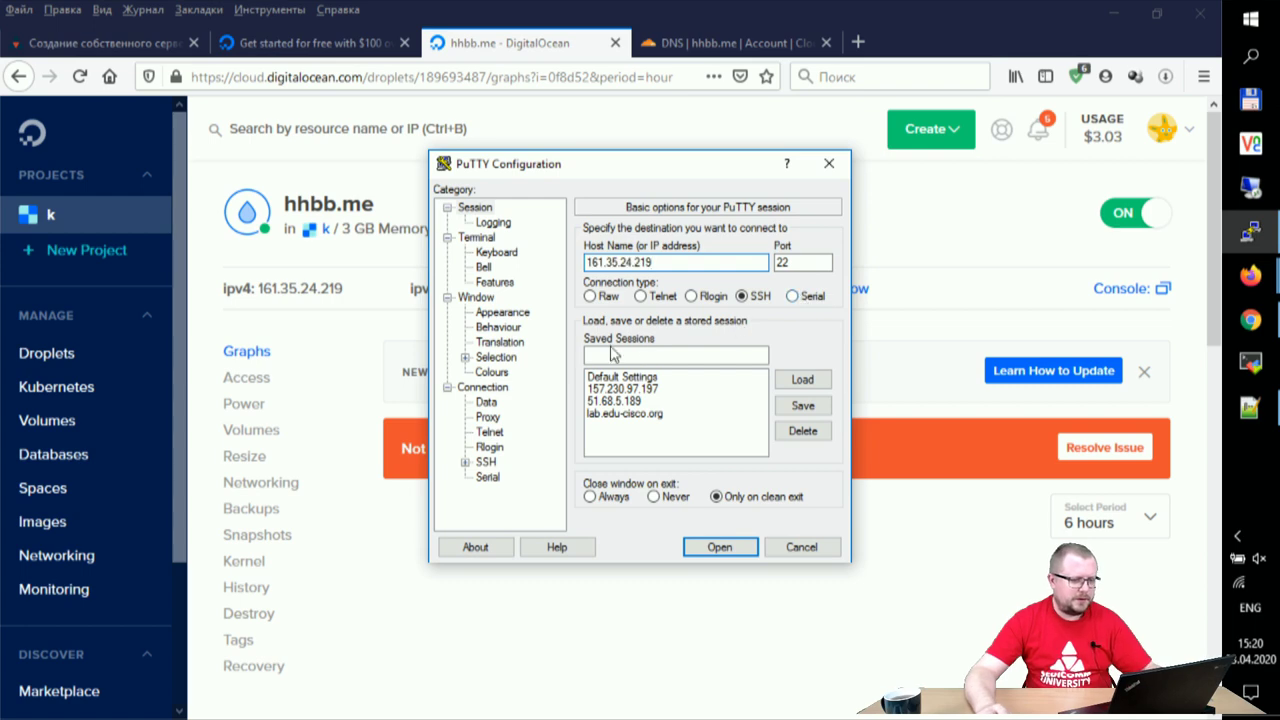
left_click(465, 462)
left_click(503, 448)
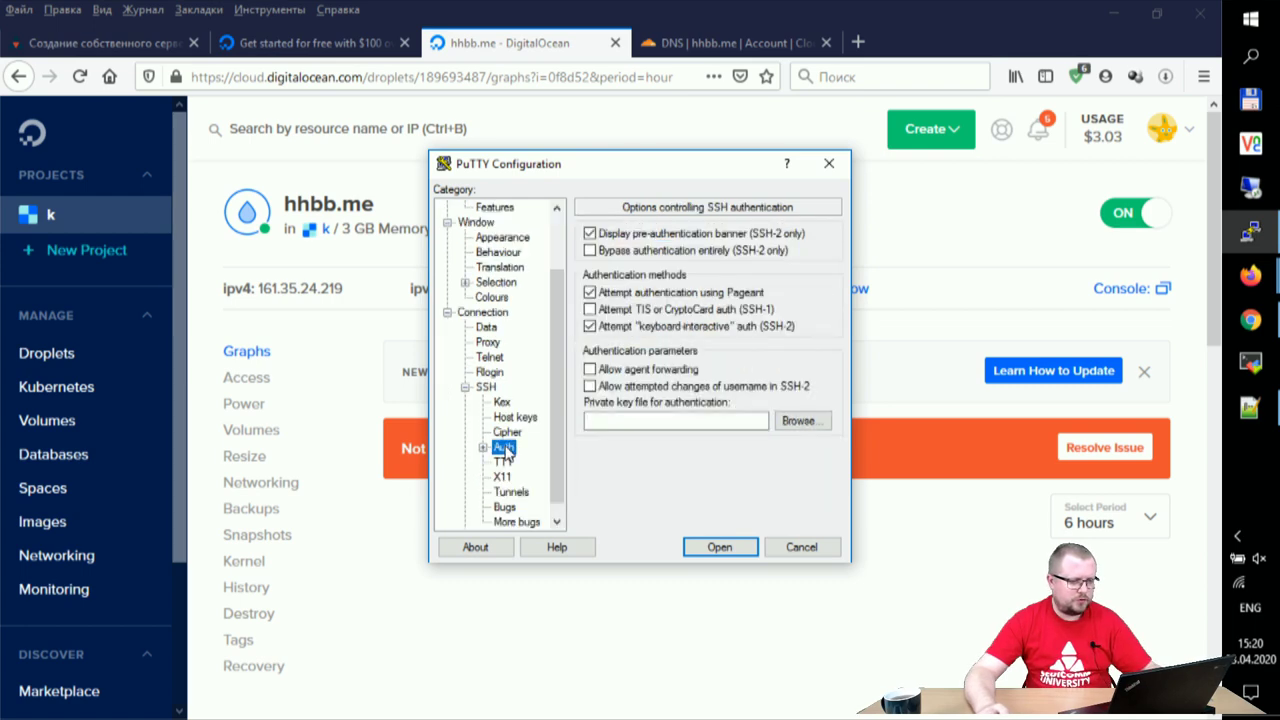
left_click(798, 421)
left_click(645, 310)
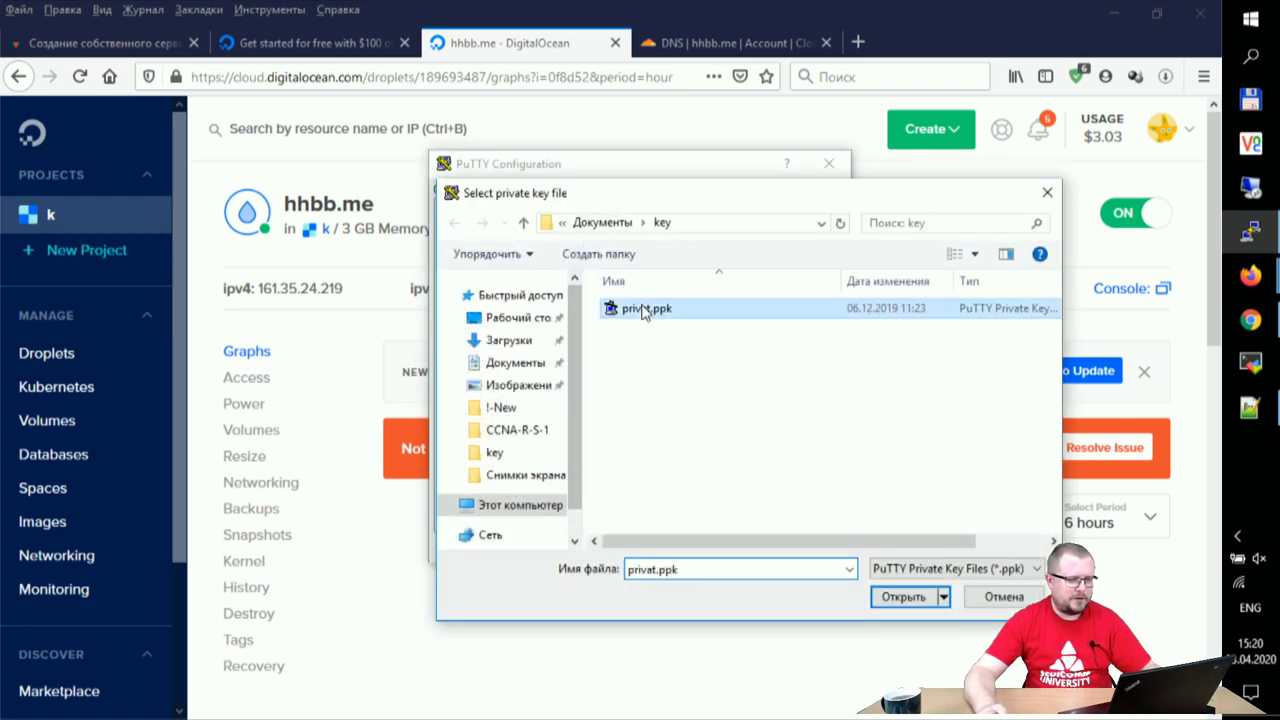
left_click(905, 597)
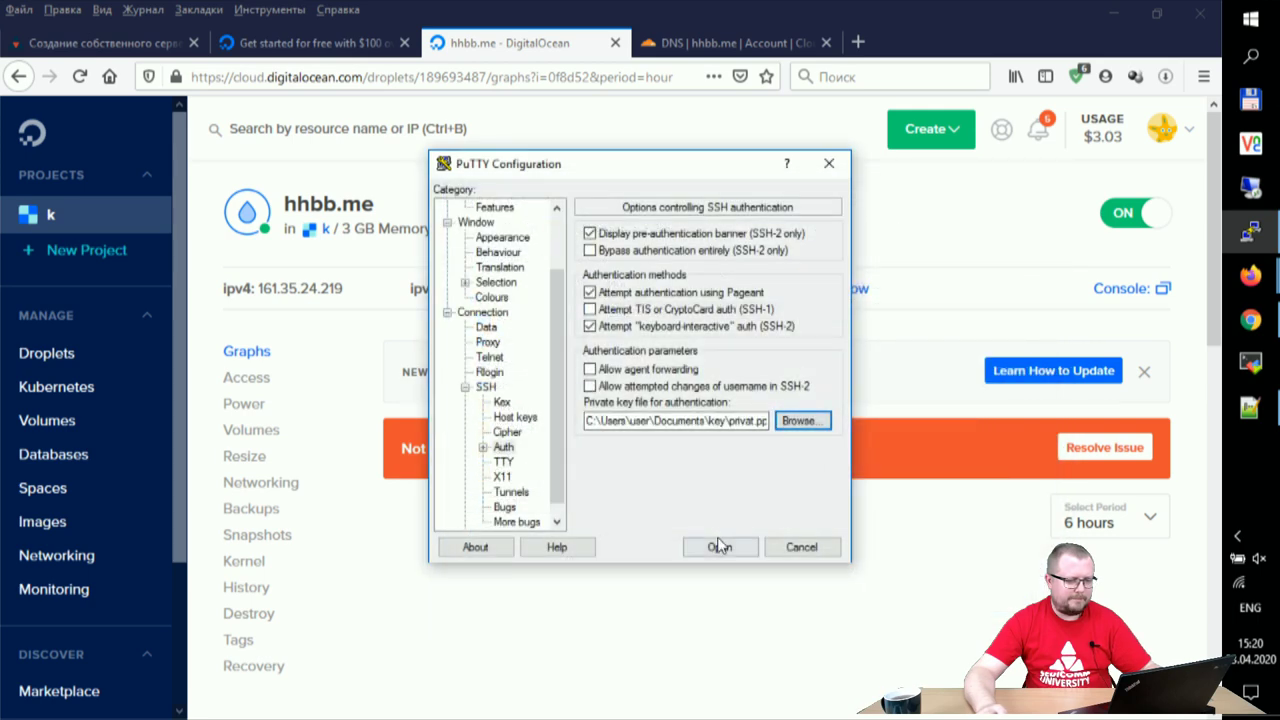
- Connect, accept the server's host key, and log in as root
left_click(718, 545)
left_click(490, 502)
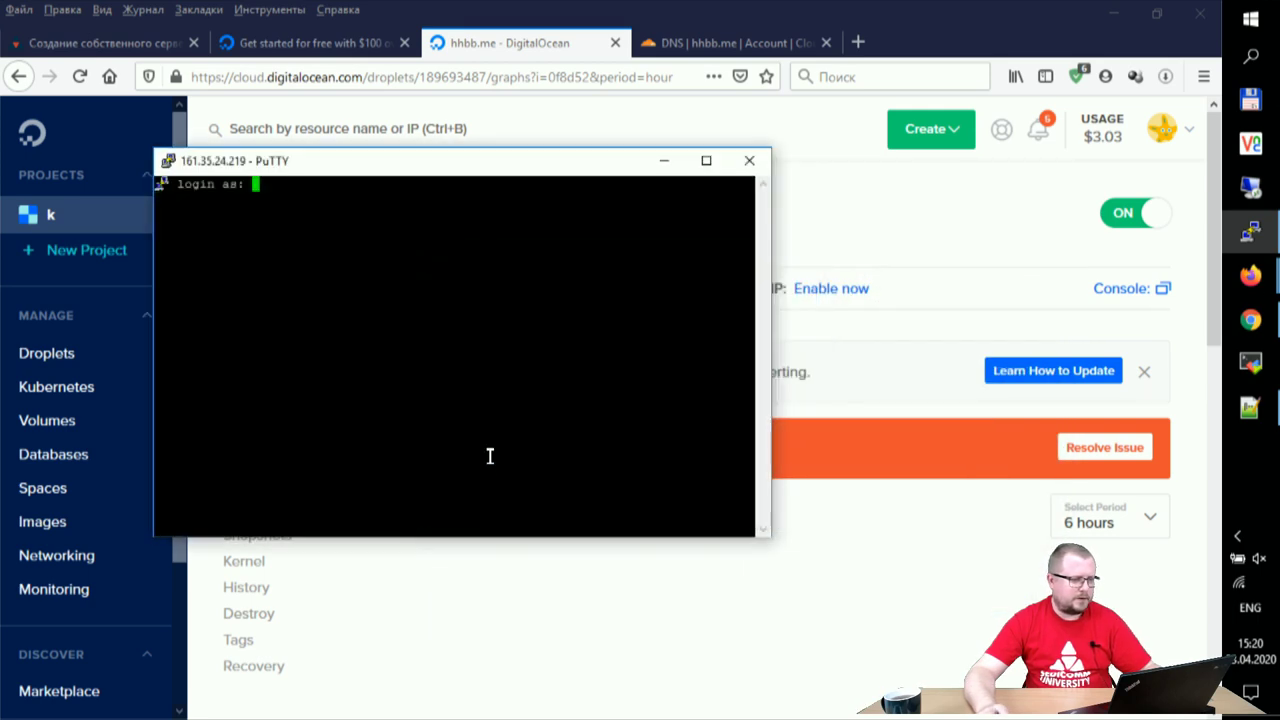
type("root")
key("Return")
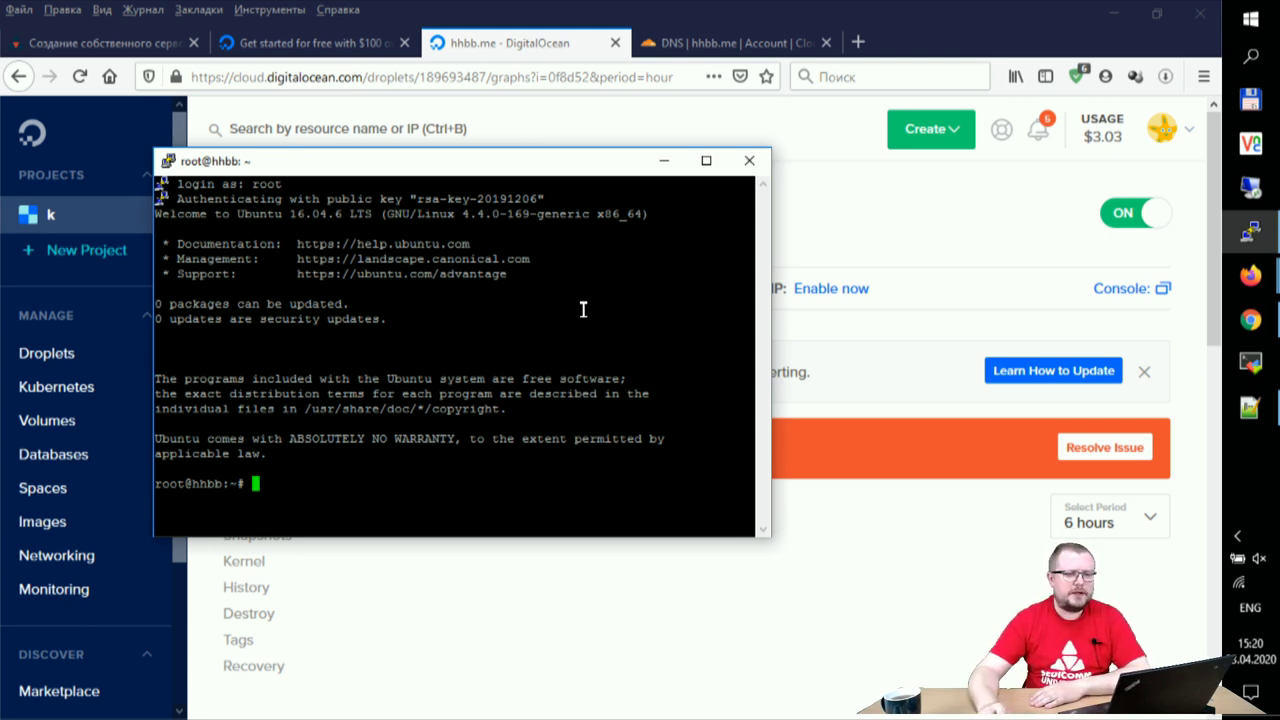
- Check the Cloudflare DNS page and return to the root terminal session
left_click(686, 45)
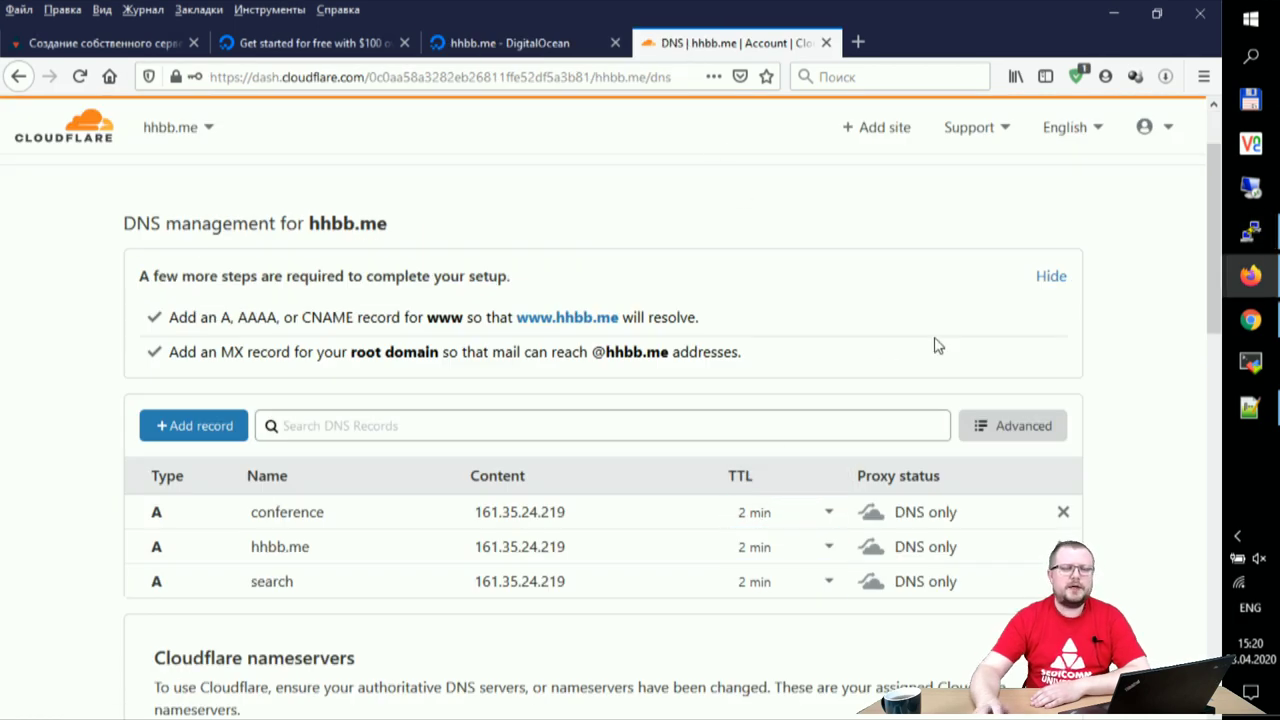
left_click(1250, 232)
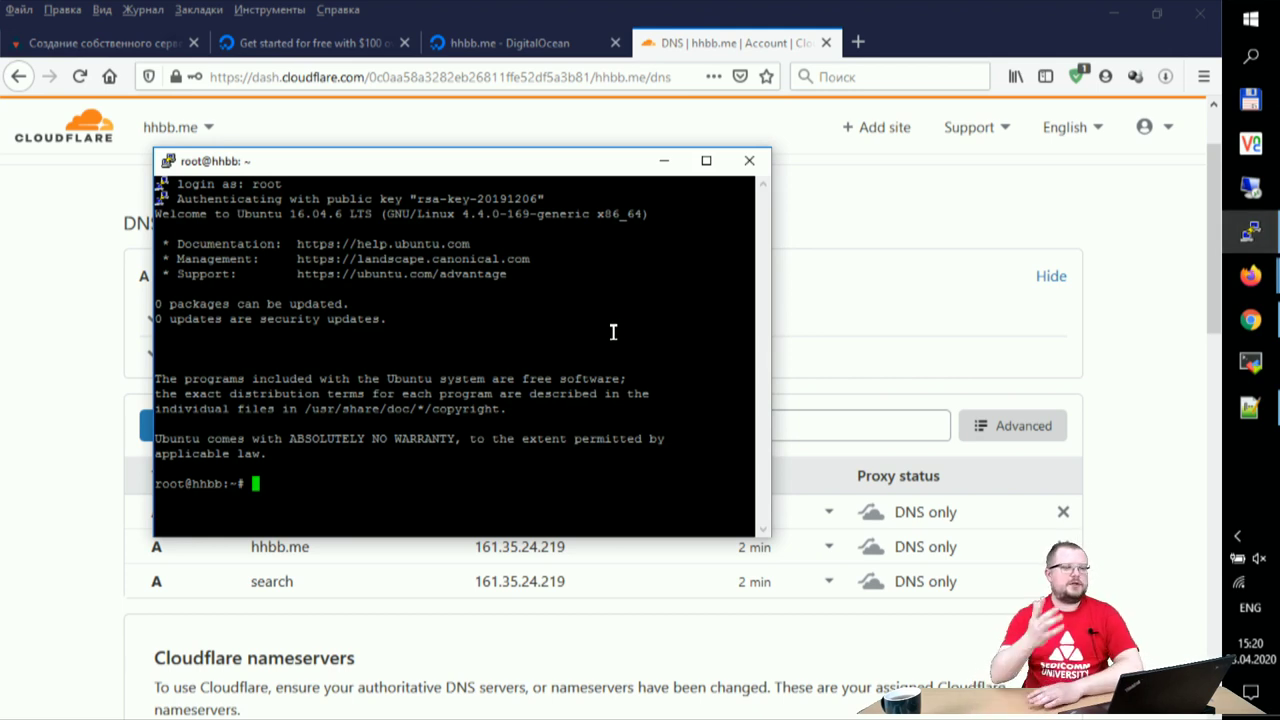
type("c")
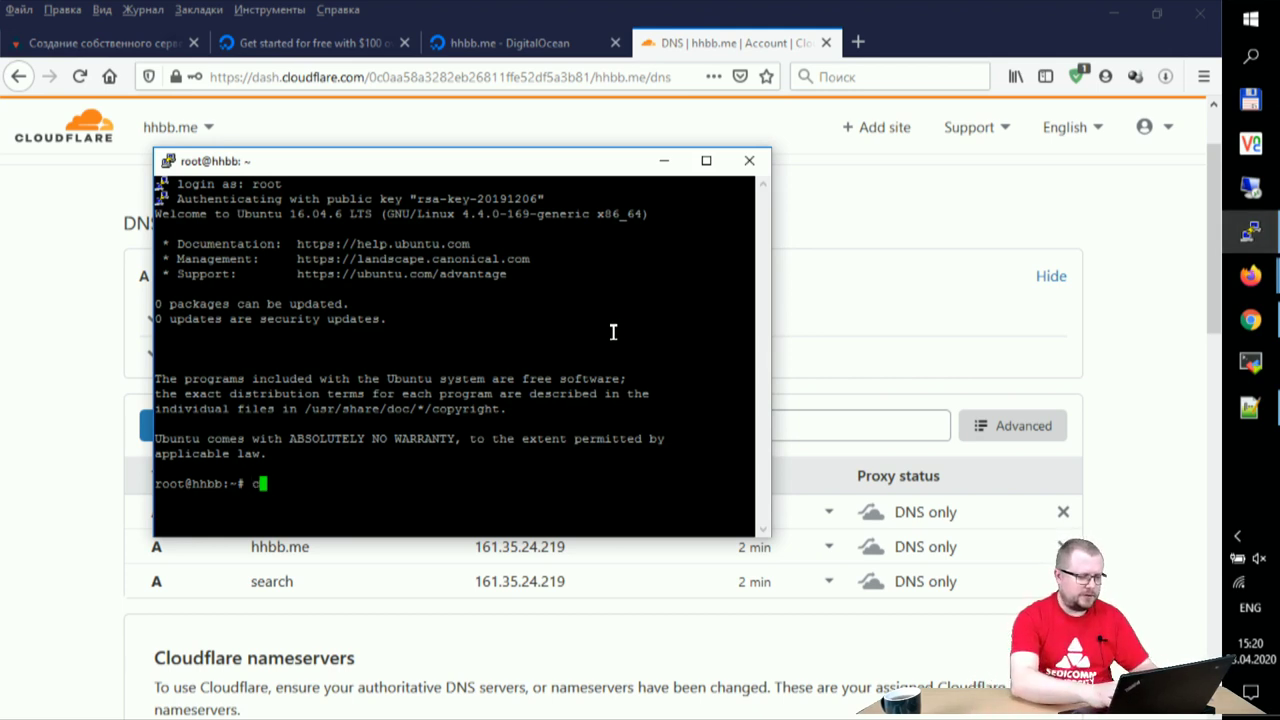
type("at /etc/")
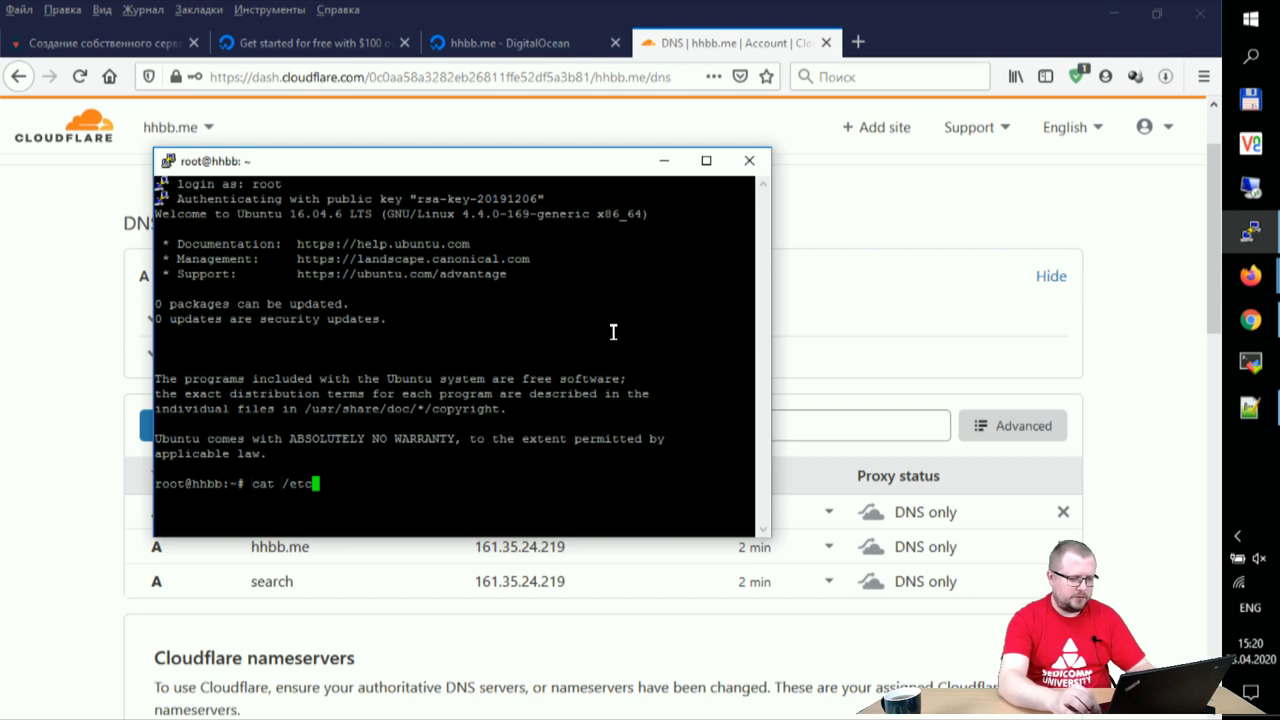
key("BackSpace")
key("BackSpace")
key("BackSpace")
key("BackSpace")
key("BackSpace")
key("BackSpace")
key("BackSpace")
key("BackSpace")
key("BackSpace")
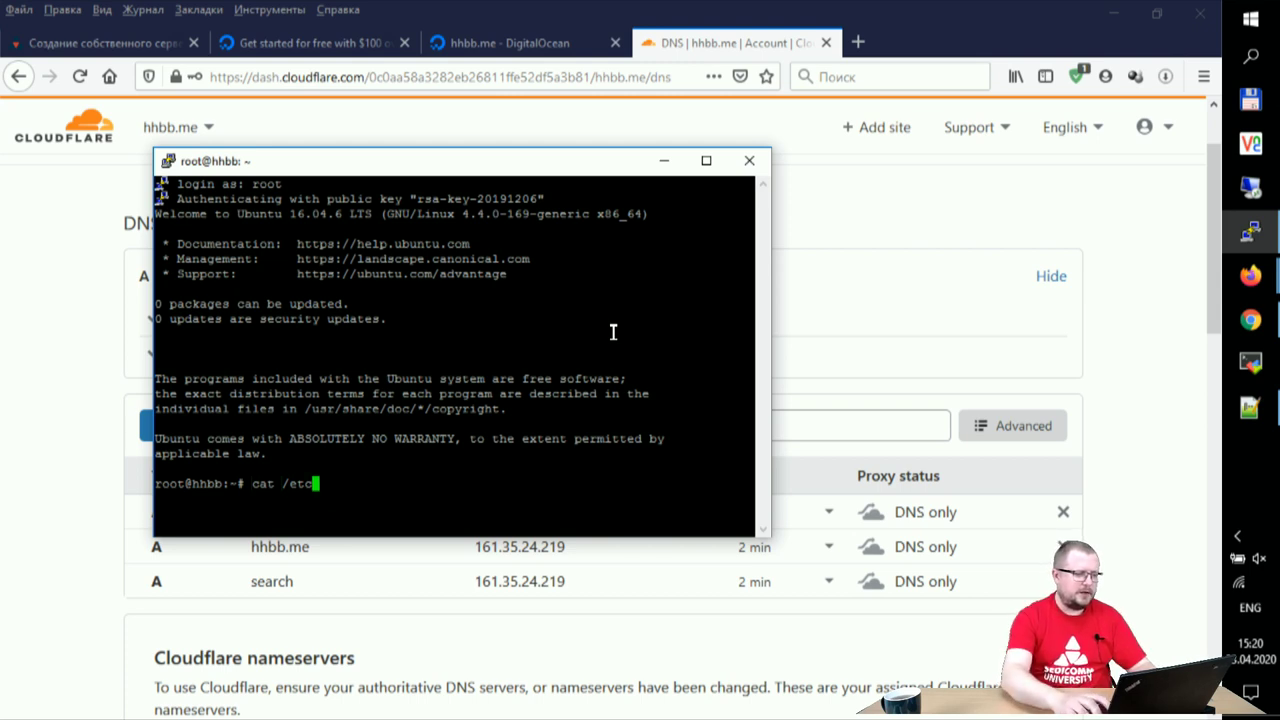
left_click(167, 162)
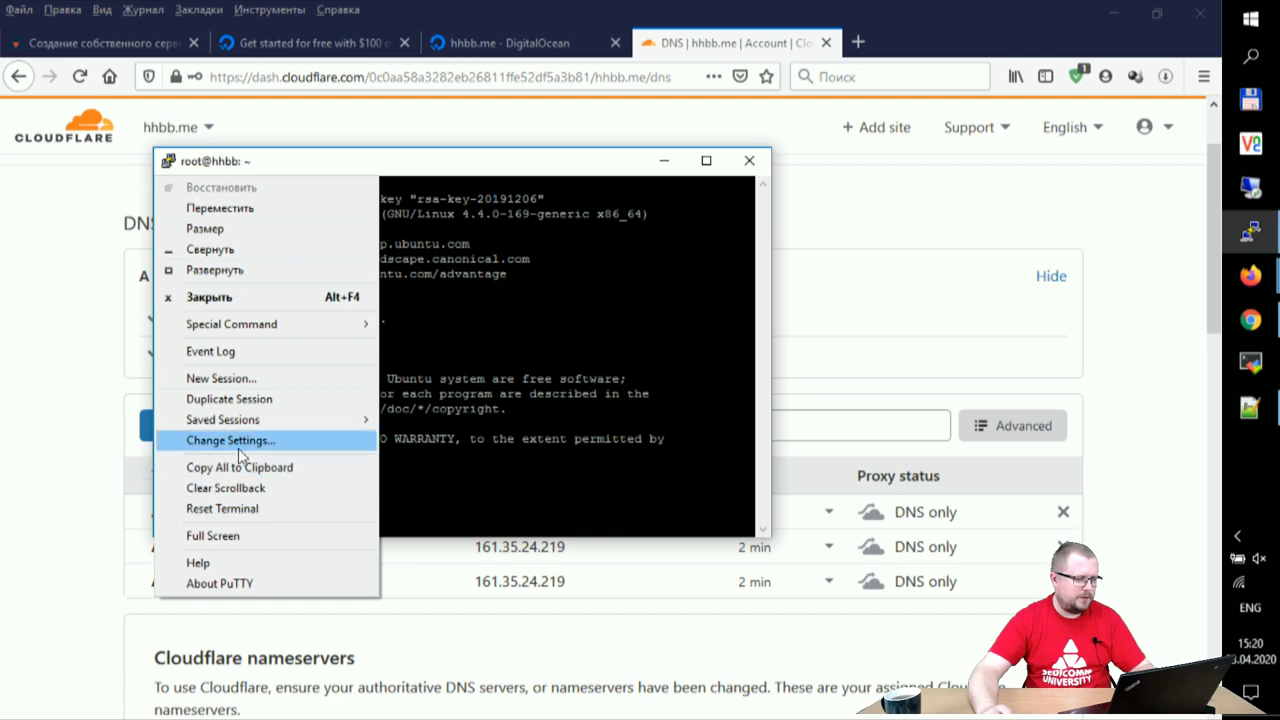
- Change the terminal font to bold 16-point Courier New and apply it to the session
left_click(263, 442)
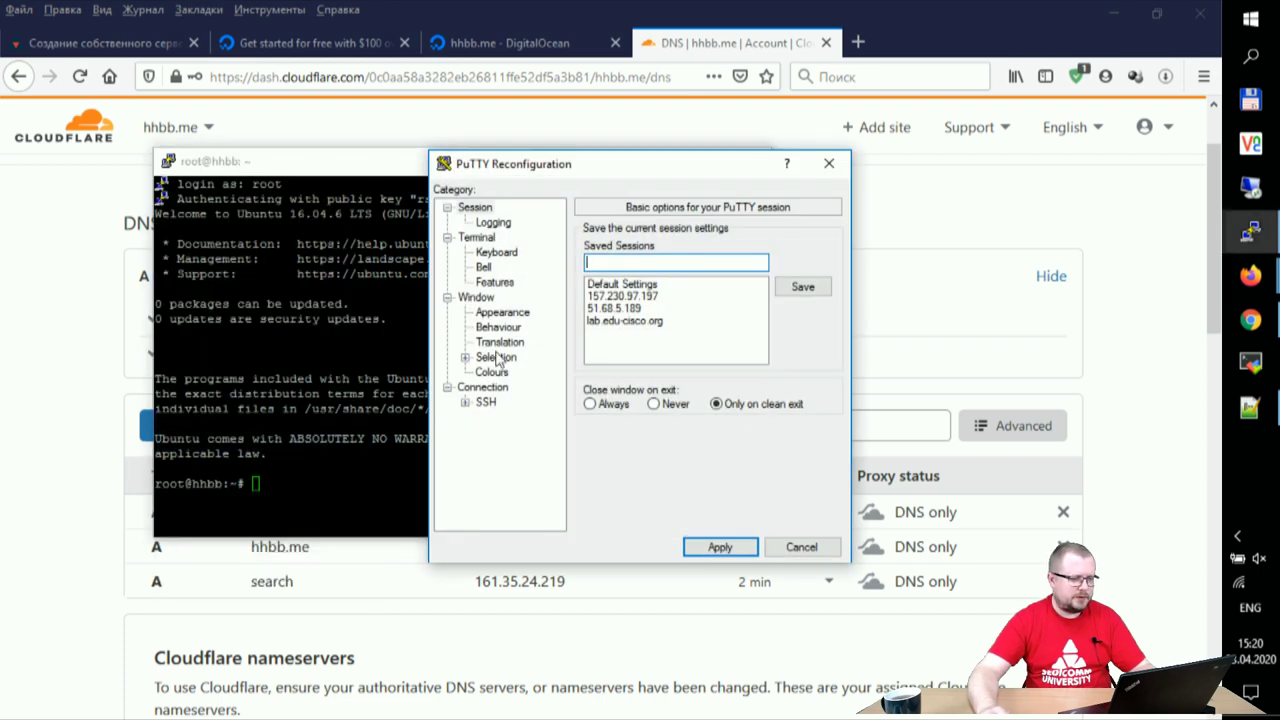
left_click(524, 314)
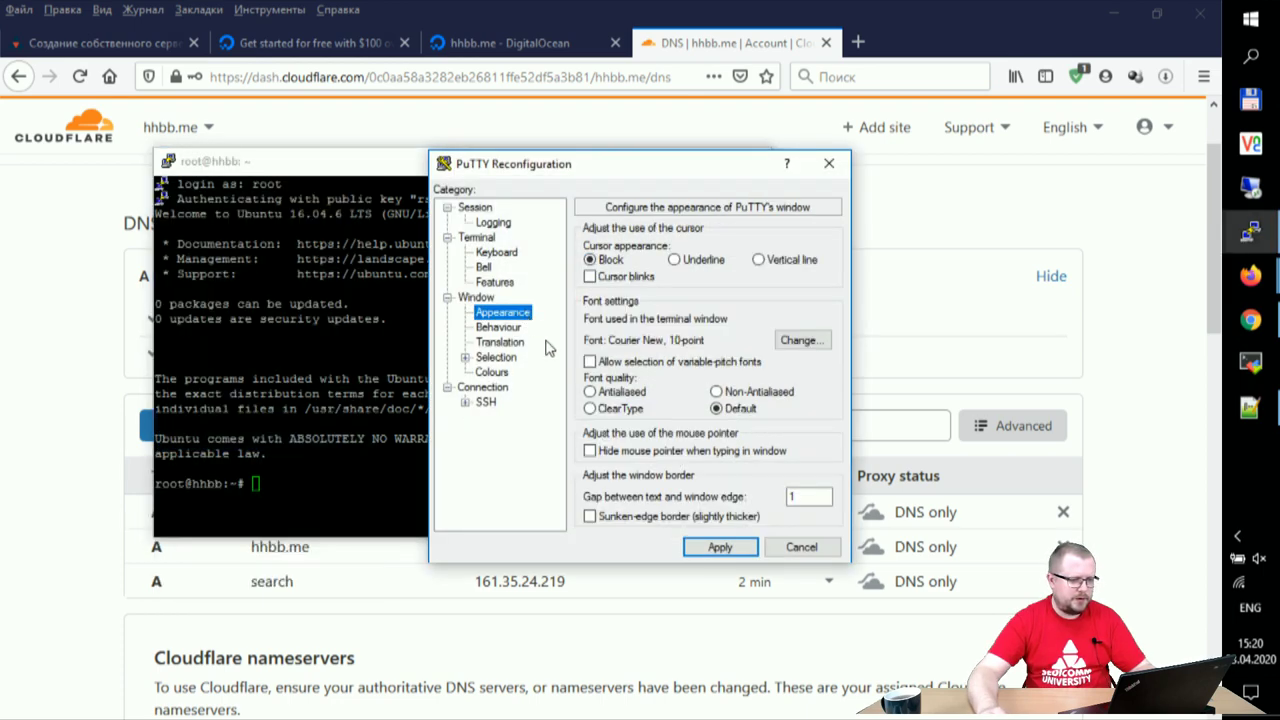
left_click(806, 340)
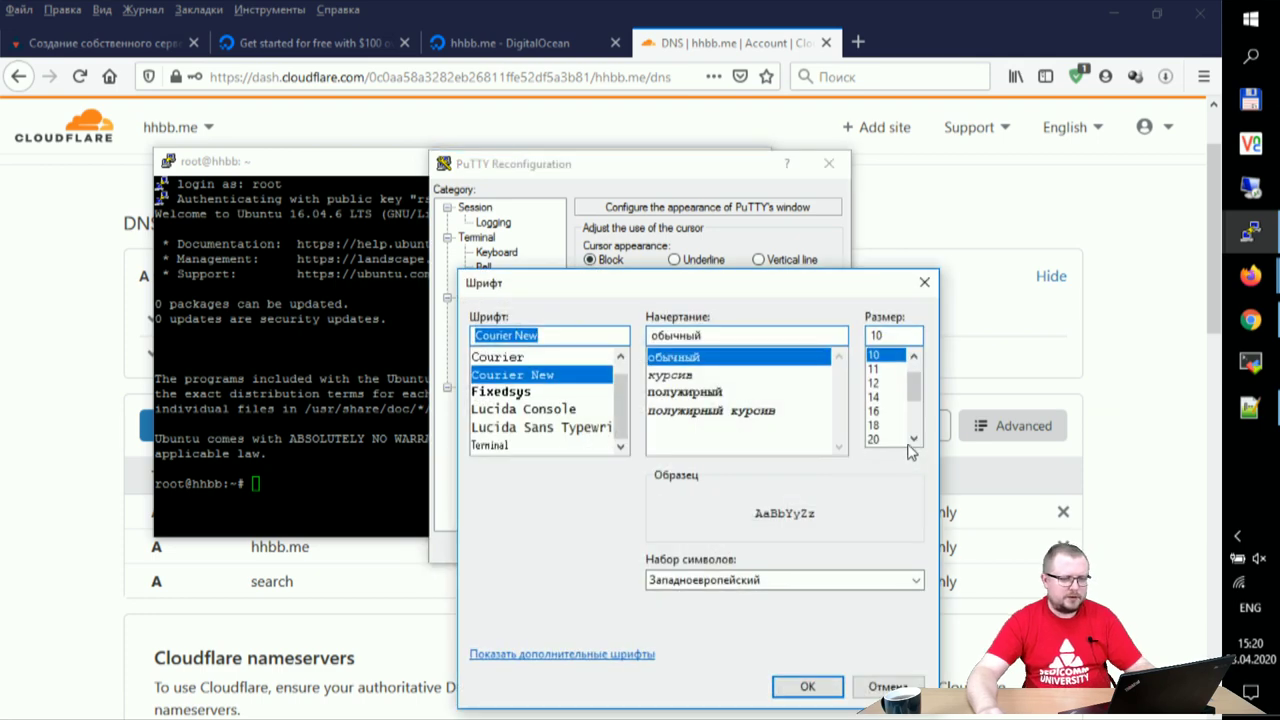
left_click_drag(886, 398, 893, 424)
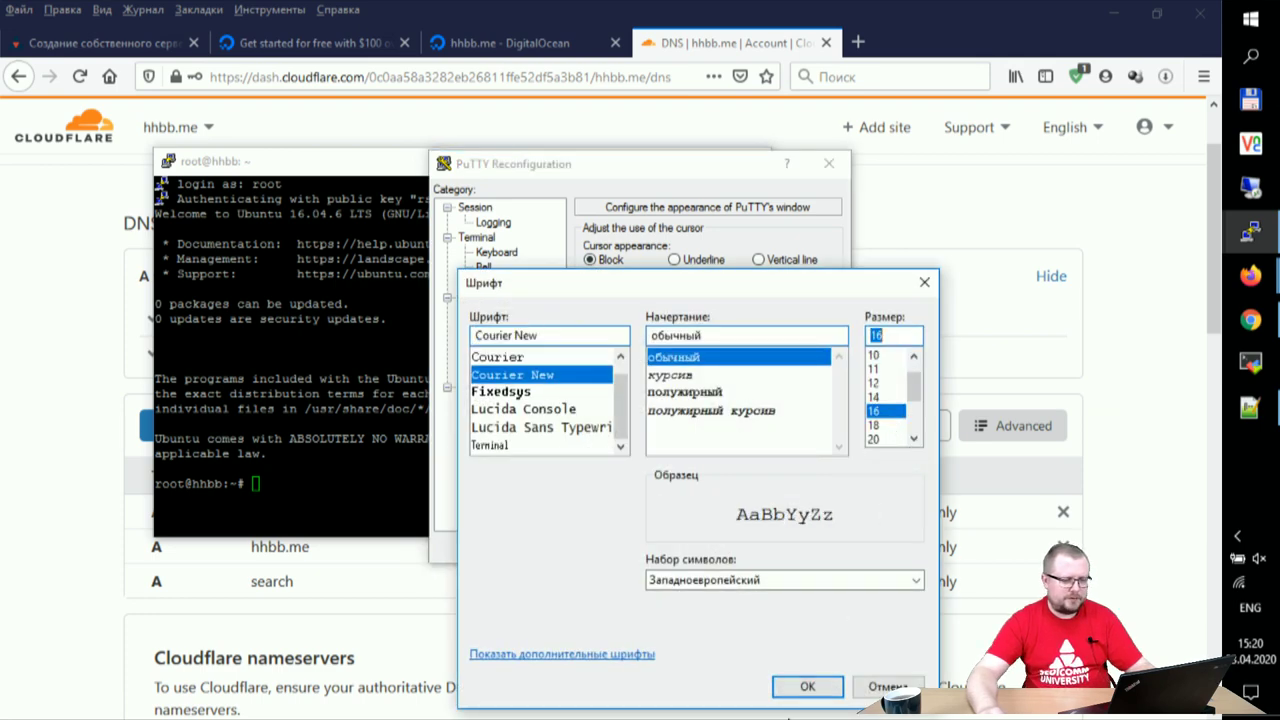
left_click(703, 395)
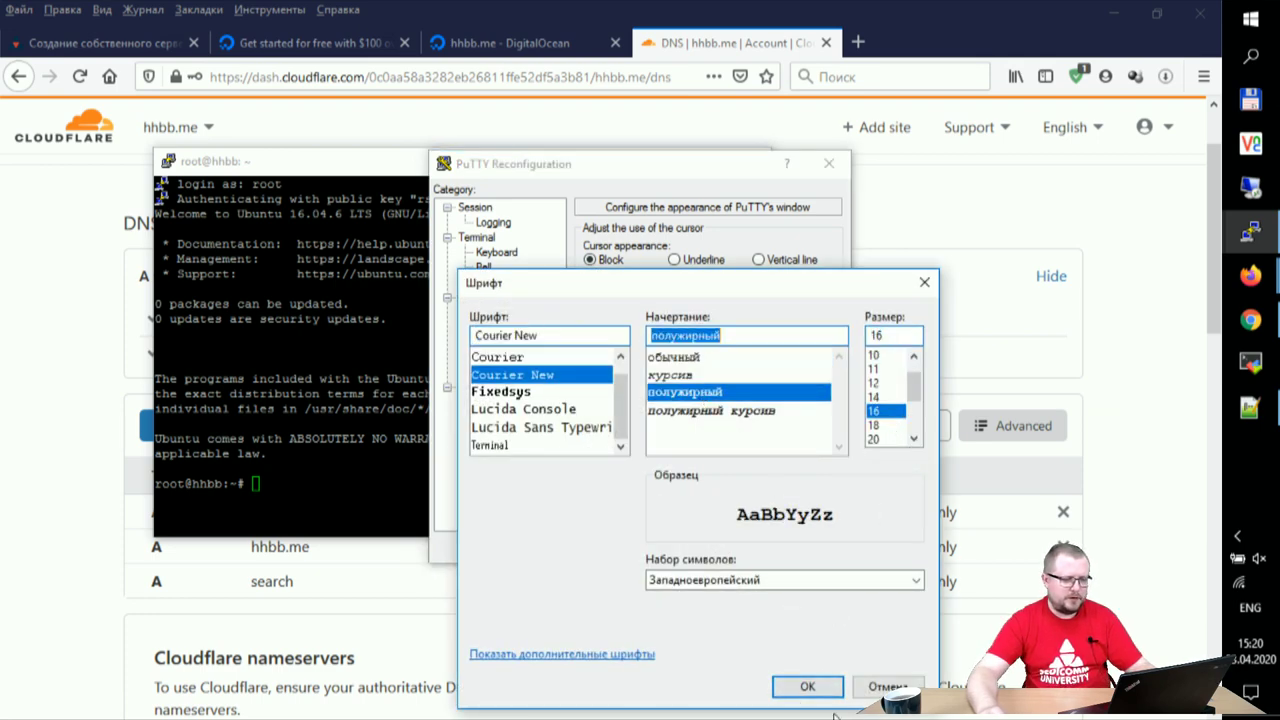
left_click(808, 687)
left_click(720, 548)
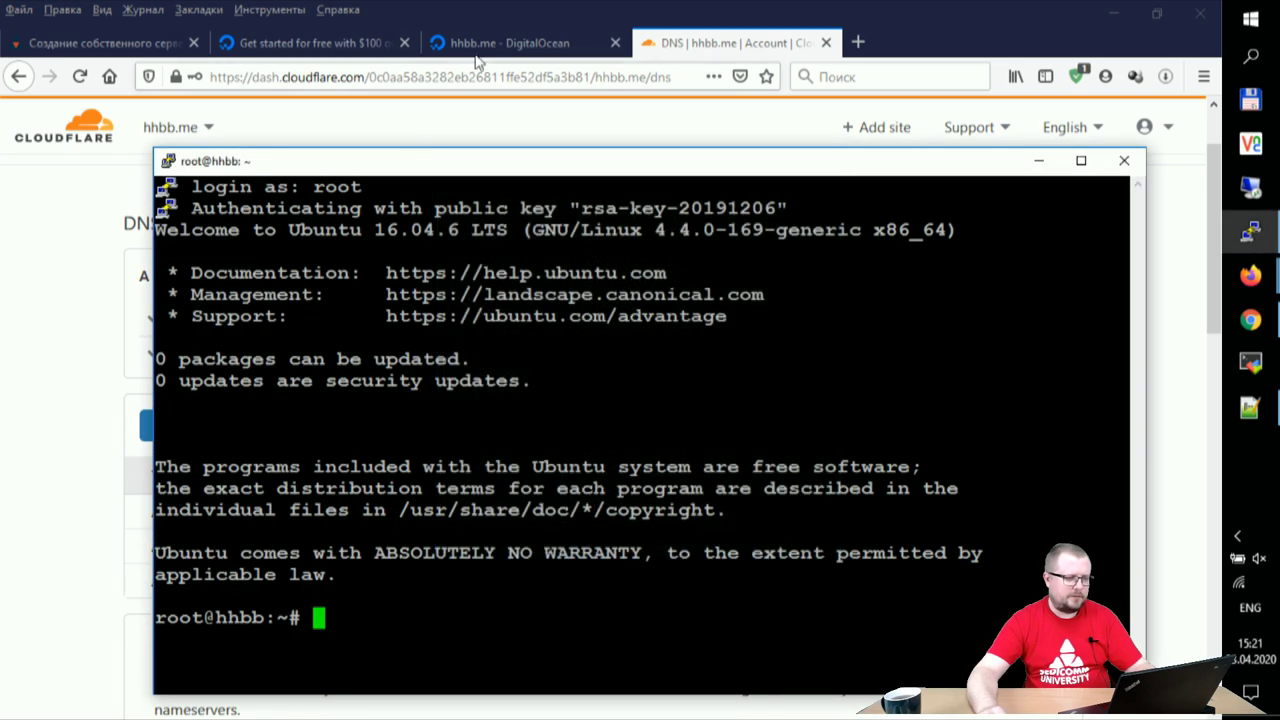
left_click_drag(375, 161, 240, 39)
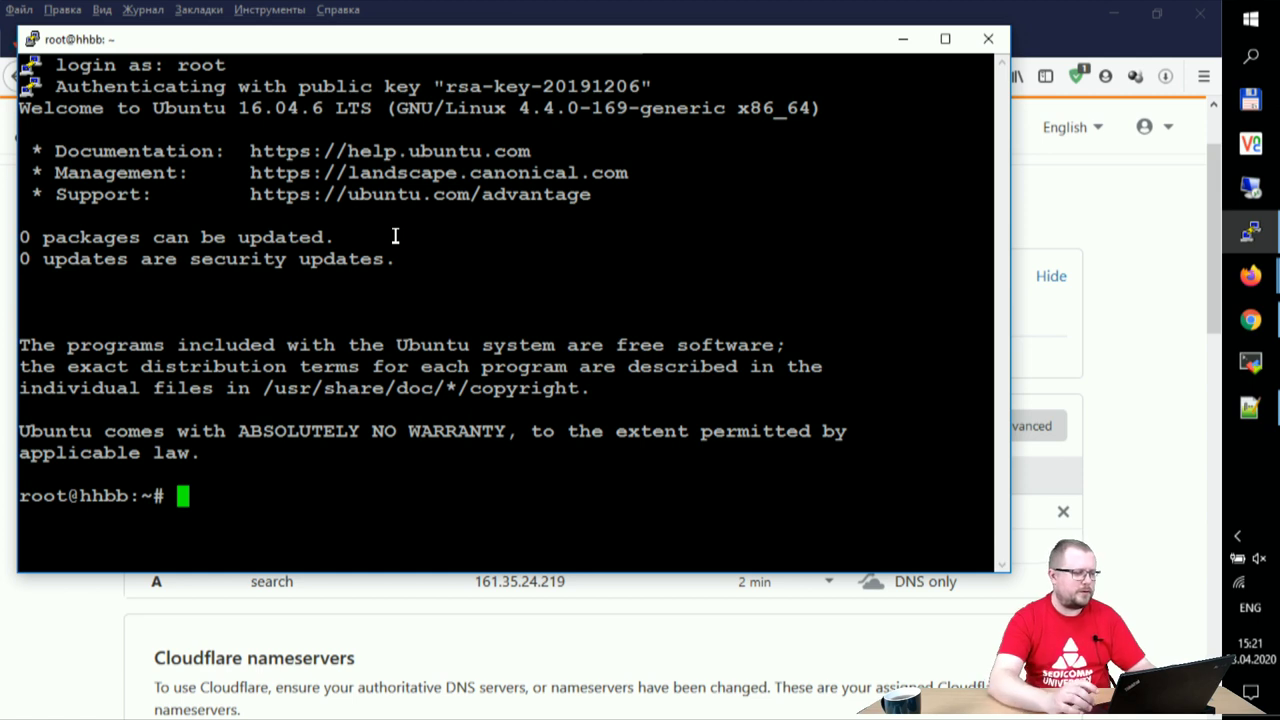
- Run cat /etc/lsb-release to show the Ubuntu 16.04.6 LTS release details
type("cat /")
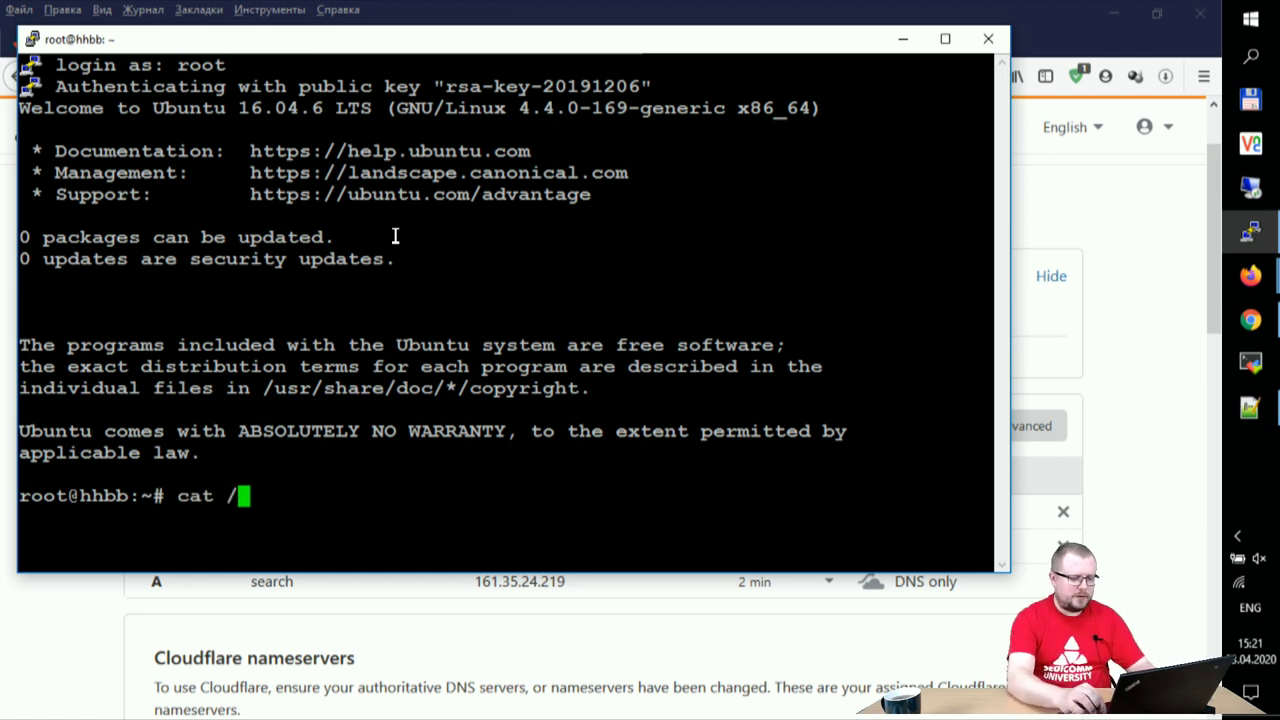
type("etc/ls")
key("Tab")
key("Return")
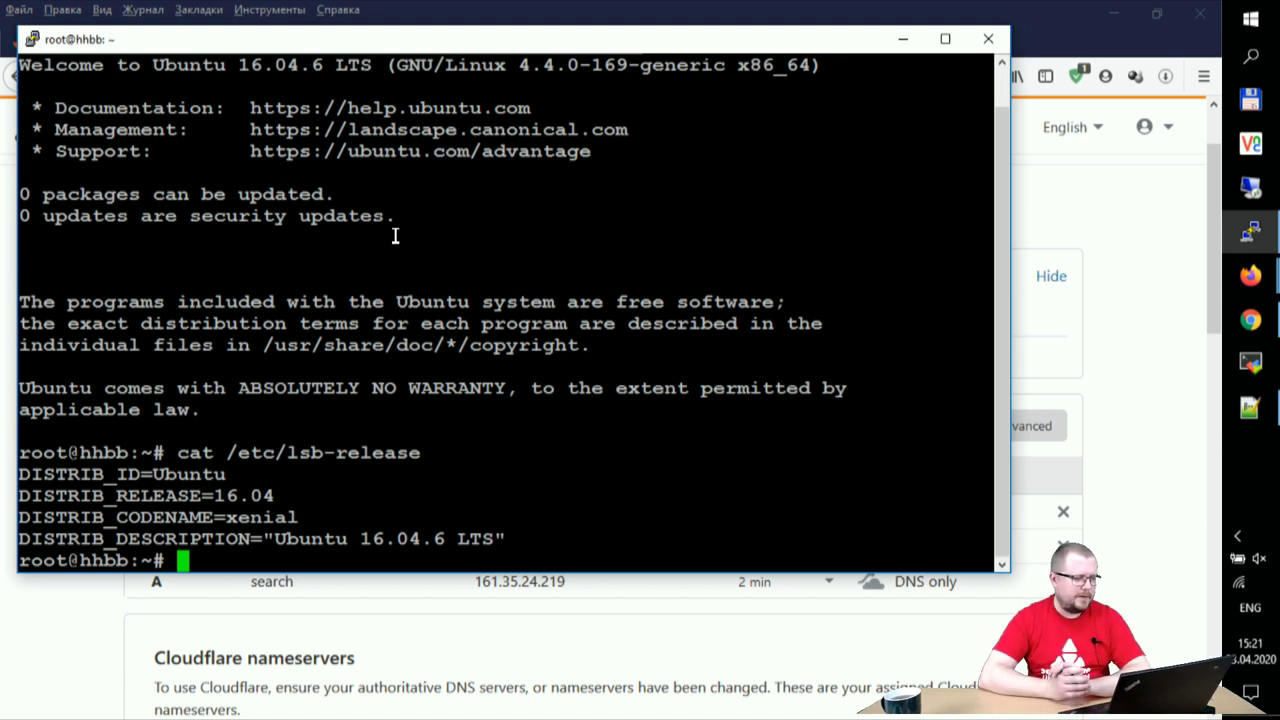
- Run lscpu and review the processor details, including Stepping, CPU MHz and BogoMIPS
type("cls")
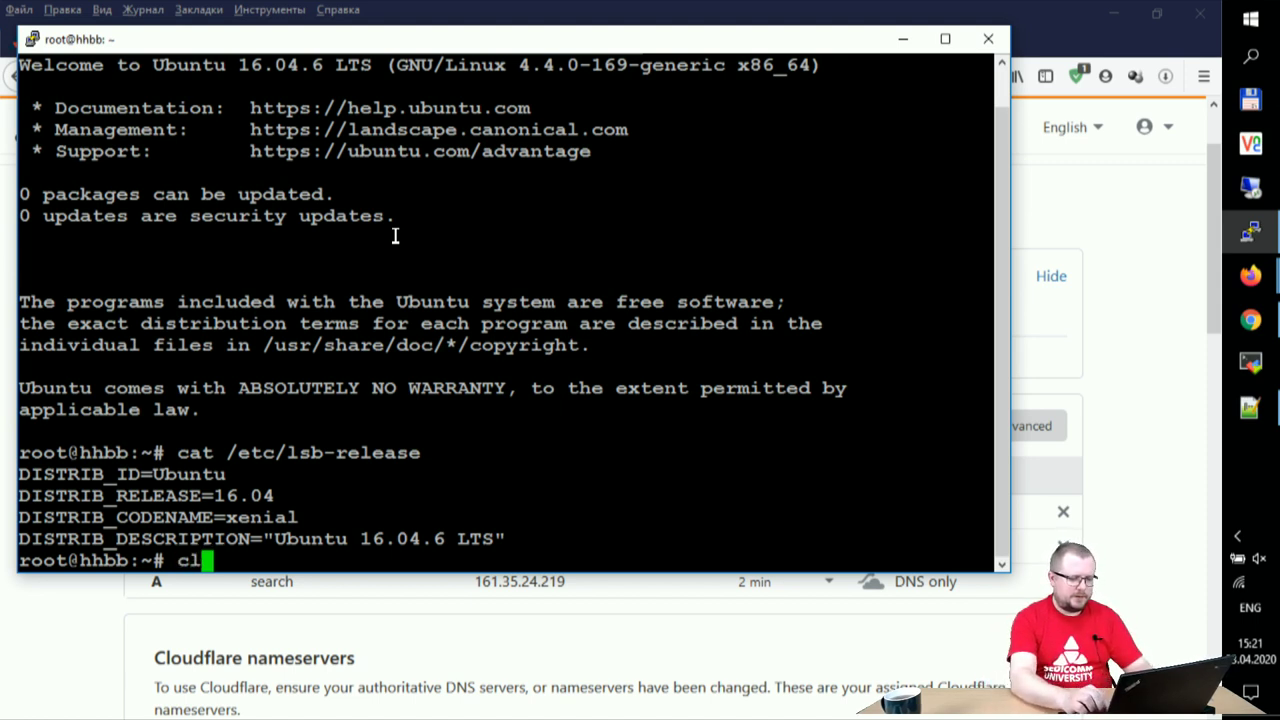
key("BackSpace")
key("BackSpace")
key("BackSpace")
type("lscpu")
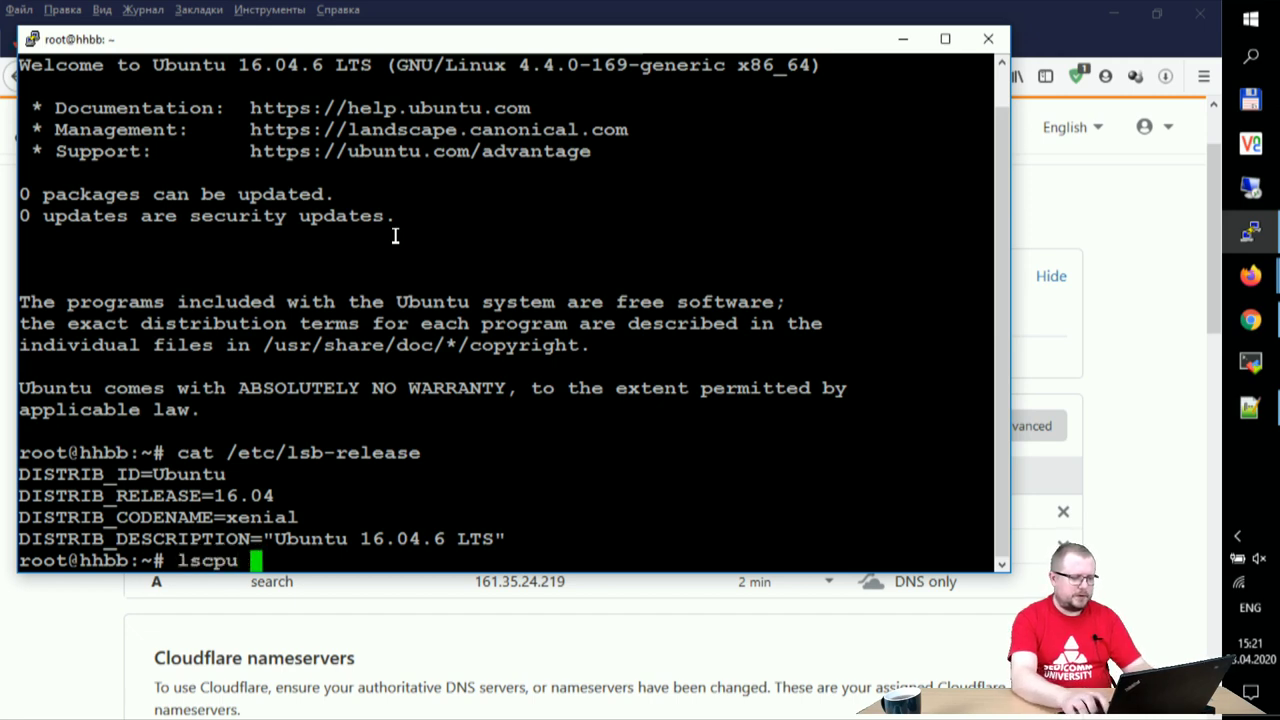
key("Return")
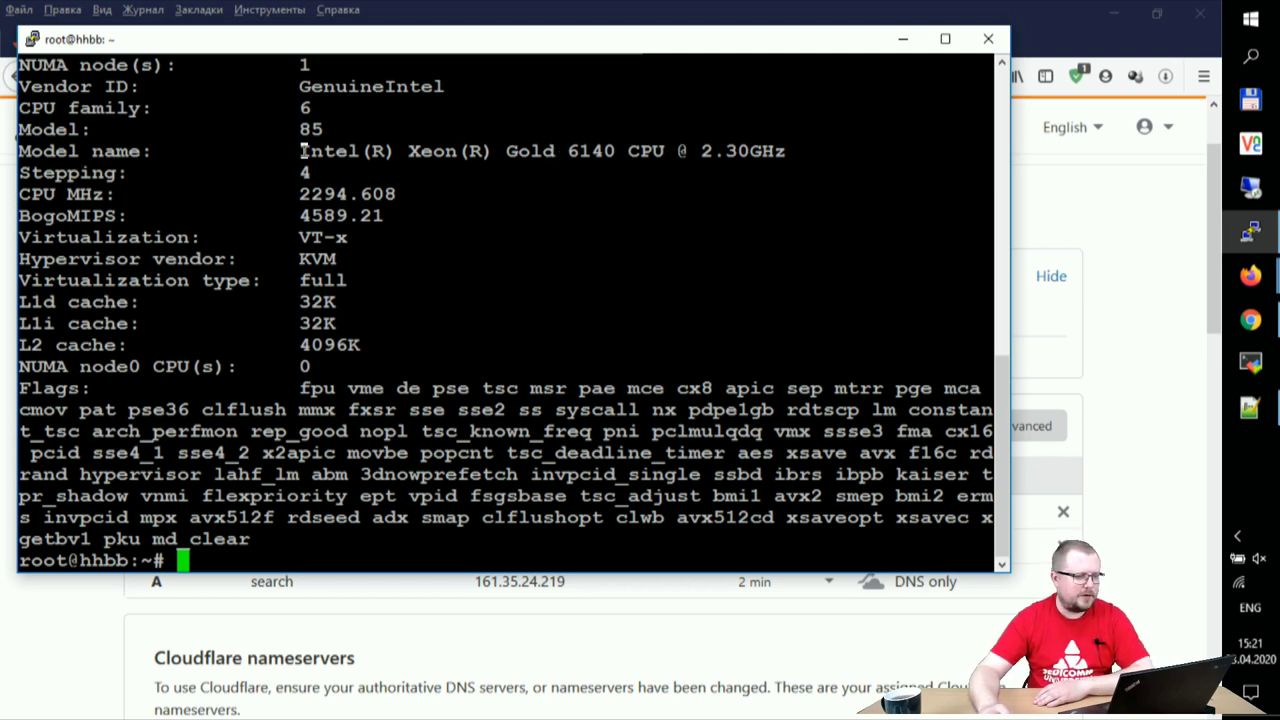
left_click_drag(329, 176, 431, 225)
scroll(440, 343, "up", 7)
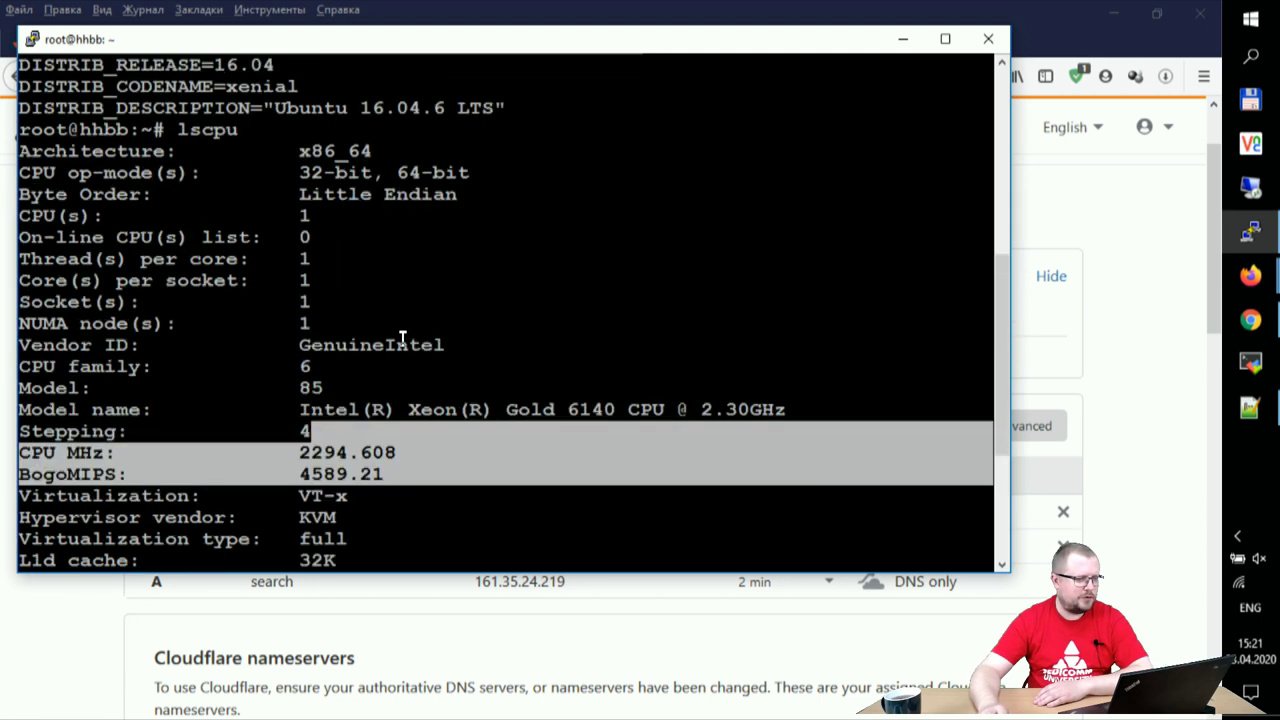
scroll(423, 377, "down", 3)
scroll(455, 387, "down", 4)
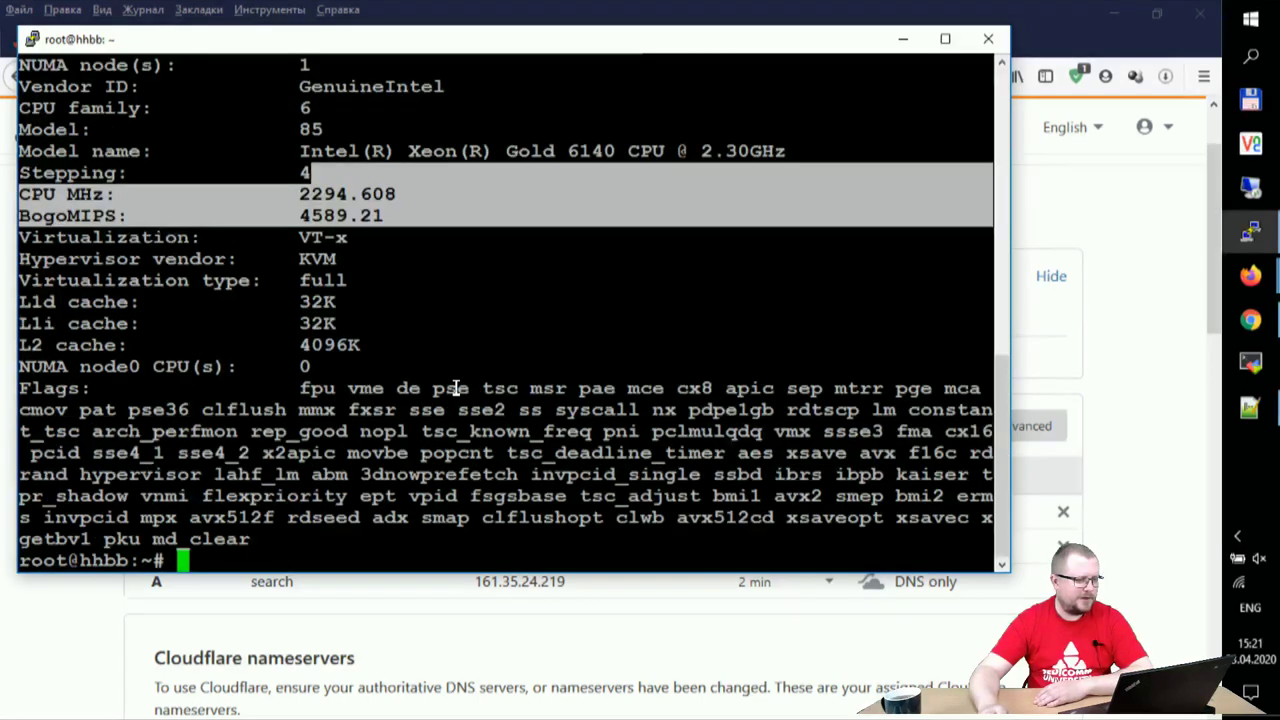
left_click(592, 334)
- Run free -m to show the 3008 MB total memory, and make the window slightly taller
type("free -m")
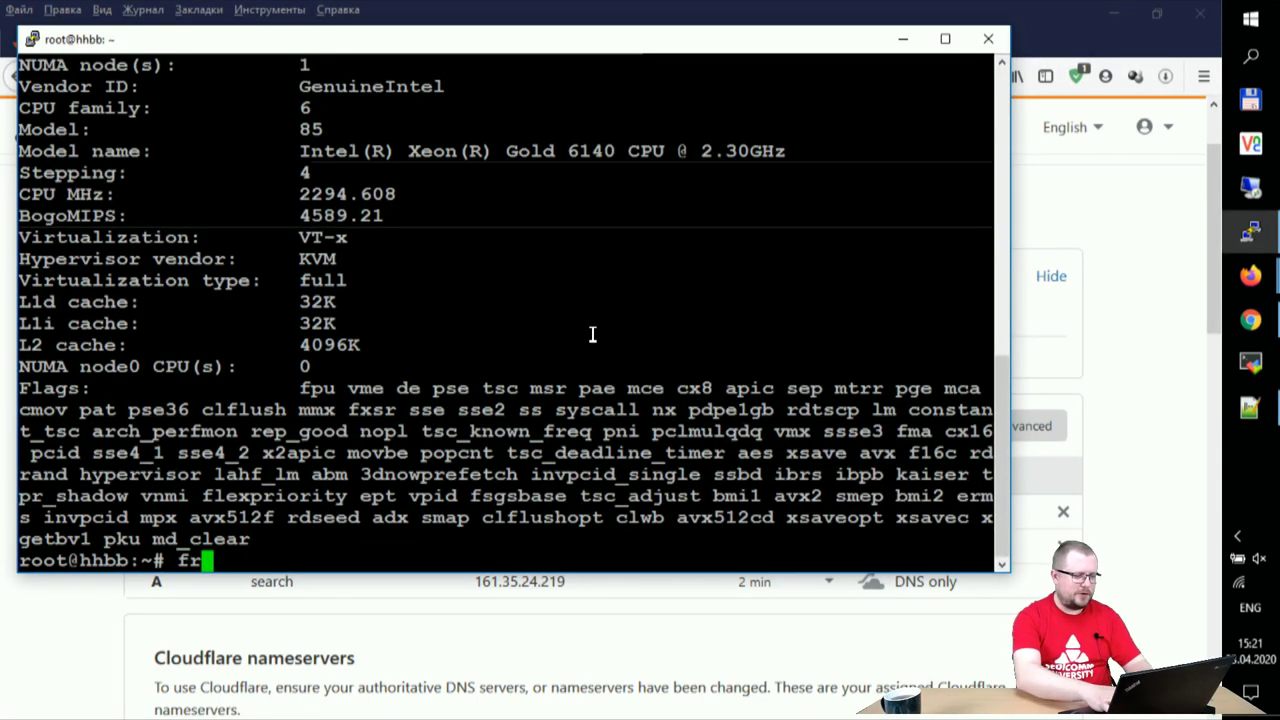
key("Return")
key("Up")
key("Down")
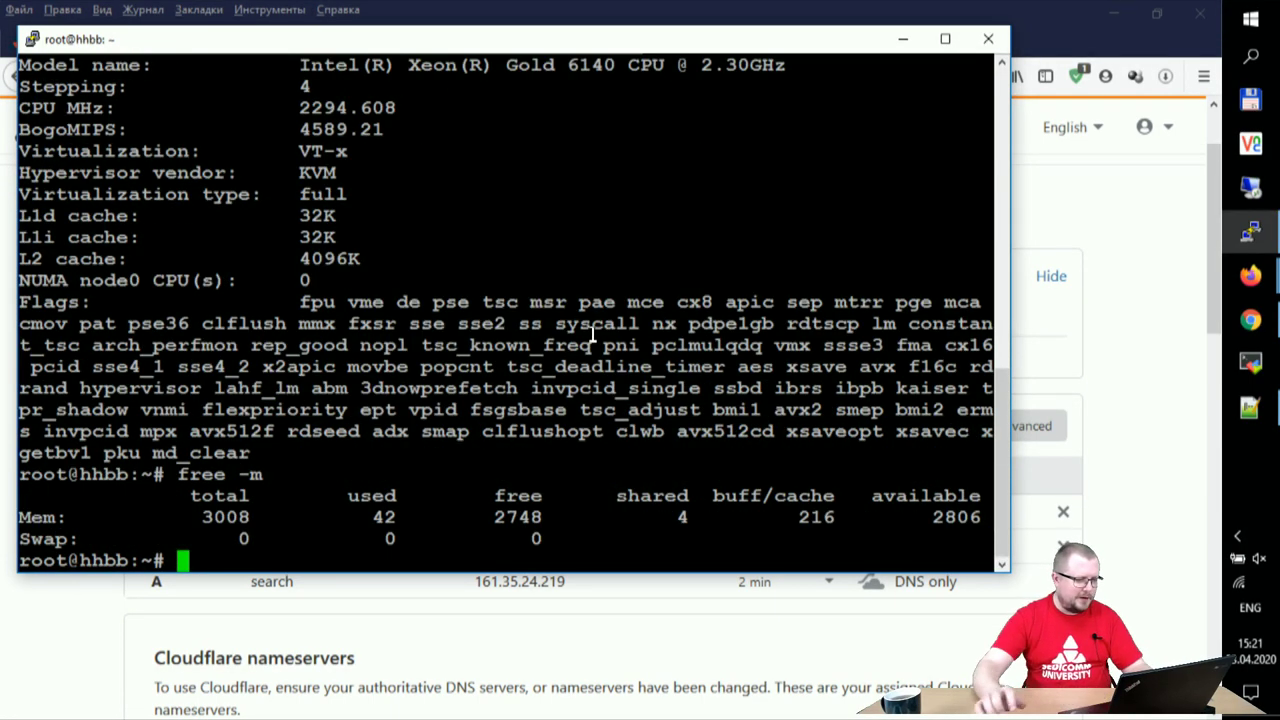
left_click_drag(192, 517, 276, 518)
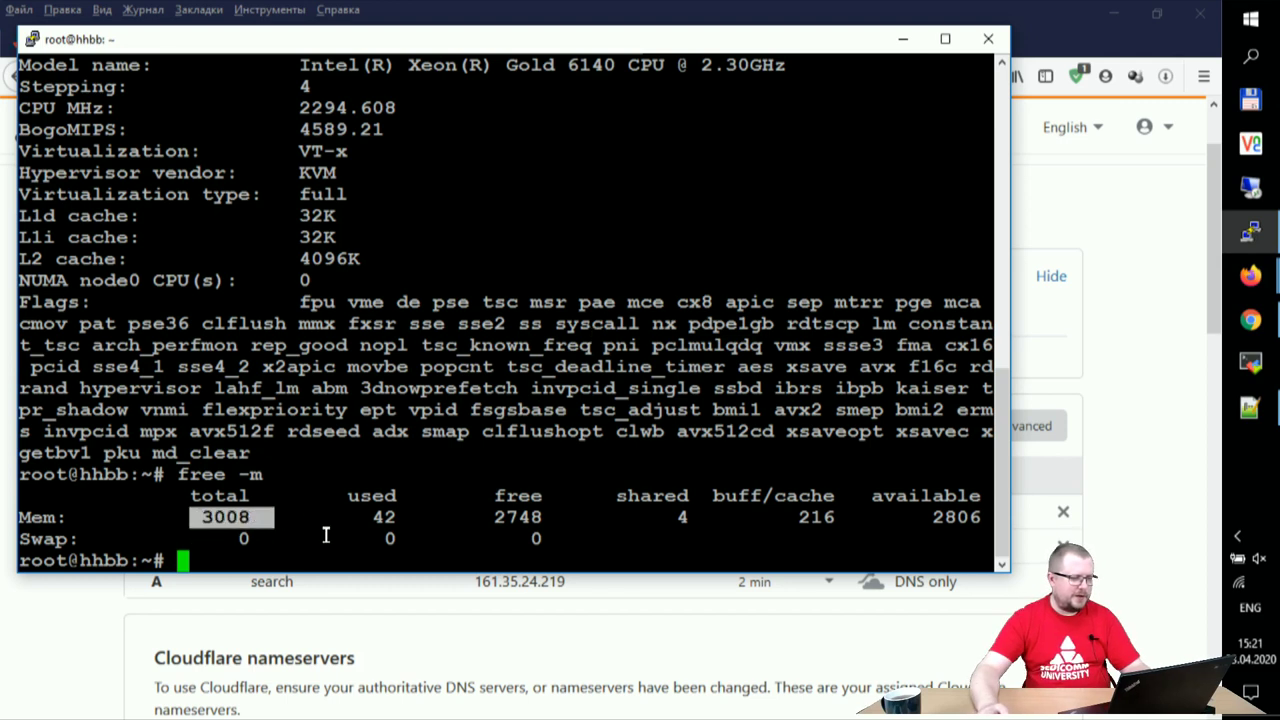
left_click(648, 423)
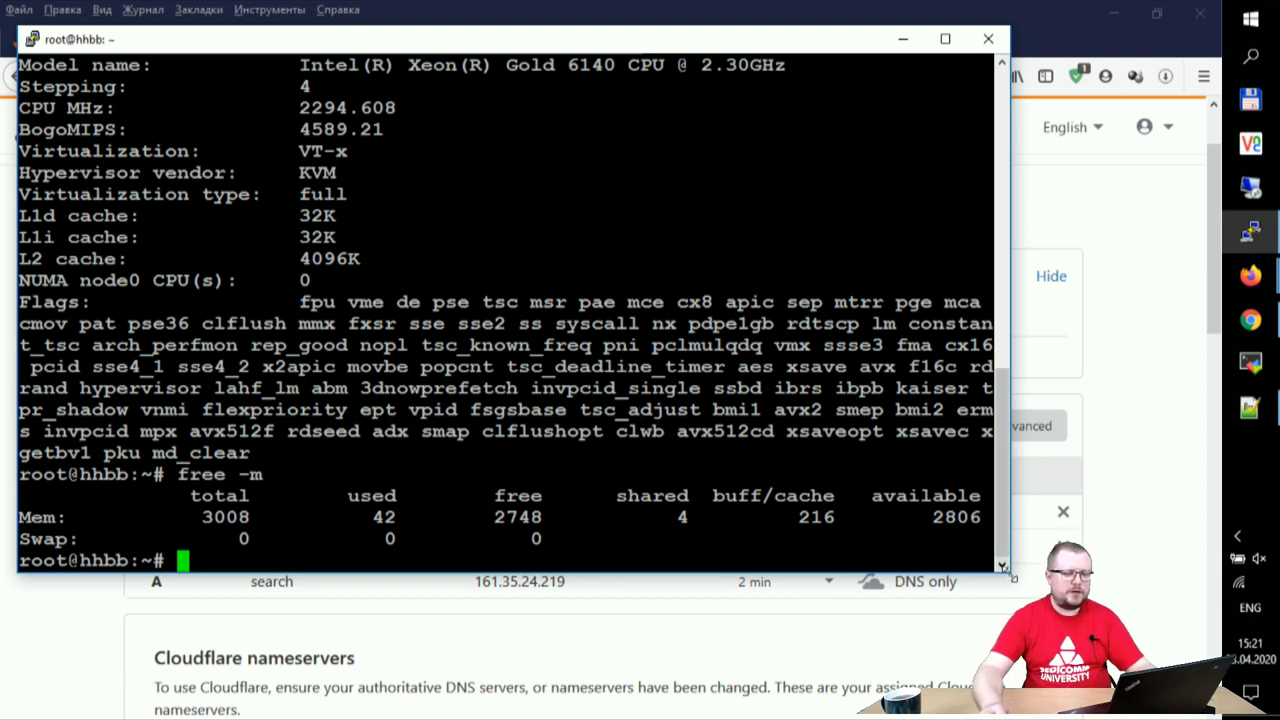
left_click_drag(1001, 572, 1001, 594)
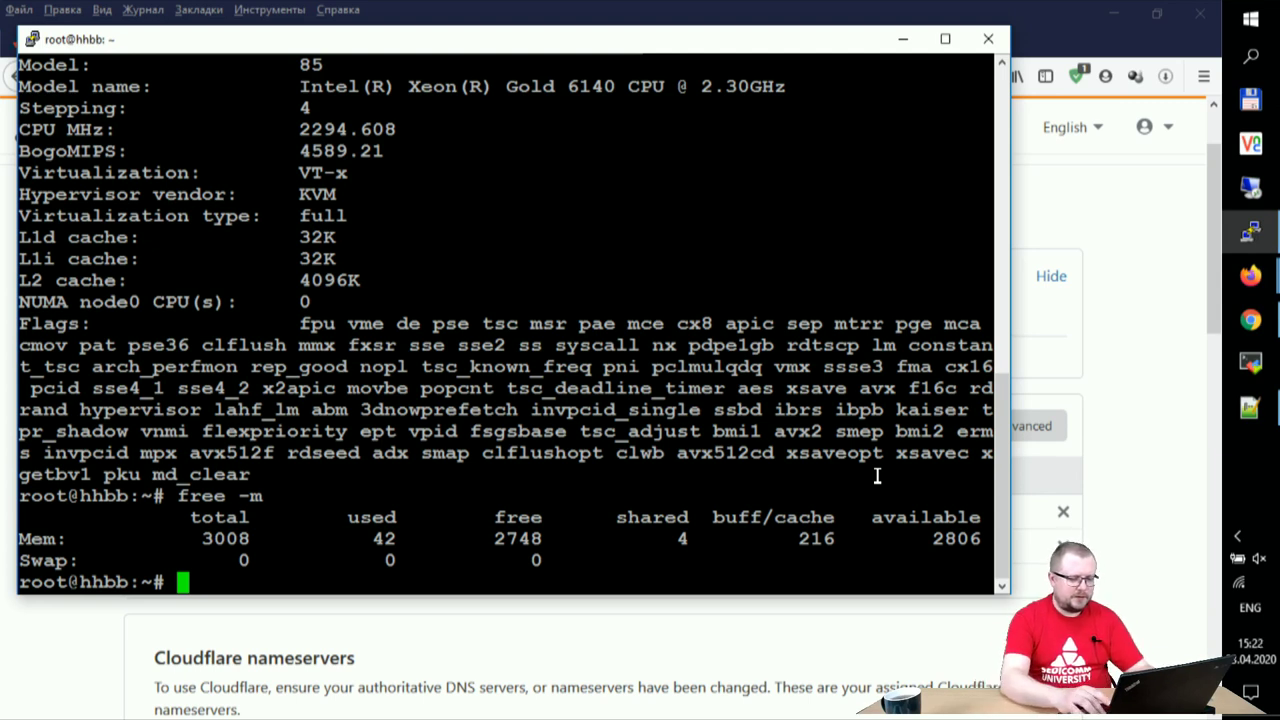
type("apt-")
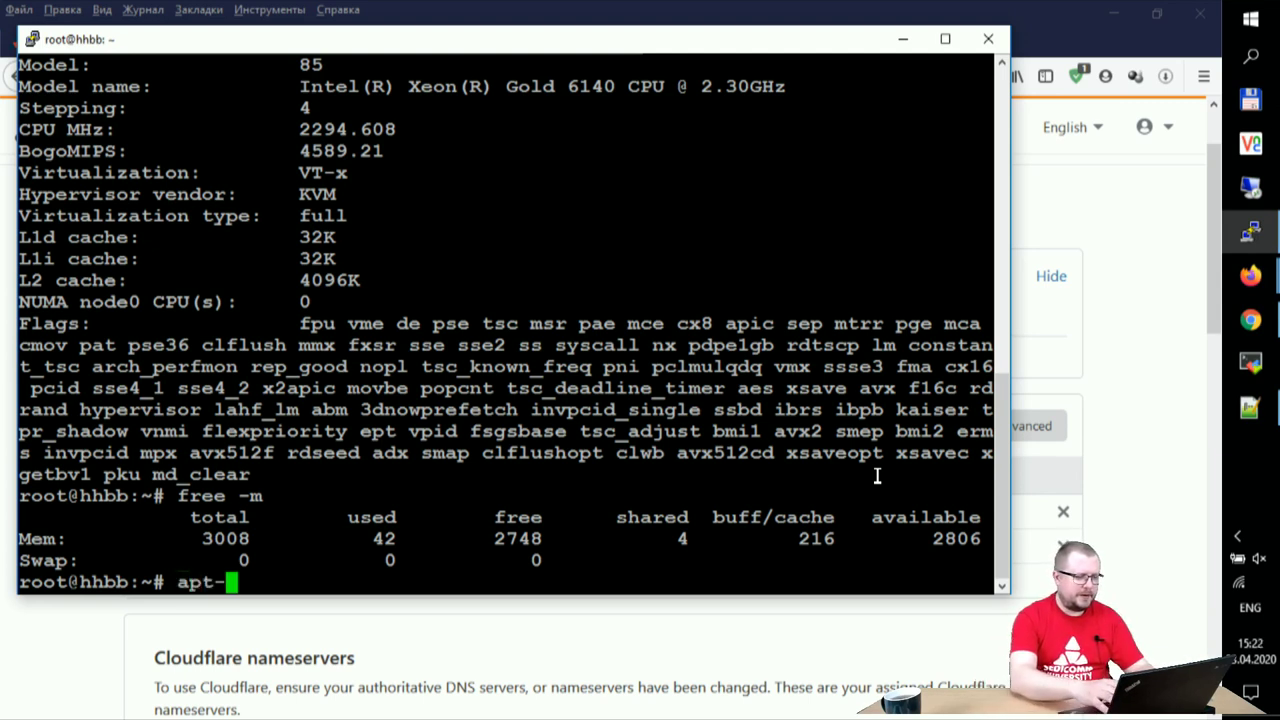
type("get up")
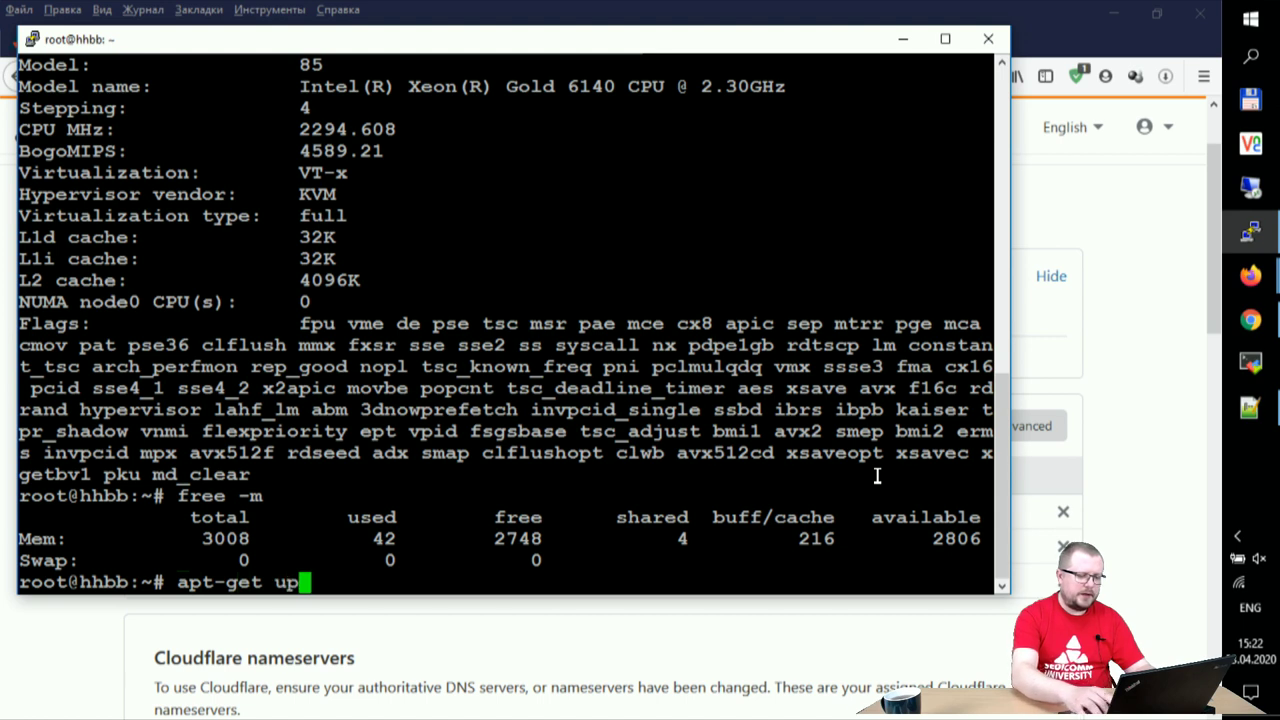
type("fa")
- Refresh the server's package lists with apt-get update
key("BackSpace")
key("BackSpace")
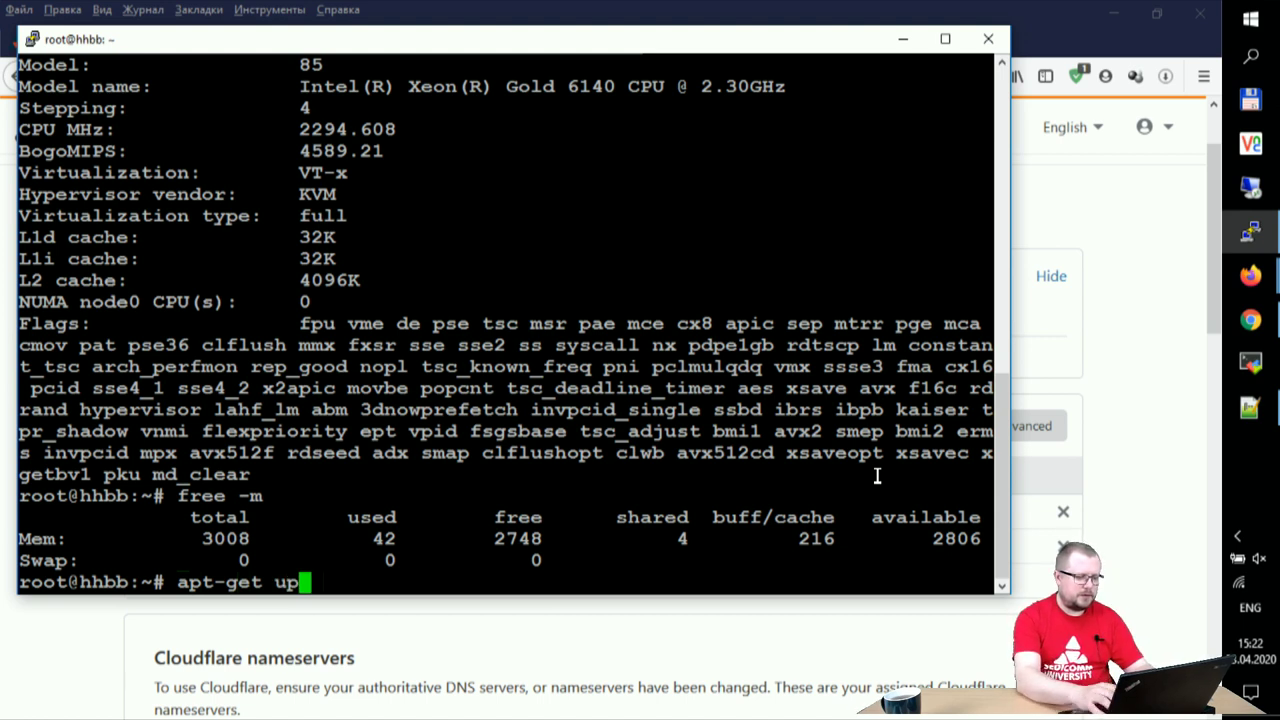
type("date")
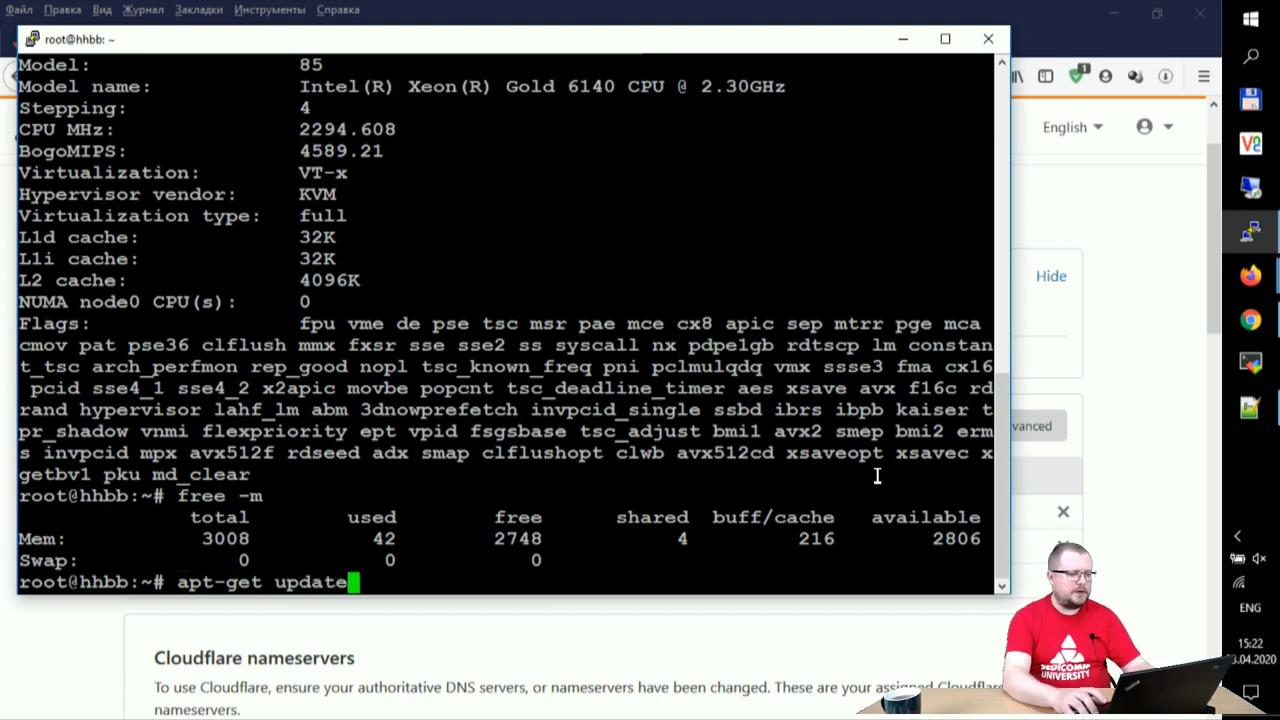
key("Return")
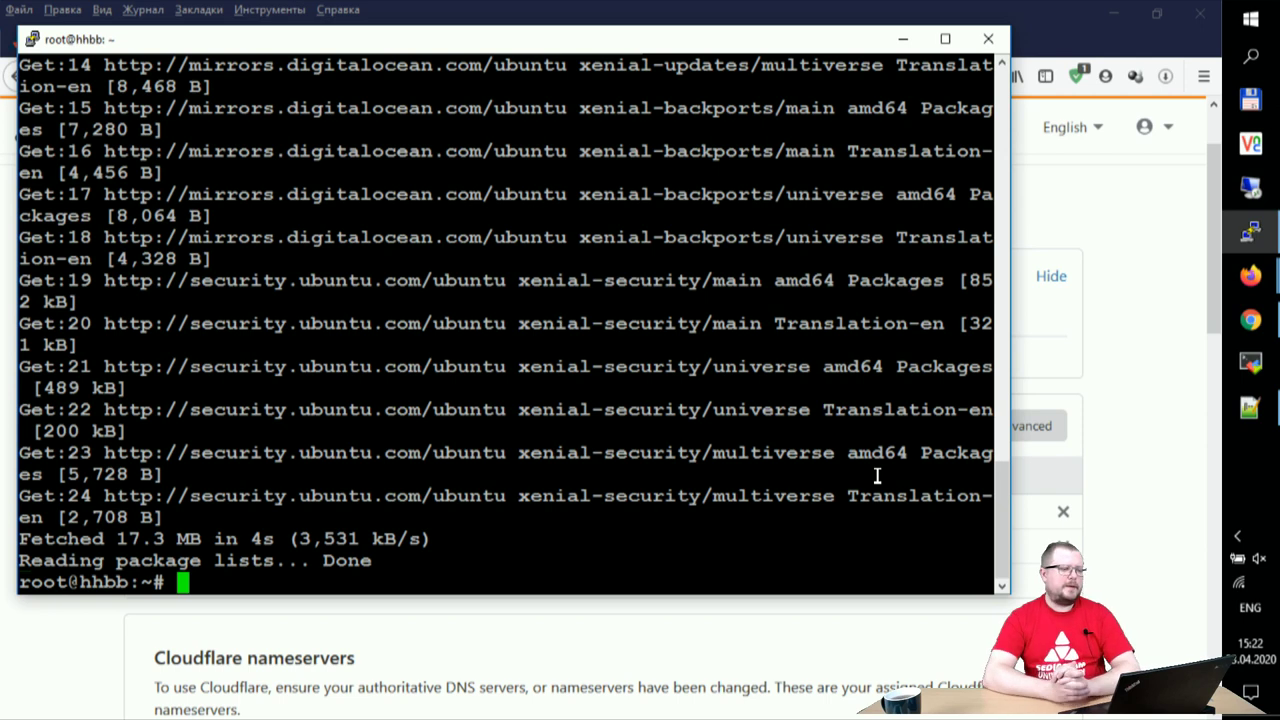
- Run apt-get dist-upgrade and answer y to upgrade the 72 packages
type("apt-get ")
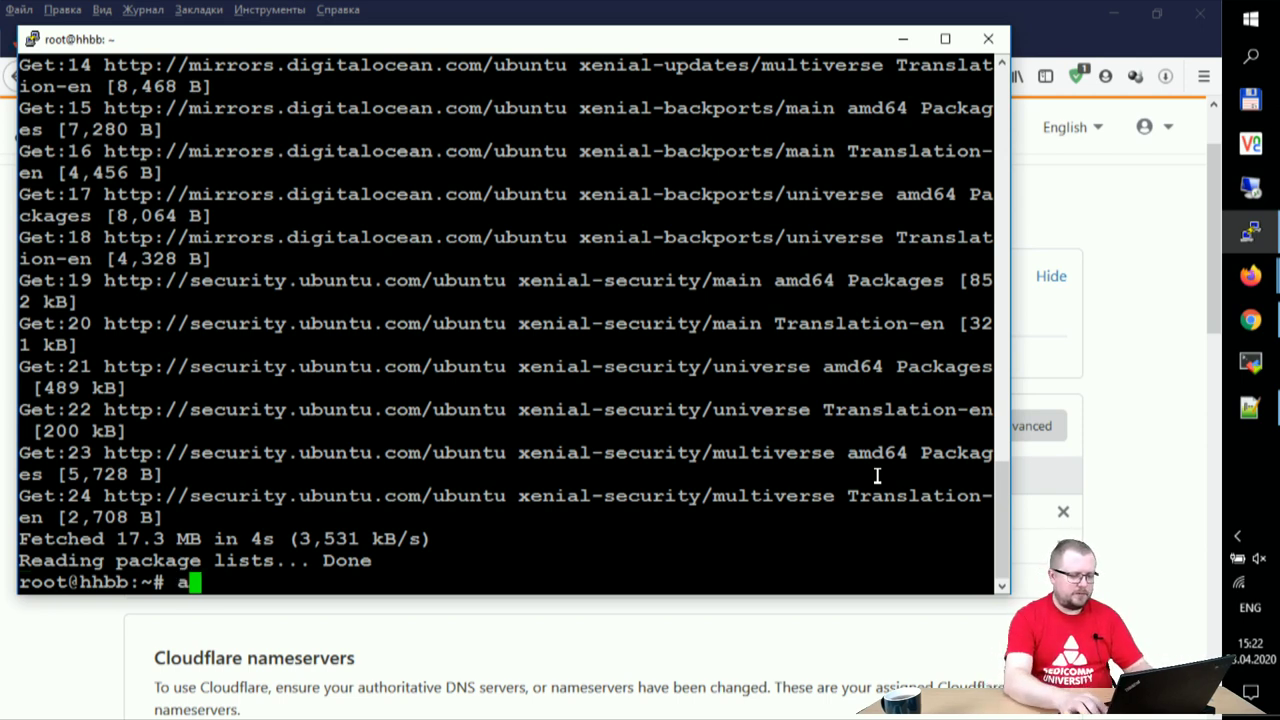
type("dist-upgrade")
key("Return")
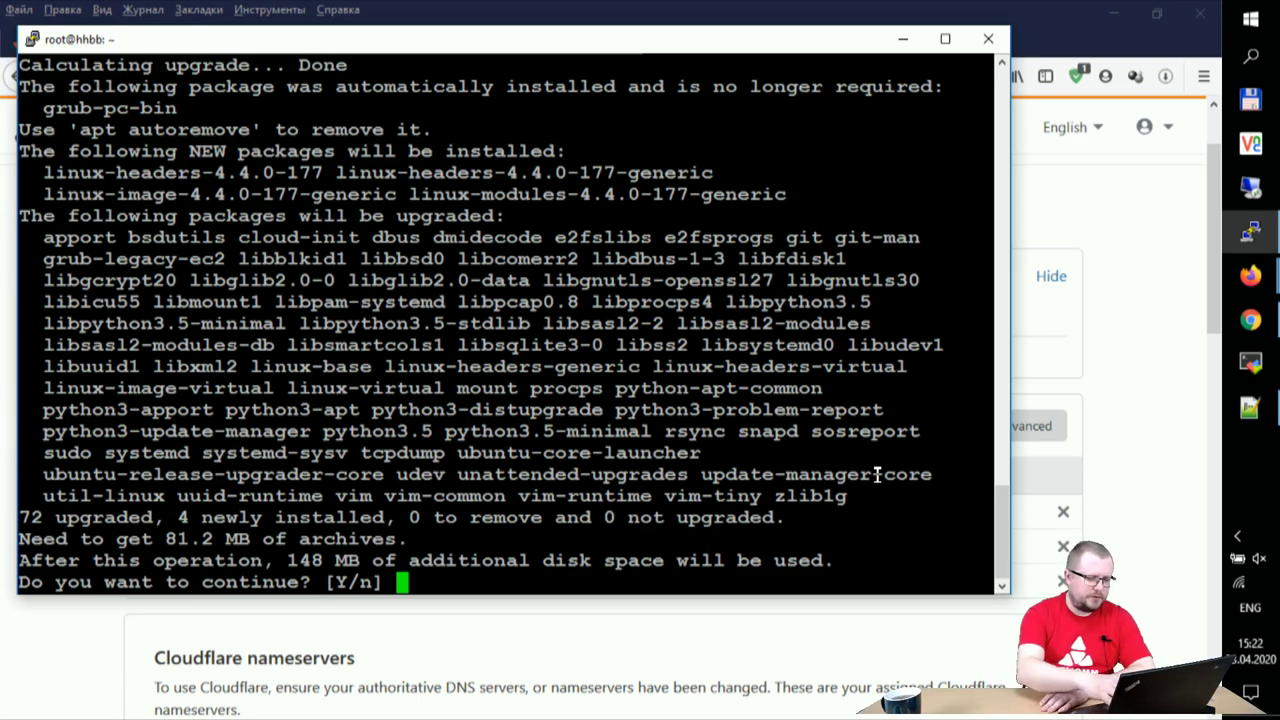
type("y")
key("Return")
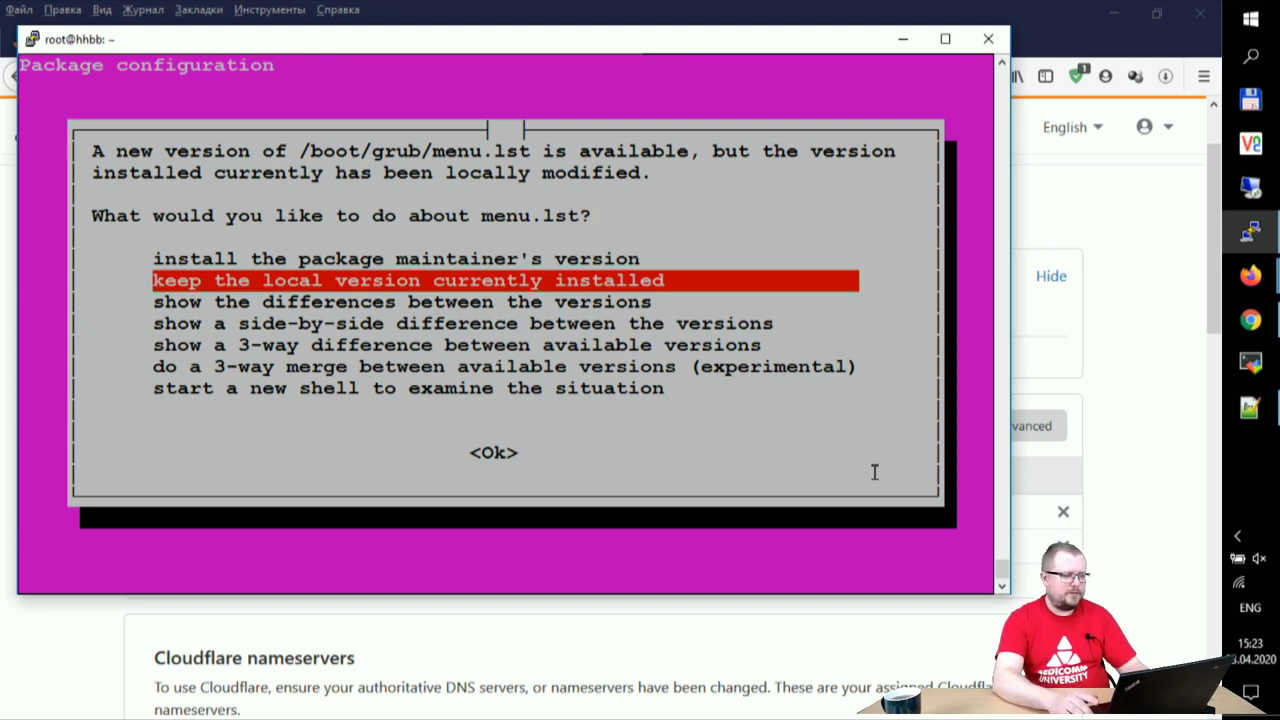
- Keep the locally installed /boot/grub/menu.lst at each of the three prompts
key("Tab")
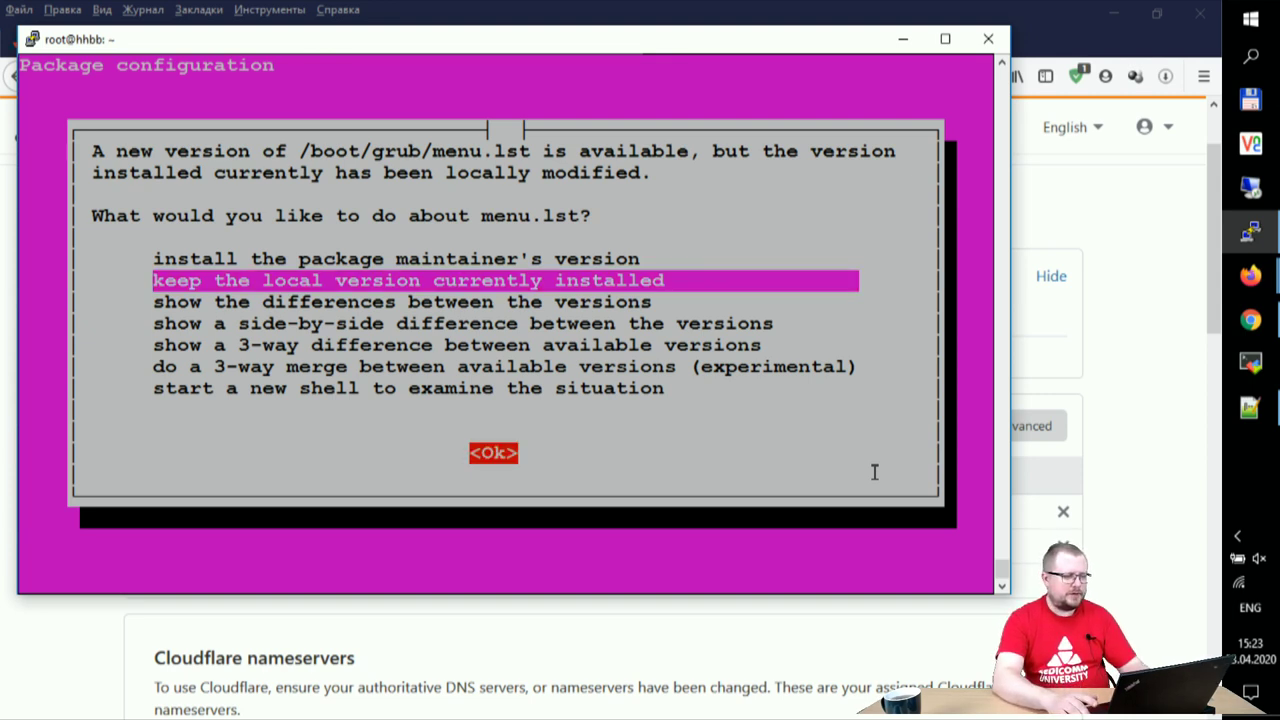
key("Return")
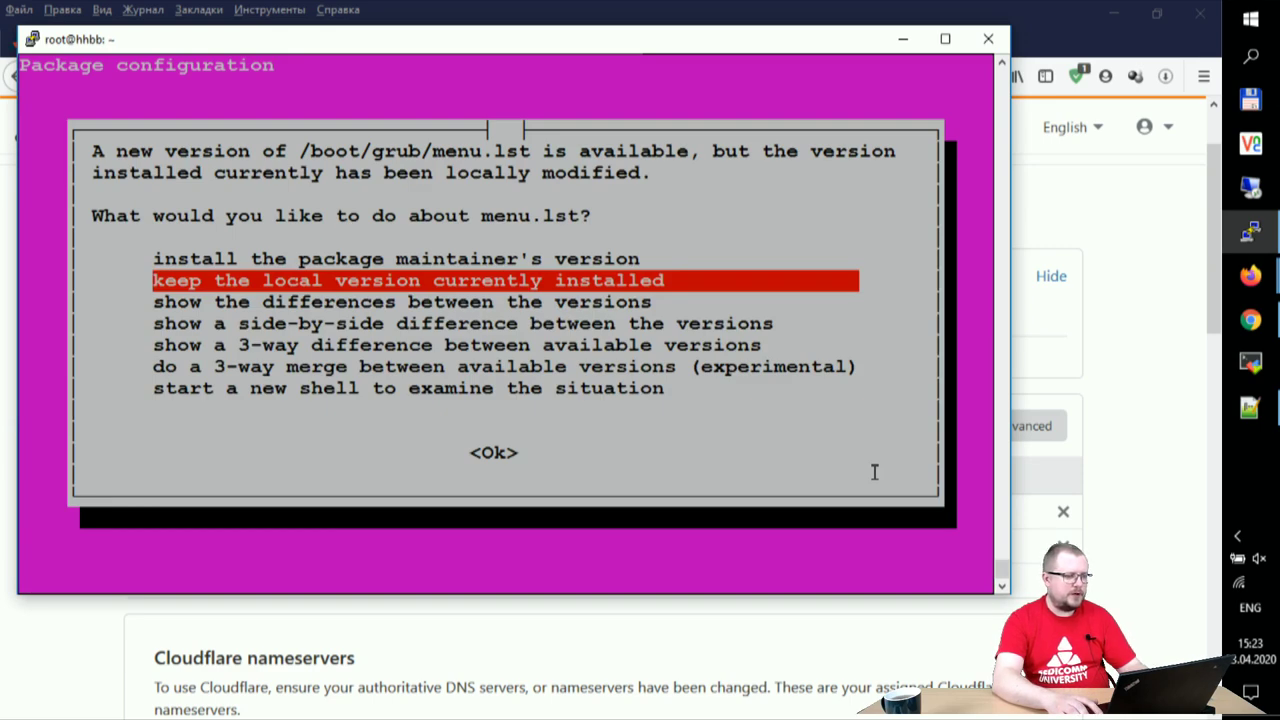
key("Tab")
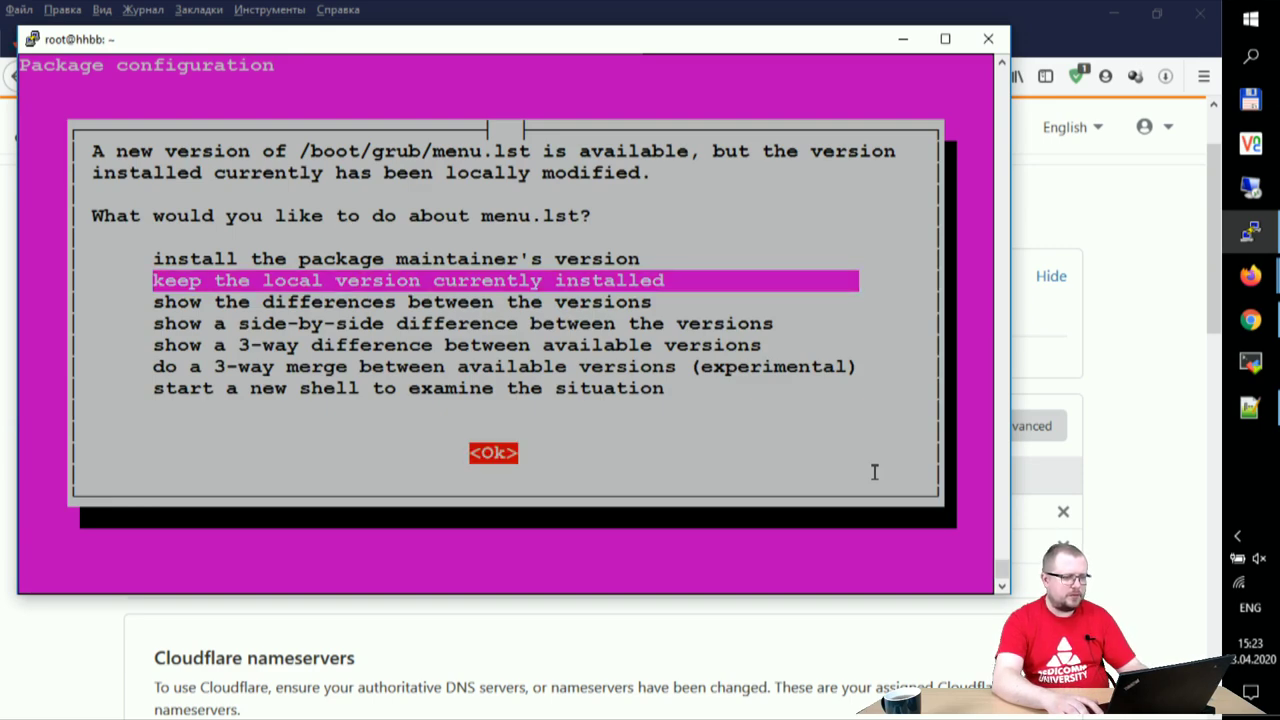
key("Return")
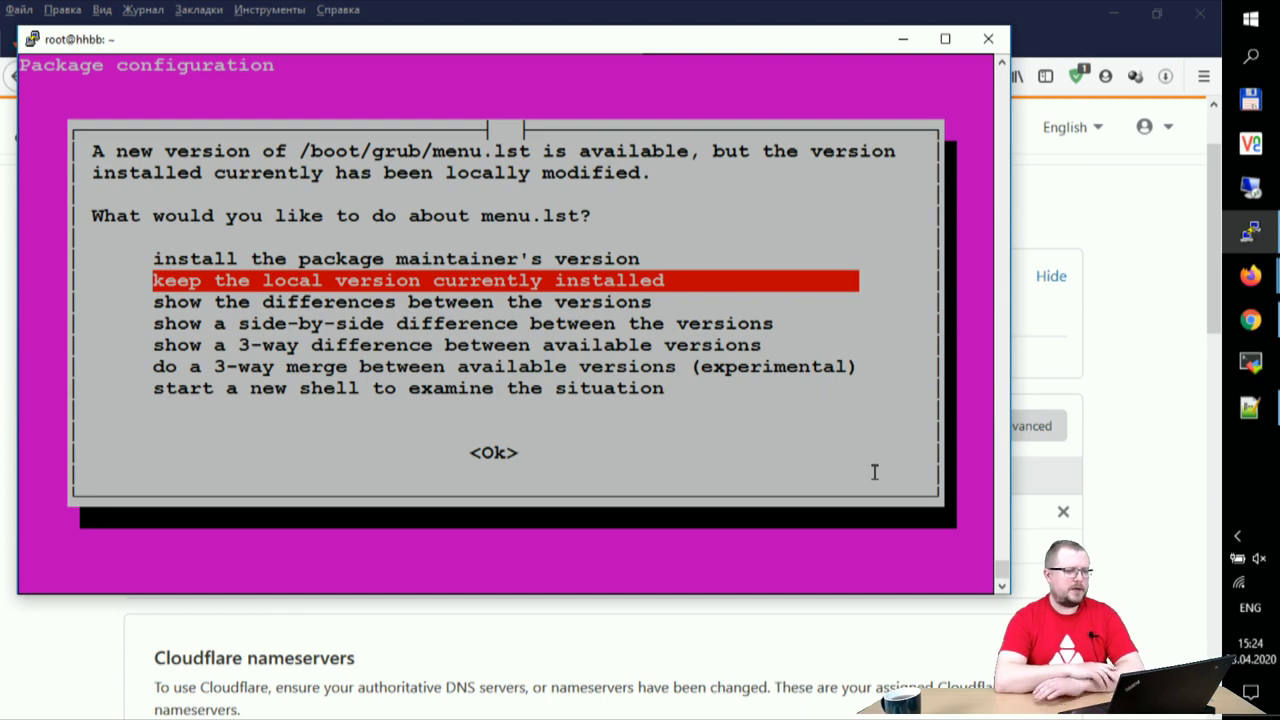
key("Tab")
key("Return")
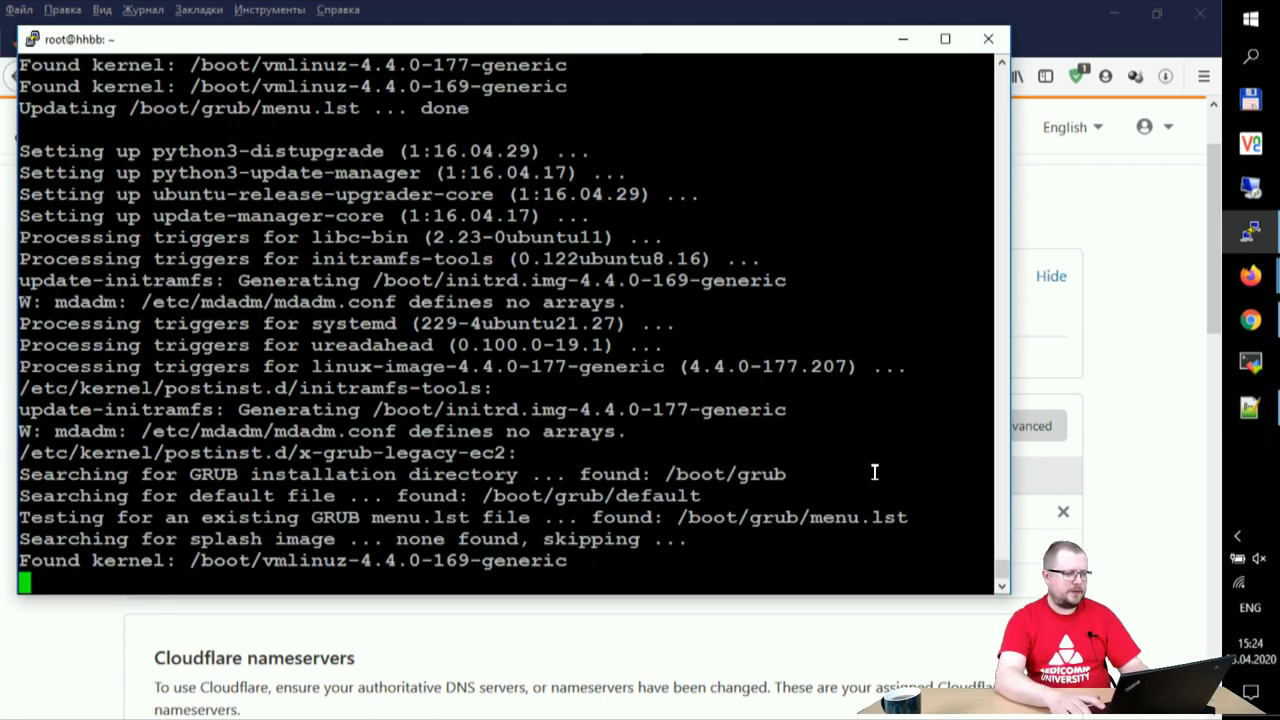
- Keep the local menu.lst at the last prompt, then reboot with shutdown -r now
key("Tab")
key("Return")
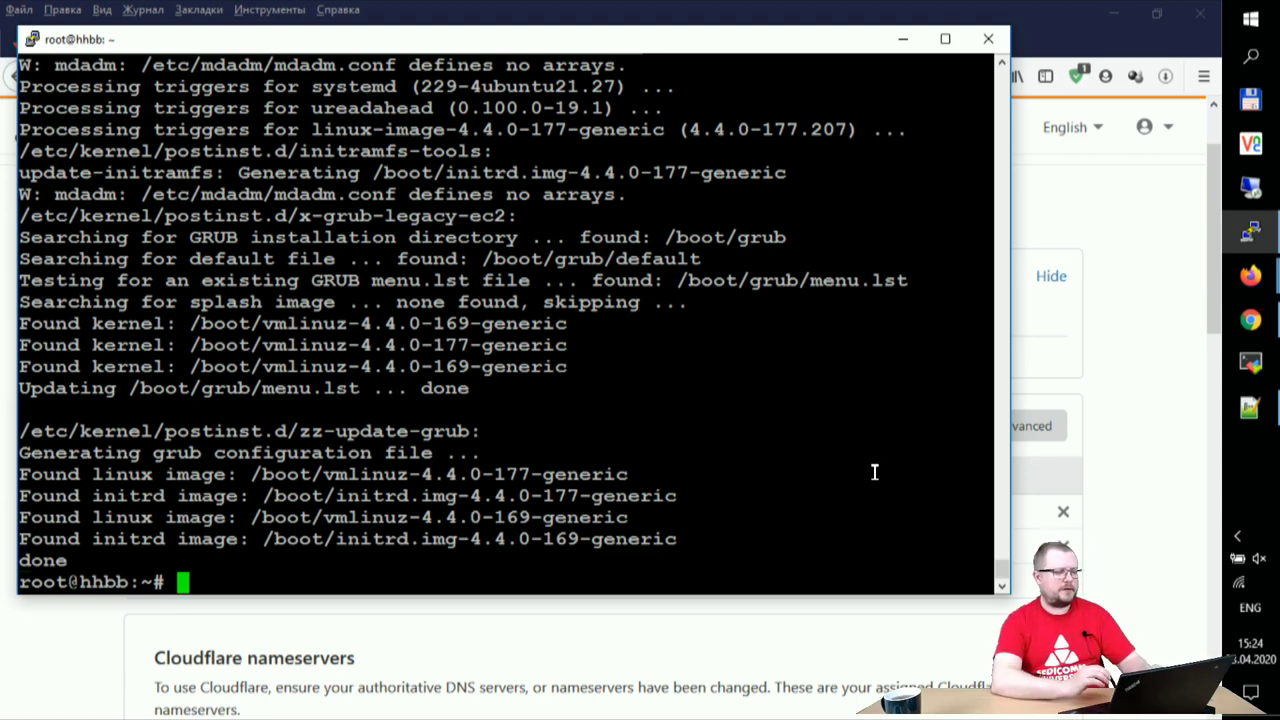
type("shutdown ")
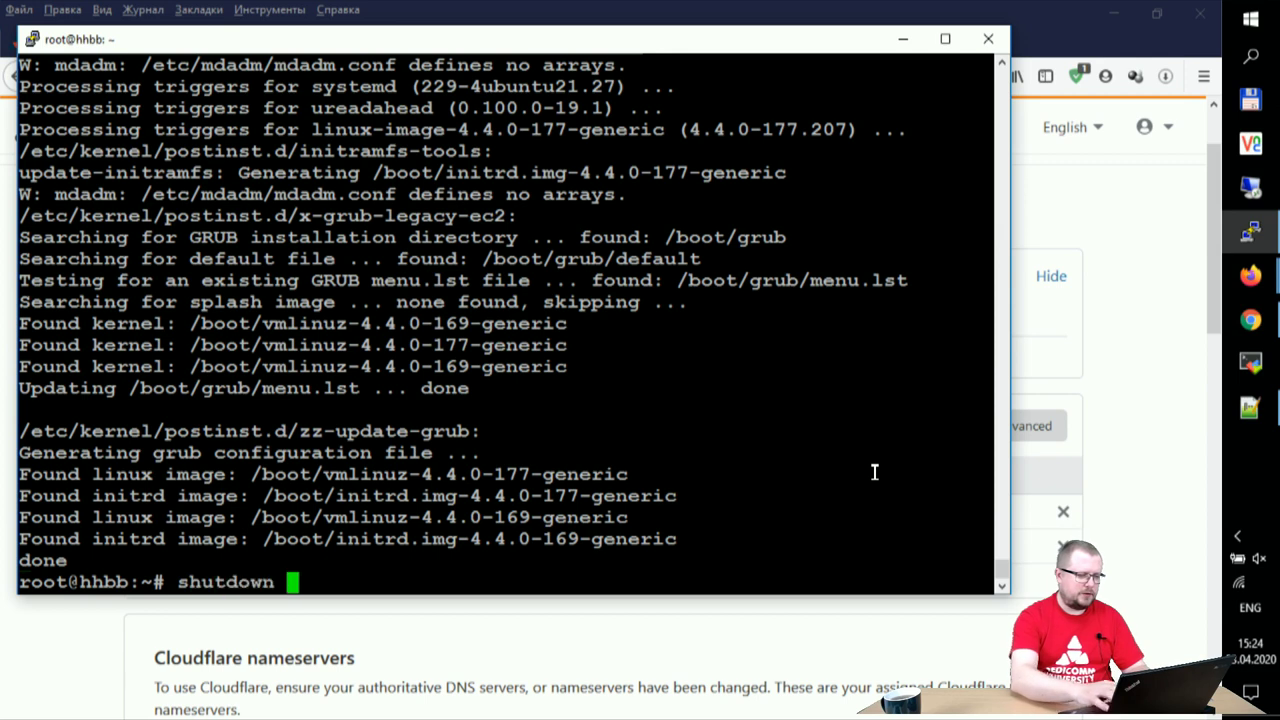
type("-r ")
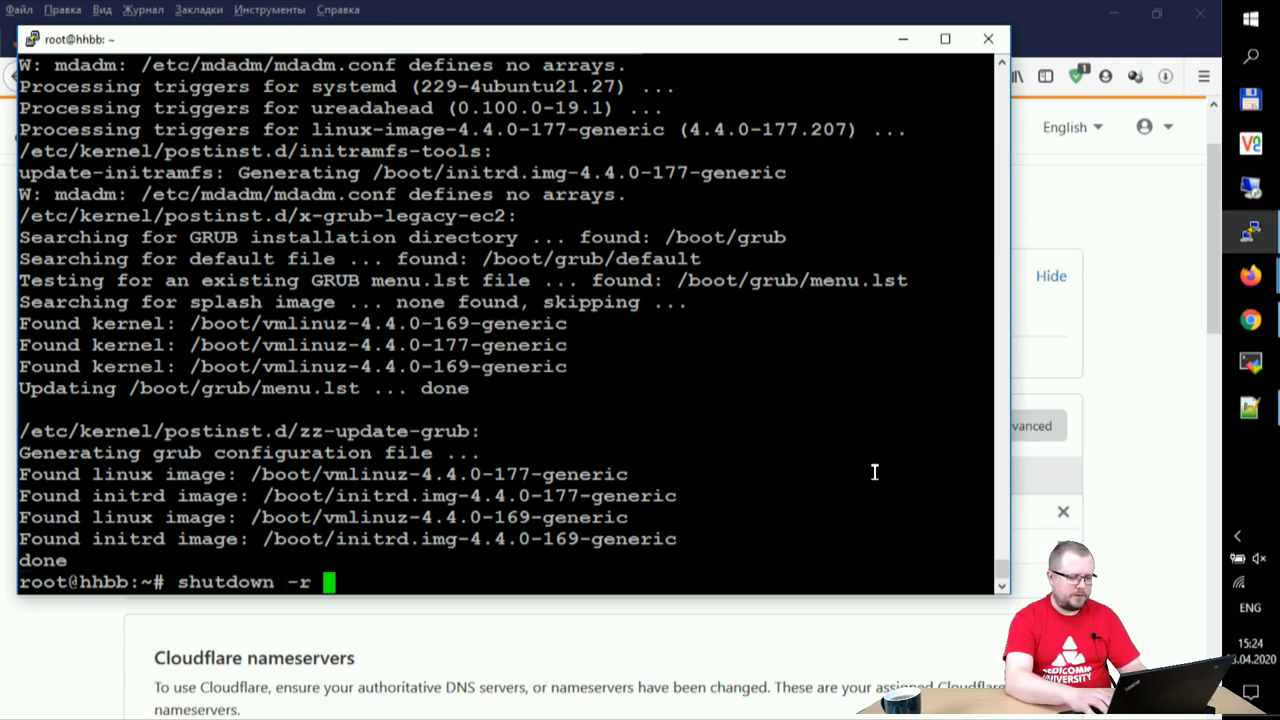
type("now")
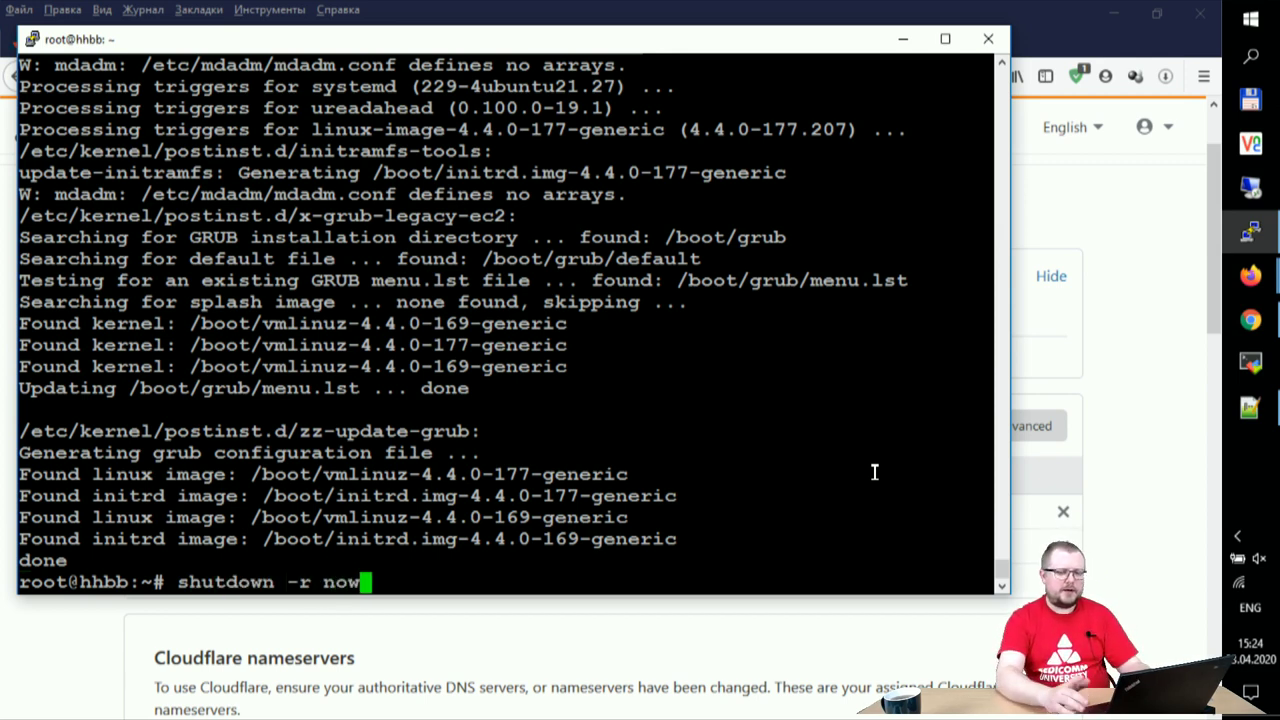
key("Return")
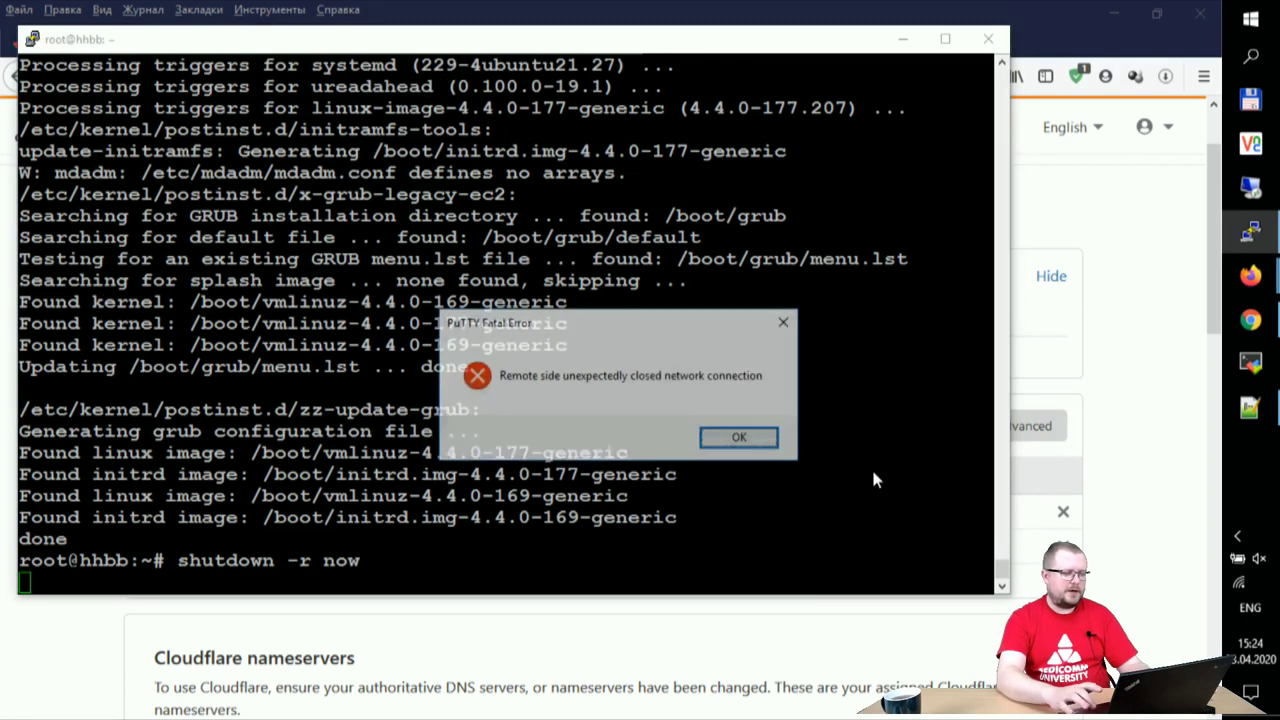
- Restart the PuTTY session after the reboot, log in as root and run ifconfig to show 161.35.24.219
key("Return")
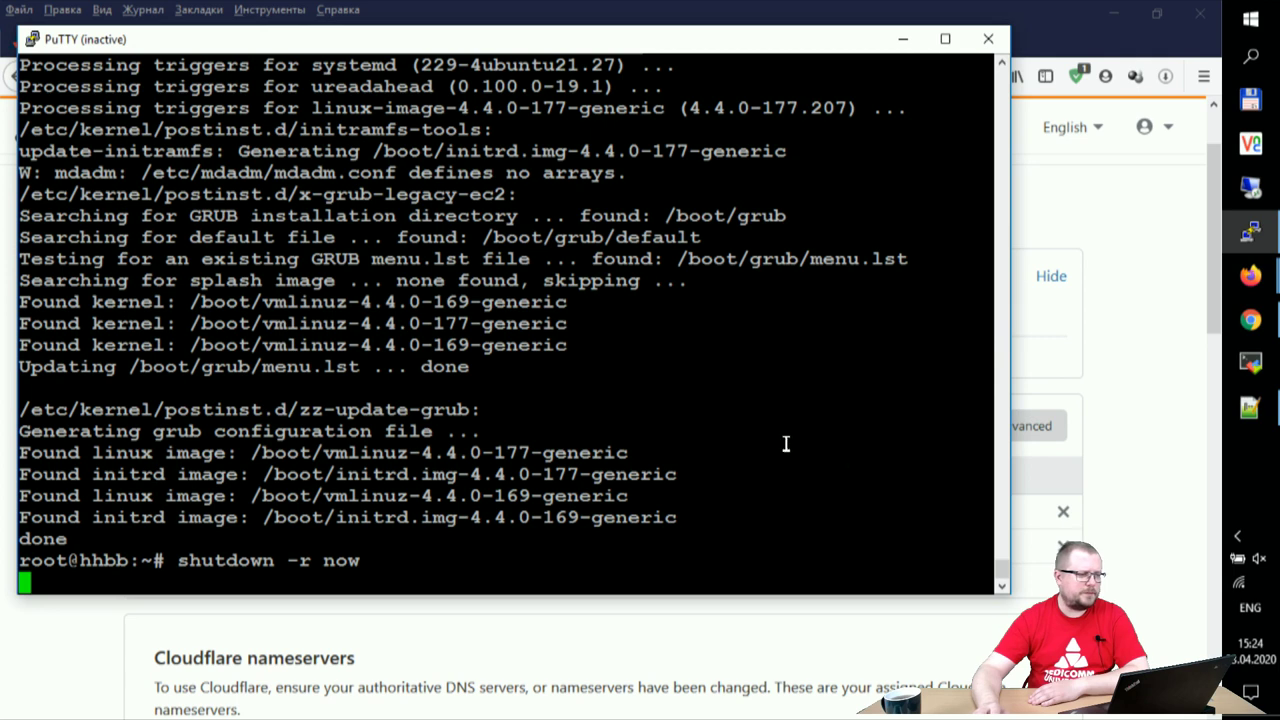
left_click(34, 41)
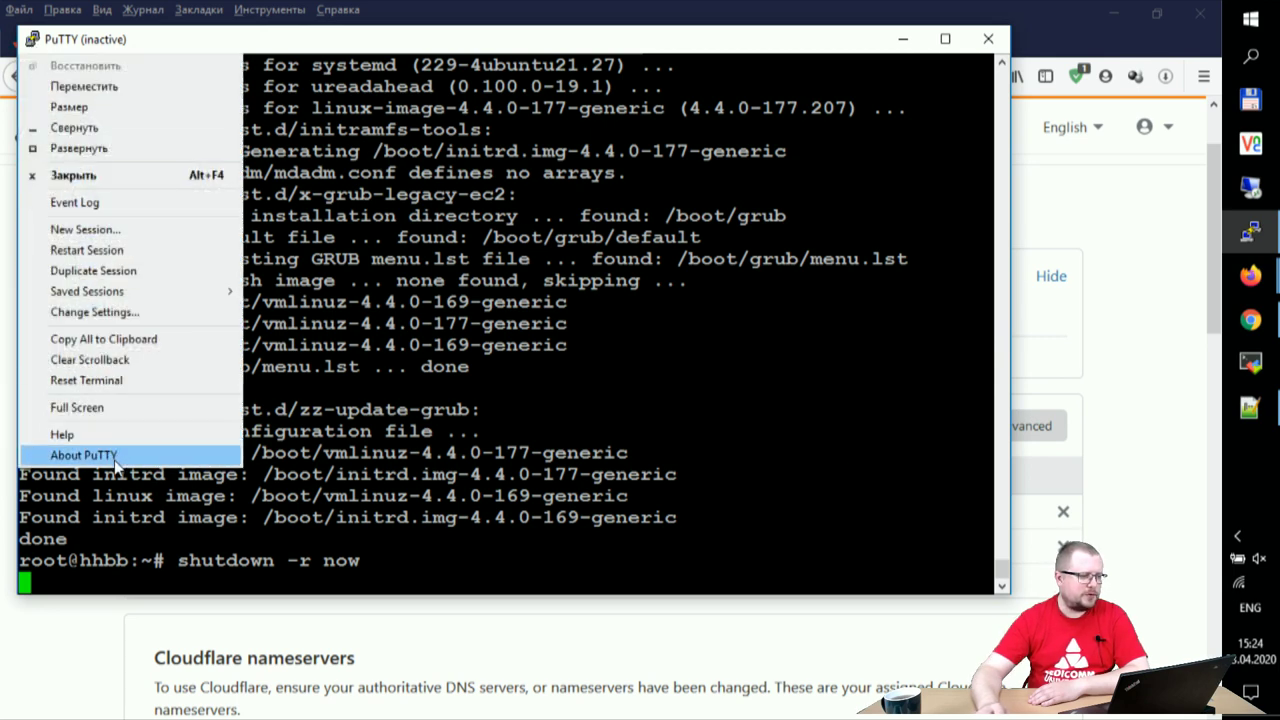
left_click(87, 250)
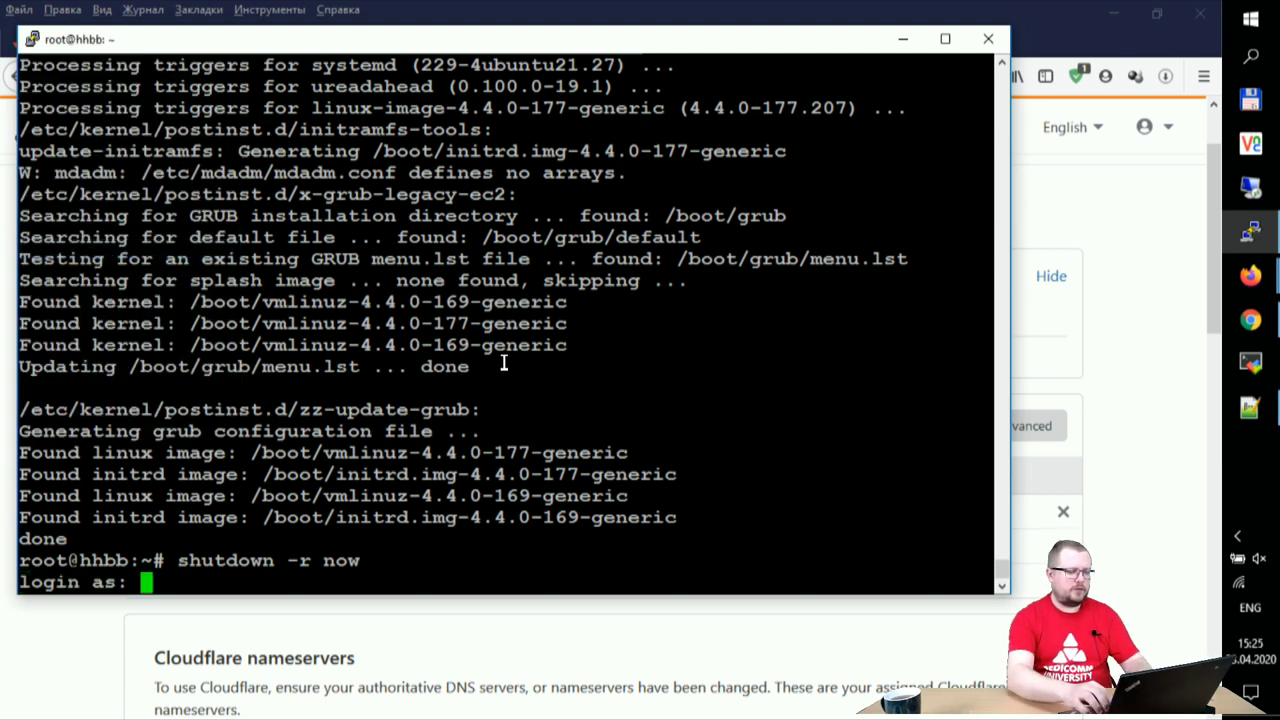
type("root")
key("Return")
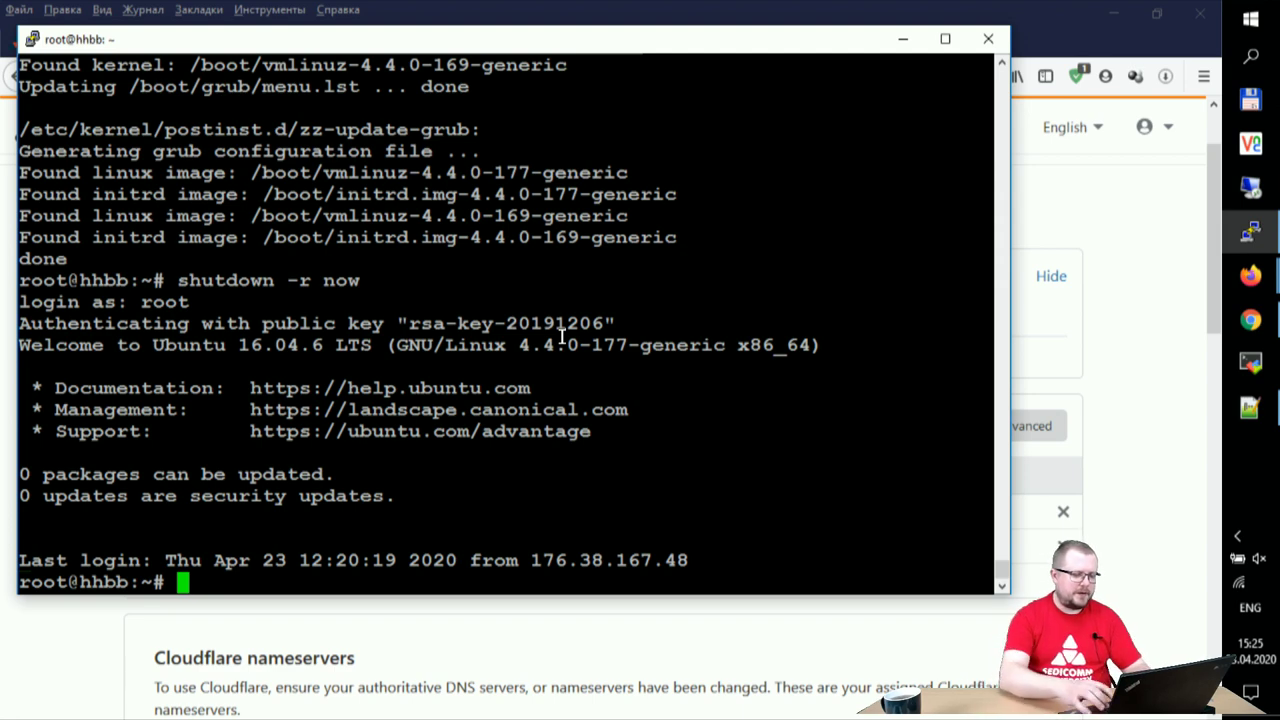
type("ifconfig")
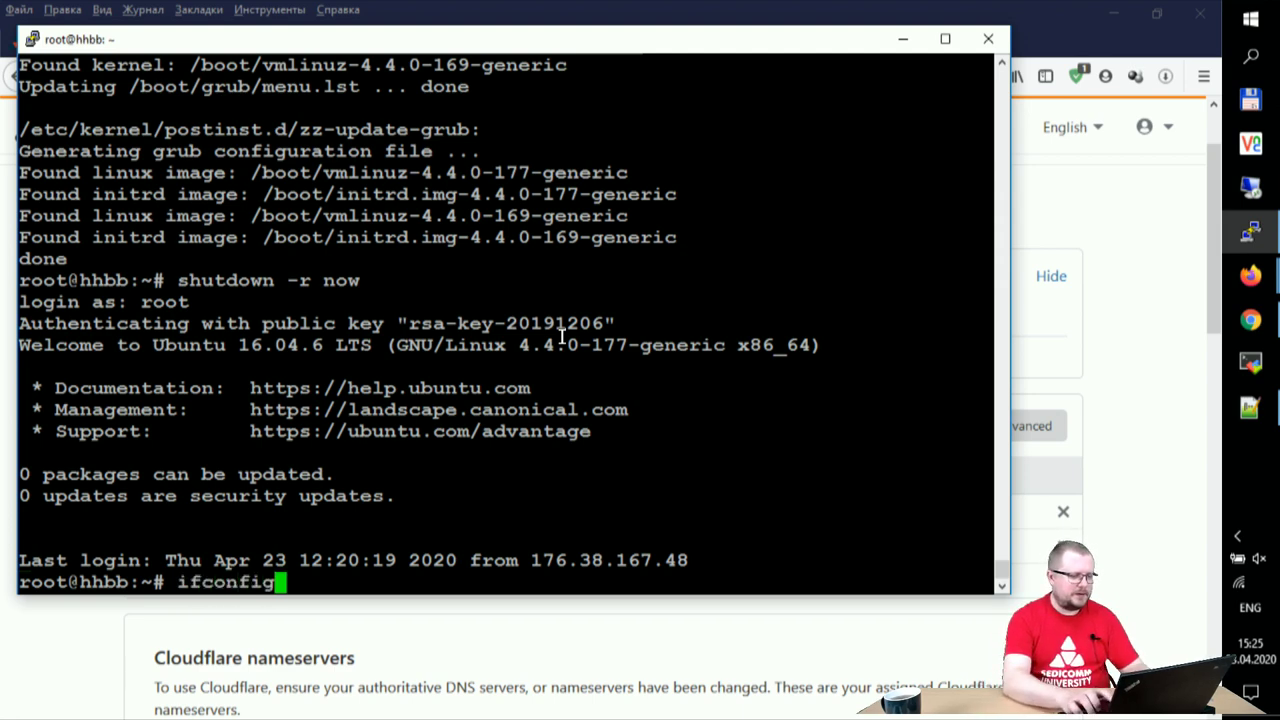
key("Return")
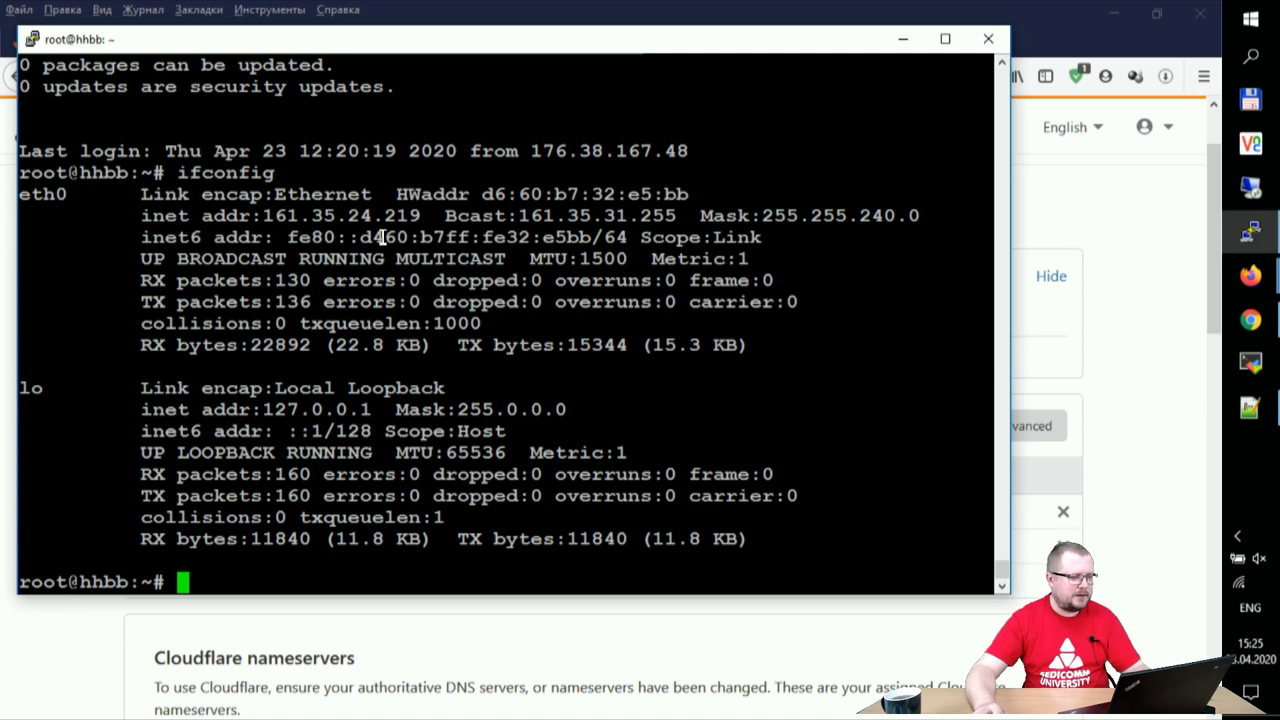
- Ping hhbb.me from a Command Prompt to confirm it replies from 161.35.24.219
left_click(1186, 383)
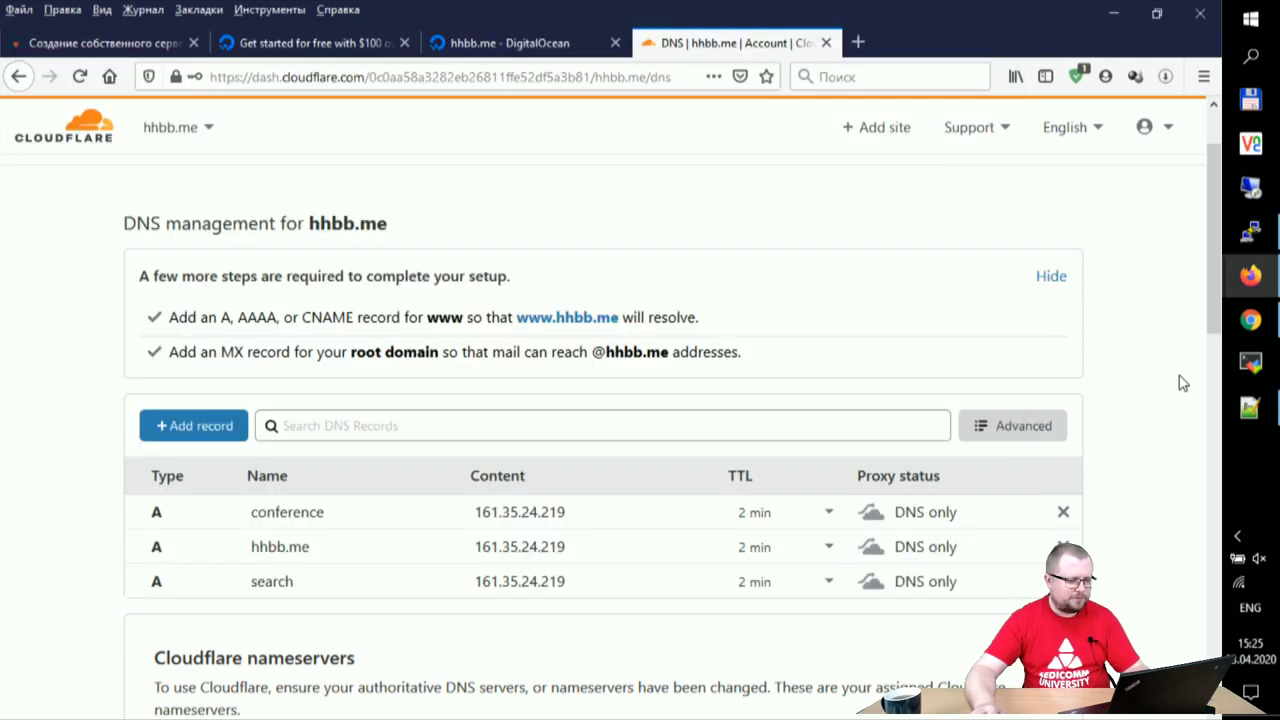
key("super+r")
key("Return")
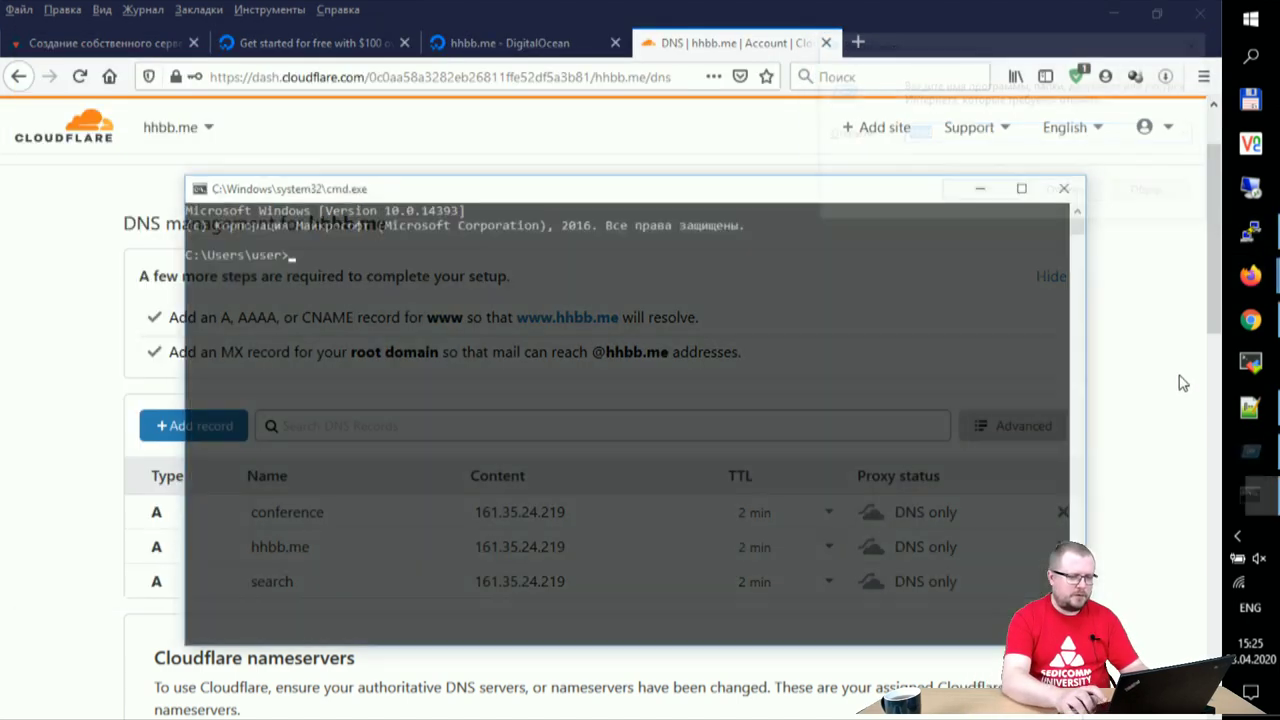
type("ping hhbb.me")
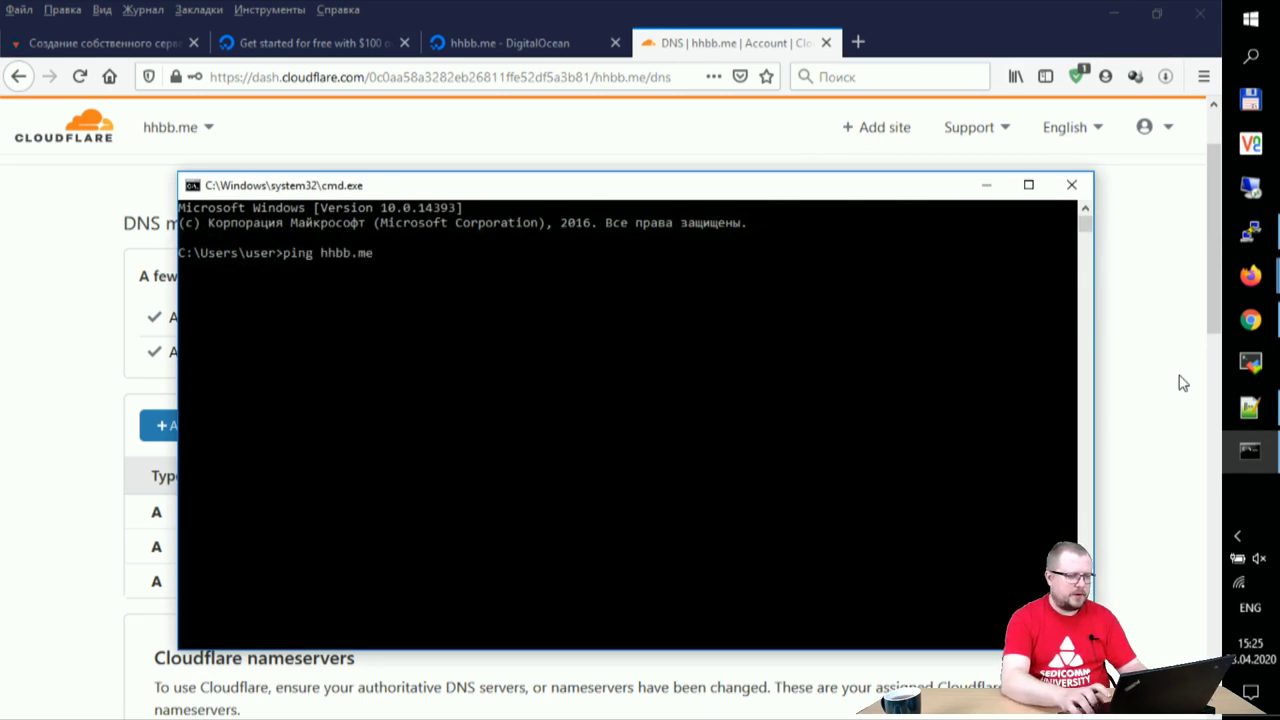
key("Return")
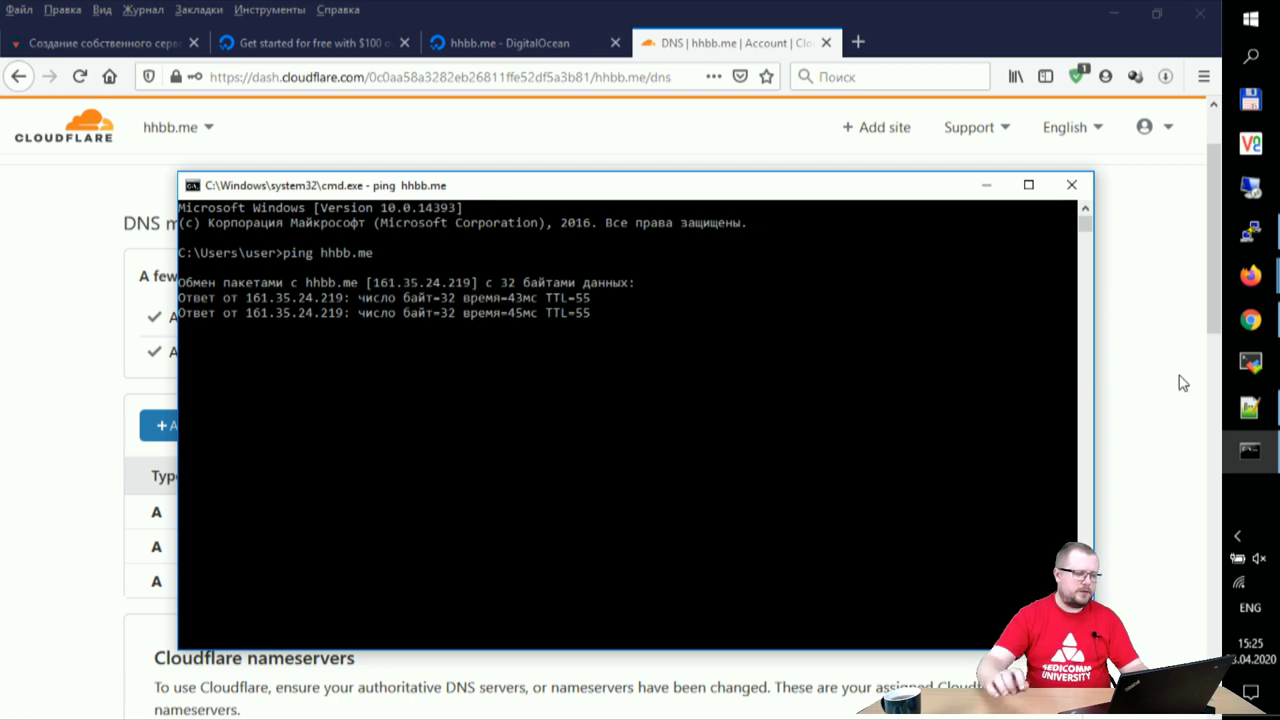
key("ctrl+c")
left_click(1071, 185)
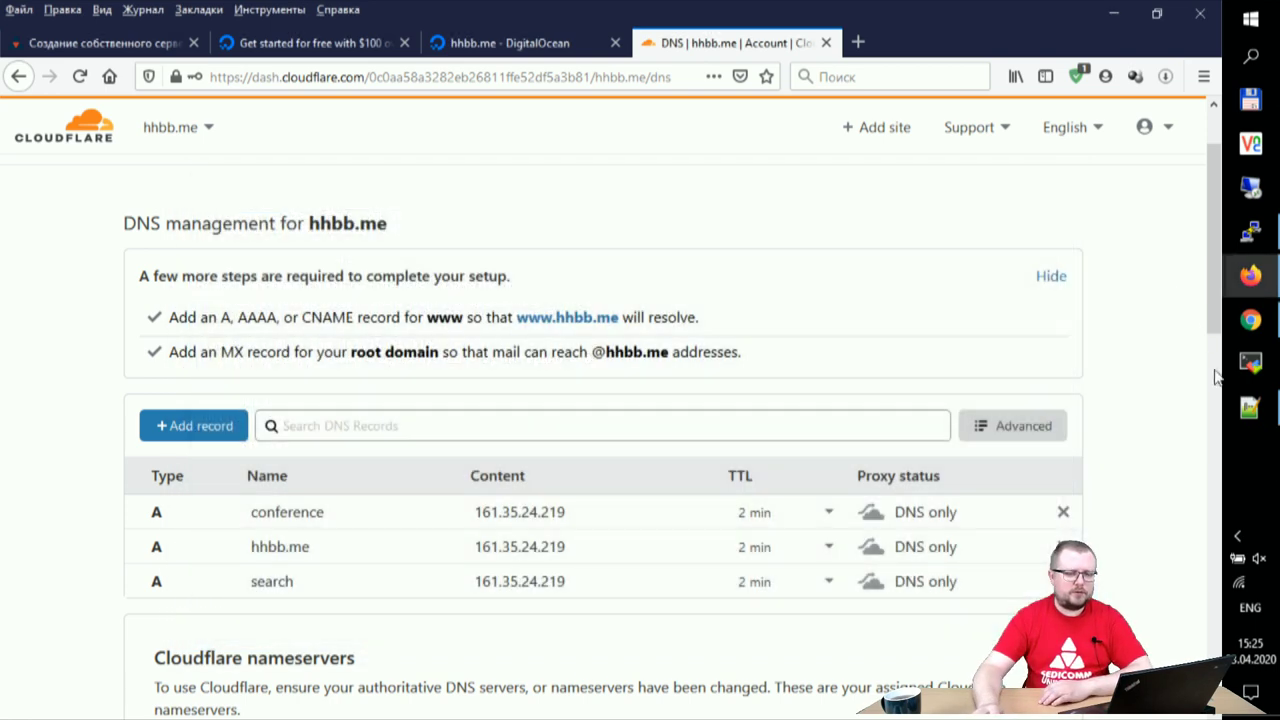
left_click(1249, 231)
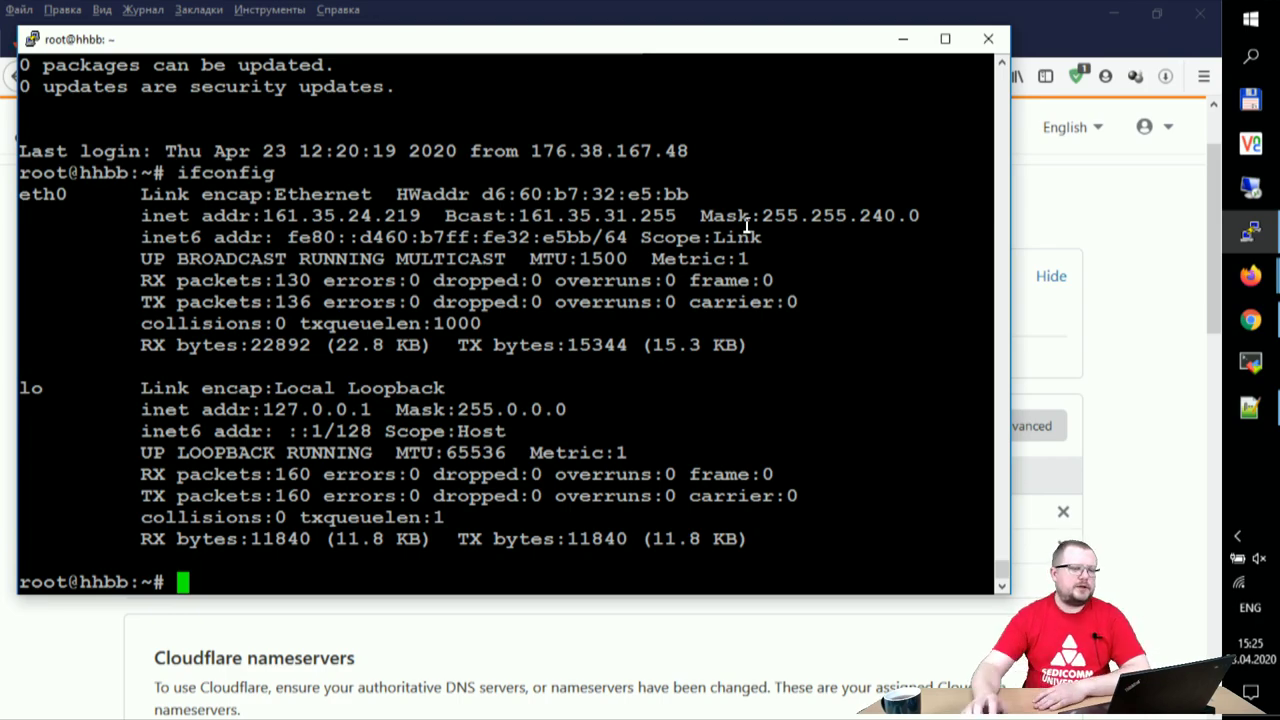
left_click(490, 10)
- Scroll the SEDICOMM Openfire article to its top and select its web address for copying
left_click(145, 45)
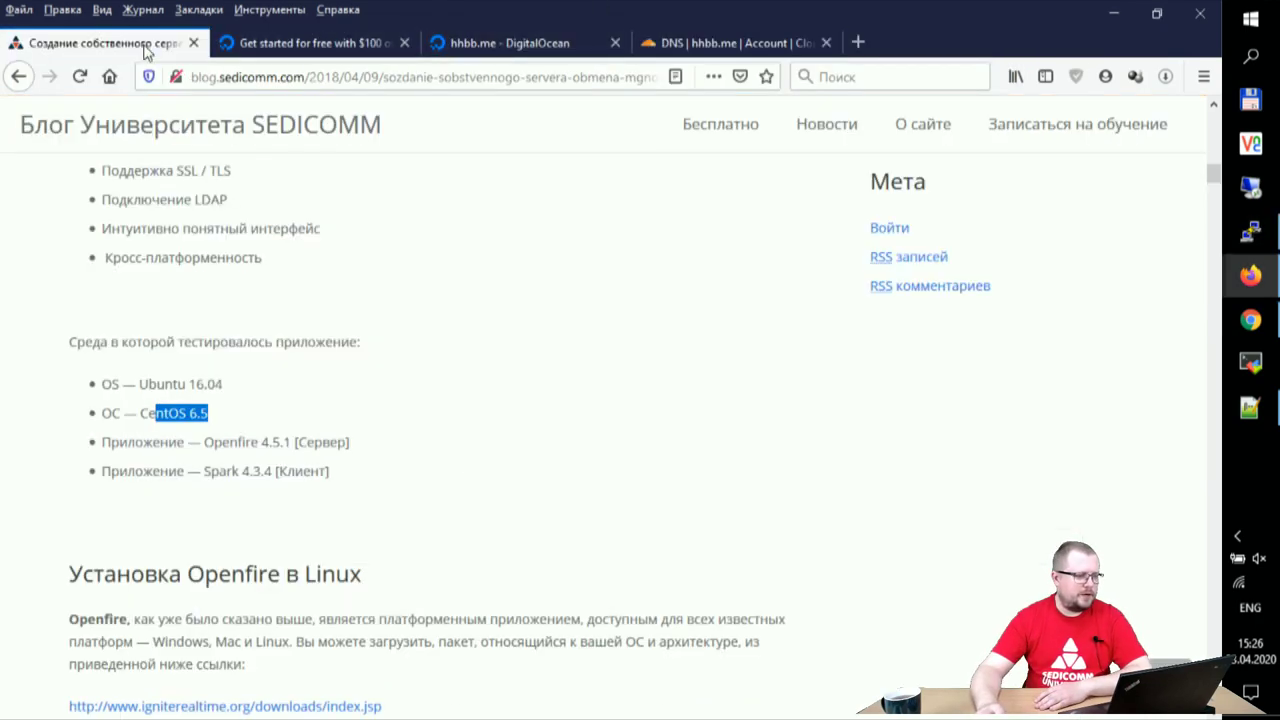
scroll(475, 360, "up", 15)
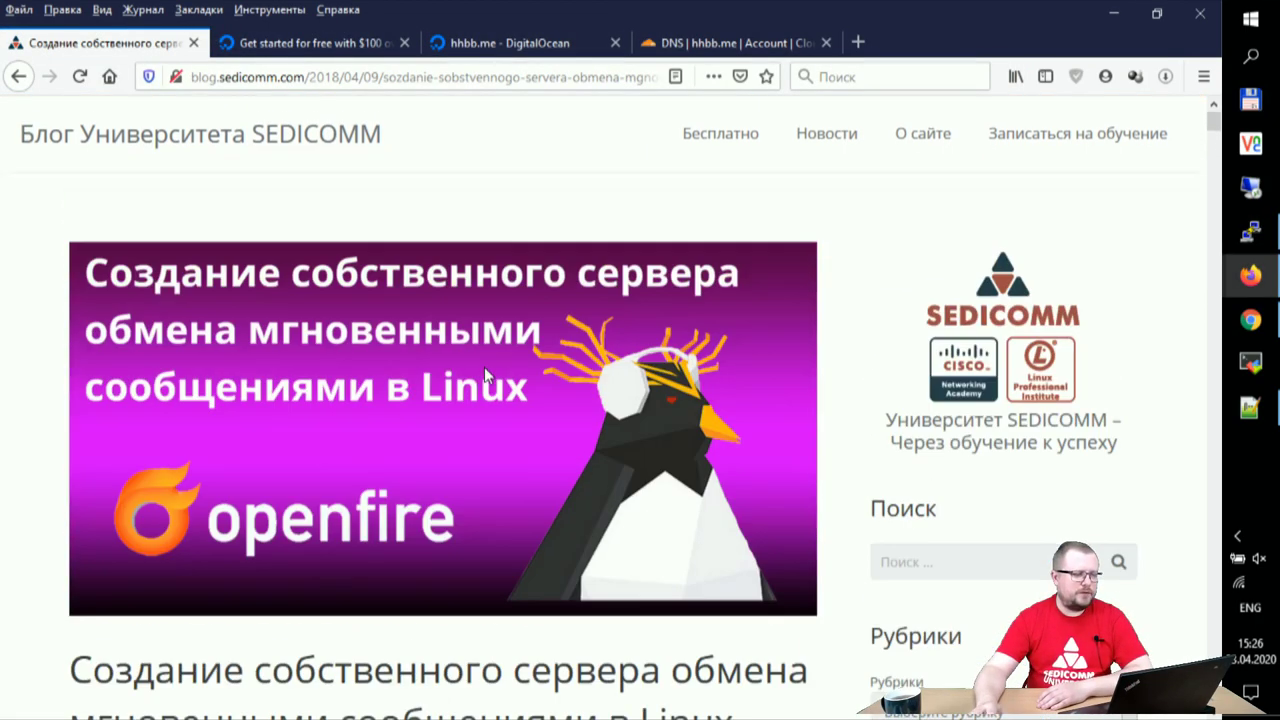
left_click(392, 78)
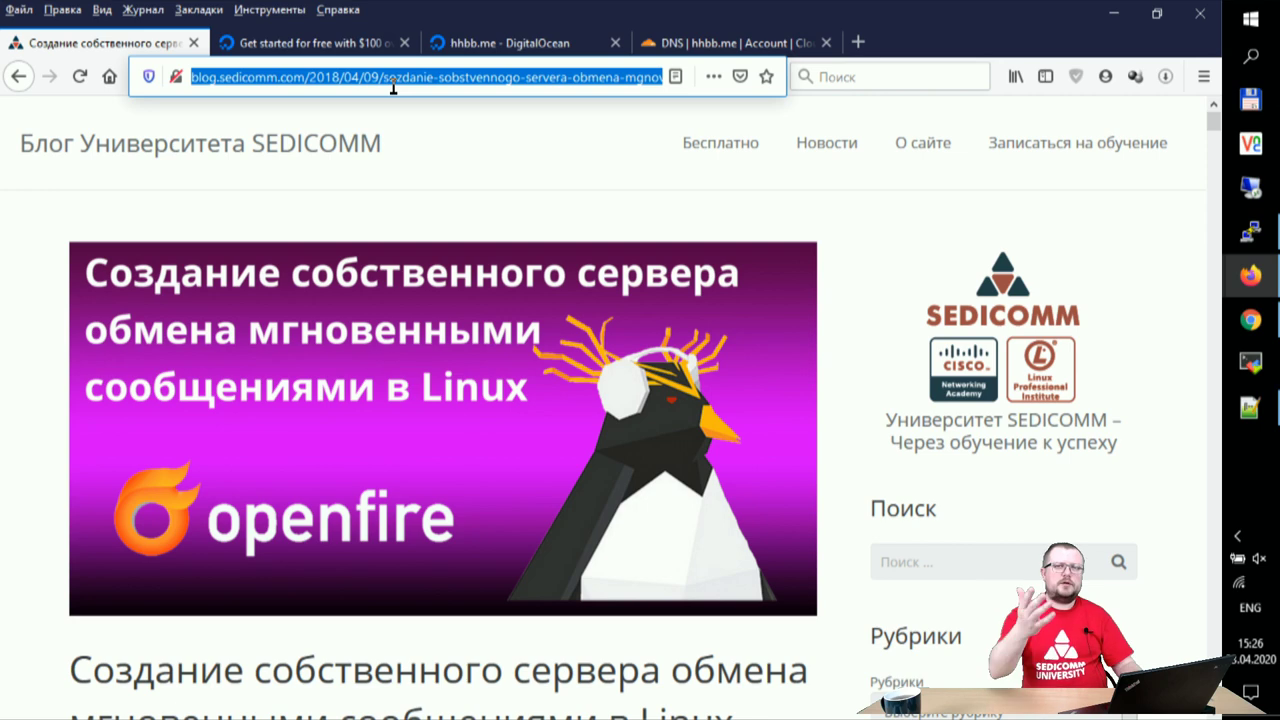
left_click(1245, 316)
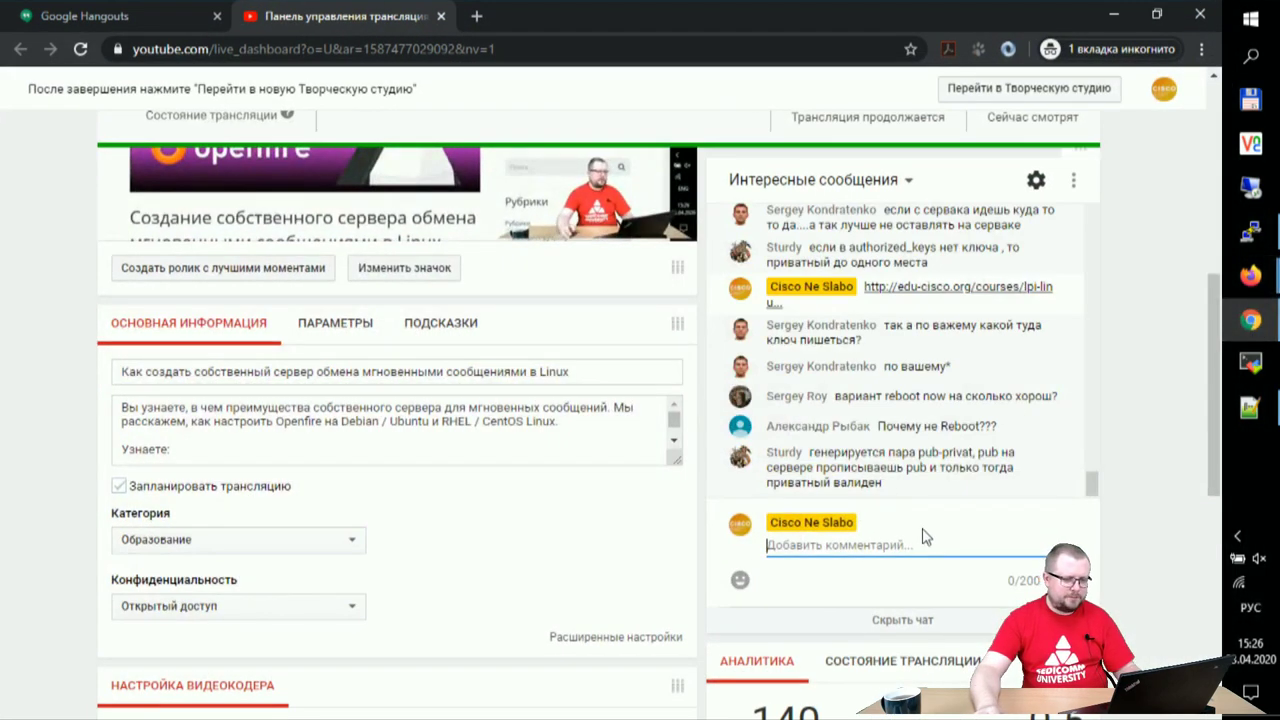
- Paste and send the blog.sedicomm.com Openfire article link in the YouTube live chat twice
key("ctrl+v")
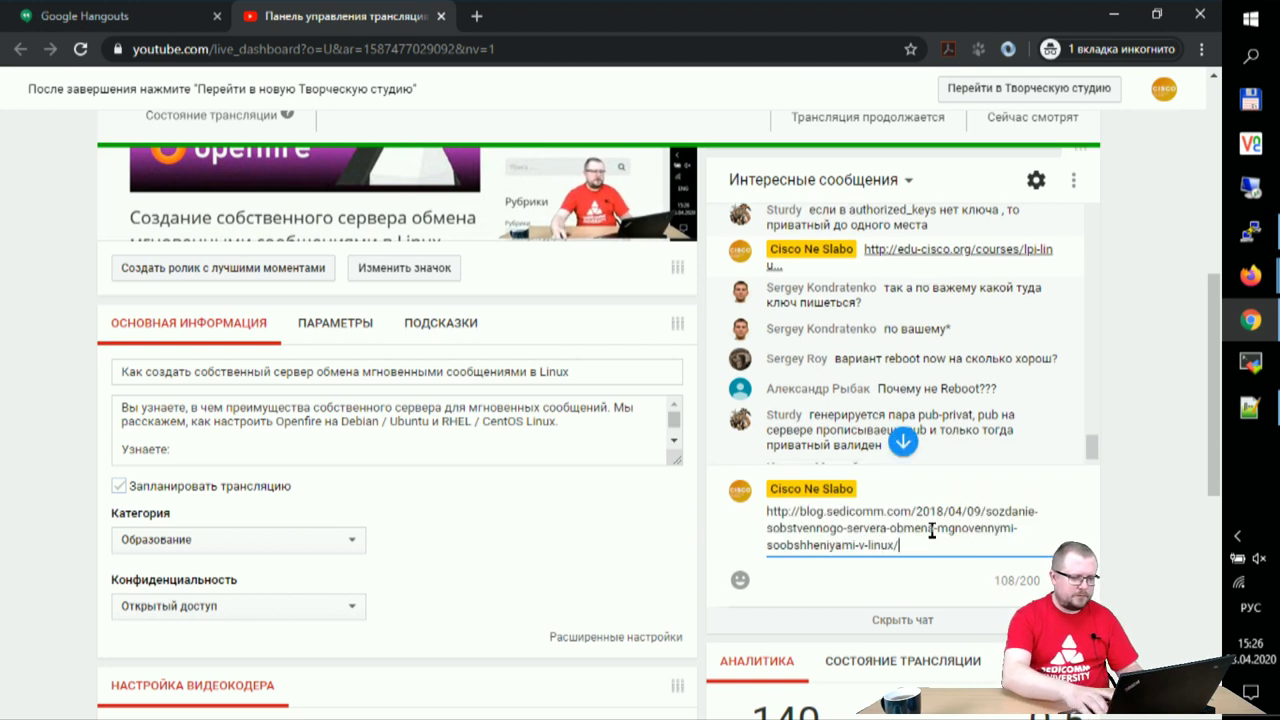
key("Return")
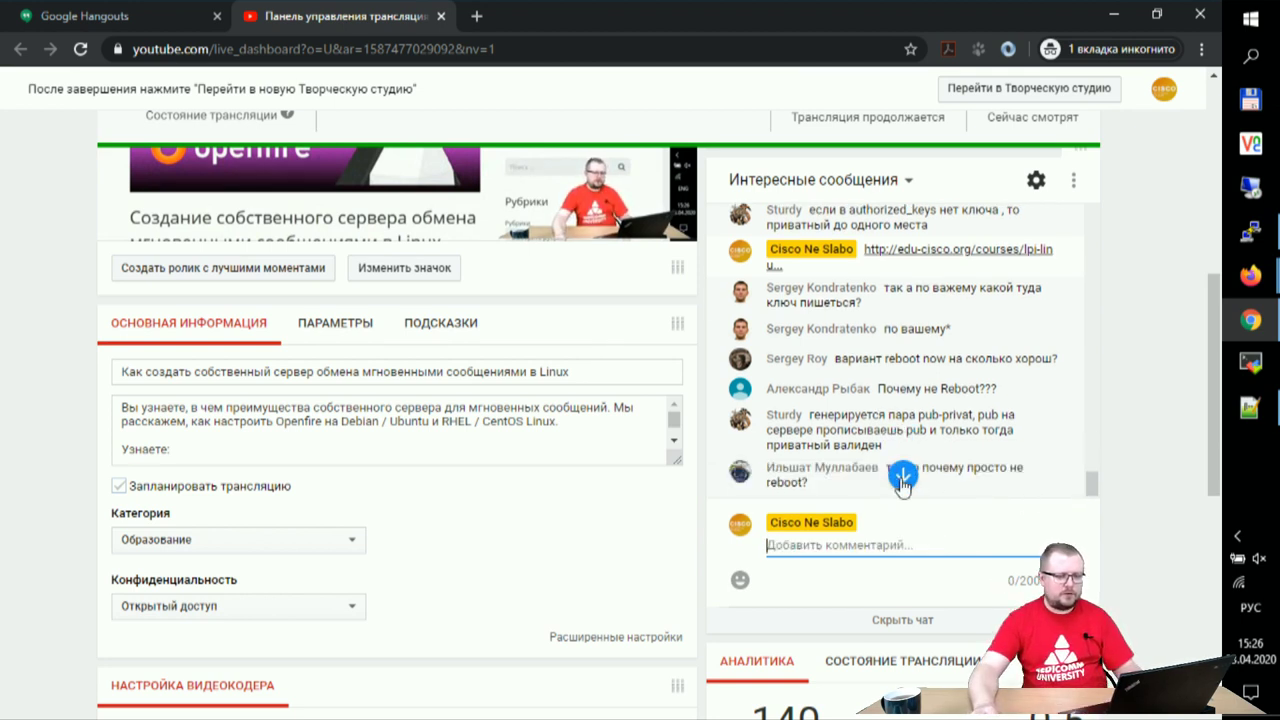
left_click(902, 478)
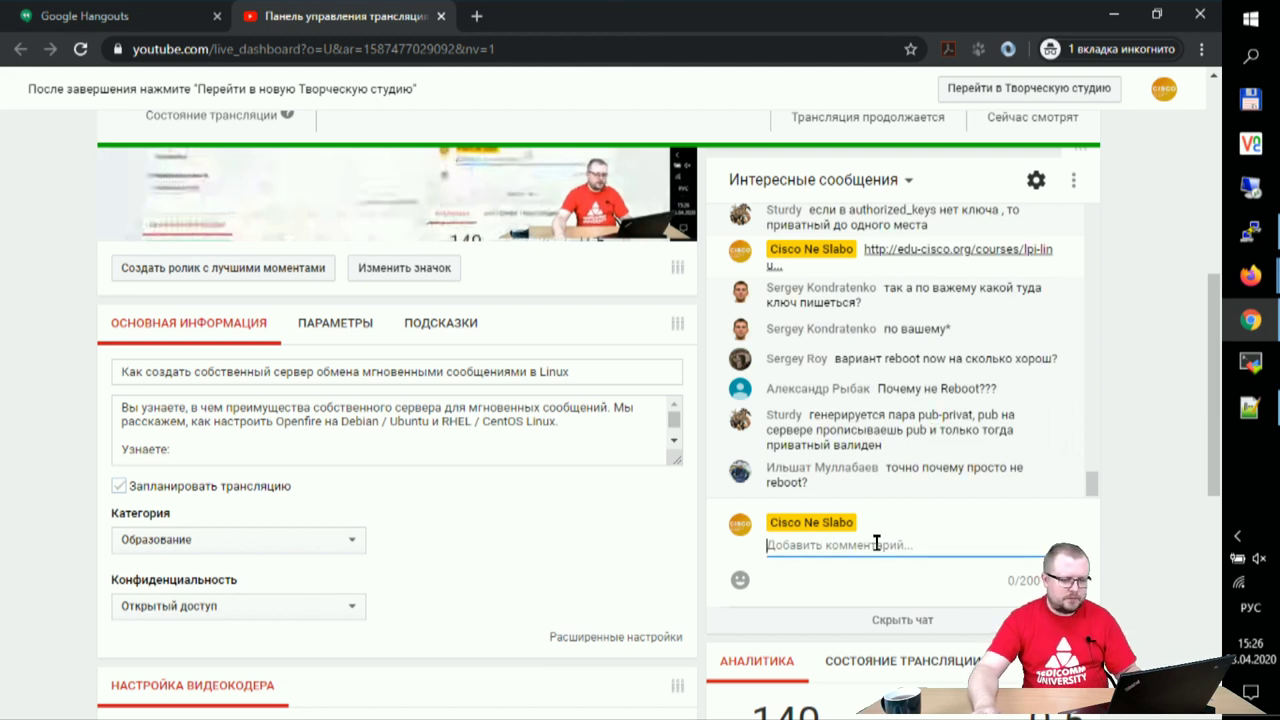
key("ctrl+v")
key("Return")
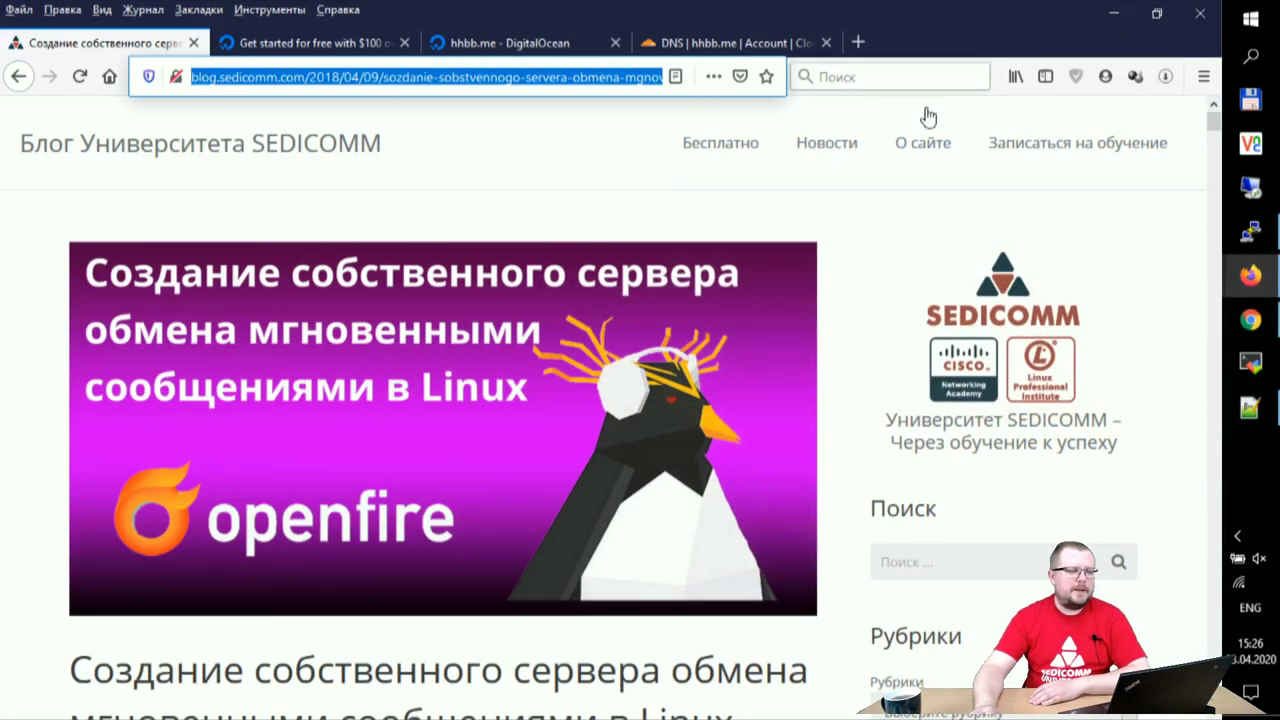
left_click(1113, 14)
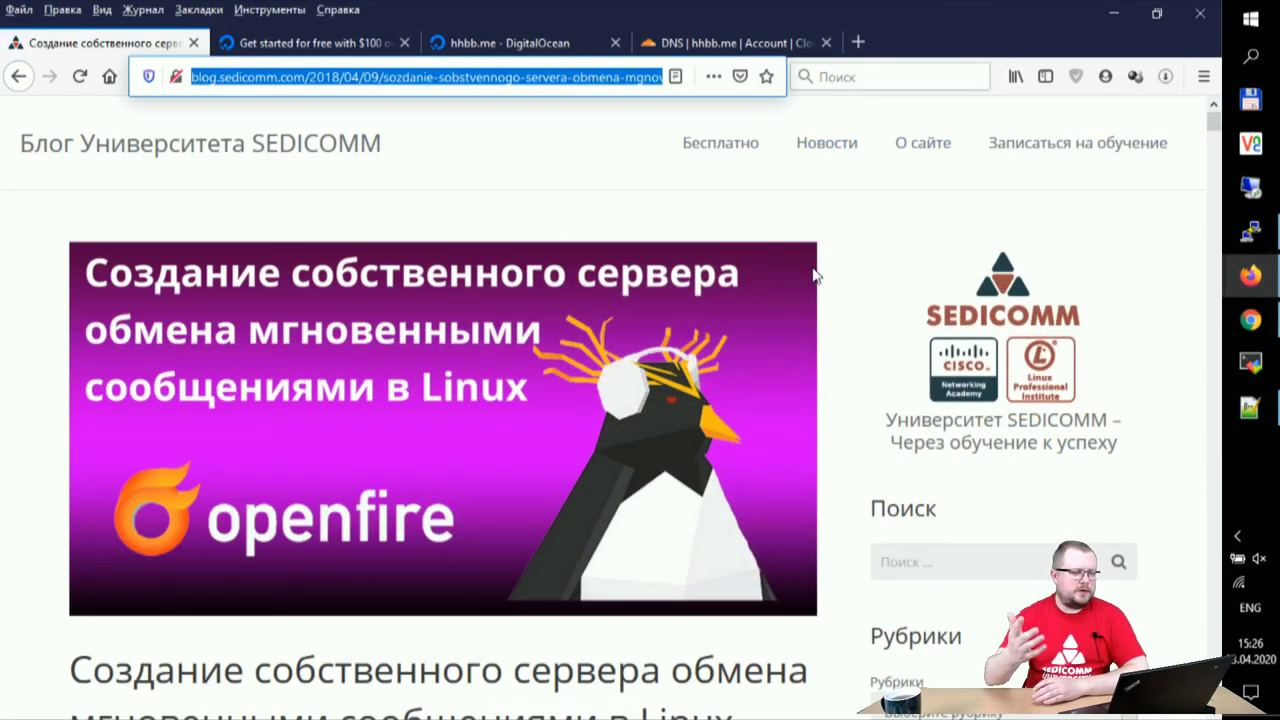
- Scroll to the 'Установка Openfire в Linux' section and right-click the igniterealtime.org downloads link
scroll(731, 305, "down", 5)
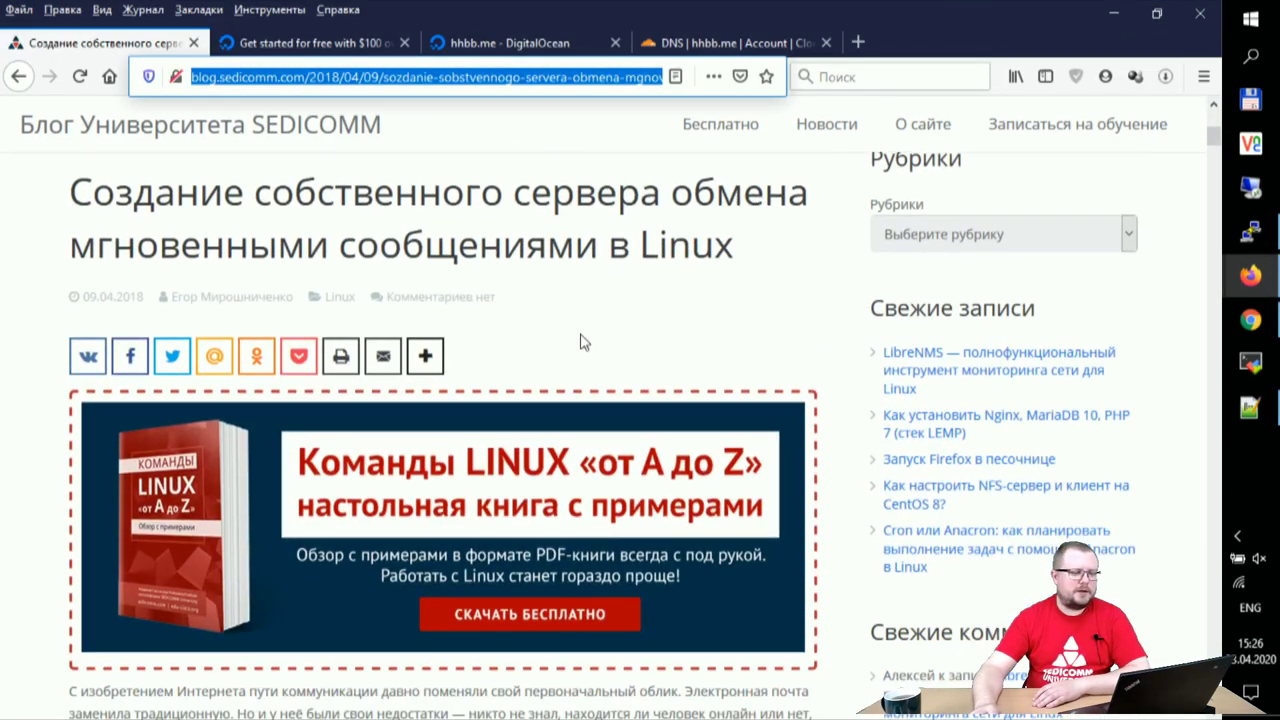
scroll(390, 330, "down", 5)
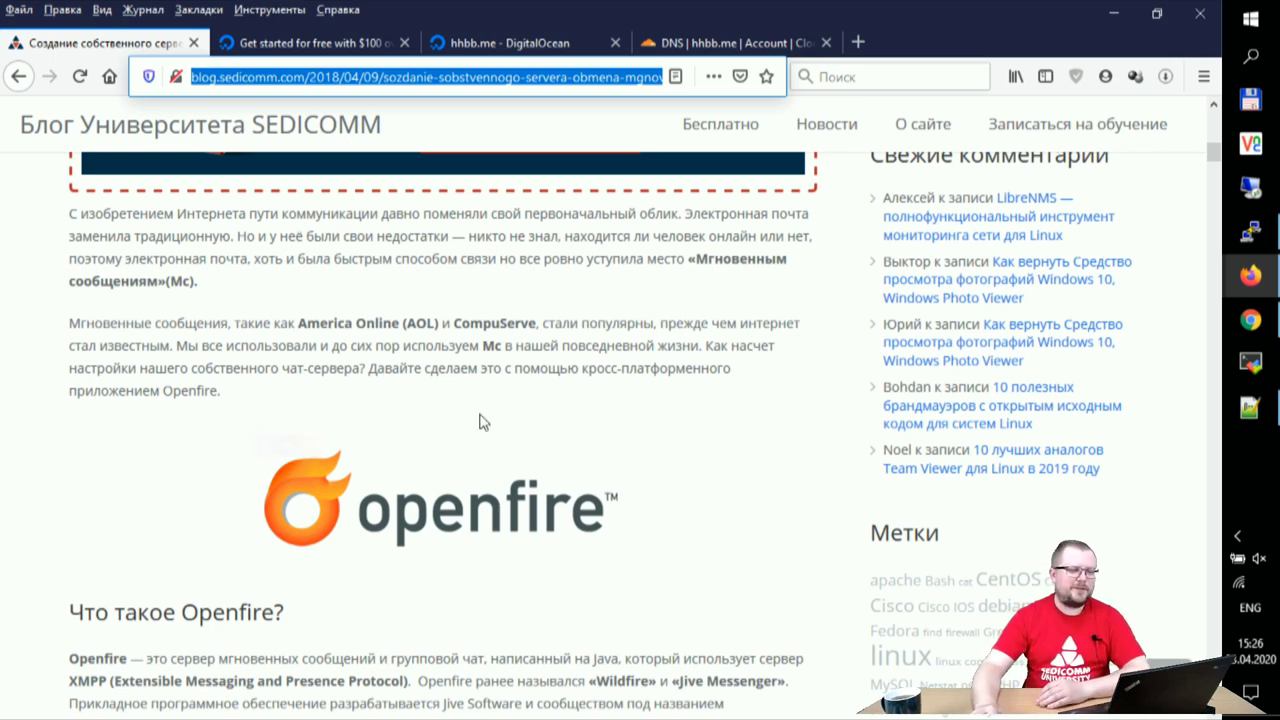
scroll(481, 453, "down", 2)
scroll(481, 453, "down", 5)
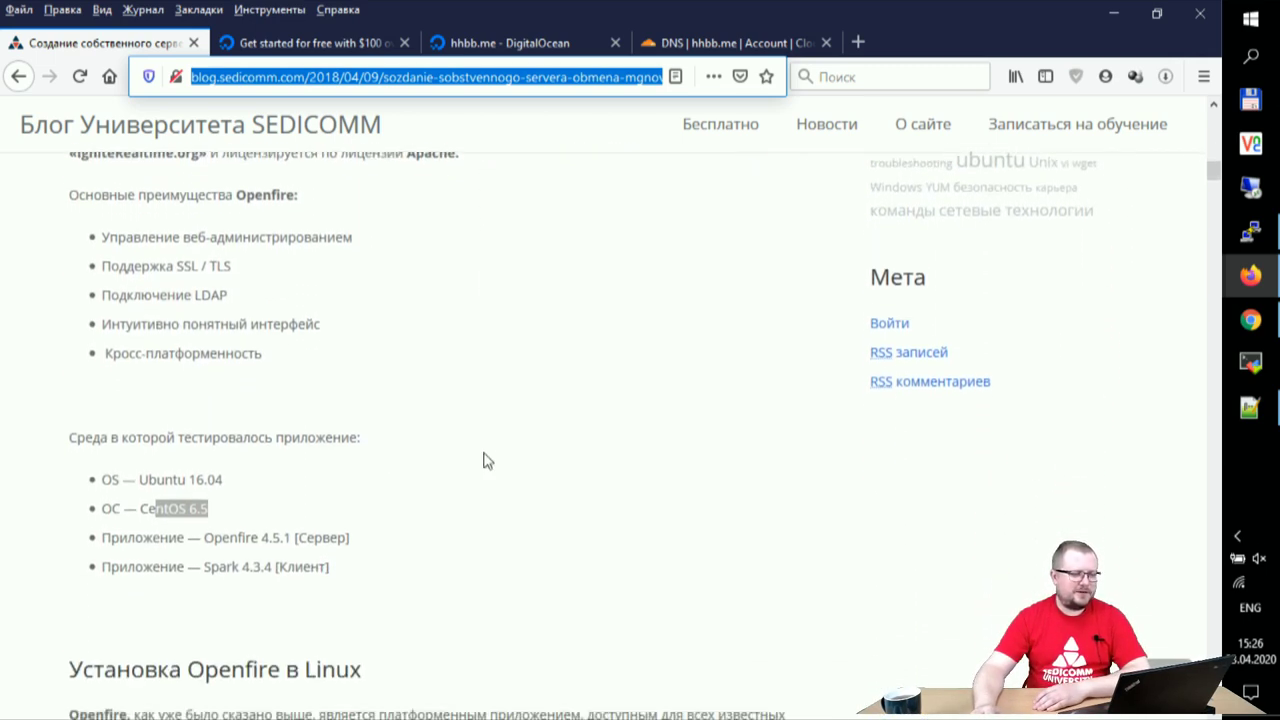
left_click(483, 460)
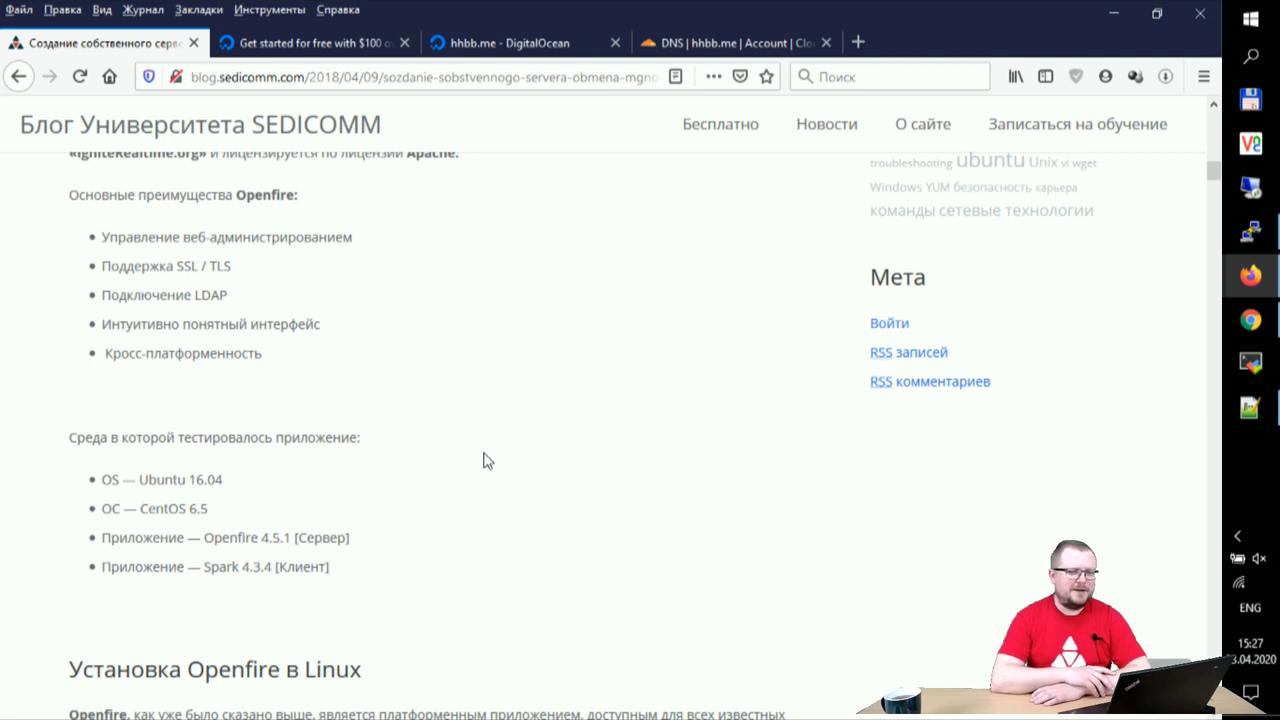
scroll(486, 459, "down", 4)
scroll(650, 488, "down", 2)
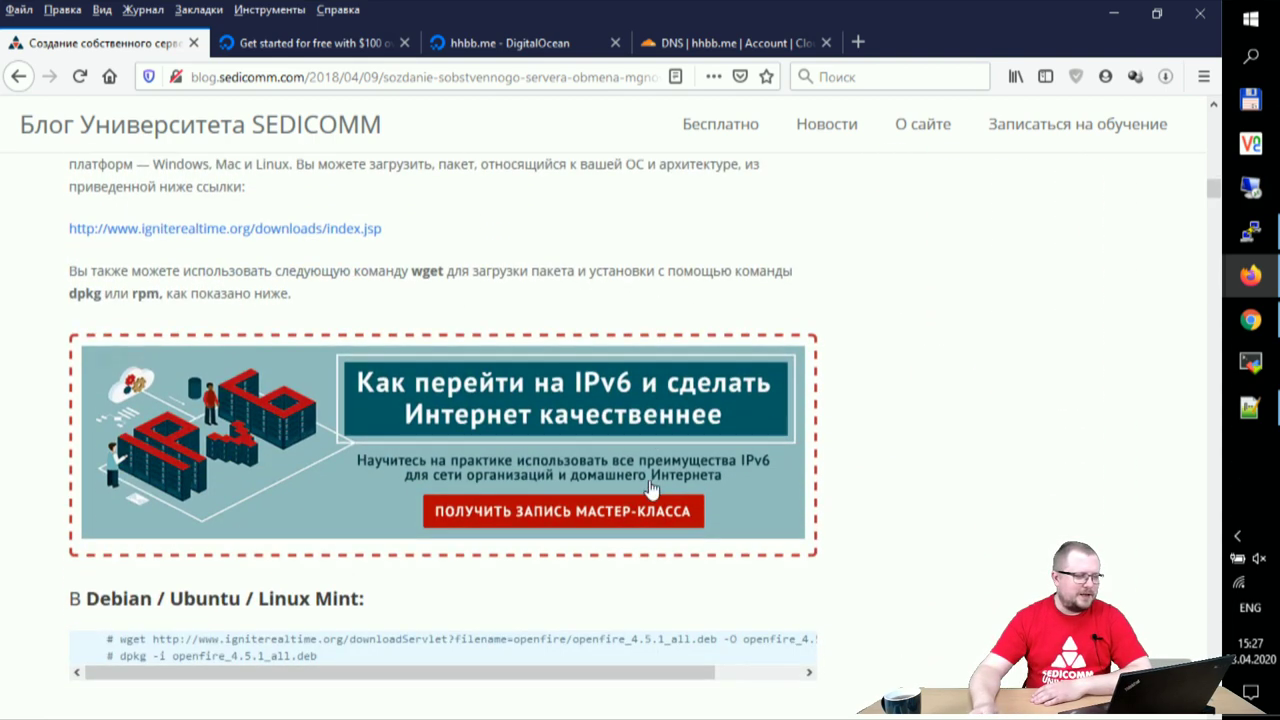
scroll(650, 488, "down", 1)
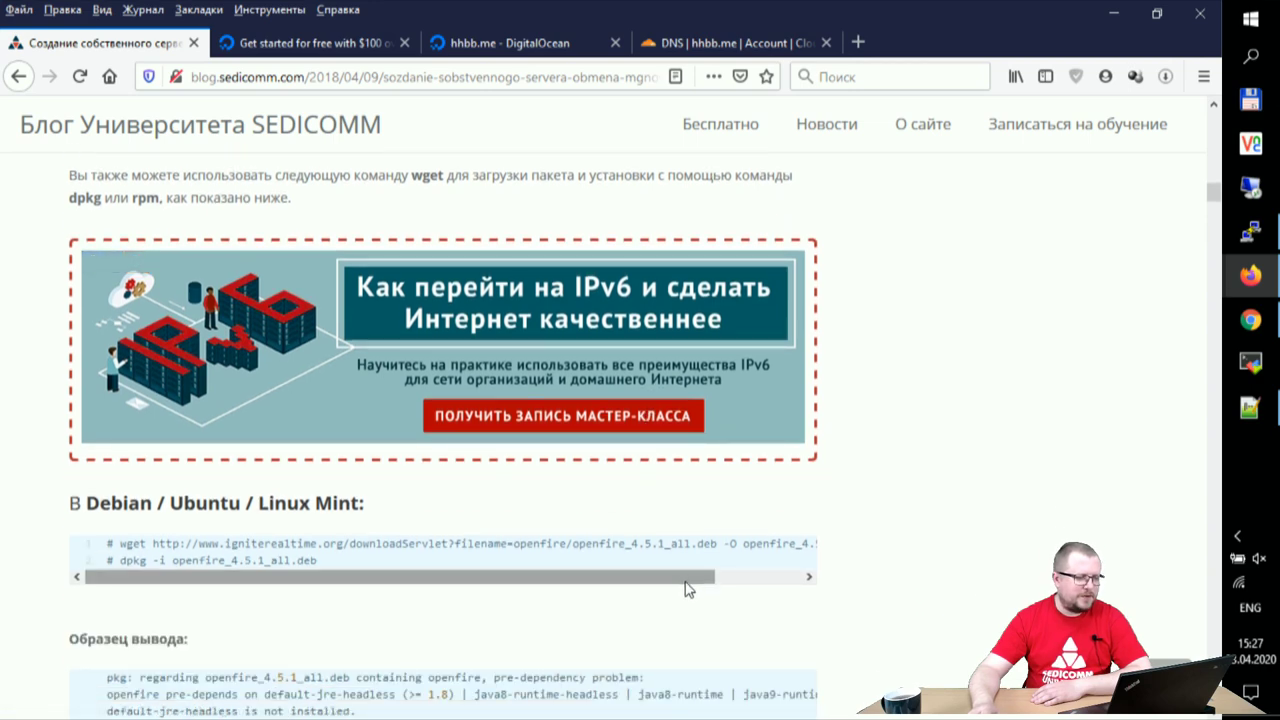
scroll(688, 589, "up", 3)
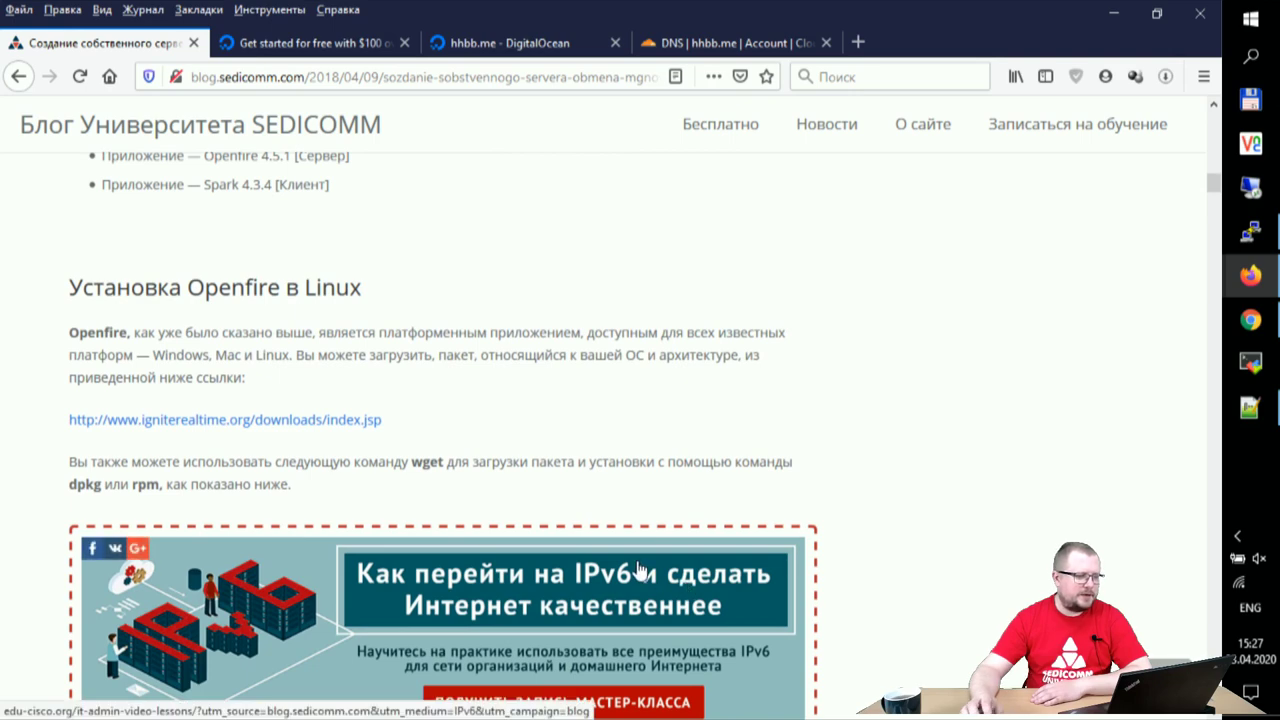
right_click(254, 418)
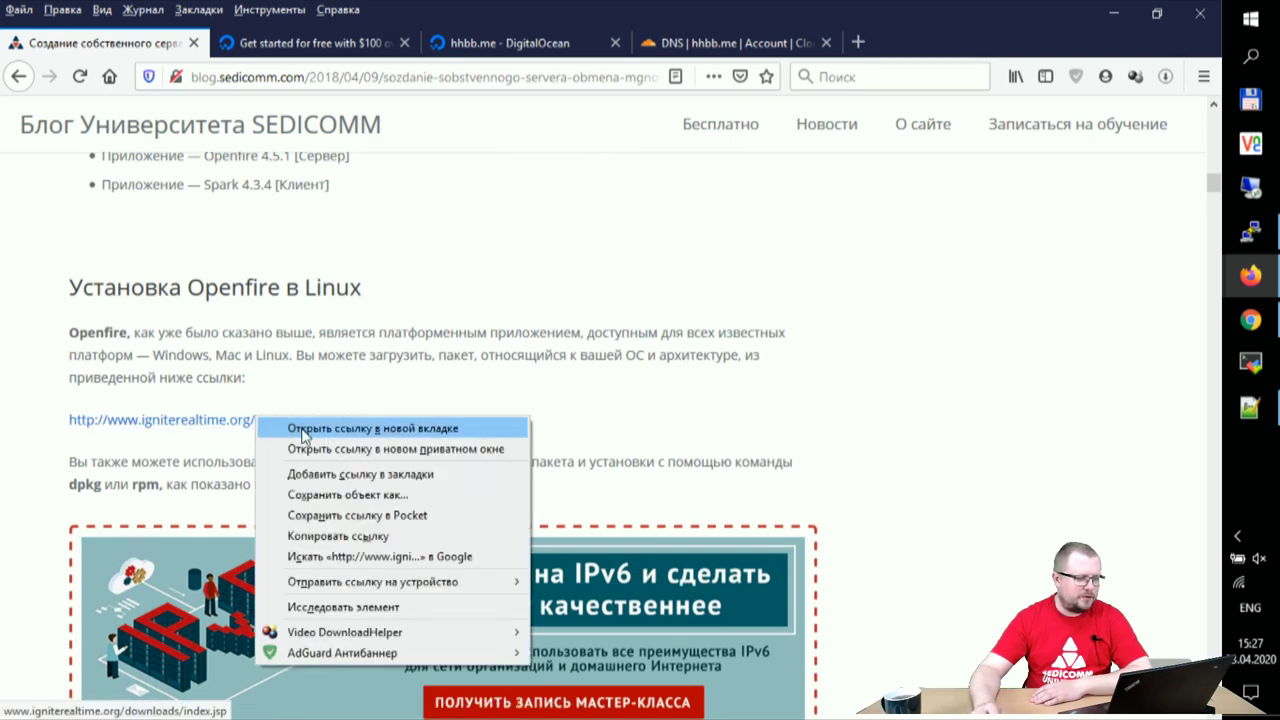
- Open the Ignite Realtime downloads page in a new tab and show Openfire 4.5.1's Linux packages
left_click(303, 430)
key("ctrl+Tab")
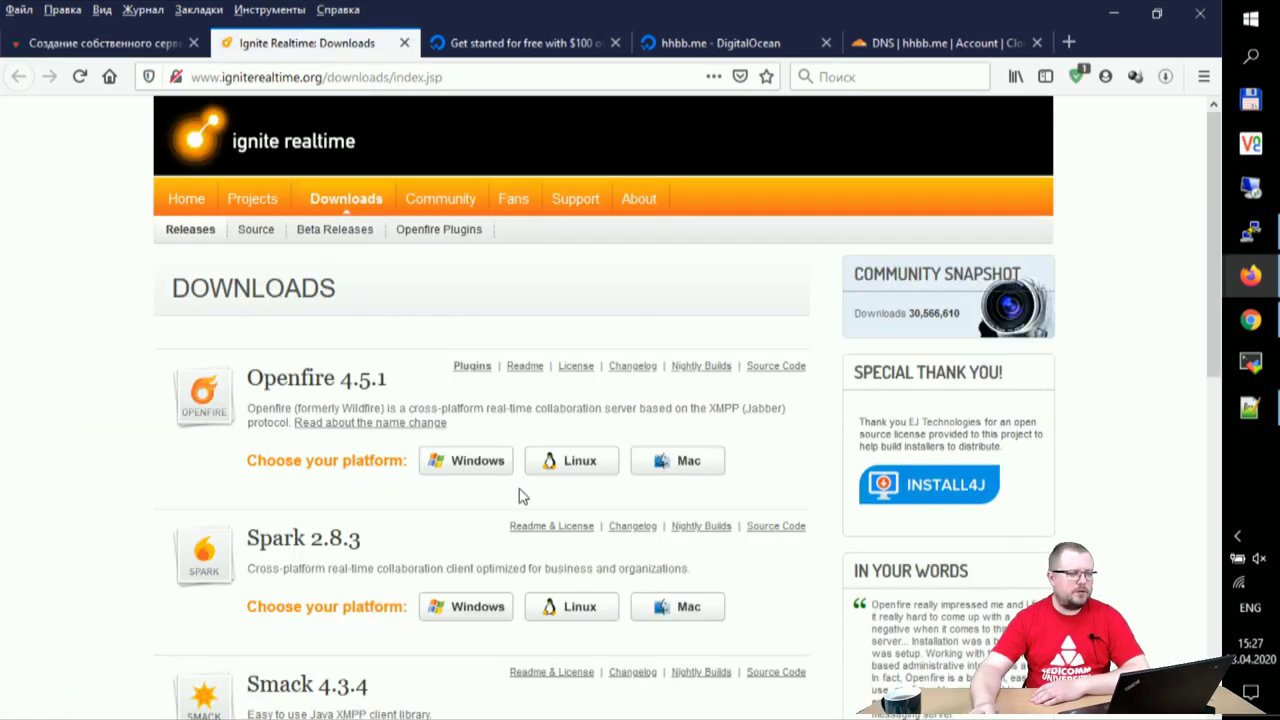
scroll(80, 490, "down", 1)
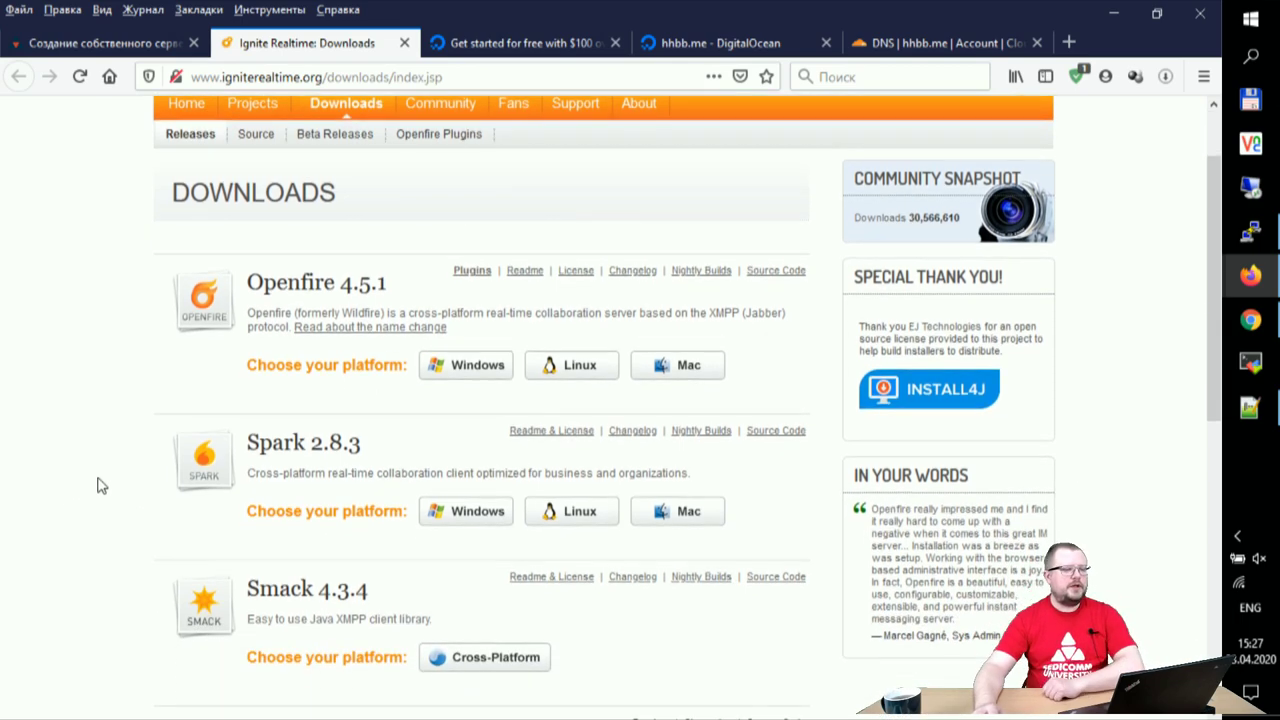
scroll(98, 486, "down", 1)
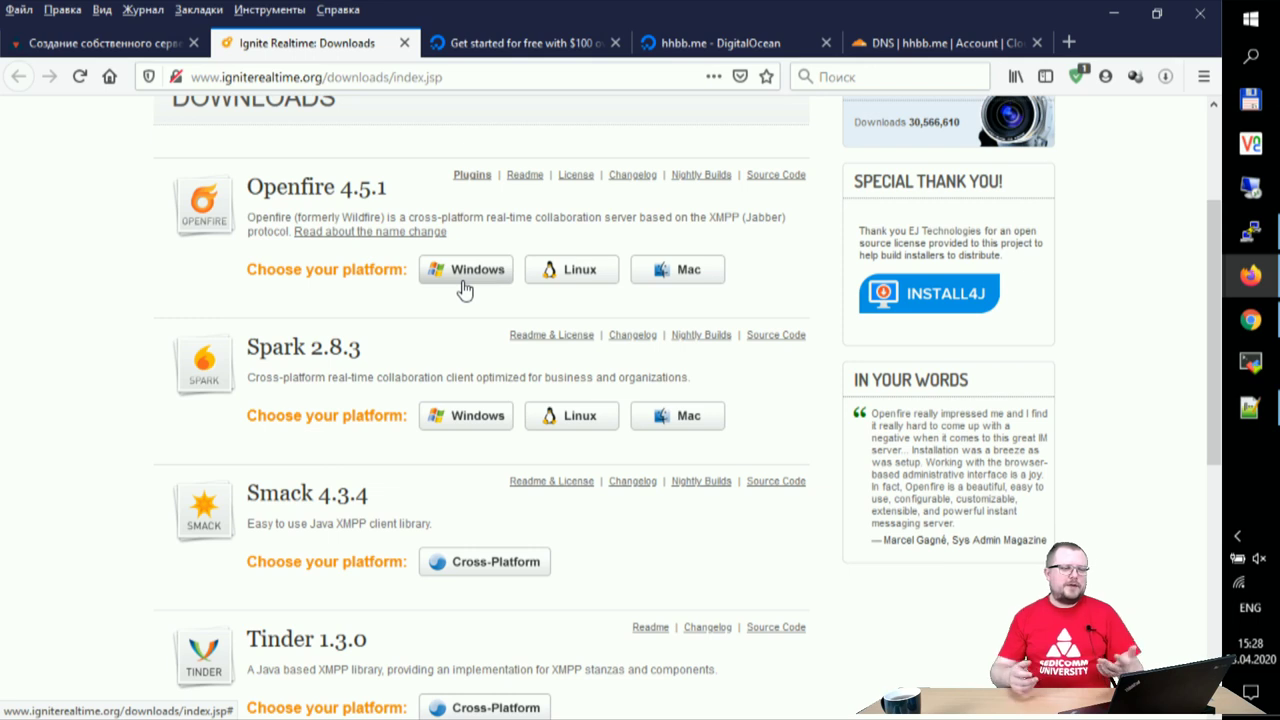
left_click(570, 278)
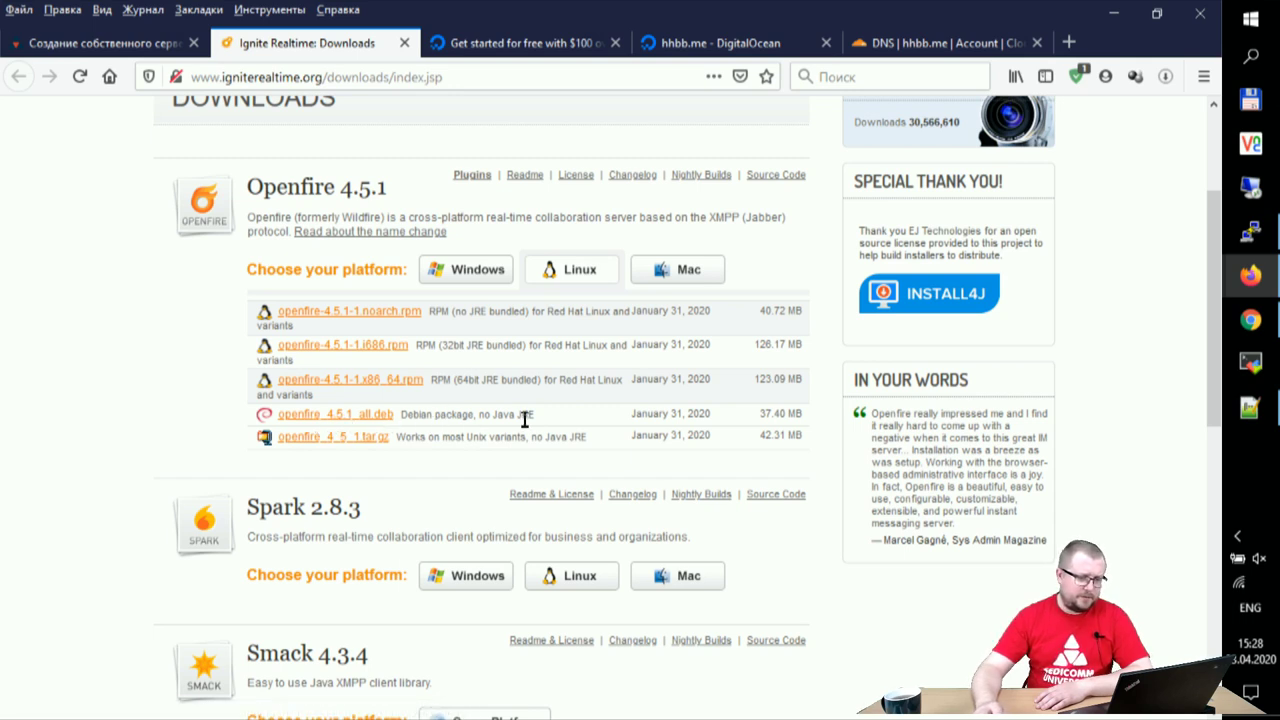
- Review the openfire_4.5.1_all.deb Debian package row, then return to the blog's wget command
left_click_drag(457, 413, 530, 413)
left_click_drag(413, 413, 547, 424)
left_click(478, 416)
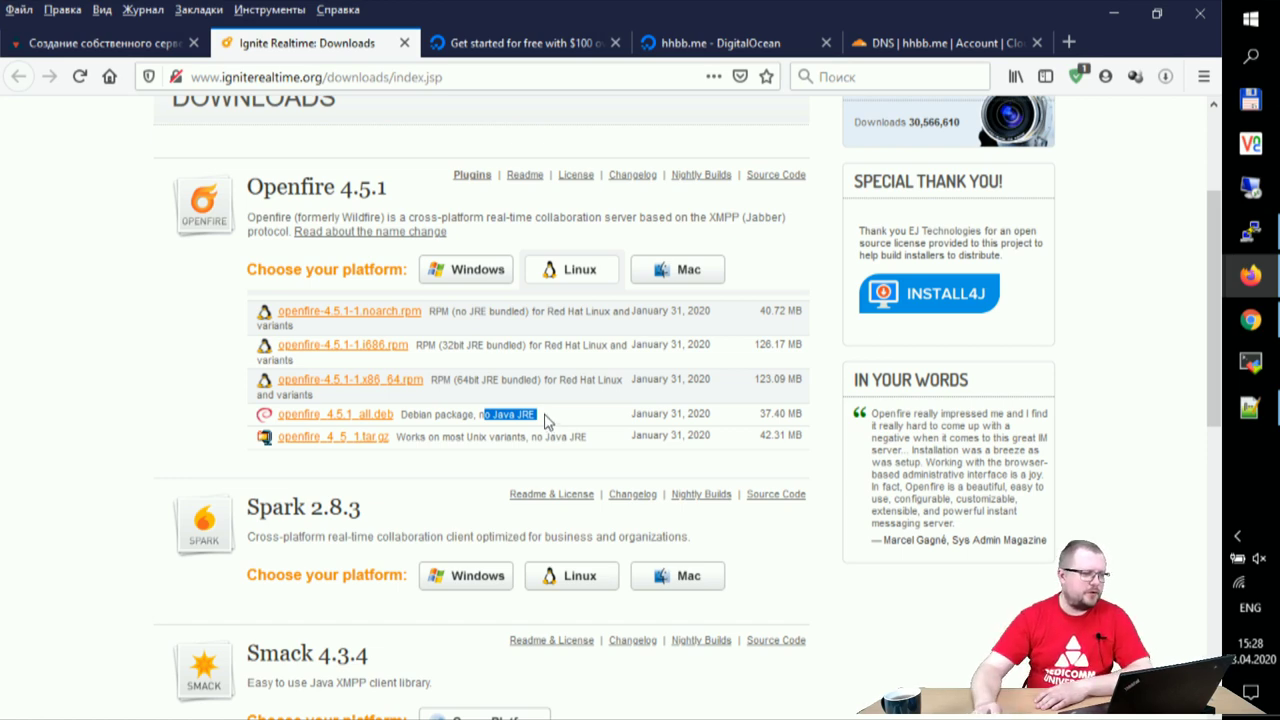
left_click(90, 43)
scroll(530, 389, "down", 6)
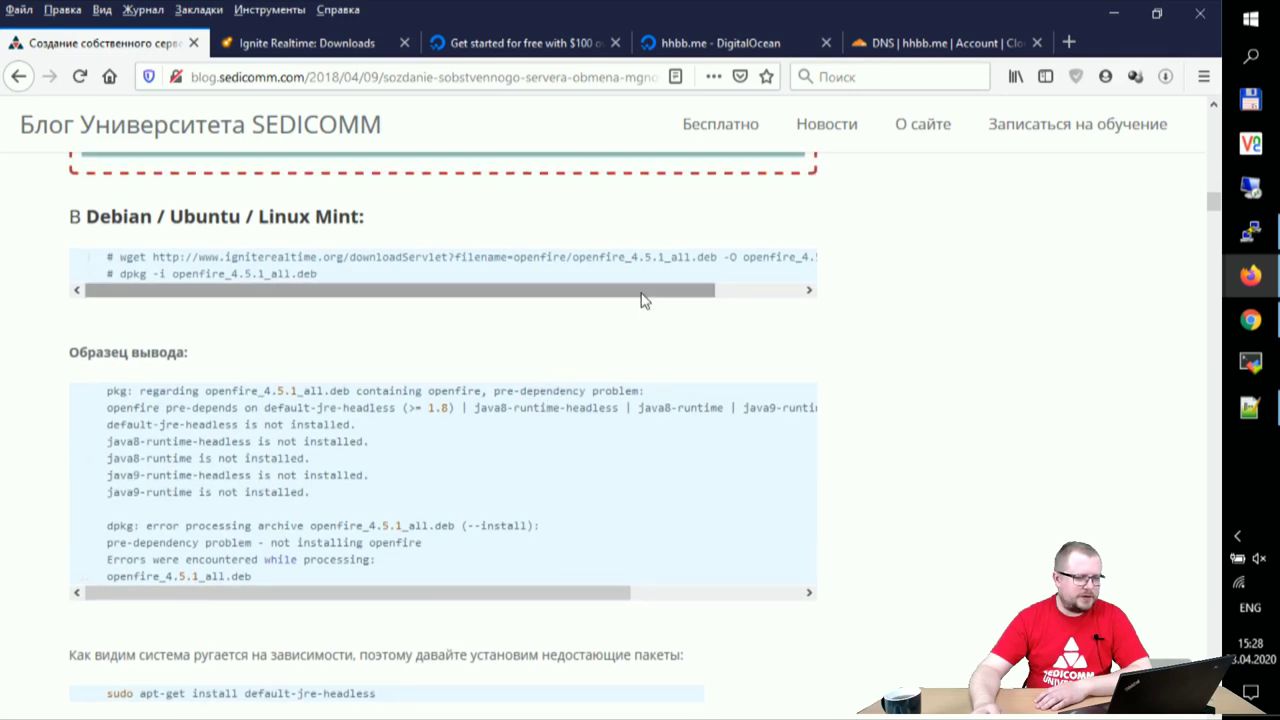
- Copy the blog's wget command and run it in PuTTY to download openfire_4.5.1_all.deb
left_click_drag(643, 300, 362, 321)
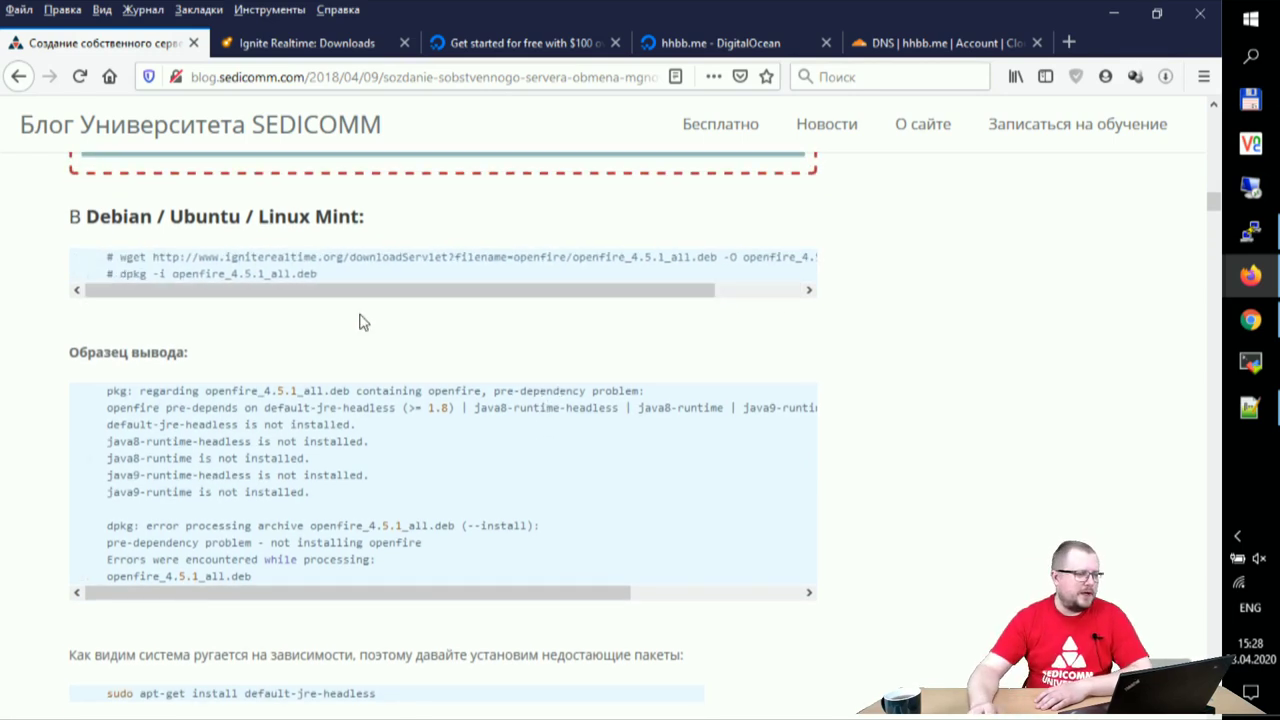
left_click_drag(117, 256, 814, 265)
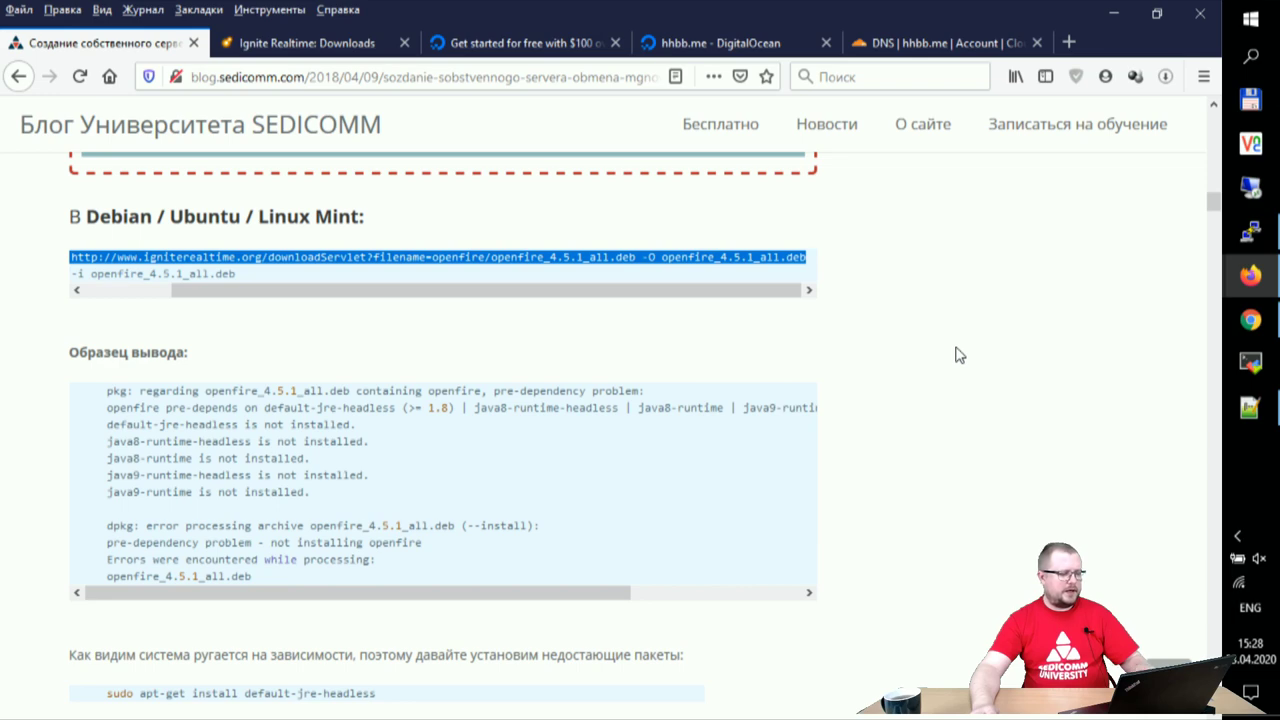
left_click(1249, 234)
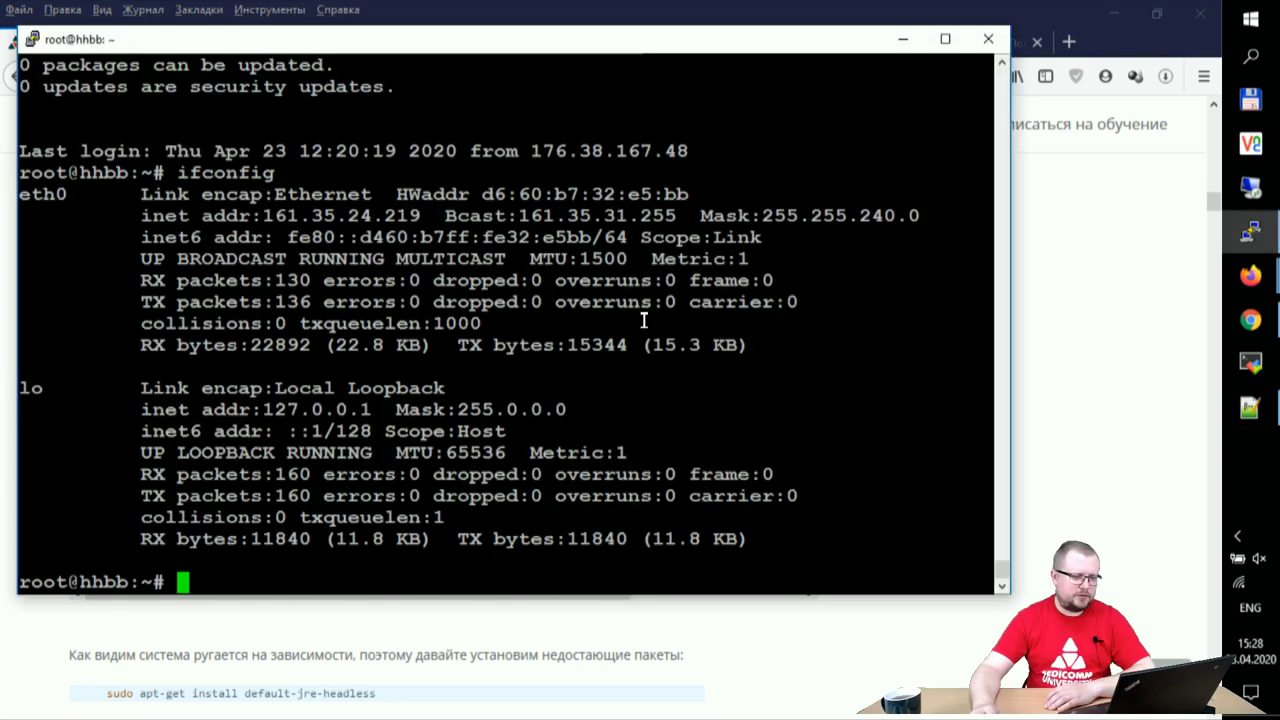
right_click(601, 322)
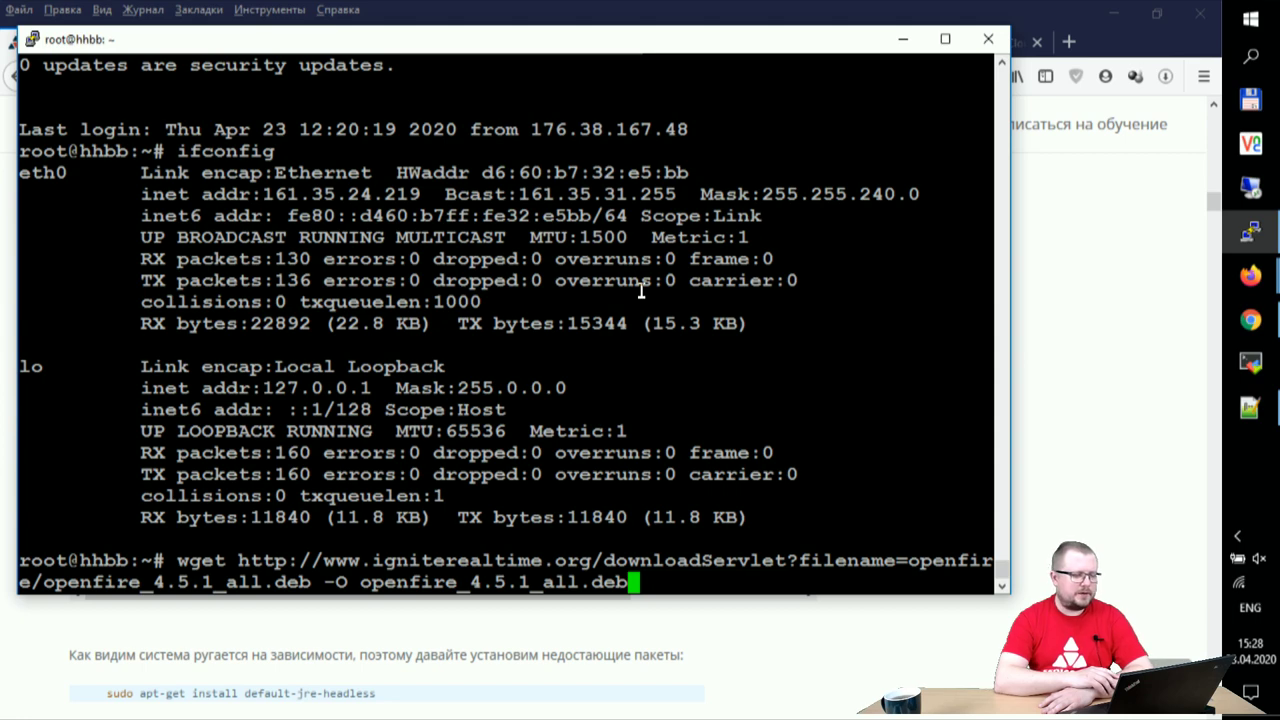
key("Return")
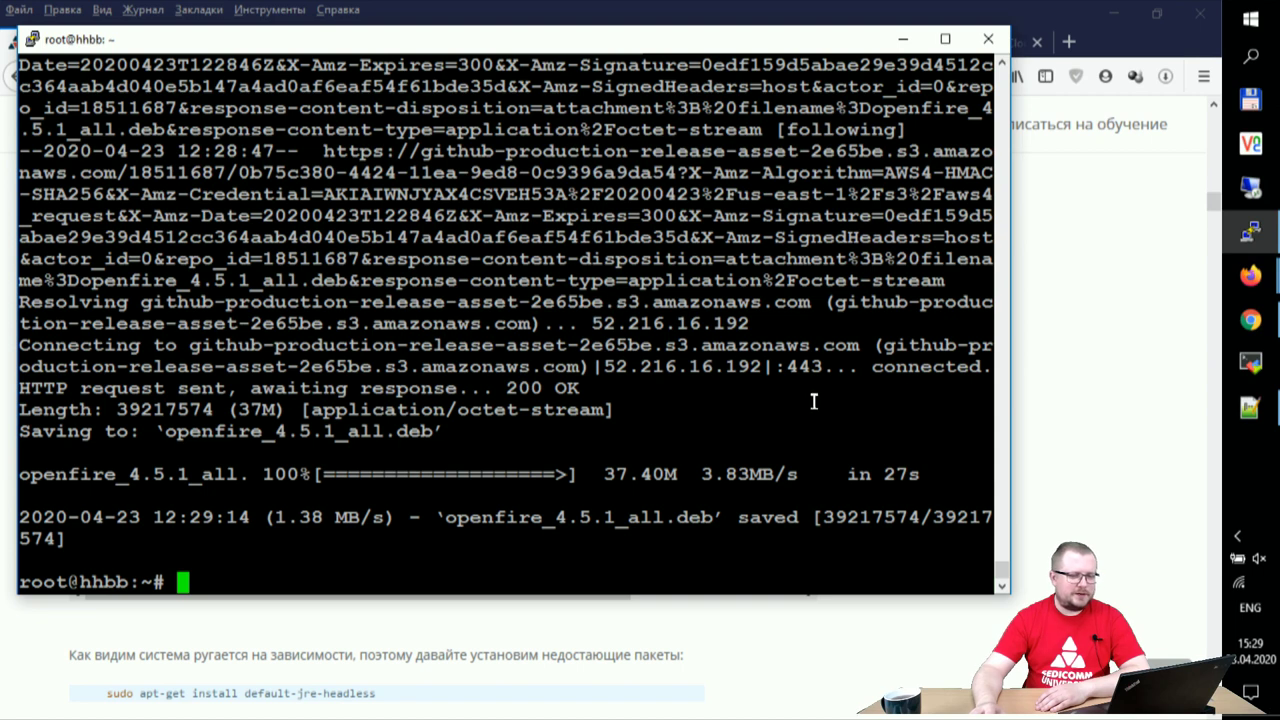
left_click(1072, 383)
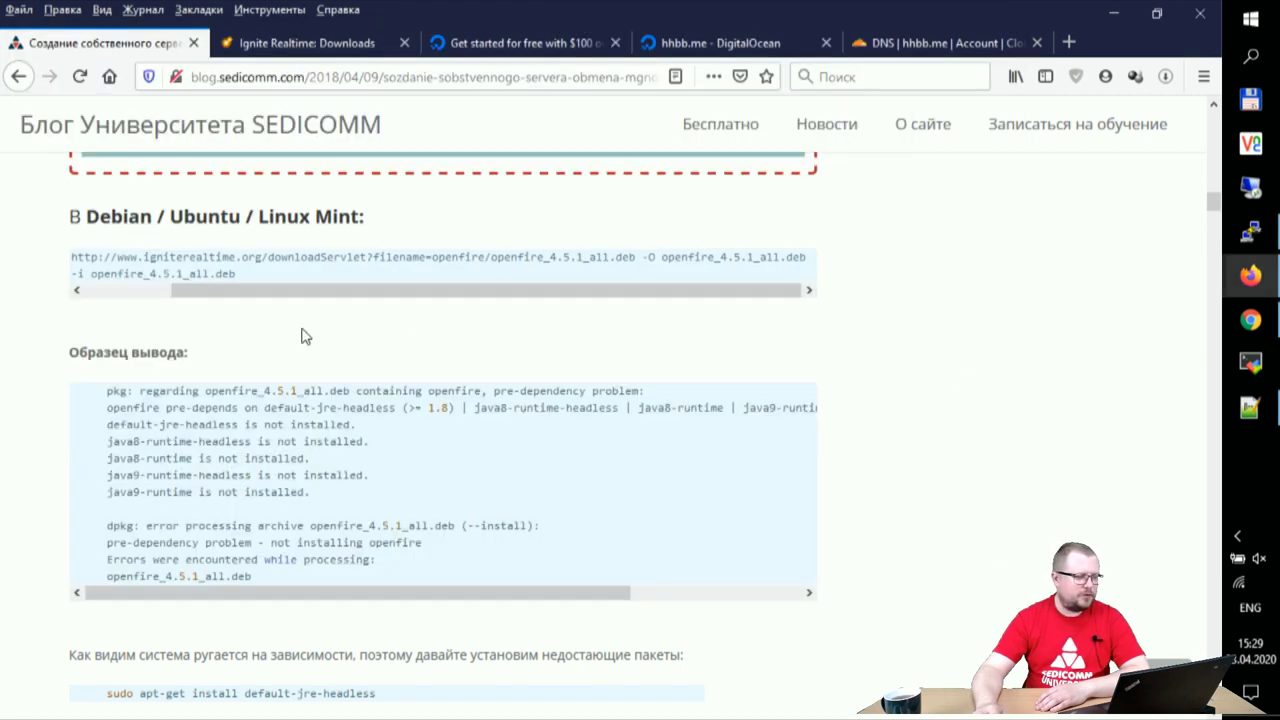
- Copy 'dpkg -i openfire_4.5.1_all.deb' from the blog and run it in PuTTY, failing on missing Java
left_click_drag(205, 293, 10, 292)
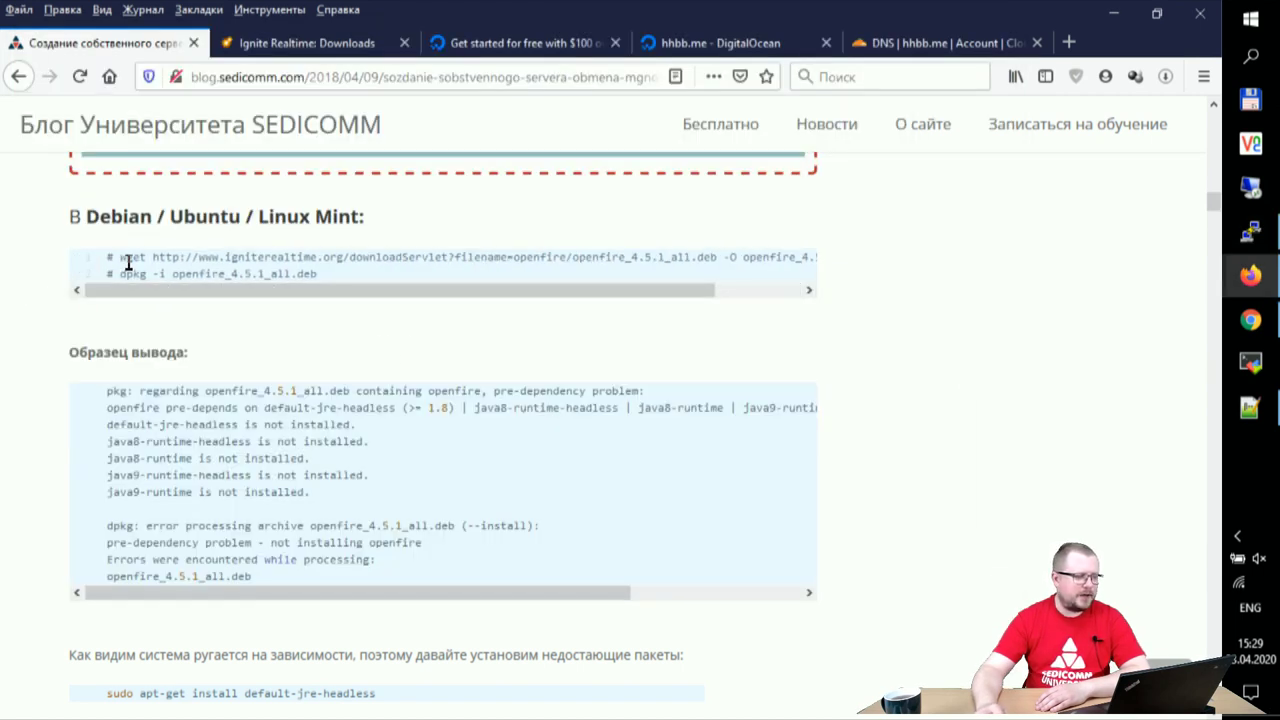
left_click_drag(120, 273, 330, 279)
right_click(316, 278)
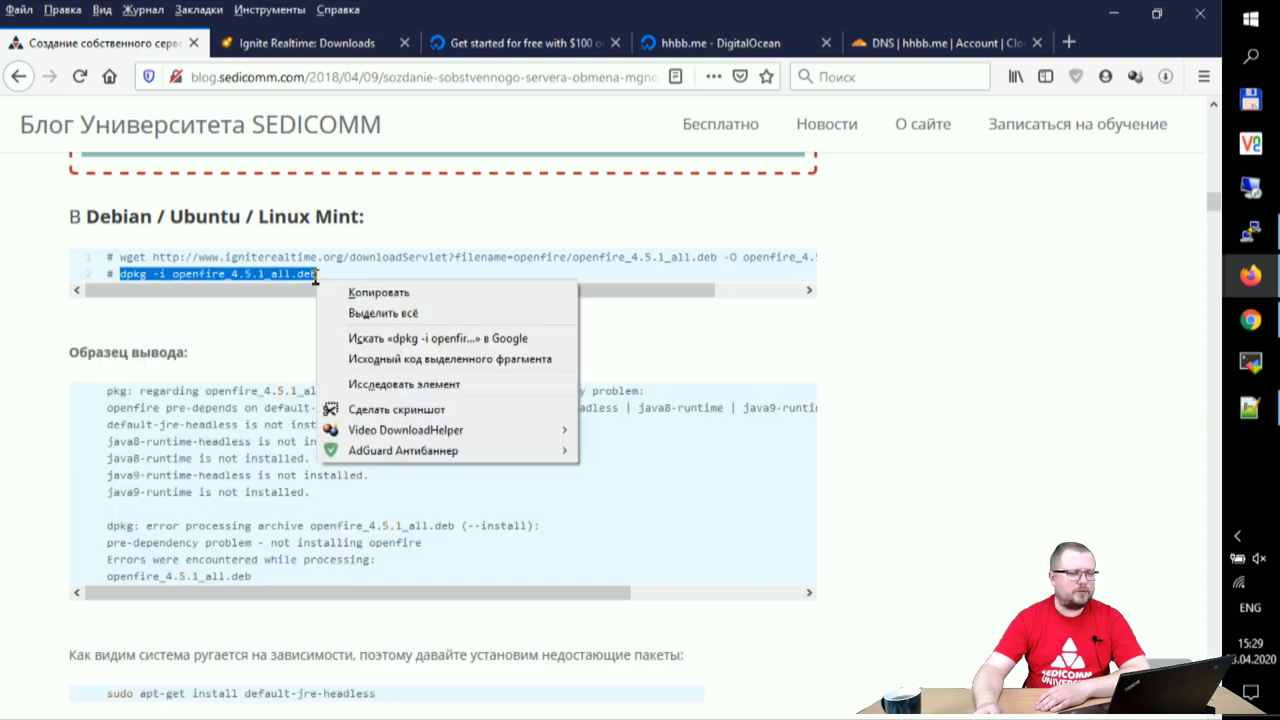
left_click(341, 289)
left_click(1250, 230)
right_click(678, 225)
key("Return")
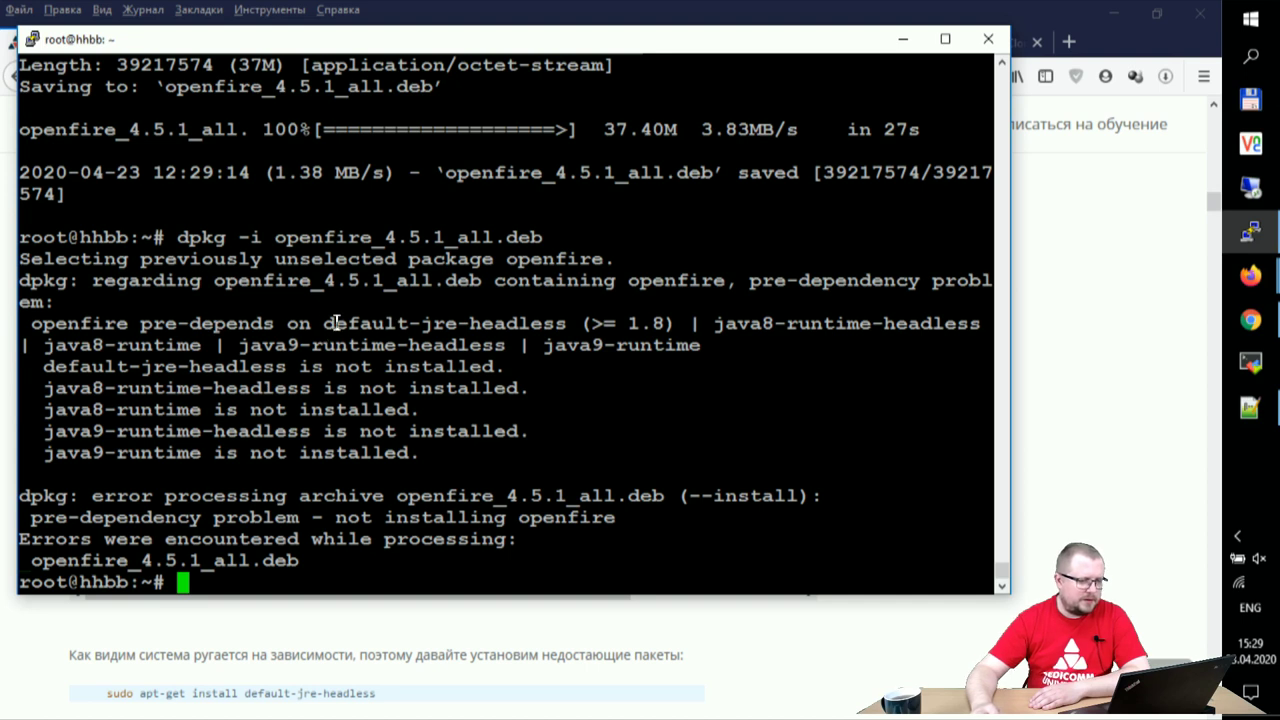
- Install default-jre-headless via apt-get, then rerun dpkg -i openfire_4.5.1_all.deb successfully
left_click_drag(325, 323, 567, 323)
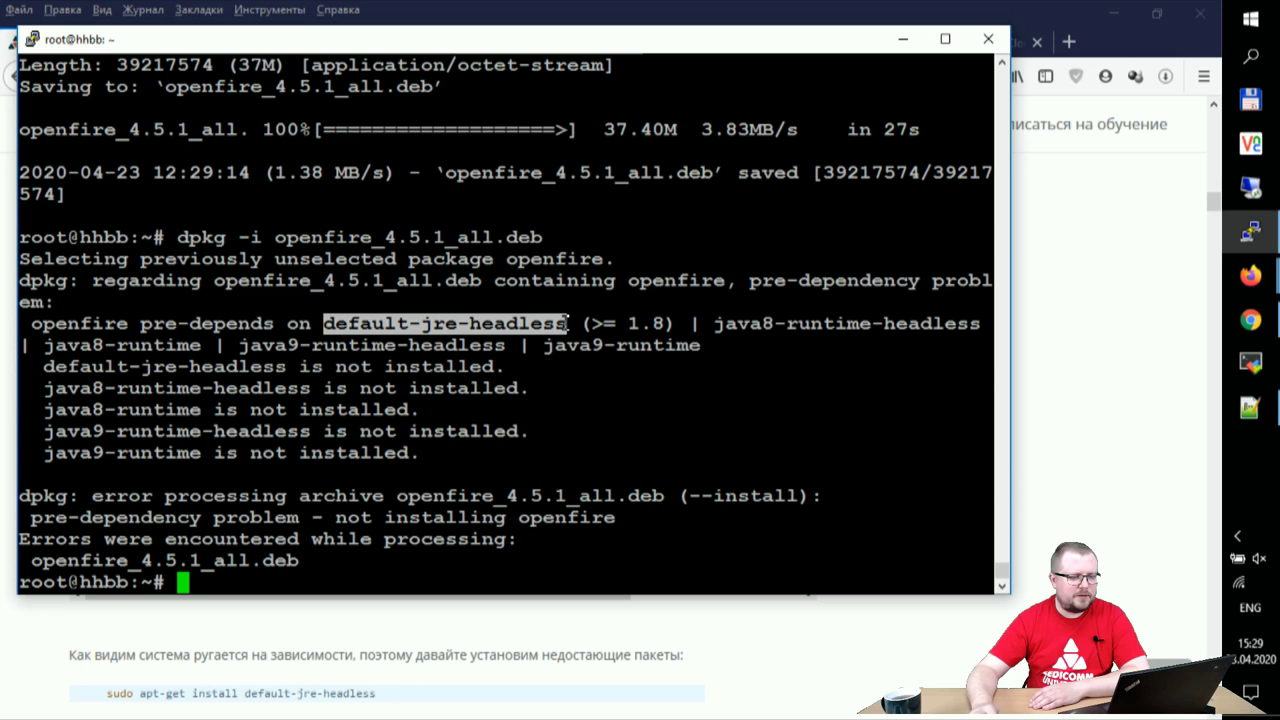
type("apt-g")
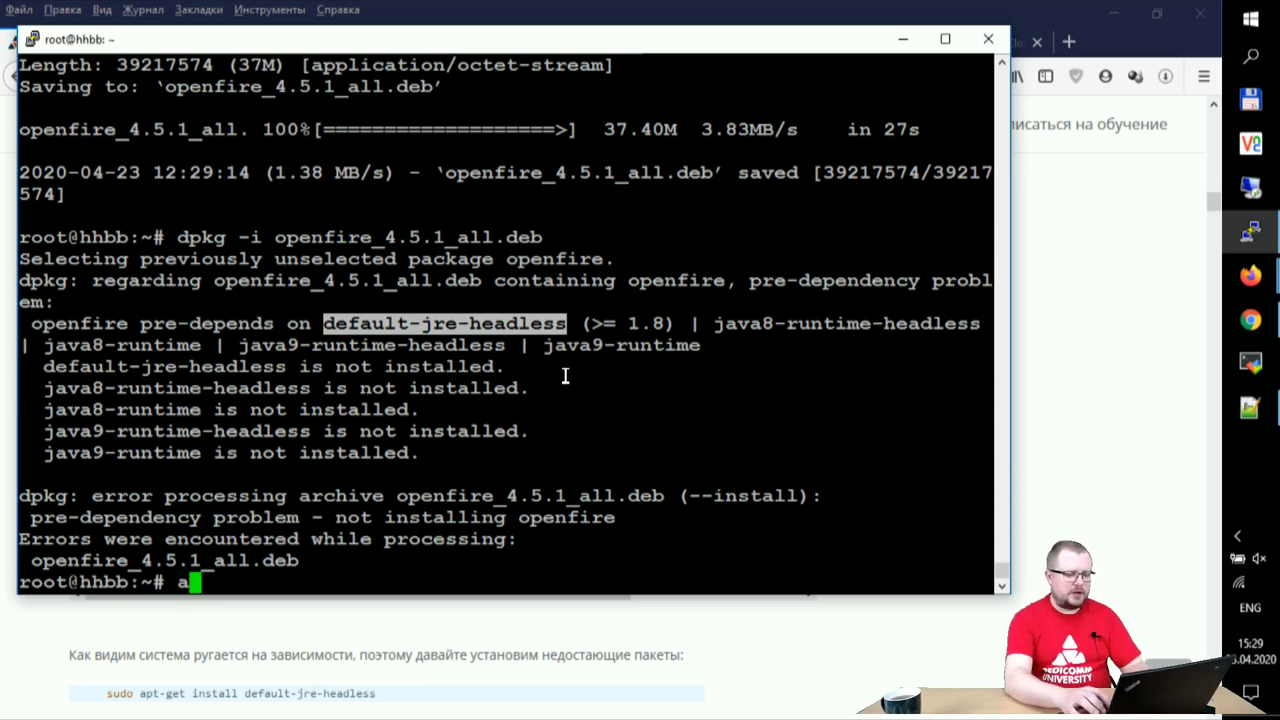
type("et i")
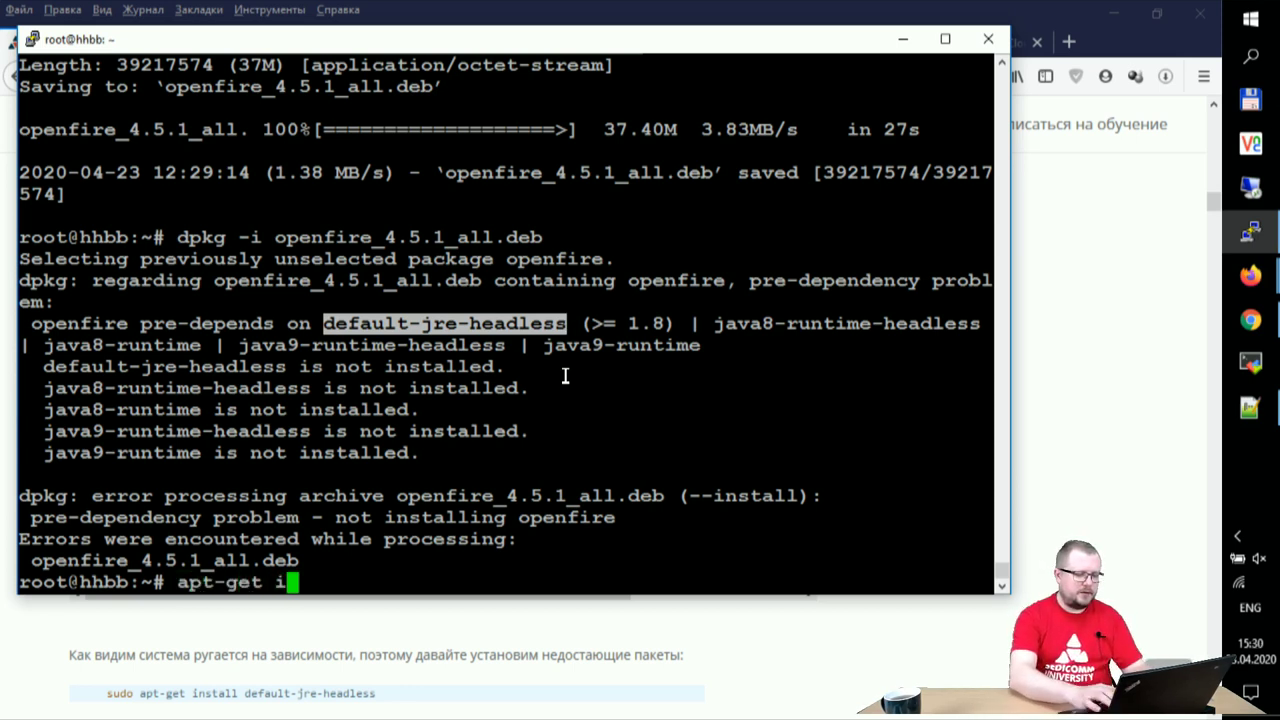
type("nstall")
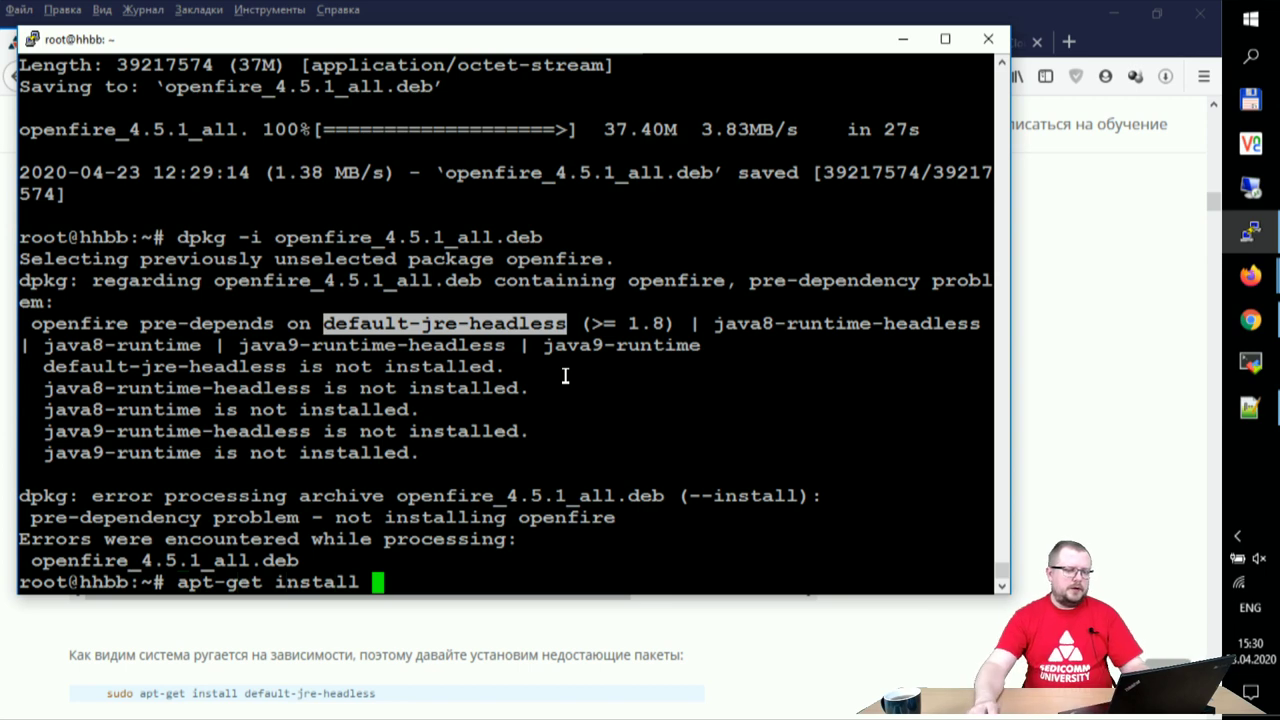
right_click(565, 375)
key("Return")
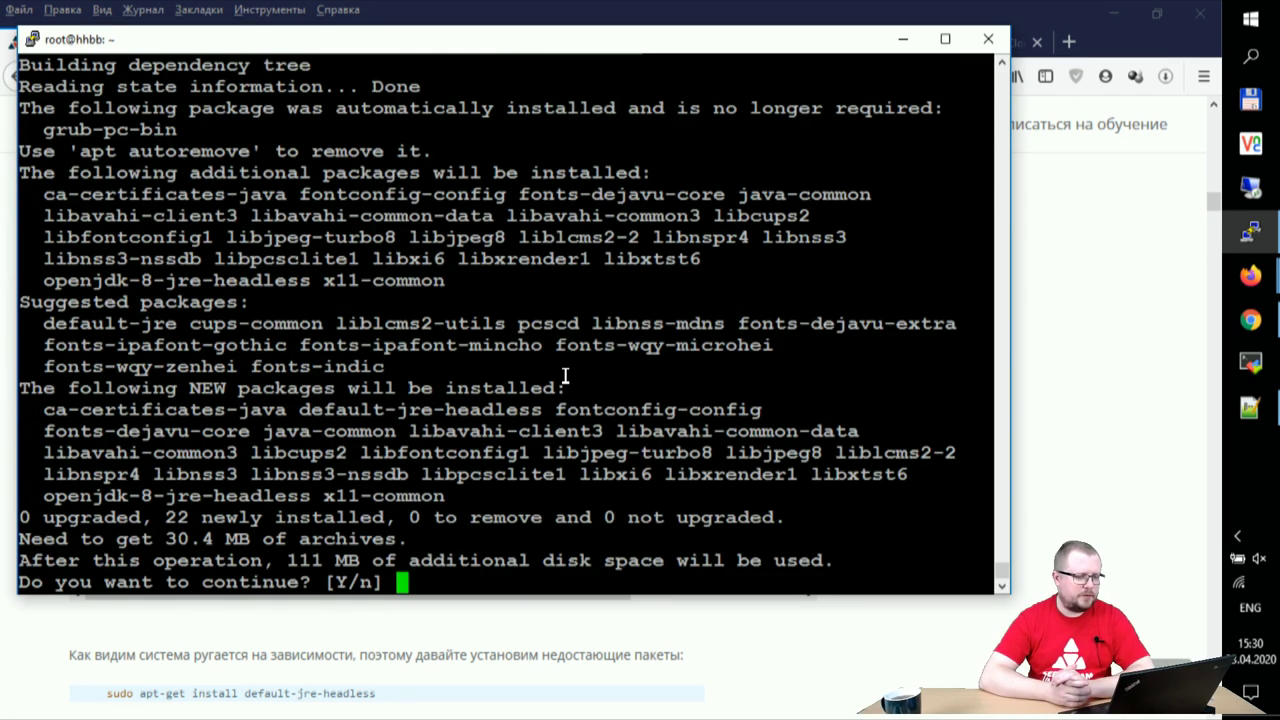
type("y")
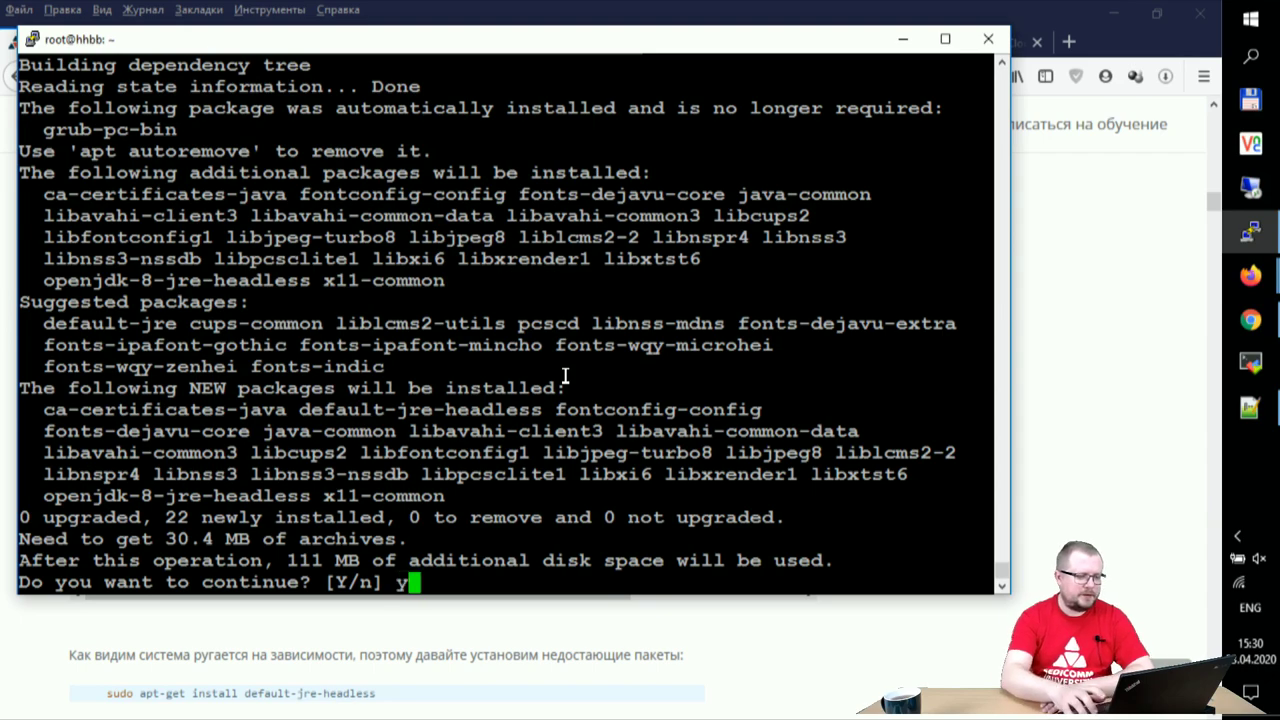
key("Return")
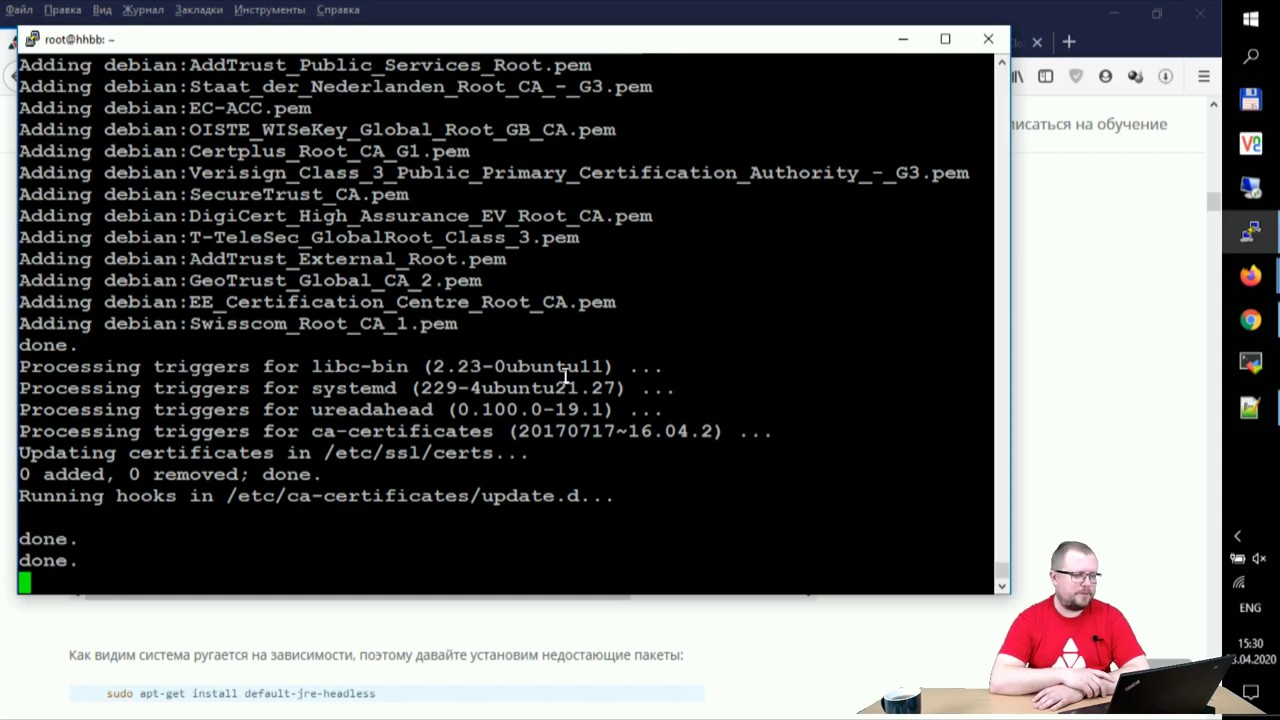
key("Up")
key("Up")
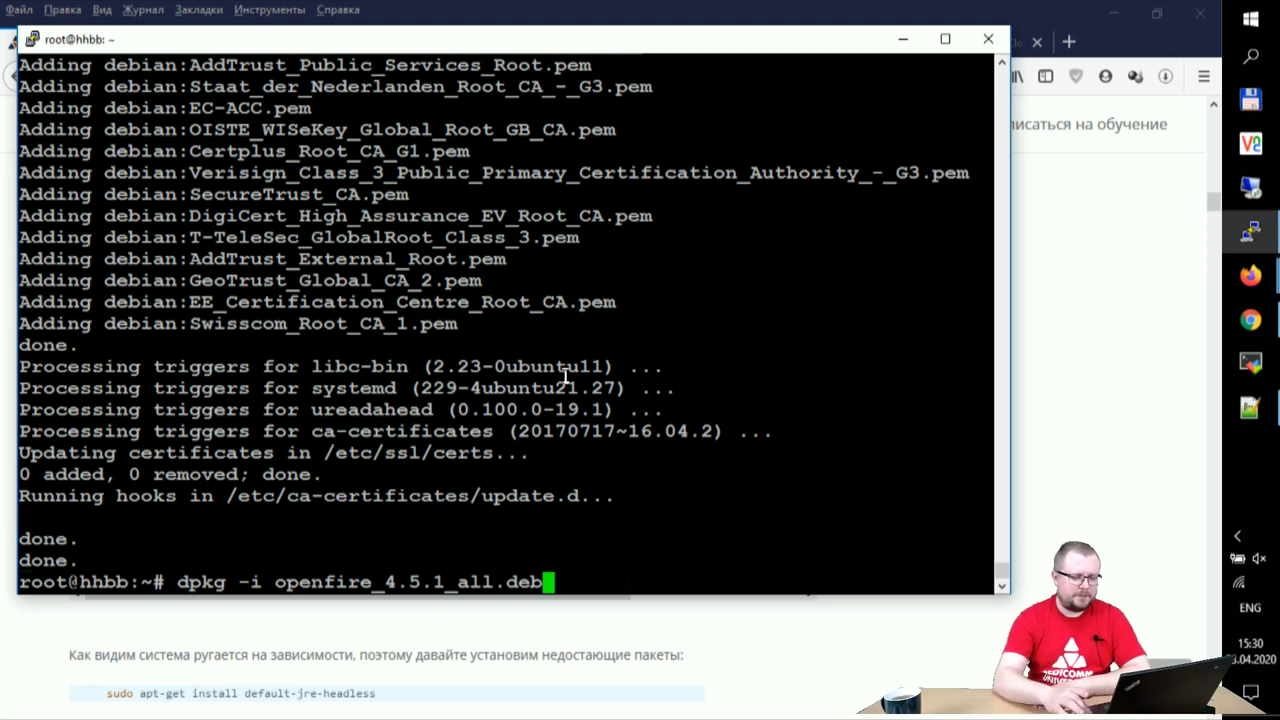
key("Return")
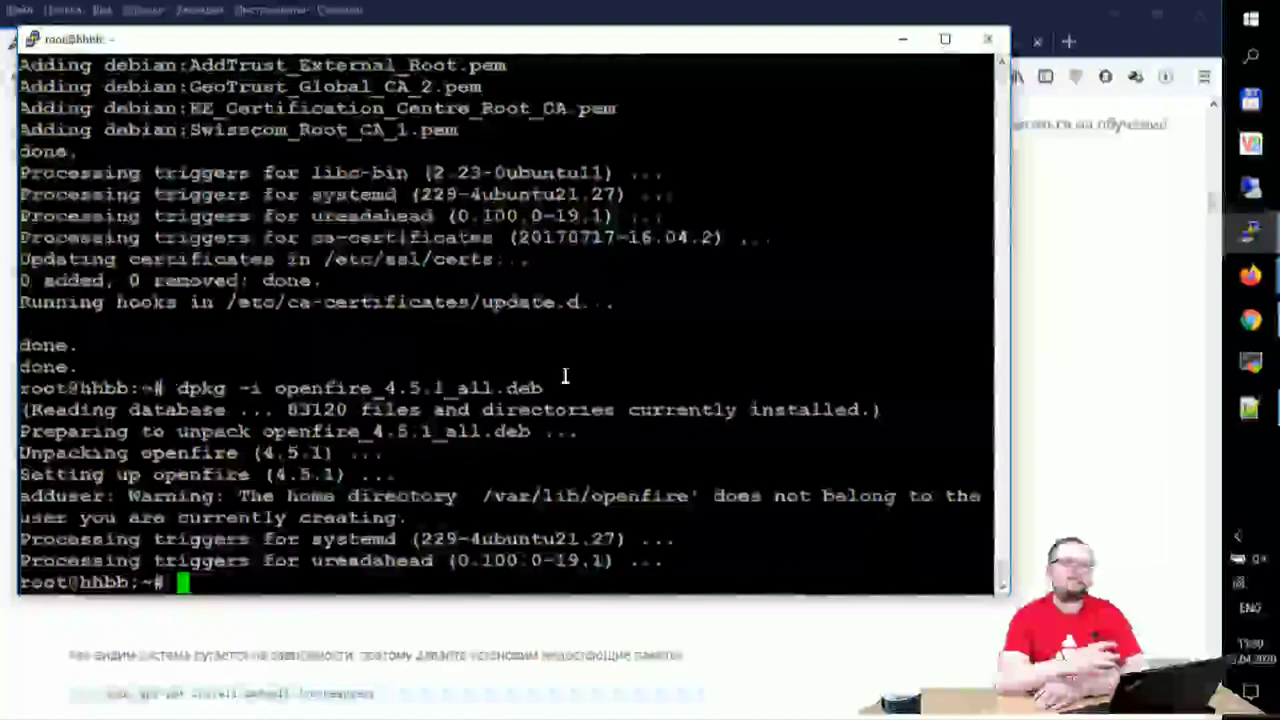
- Add ufw rules allowing 22/tcp and all traffic from the trusted IP address
type("u")
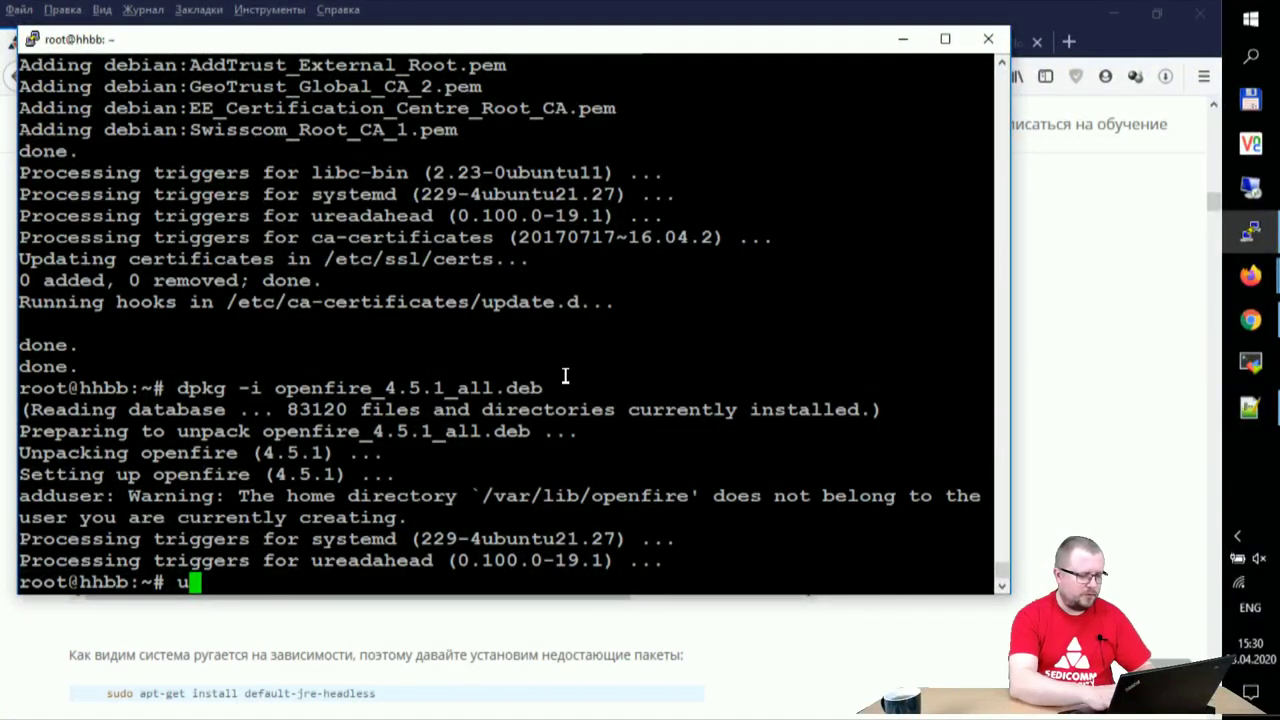
type("fw allow 22")
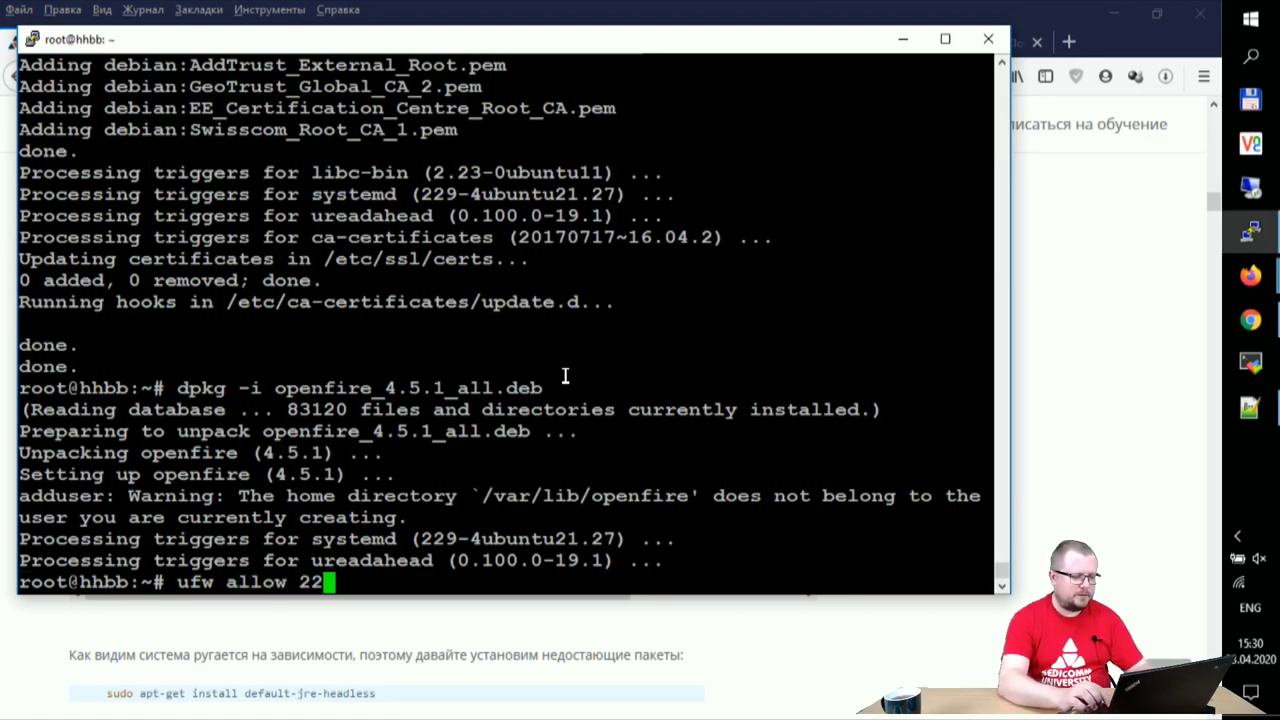
type("/tcp")
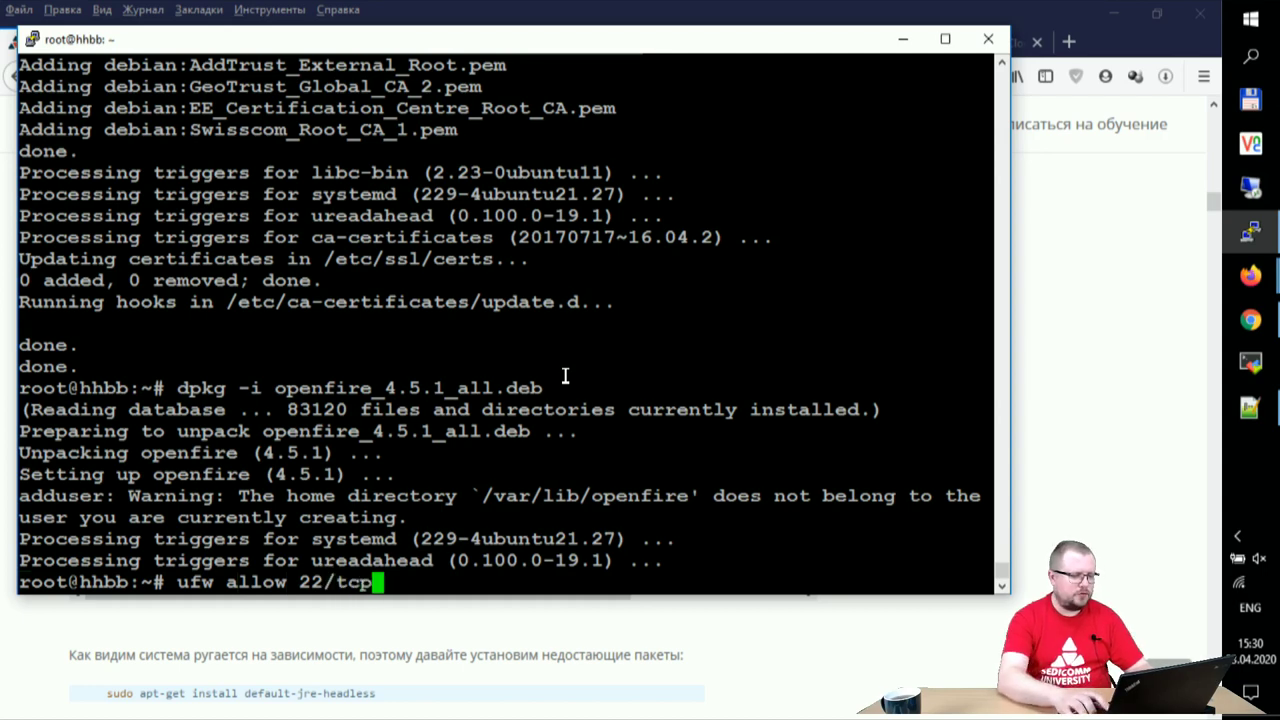
key("Return")
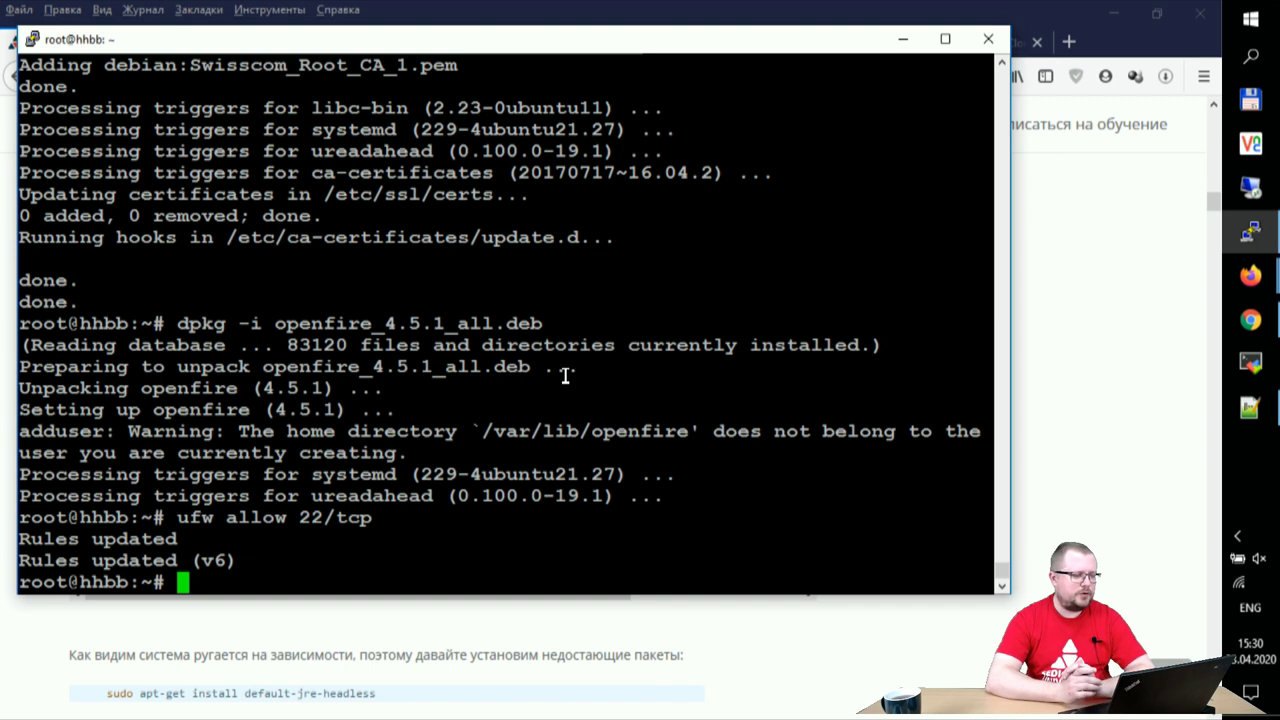
type("ufw")
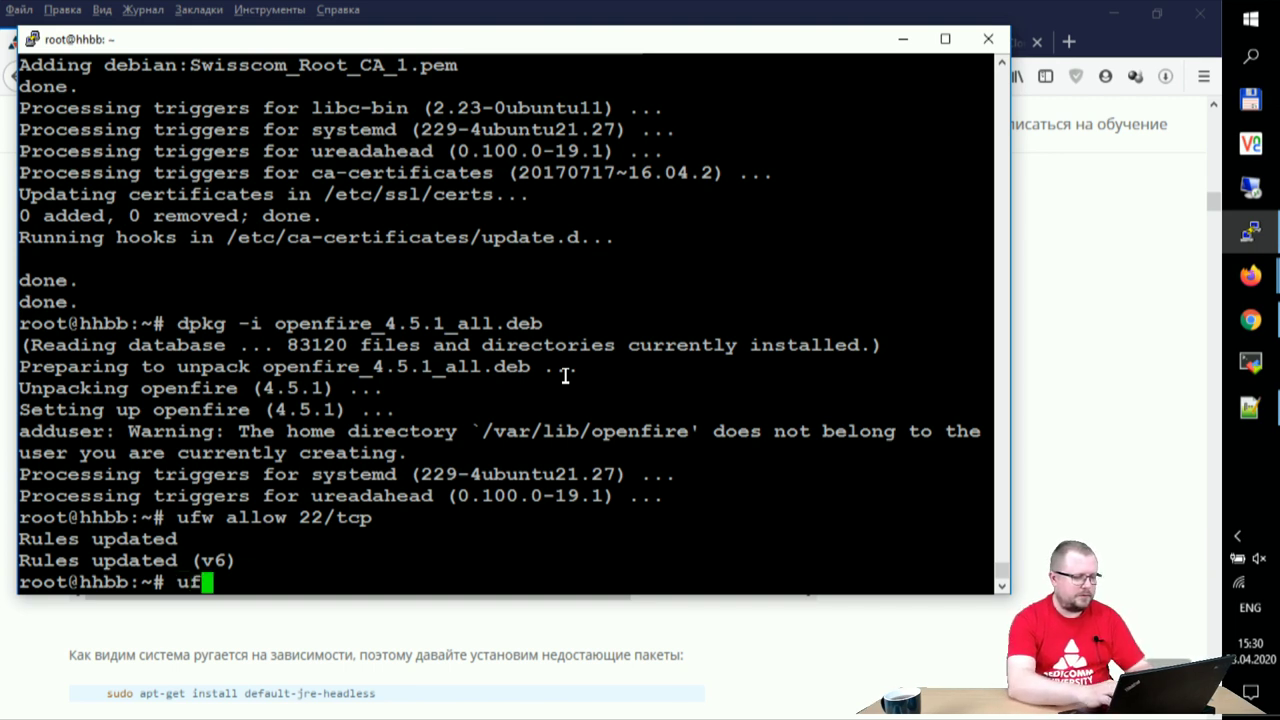
key("BackSpace")
key("BackSpace")
key("BackSpace")
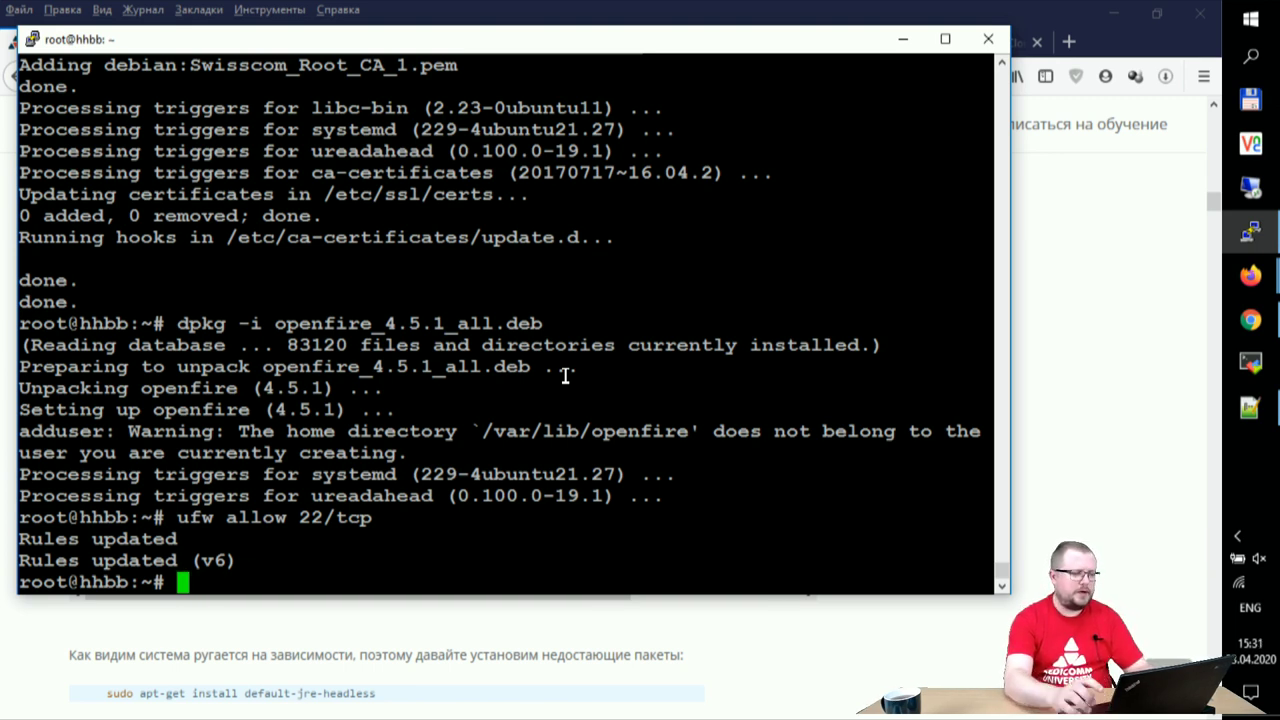
left_click(1250, 407)
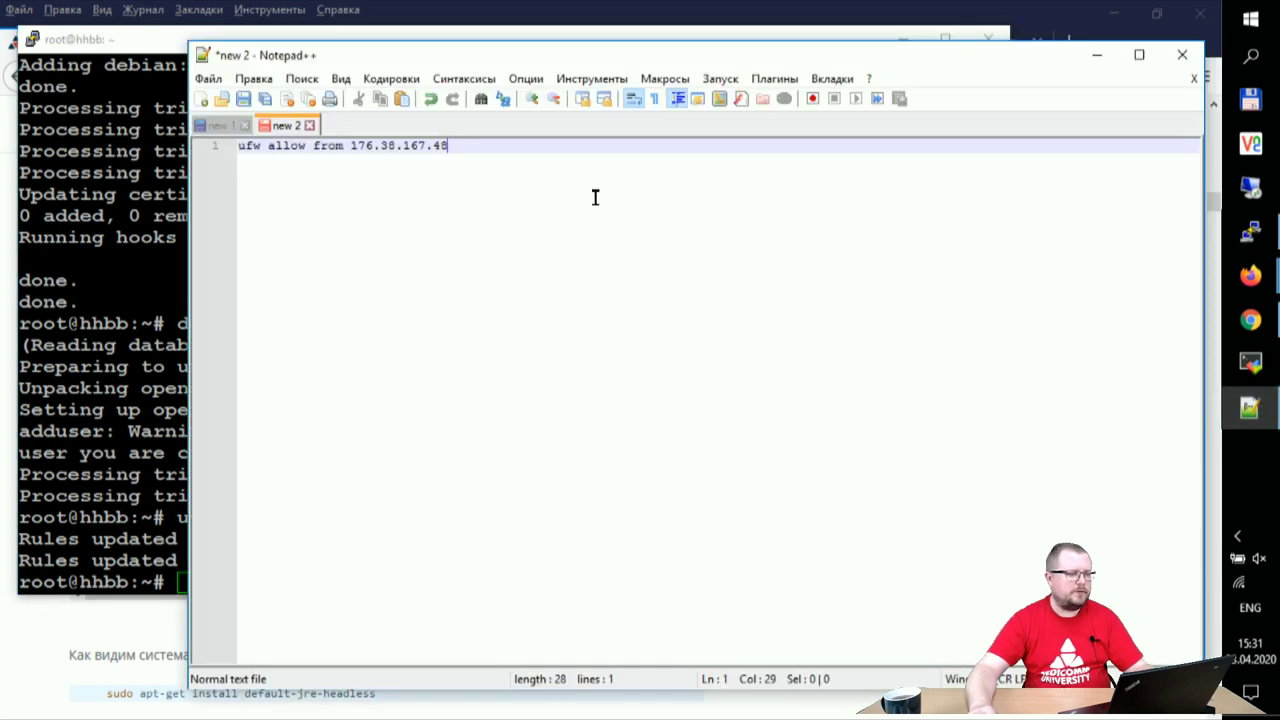
left_click_drag(457, 145, 190, 143)
key("super+c")
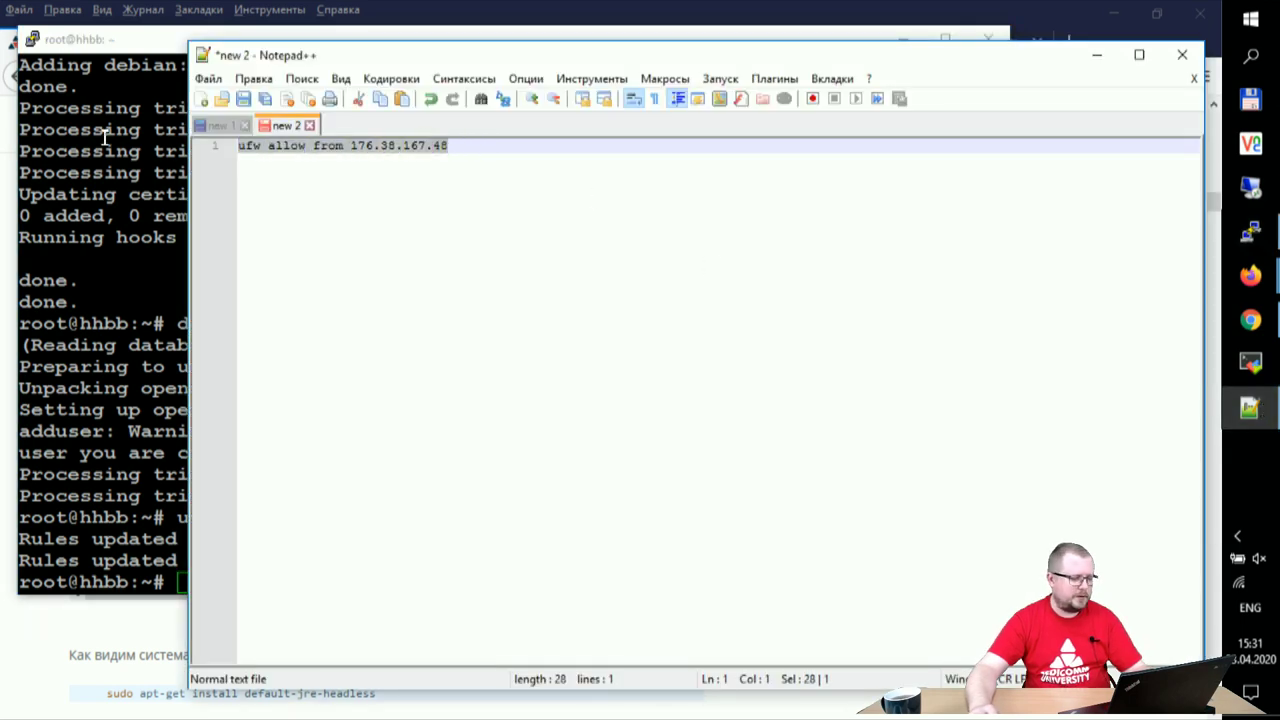
left_click(73, 203)
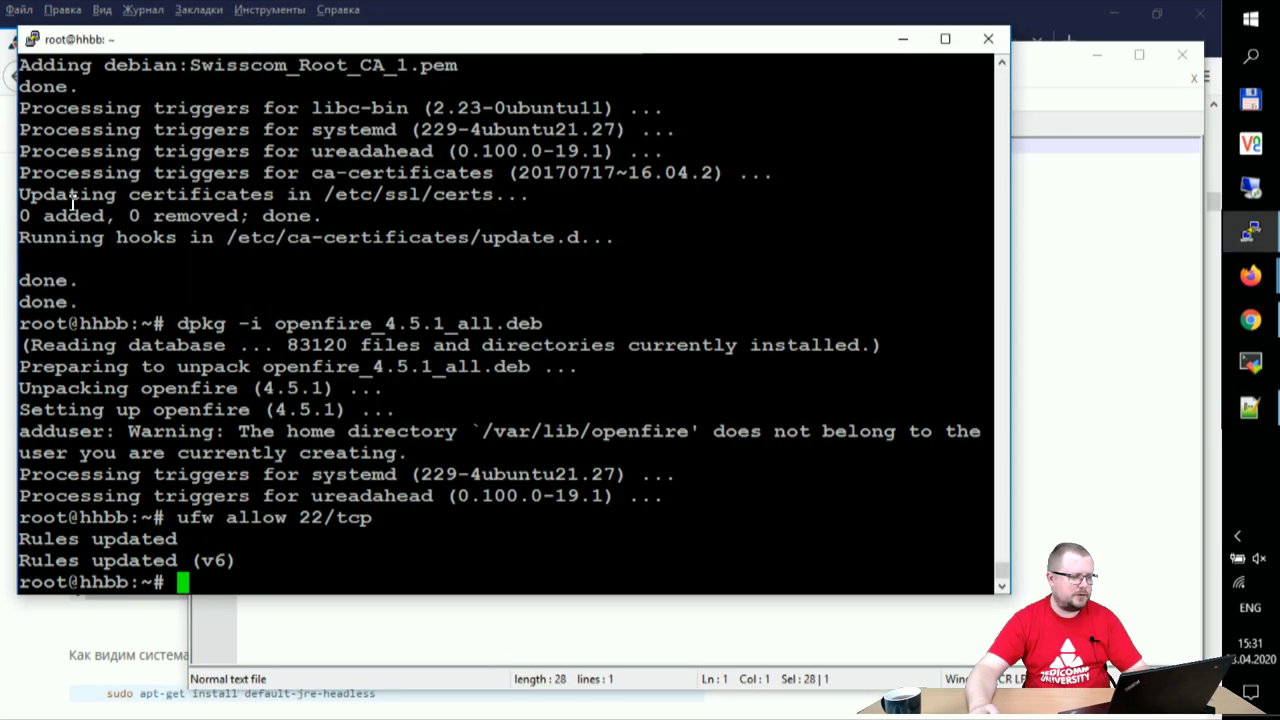
right_click(385, 297)
key("Return")
- Enable the ufw firewall with 'ufw enable', confirming past the SSH connection warning
type("enable")
key("Return")
key("Up")
key("Left")
key("Left")
key("Left")
key("Left")
key("Left")
key("Left")
type("ufw")
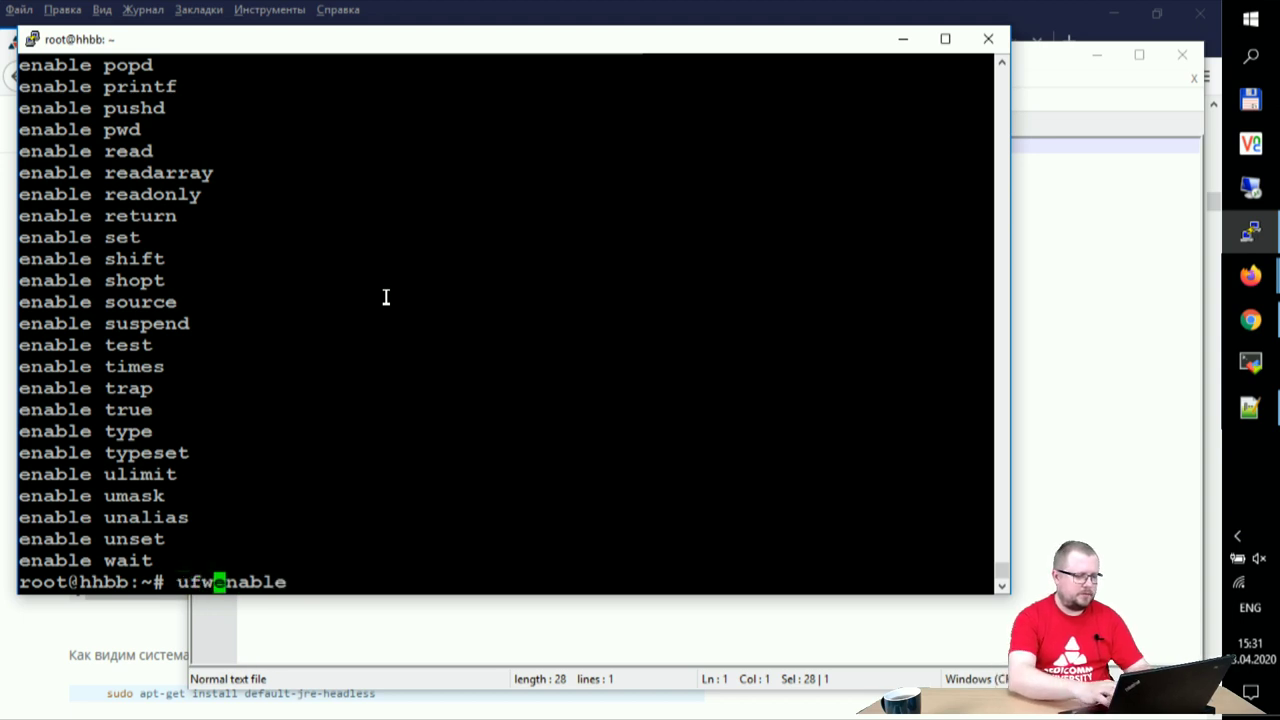
key("Return")
type("y")
key("Return")
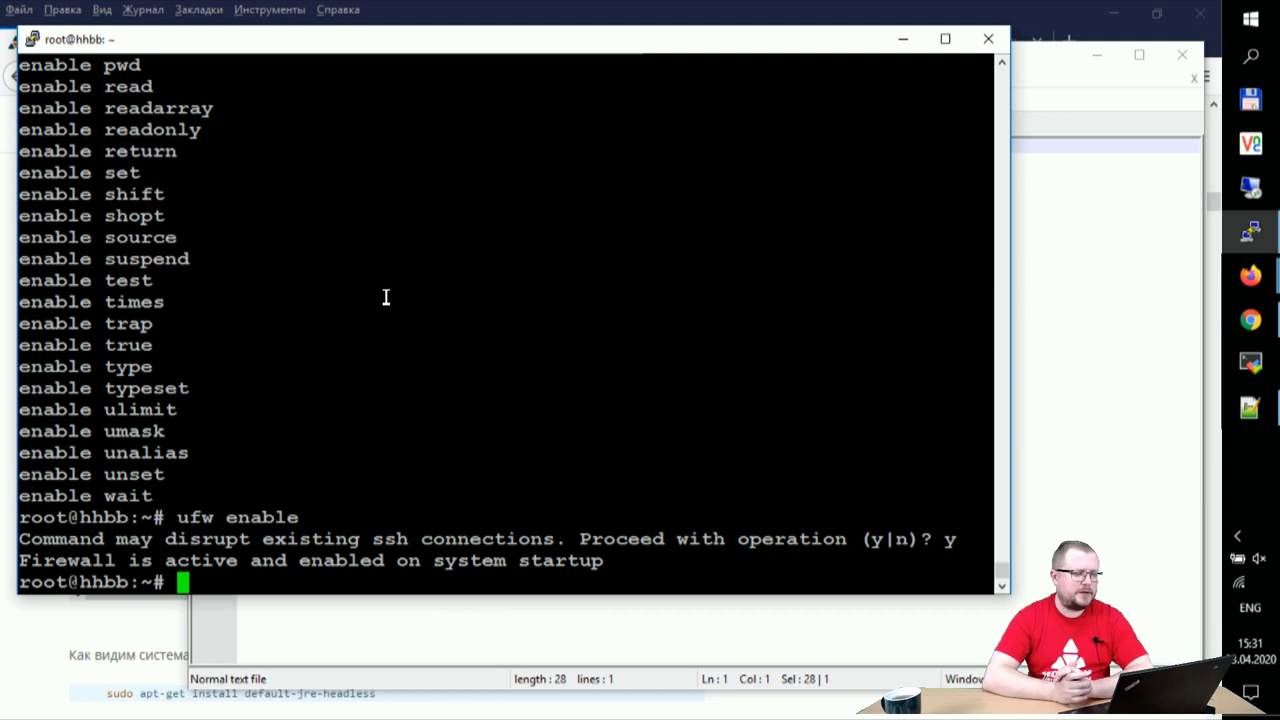
key("Return")
key("Return")
key("Return")
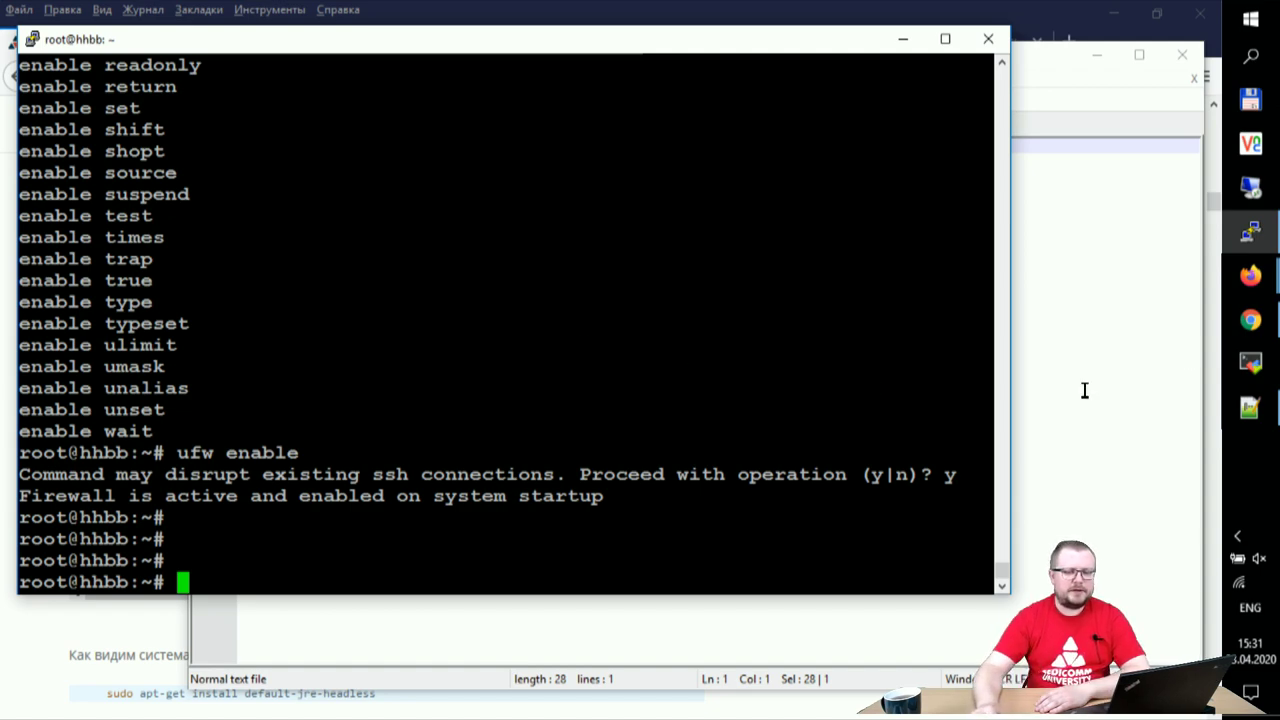
left_click(1250, 320)
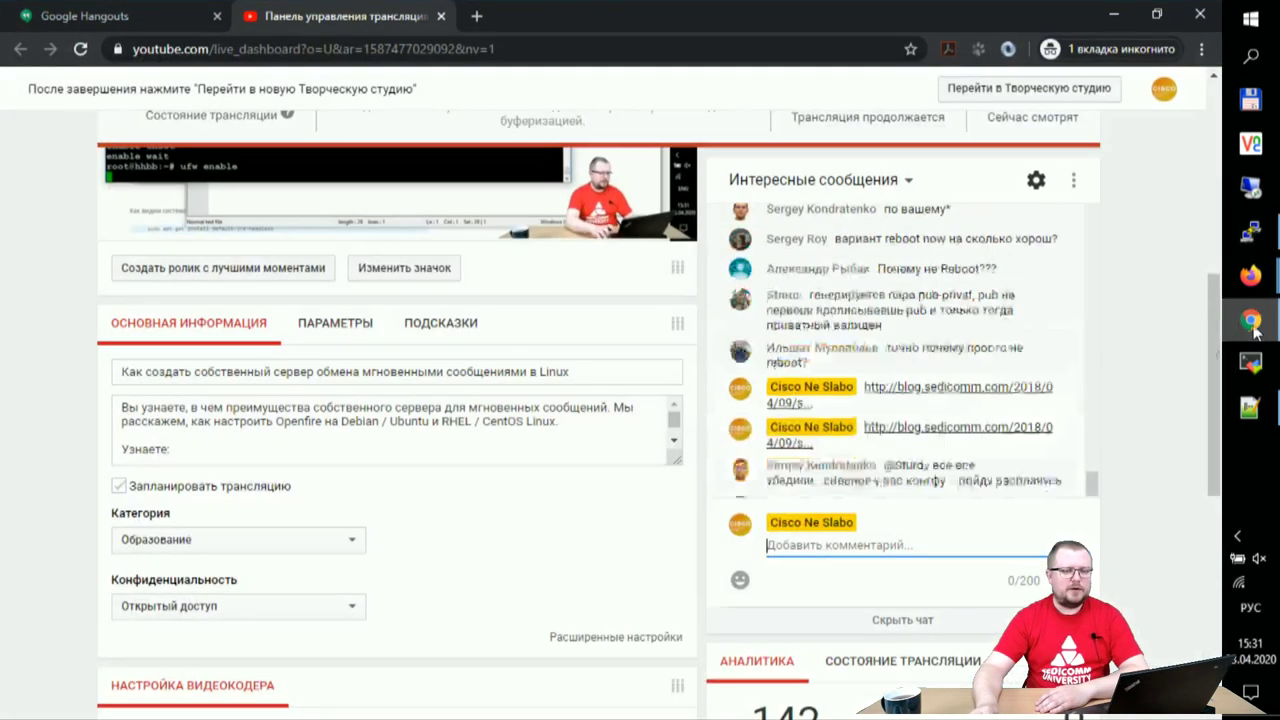
- Switch the keyboard to English and load hhbb.me:9090 in a new incognito tab
left_click(476, 16)
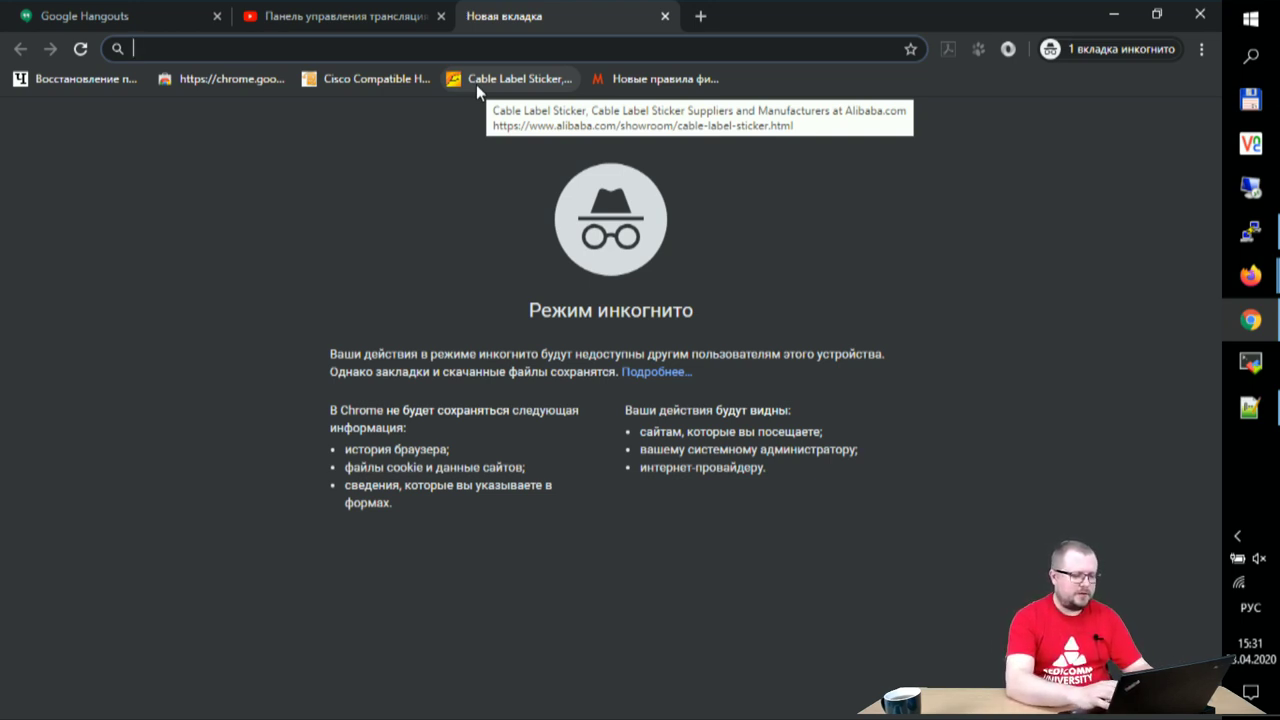
type("р")
key("BackSpace")
key("alt+shift")
type("hhbb.me:")
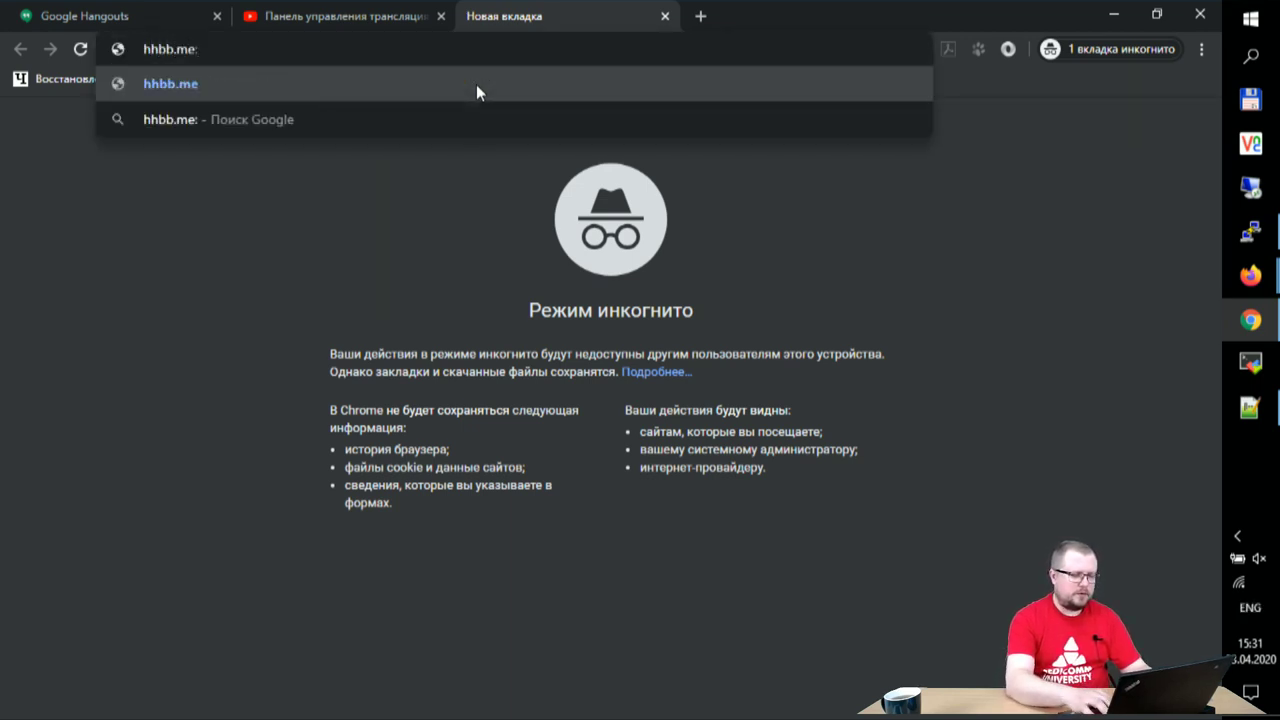
type("9090")
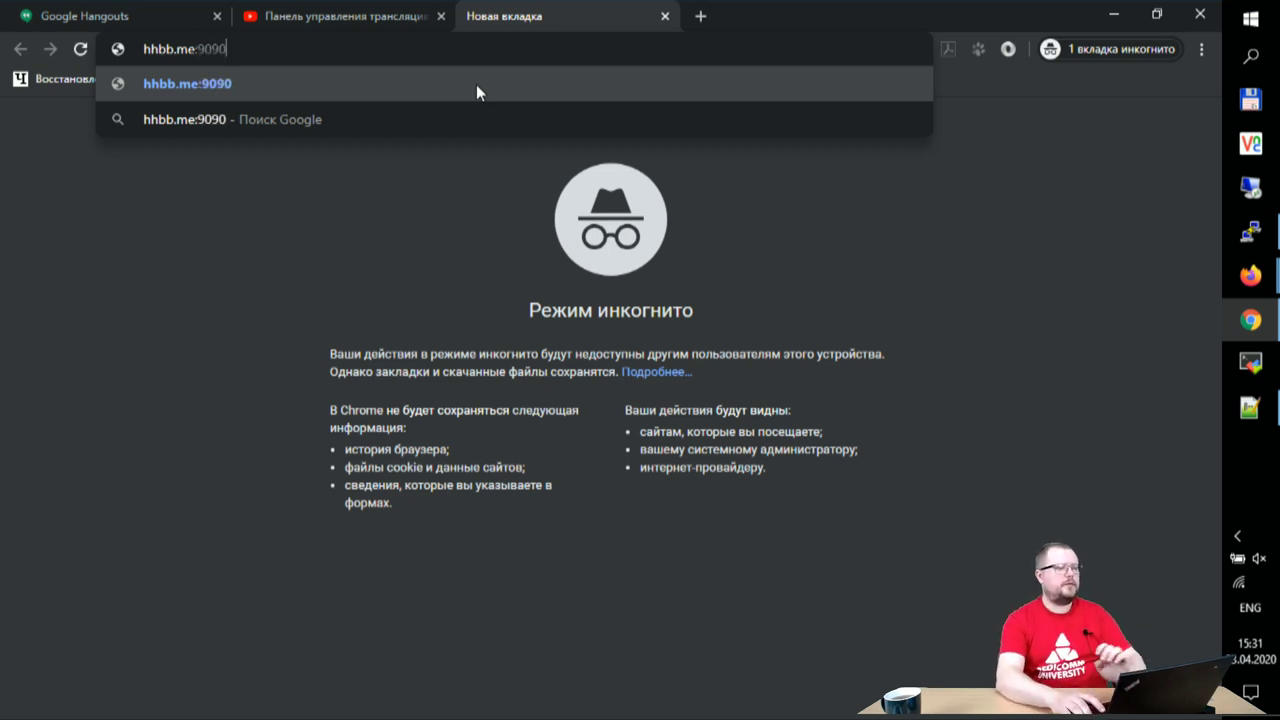
key("Return")
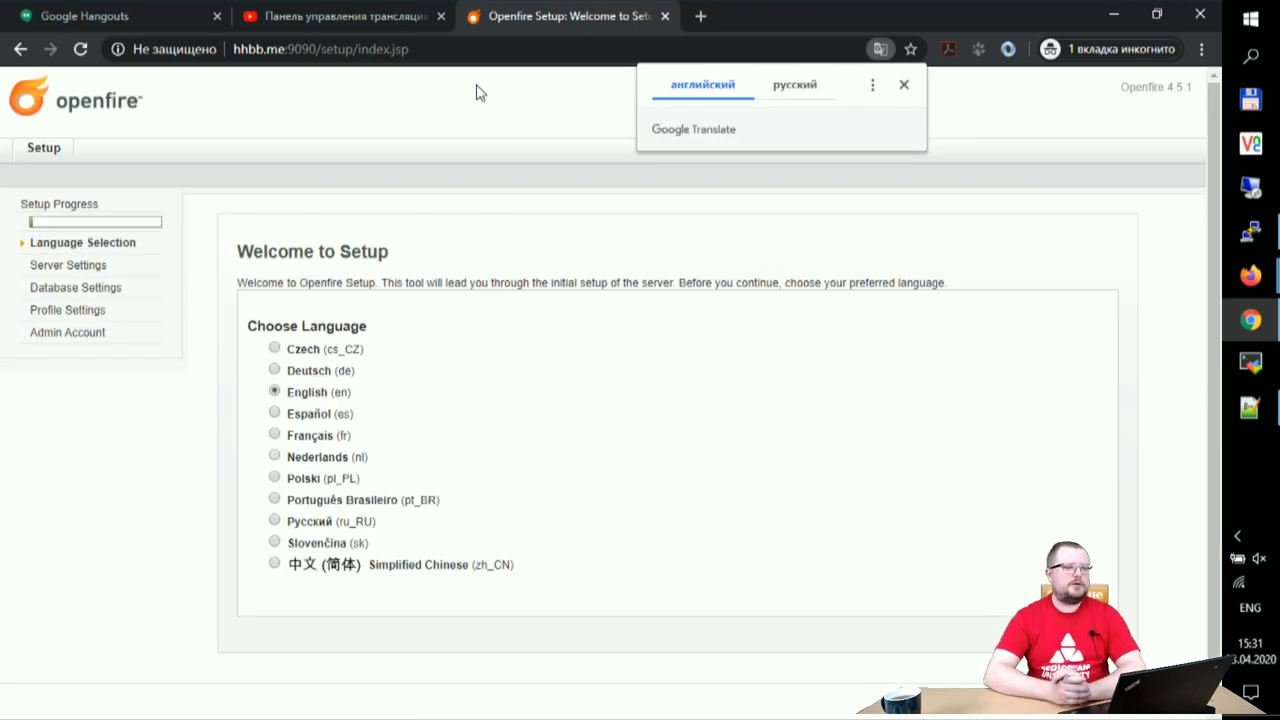
- Dismiss the translate offer and continue with English (en) as the setup language
left_click(476, 92)
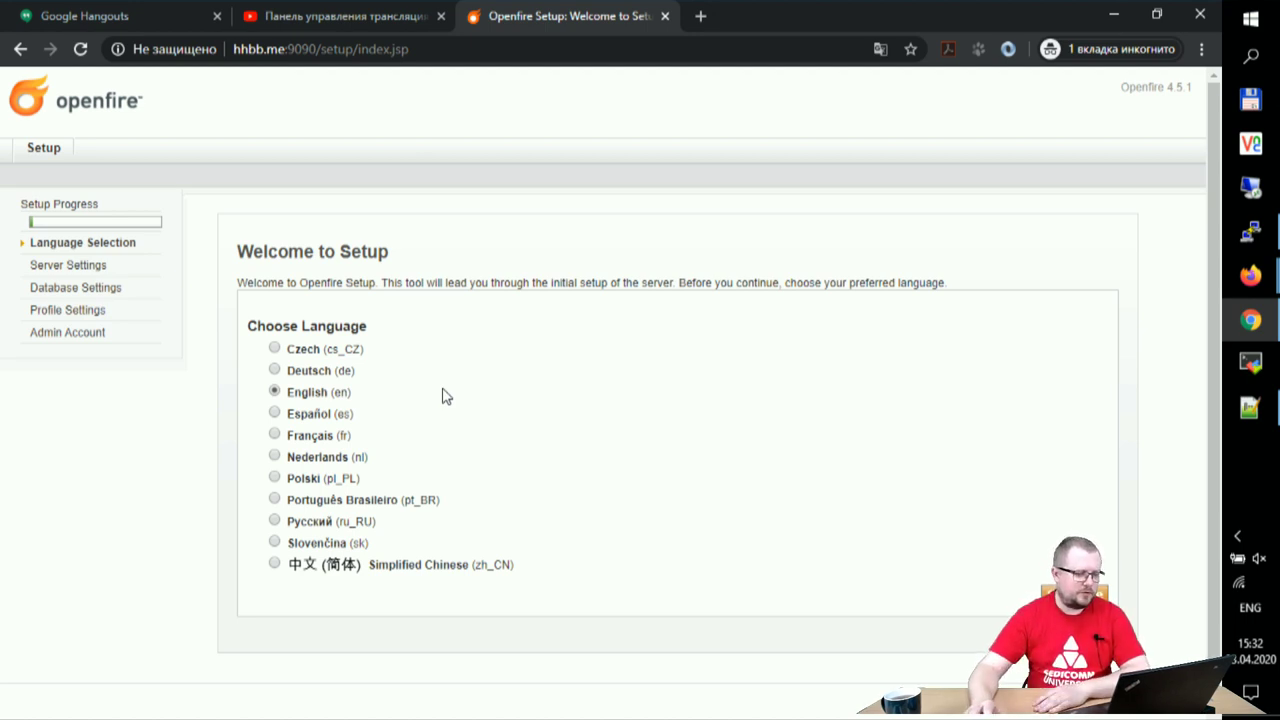
left_click(1030, 592)
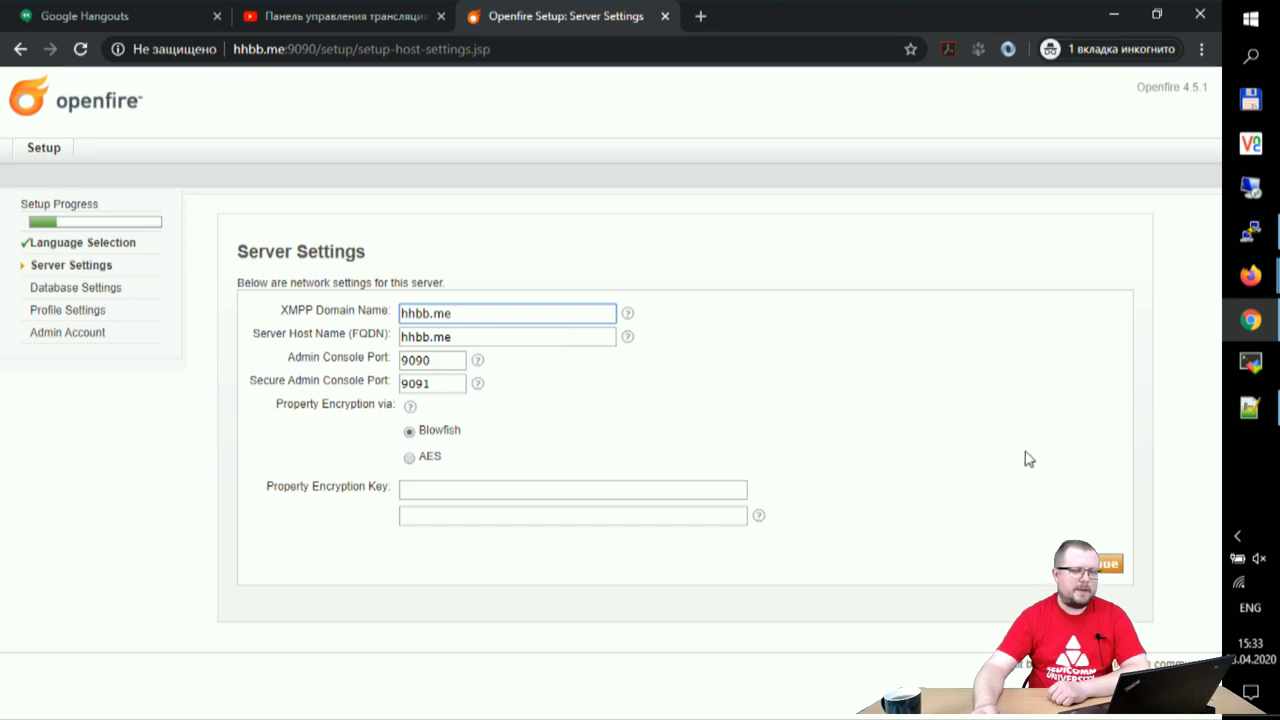
- Accept domain hhbb.me with ports 9090/9091, then keep the Embedded Database
left_click(1090, 563)
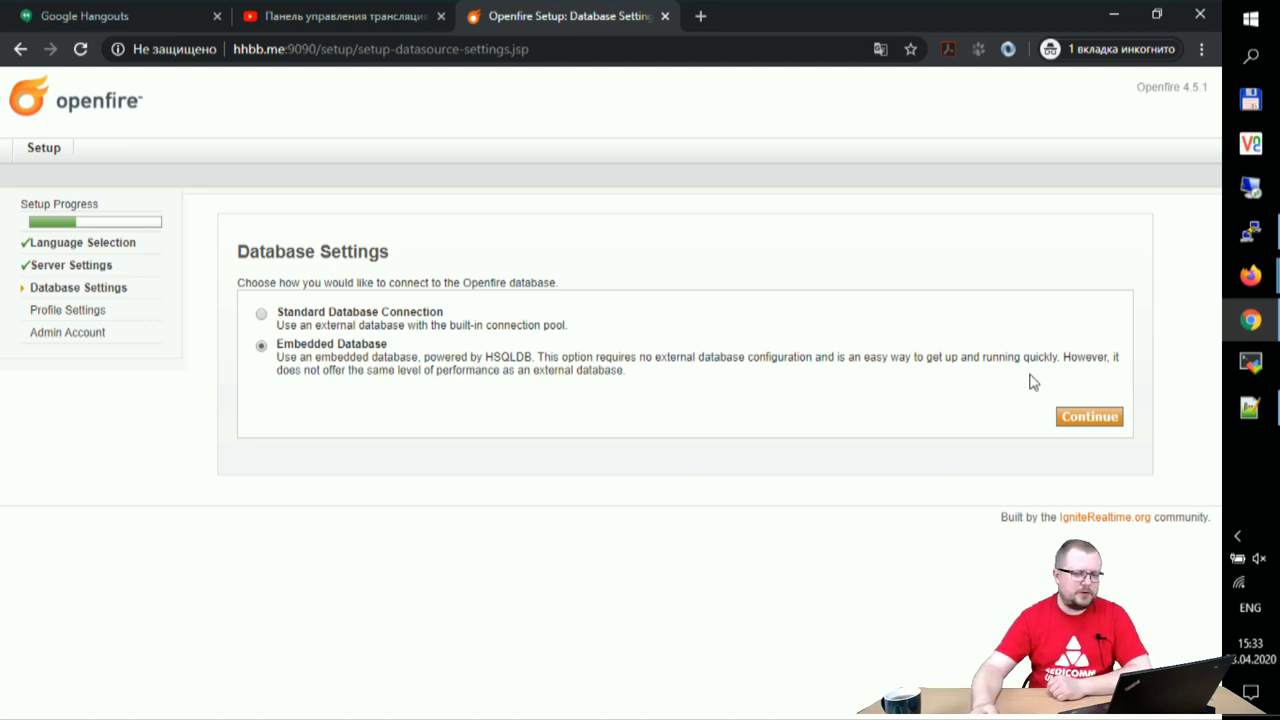
left_click(1097, 418)
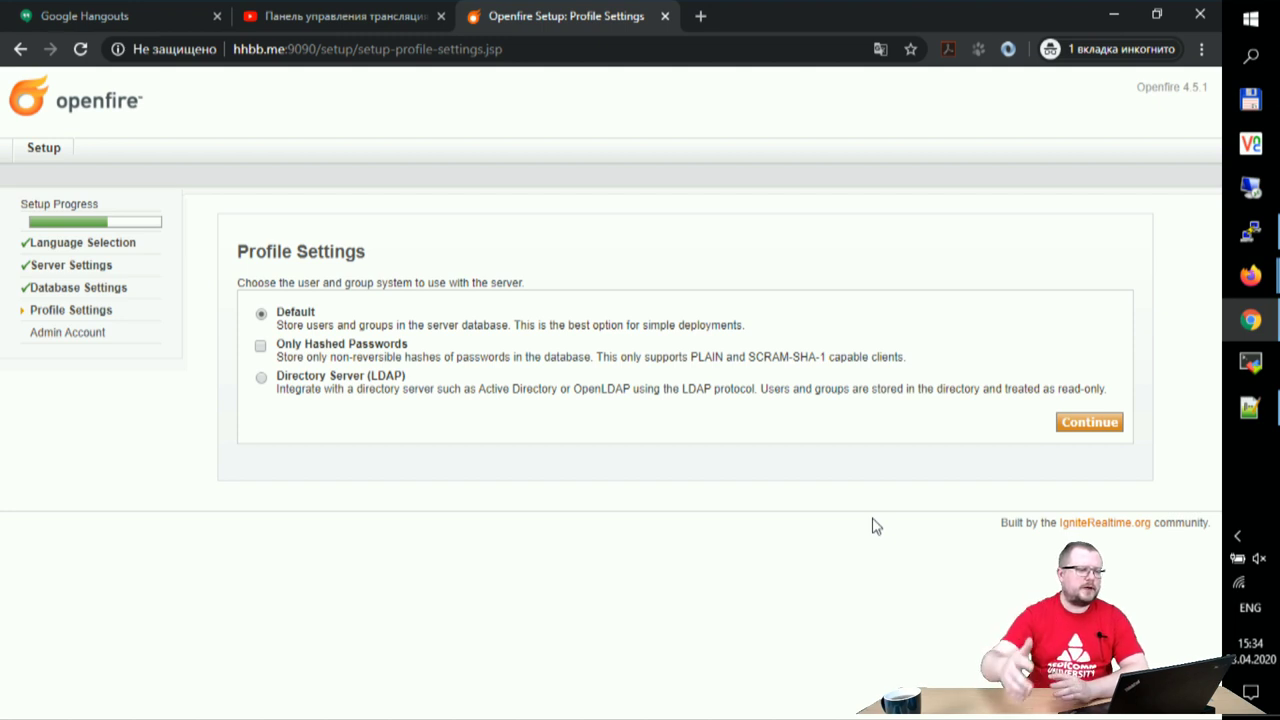
- Keep the default user store and change the admin e-mail address to the hhbb.me domain
left_click(1090, 424)
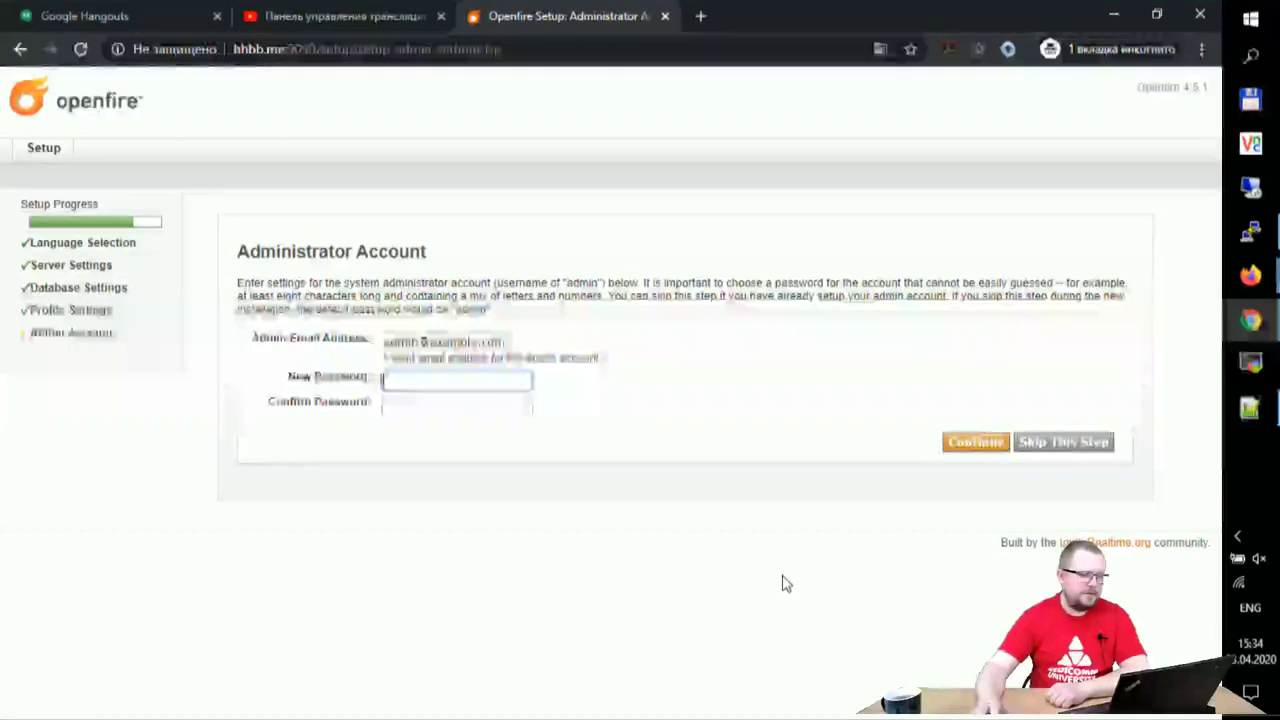
left_click(541, 343)
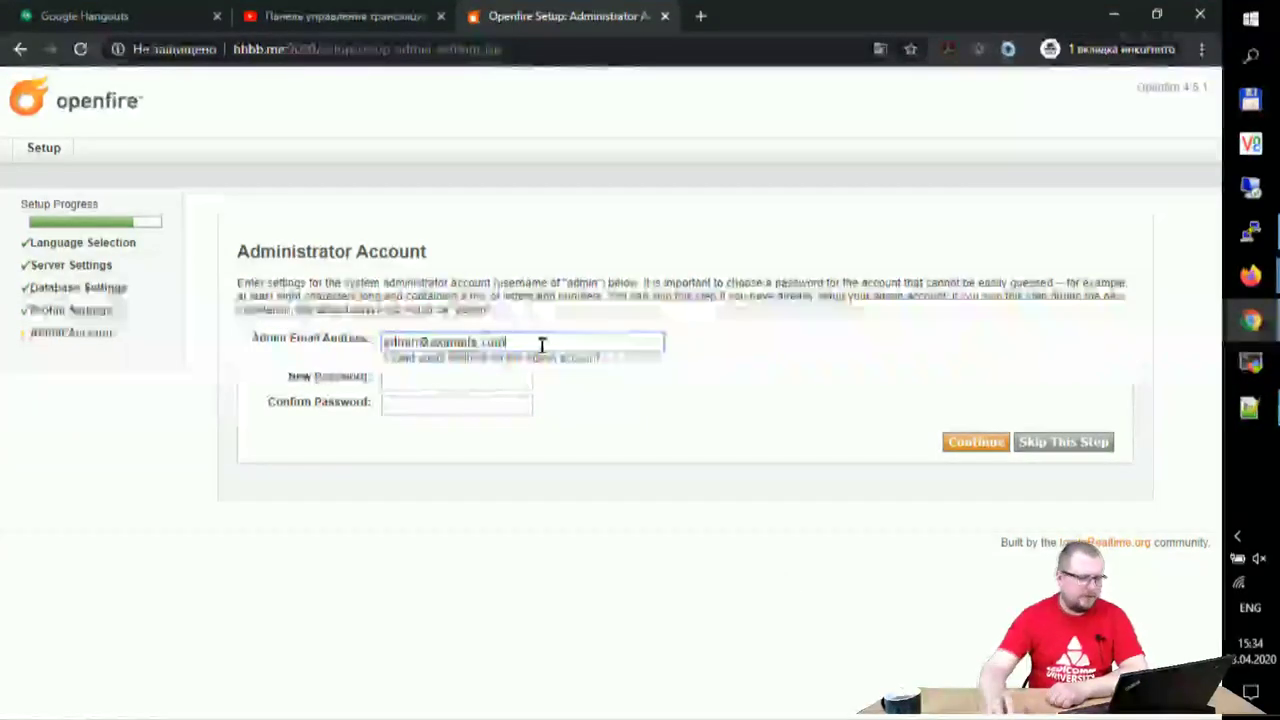
key("BackSpace")
key("BackSpace")
key("BackSpace")
key("BackSpace")
key("BackSpace")
key("BackSpace")
key("BackSpace")
key("BackSpace")
key("BackSpace")
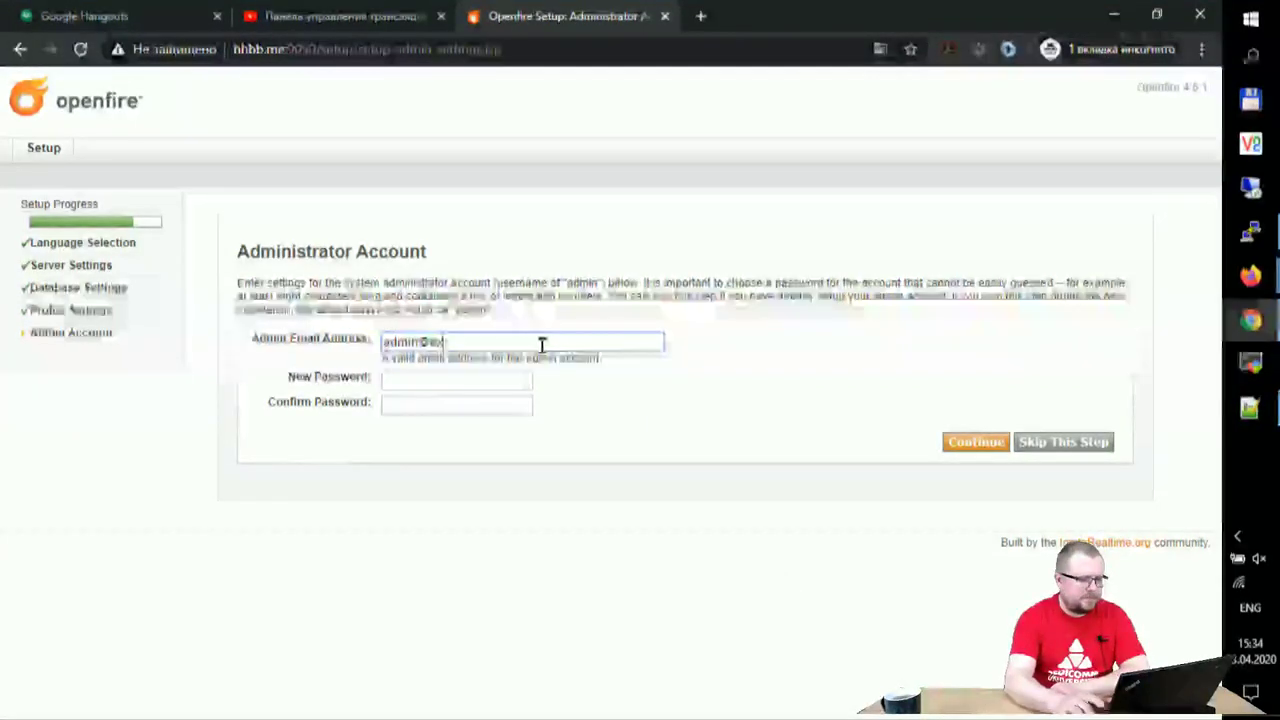
key("BackSpace")
type("hh")
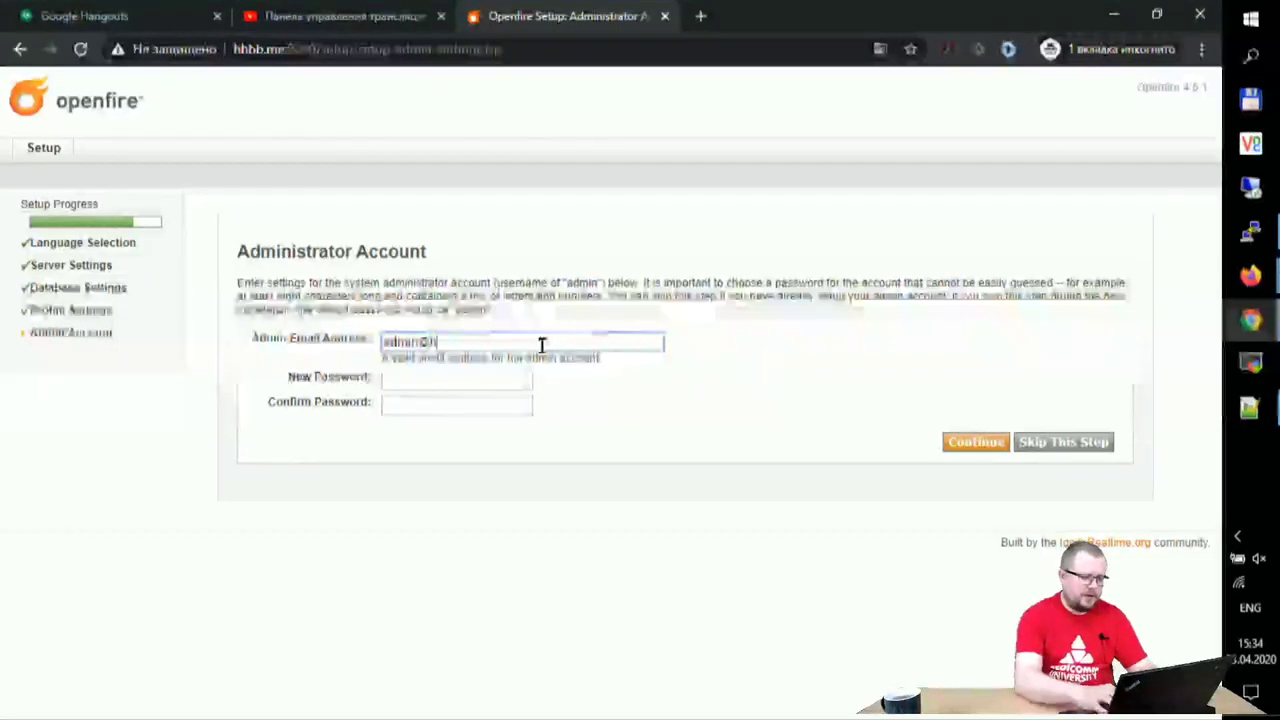
type("bb.me")
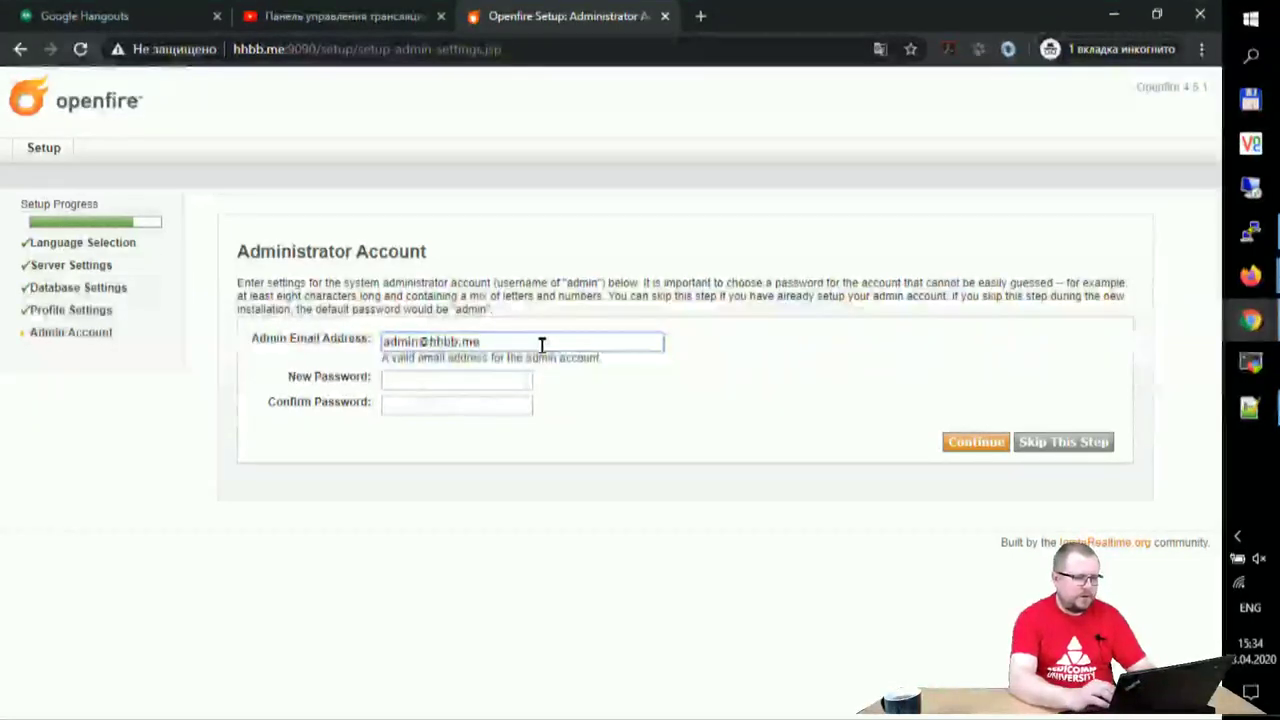
- Enter and confirm the admin account password, then finish the setup
key("Tab")
type("123456")
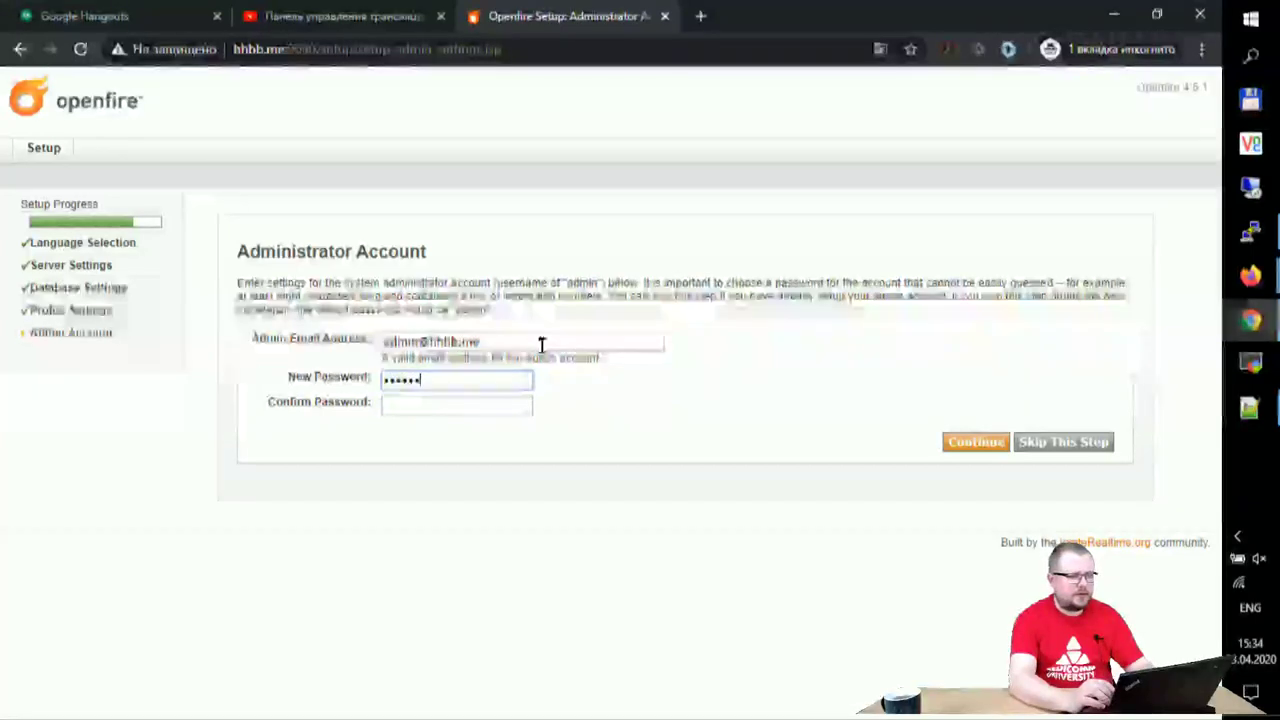
key("Tab")
type("12345")
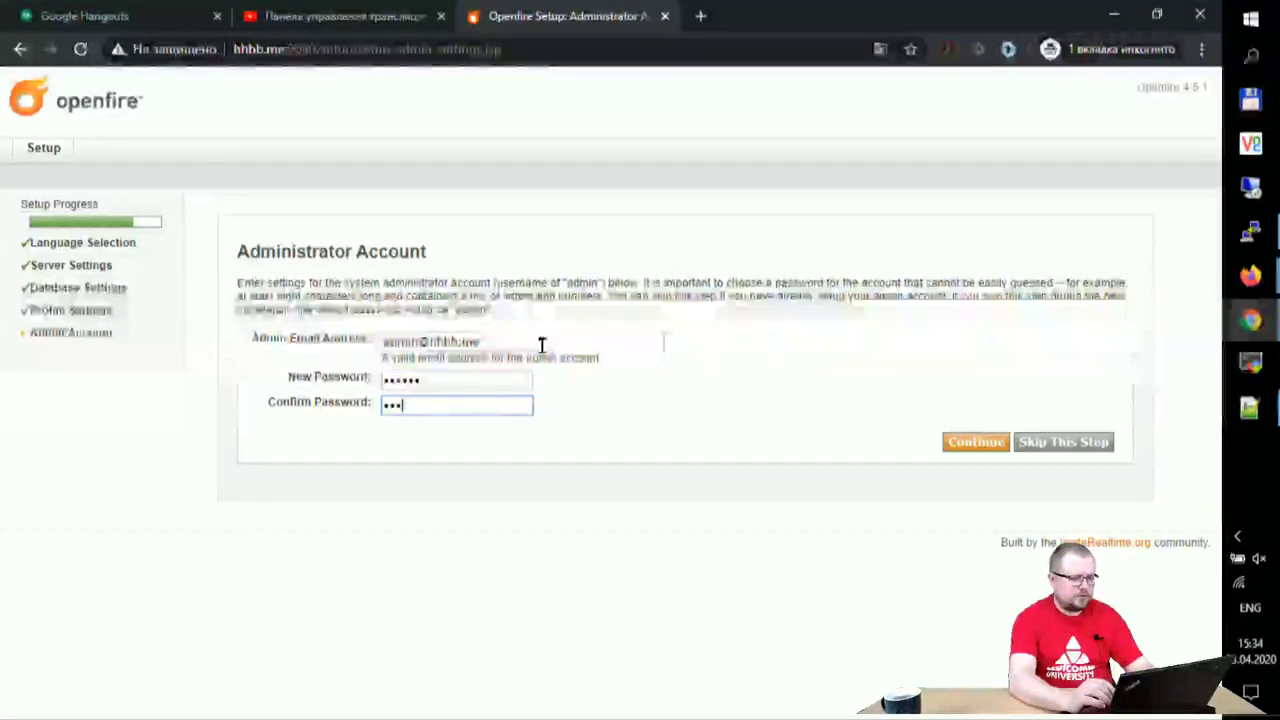
type("6")
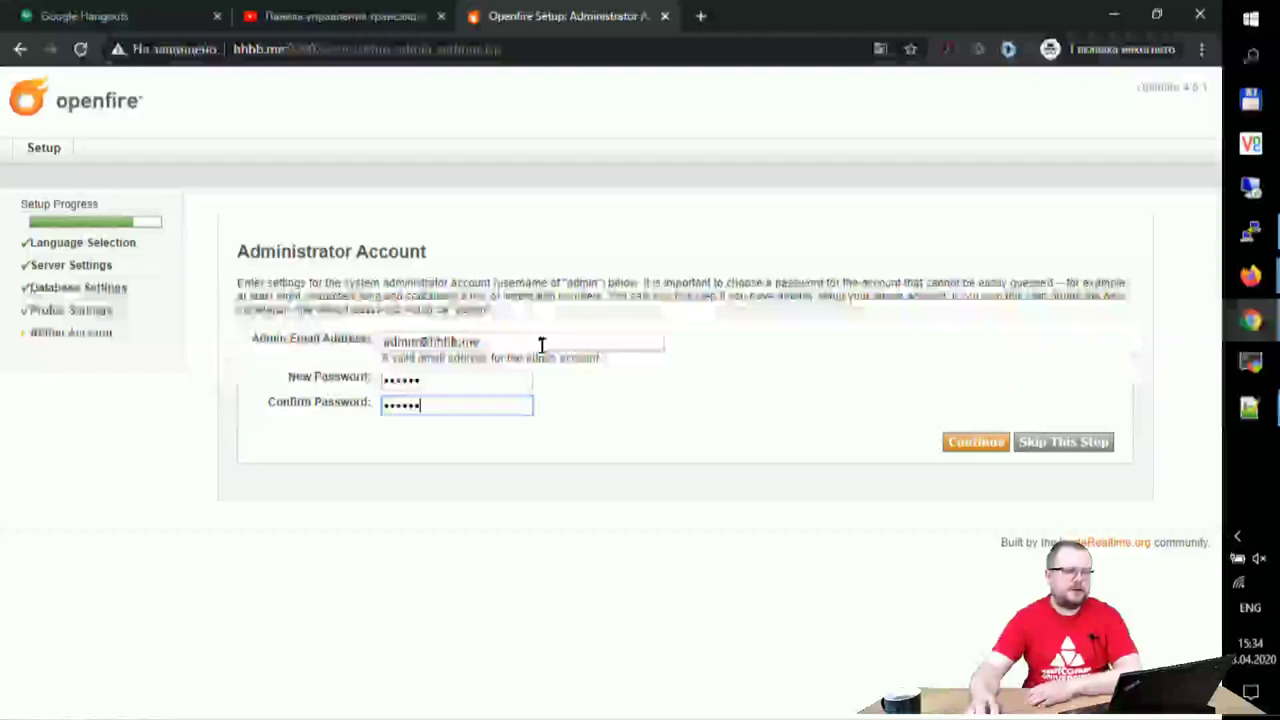
left_click(958, 443)
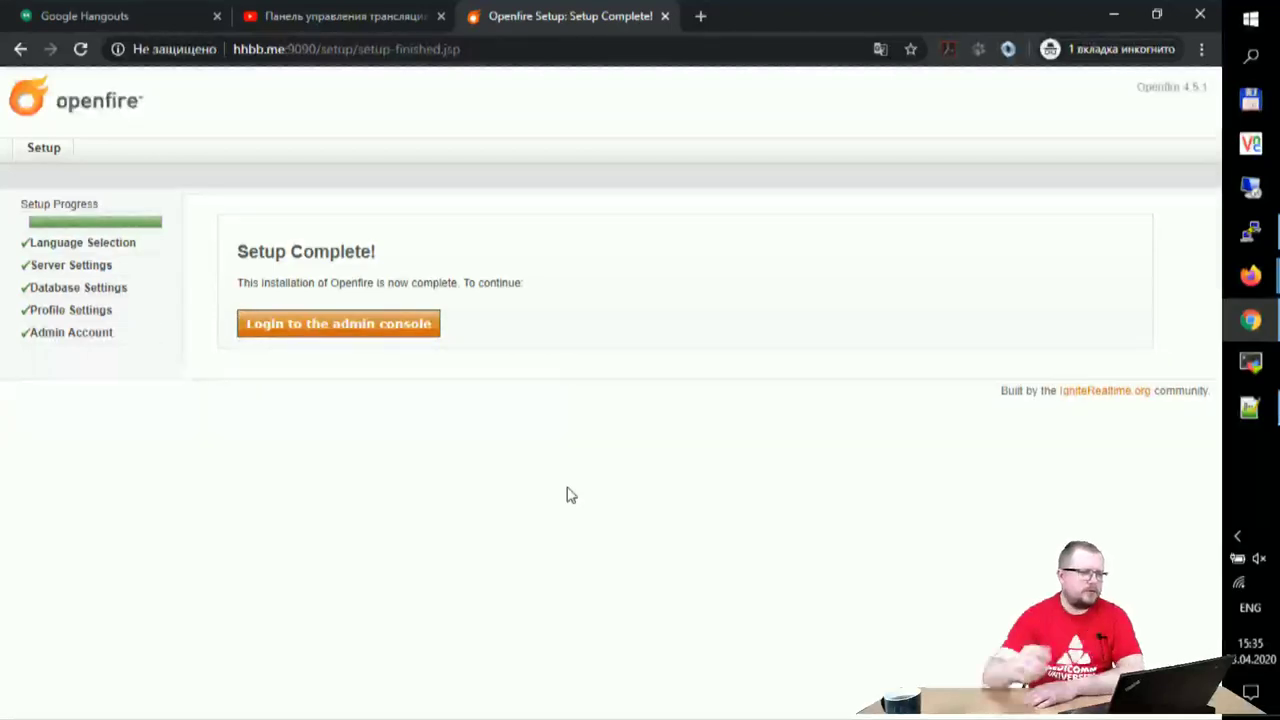
- Log in to the Openfire admin console as admin with the account password
left_click(390, 327)
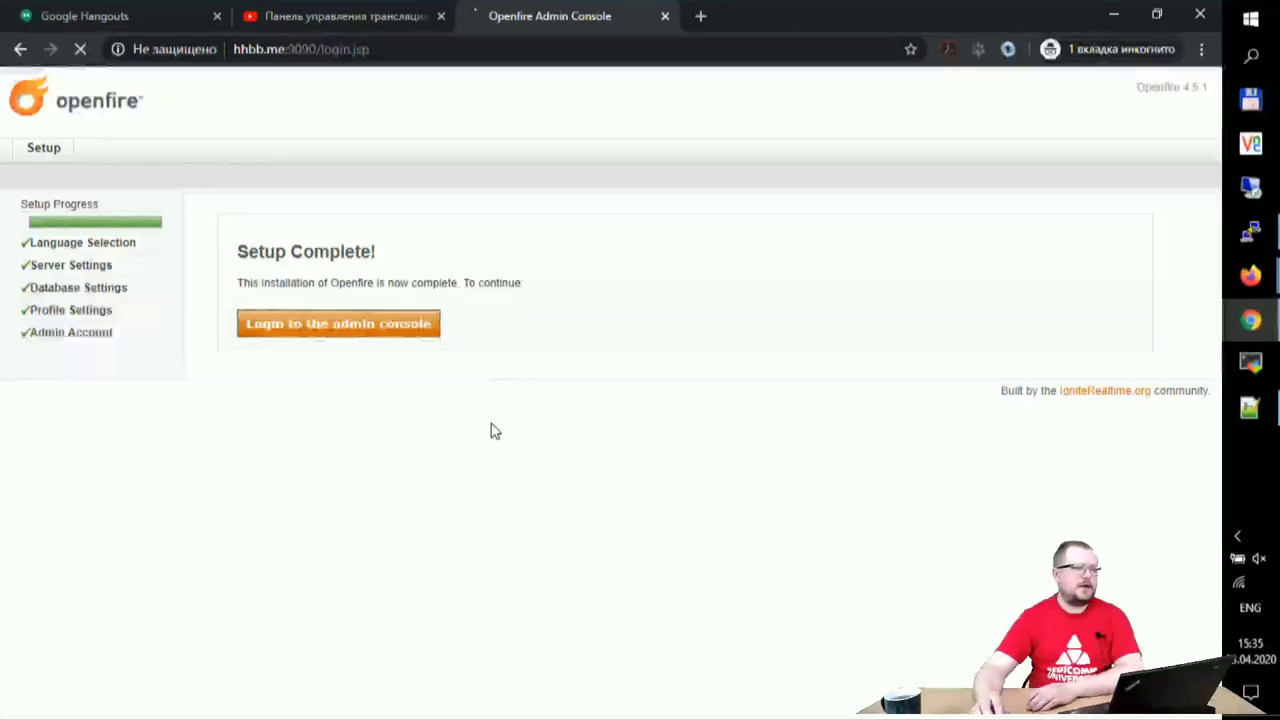
type("adm")
type("admin1")
key("Return")
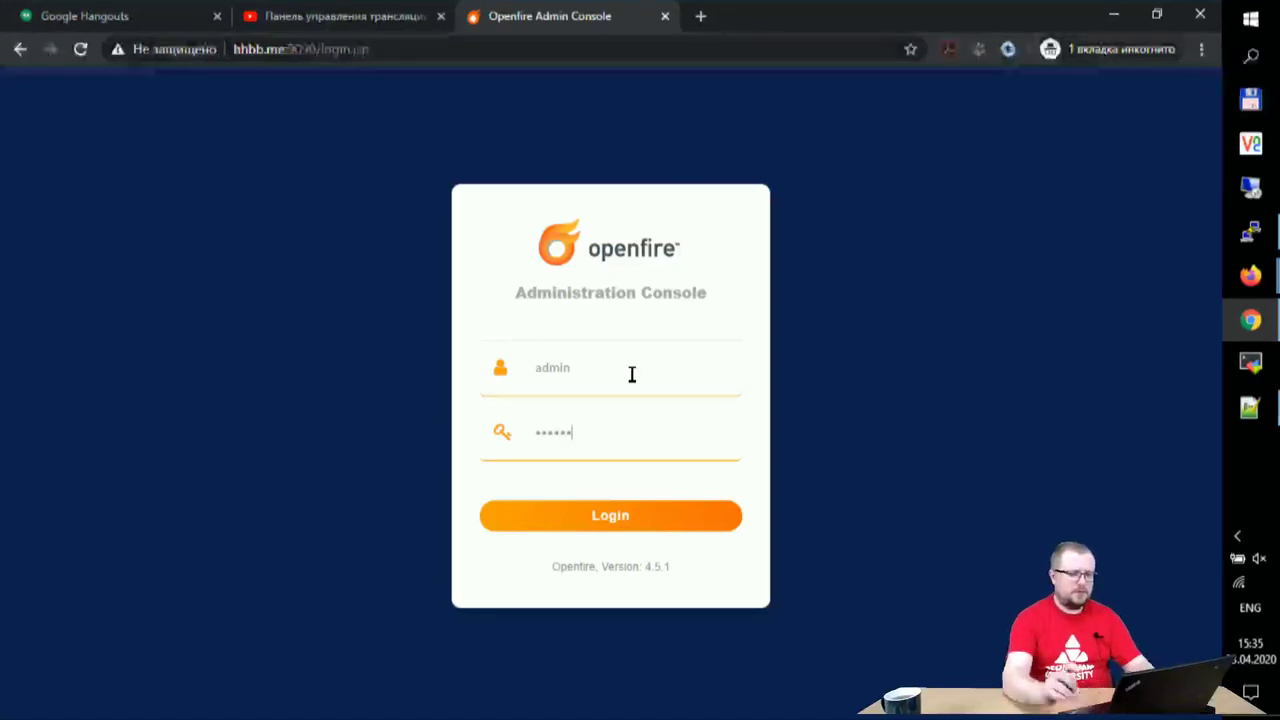
left_click(614, 517)
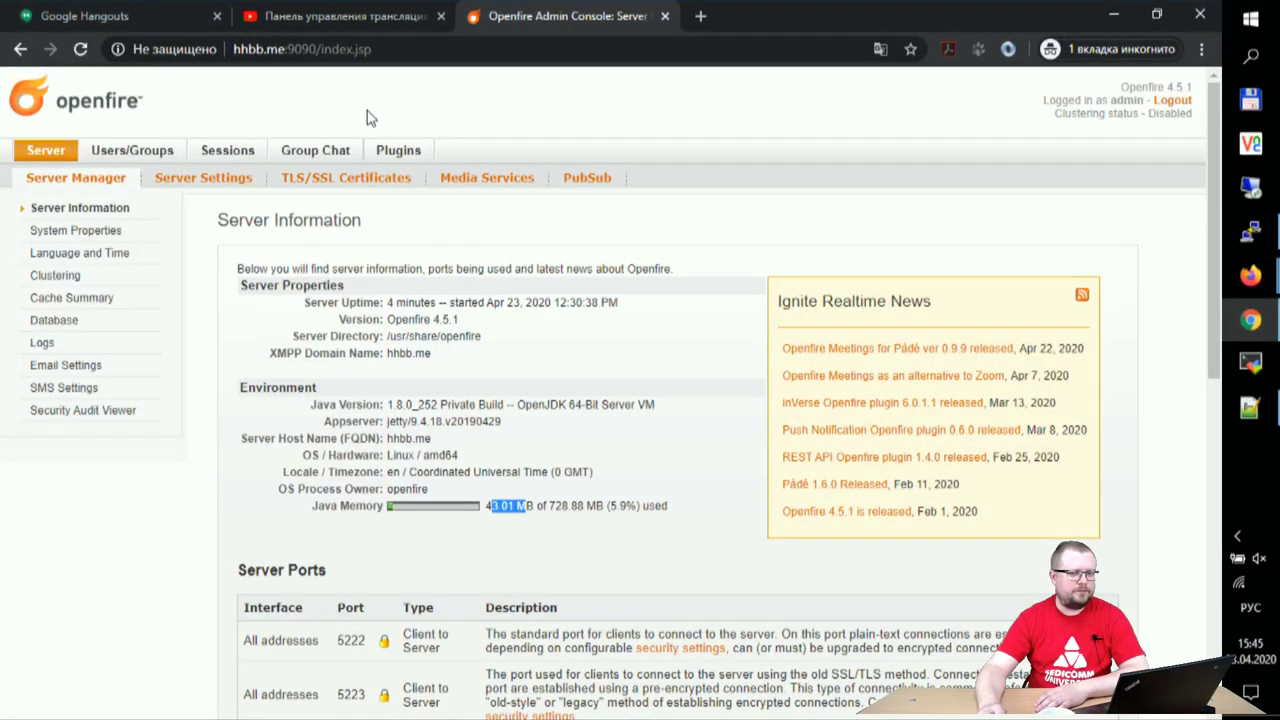
- Review the Users/Groups, Sessions and Plugins pages
left_click(138, 152)
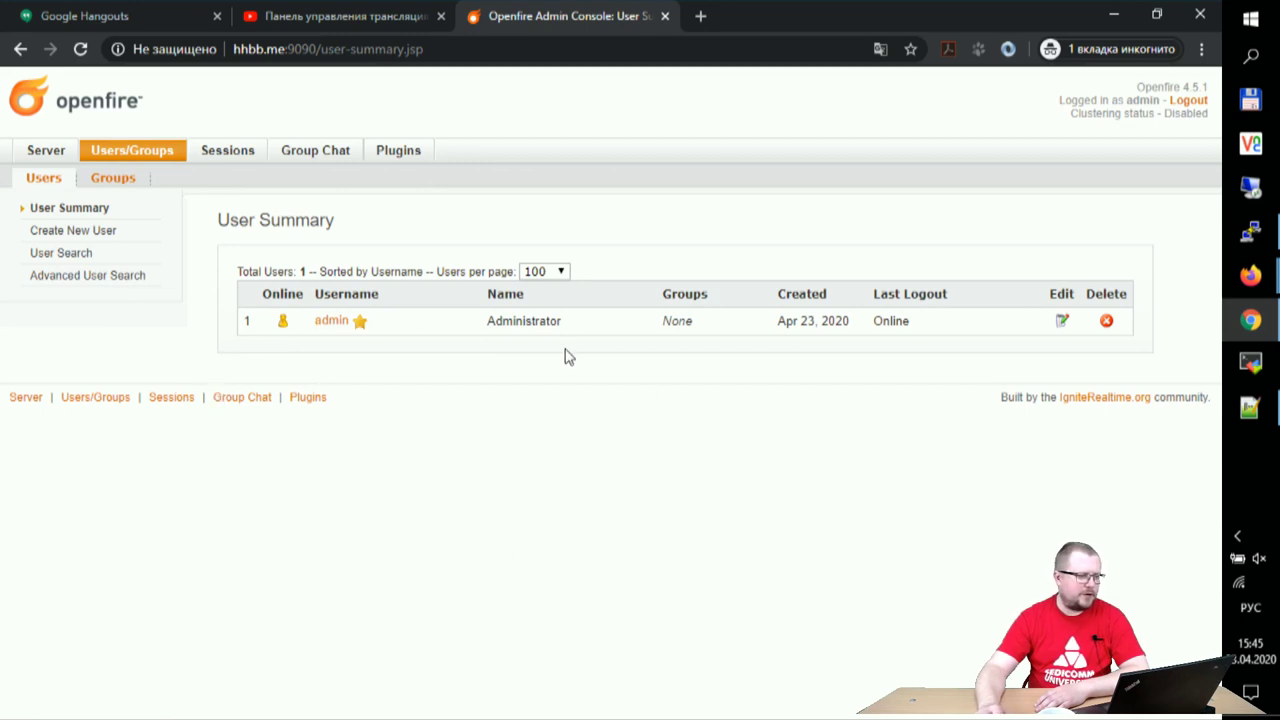
left_click(233, 157)
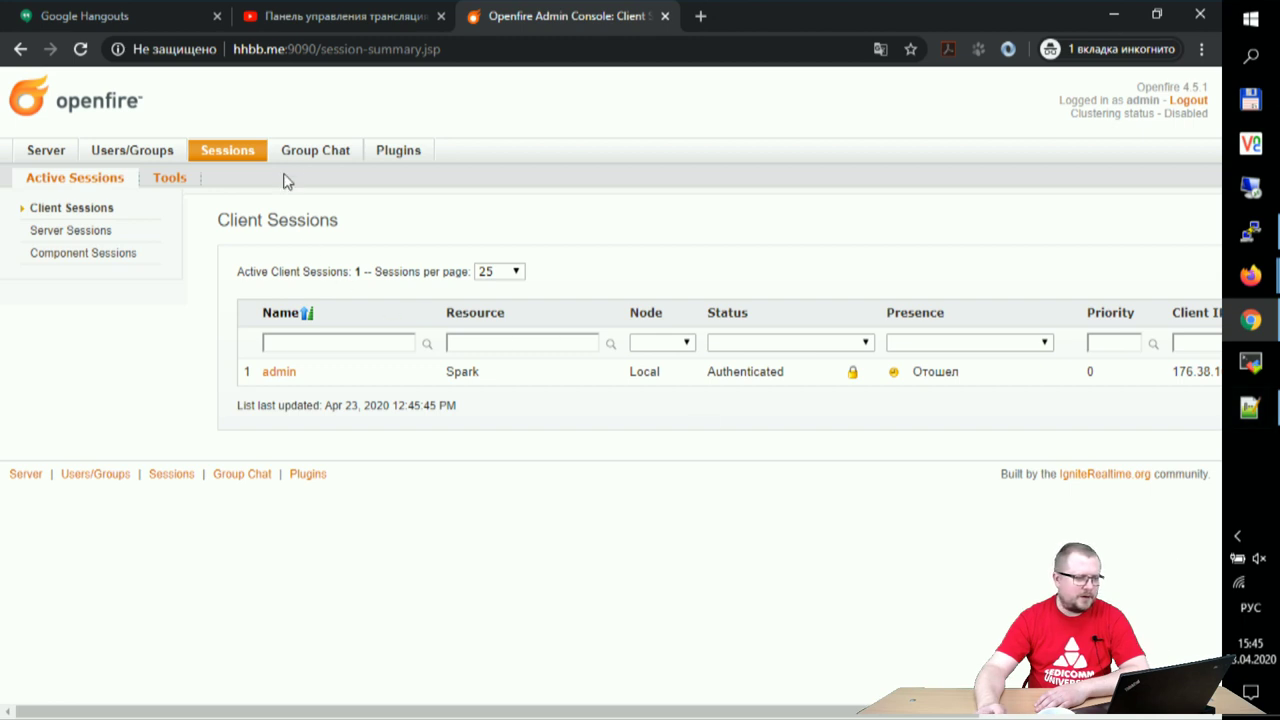
left_click(391, 158)
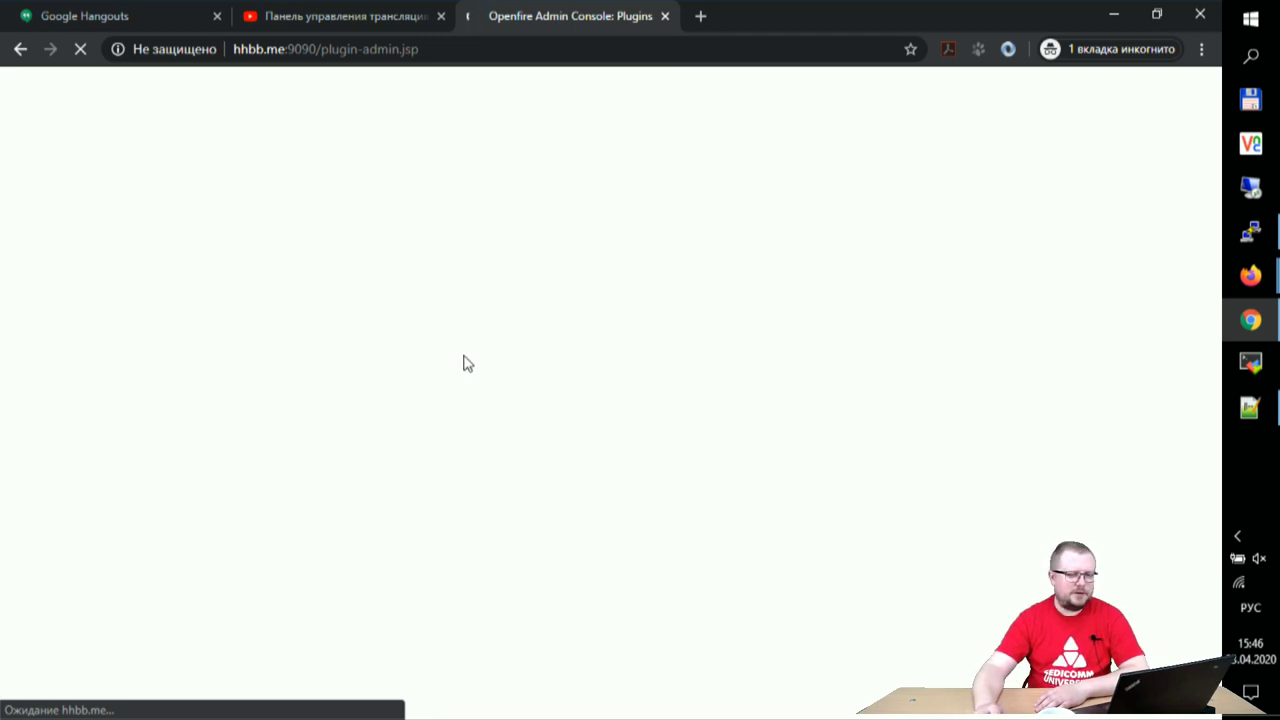
- Return to the admin console home at hhbb.me:9090 and minimize the browser
mouse_move(1275, 235)
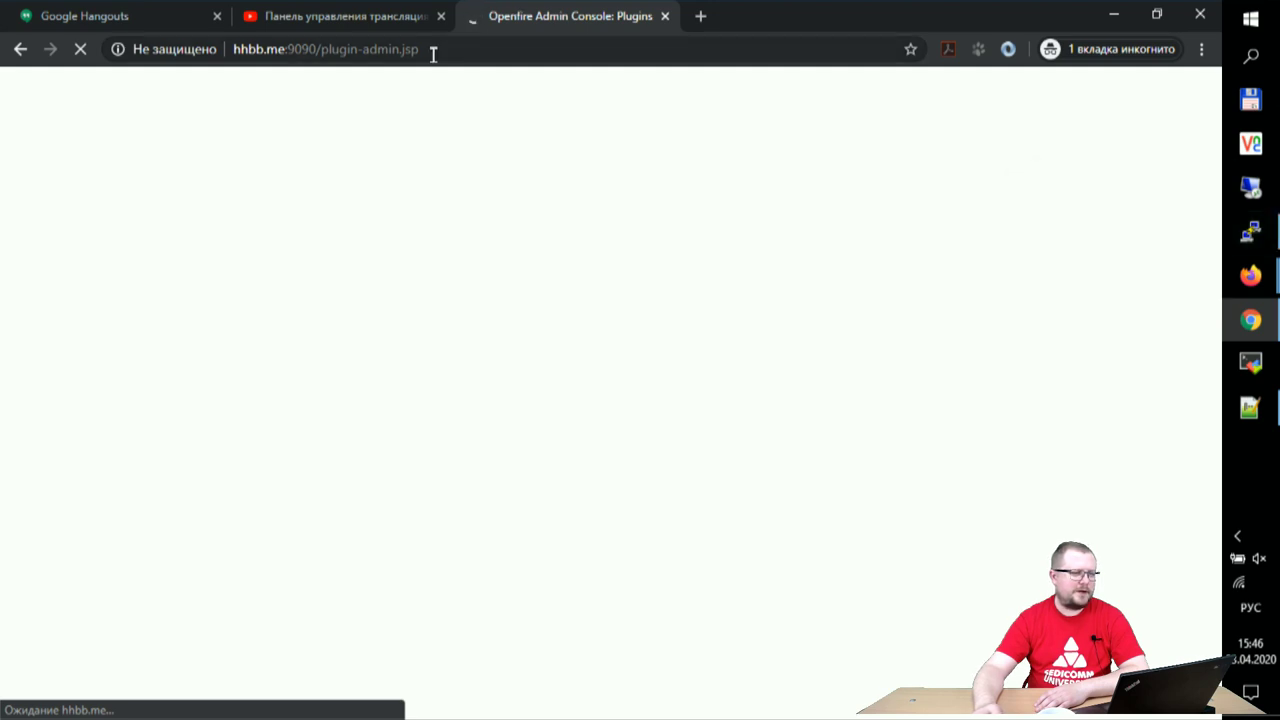
left_click_drag(420, 50, 320, 49)
key("BackSpace")
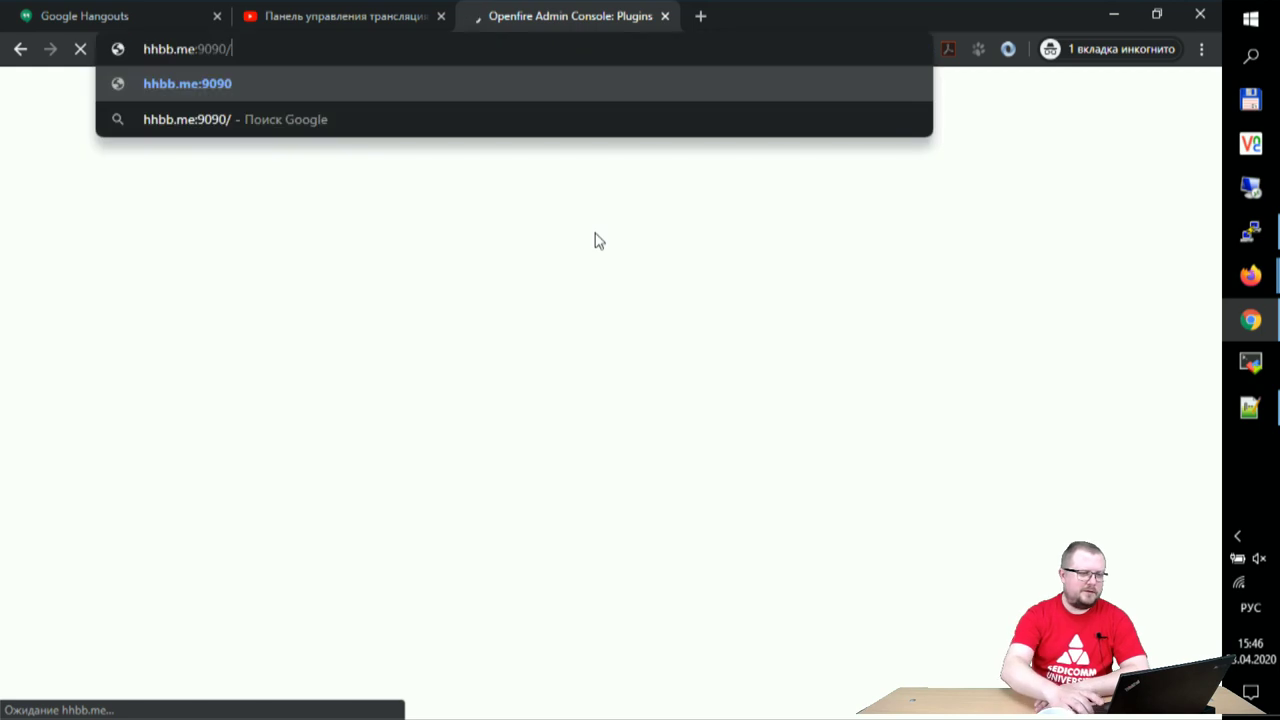
key("Return")
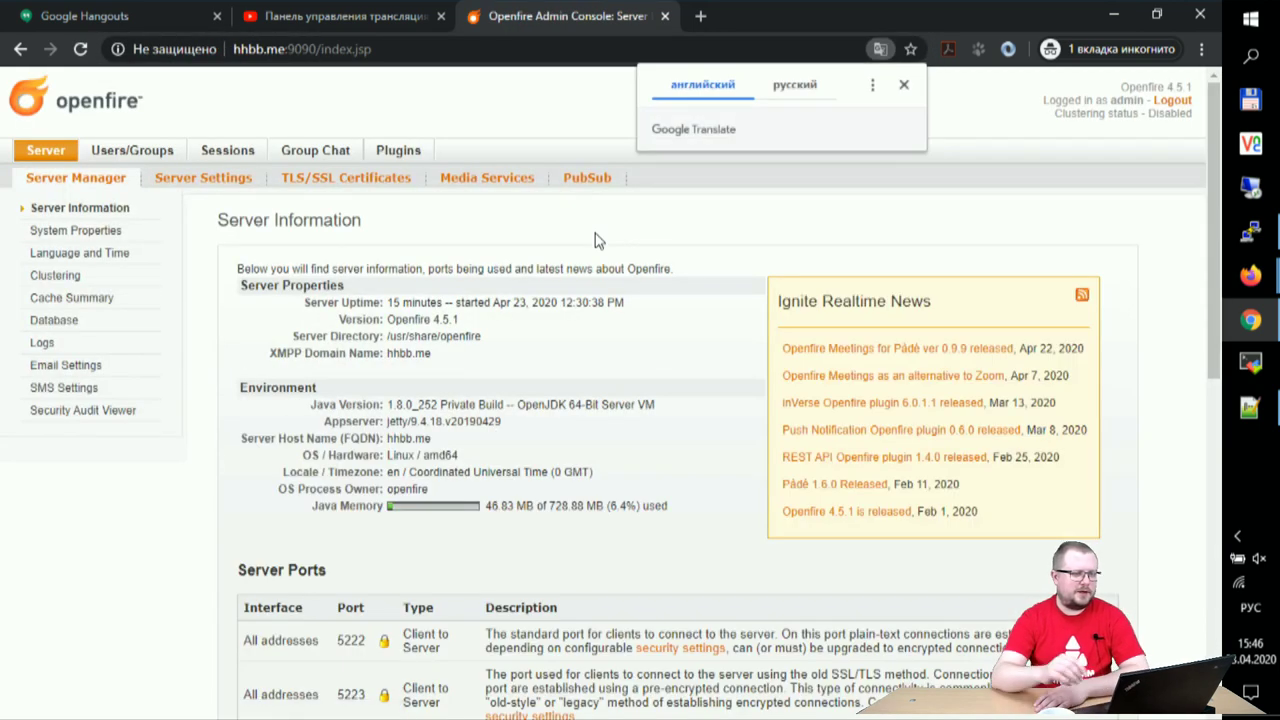
left_click(904, 85)
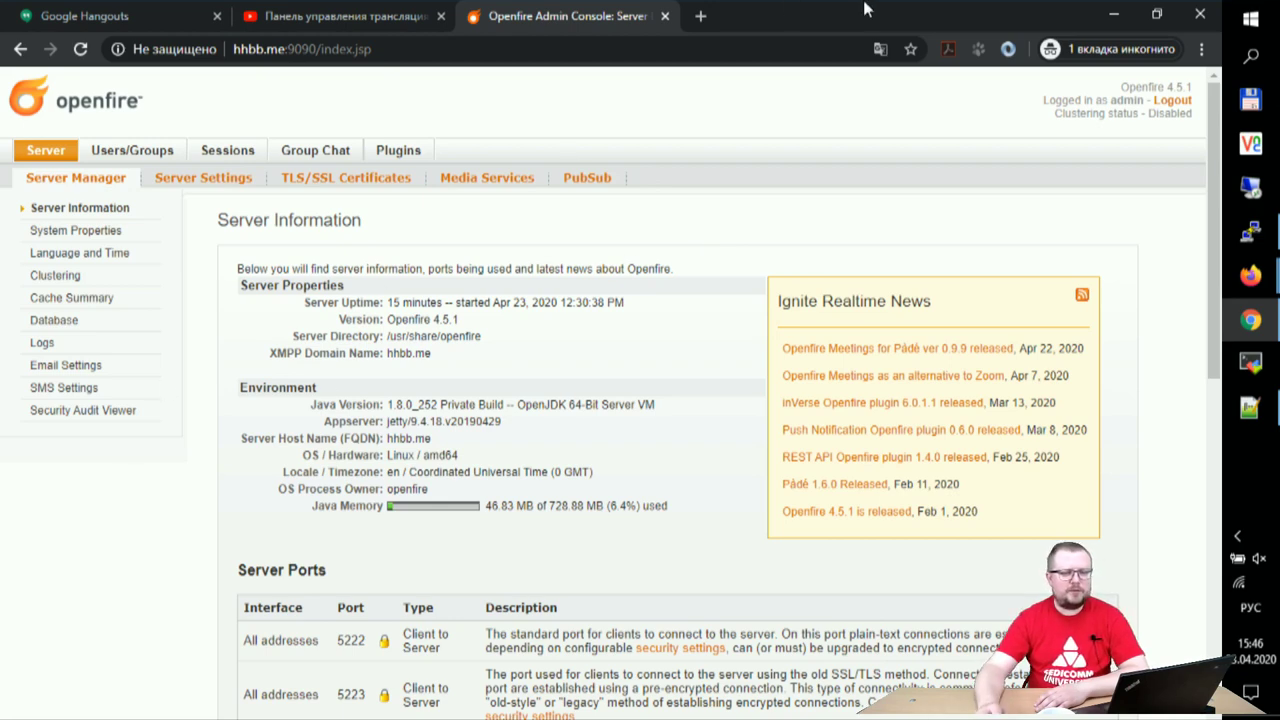
left_click(1125, 10)
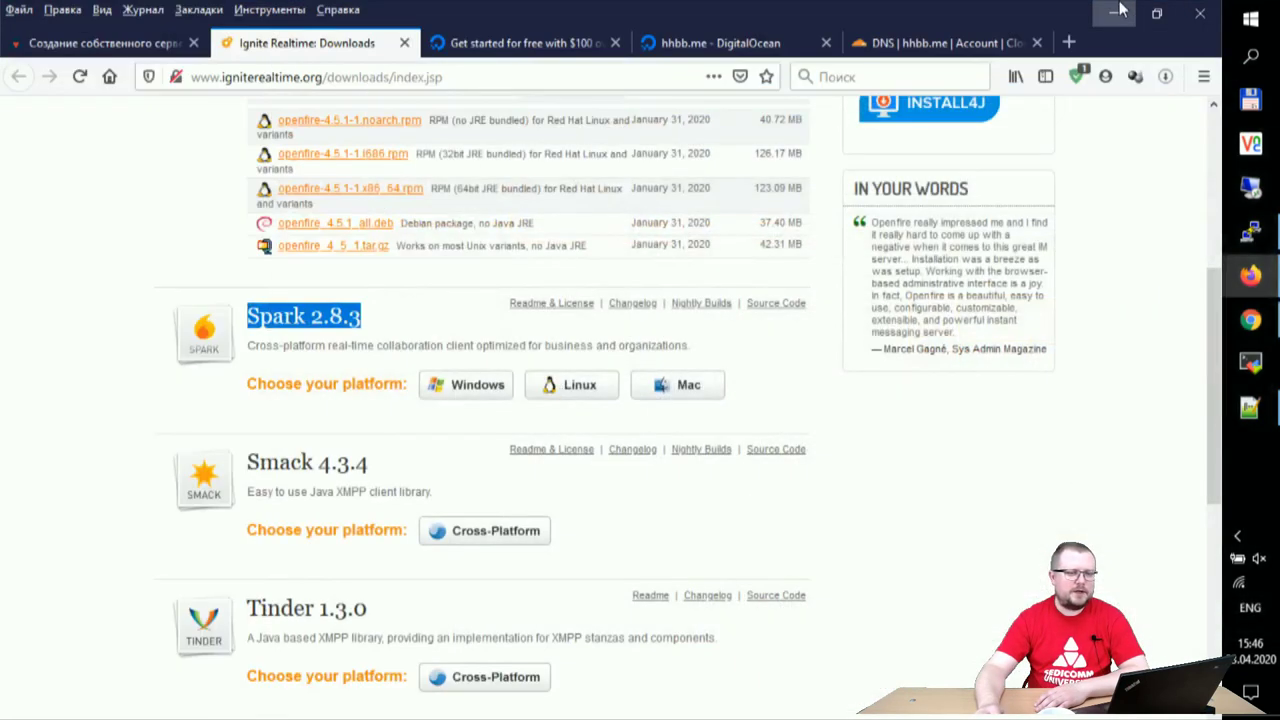
- Minimize the Firefox windows and quit the running Spark client via Файл > Выход
left_click(1115, 10)
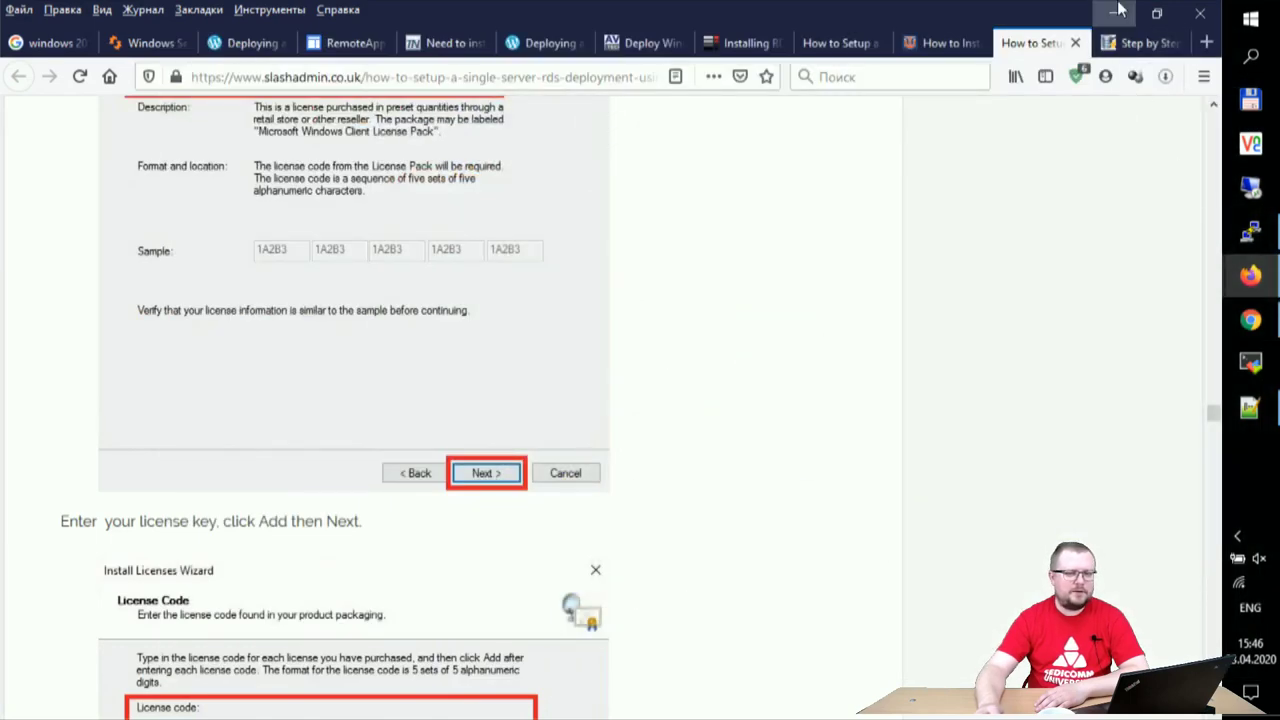
left_click(1113, 13)
left_click(462, 240)
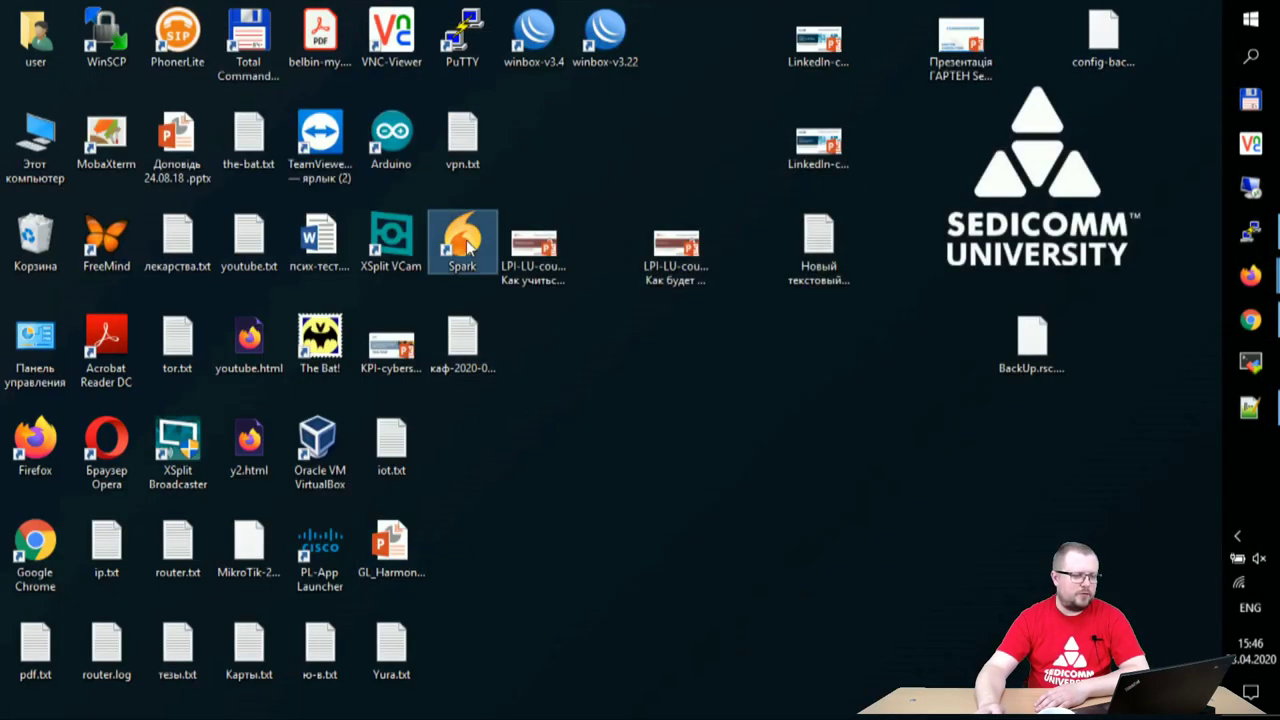
left_click(1238, 540)
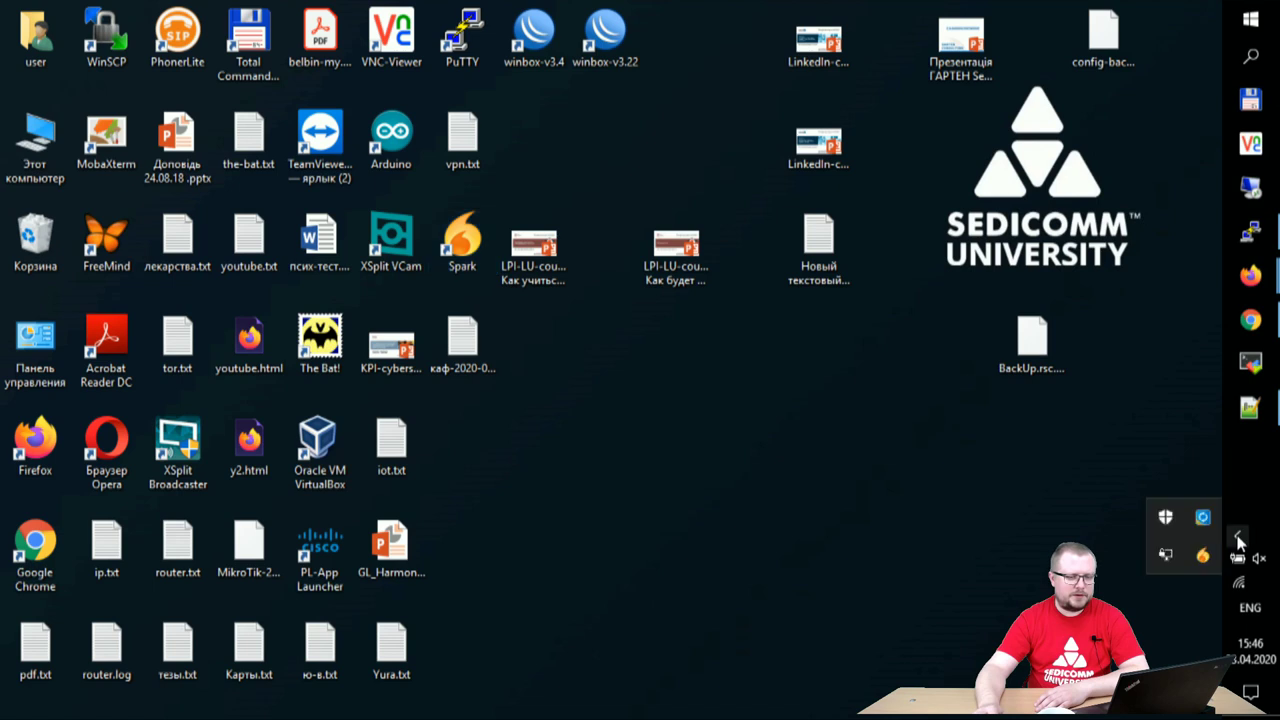
left_click(1203, 553)
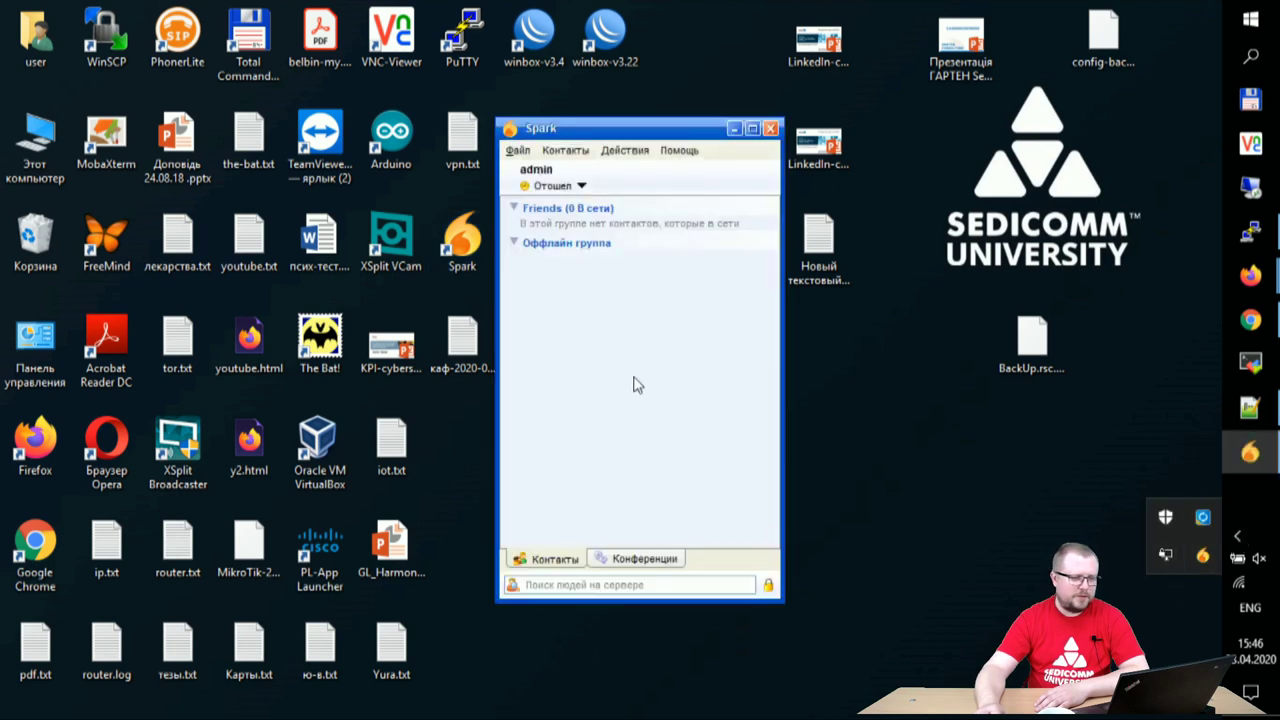
left_click(580, 192)
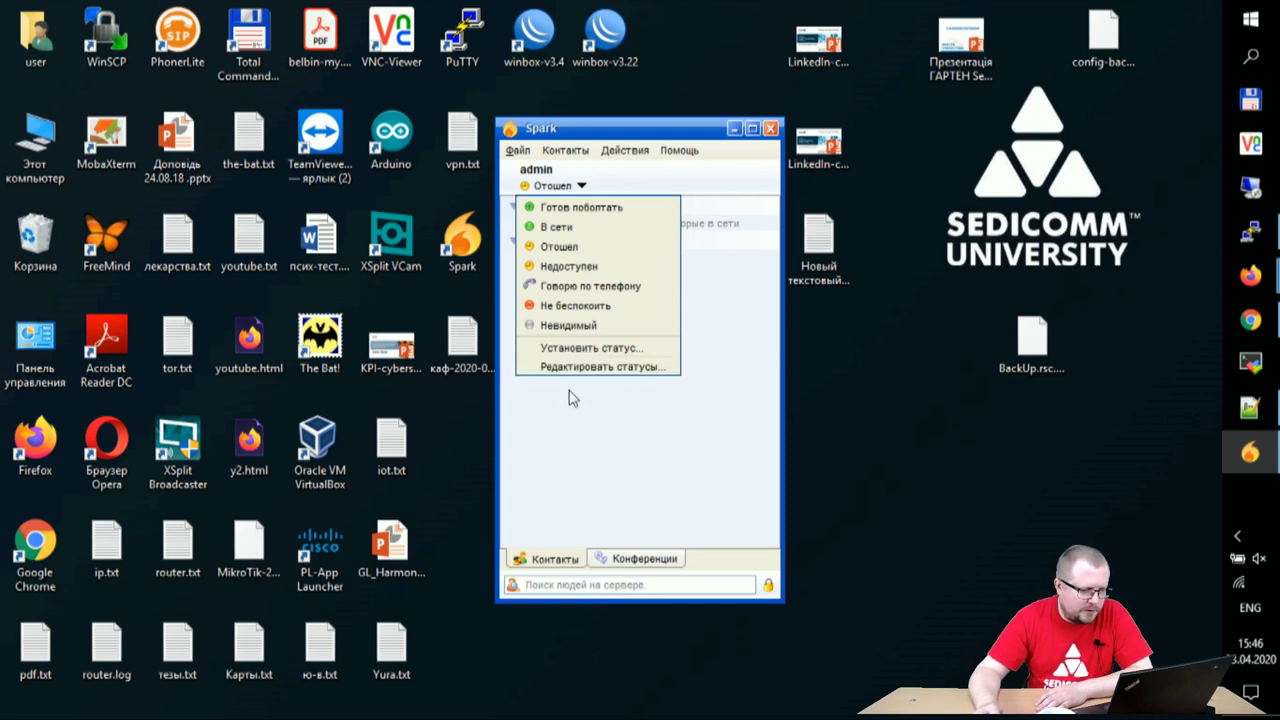
left_click(529, 152)
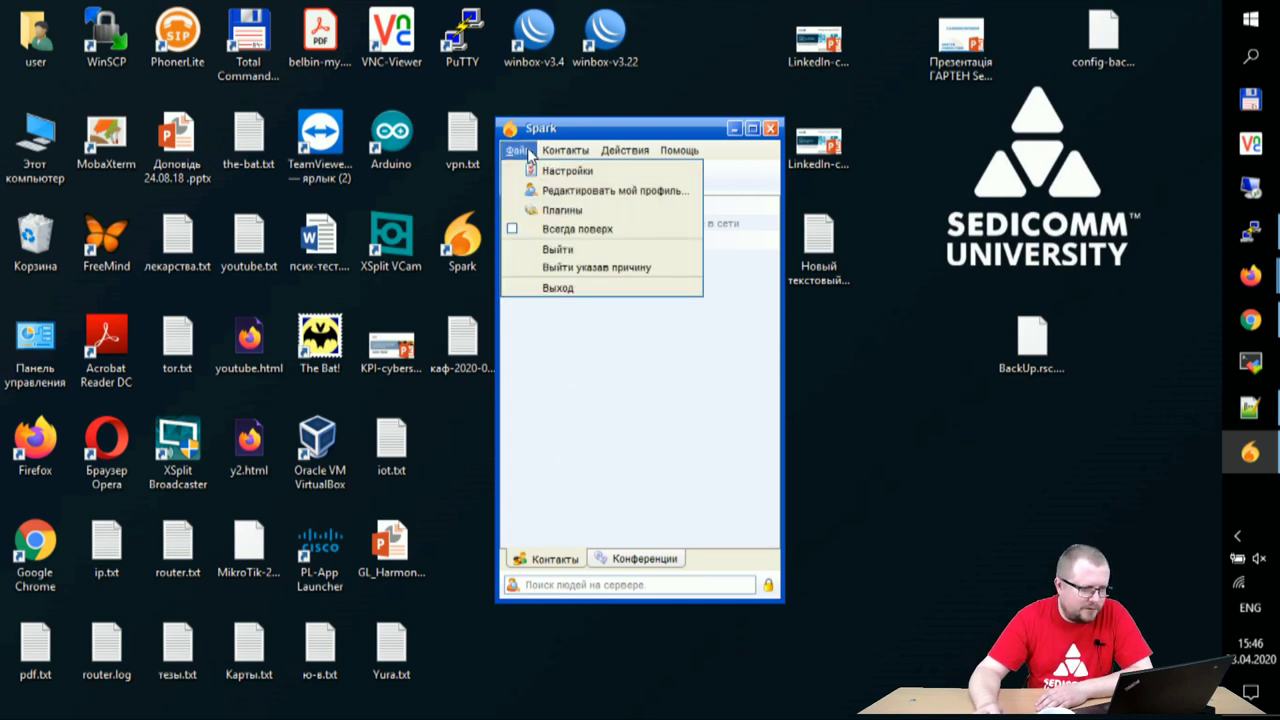
left_click(548, 288)
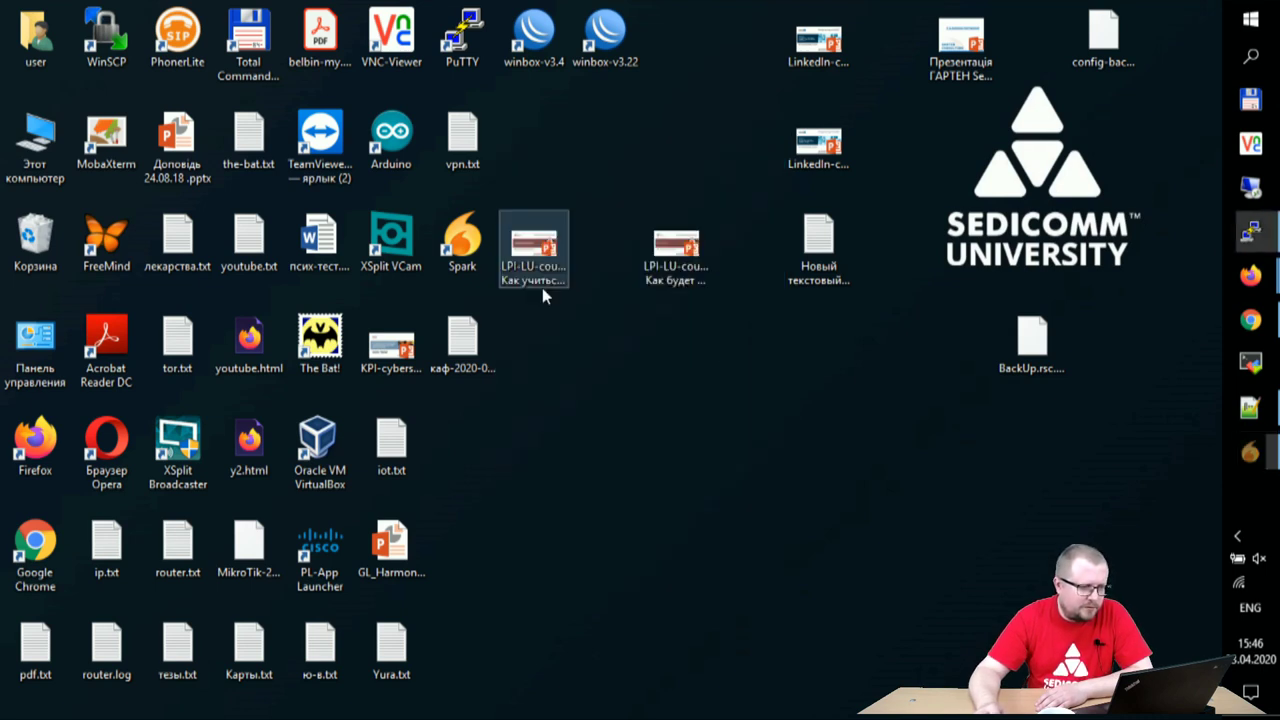
- Relaunch Spark and check the login shows user admin on domain hhbb.me
double_click(483, 248)
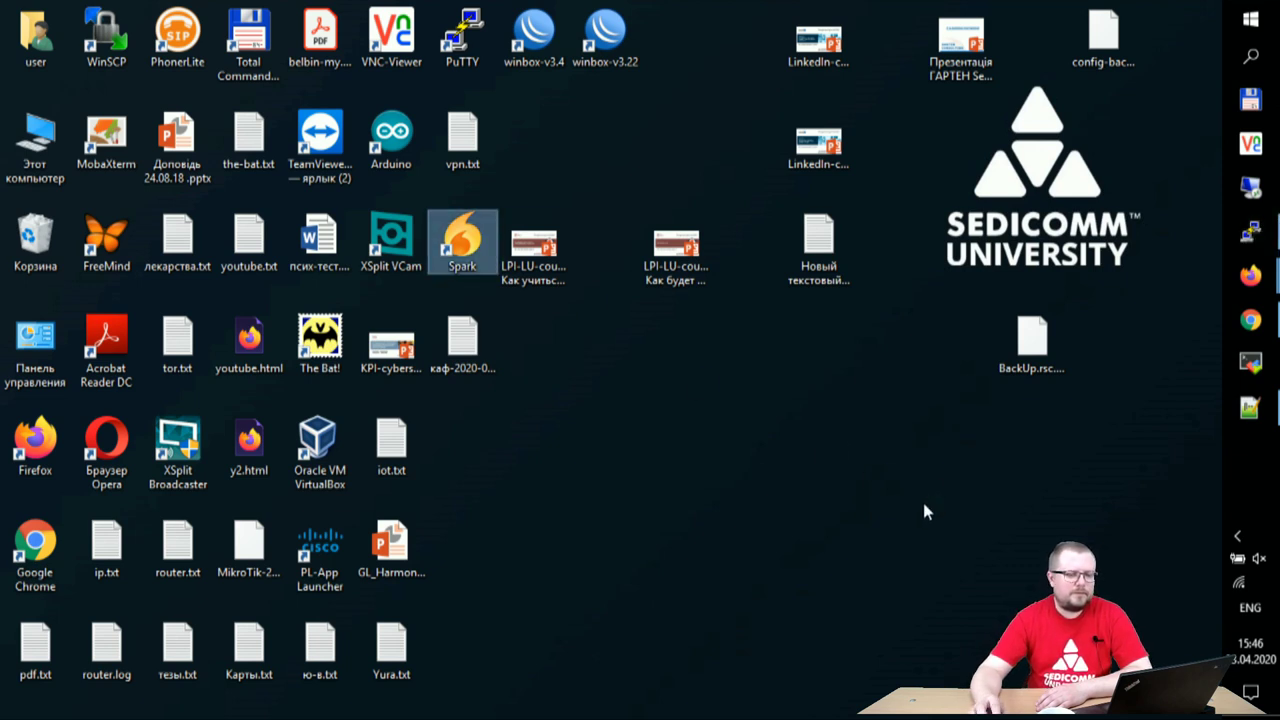
left_click(1237, 536)
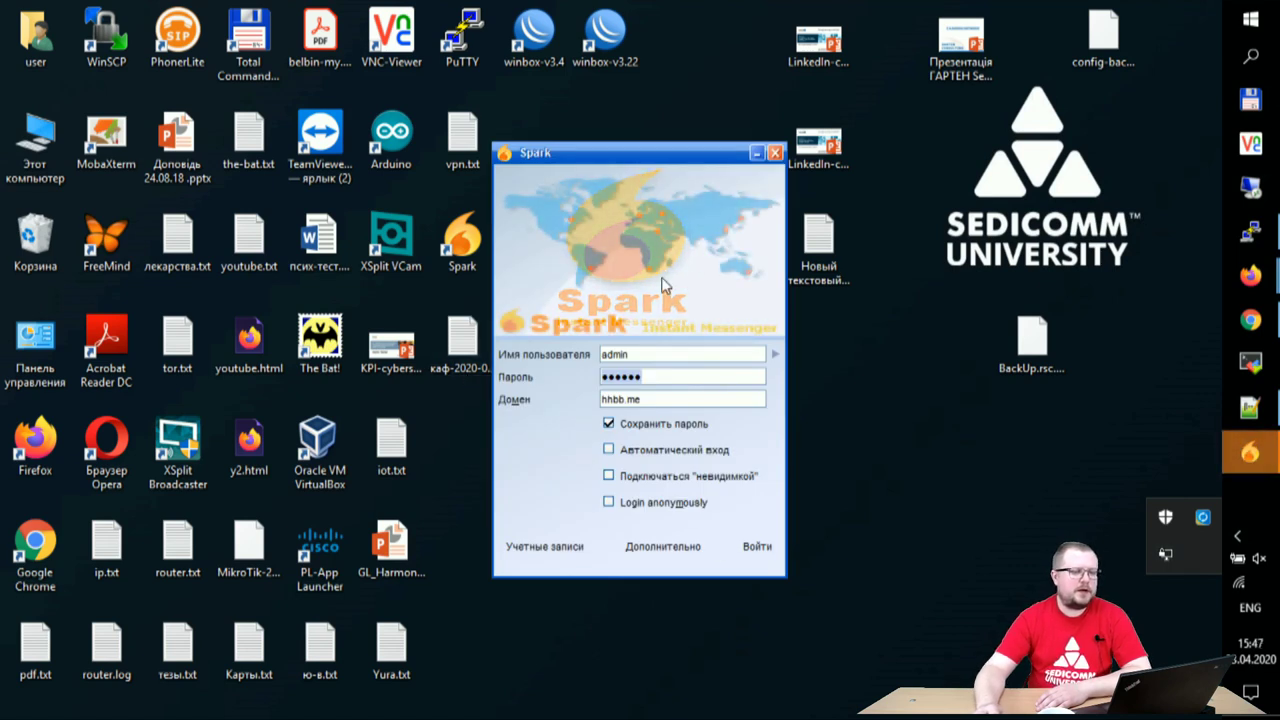
left_click(645, 354)
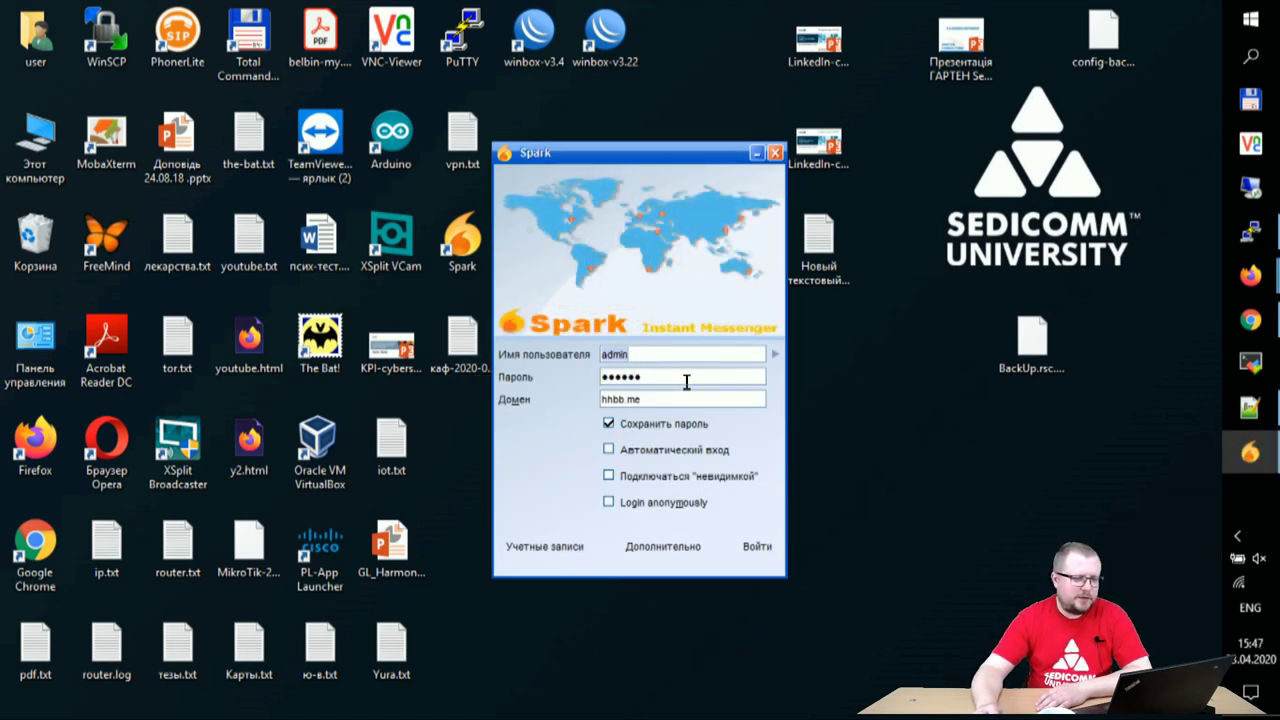
left_click(673, 381)
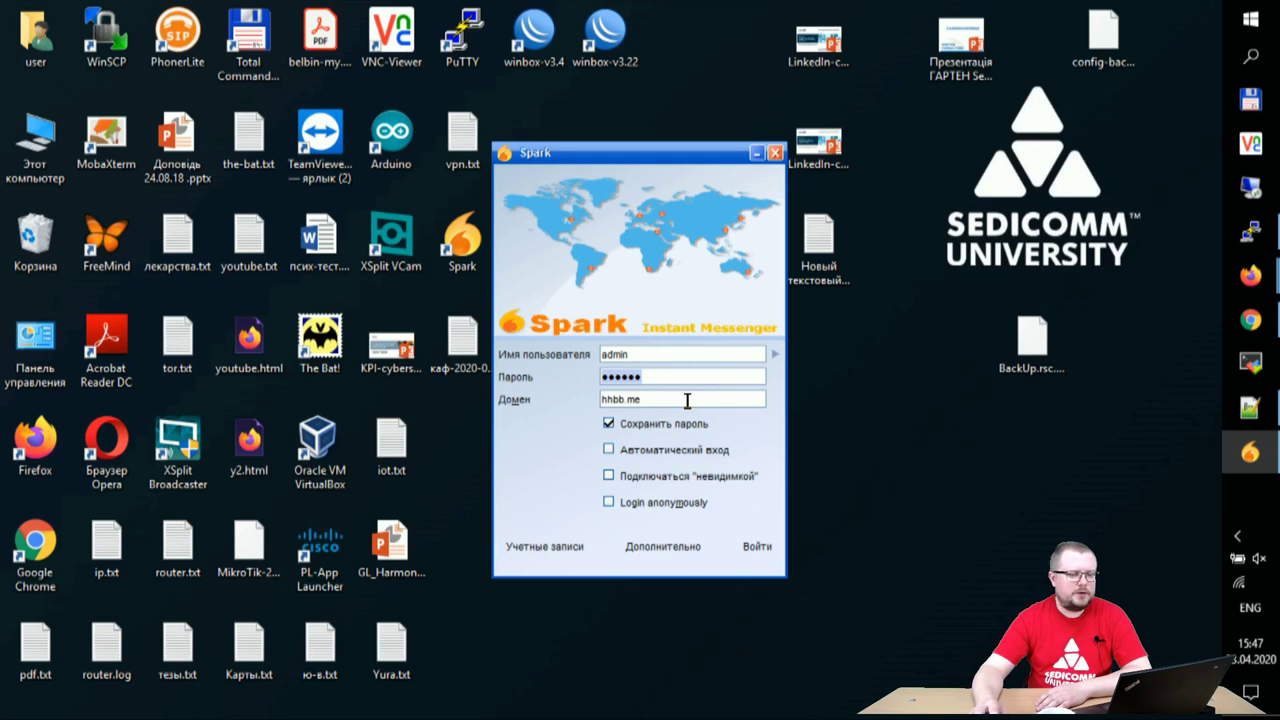
left_click(670, 400)
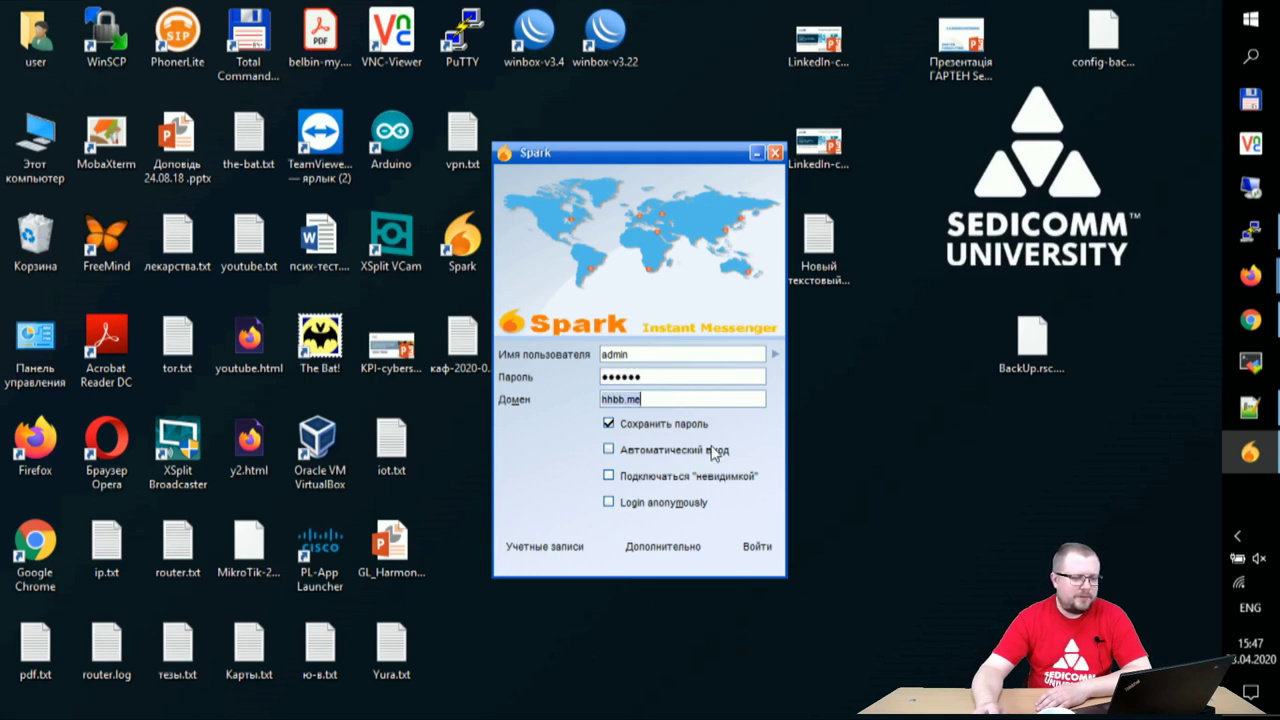
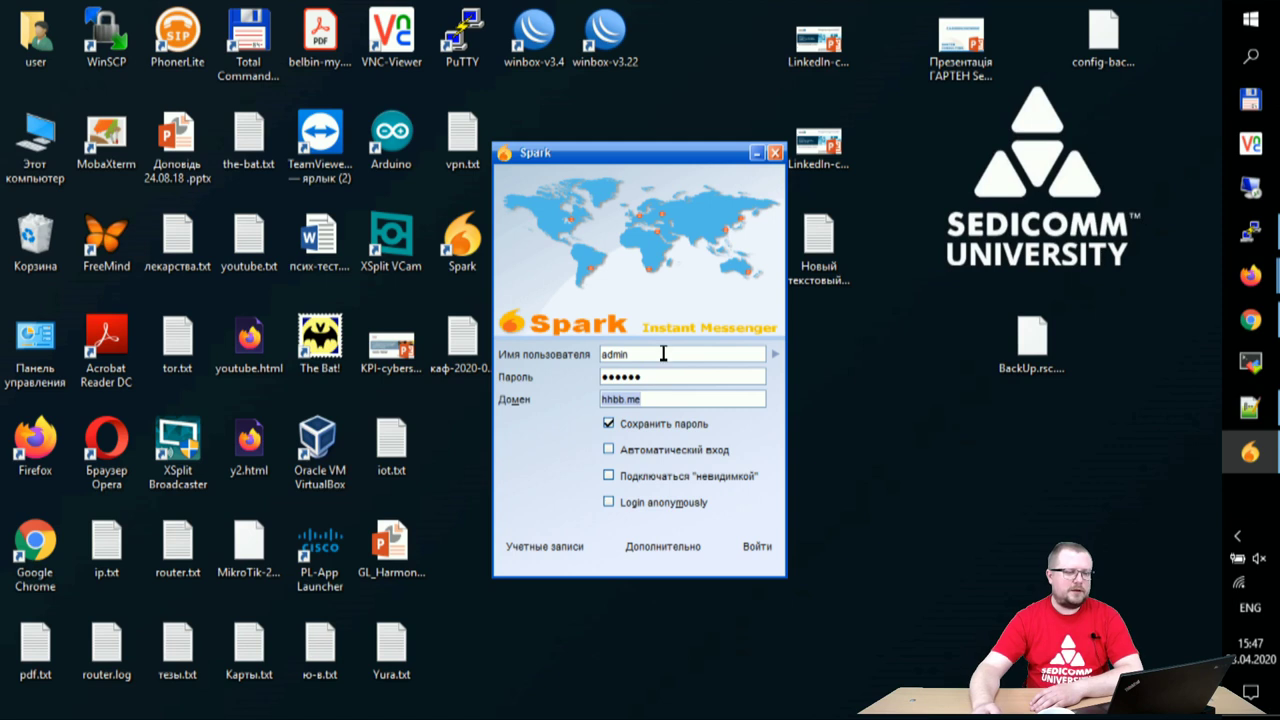
- Keep the advanced connection settings unchanged and sign in to the hhbb.me server as admin
left_click(648, 556)
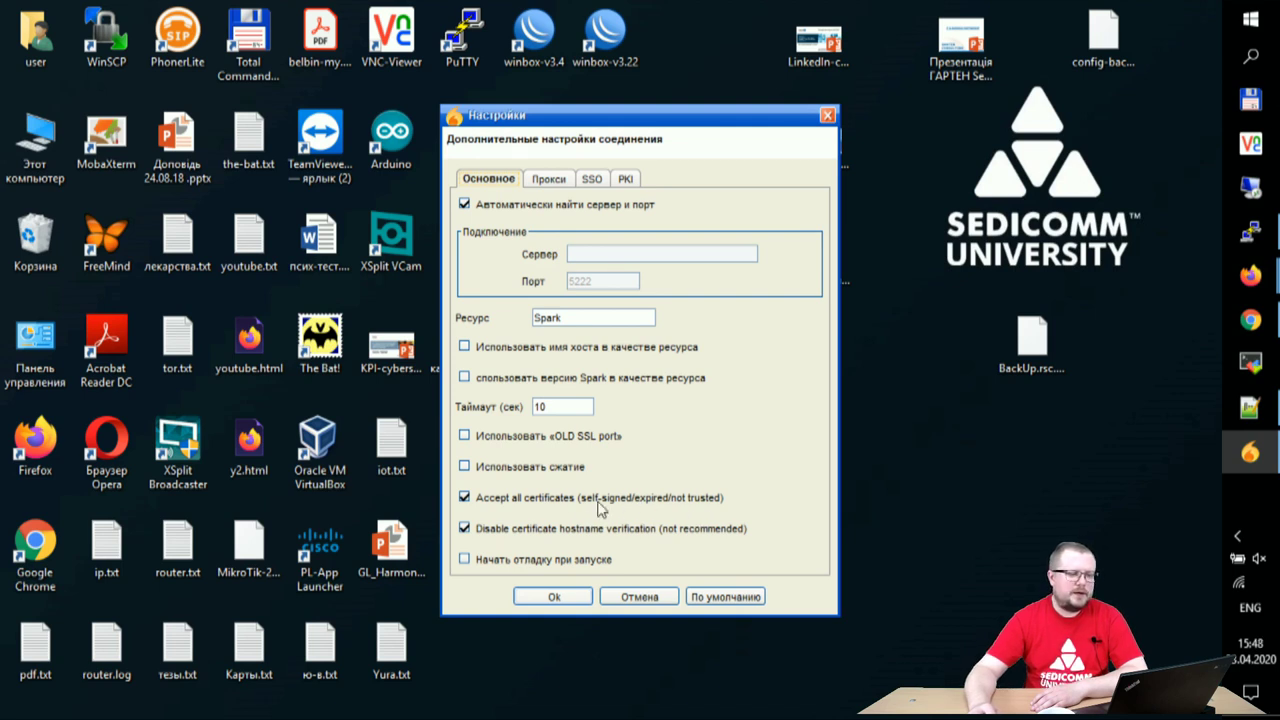
left_click(553, 597)
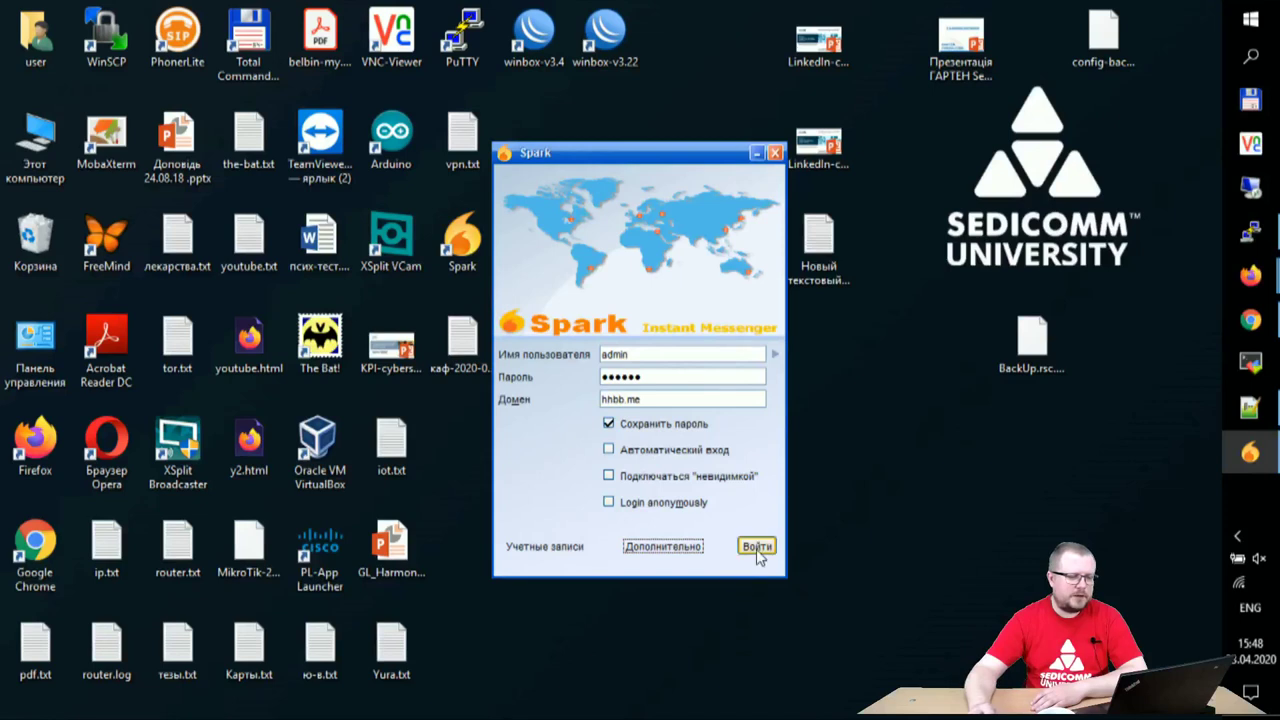
left_click(757, 547)
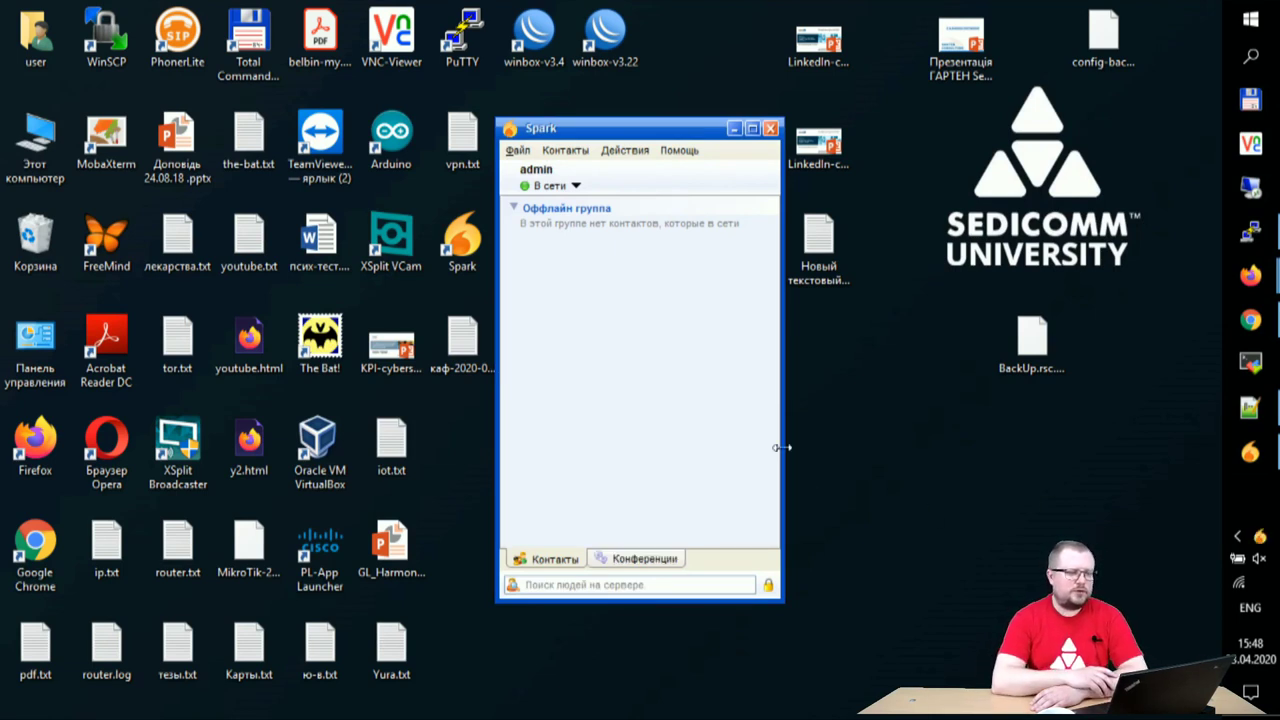
- Leave the presence status at online and start VNC Viewer
left_click(572, 187)
left_click(579, 440)
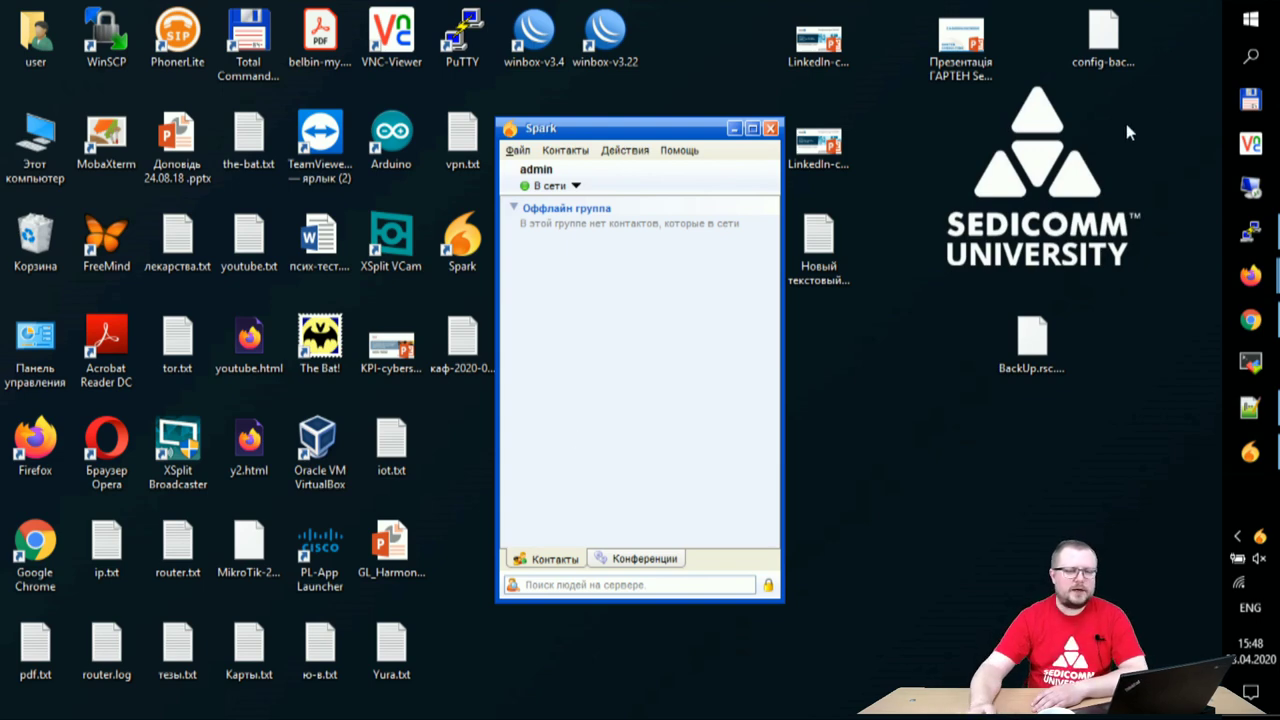
left_click(1250, 143)
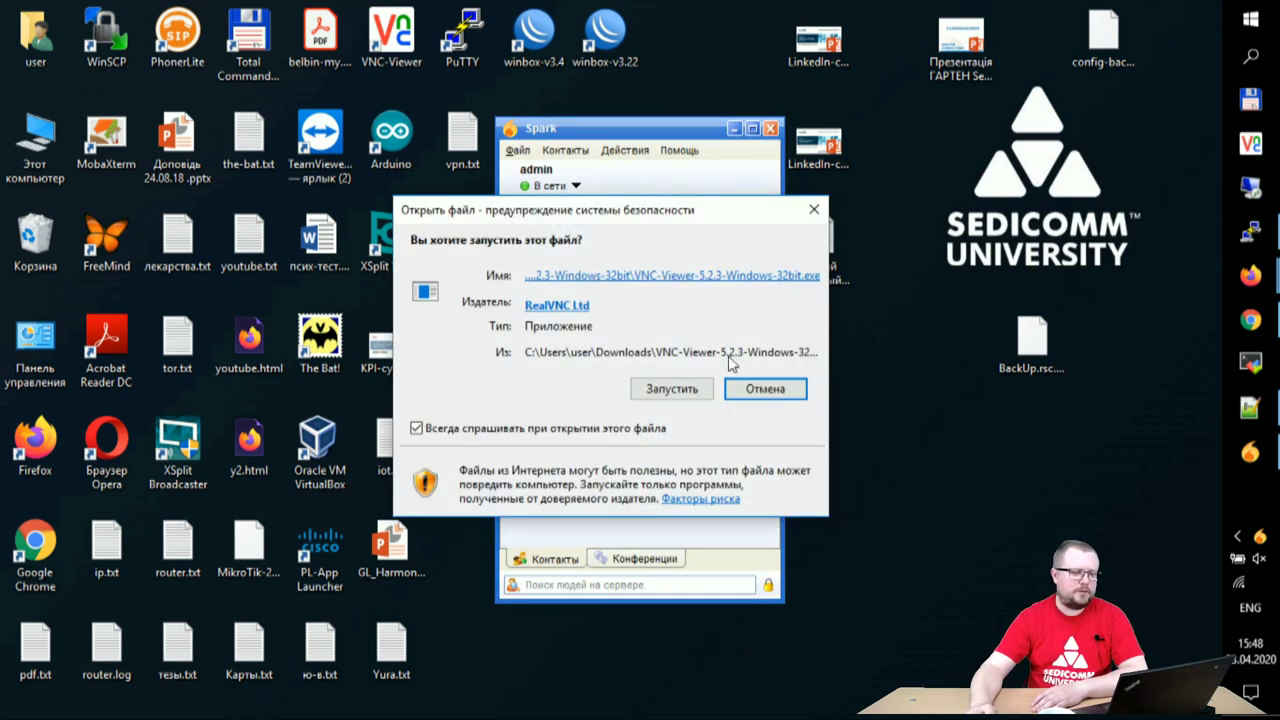
- Allow VNC Viewer to run and connect to cse.edu-cisco.org:5907 with the VNC password
left_click(683, 390)
left_click(716, 434)
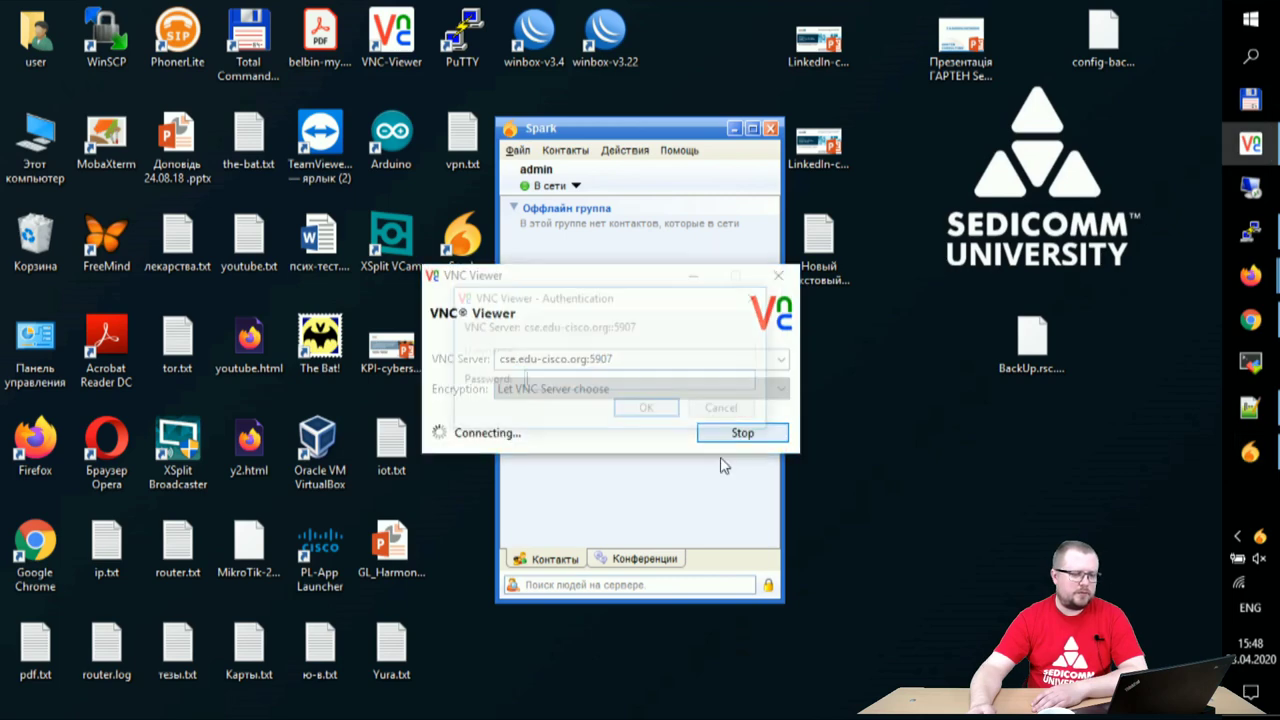
type("cisco")
key("Return")
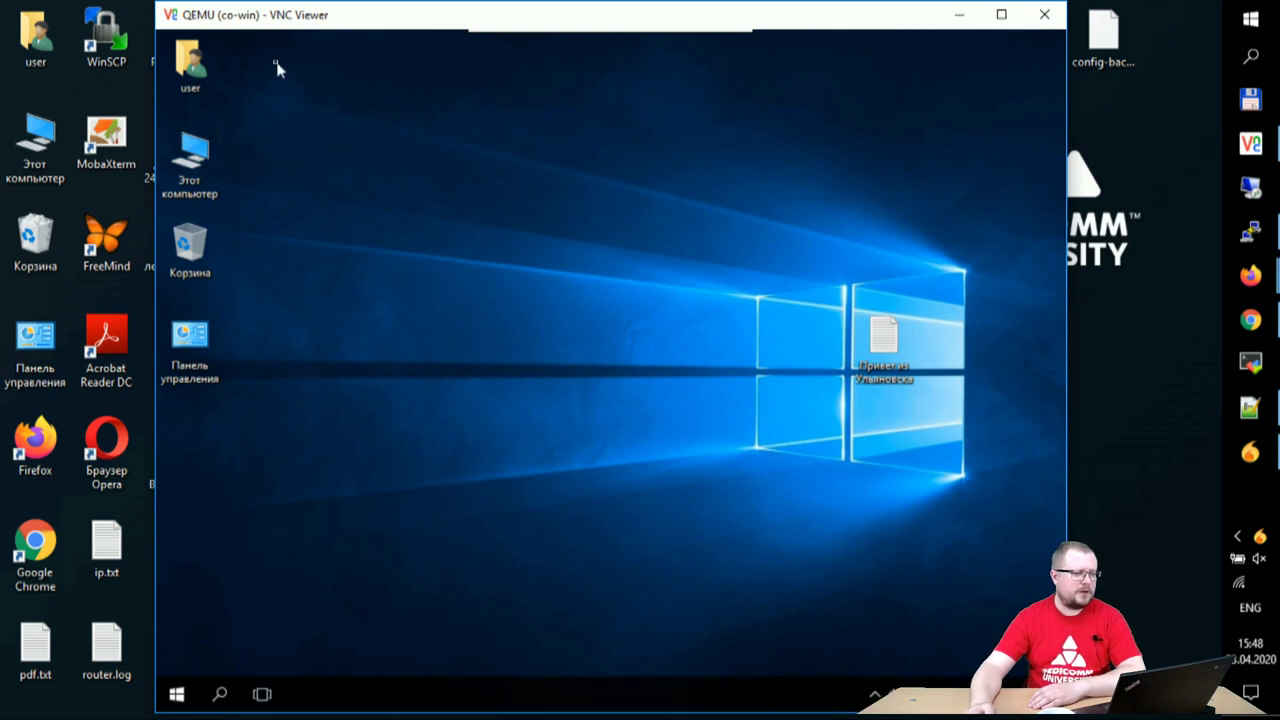
- On the remote desktop, open user > Загрузки and run the spark_2_8_3 installer
left_click(210, 80)
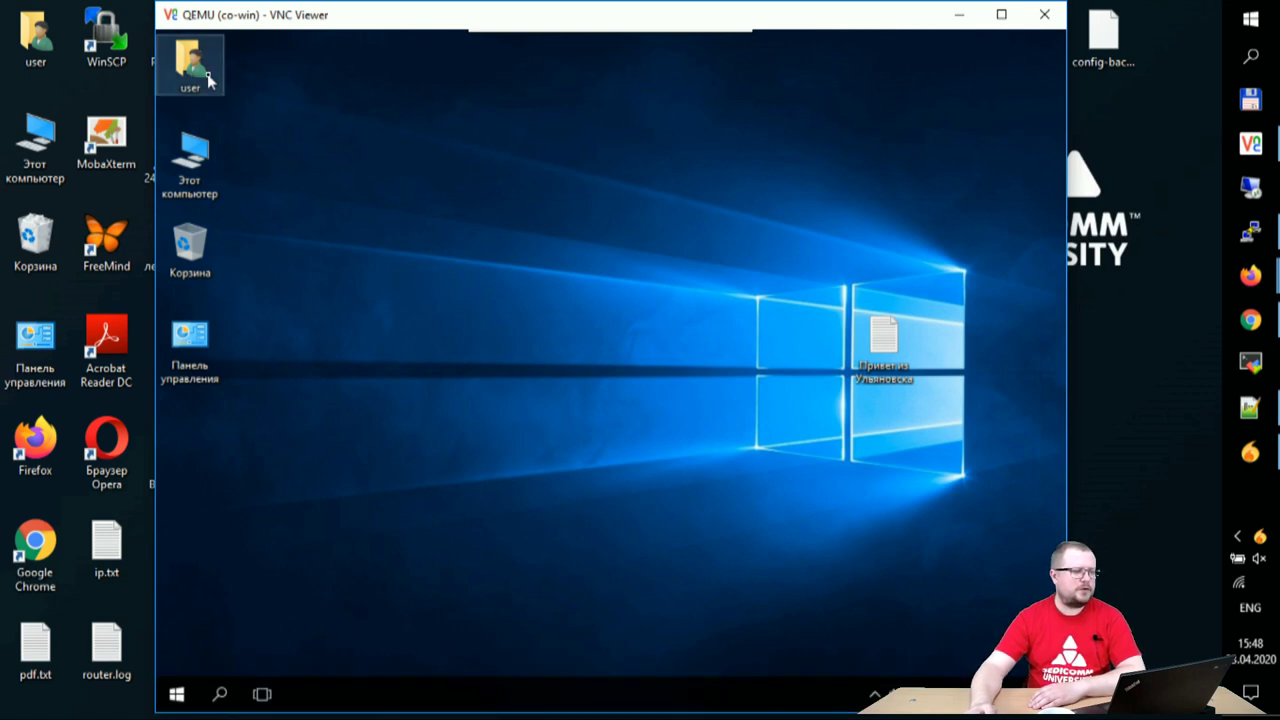
left_click(351, 223)
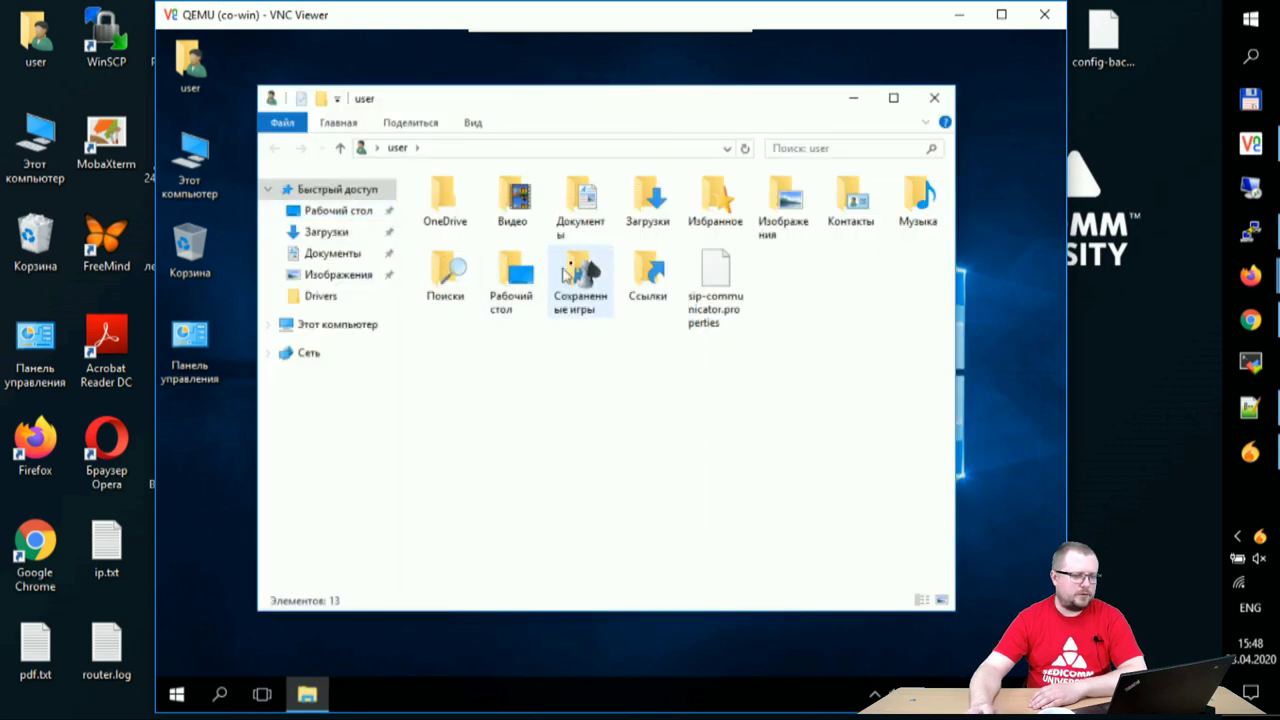
double_click(649, 198)
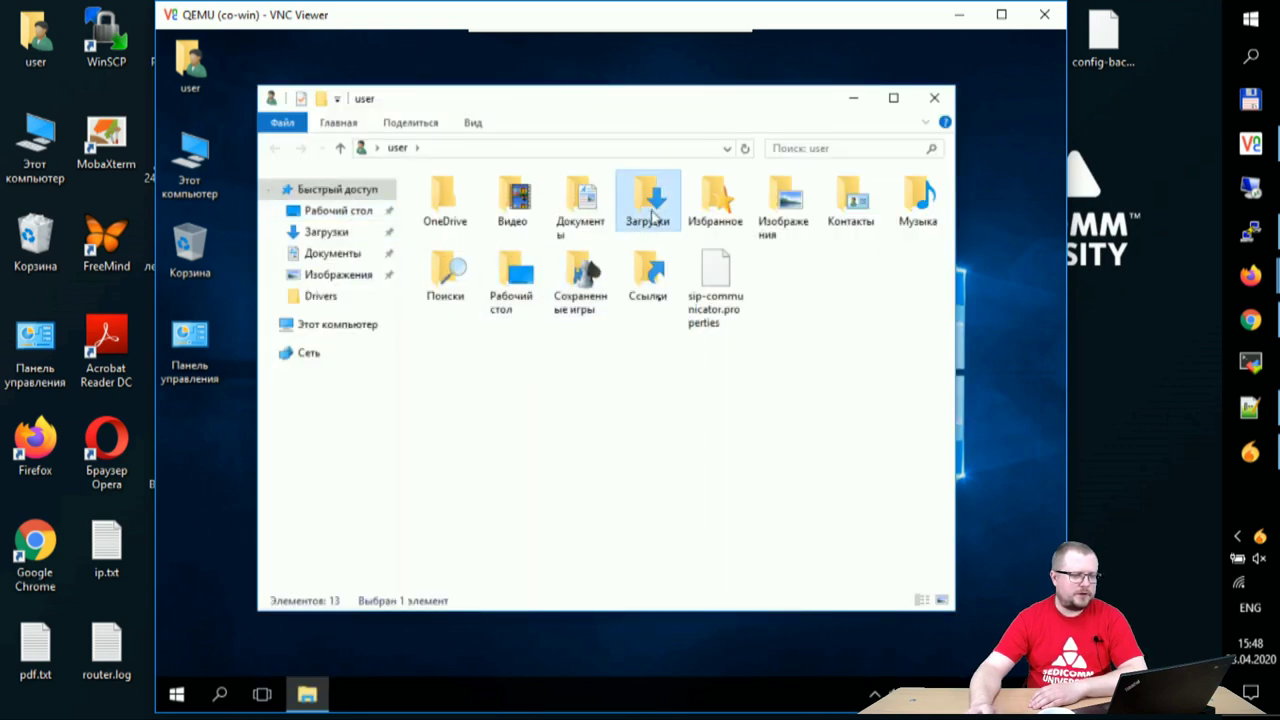
left_click(460, 259)
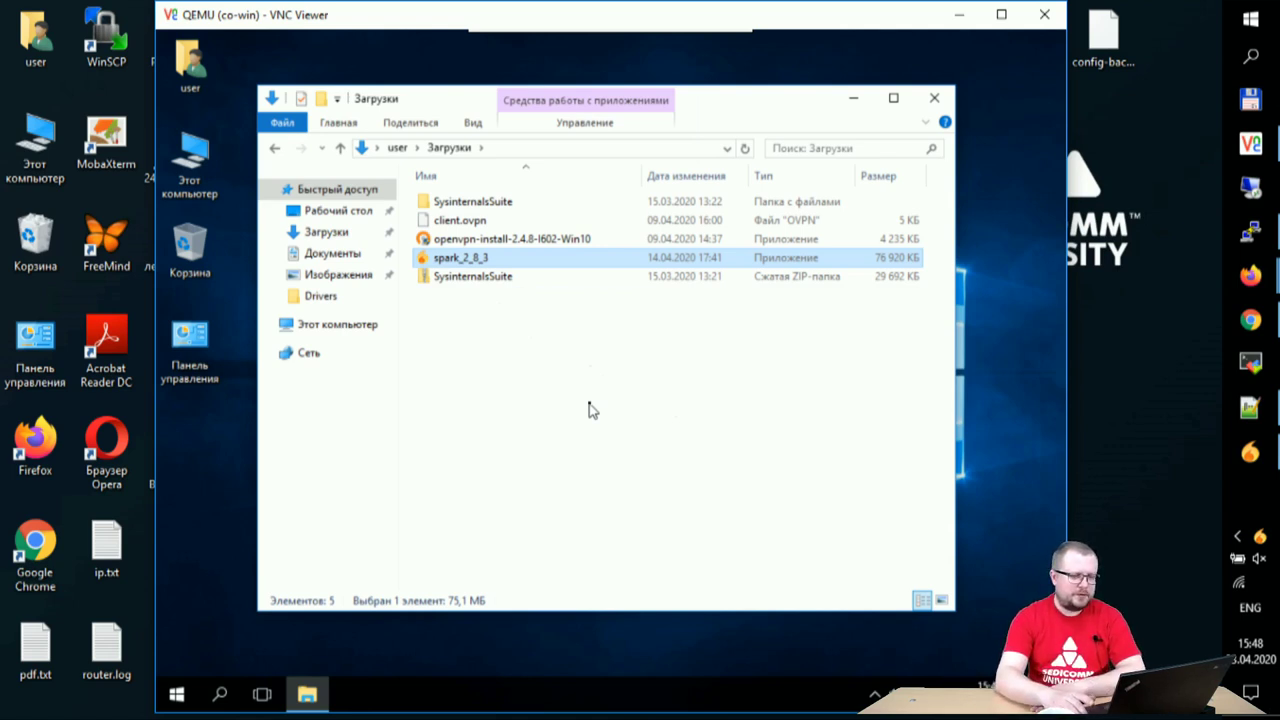
key("Return")
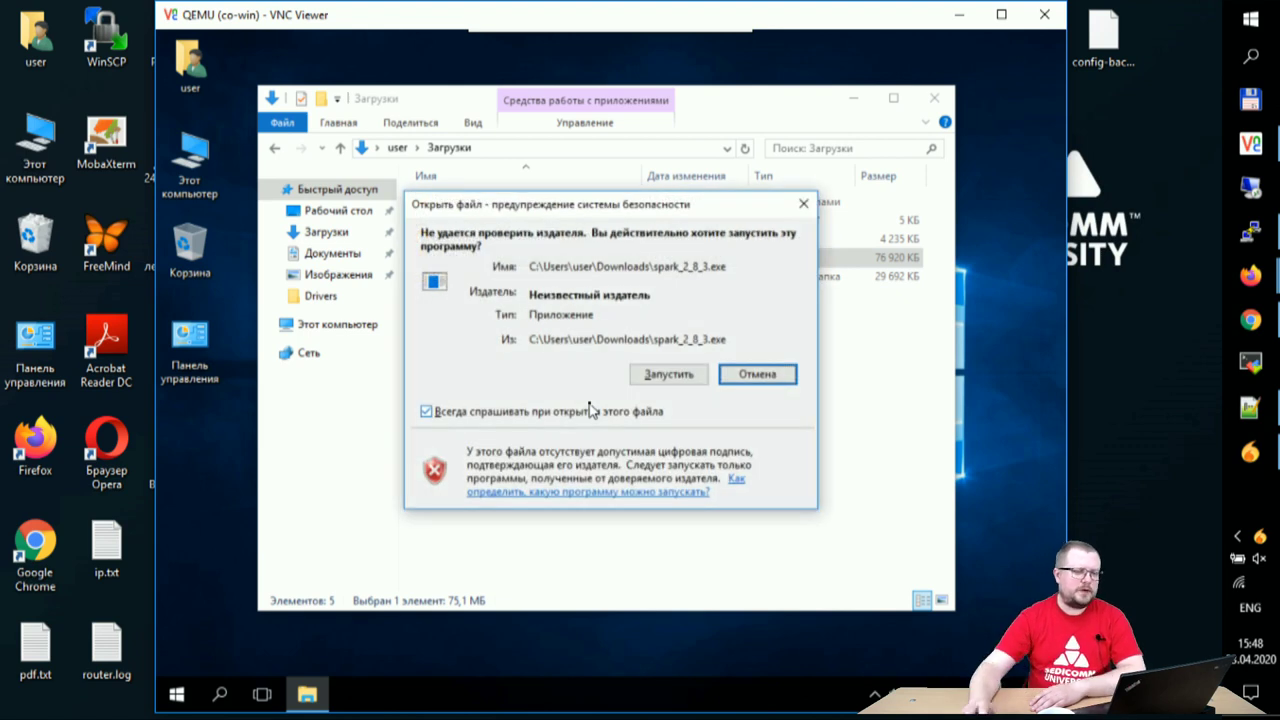
- Let the unsigned spark_2_8_3 installer run, close Downloads, and bring up the Ignite Realtime Downloads page
left_click(653, 384)
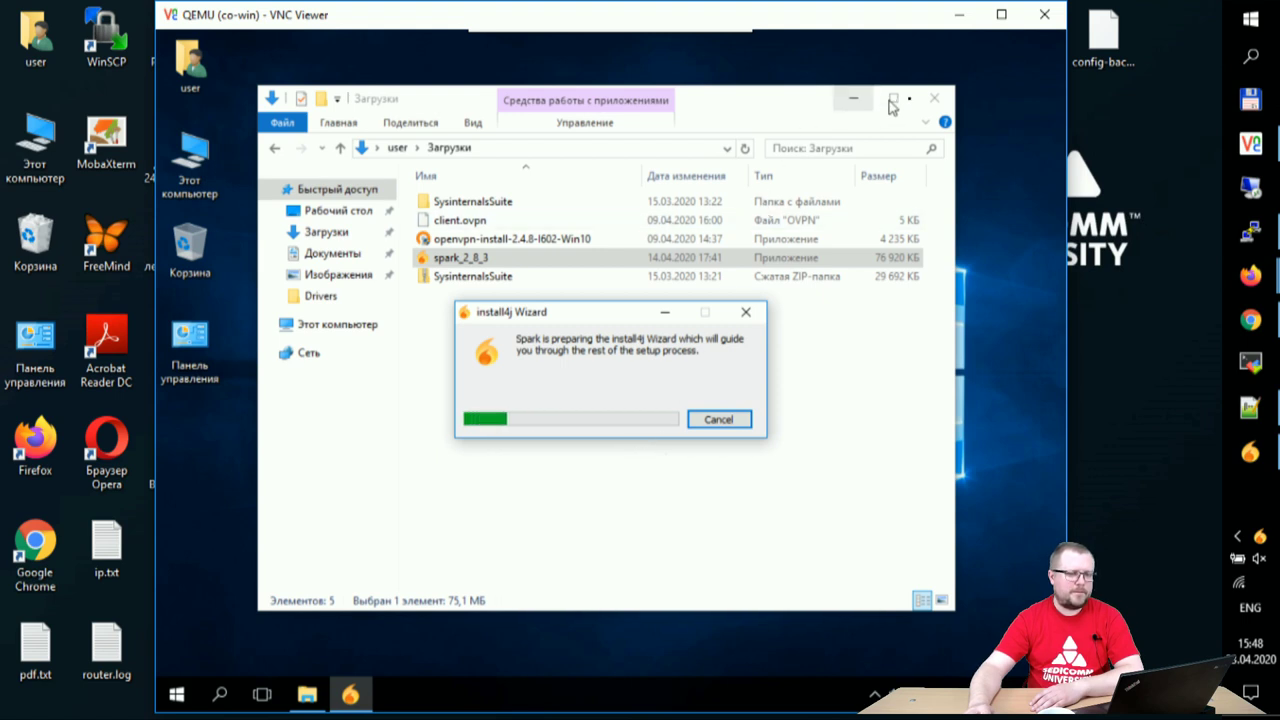
left_click(934, 98)
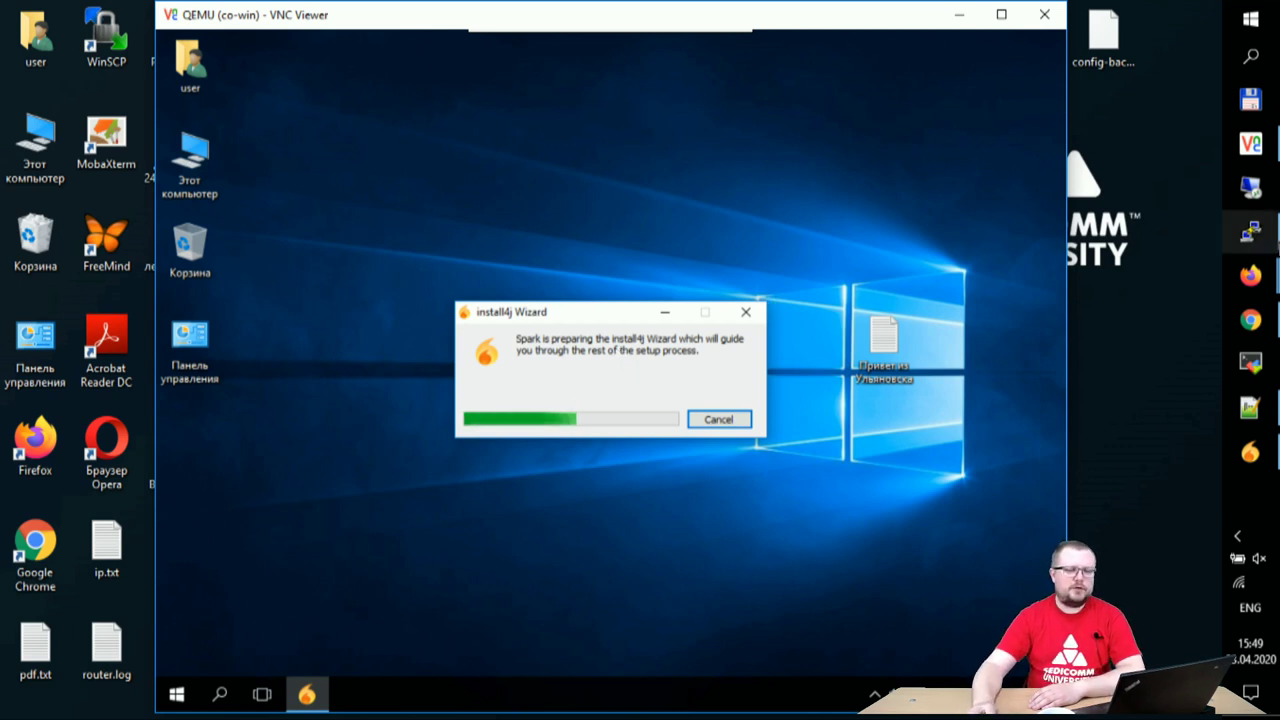
mouse_move(1252, 322)
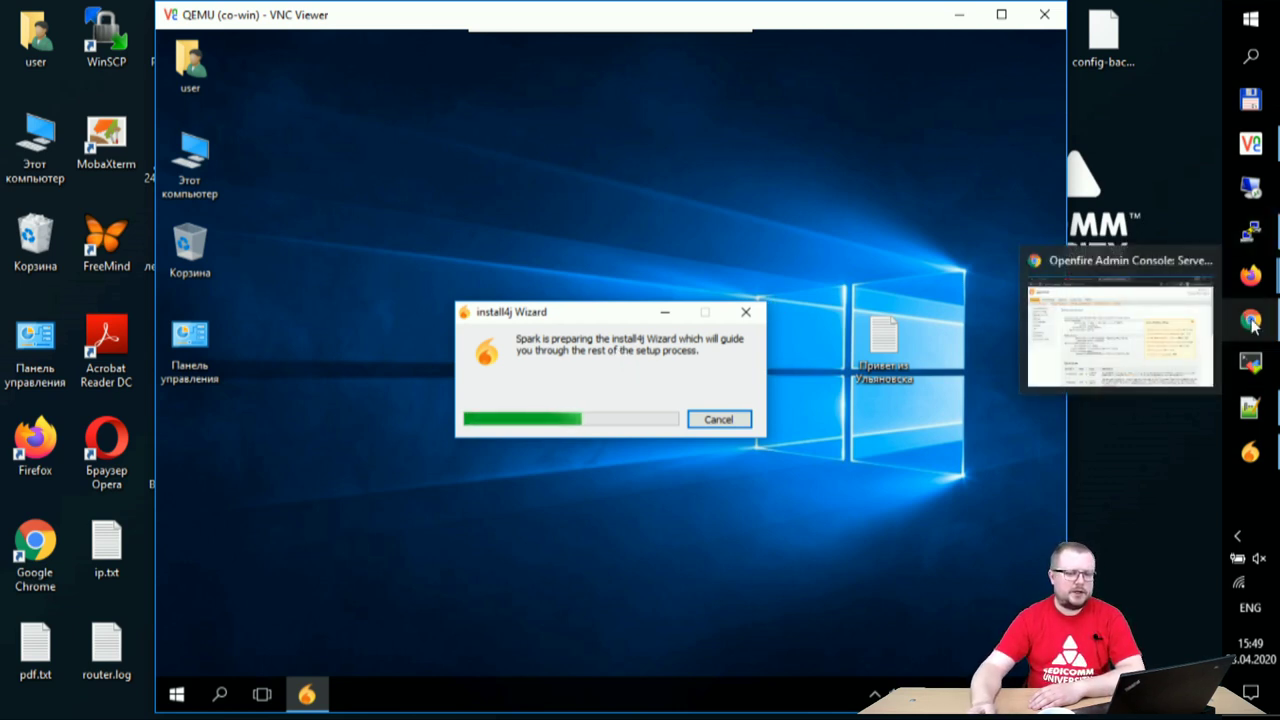
mouse_move(1251, 276)
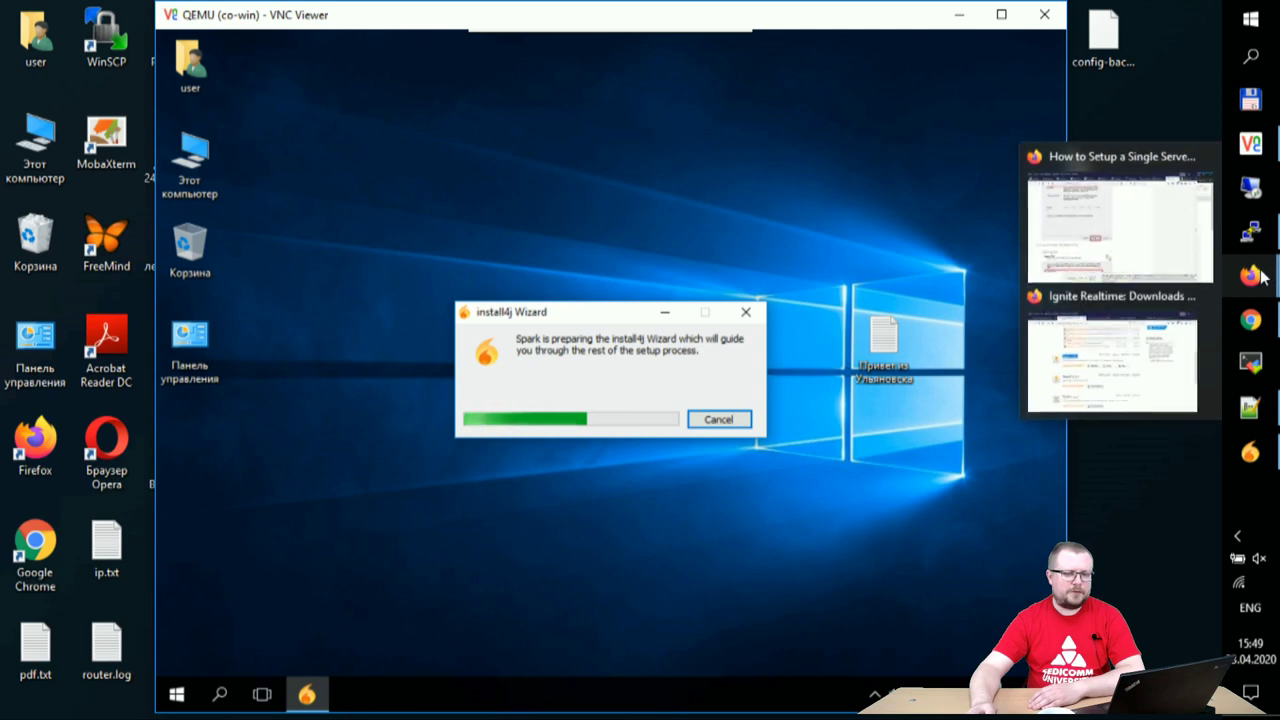
left_click(1155, 345)
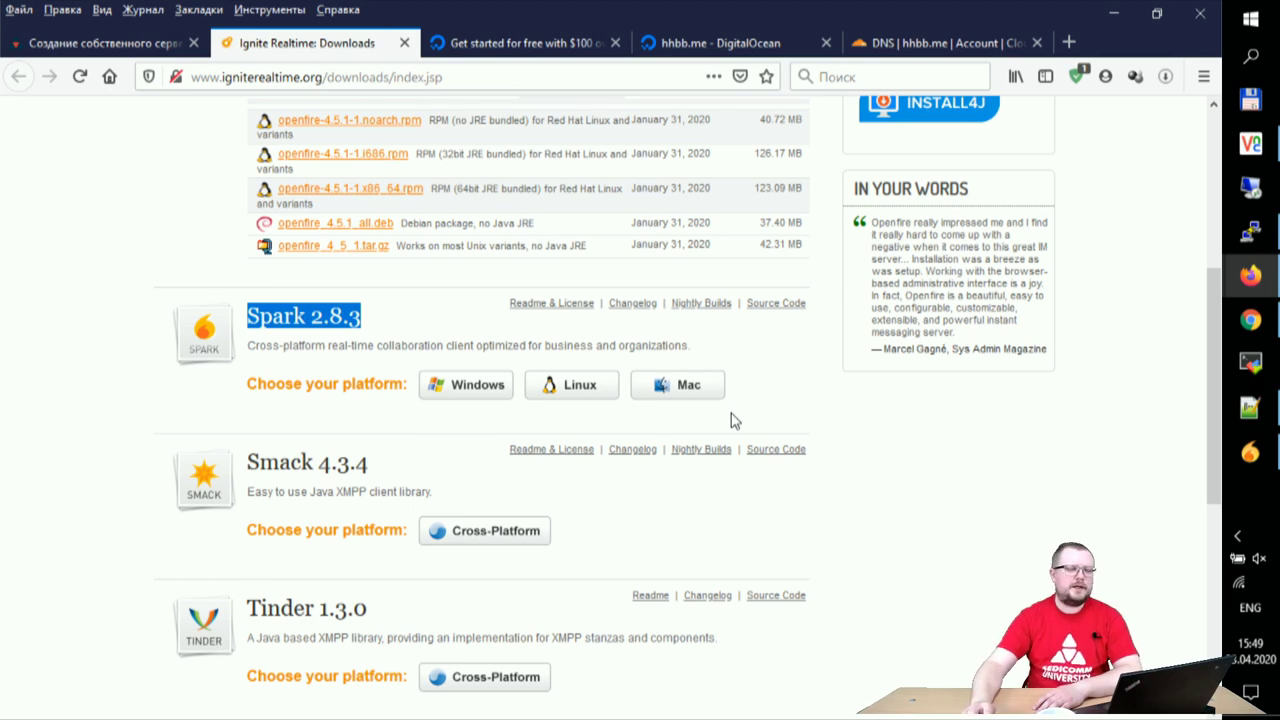
- Look over the Spark 2.8.3 download entry, then approve the remote installer's administrator prompt
scroll(731, 418, "up", 3)
scroll(731, 421, "down", 1)
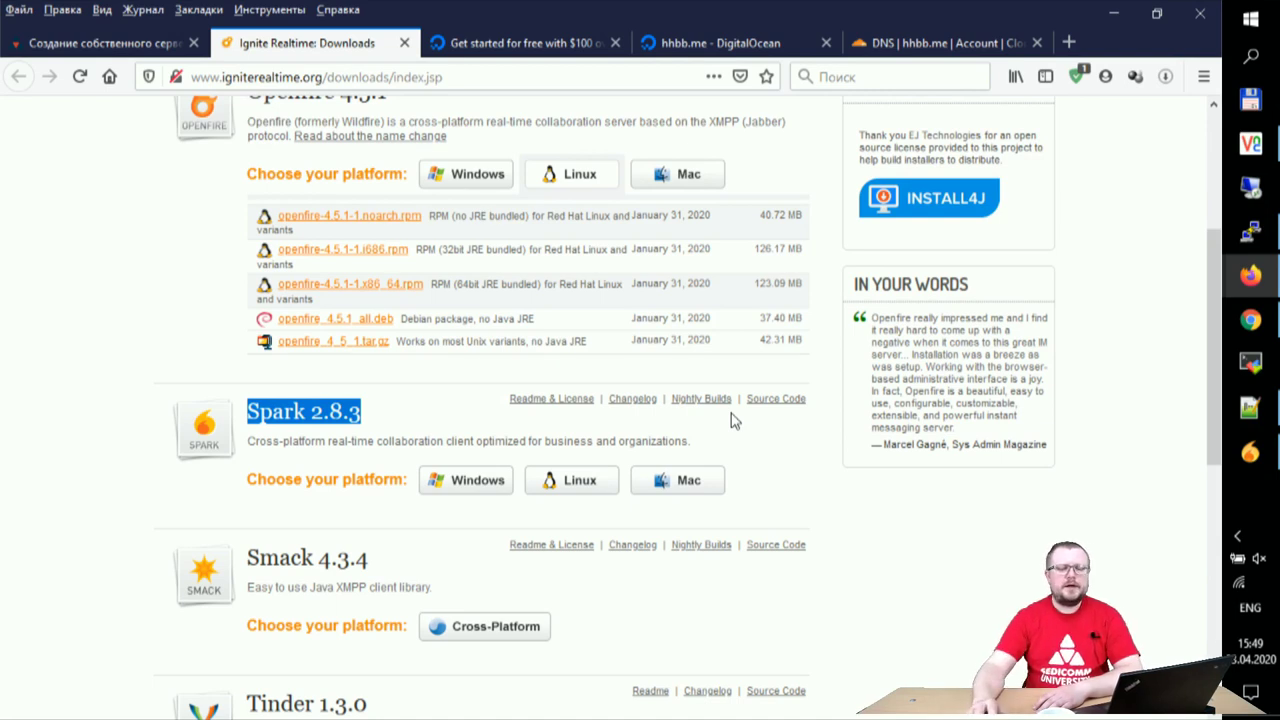
left_click(1250, 143)
left_click(489, 487)
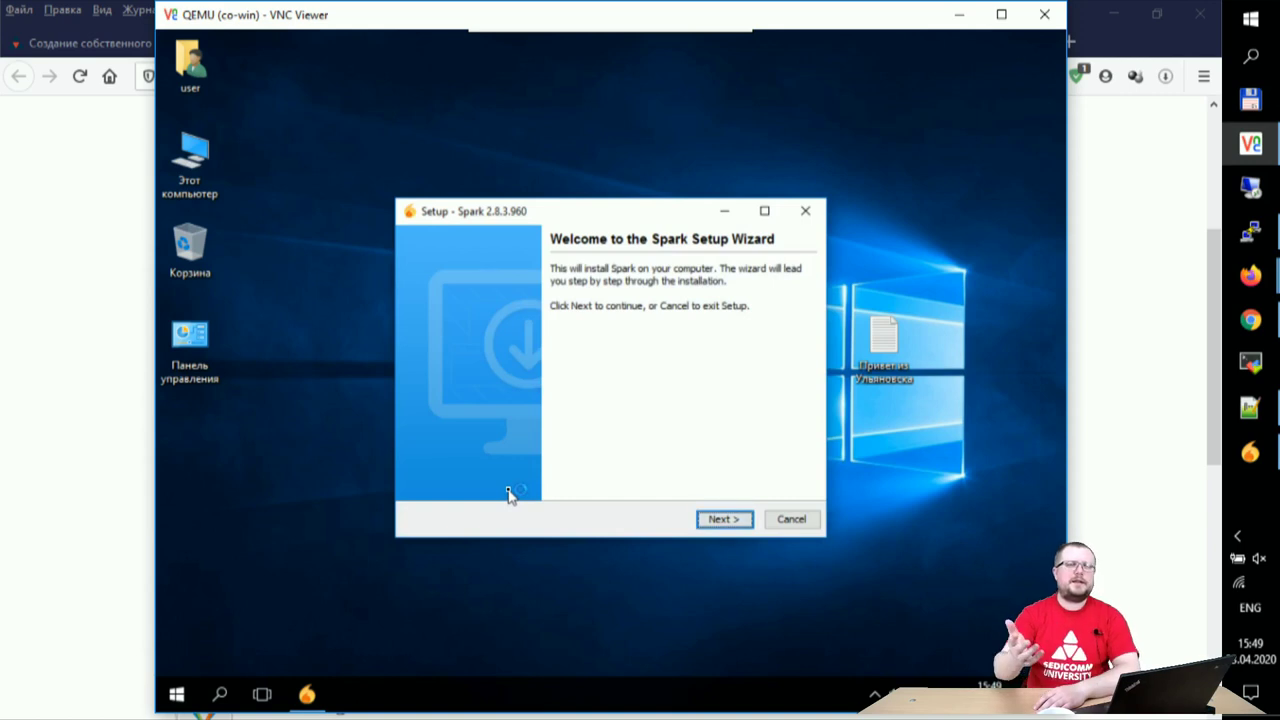
- Install Spark 2.8.3 with defaults into C:\Program Files\Spark, then return to Firefox
left_click(730, 518)
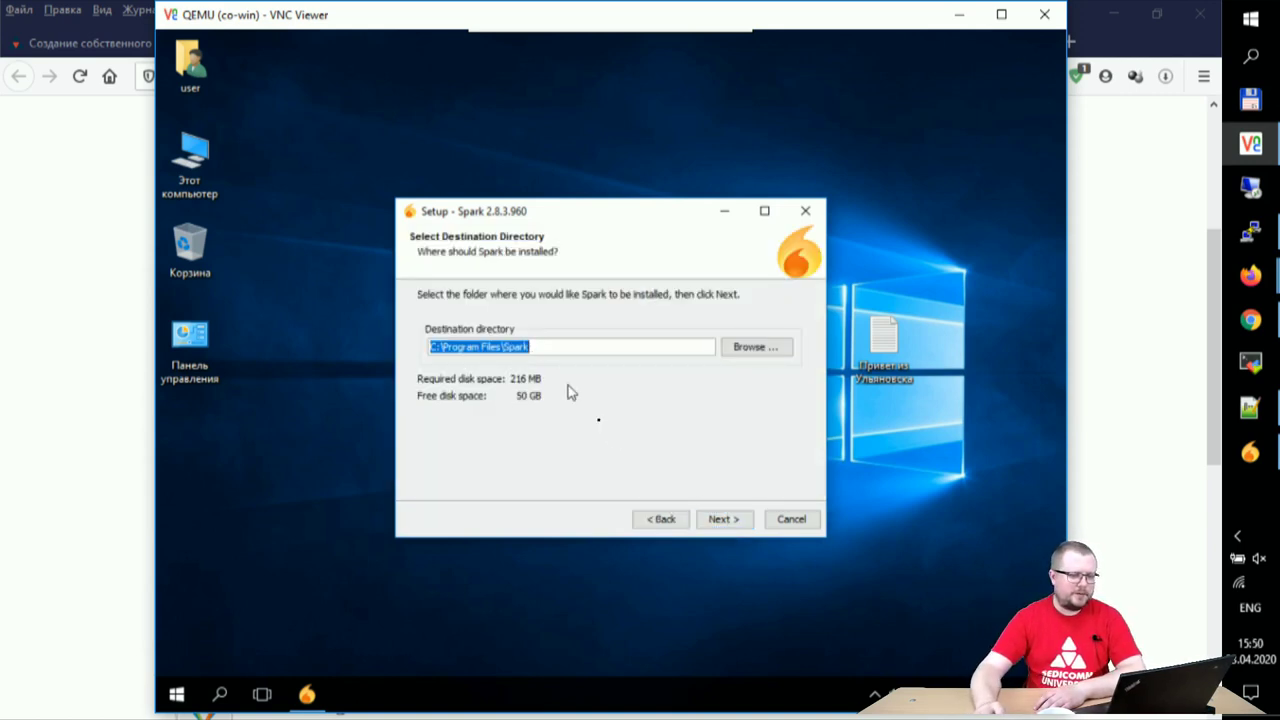
left_click(722, 521)
left_click(720, 520)
left_click(720, 520)
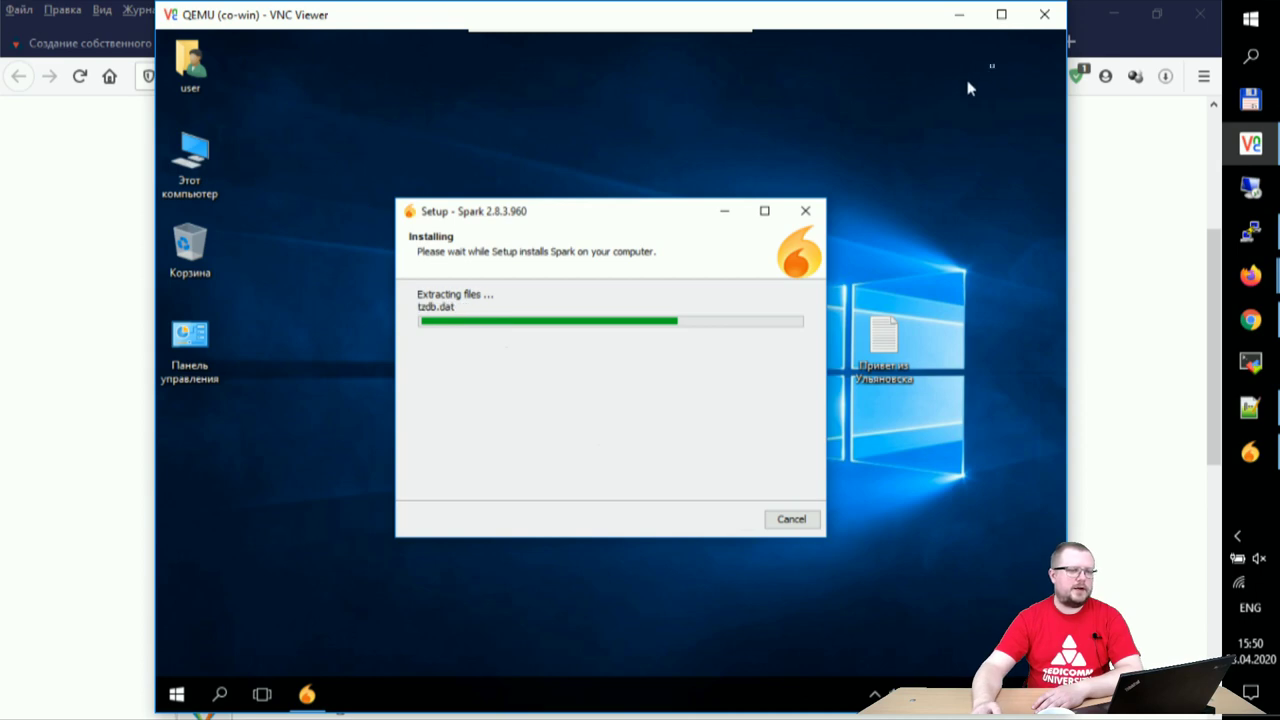
left_click(1112, 46)
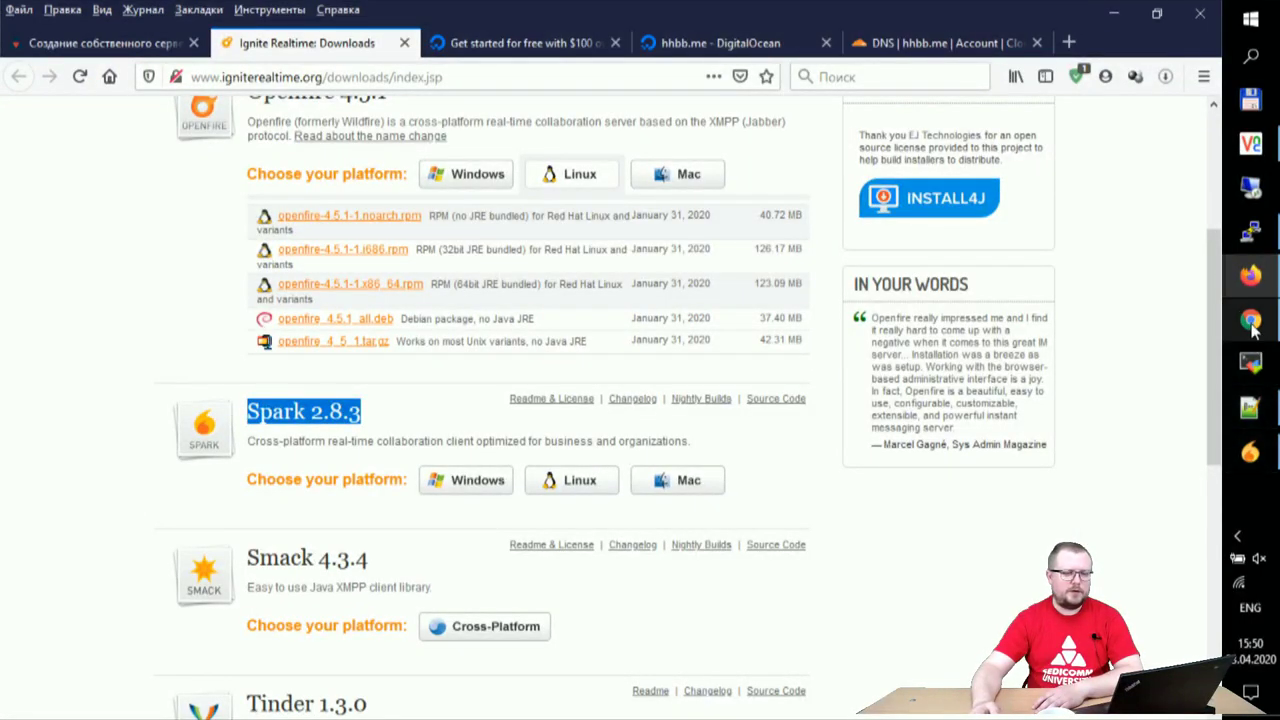
mouse_move(1250, 322)
left_click(1186, 346)
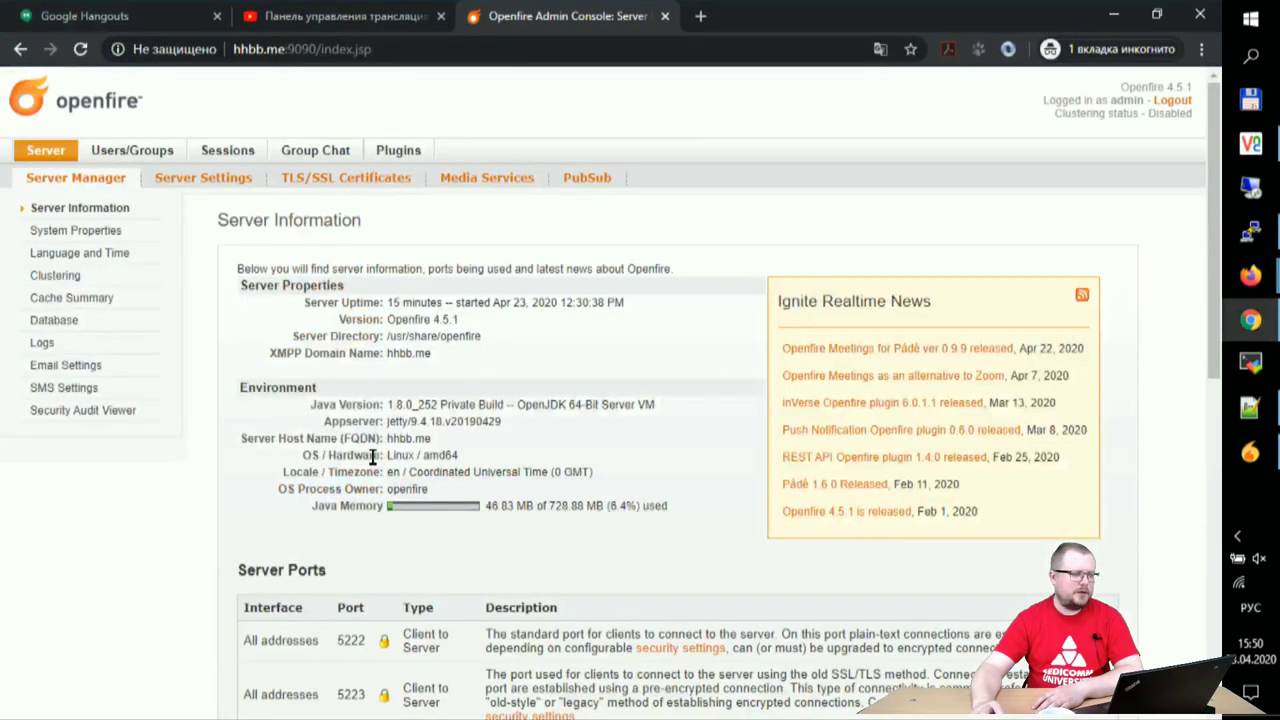
scroll(390, 452, "down", 5)
scroll(371, 451, "up", 1)
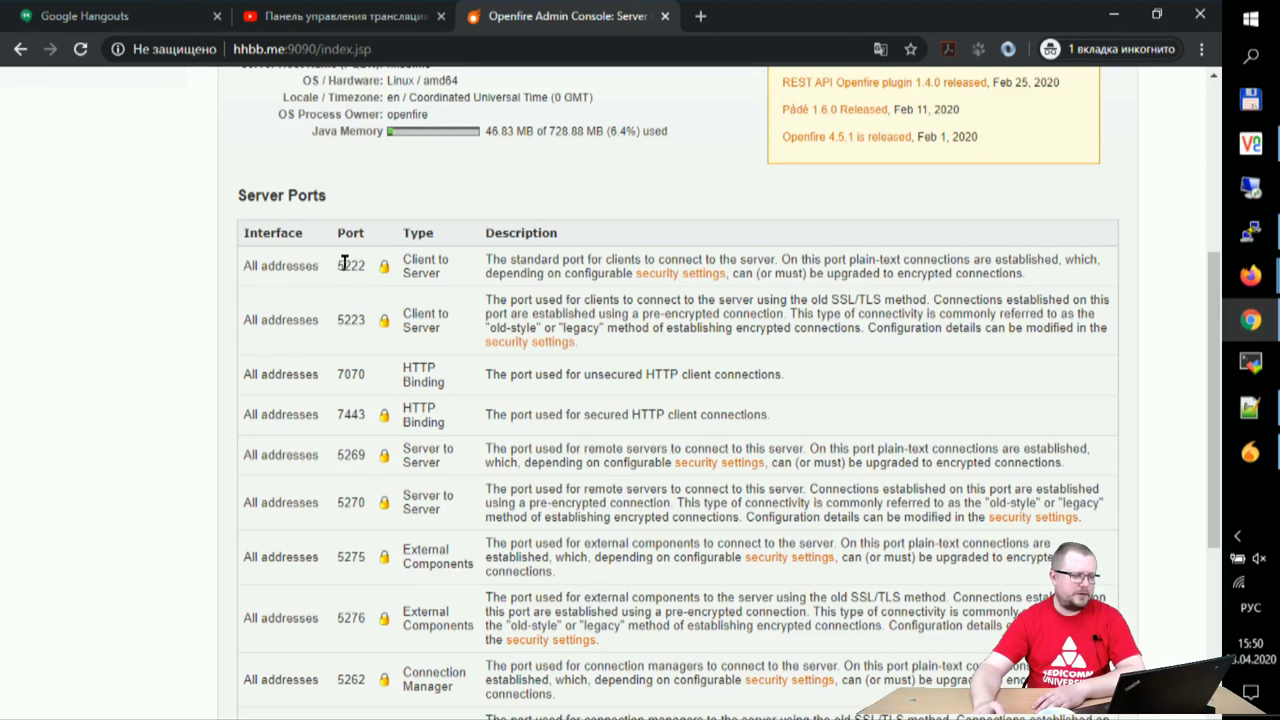
left_click_drag(345, 265, 366, 266)
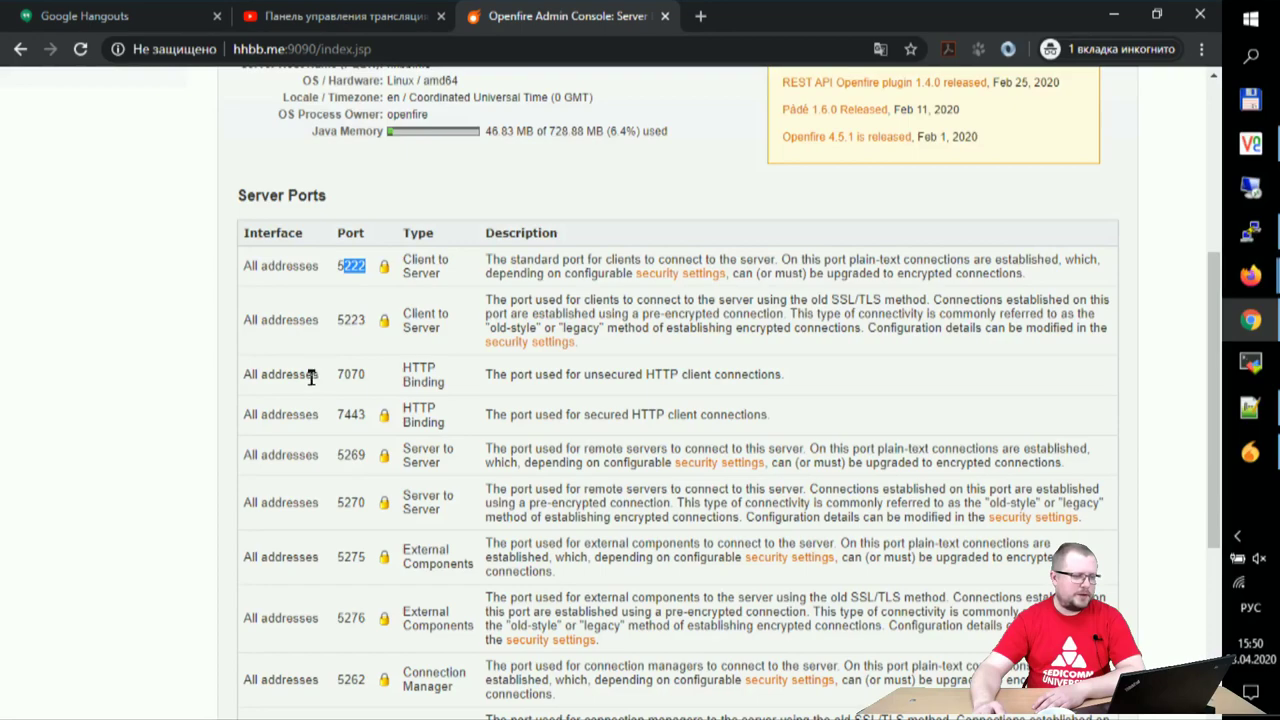
scroll(328, 410, "down", 3)
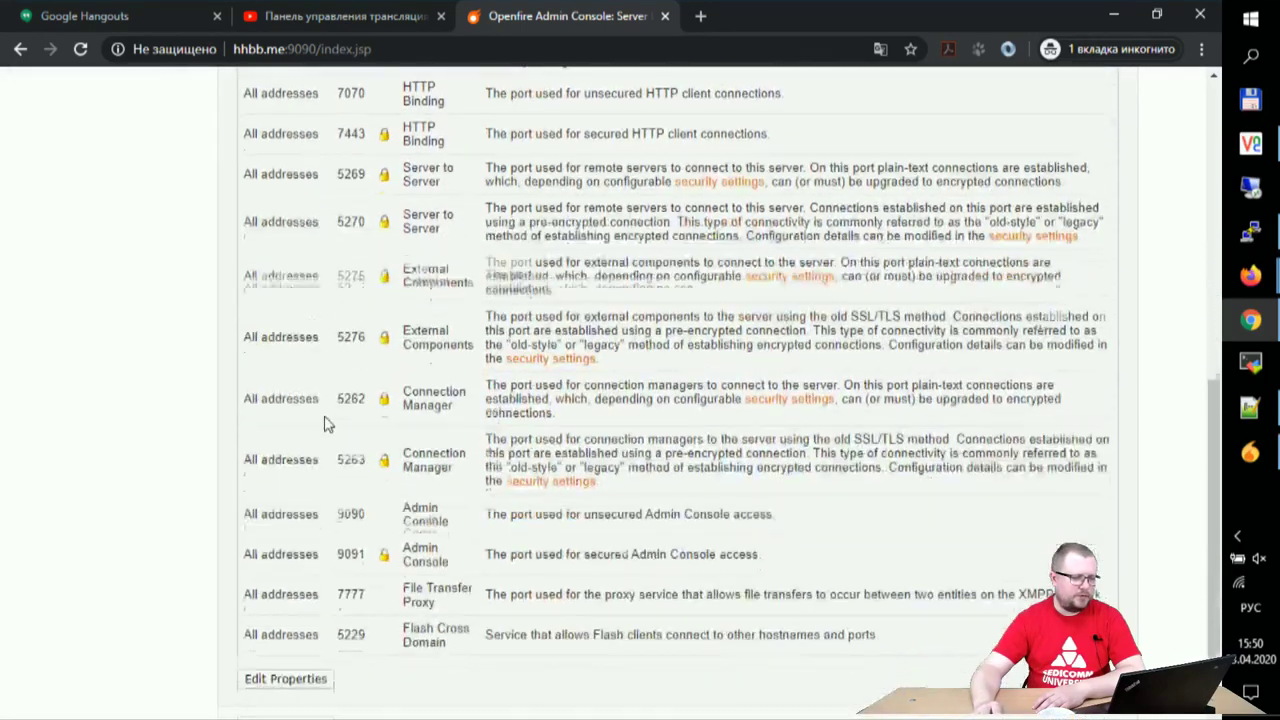
scroll(324, 424, "down", 1)
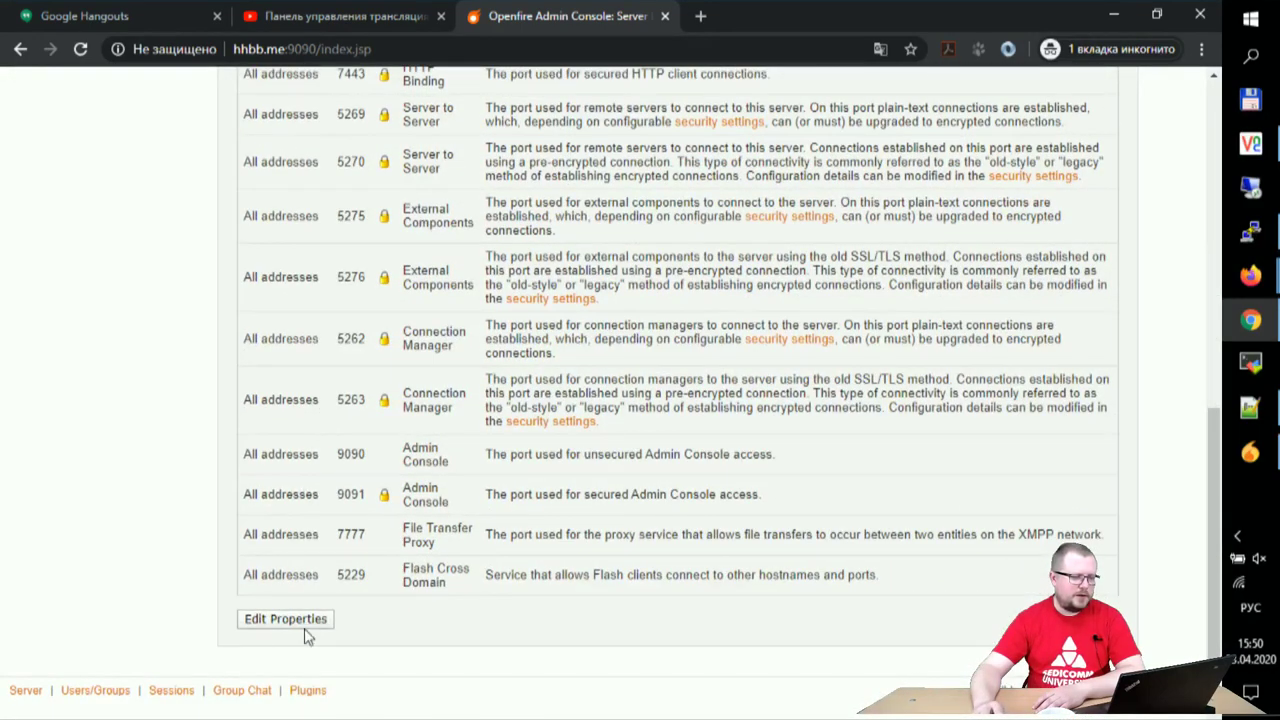
scroll(312, 515, "up", 6)
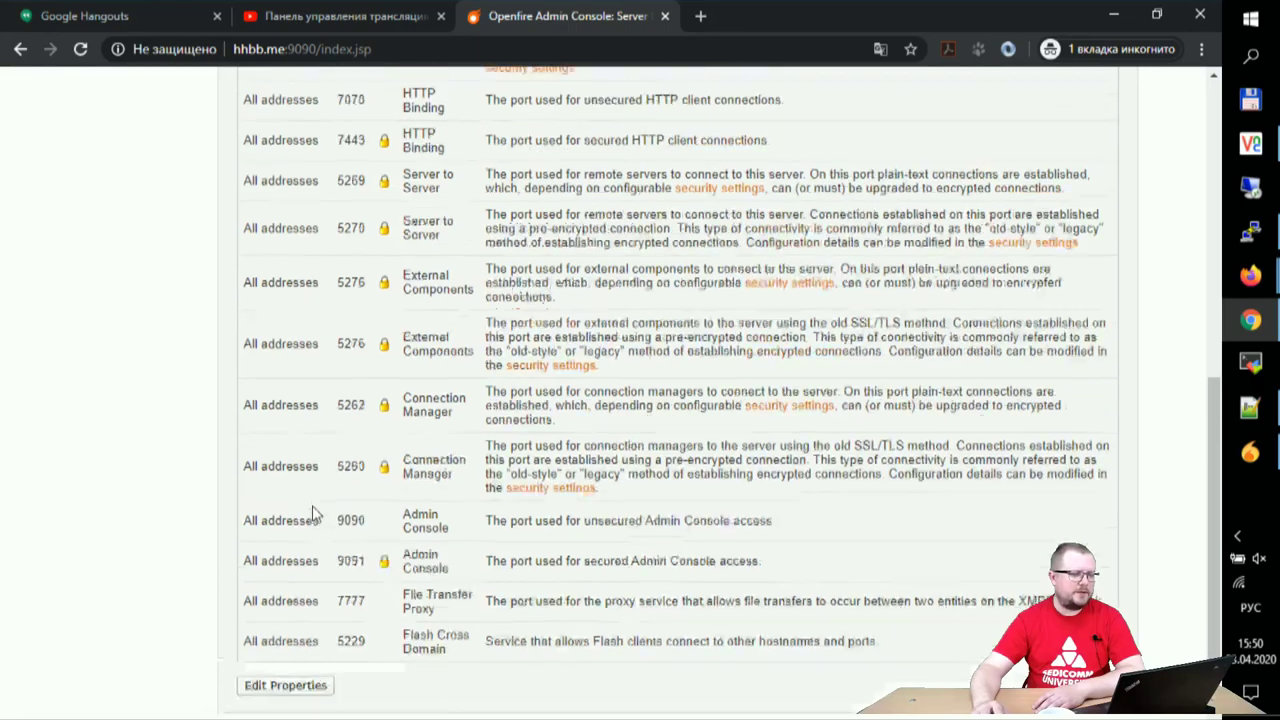
left_click(361, 450)
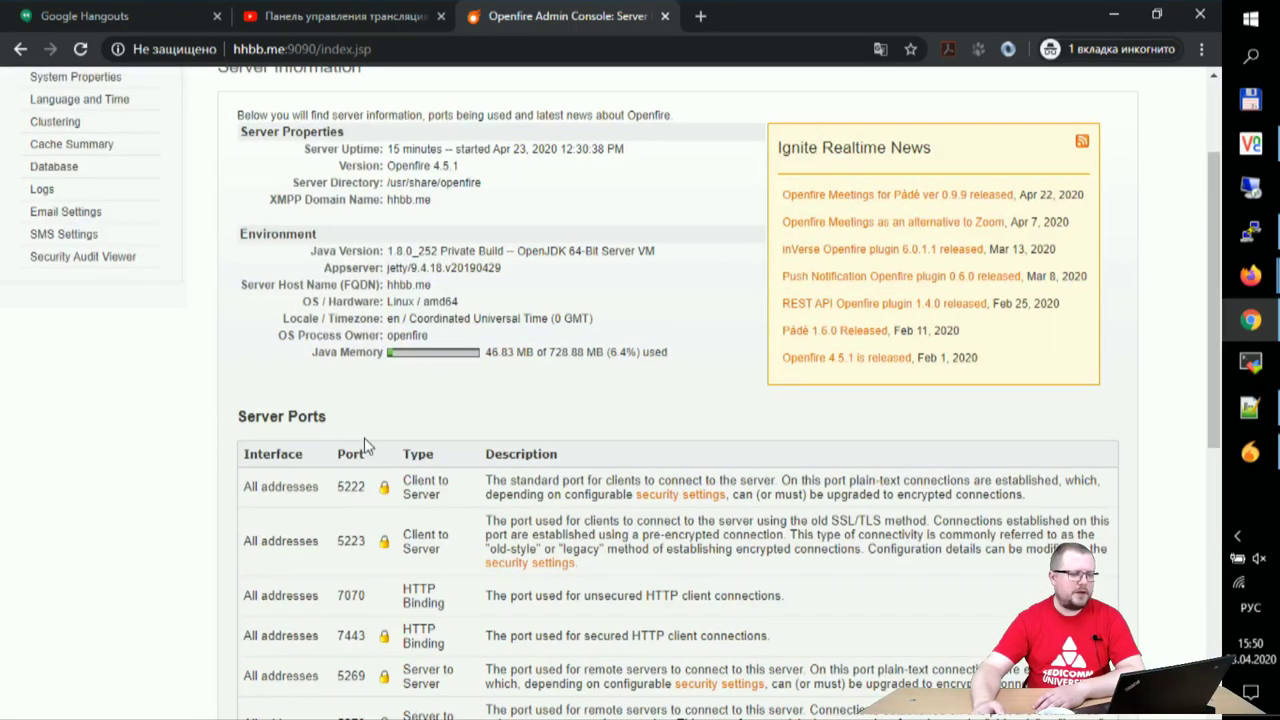
scroll(386, 433, "down", 5)
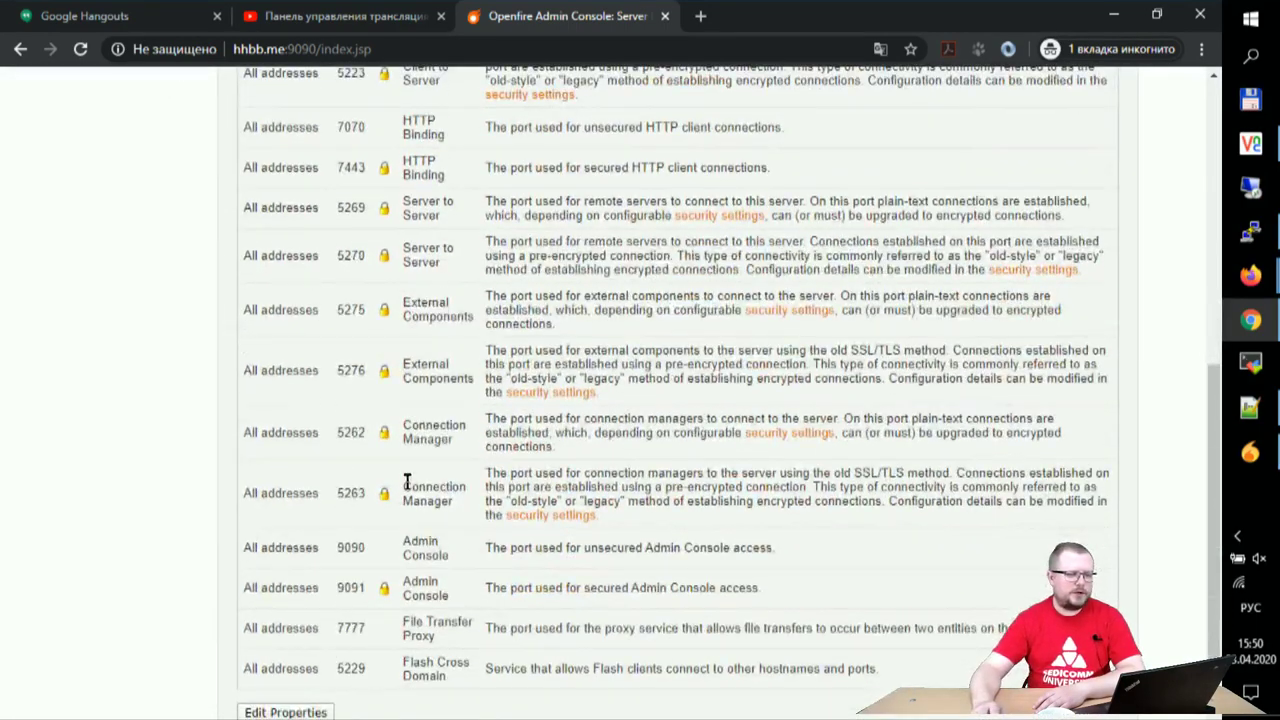
scroll(407, 483, "up", 5)
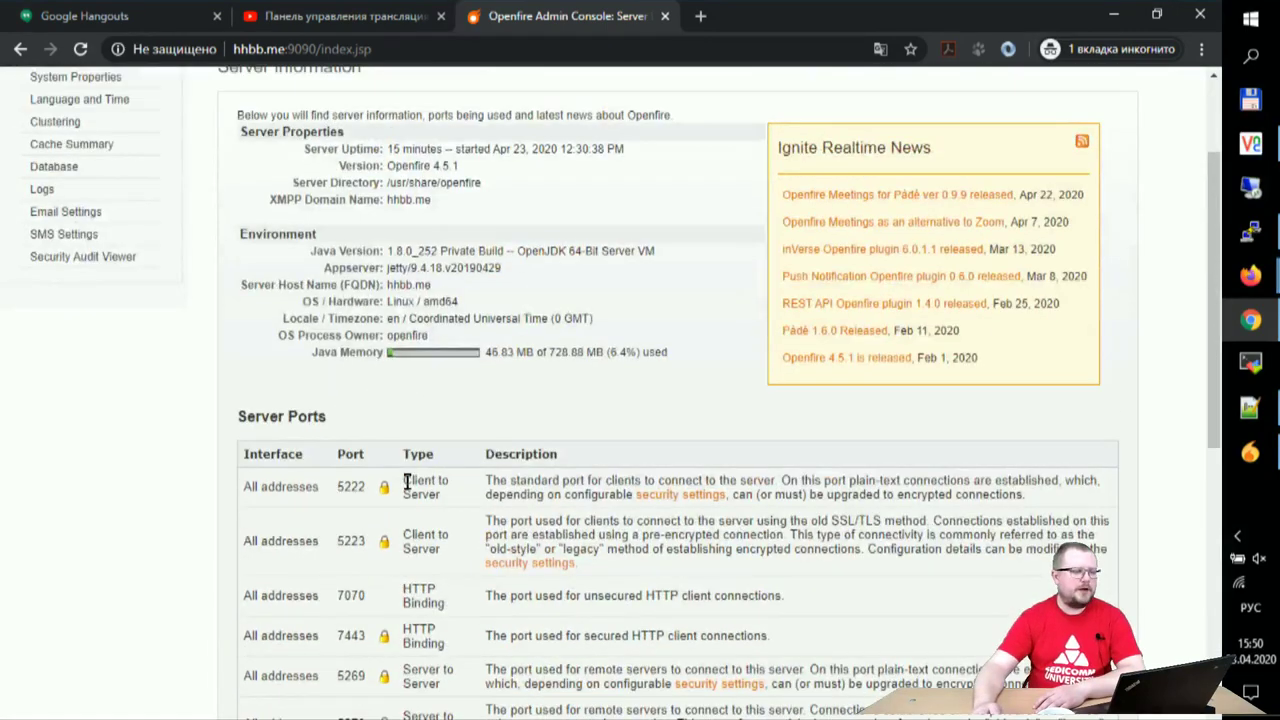
scroll(407, 483, "up", 1)
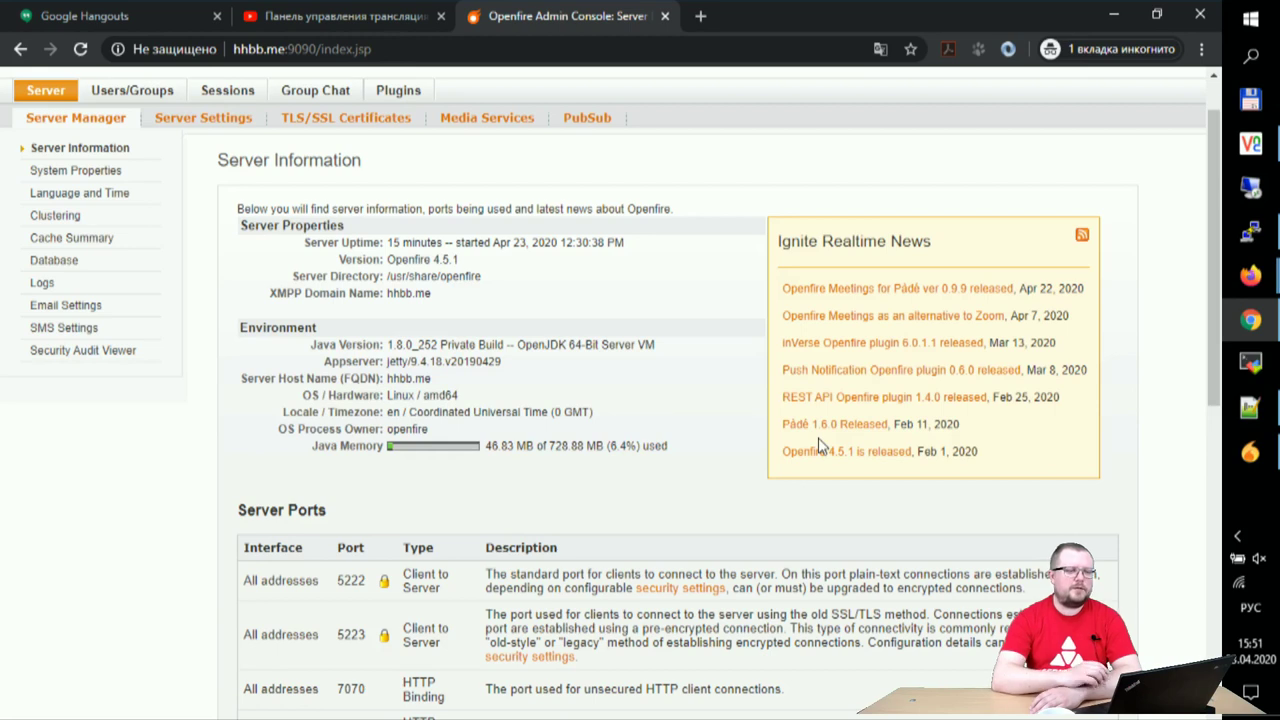
- Finish the Spark setup and launch Spark from its remote desktop shortcut, then minimize VNC Viewer
left_click(1250, 144)
left_click(787, 520)
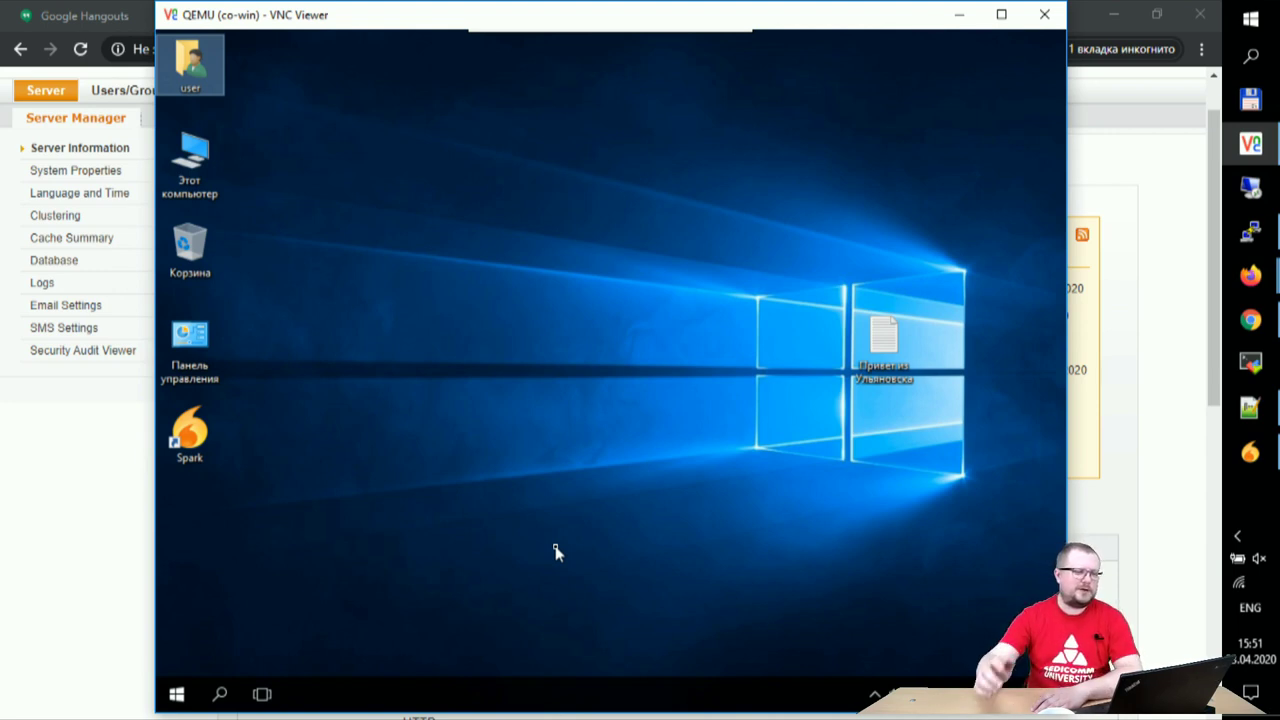
left_click(874, 693)
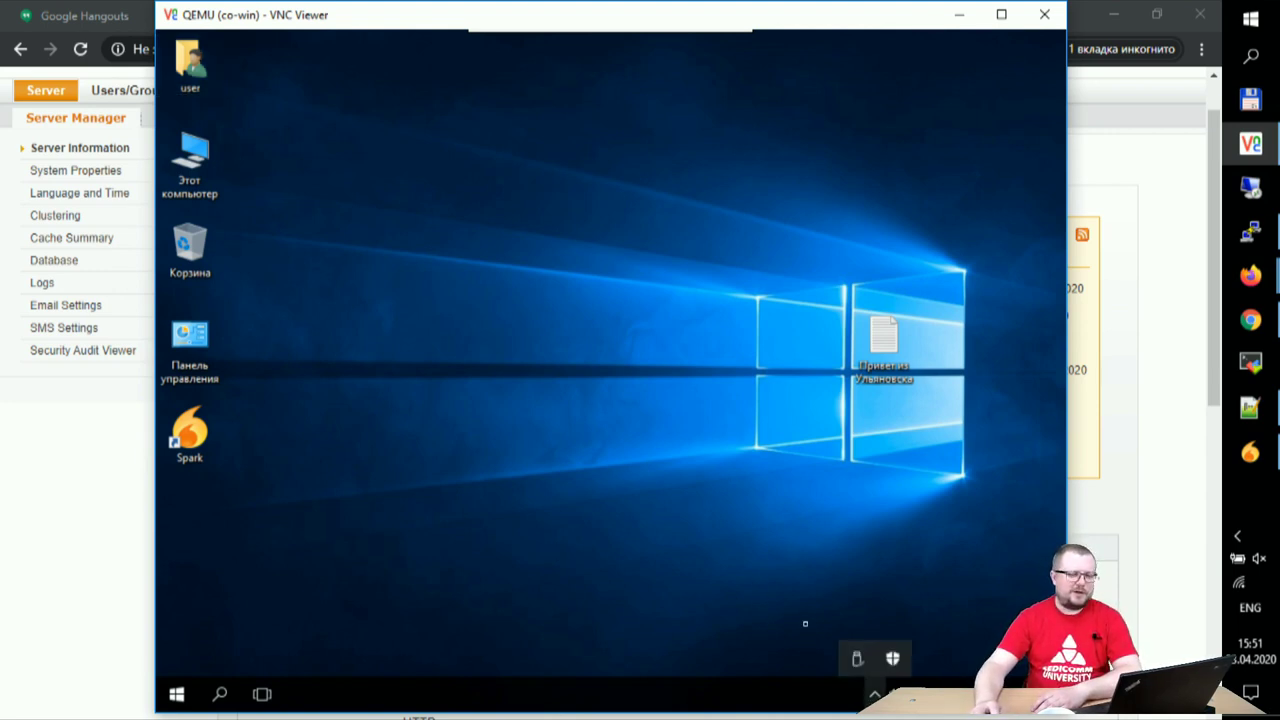
left_click(659, 538)
key("s")
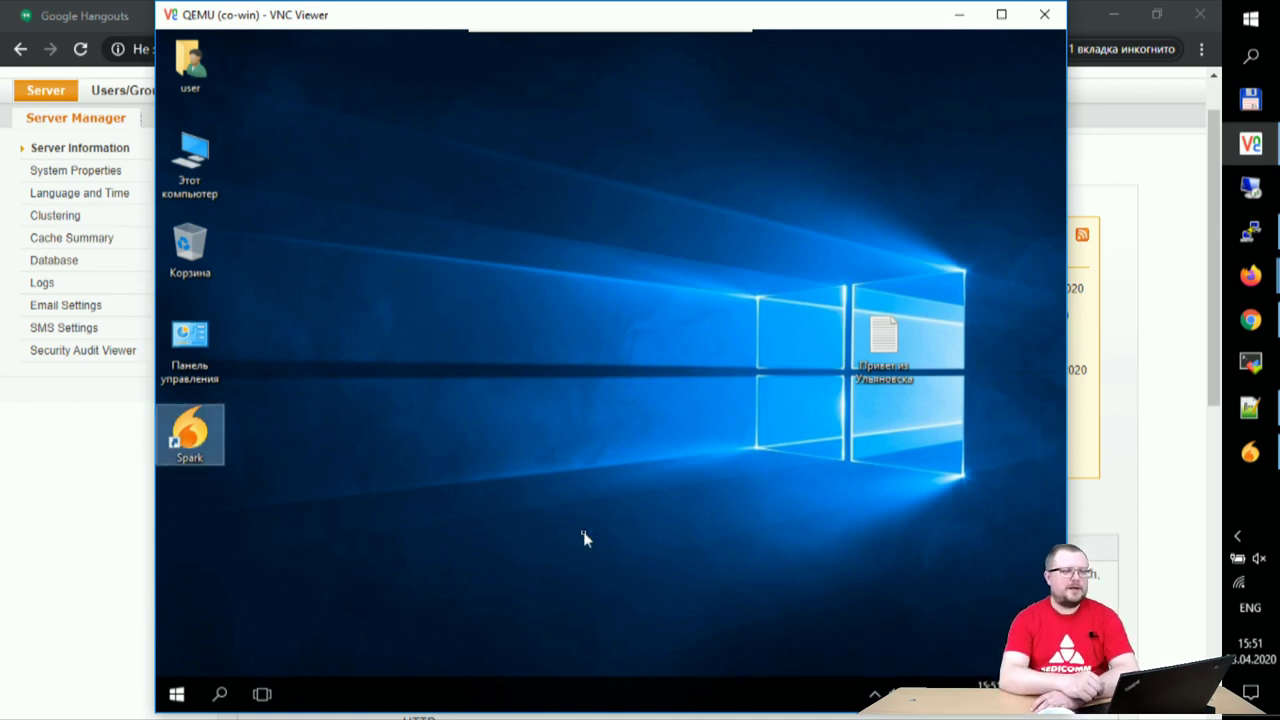
key("Return")
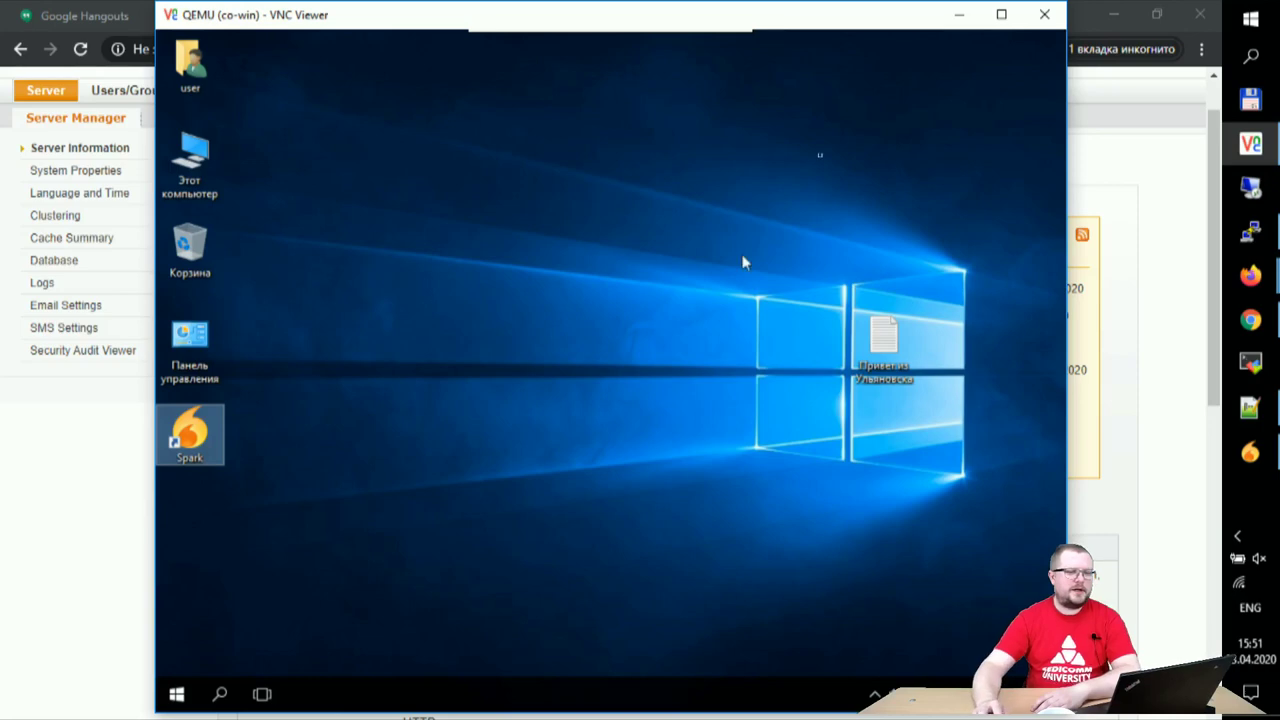
left_click(958, 14)
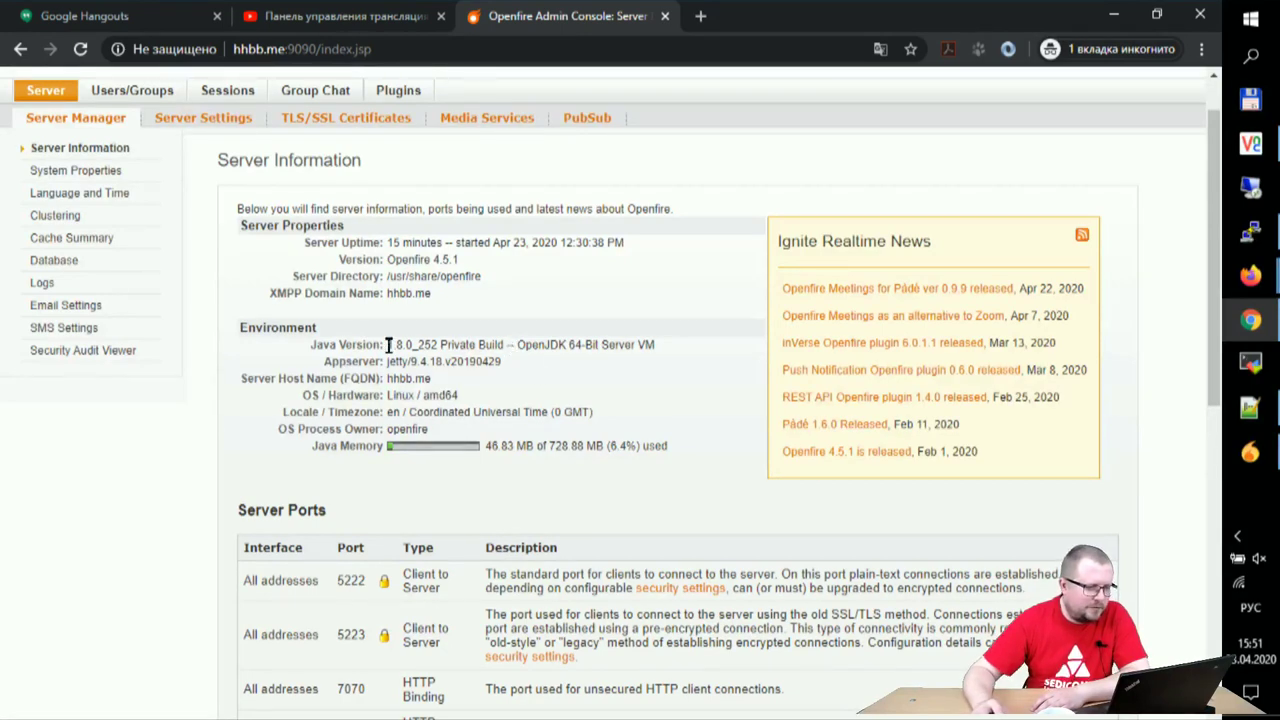
- Review the server's Java version and the Server Ports list in the Openfire Admin Console
mouse_move(400, 344)
left_mouse_down()
mouse_move(572, 344)
mouse_move(396, 344)
left_mouse_up()
left_click(548, 368)
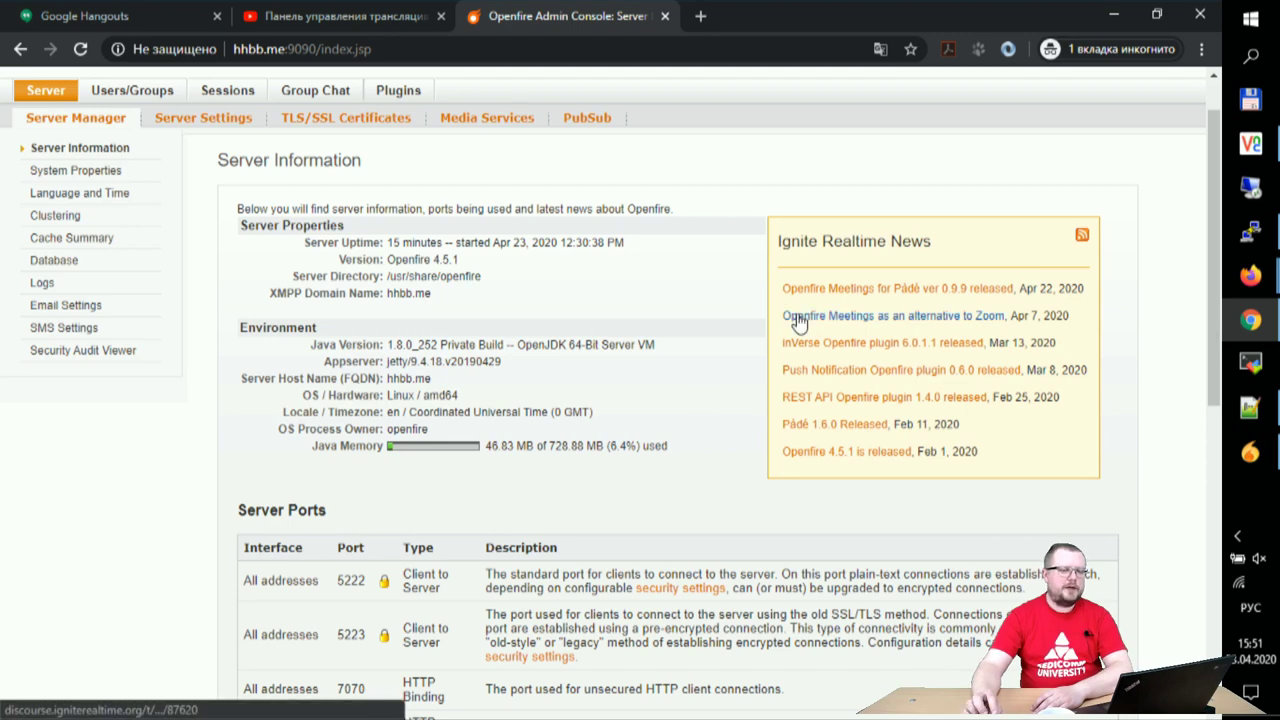
scroll(798, 320, "down", 2)
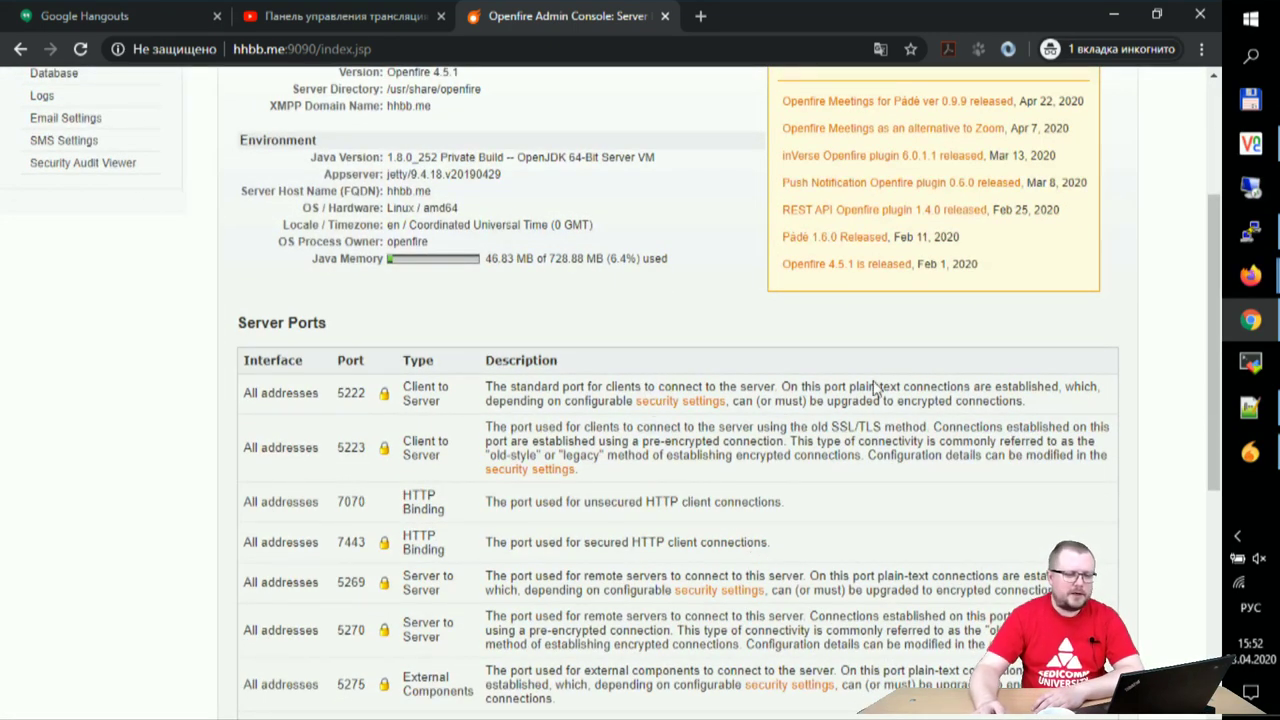
scroll(820, 450, "down", 5)
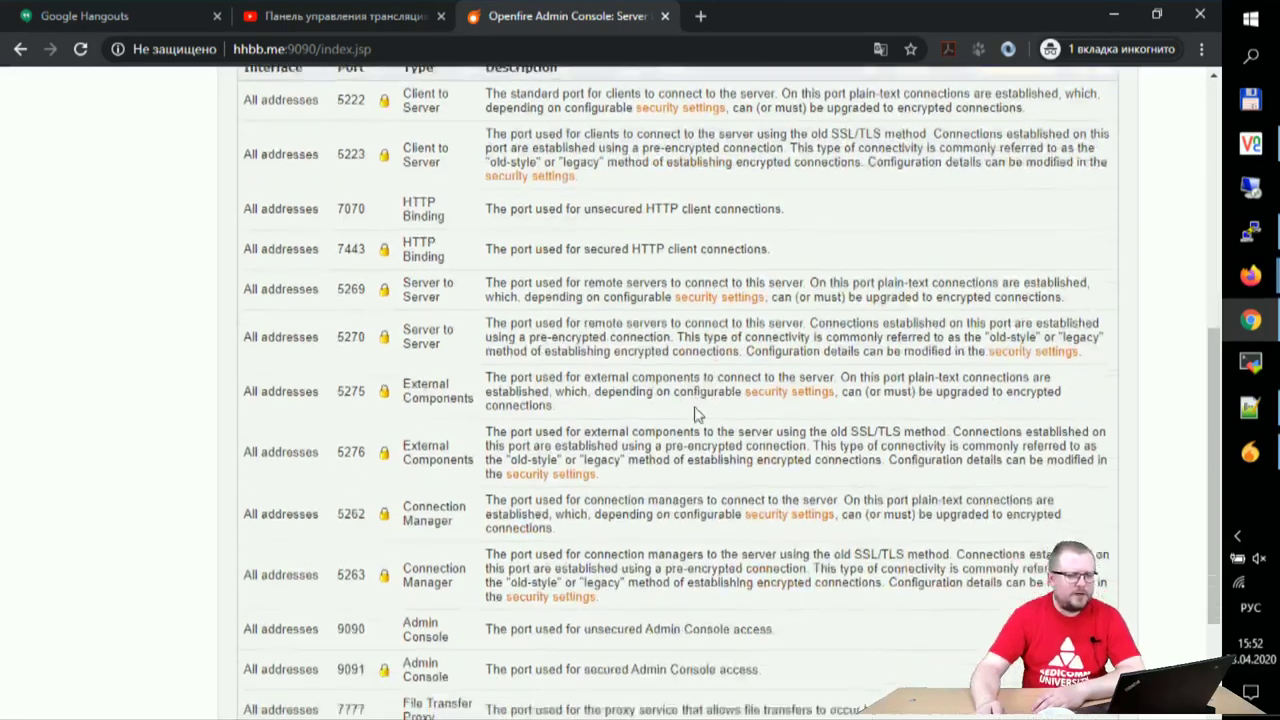
scroll(708, 345, "up", 8)
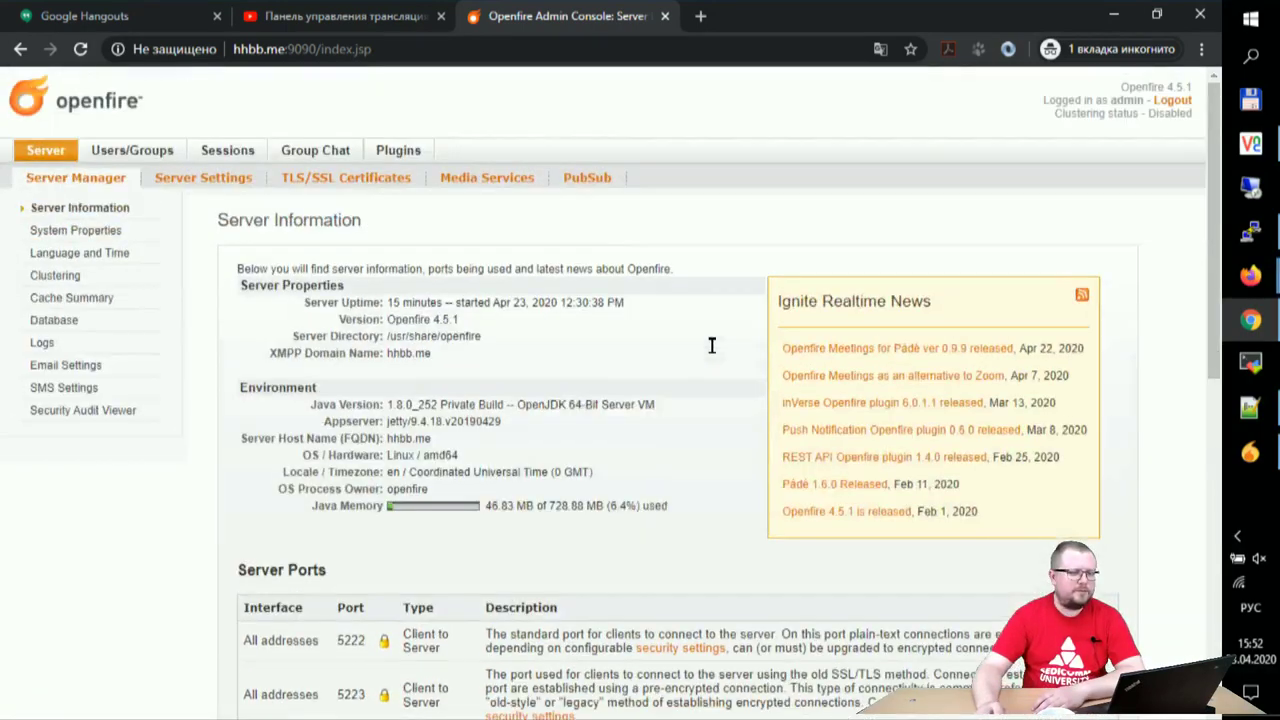
- Briefly show and hide the local Spark contact list, then restore the remote Spark login
left_click(1236, 455)
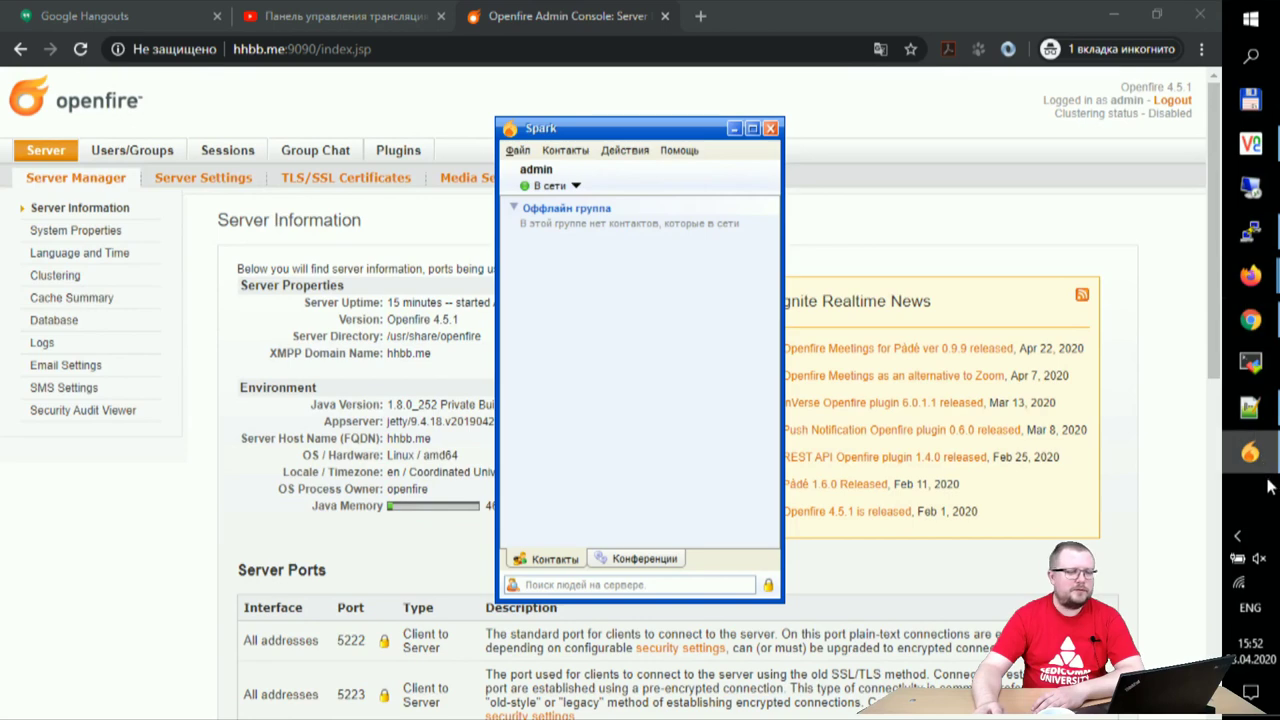
left_click(733, 129)
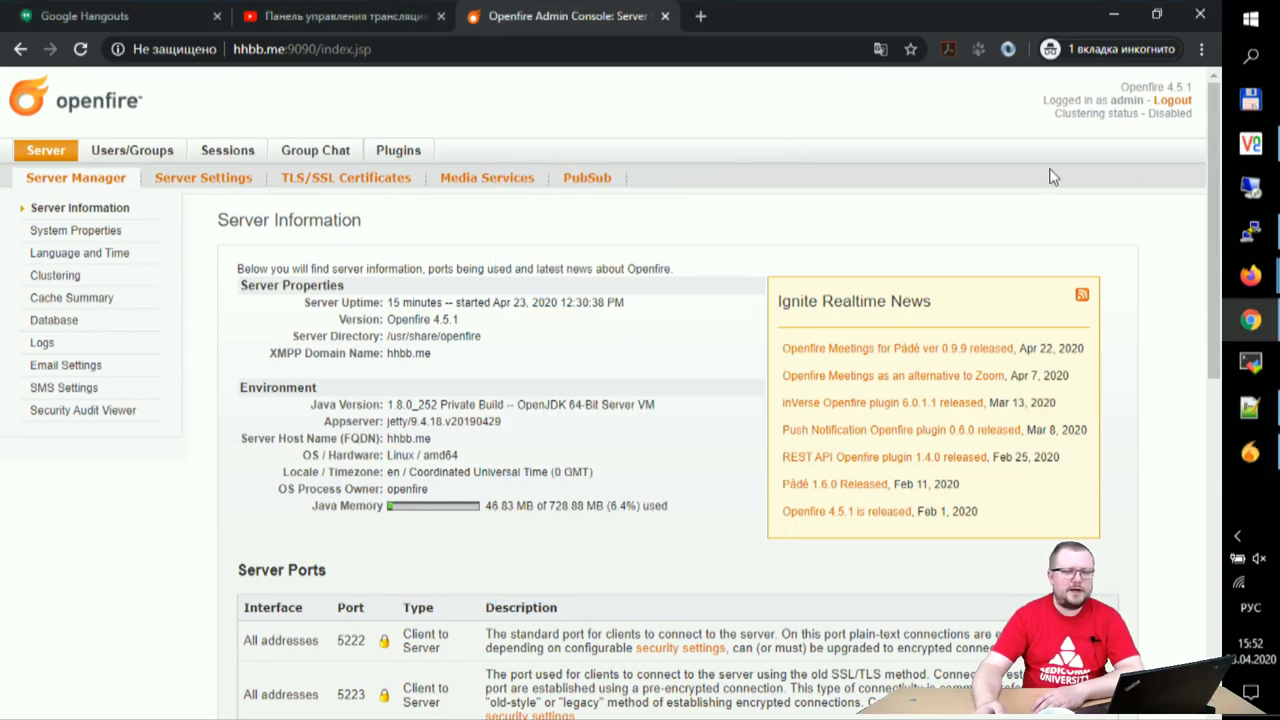
left_click(1250, 143)
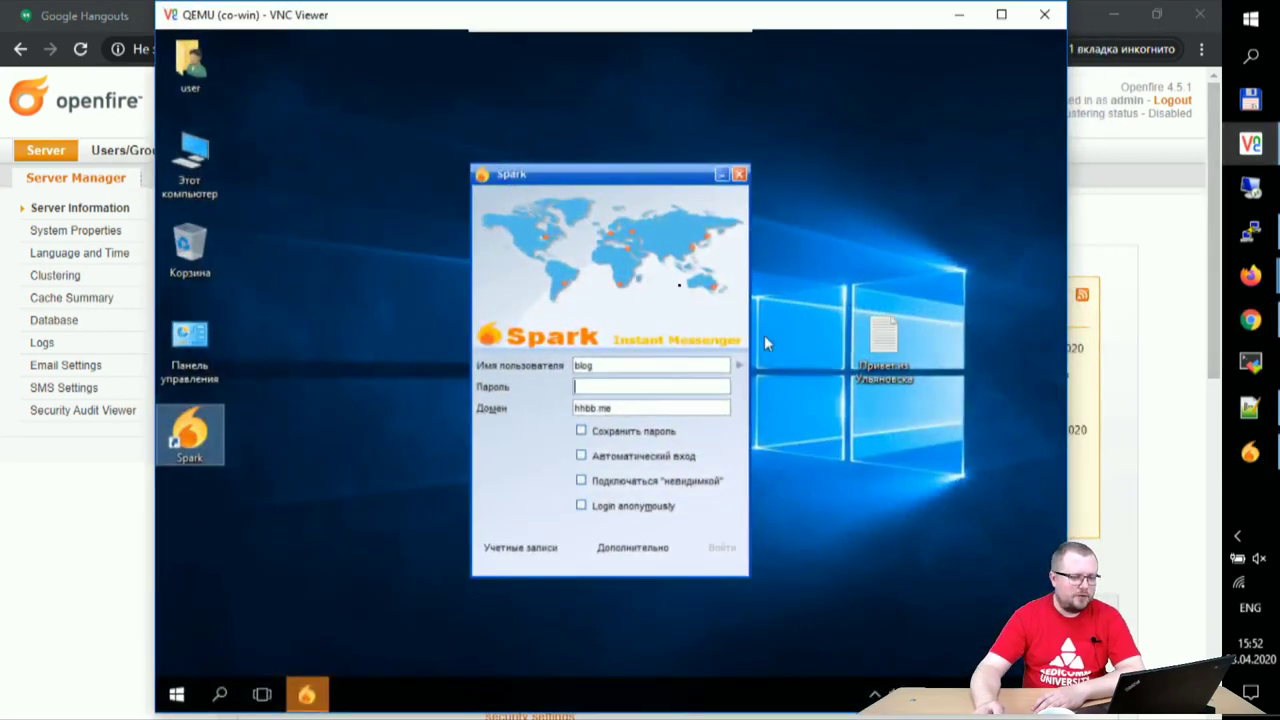
- Fill in username, password and hhbb.me domain under Учетные записи and create the account
left_click(527, 557)
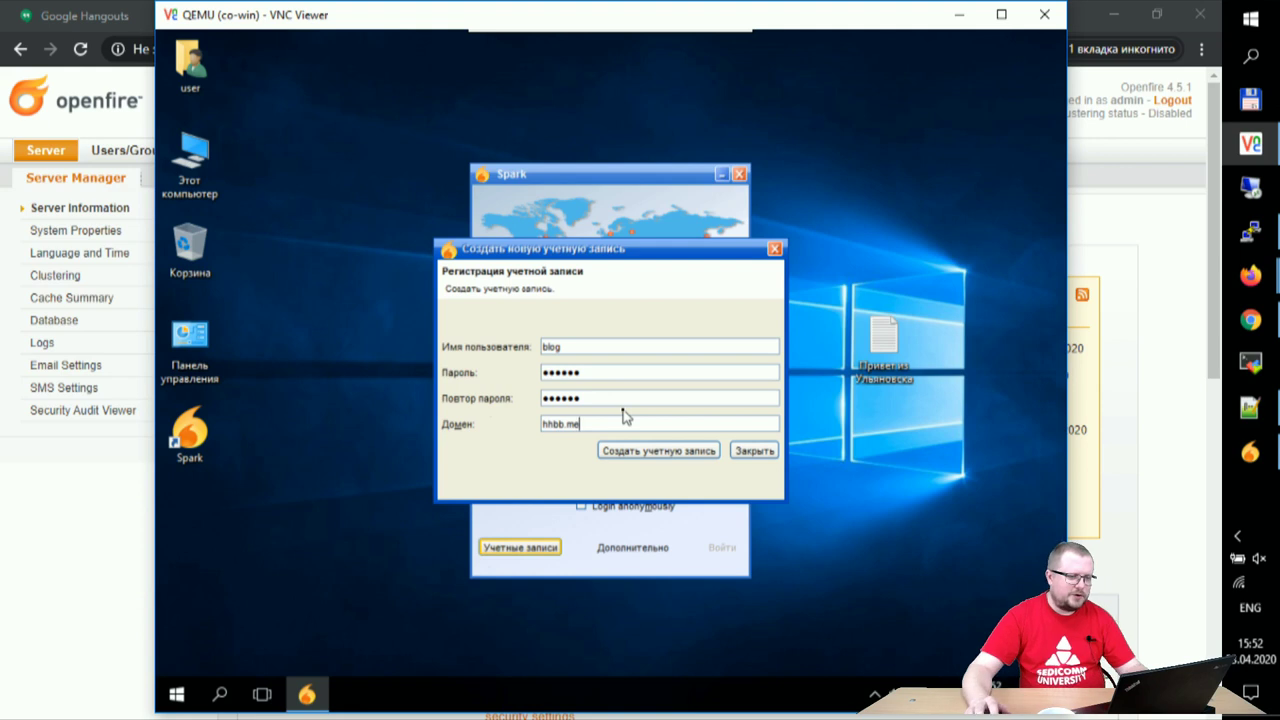
left_click(662, 452)
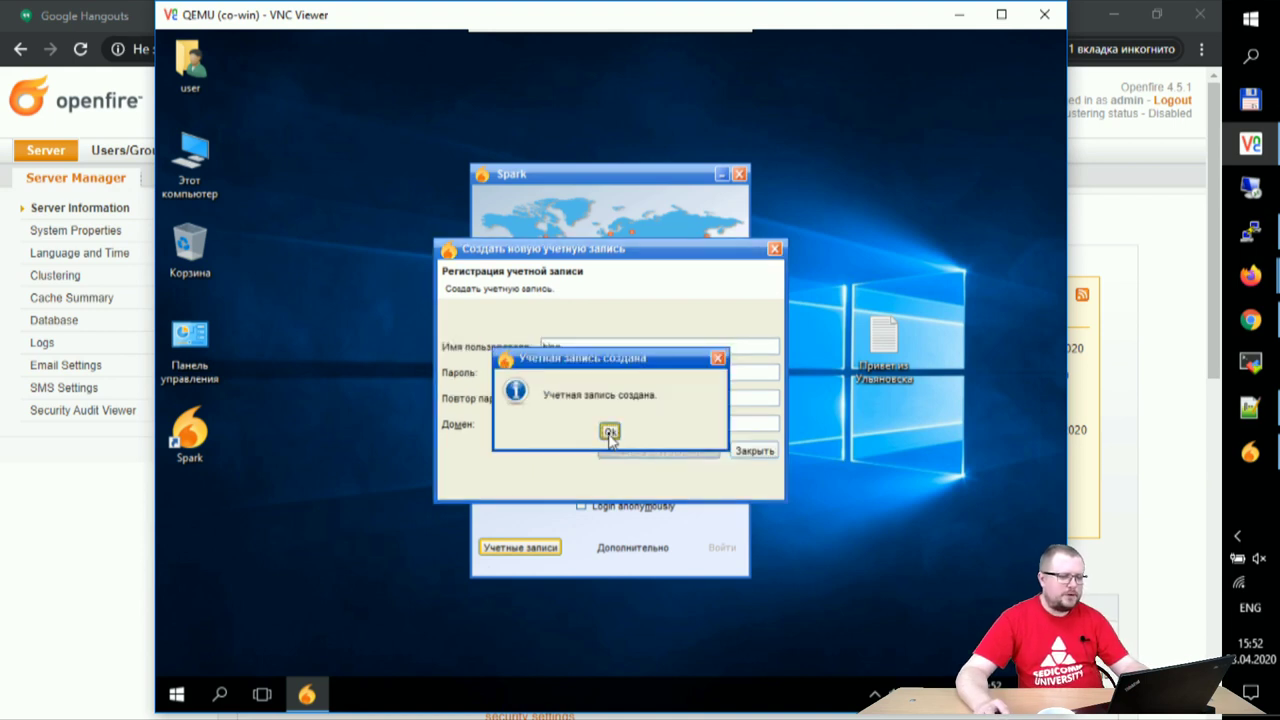
left_click(609, 431)
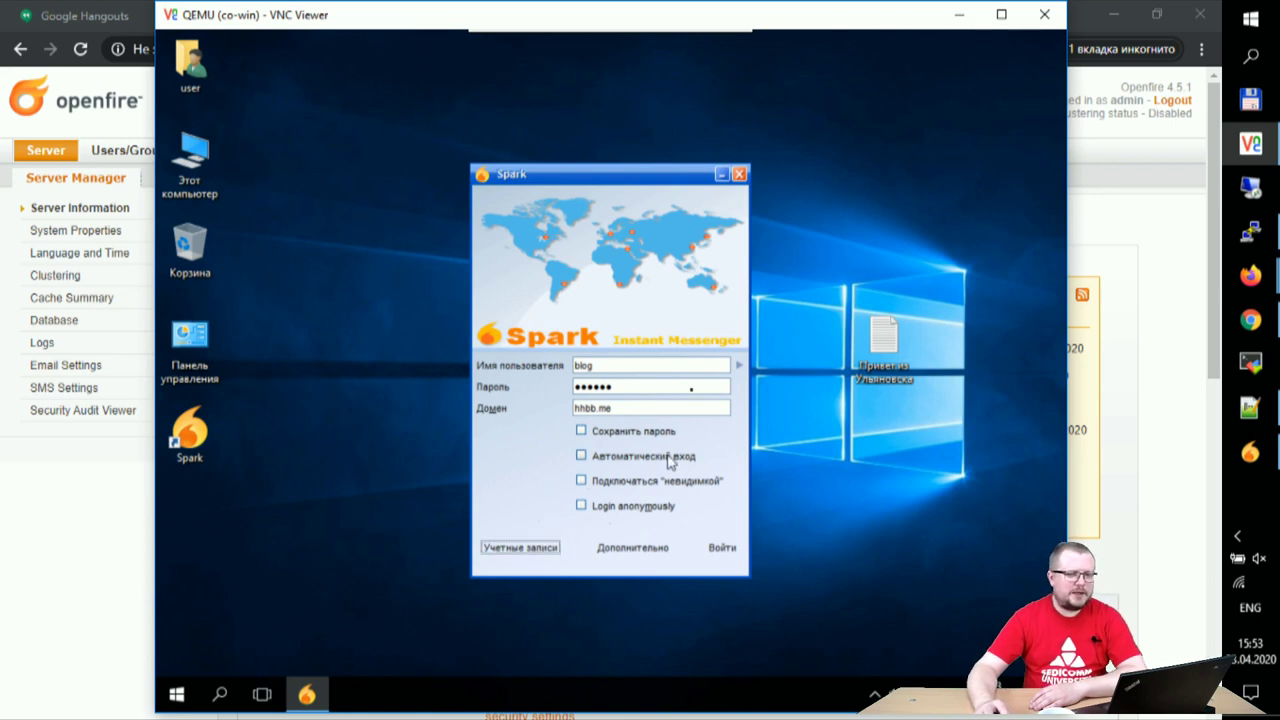
- Check that Users/Groups User Summary now lists 5 users, then return to the remote Spark login
left_click(1160, 354)
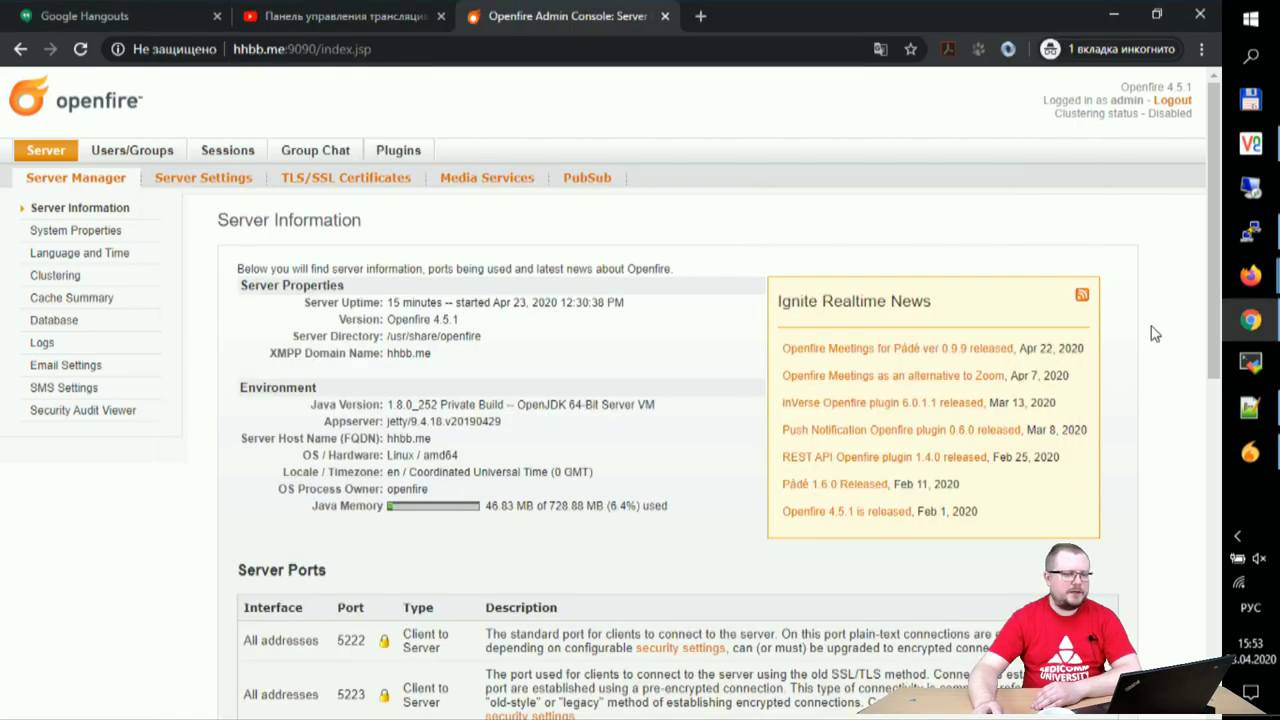
left_click(147, 155)
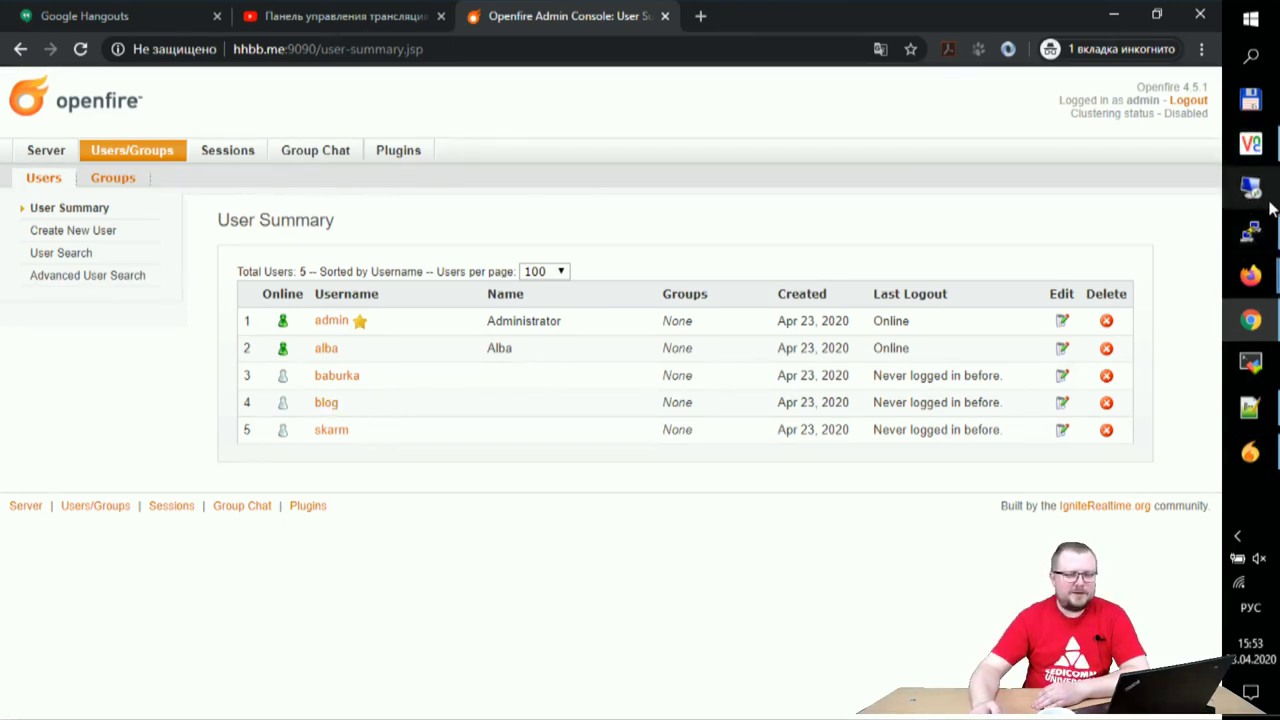
left_click(1250, 143)
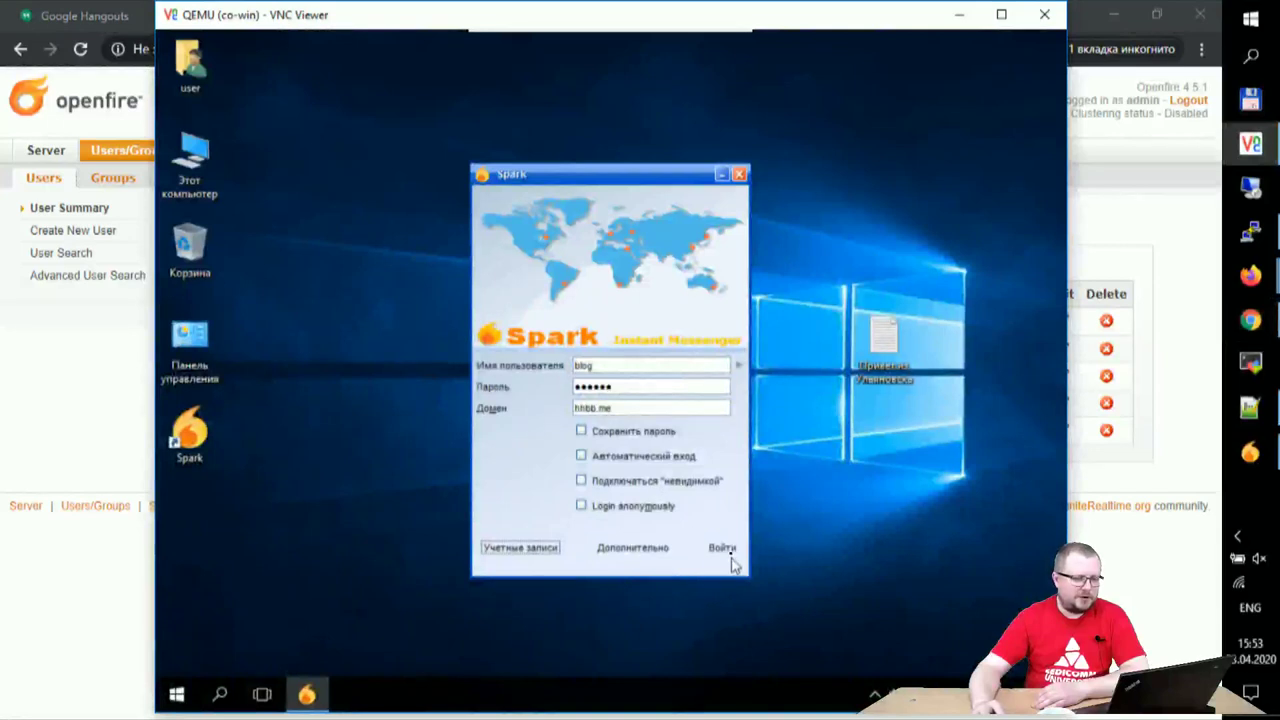
- Confirm the advanced settings, sign in with the new account, and open the Контакты menu
left_click(641, 553)
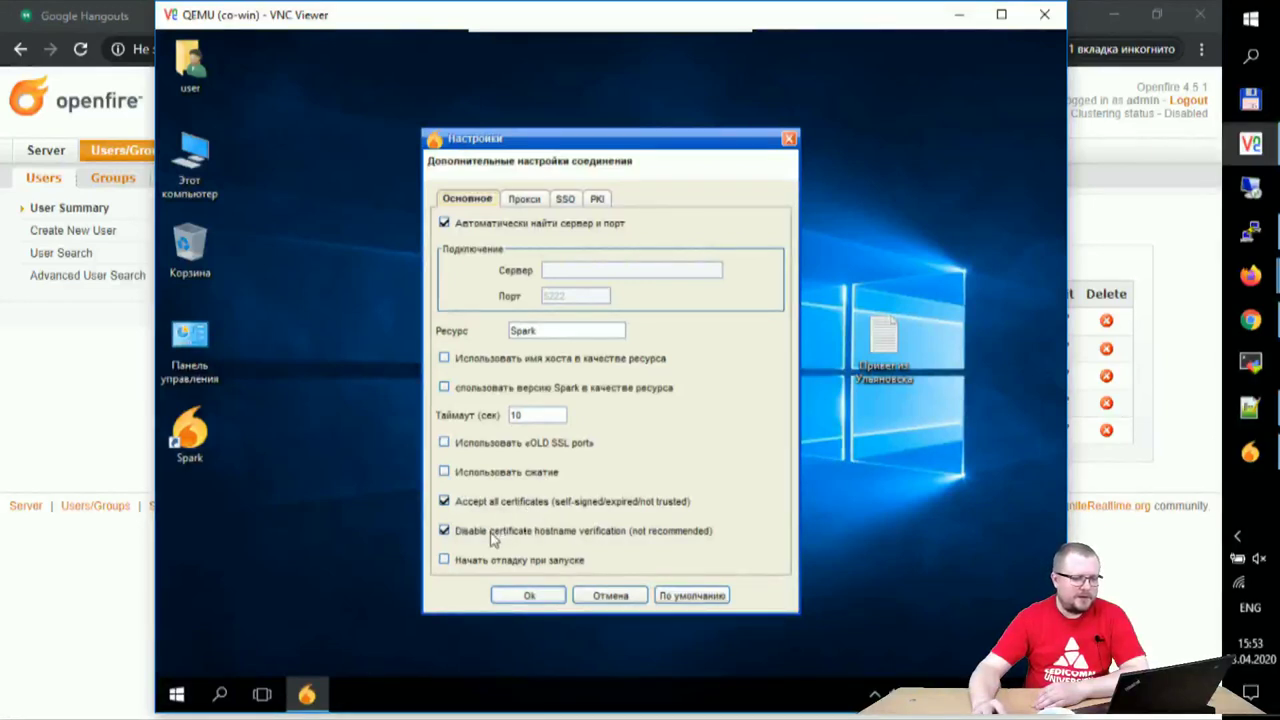
left_click(529, 596)
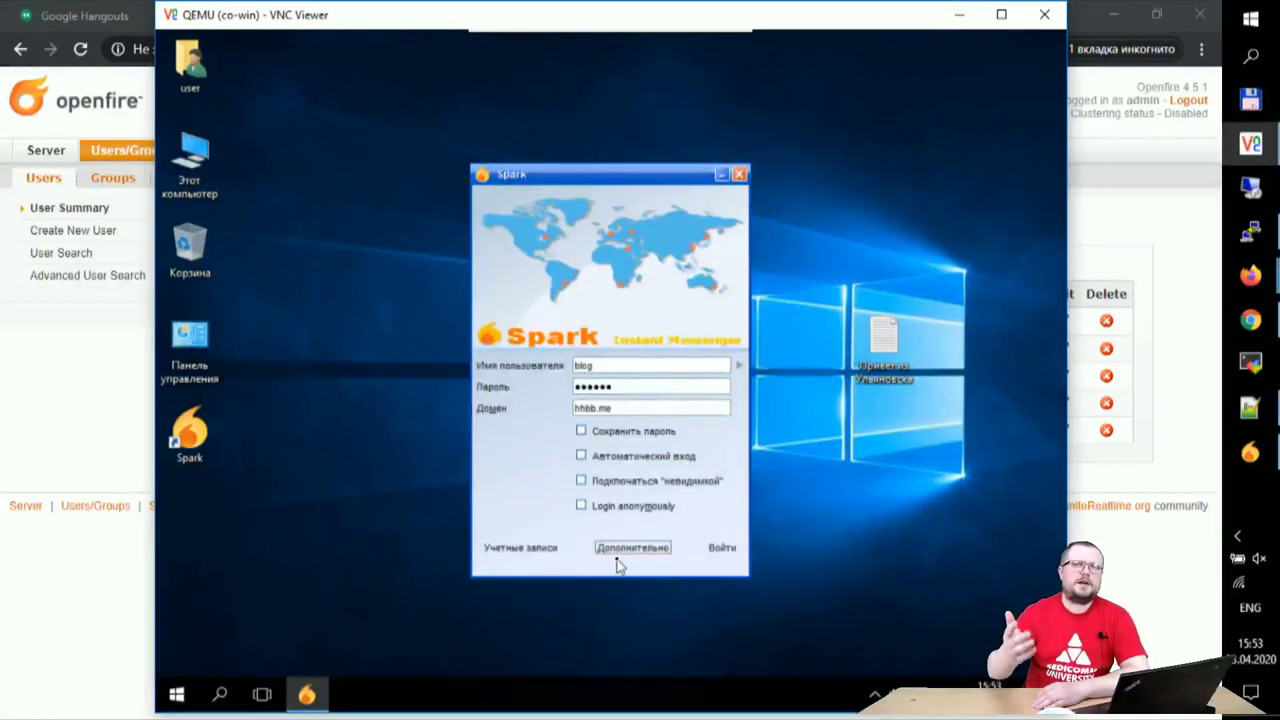
left_click(722, 549)
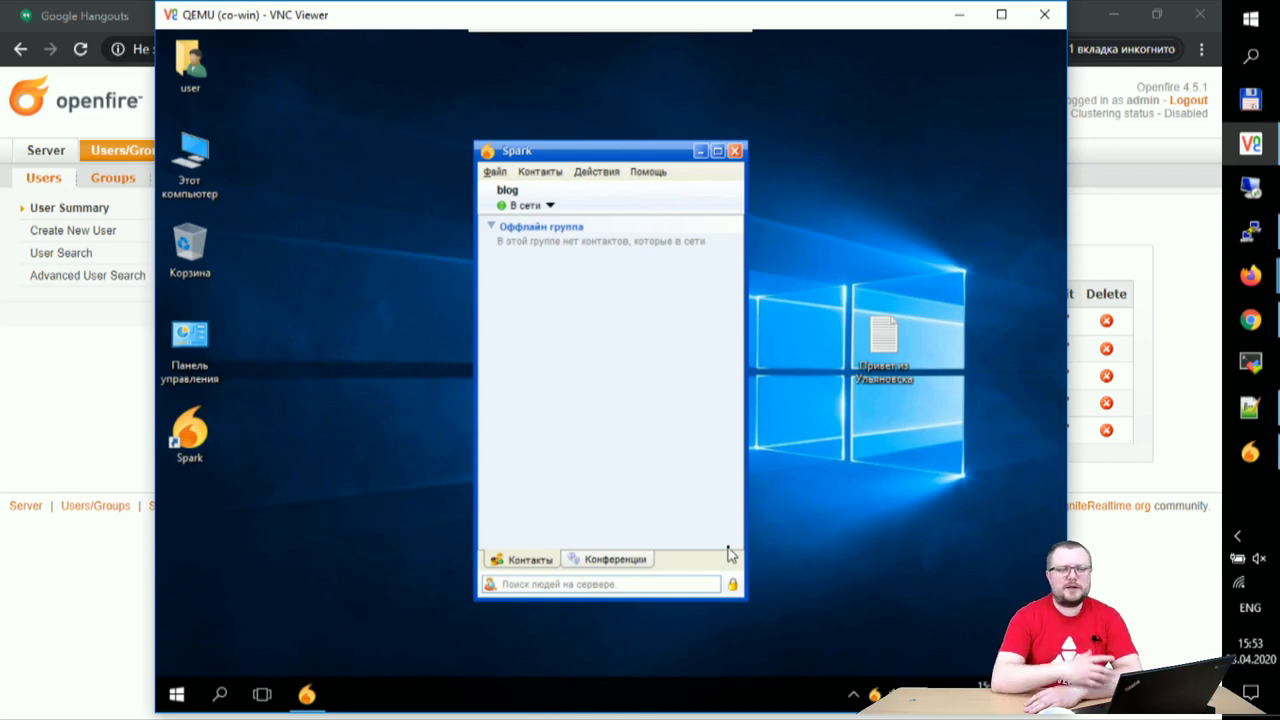
left_click(543, 176)
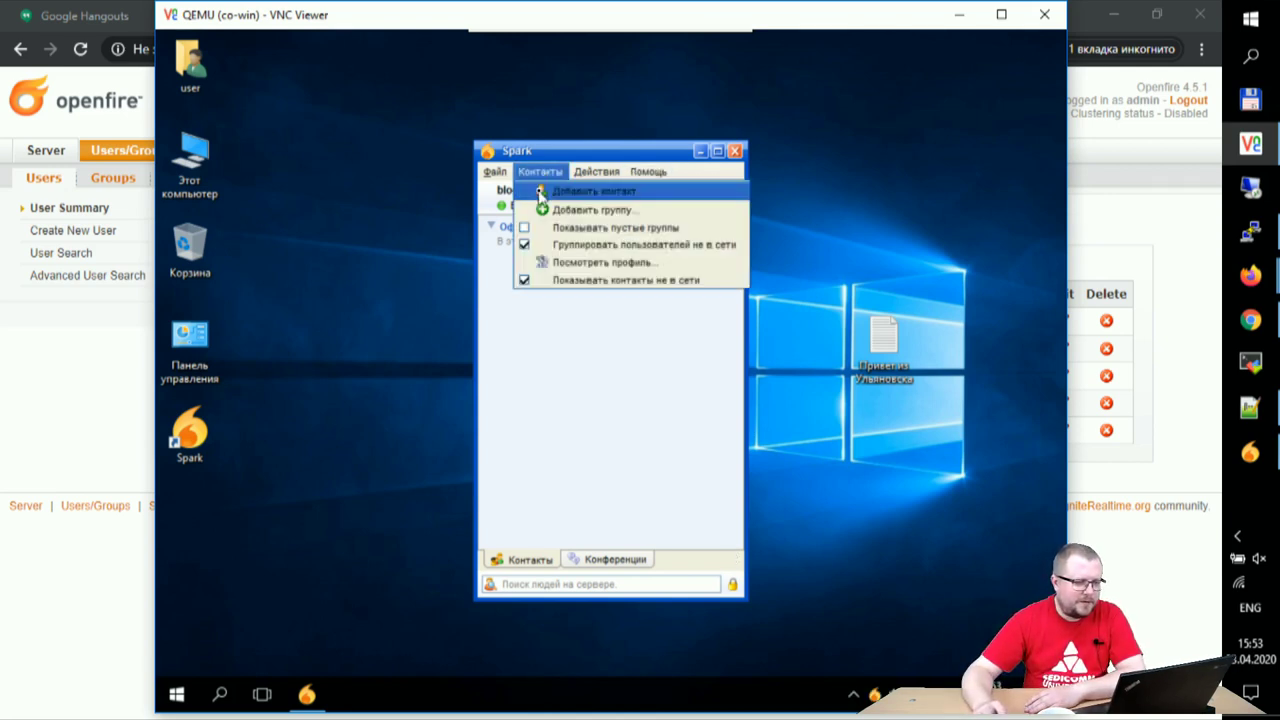
- Add admin as a pending Friends contact, then minimize VNC Viewer and the browser
left_click(541, 191)
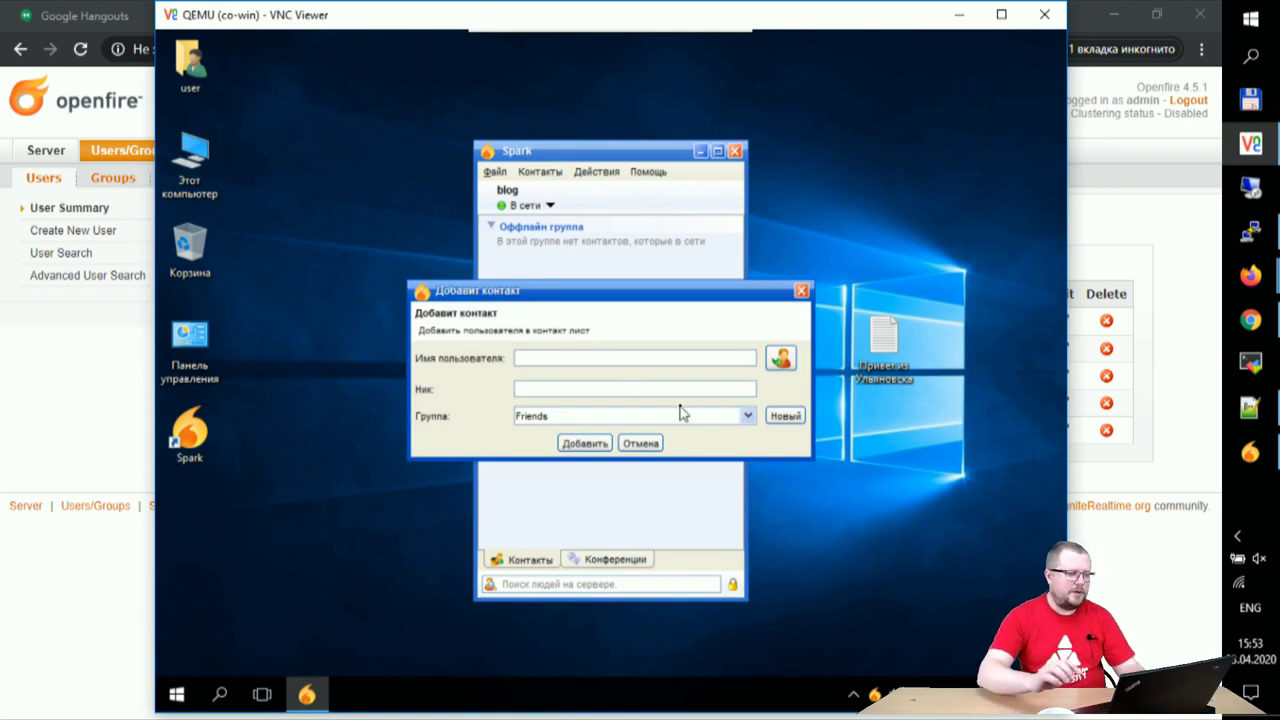
type("admin")
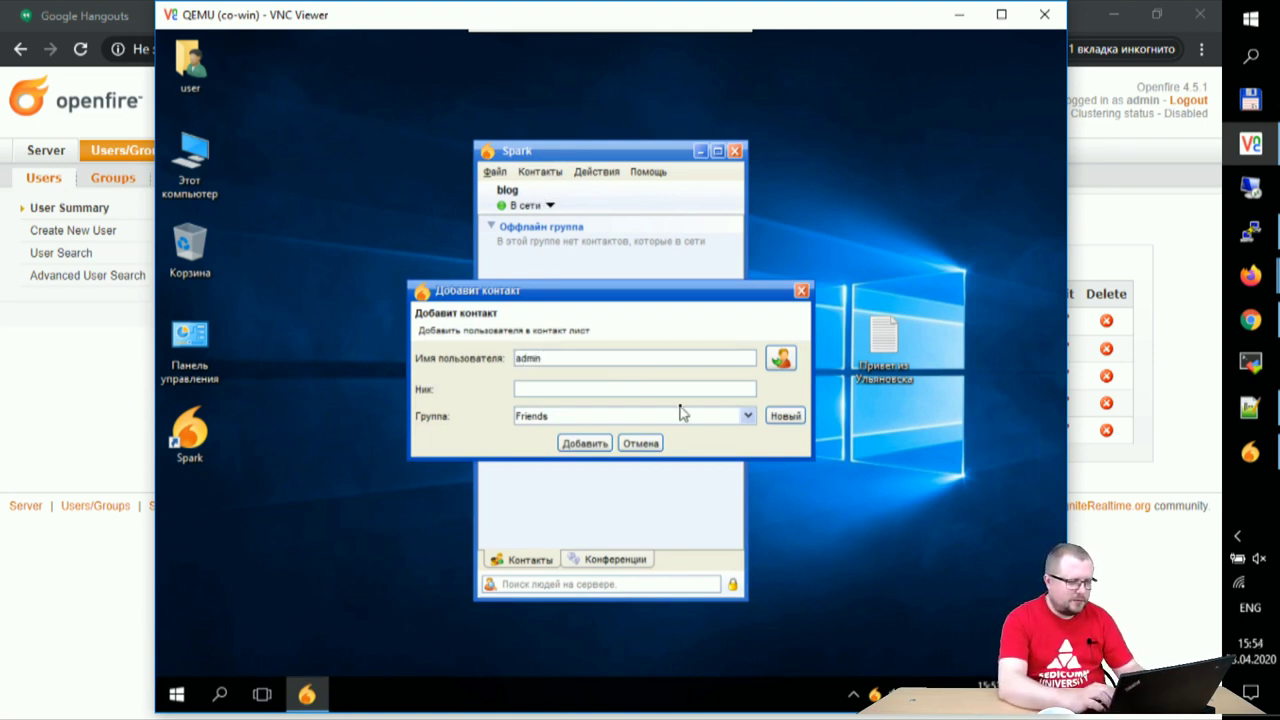
key("Tab")
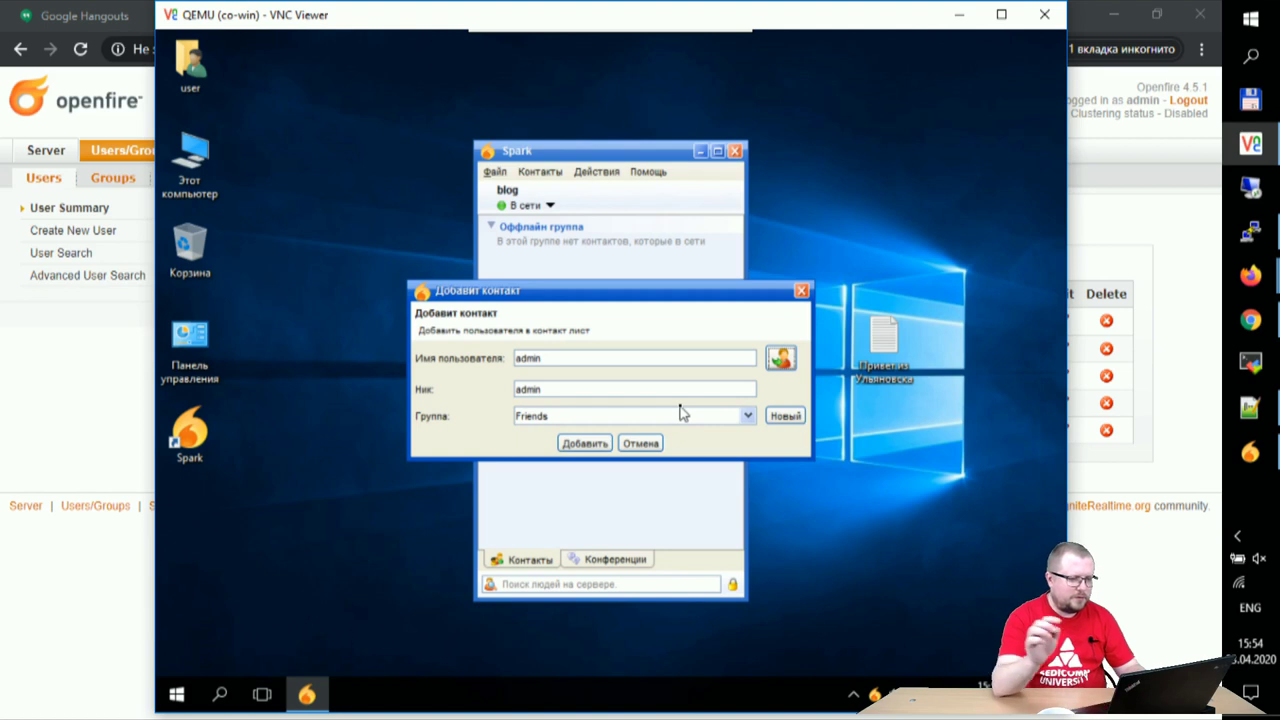
left_click(585, 444)
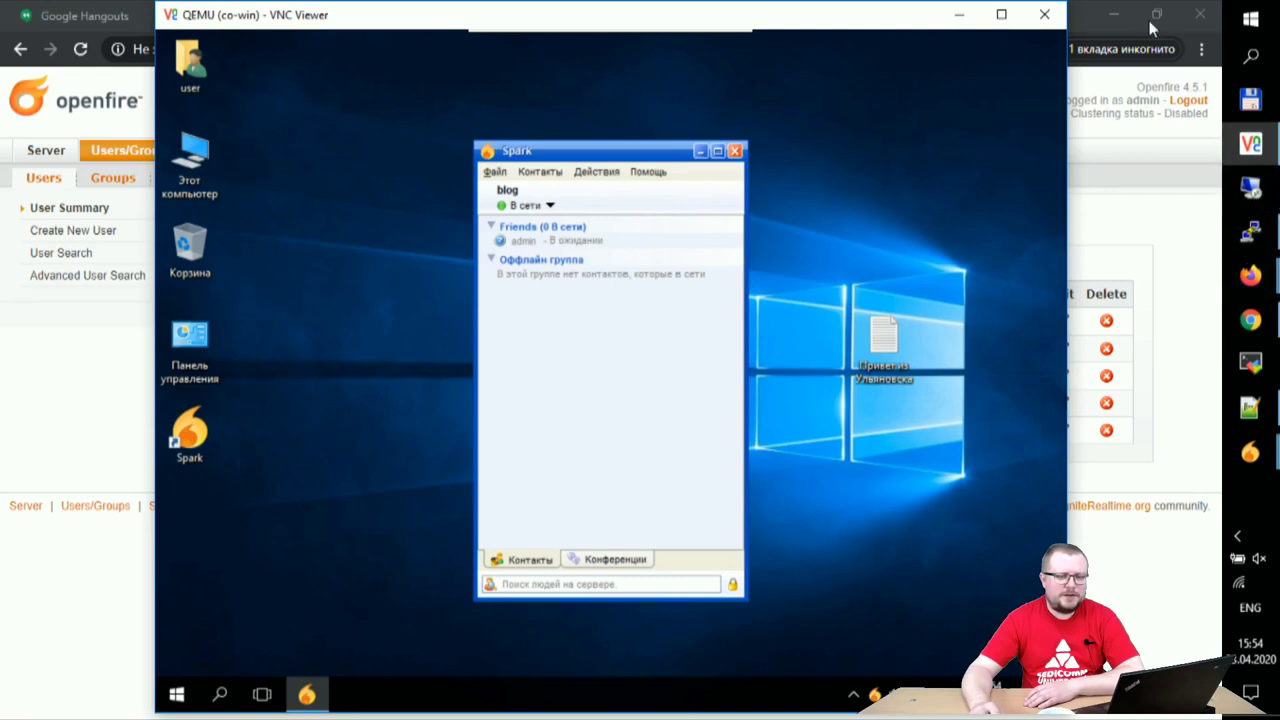
left_click(960, 14)
left_click(1113, 12)
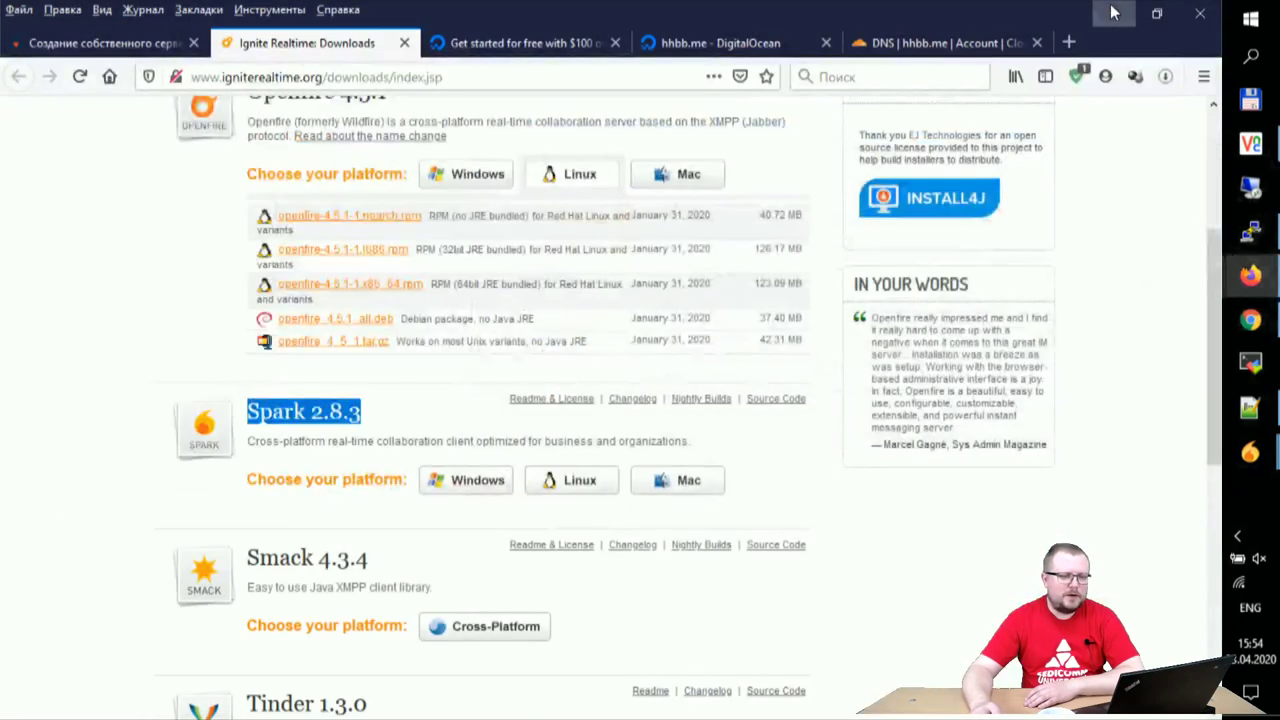
- Accept the first pending contact authorization request from the taskbar preview
left_click(1113, 12)
mouse_move(1250, 452)
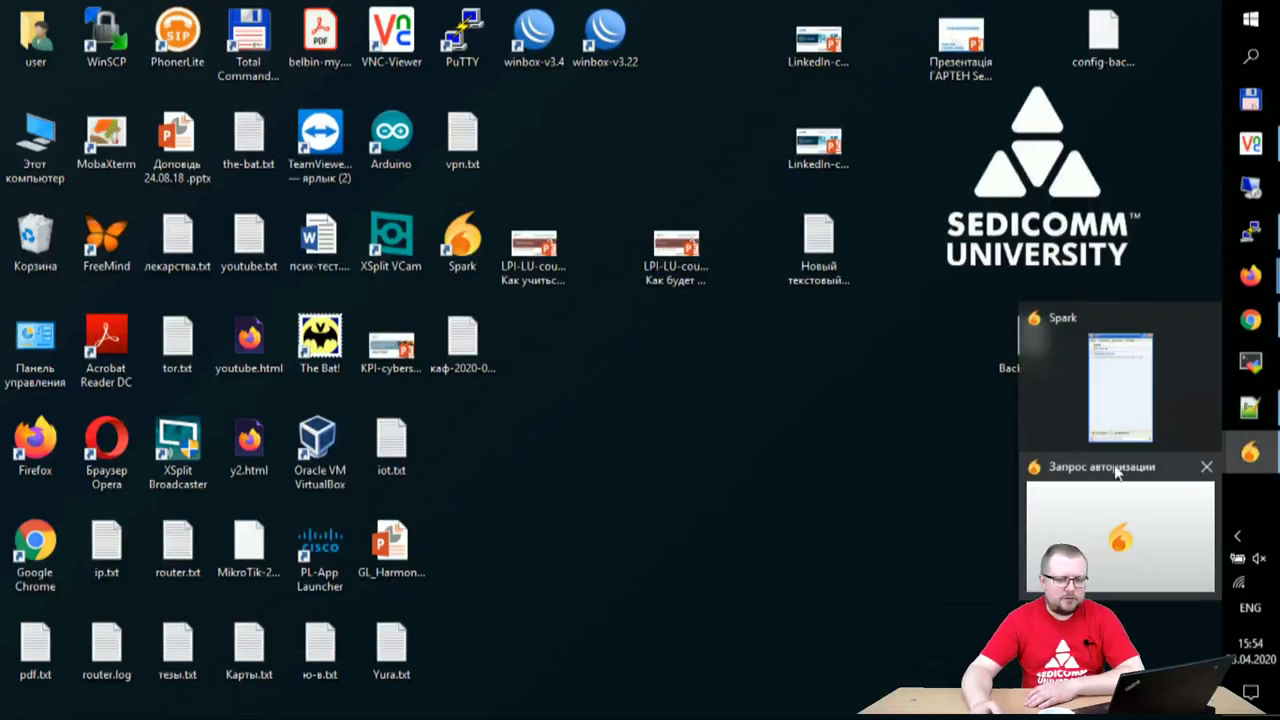
left_click(1086, 534)
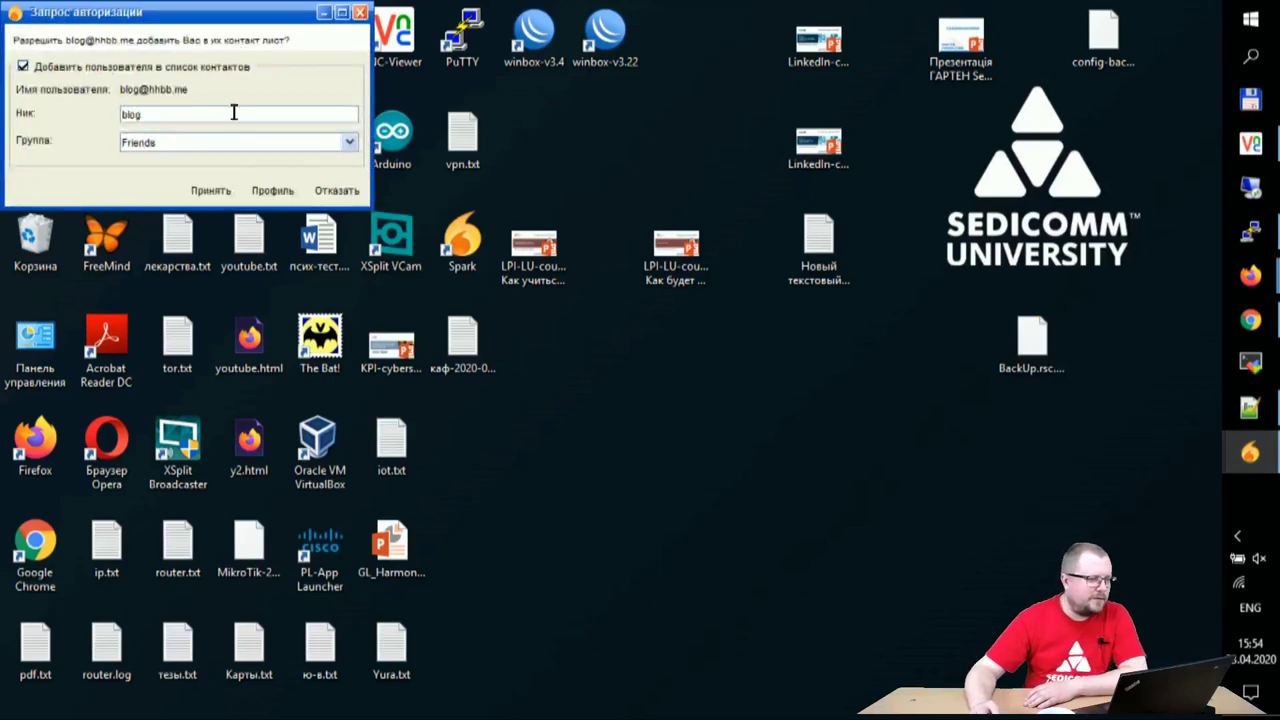
left_click(210, 190)
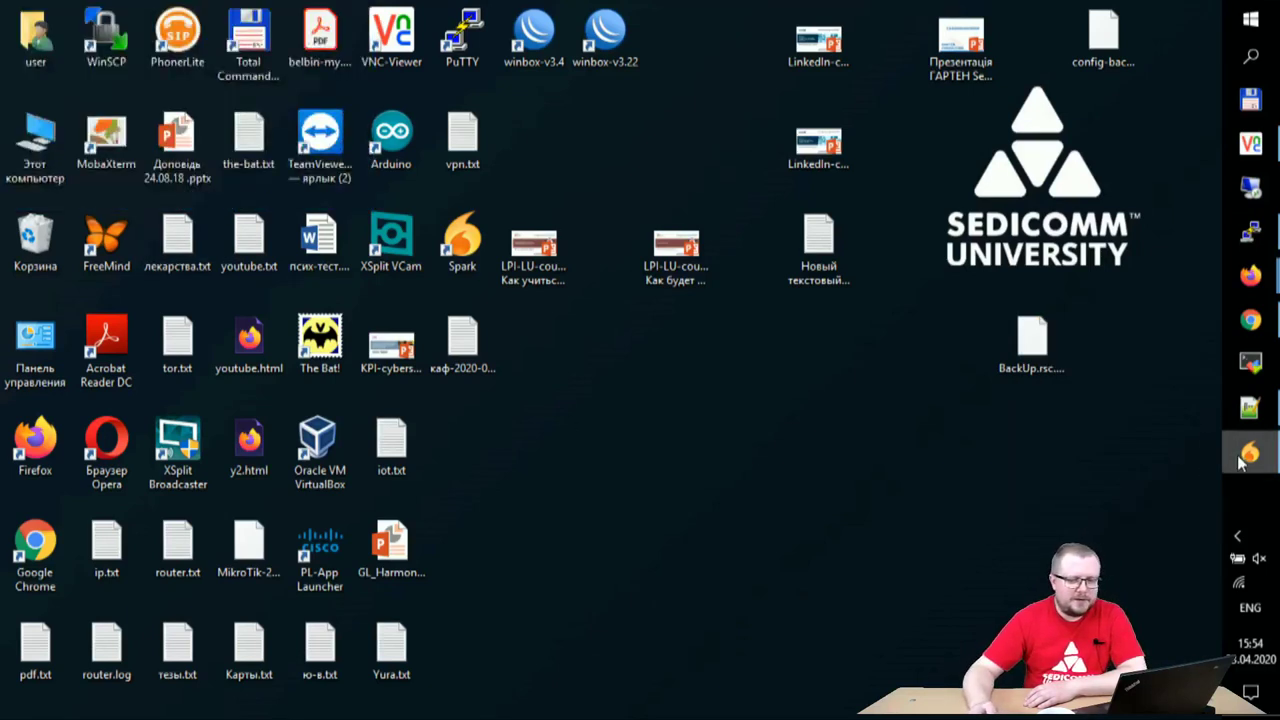
- Accept the second and third contact requests in the Spark window
left_click(1250, 452)
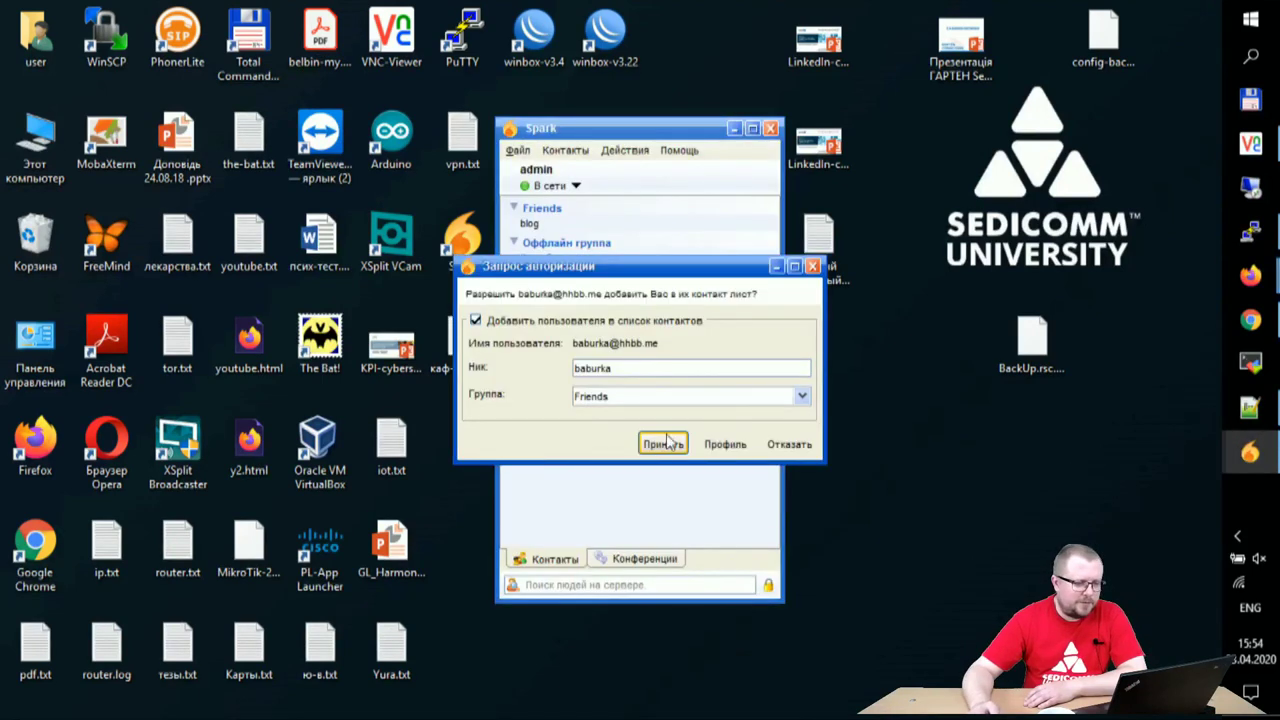
left_click(656, 446)
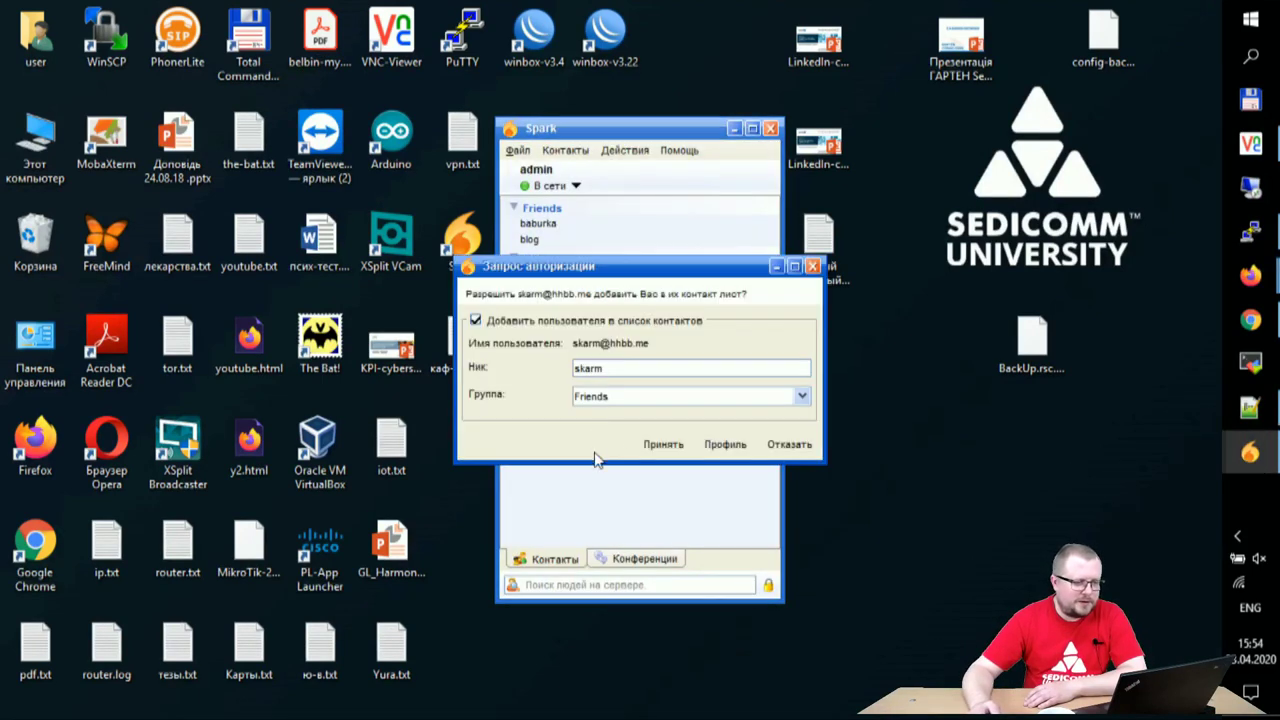
left_click(656, 446)
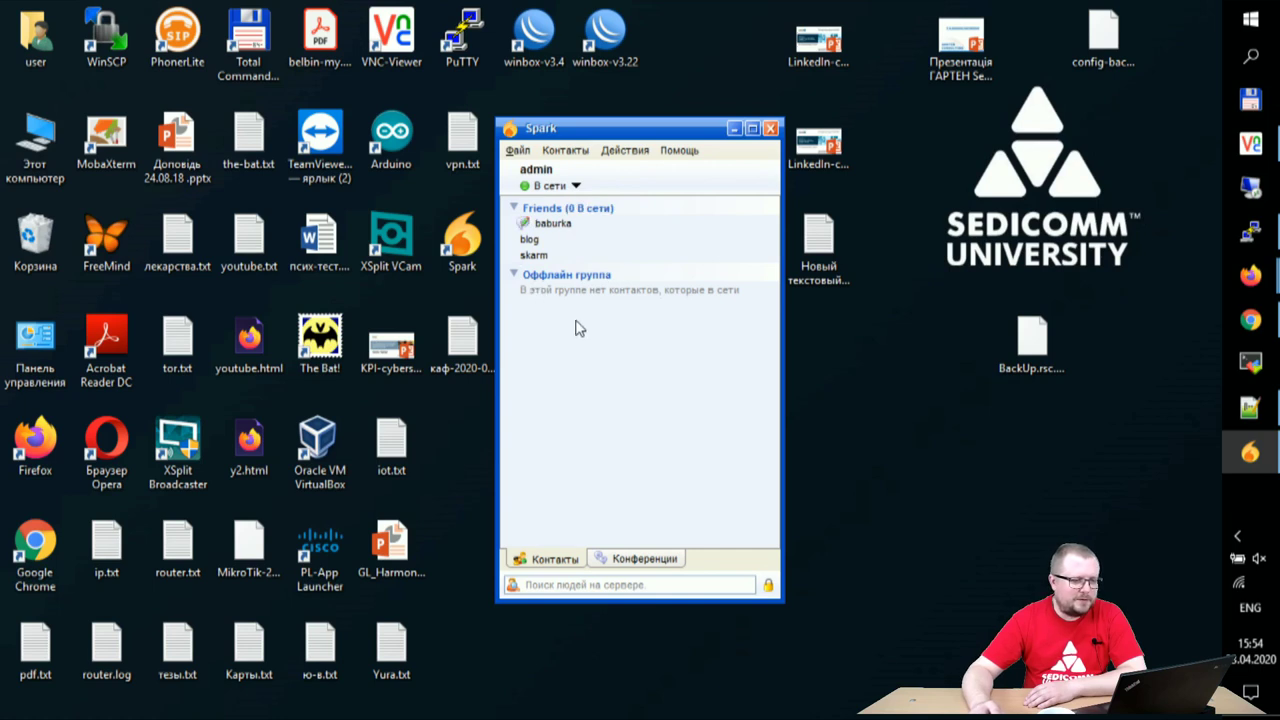
left_click(555, 224)
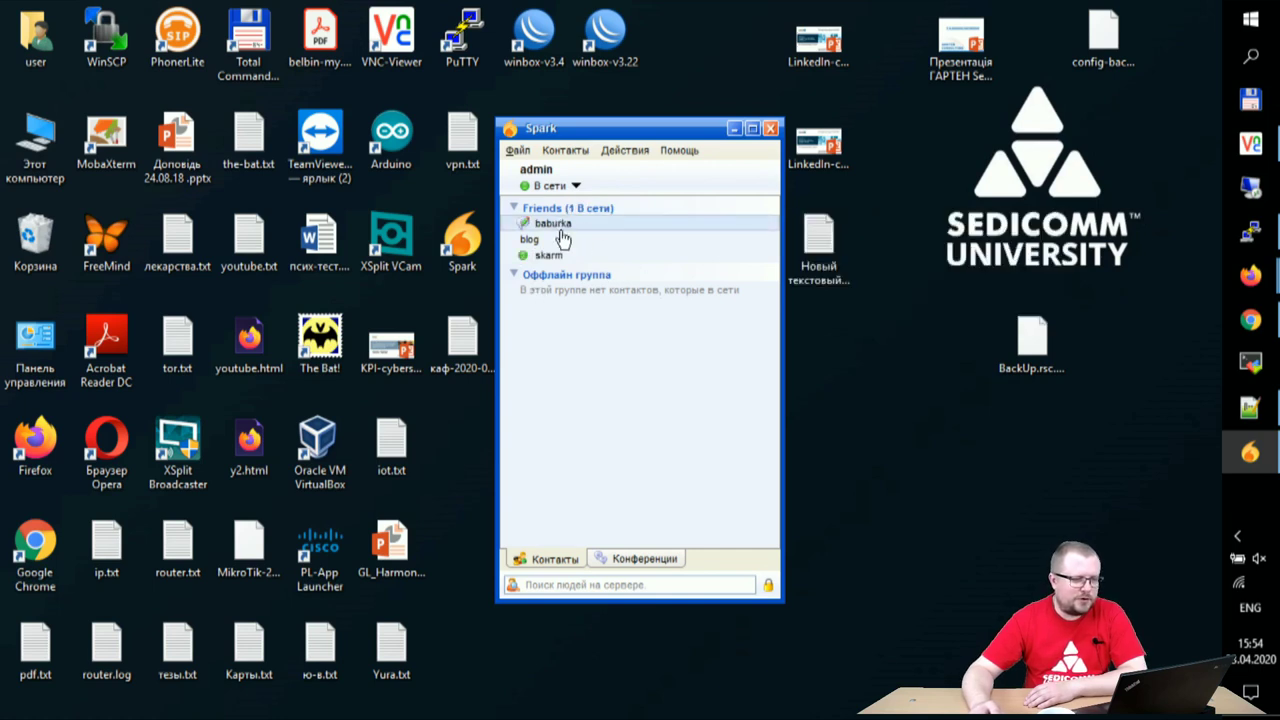
- Send Привет! to the first Friends contact
double_click(557, 226)
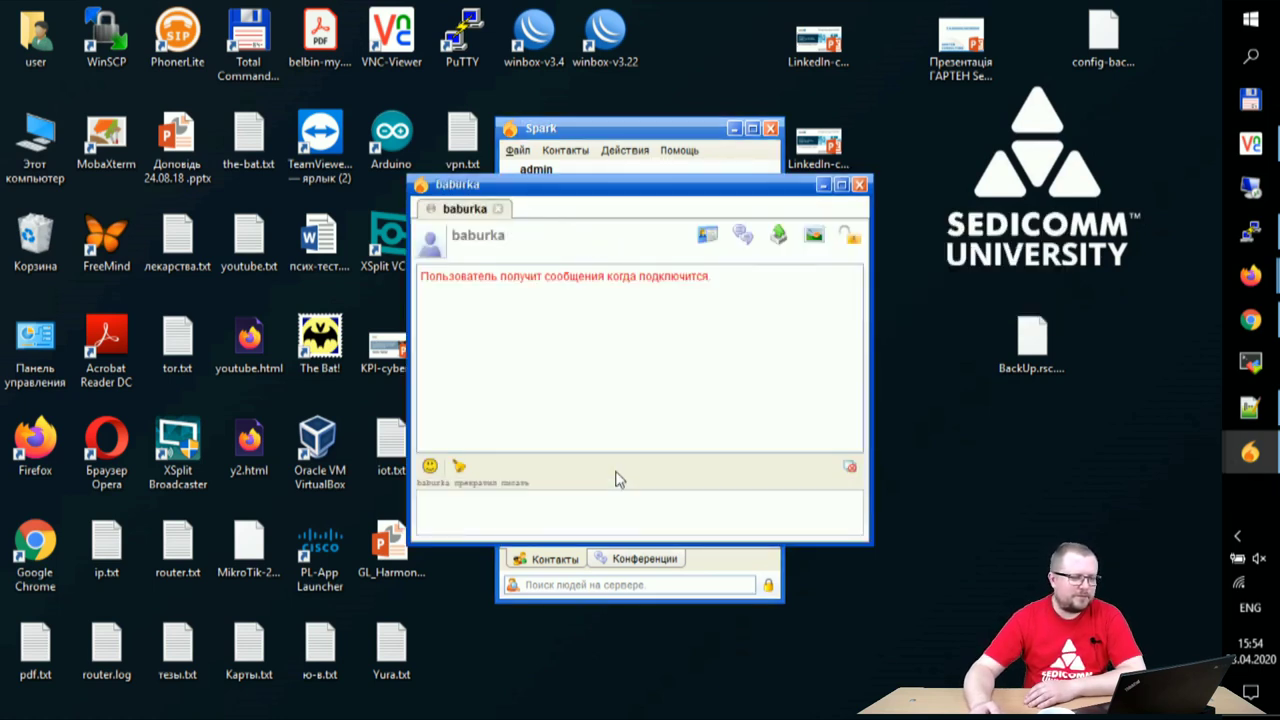
left_click(595, 507)
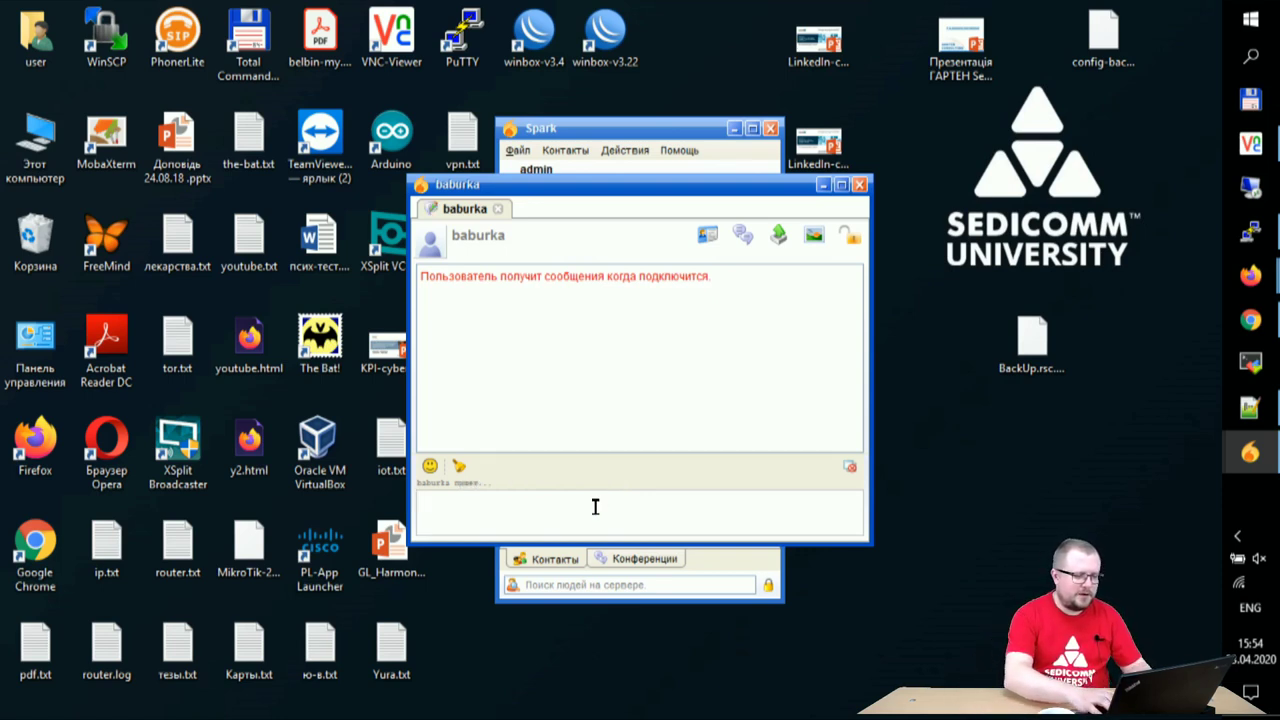
type("Привет!")
key("Return")
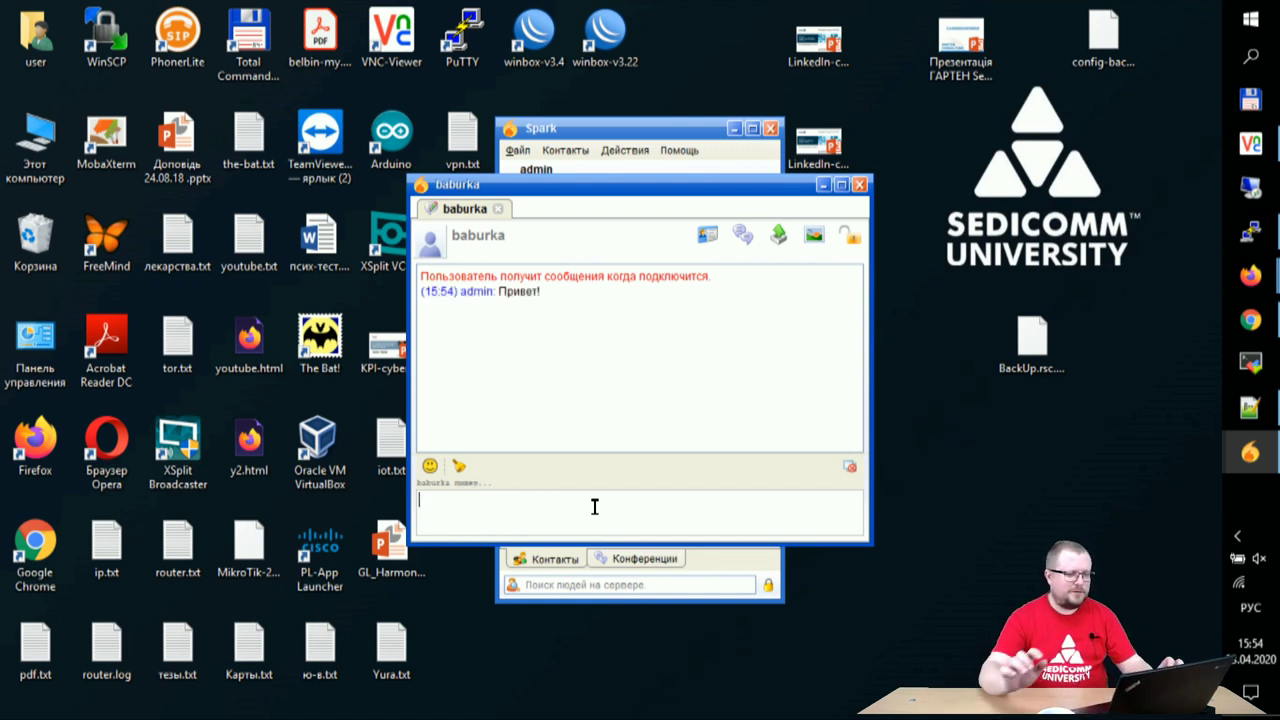
left_click(636, 131)
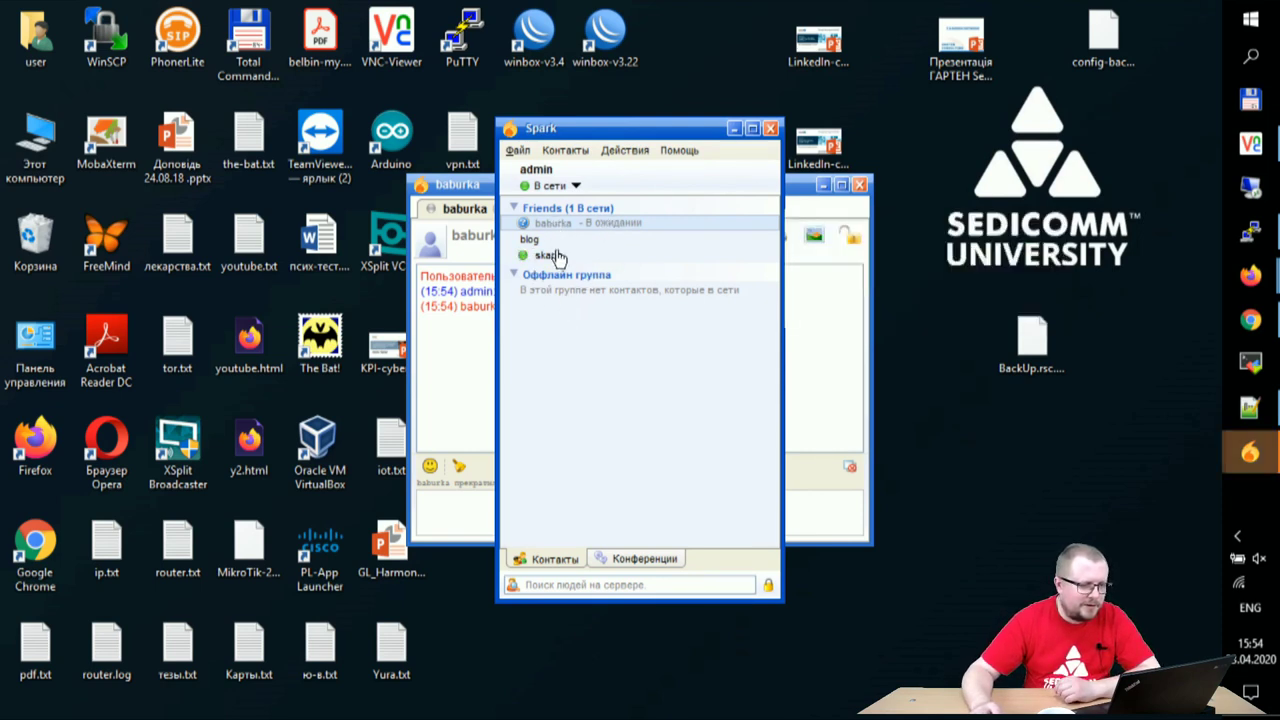
- Reply тест пройден to the test message, hide the chat, and bring VNC Viewer forward
mouse_move(530, 245)
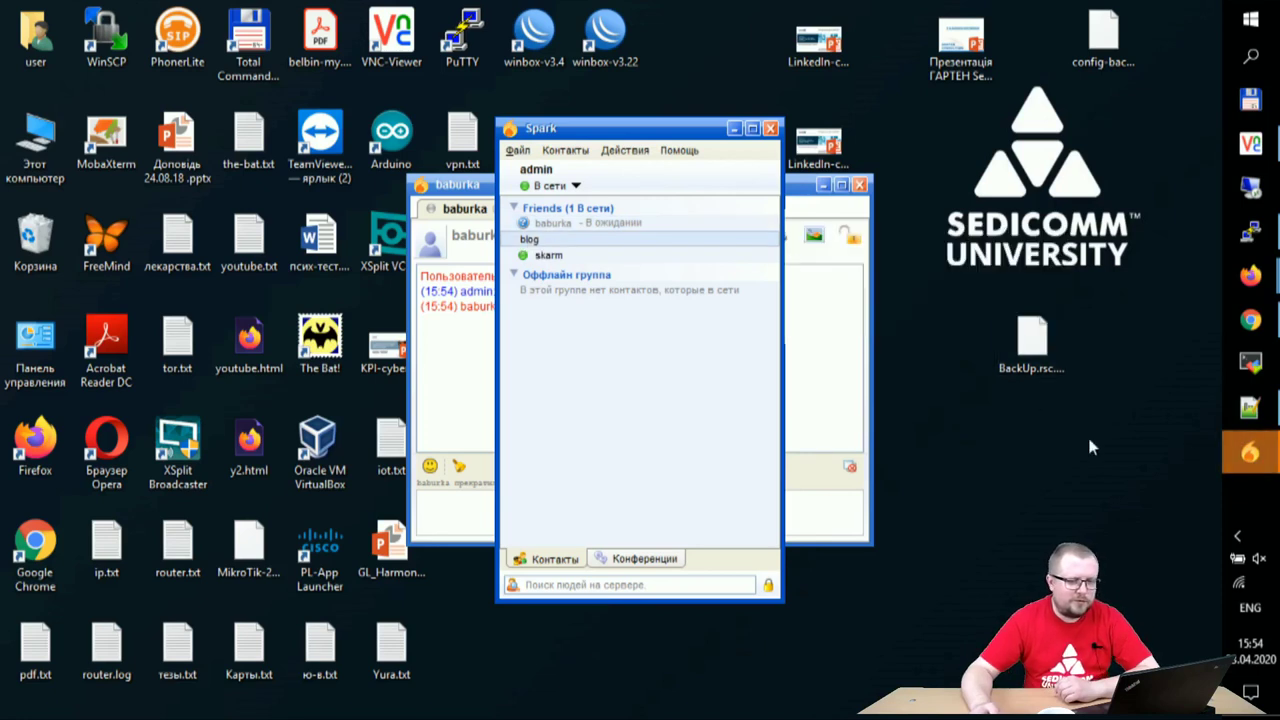
mouse_move(1250, 452)
left_click(1138, 545)
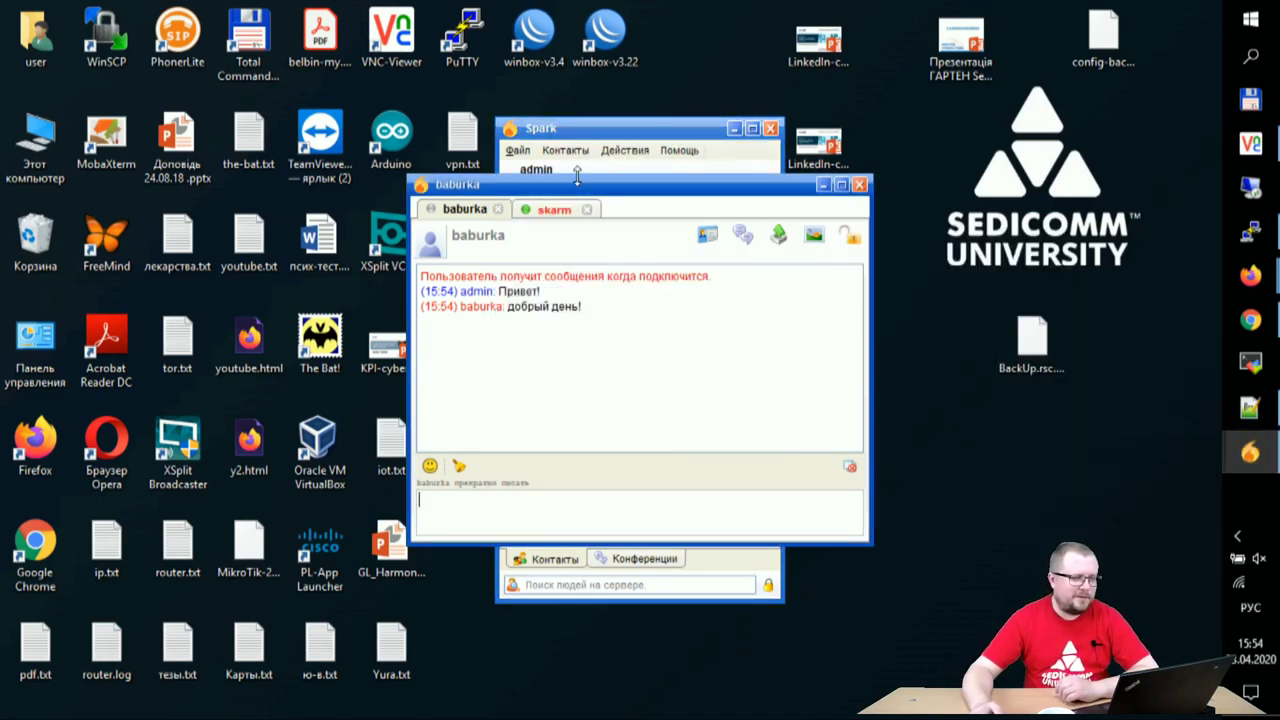
left_click(553, 210)
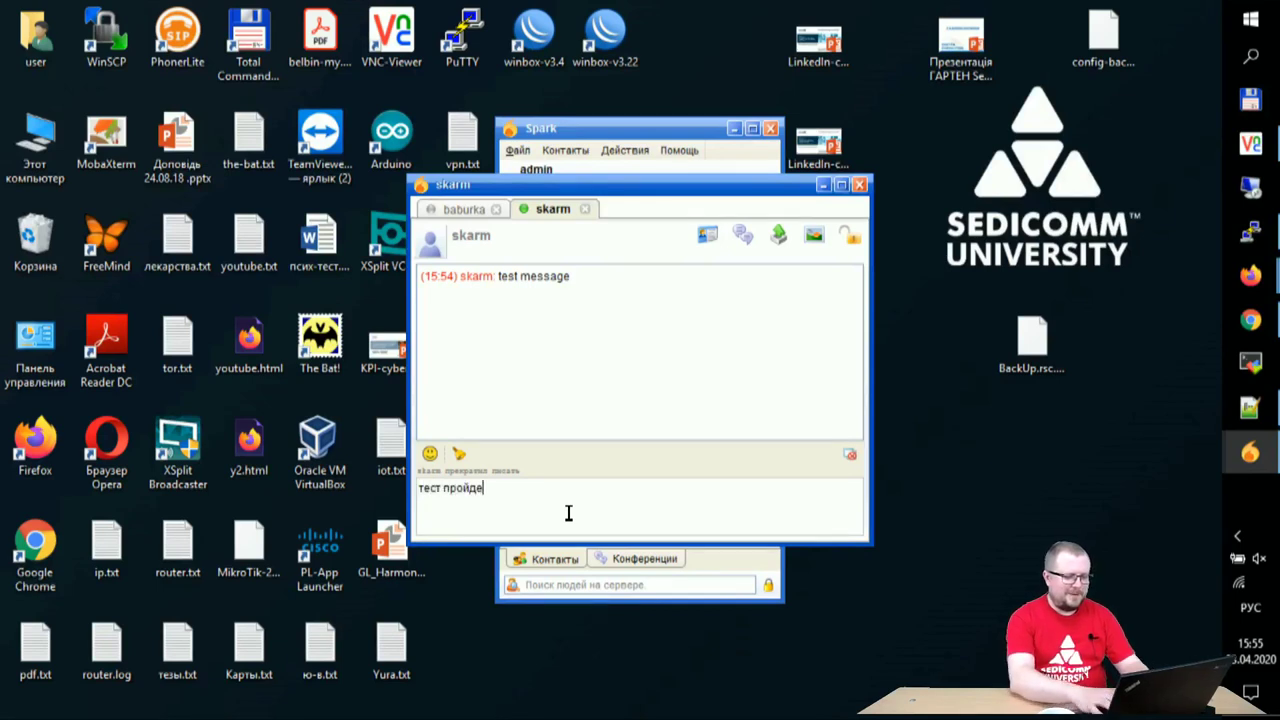
key("Return")
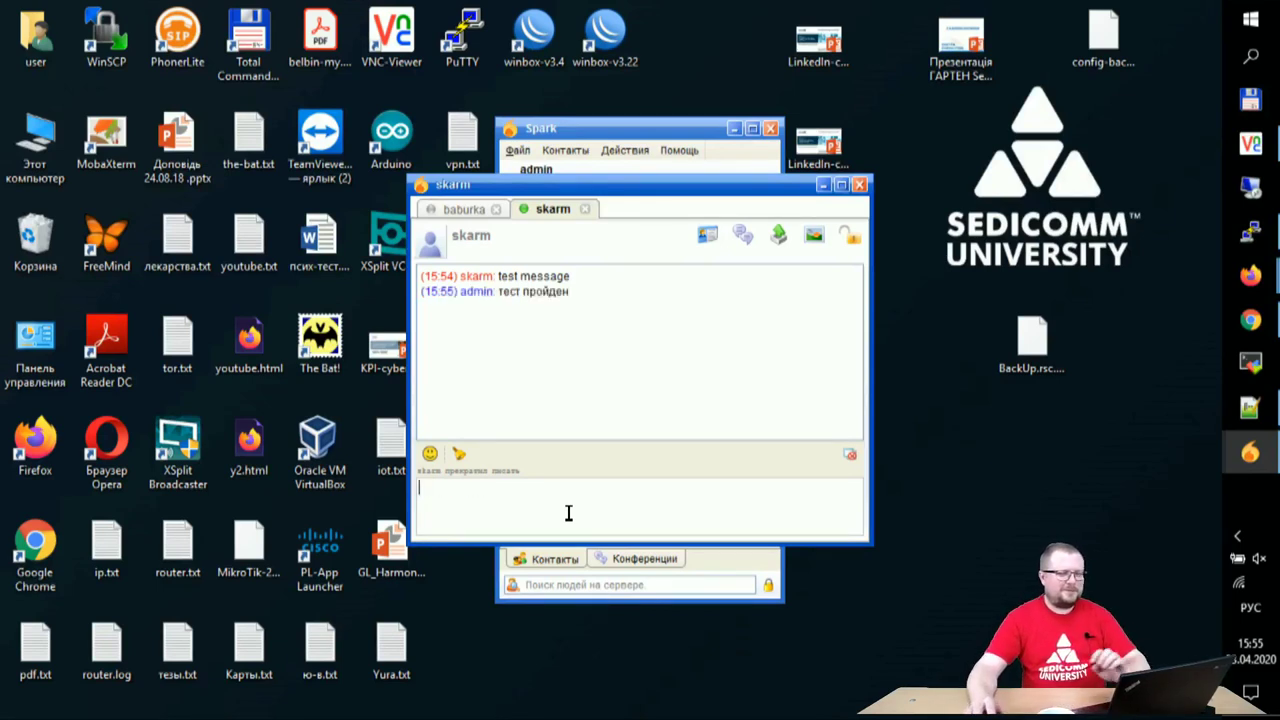
left_click(460, 212)
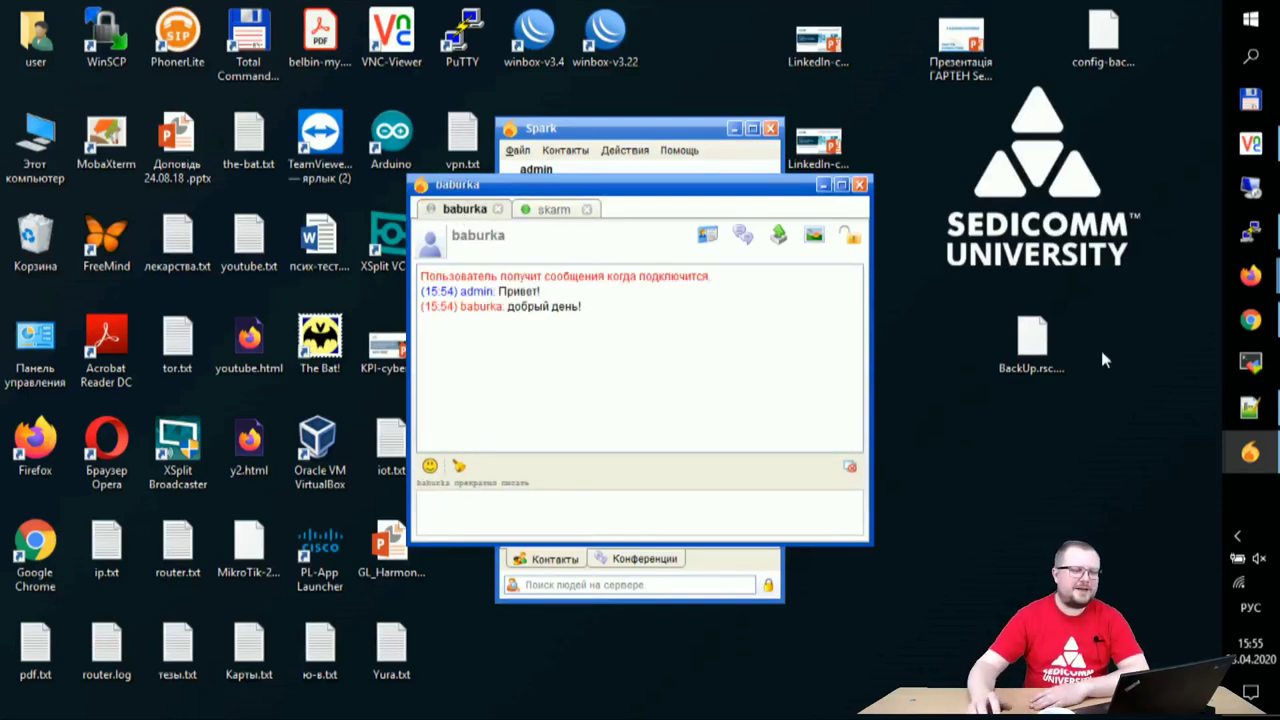
left_click(821, 186)
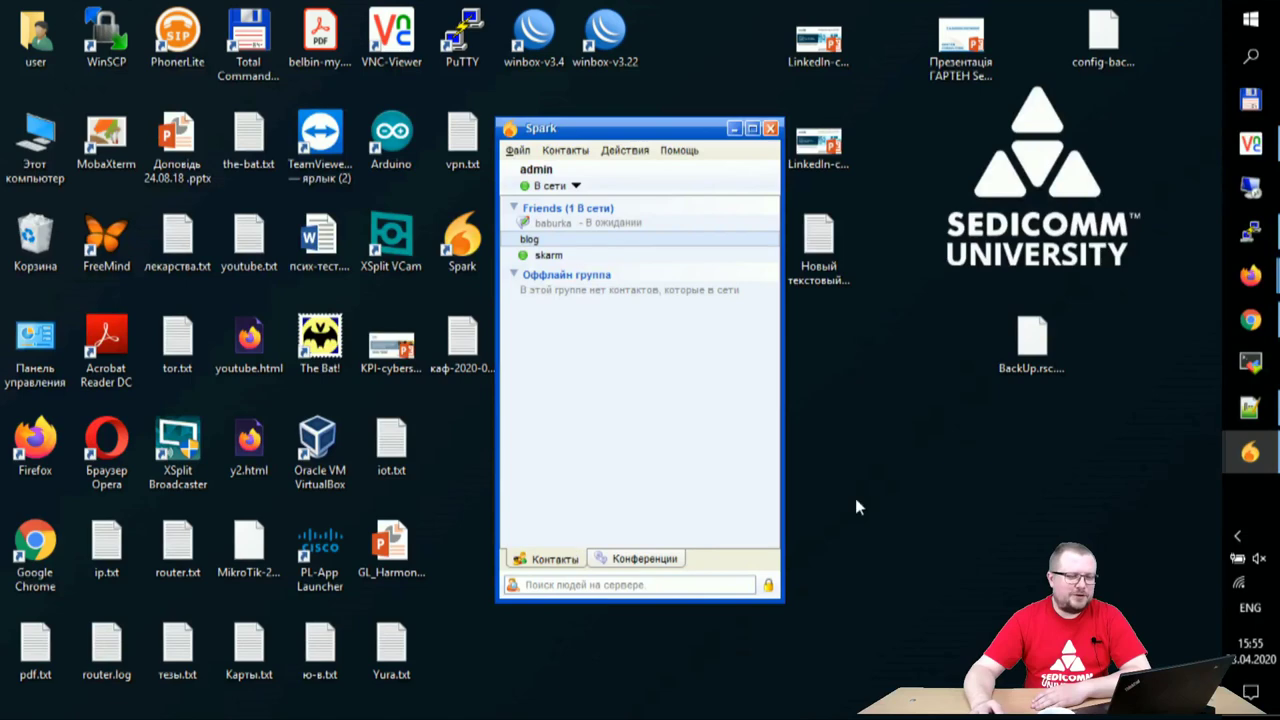
left_click(1250, 144)
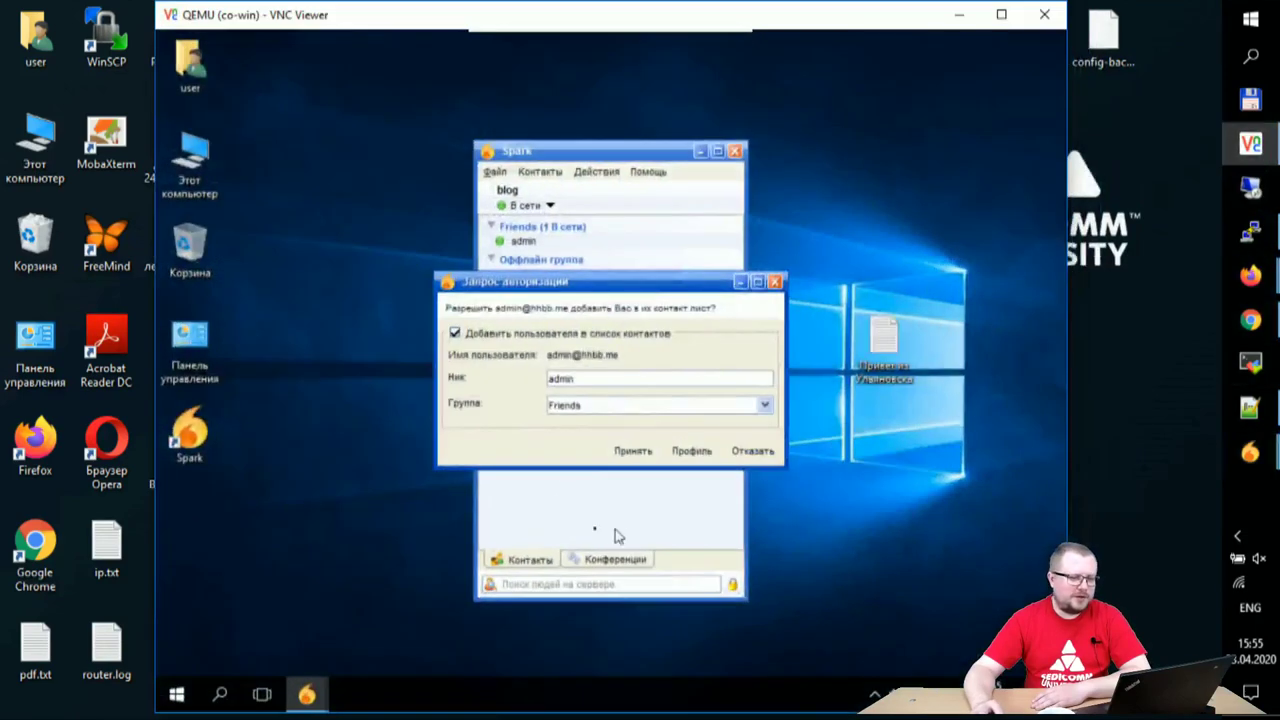
- Accept the remote contact request and bring the local chat window back
left_click(633, 451)
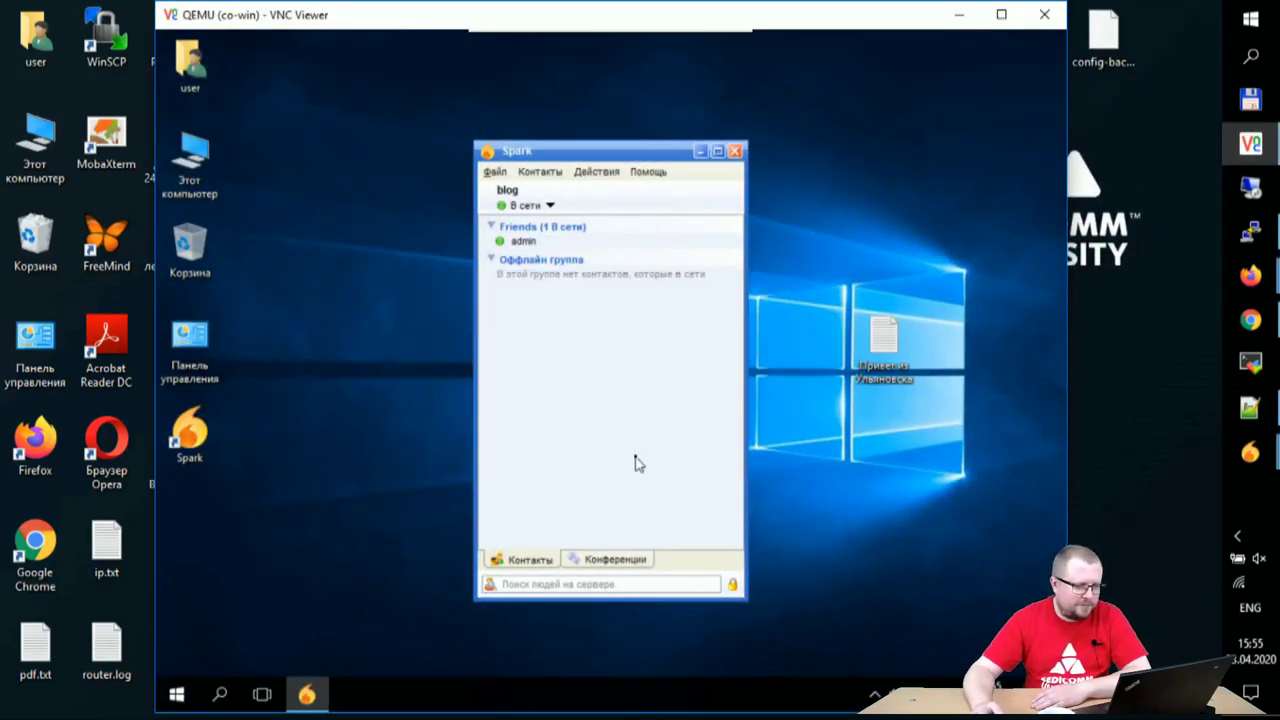
mouse_move(1270, 458)
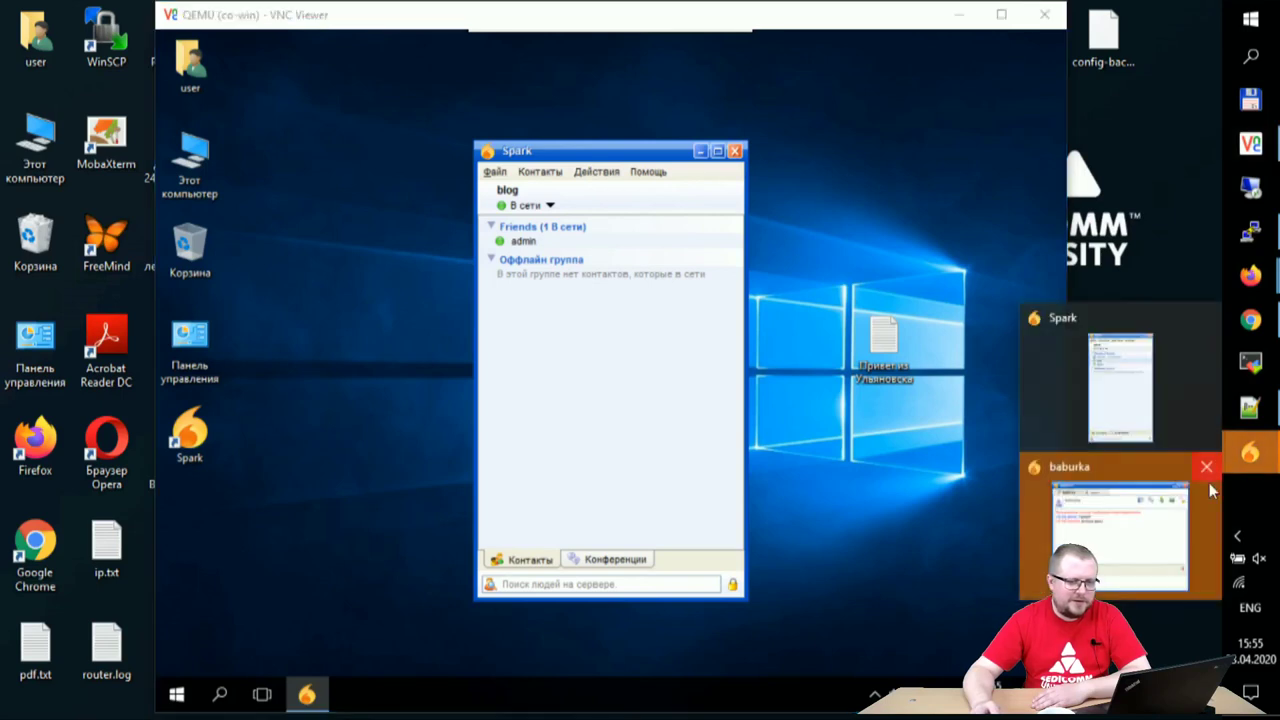
left_click(1176, 462)
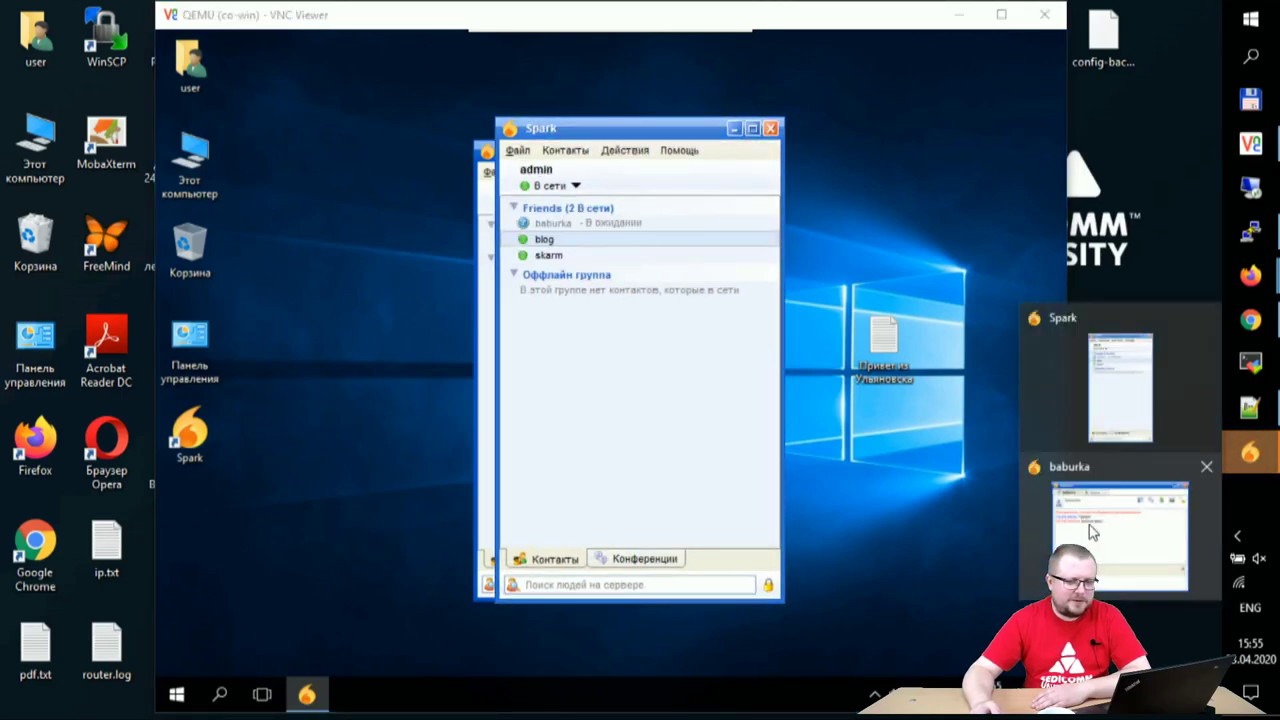
left_click(1128, 535)
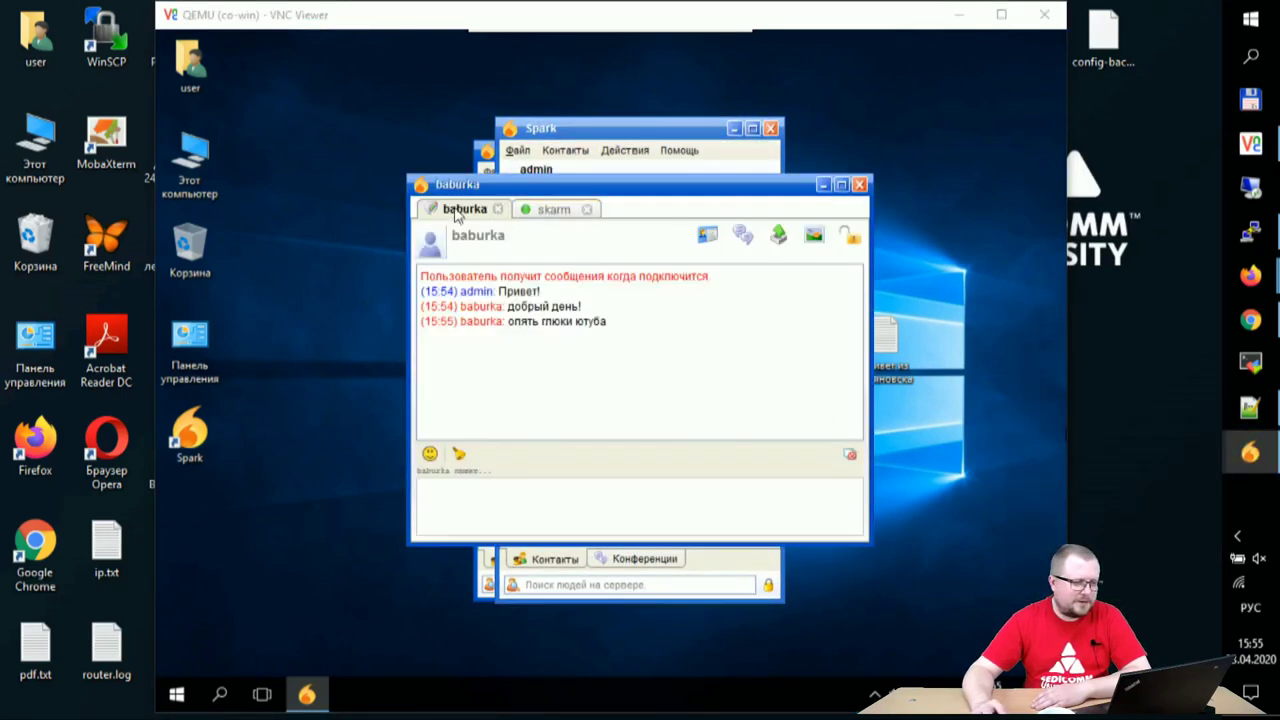
- Reply обновите ютуб in the YouTube-glitch conversation, then bring the contact list forward
left_click(532, 222)
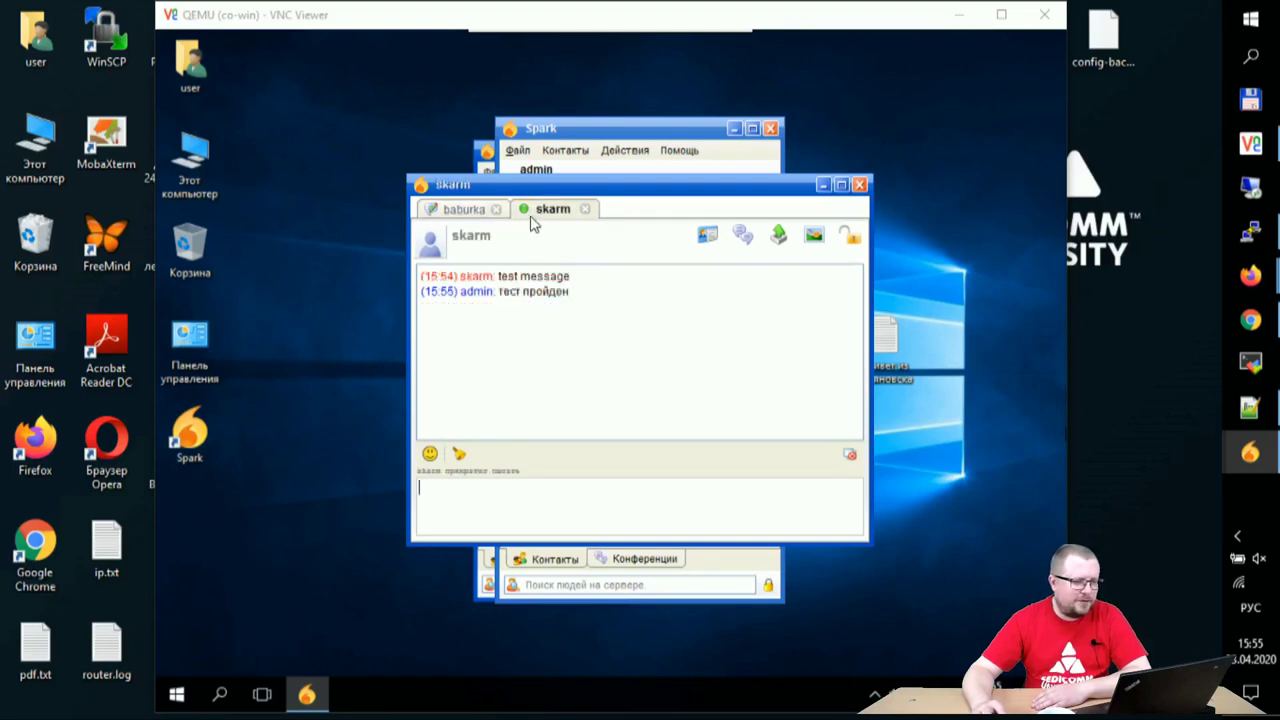
left_click(452, 218)
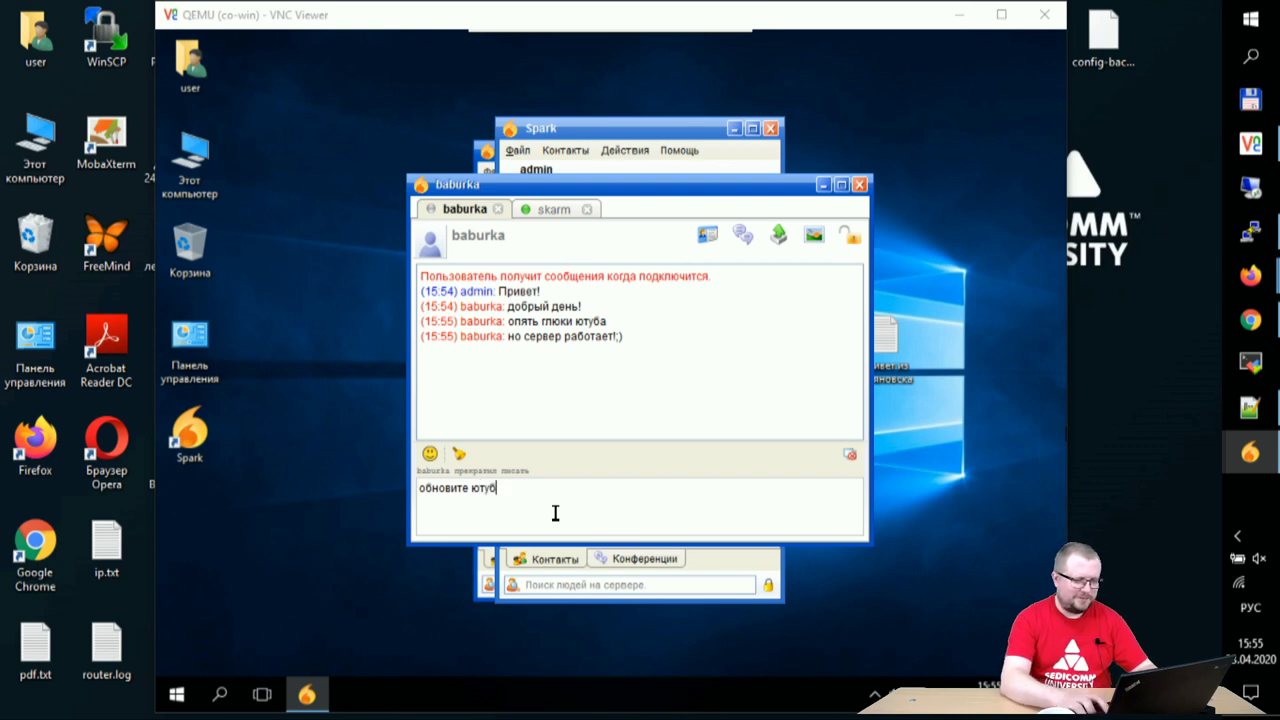
key("Return")
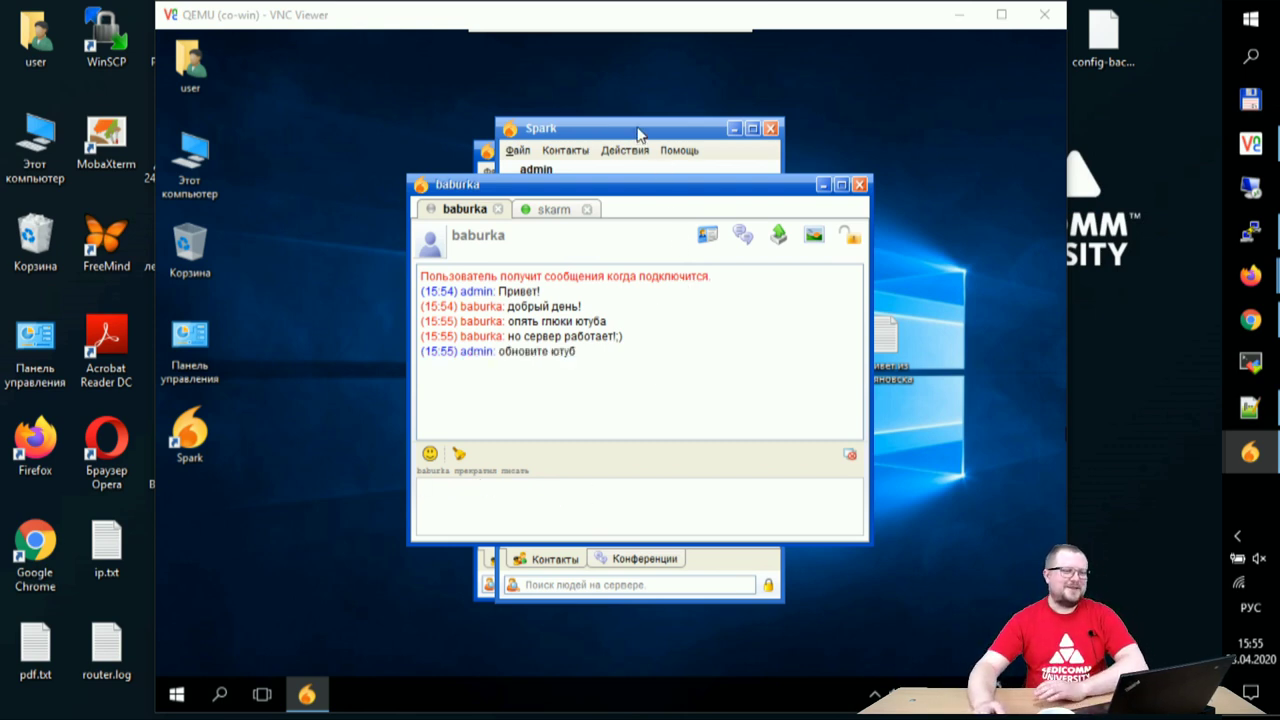
left_click(562, 205)
left_click(462, 209)
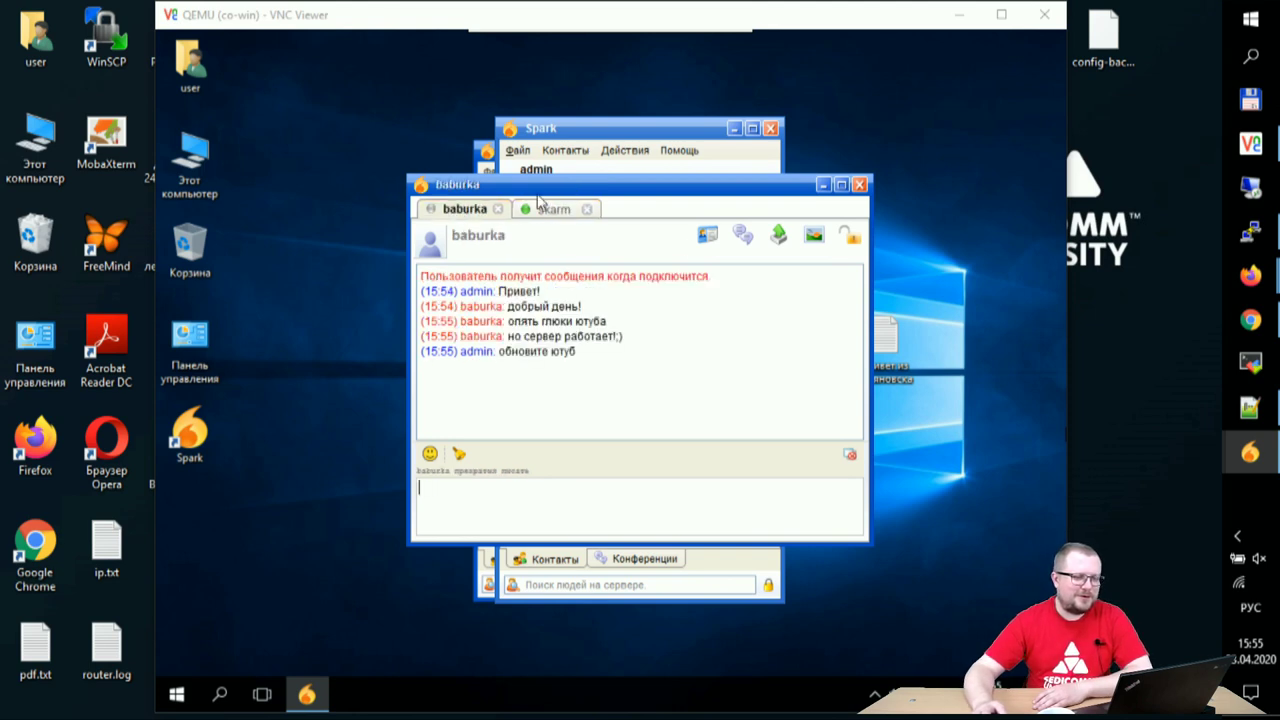
left_click(650, 137)
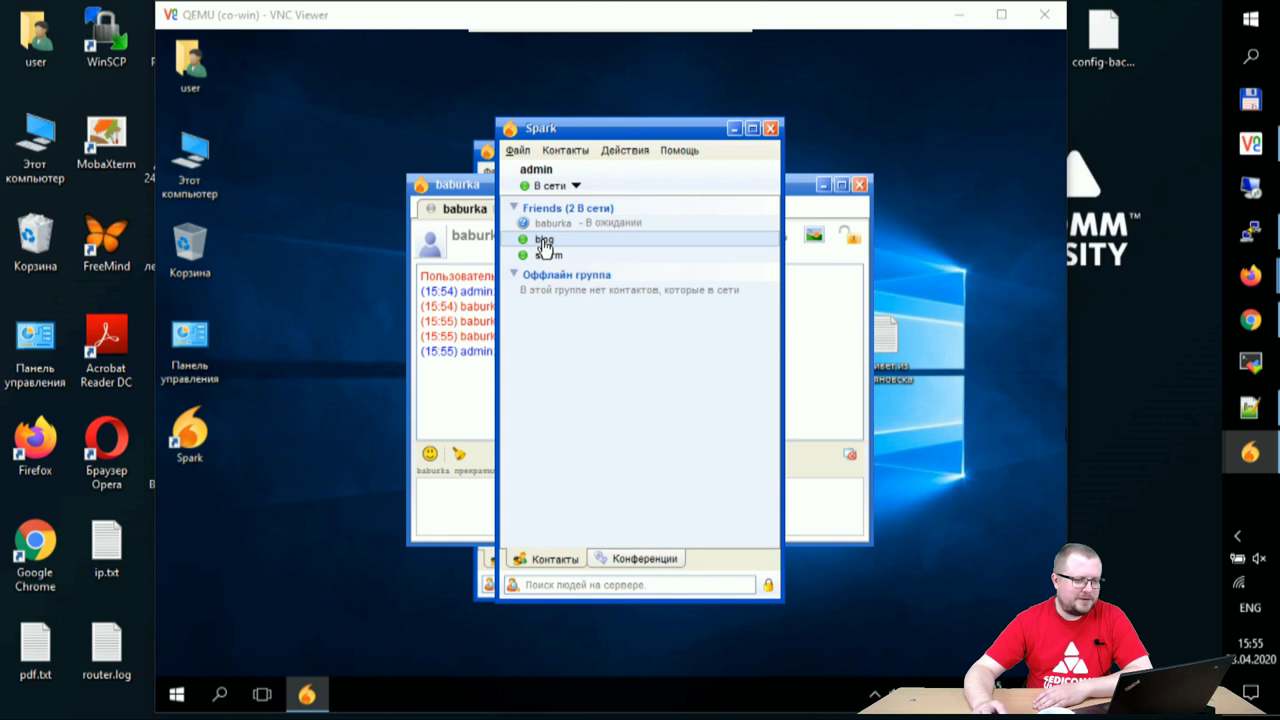
- Send привет! to the newly online contact blog
double_click(545, 243)
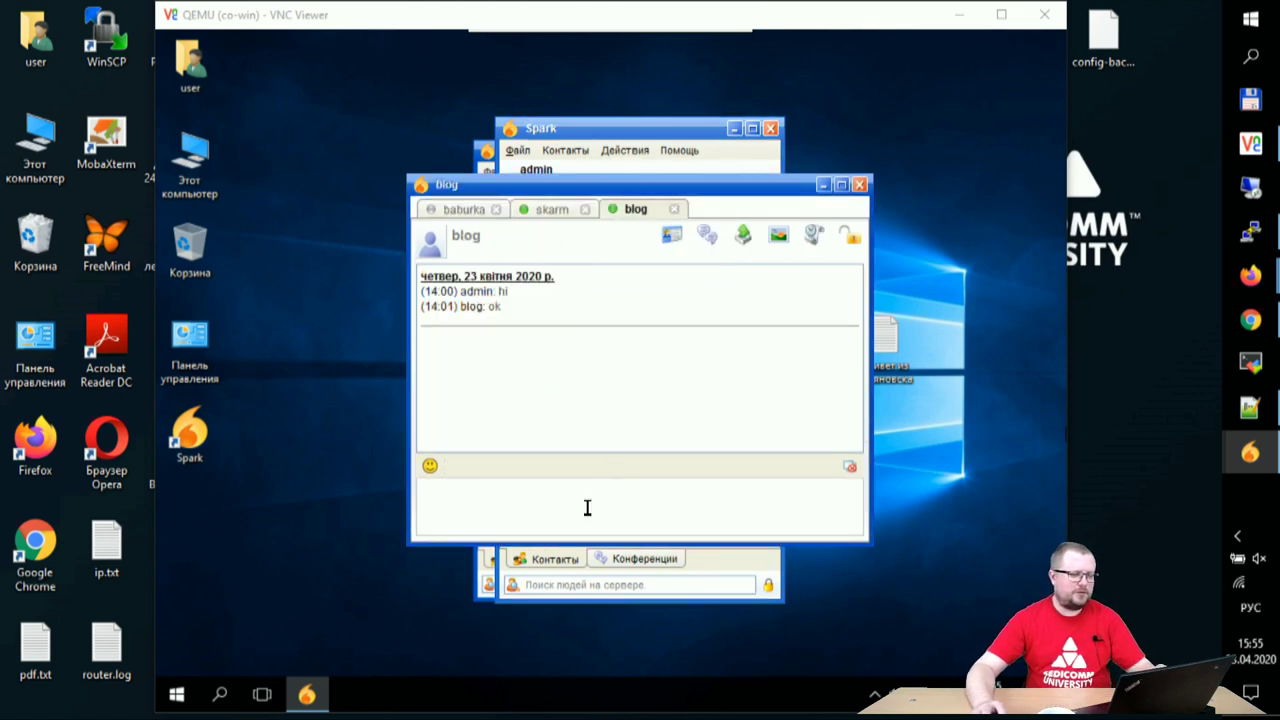
type("привет!")
key("Return")
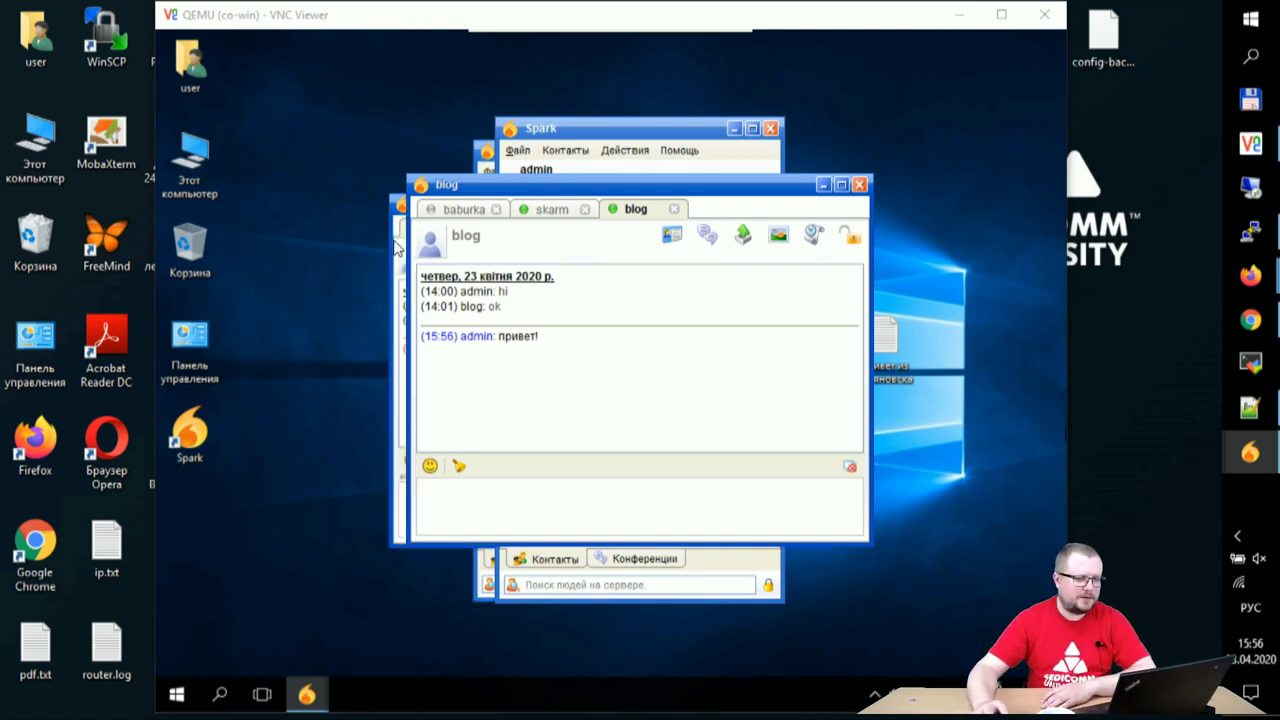
- Check the blog chat on the remote machine, then return to the local blog chat
key("alt+Tab")
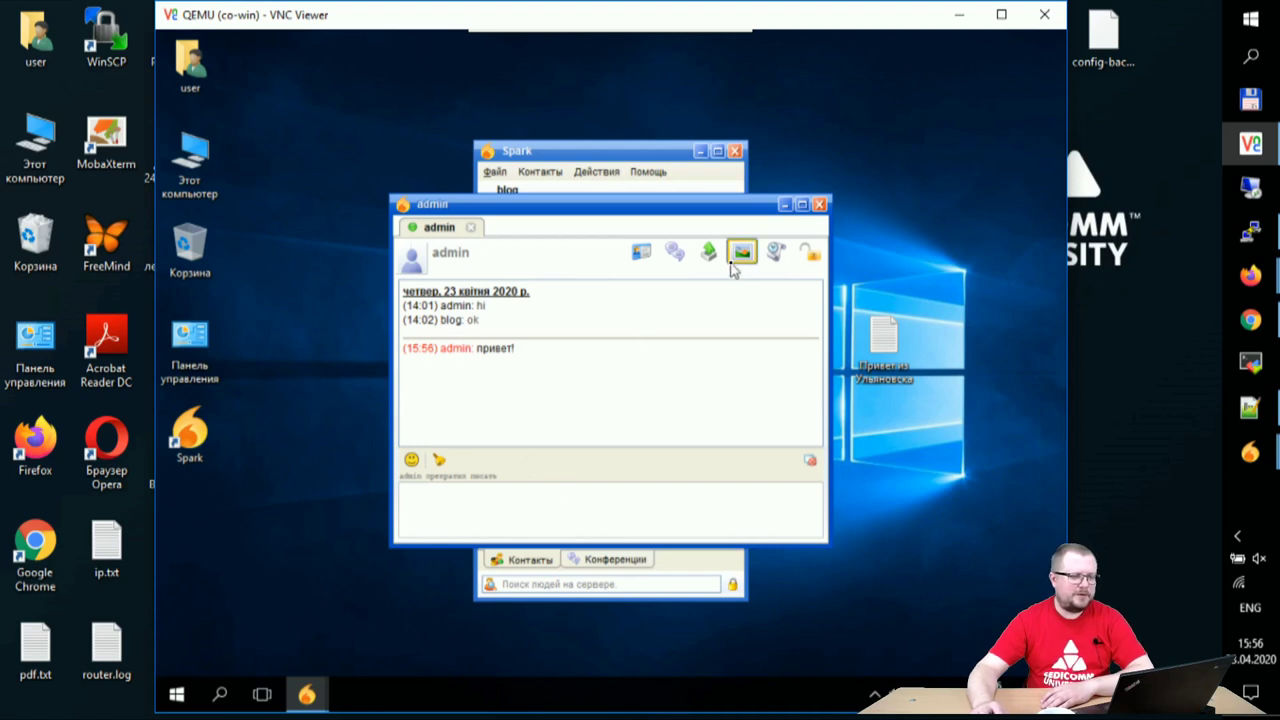
left_click(1250, 452)
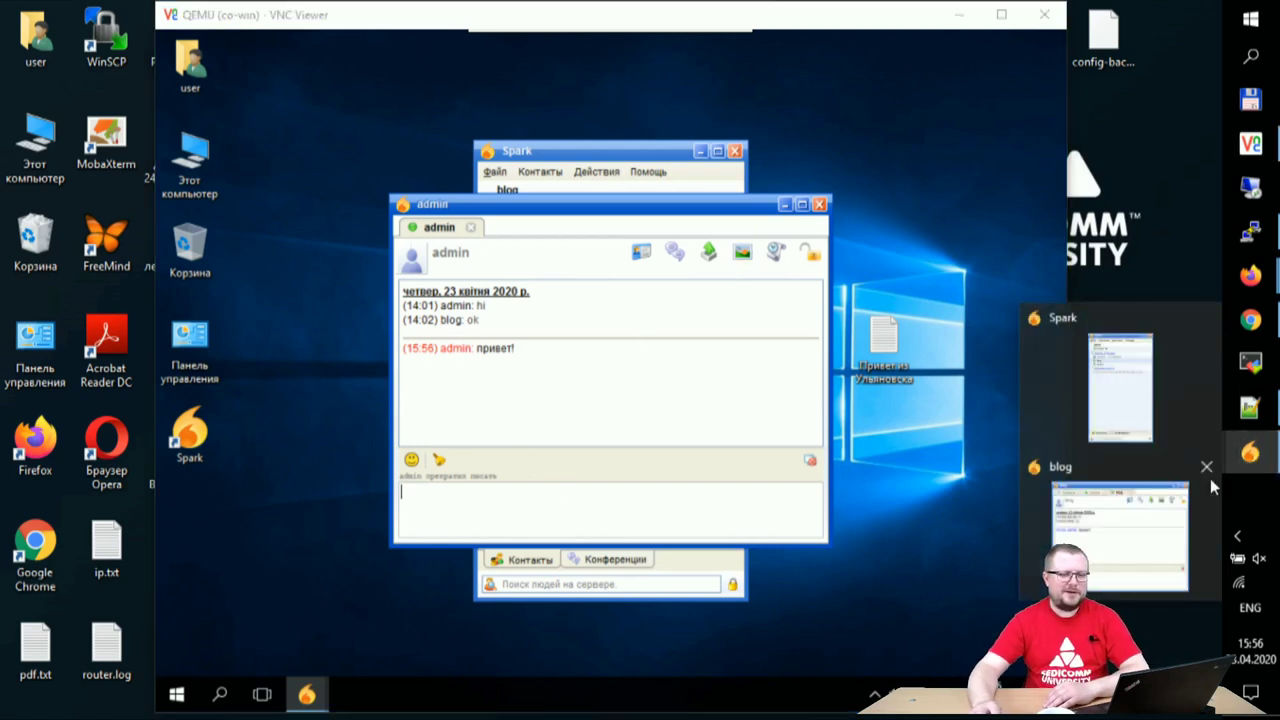
left_click(1144, 580)
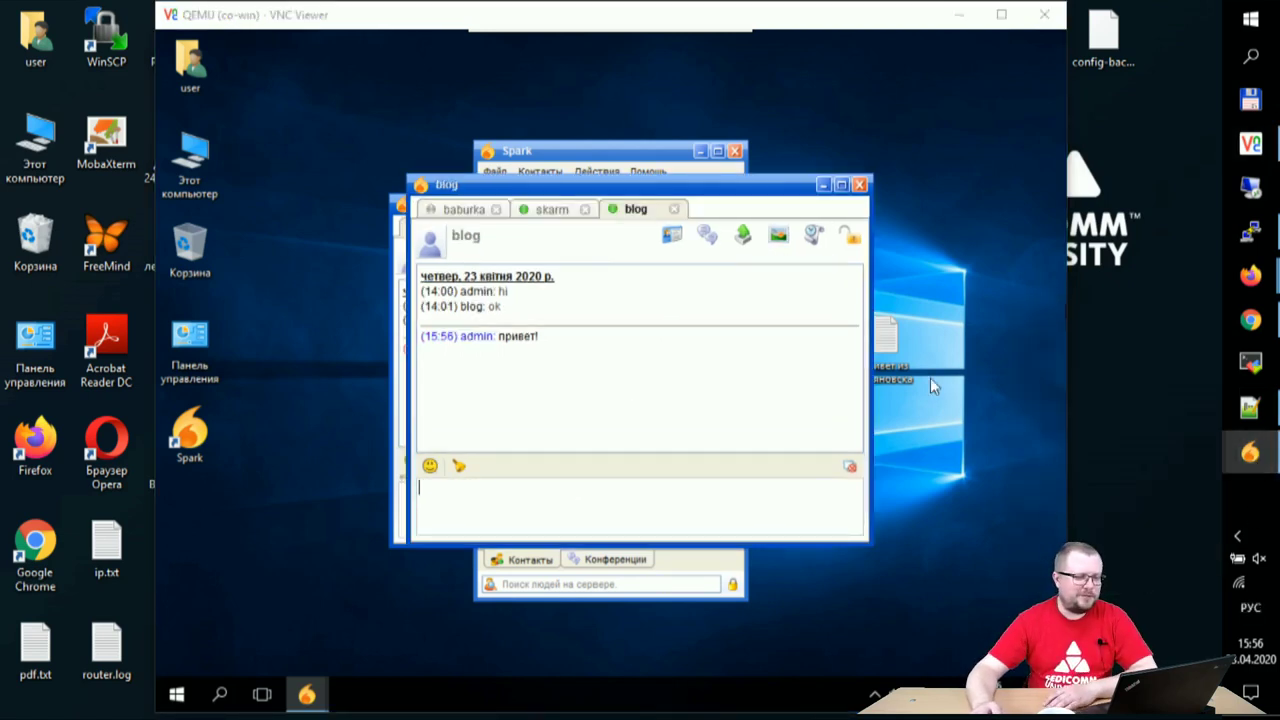
left_click(956, 14)
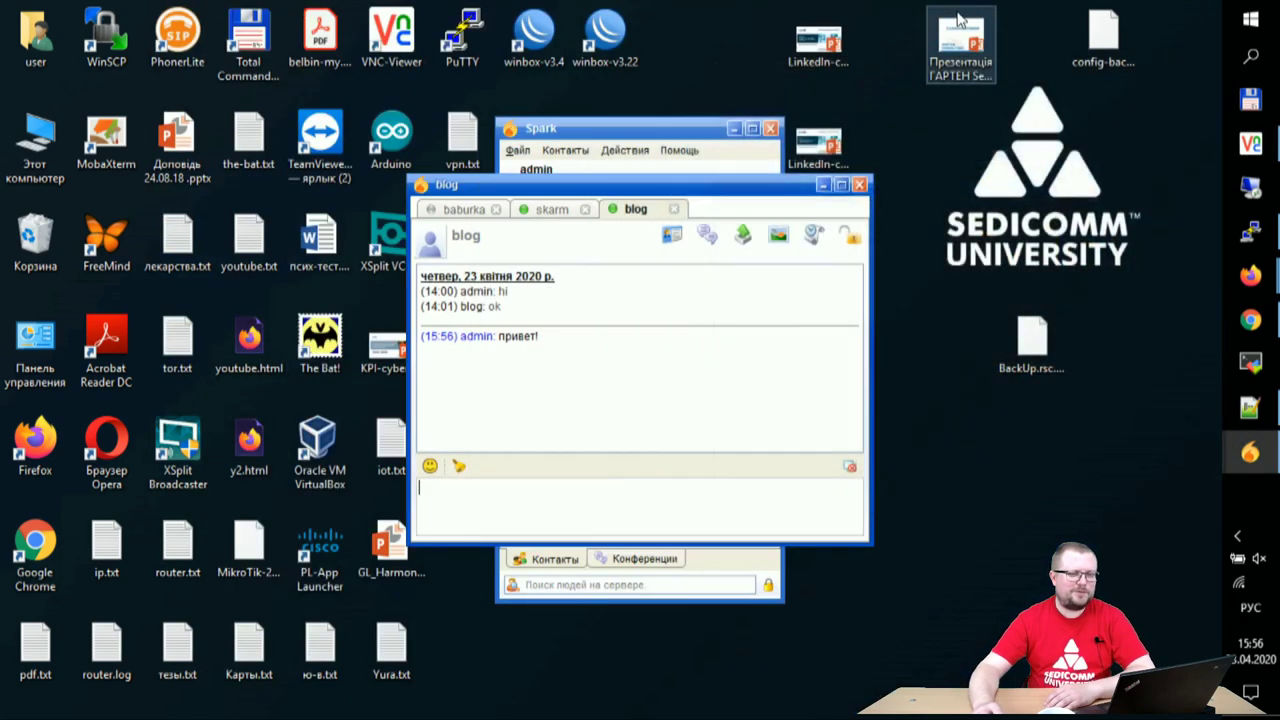
left_click(623, 128)
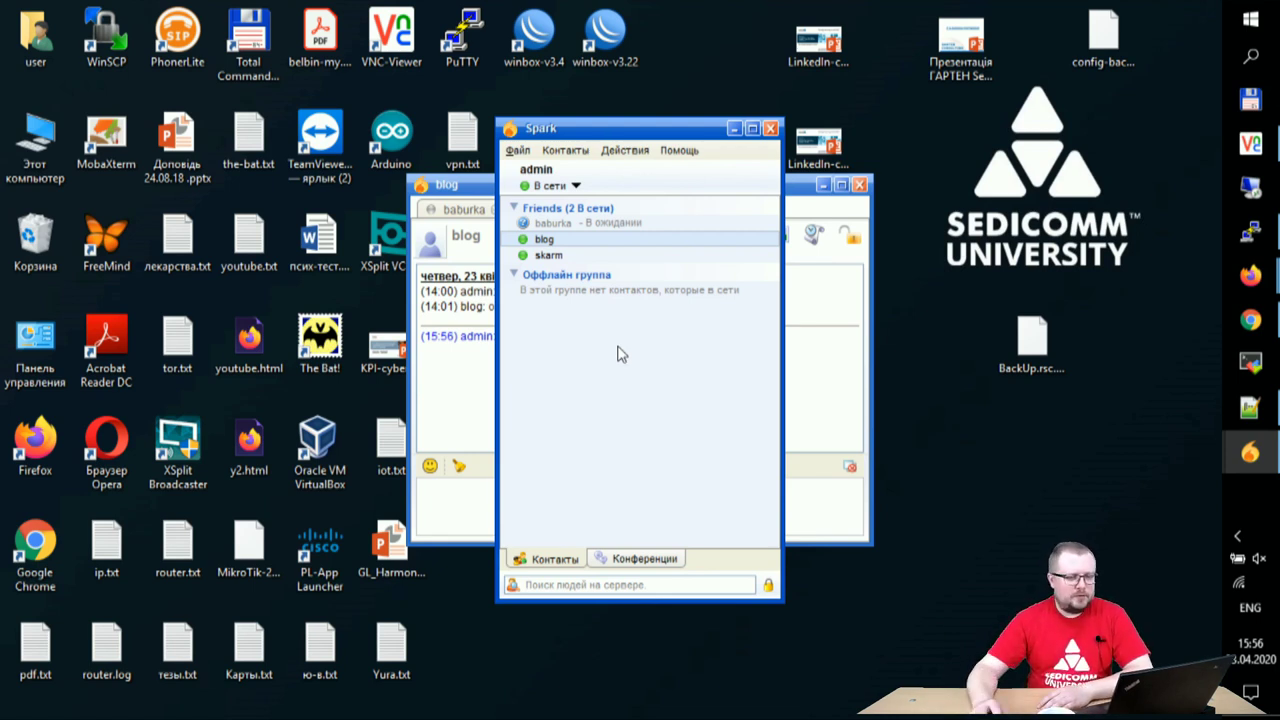
left_click(813, 196)
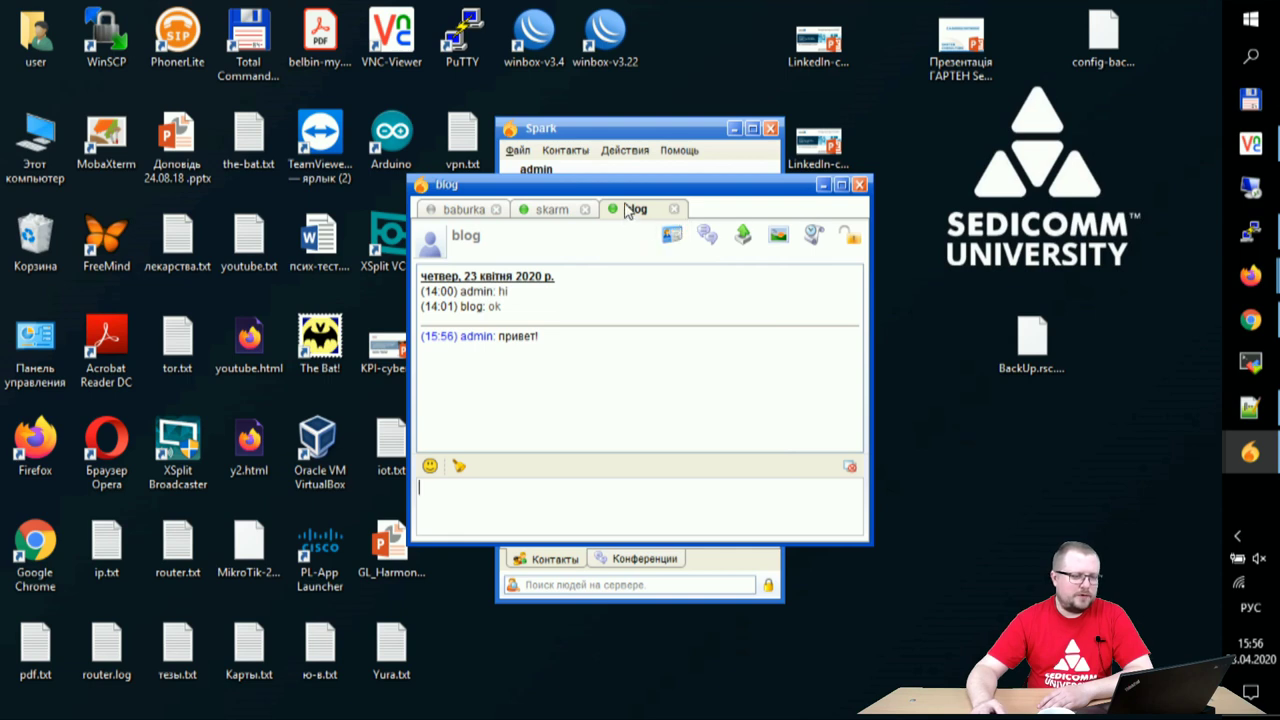
- Start an OTR session with blog, check the remote side, and accept blog's unverified key
left_click(853, 242)
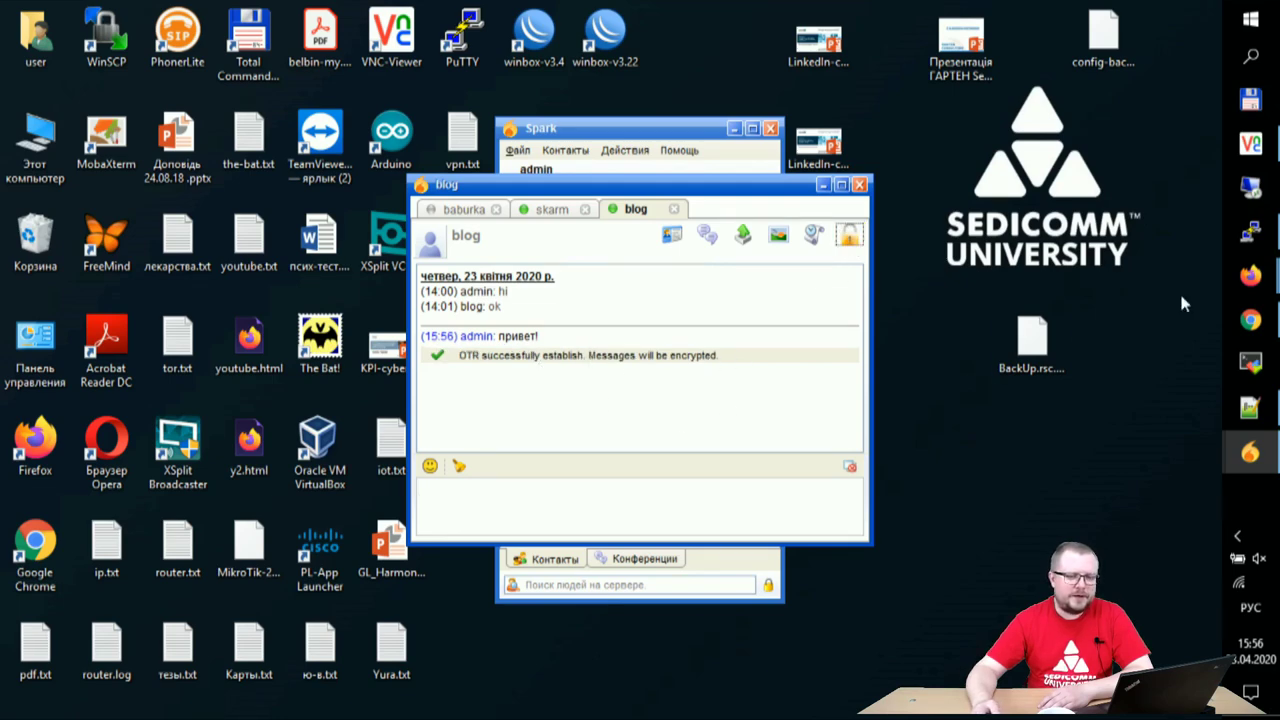
left_click(1250, 143)
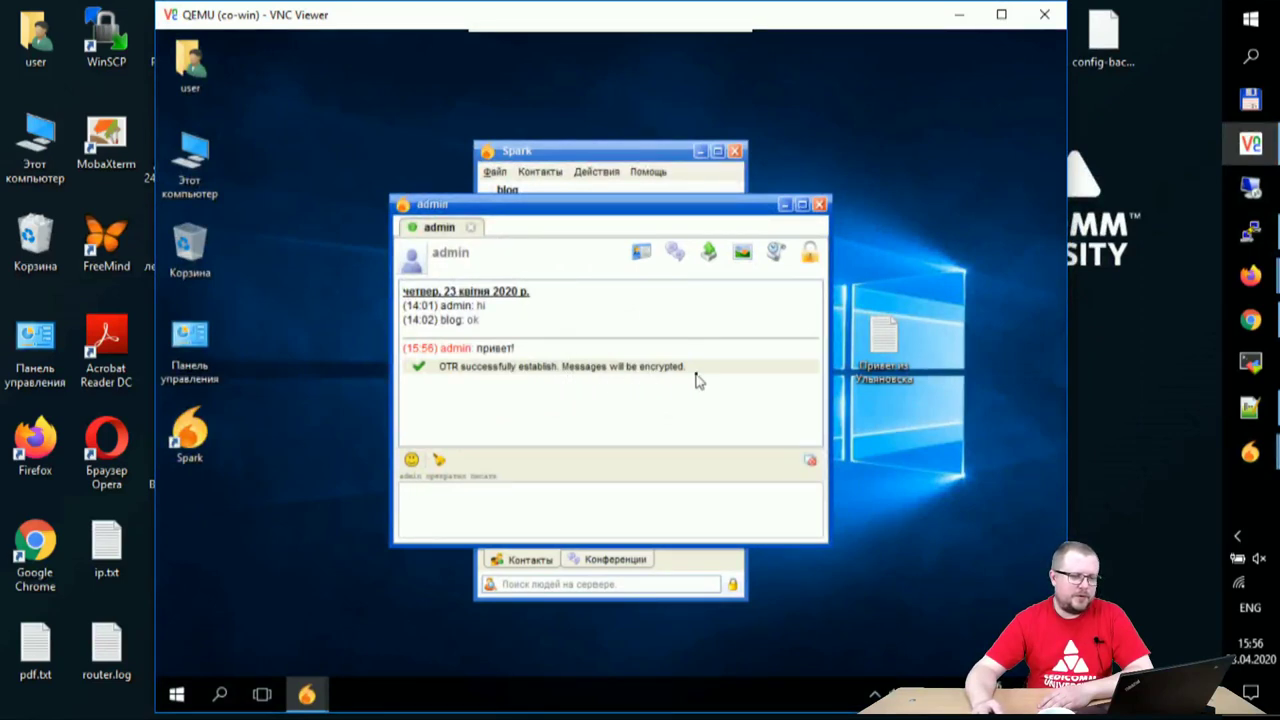
left_click(962, 15)
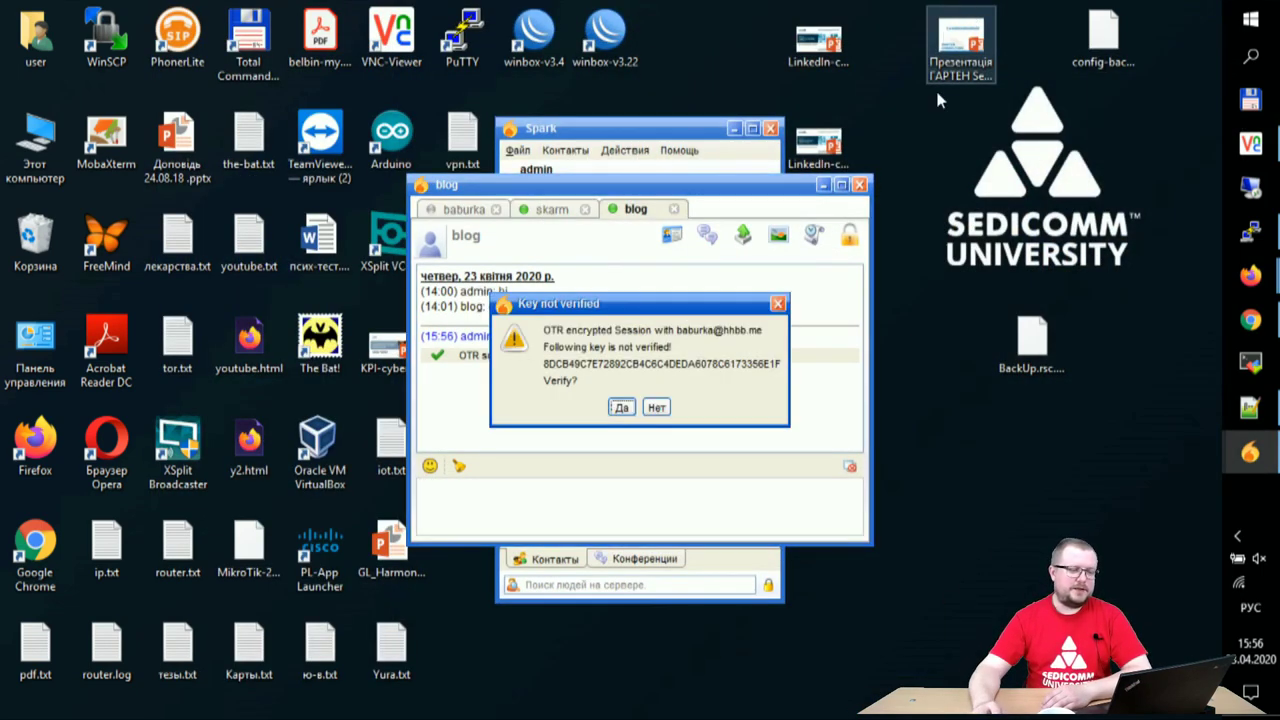
left_click(620, 408)
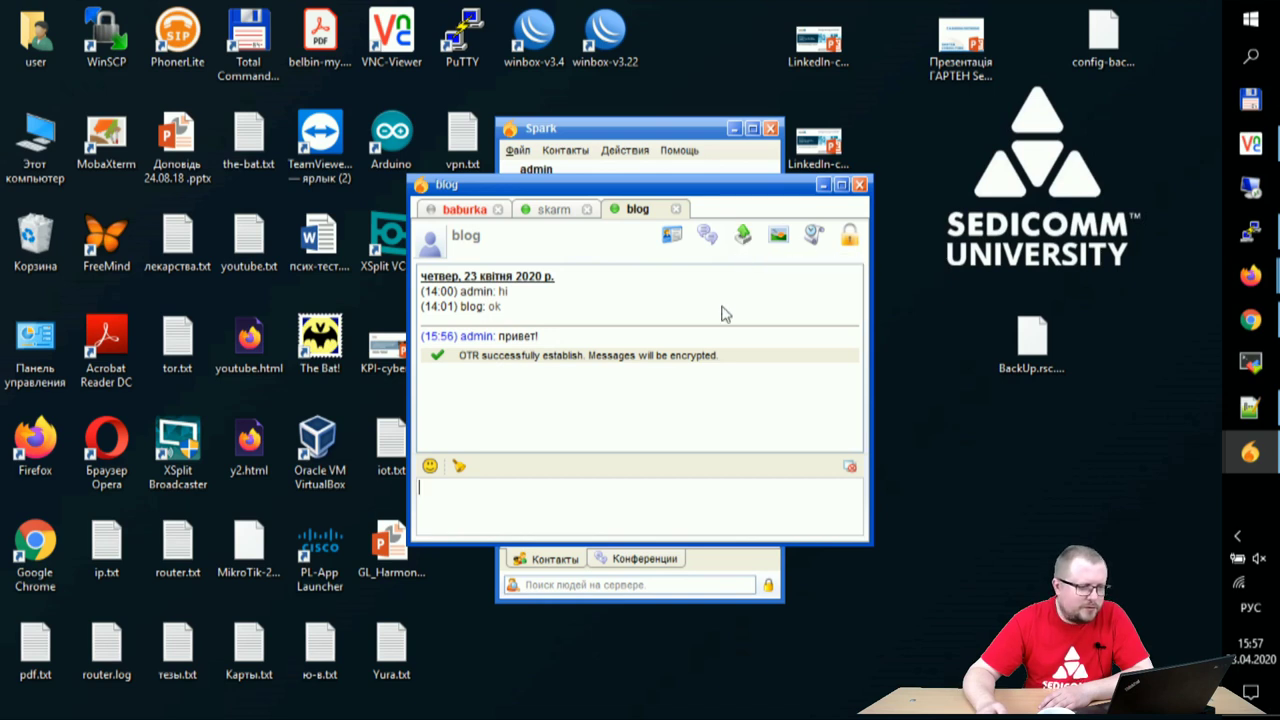
- Send CCNA-RS-etherchannel-fhrp.png from Изображения to blog
left_click(455, 210)
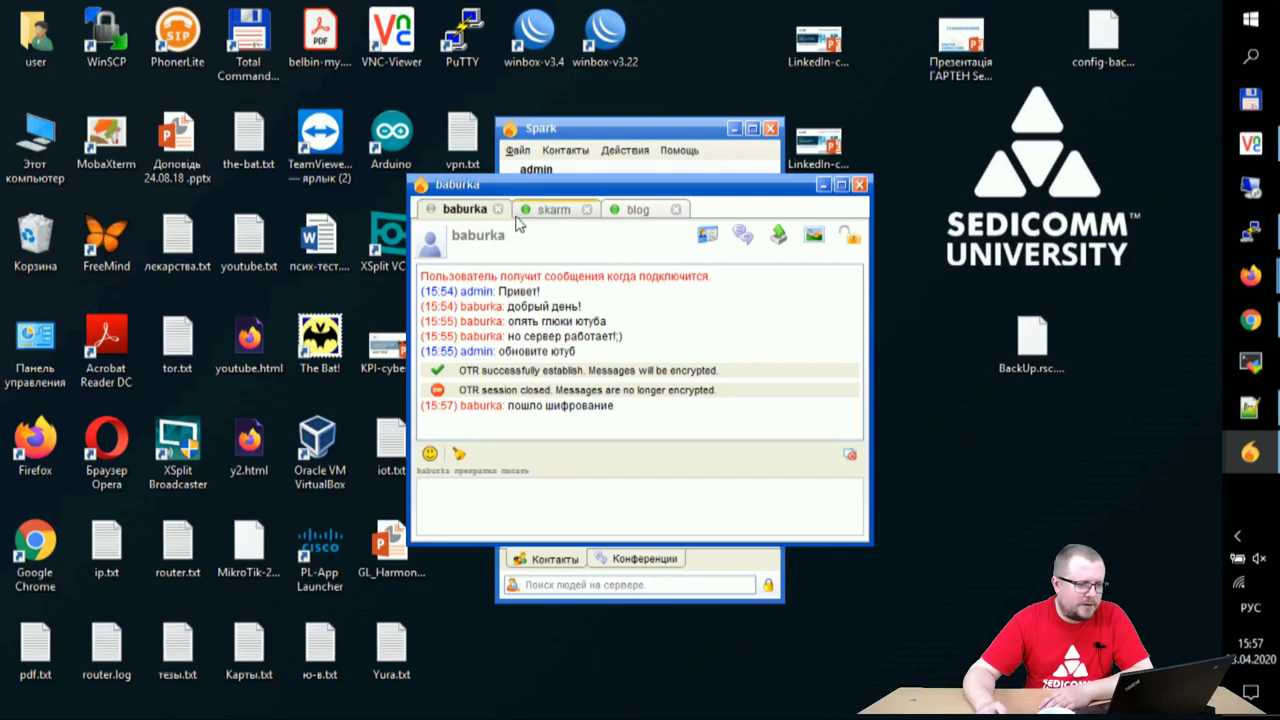
left_click(542, 214)
left_click(616, 212)
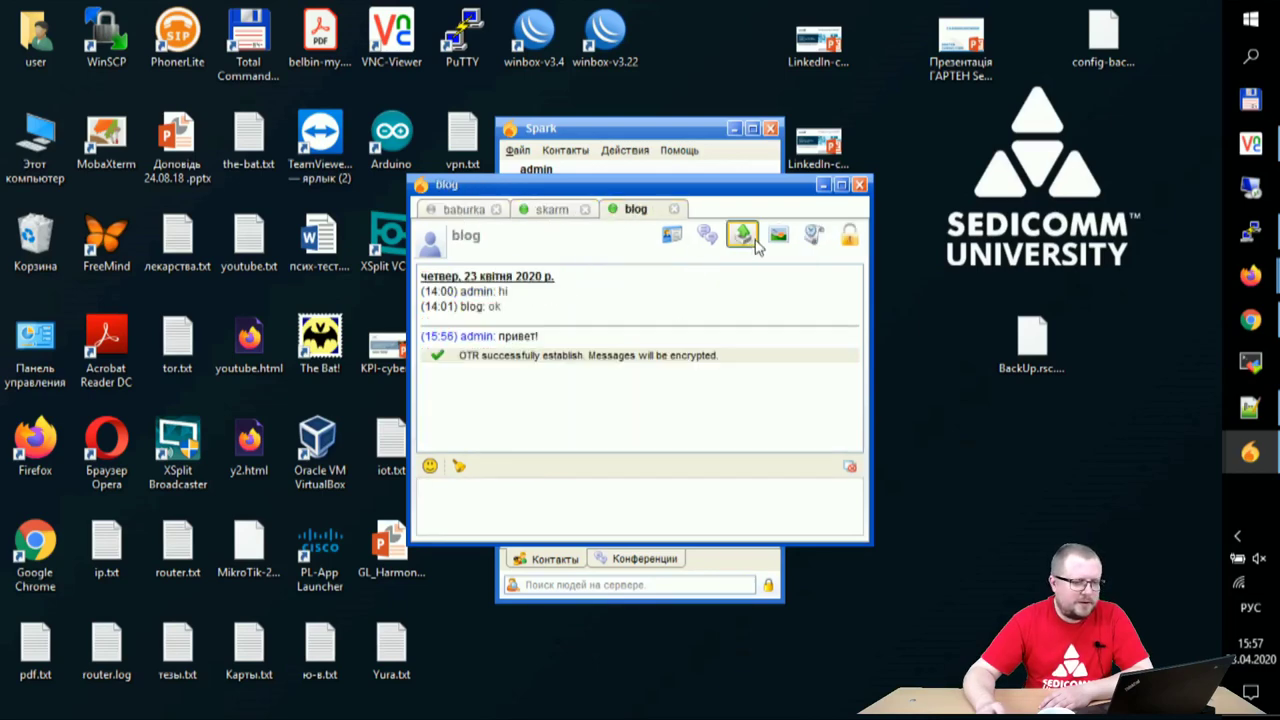
left_click(742, 235)
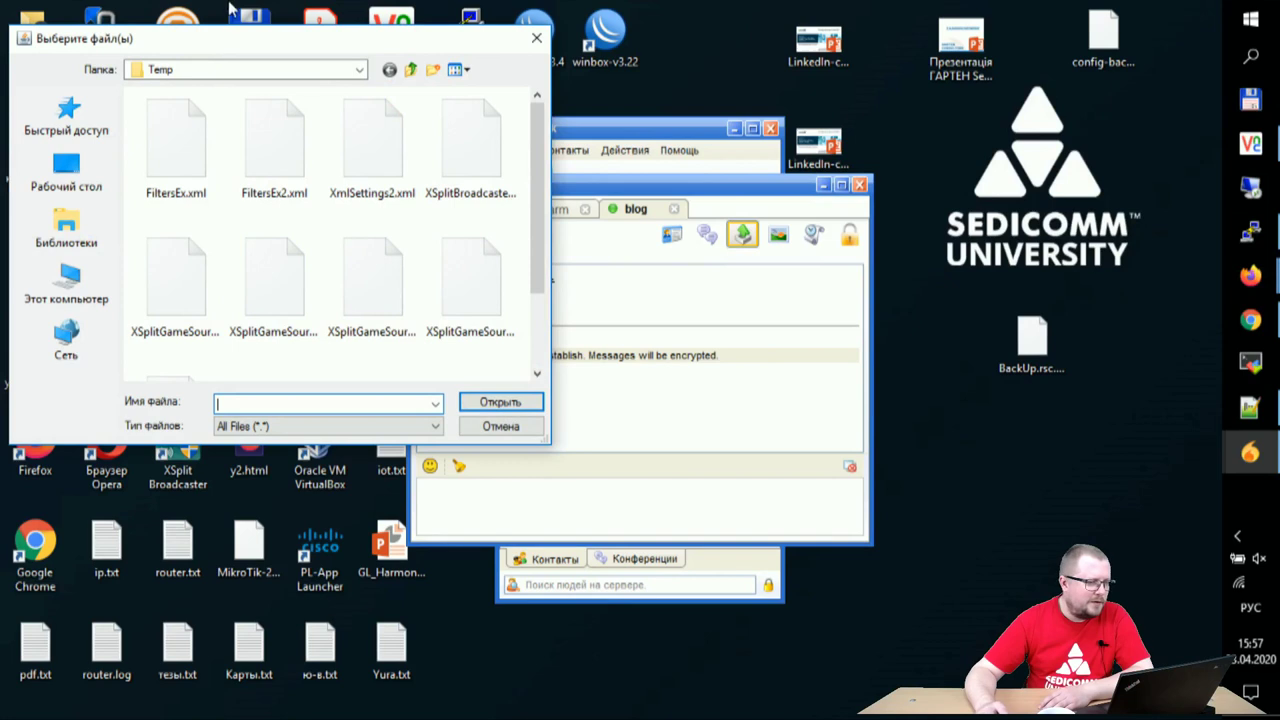
left_click_drag(283, 40, 539, 60)
scroll(650, 260, "down", 3)
scroll(600, 300, "up", 3)
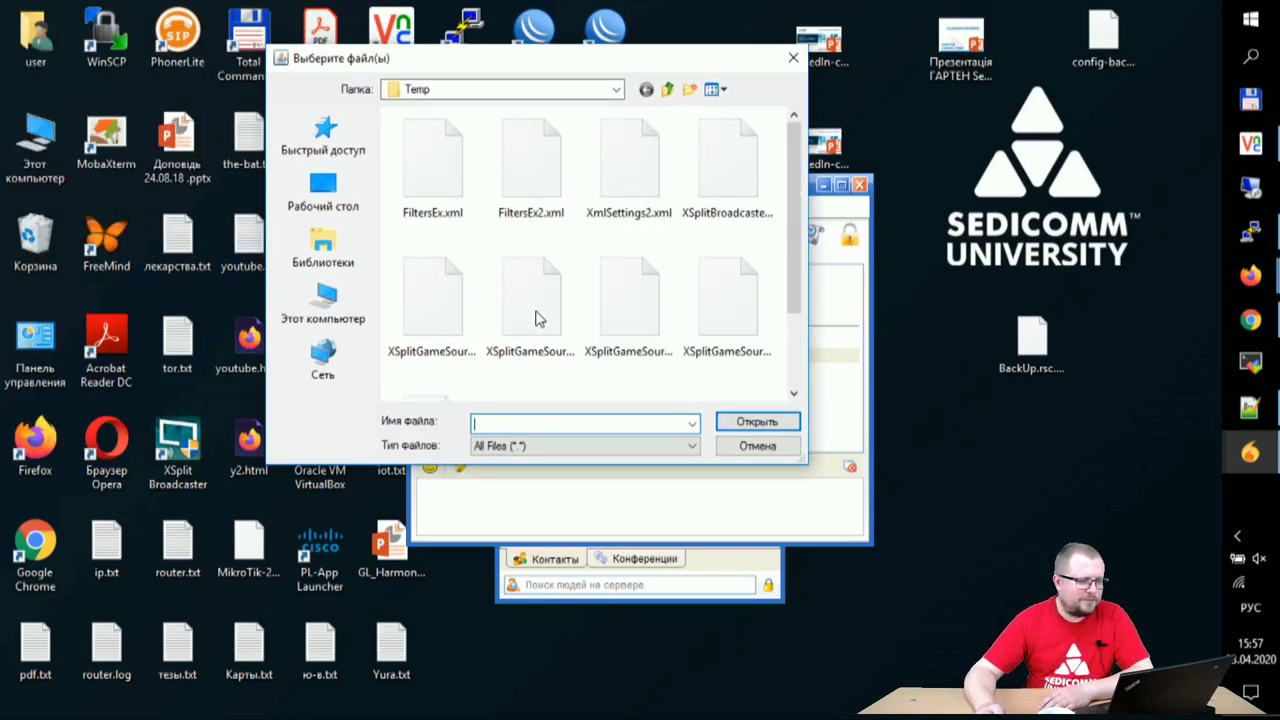
left_click(323, 295)
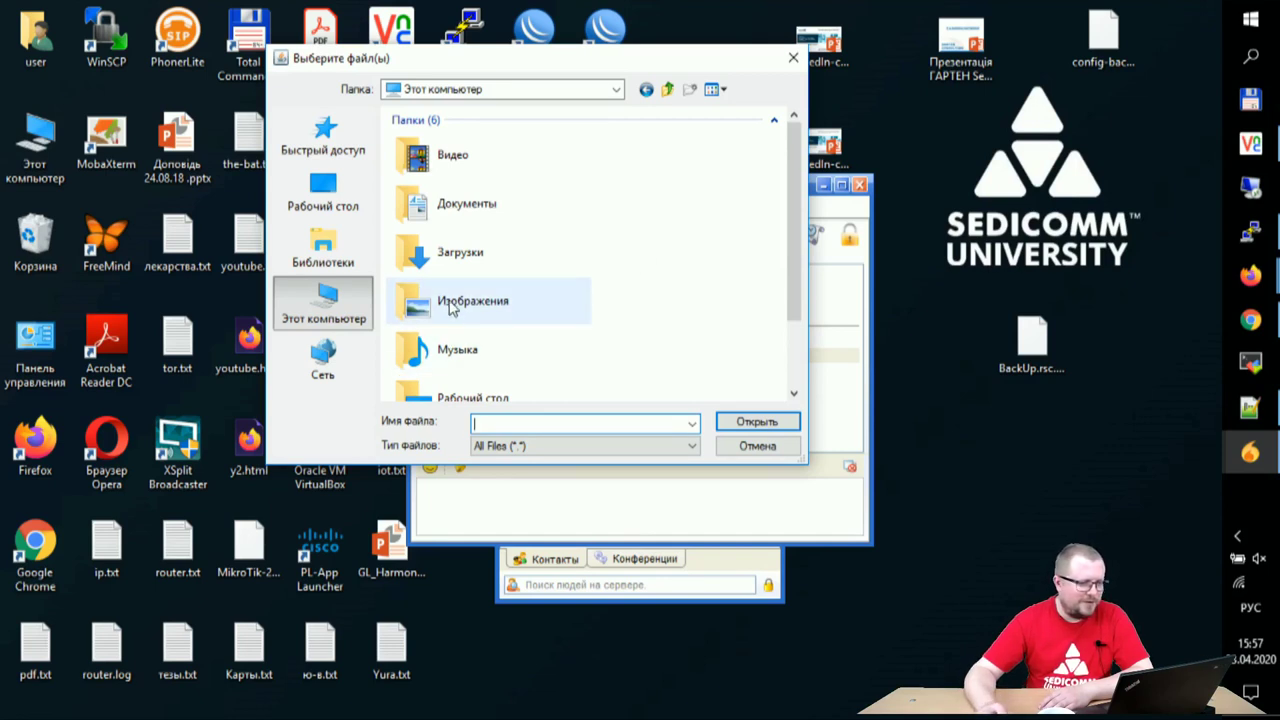
double_click(565, 302)
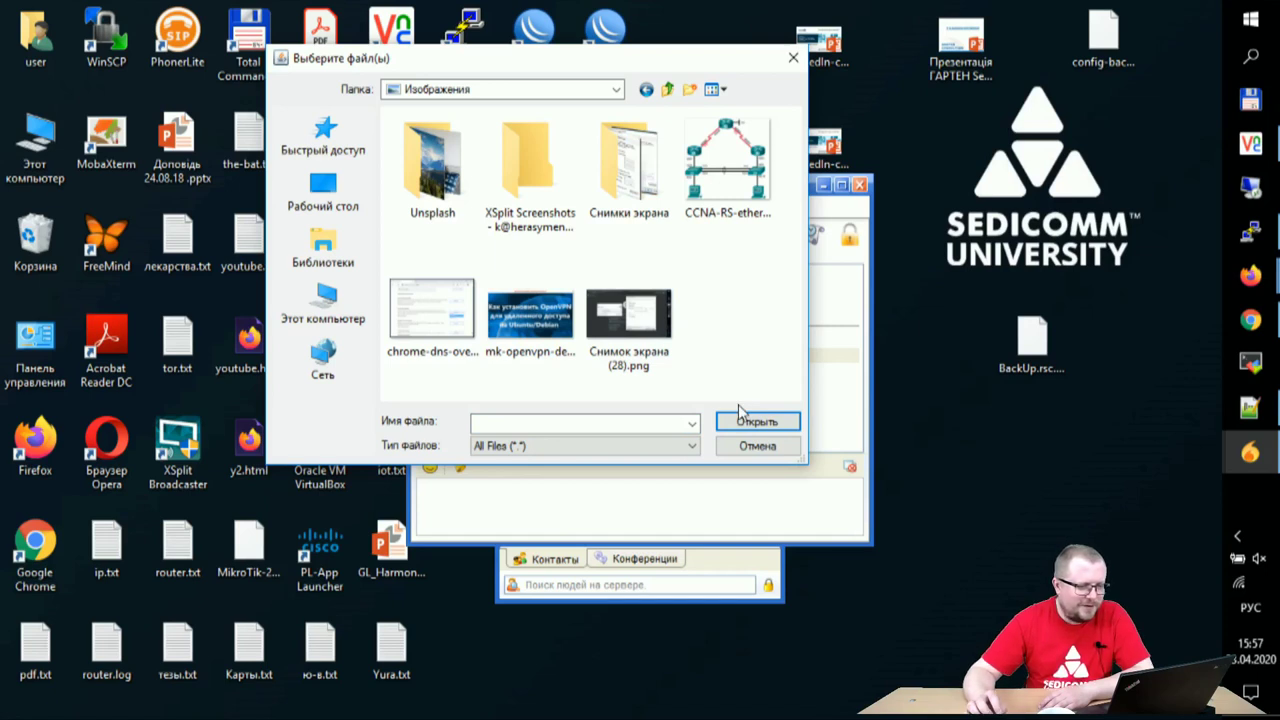
left_click(730, 178)
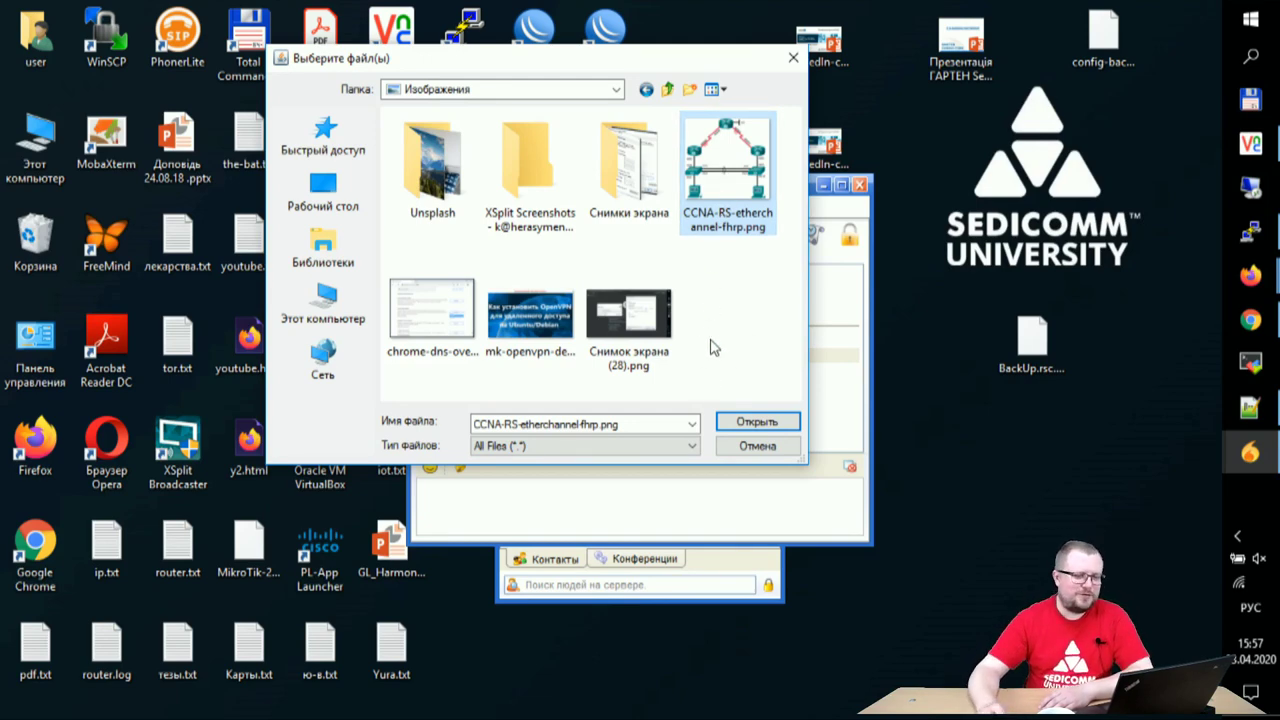
left_click(750, 424)
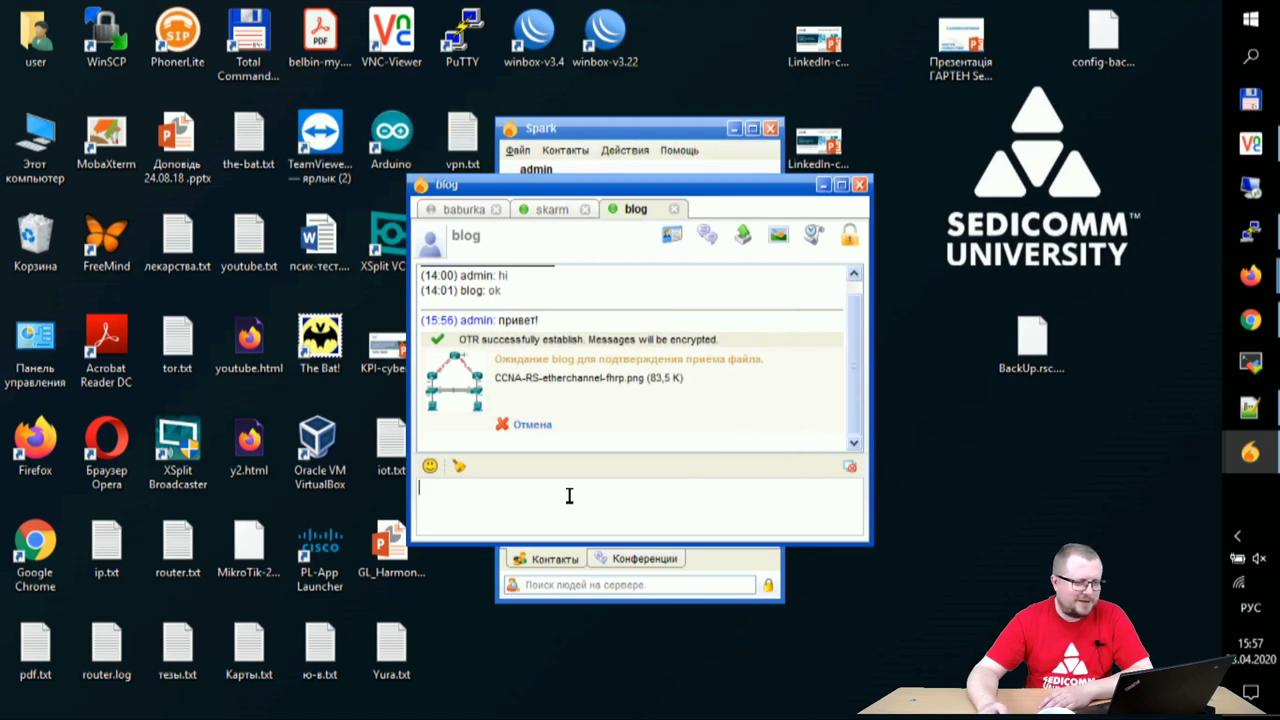
- Send the same CCNA-RS-etherchannel-fhrp.png image to baburka
left_click(464, 210)
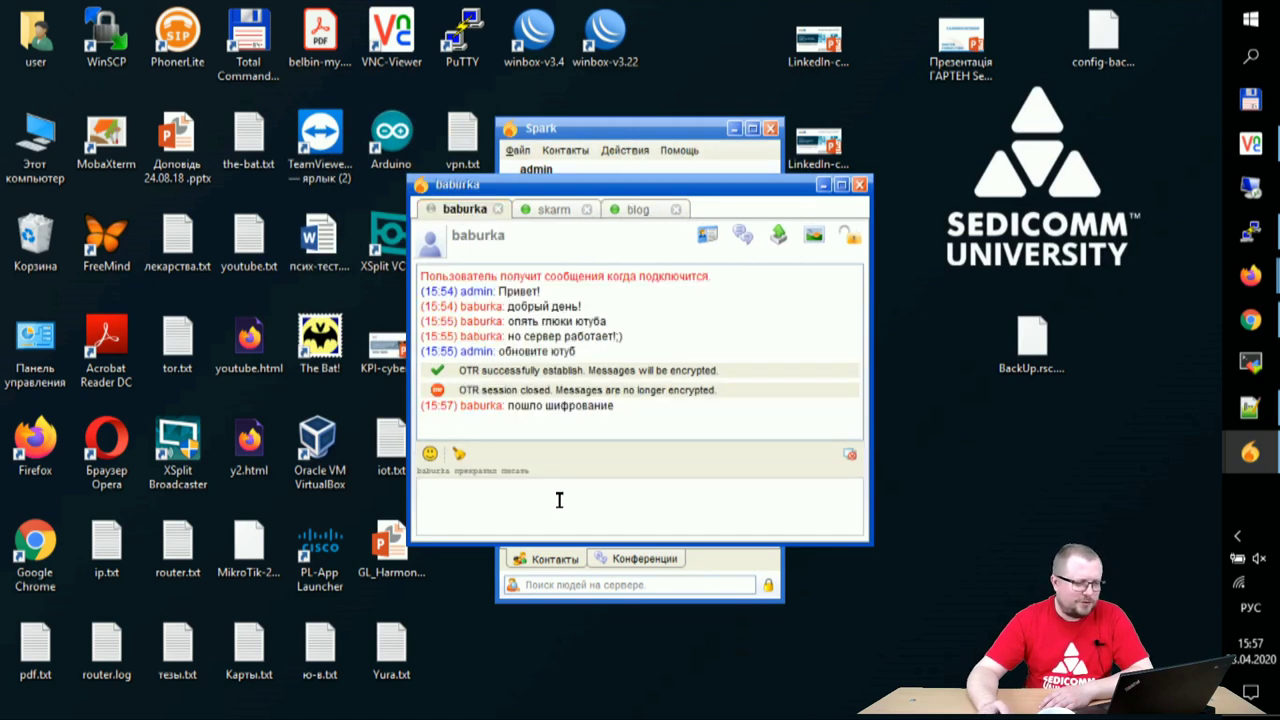
left_click(778, 234)
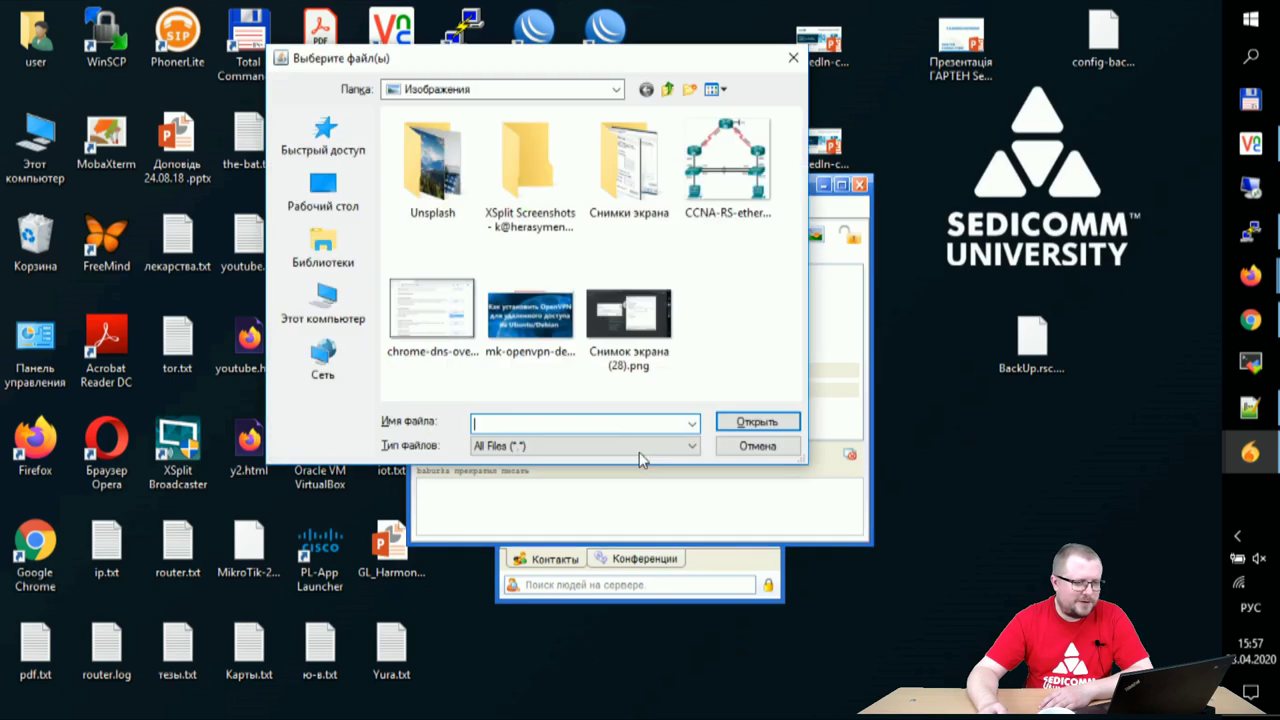
left_click(700, 188)
left_click(757, 422)
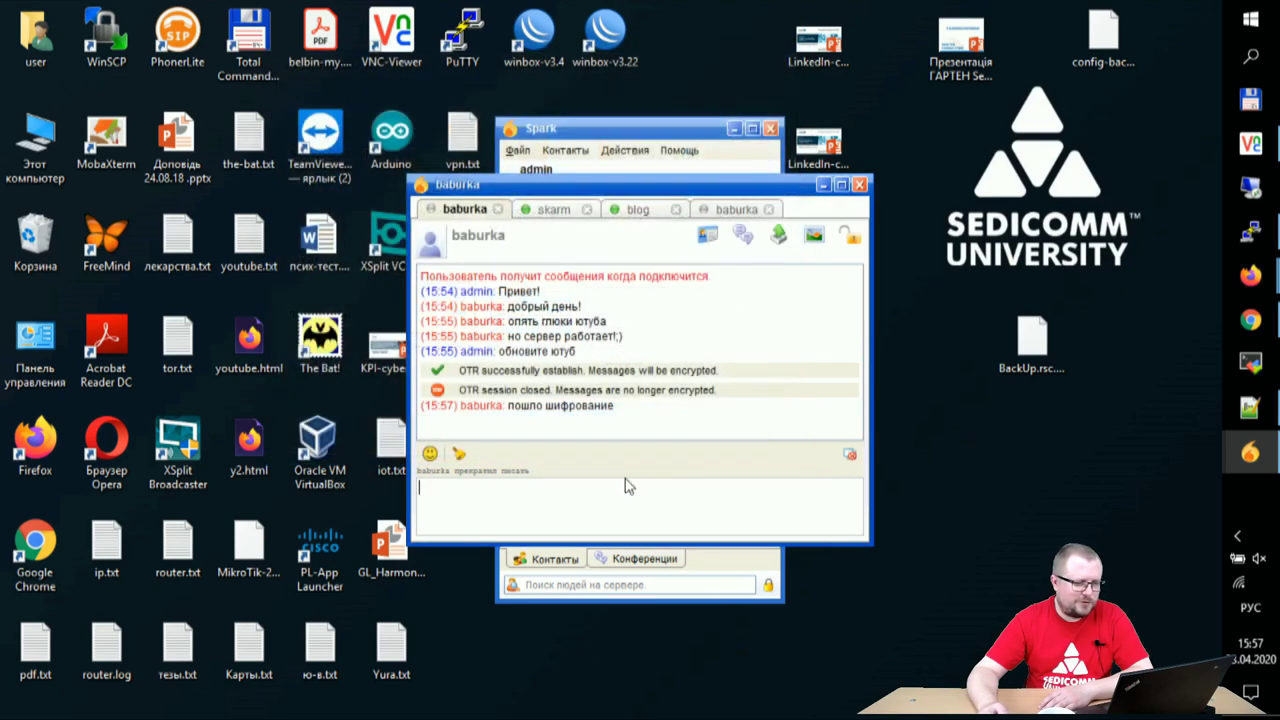
- Send the image to skarm, then review the pending transfers and baburka's offline notice
left_click(545, 210)
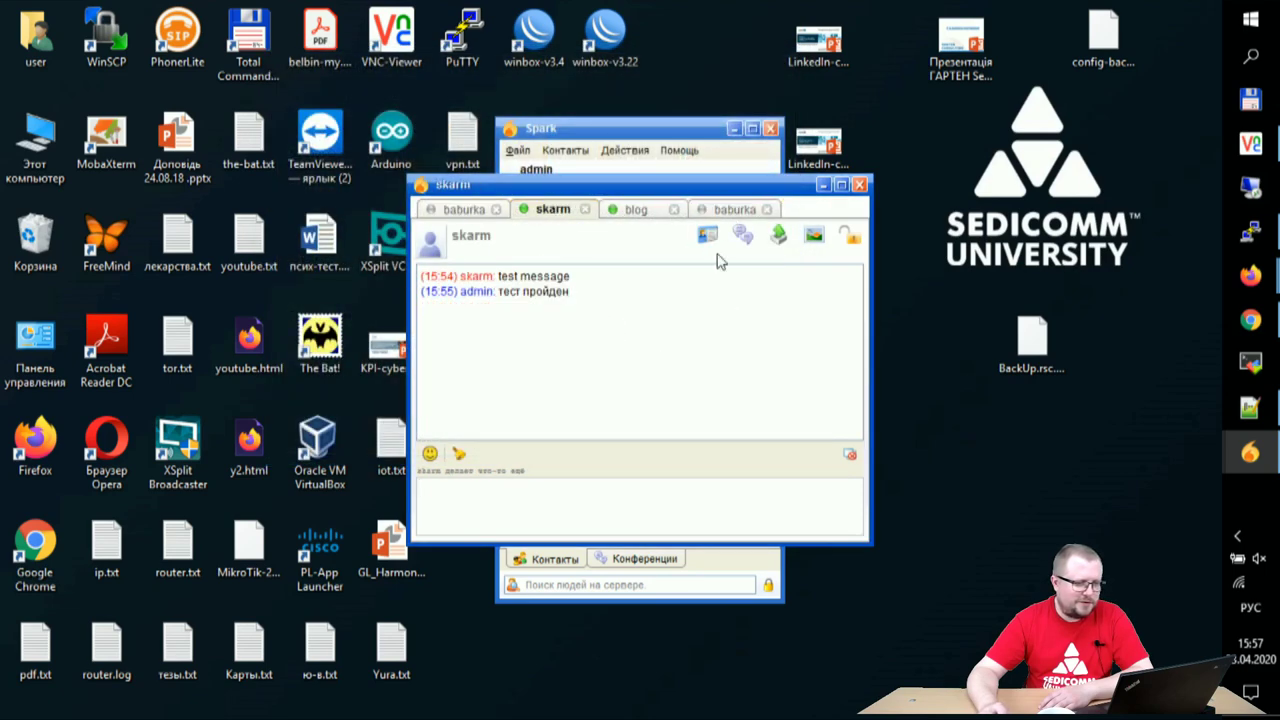
left_click(778, 234)
left_click(725, 168)
left_click(755, 421)
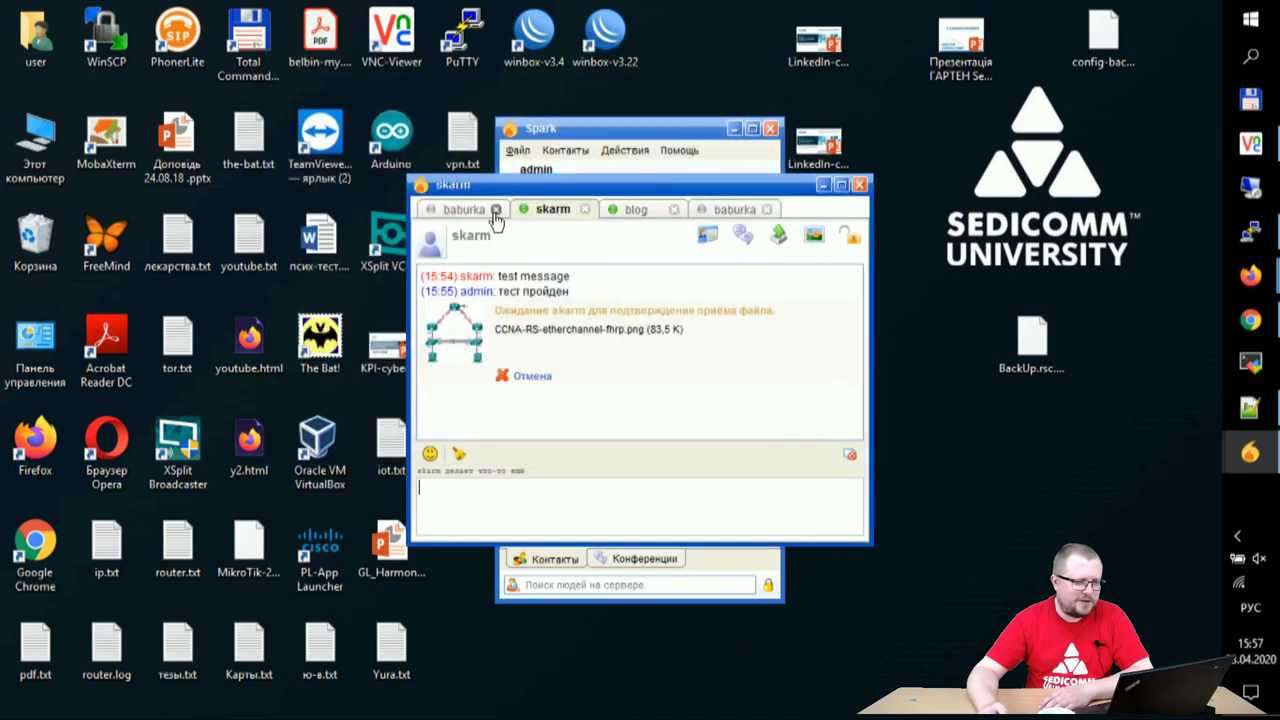
left_click(632, 212)
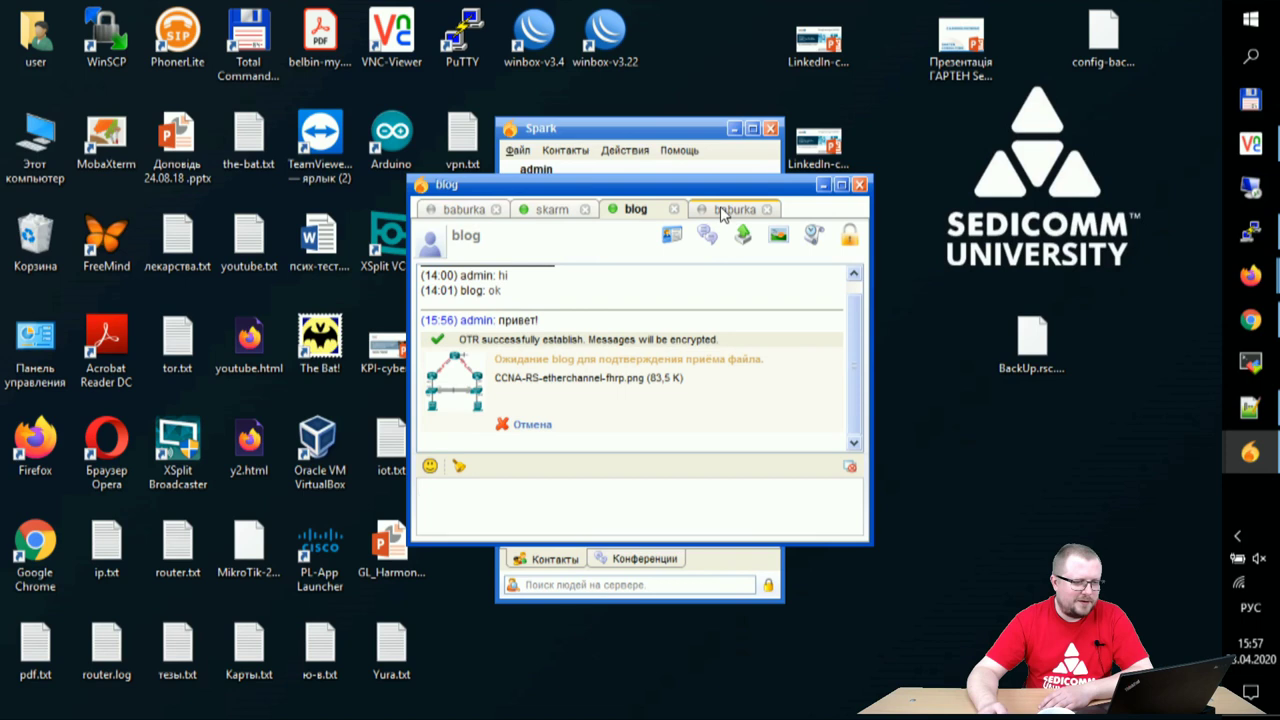
left_click(723, 211)
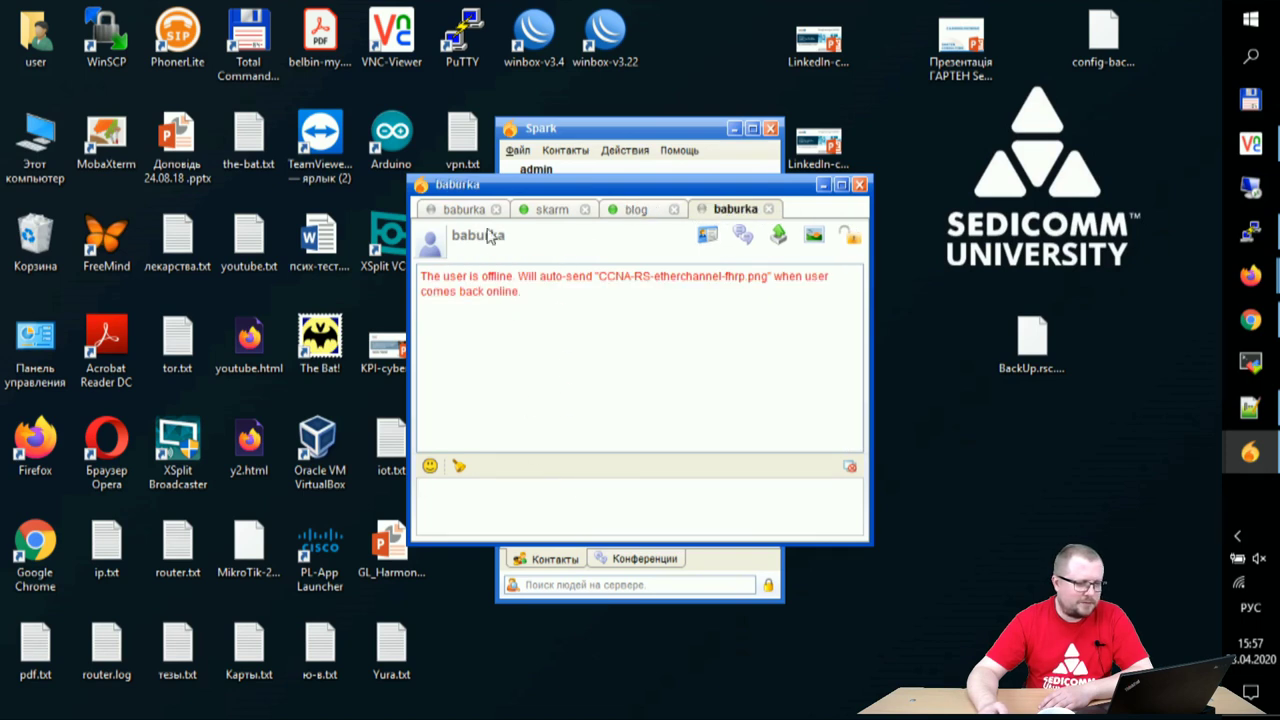
left_click(460, 209)
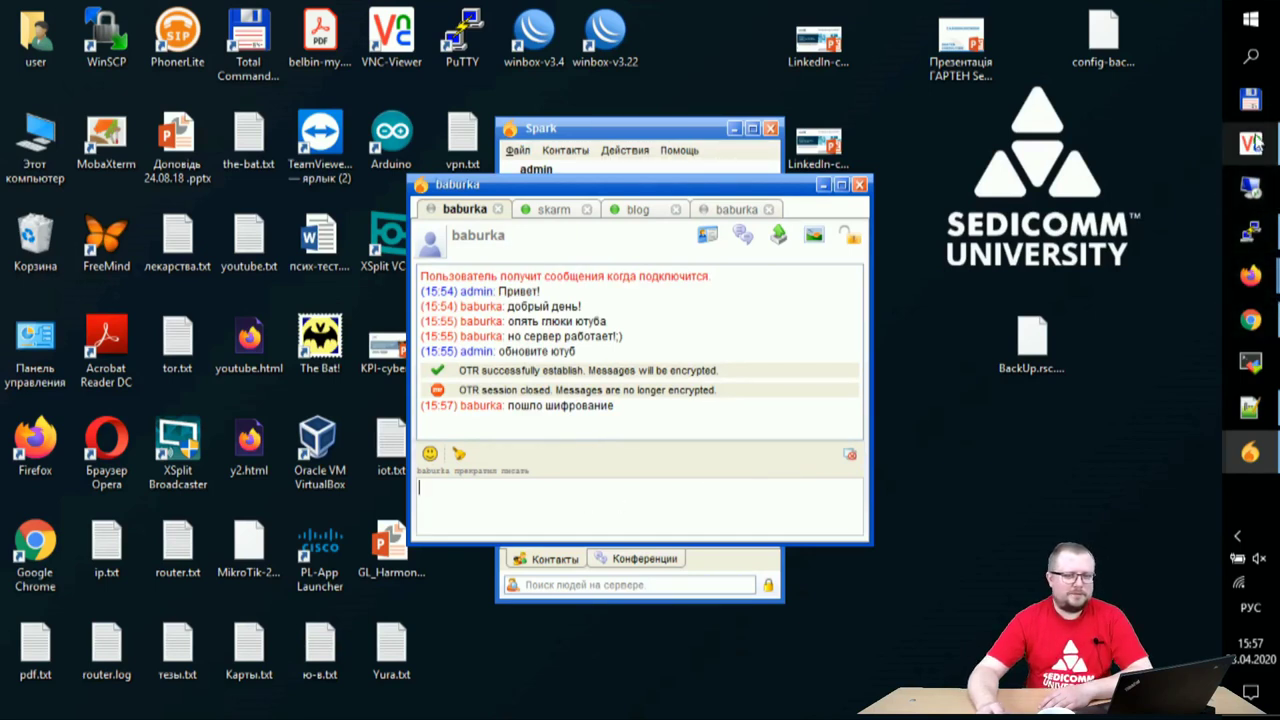
mouse_move(1257, 143)
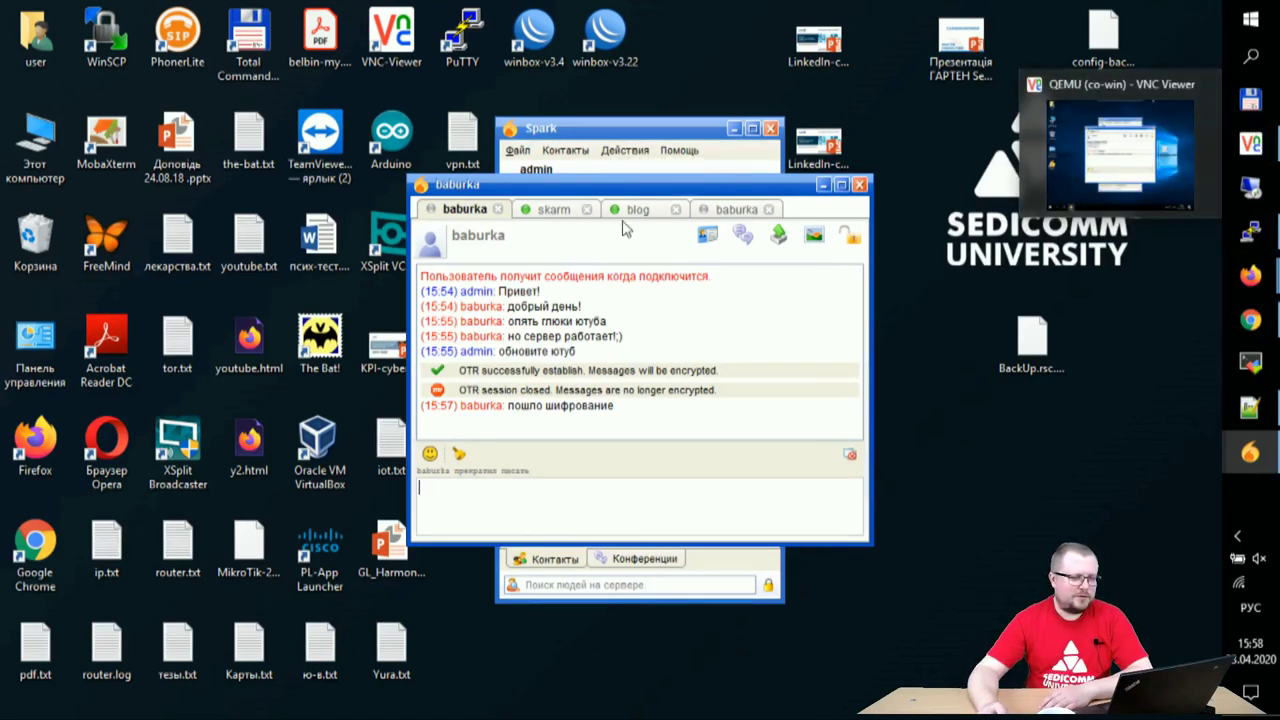
- Close the duplicate baburka conversation and accept the incoming image on the remote machine
left_click(735, 209)
left_click(769, 210)
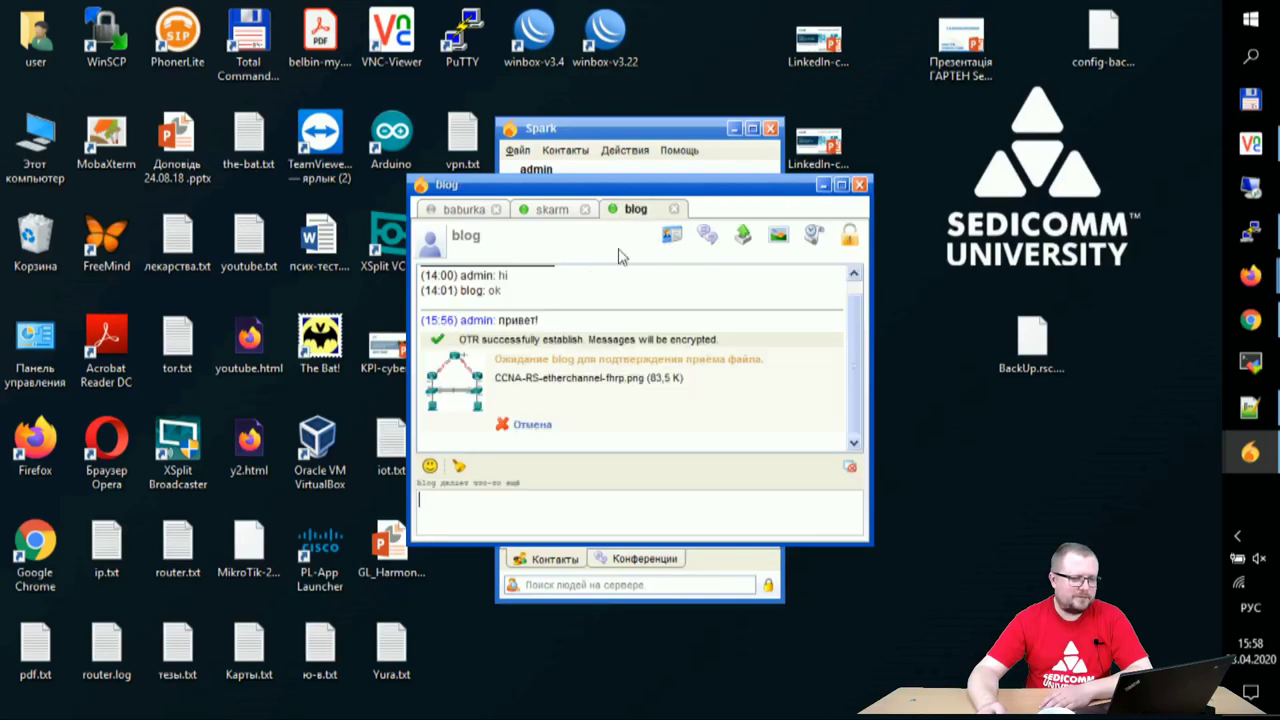
left_click(1250, 145)
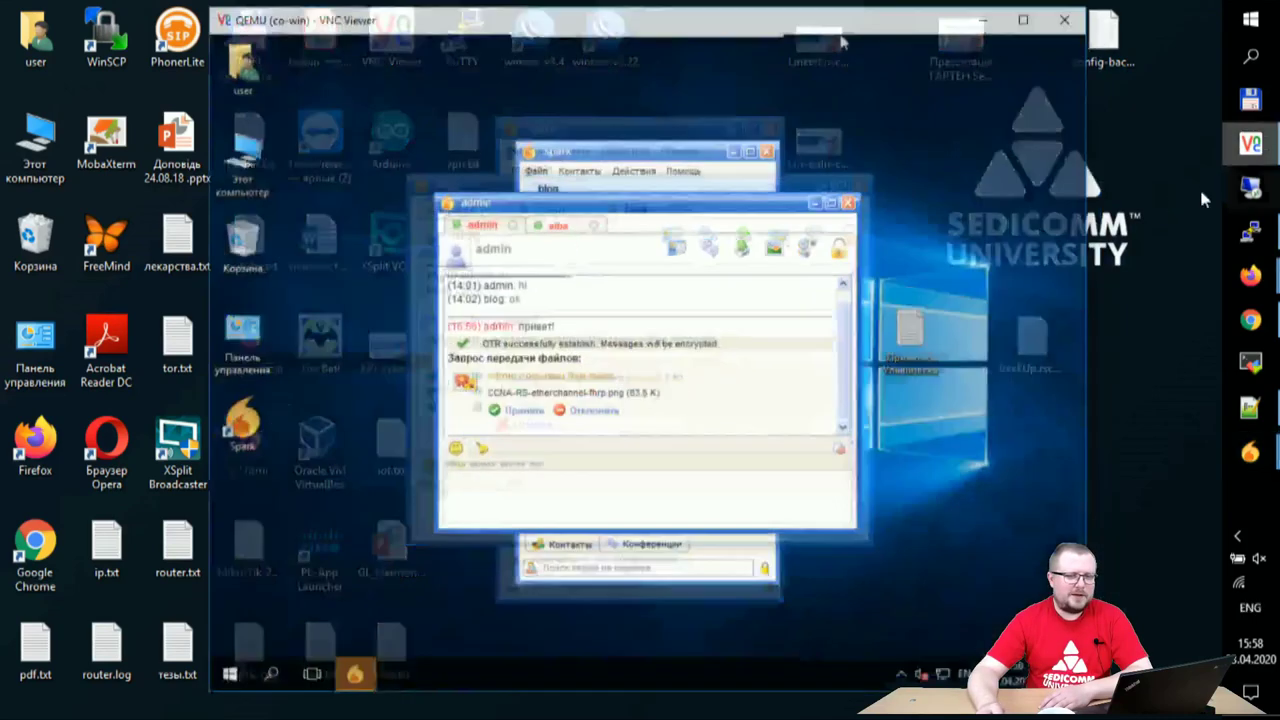
left_click(480, 423)
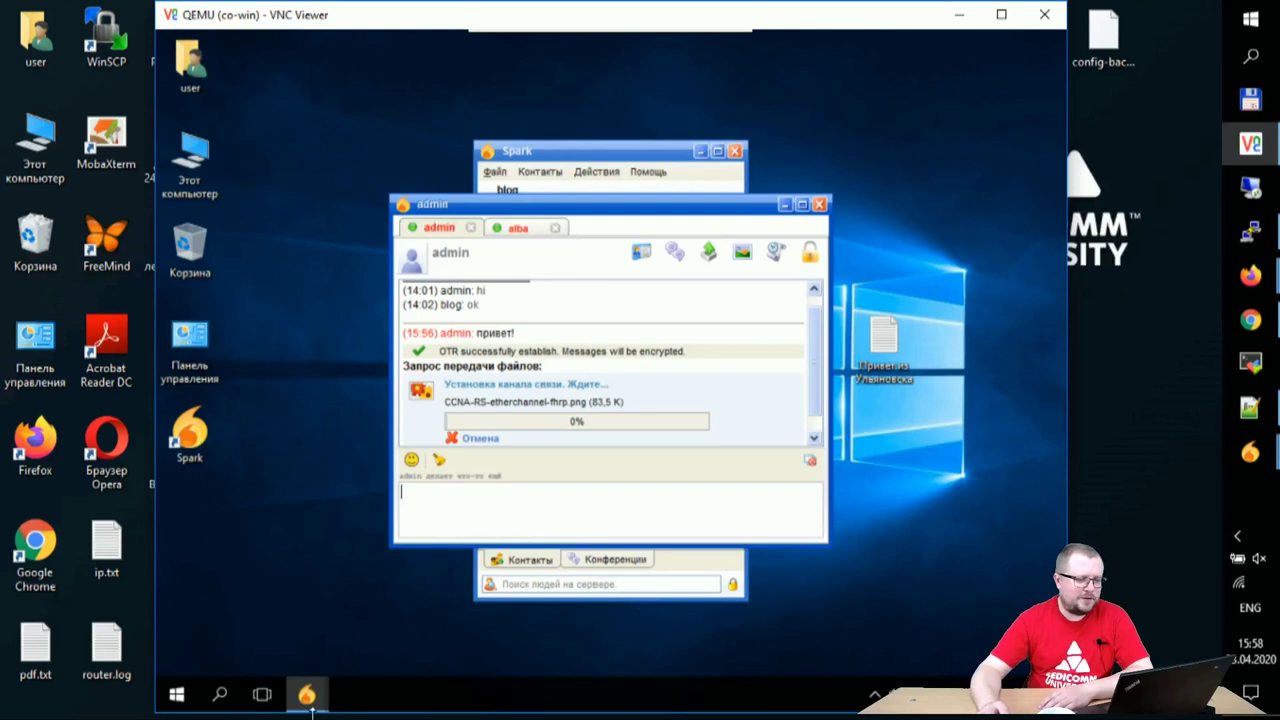
- Accept alba's contact request and send alba hello!
mouse_move(306, 706)
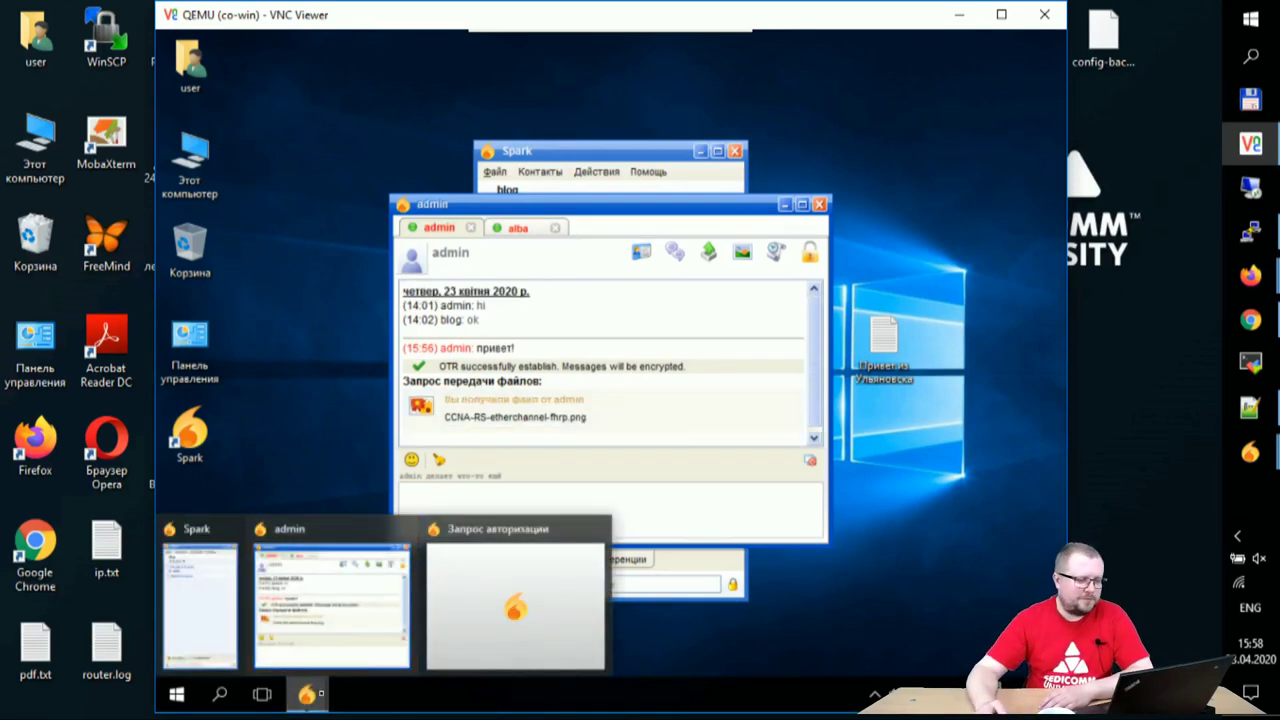
left_click(517, 540)
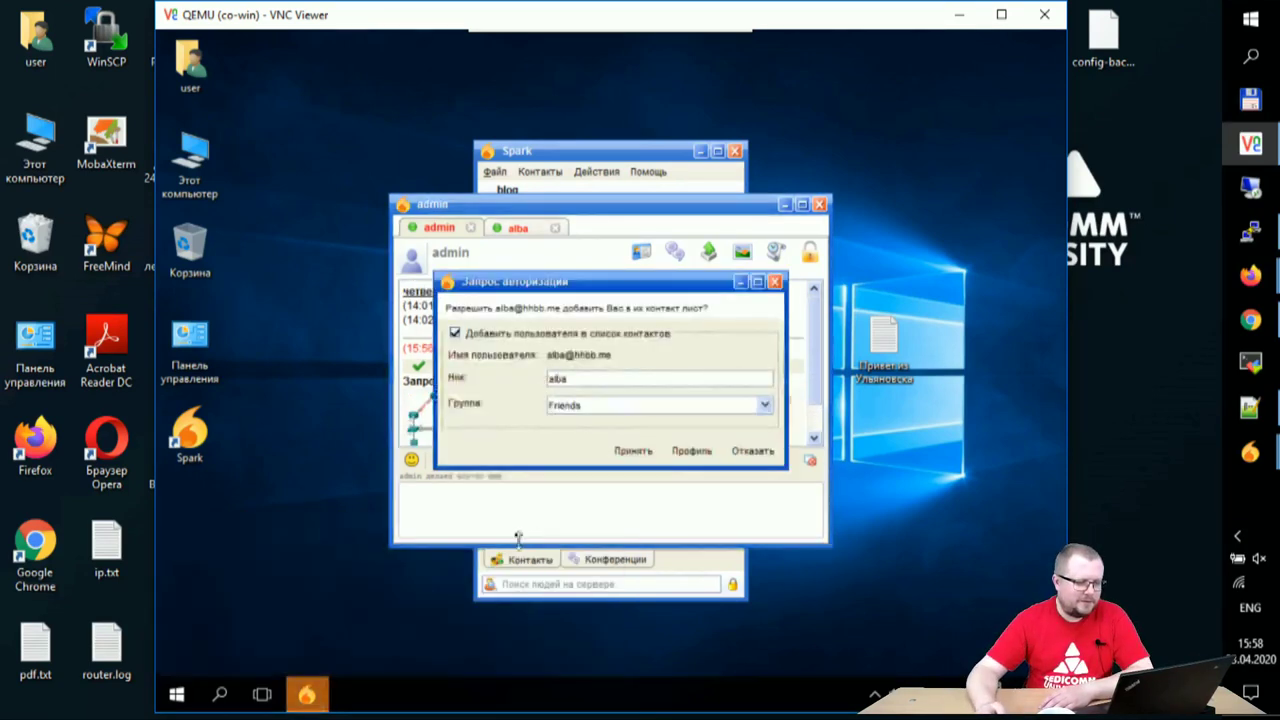
left_click(630, 453)
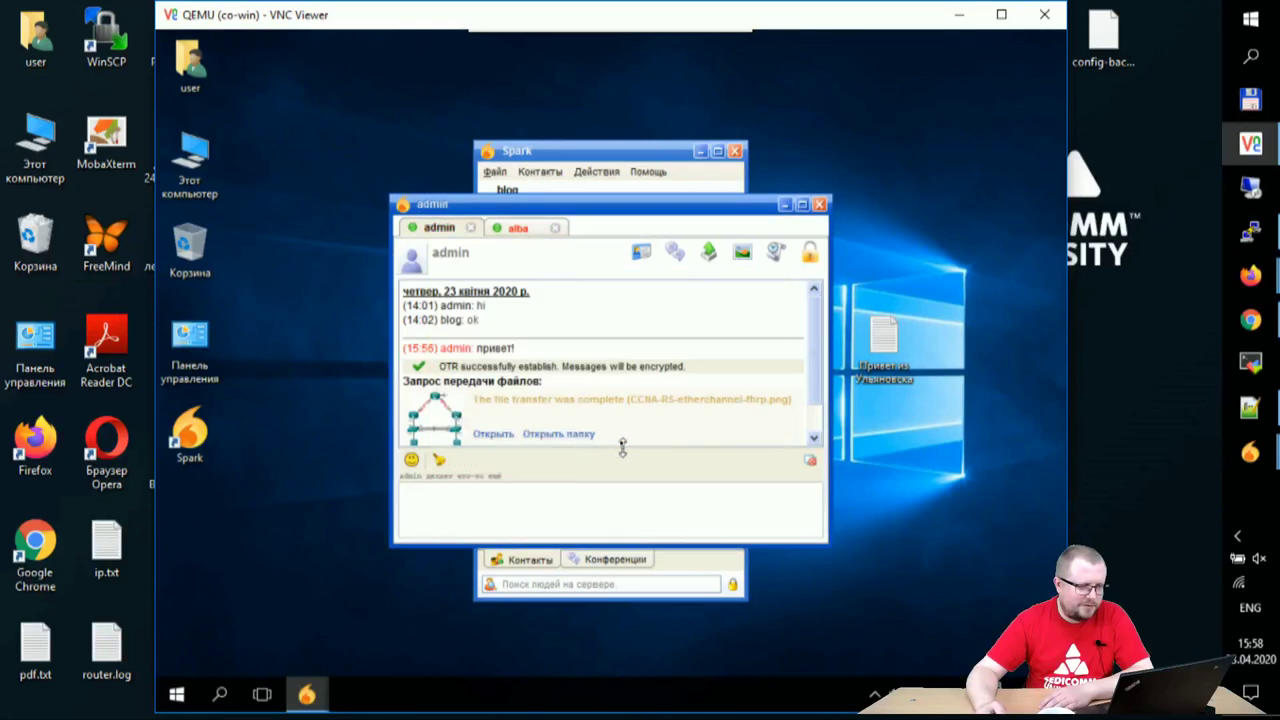
left_click(518, 228)
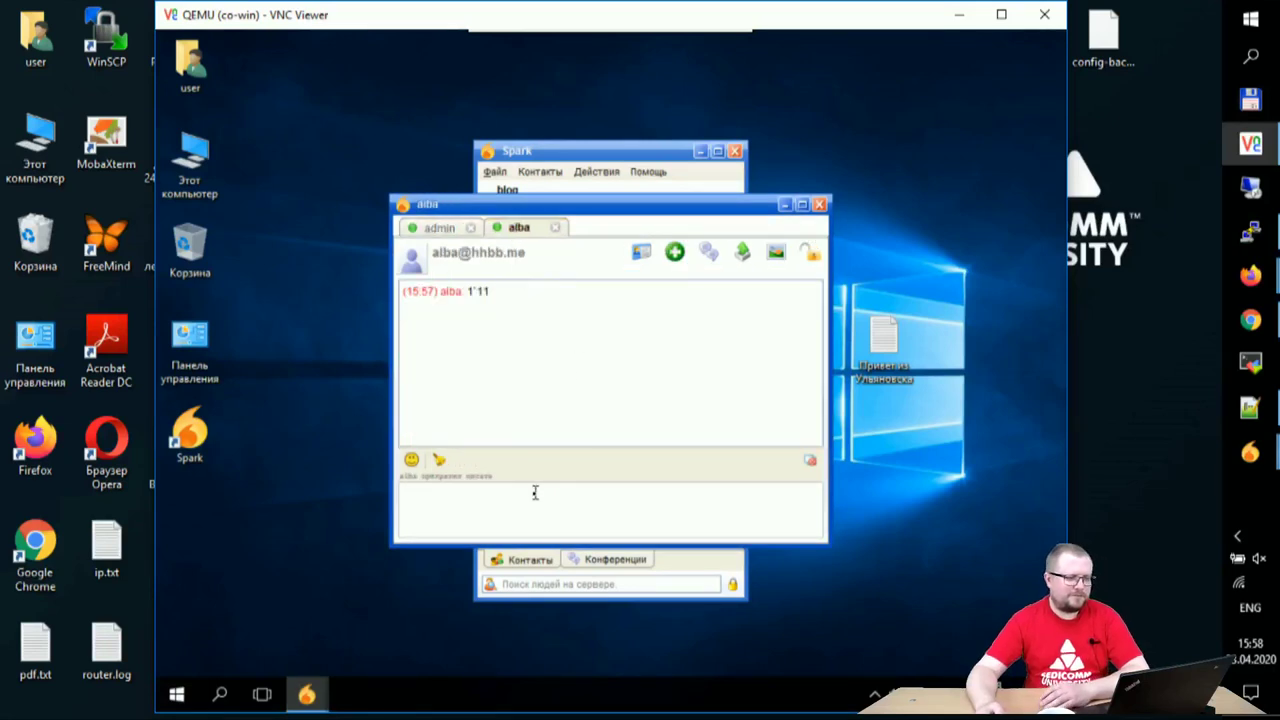
type("hello!")
key("Return")
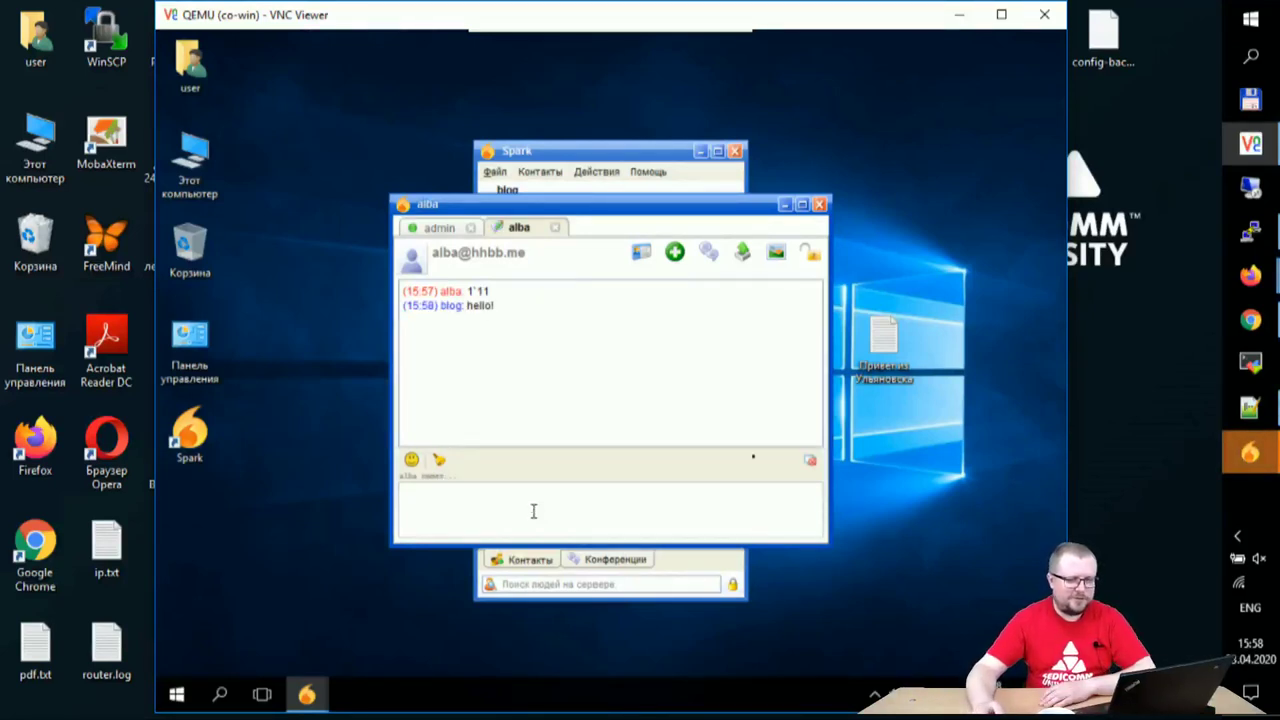
- Bring the remote contact list and blog chat forward, then minimize VNC Viewer
mouse_move(1250, 452)
left_click(1120, 380)
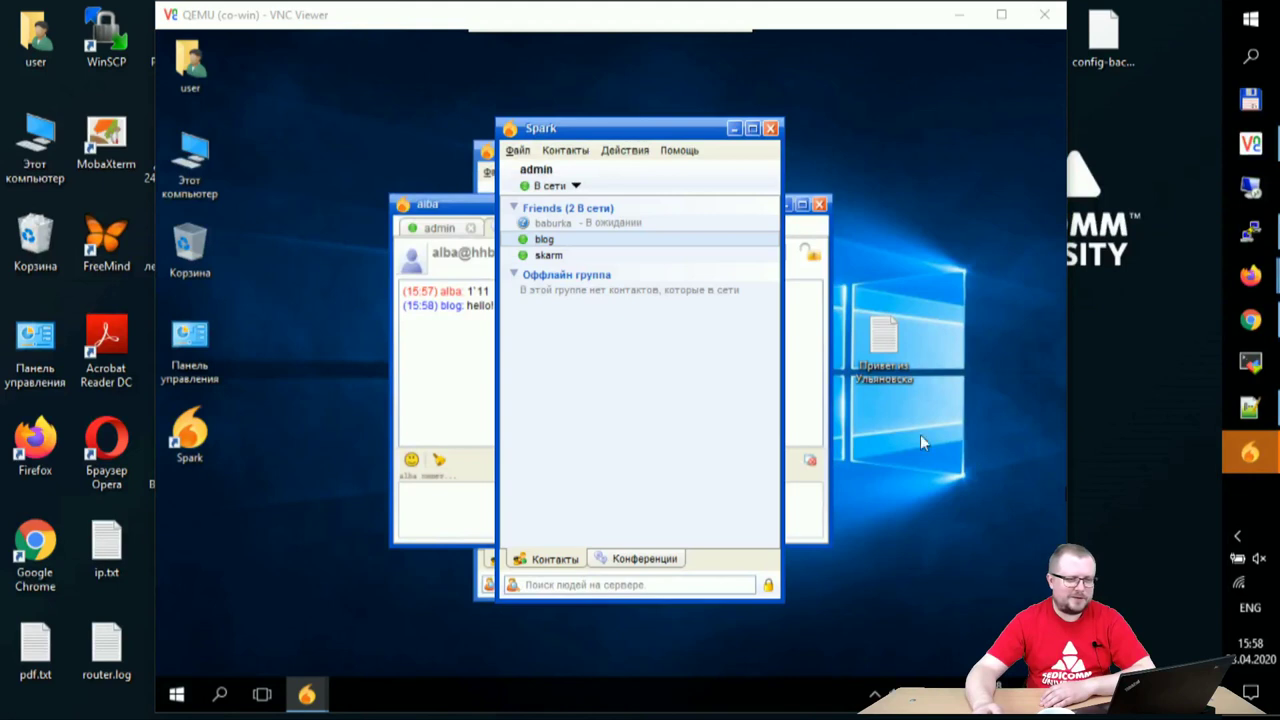
left_click(1132, 520)
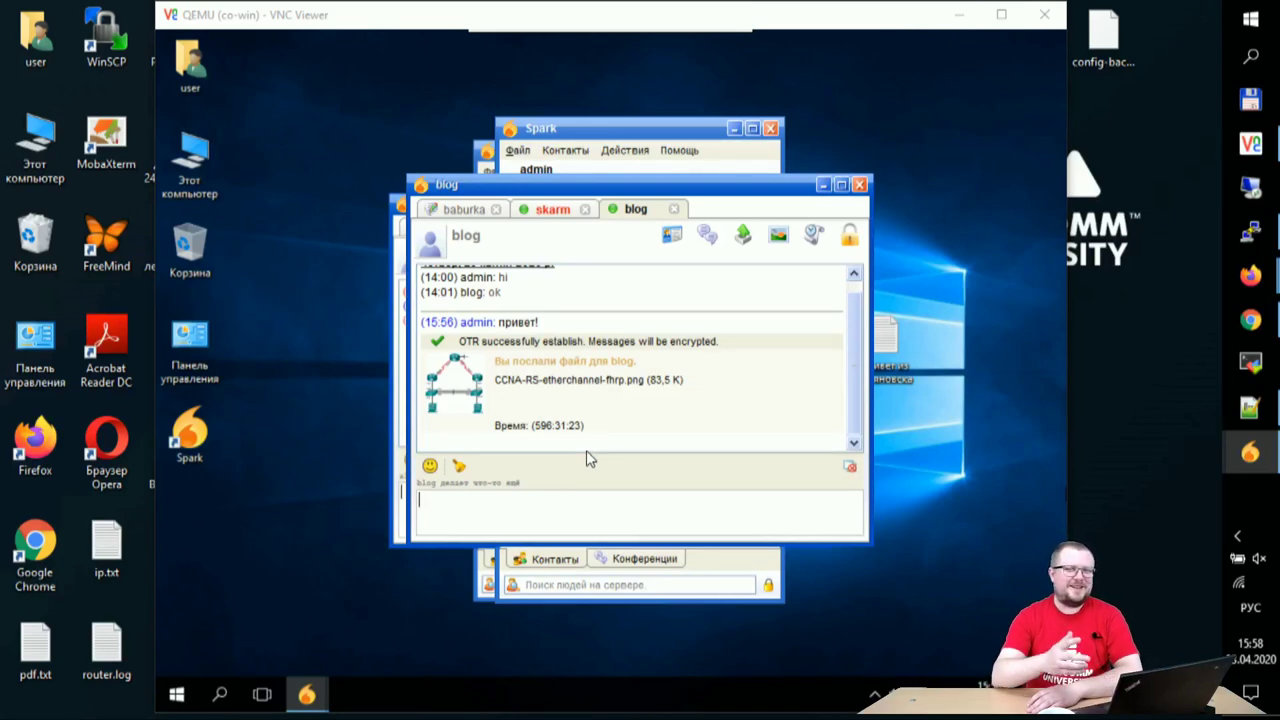
mouse_move(930, 6)
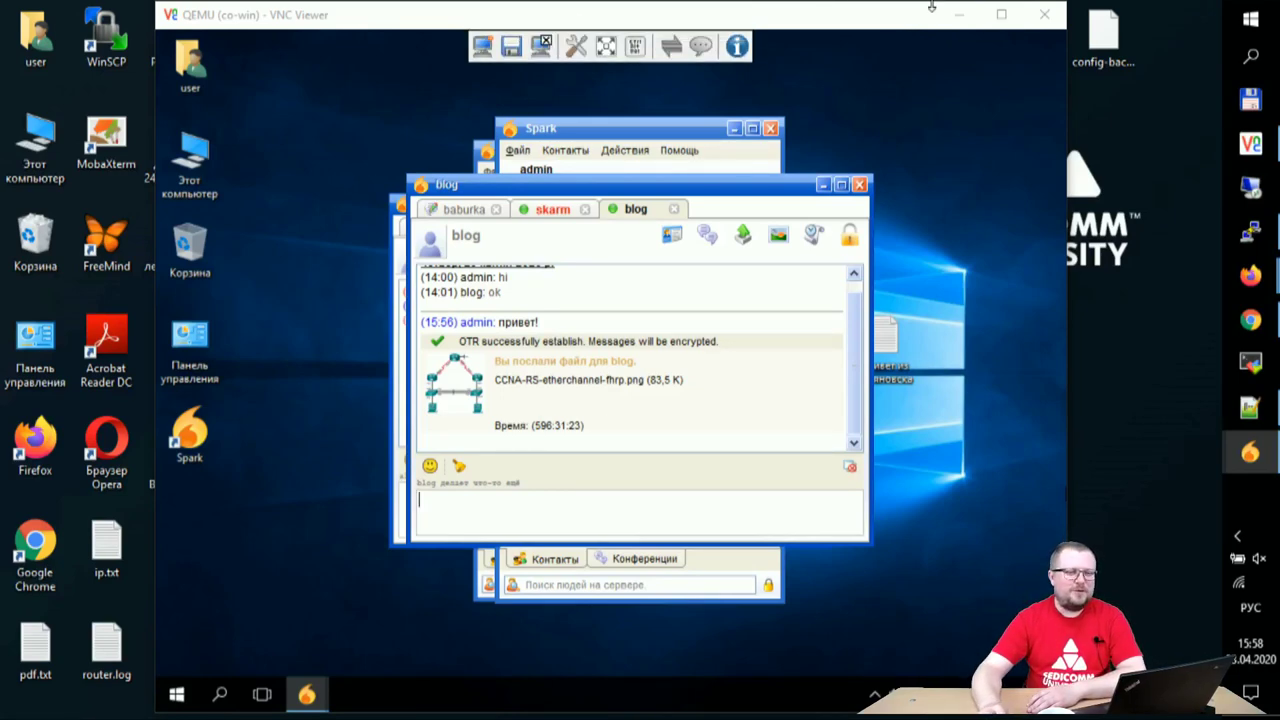
left_click(958, 14)
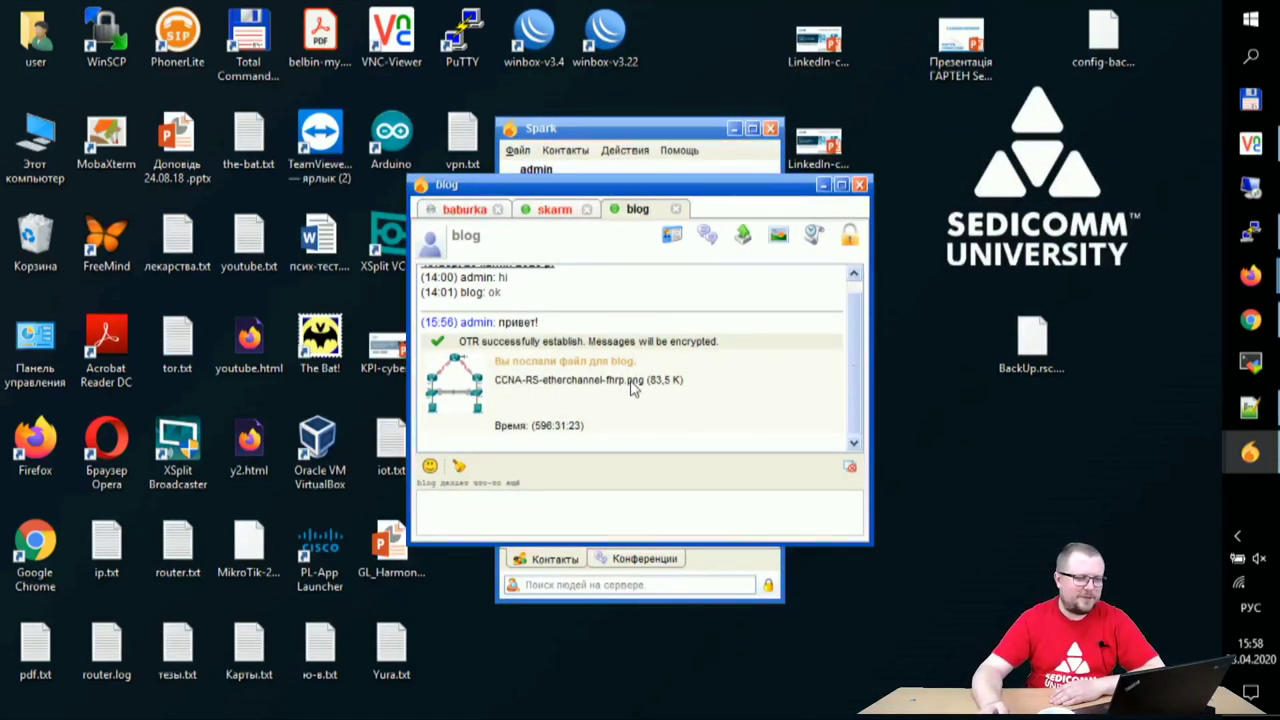
- Send CCNA-RS-etherchannel-fhrp.png to baburka from the baburka chat
left_click(549, 210)
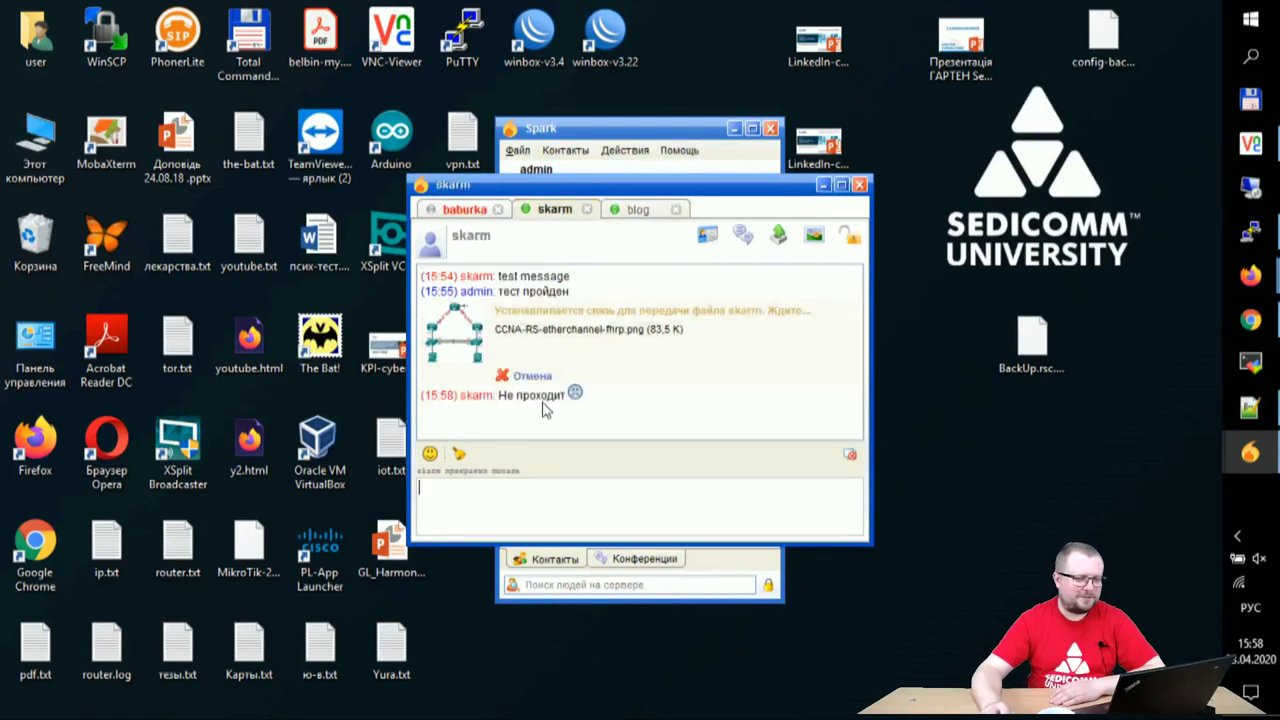
left_click(463, 212)
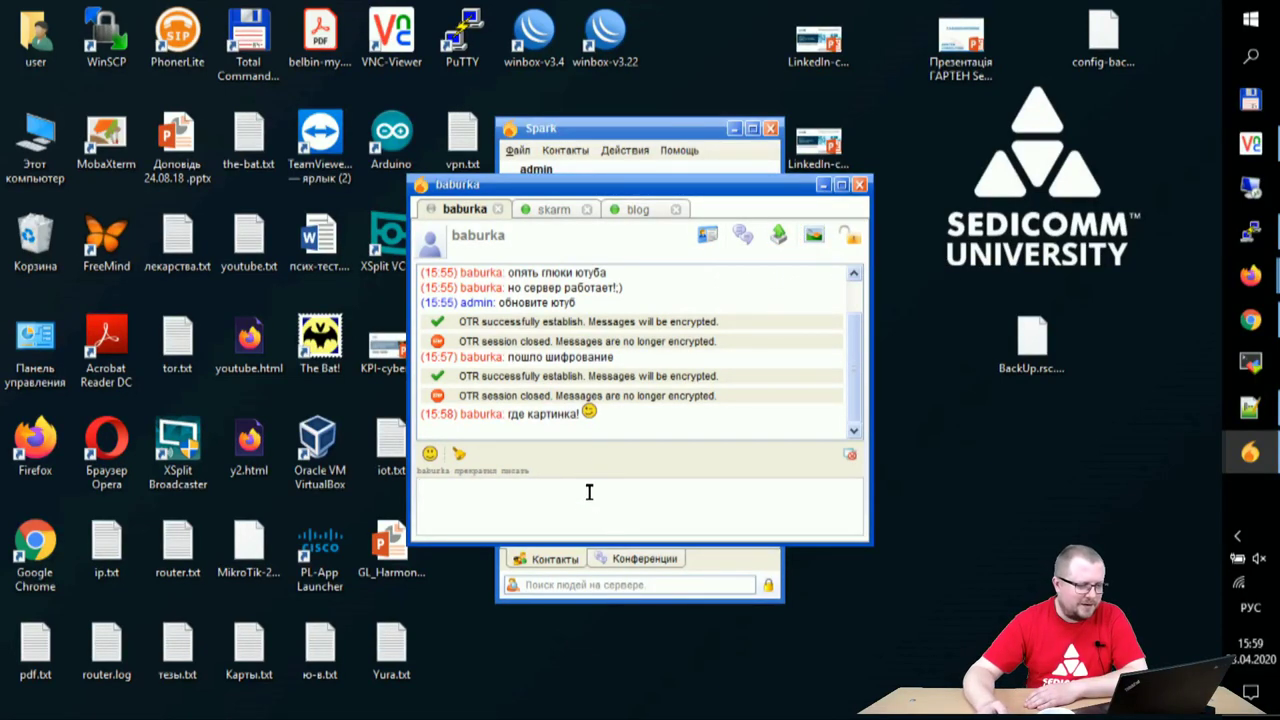
left_click(814, 235)
left_click(735, 200)
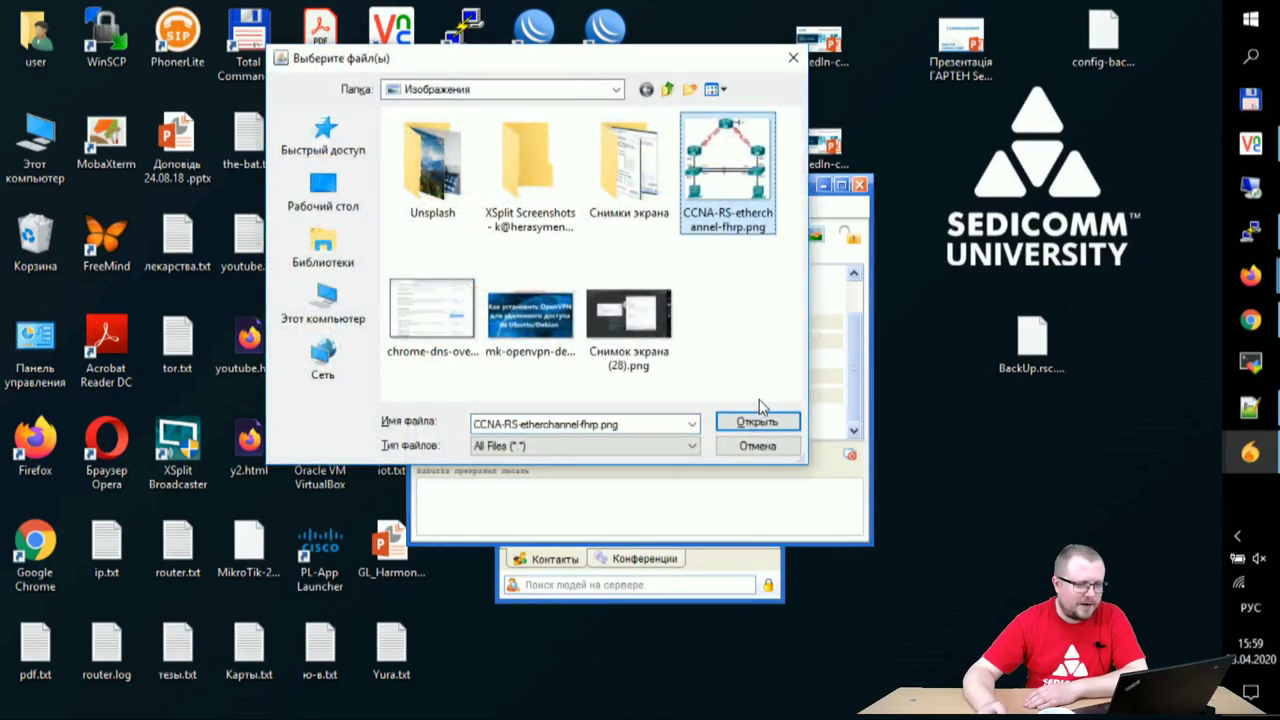
left_click(758, 418)
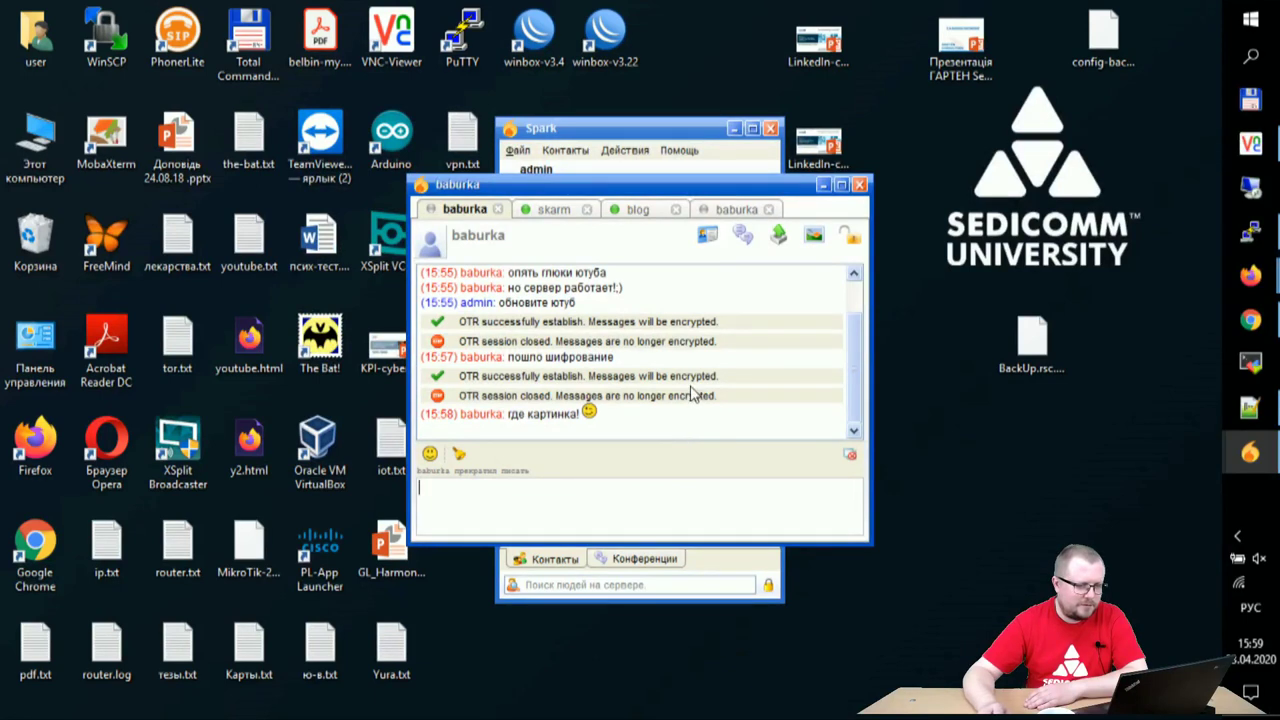
scroll(688, 400, "up", 1)
scroll(688, 400, "down", 1)
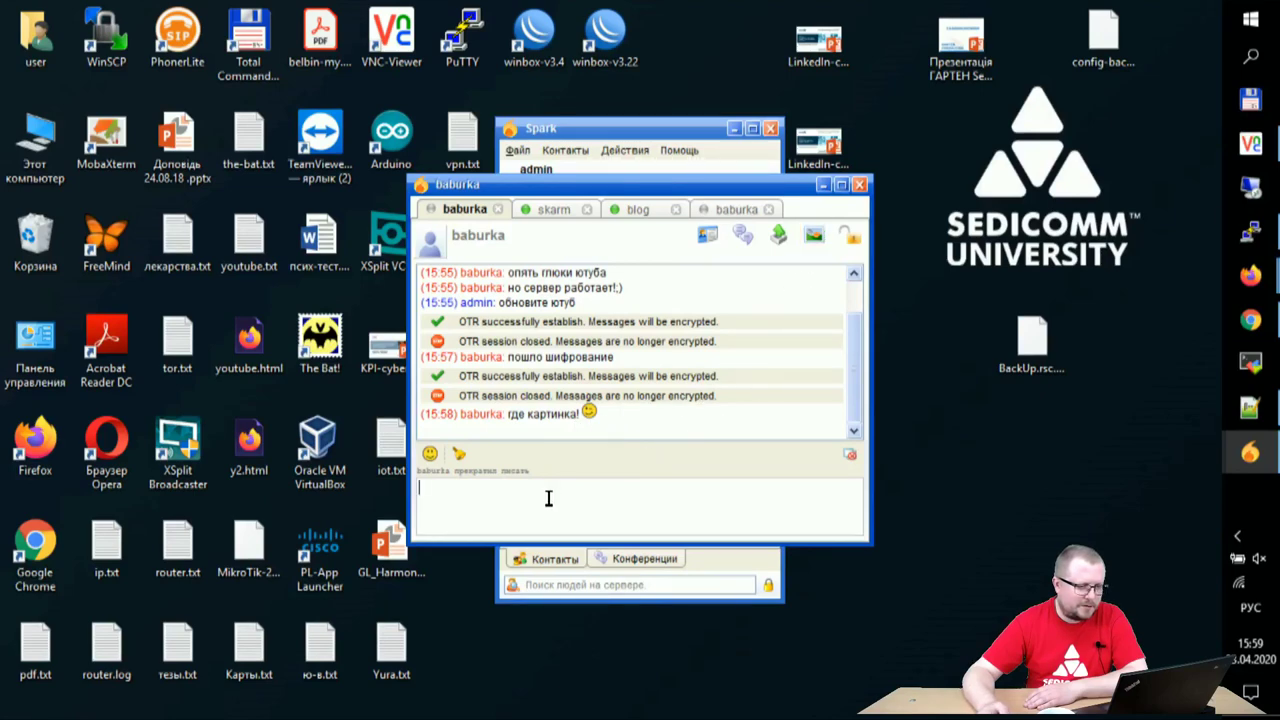
left_click(778, 235)
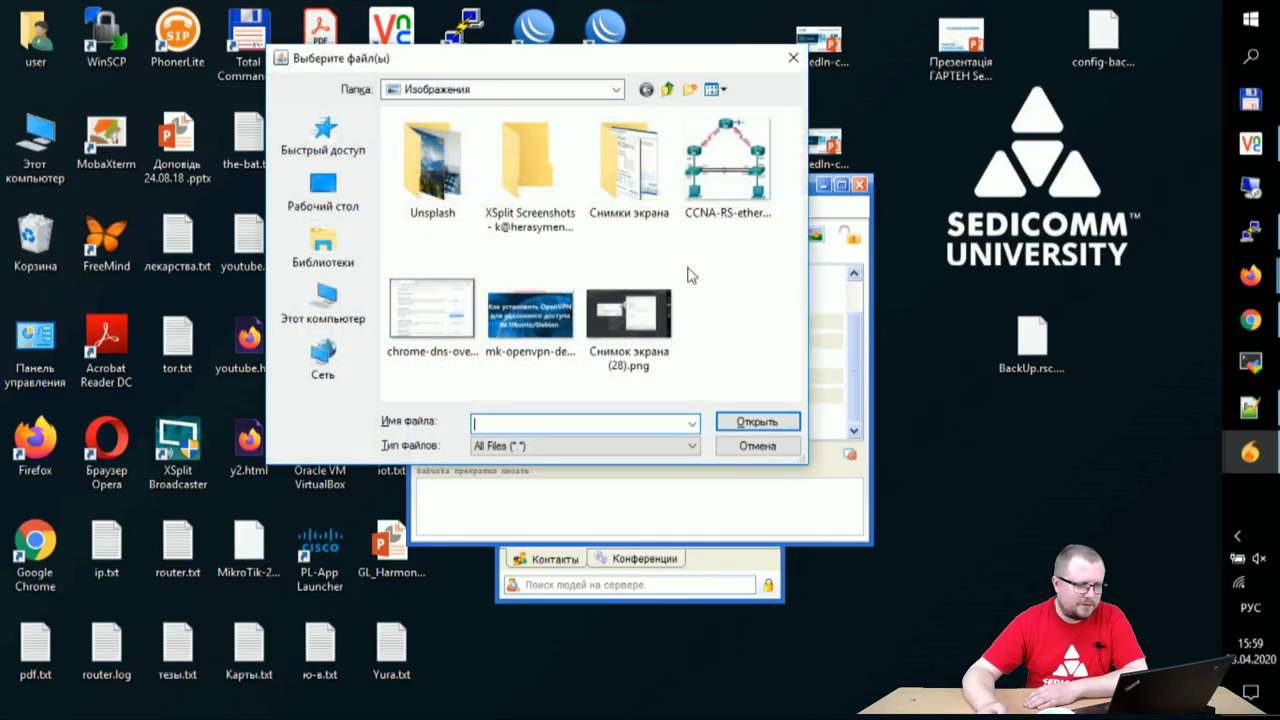
left_click(705, 177)
left_click(750, 423)
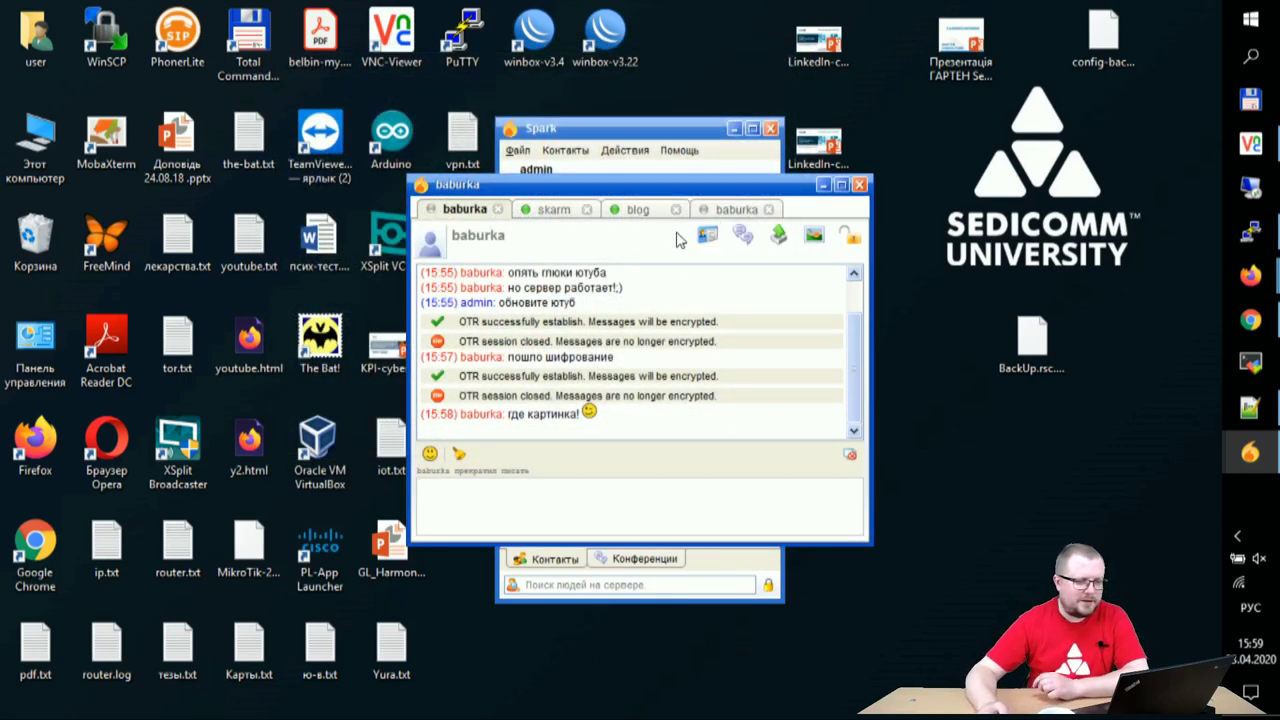
left_click(848, 238)
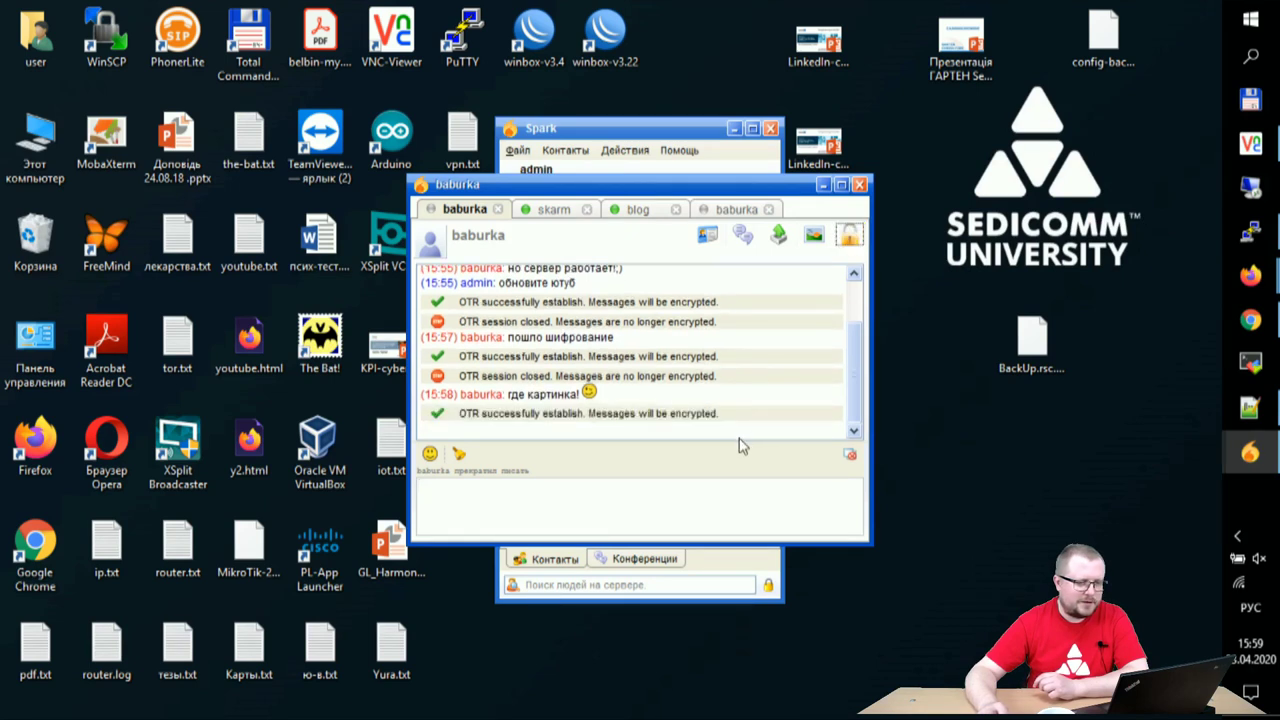
- Send baburka the messages приймите в друз and меня
left_click(502, 502)
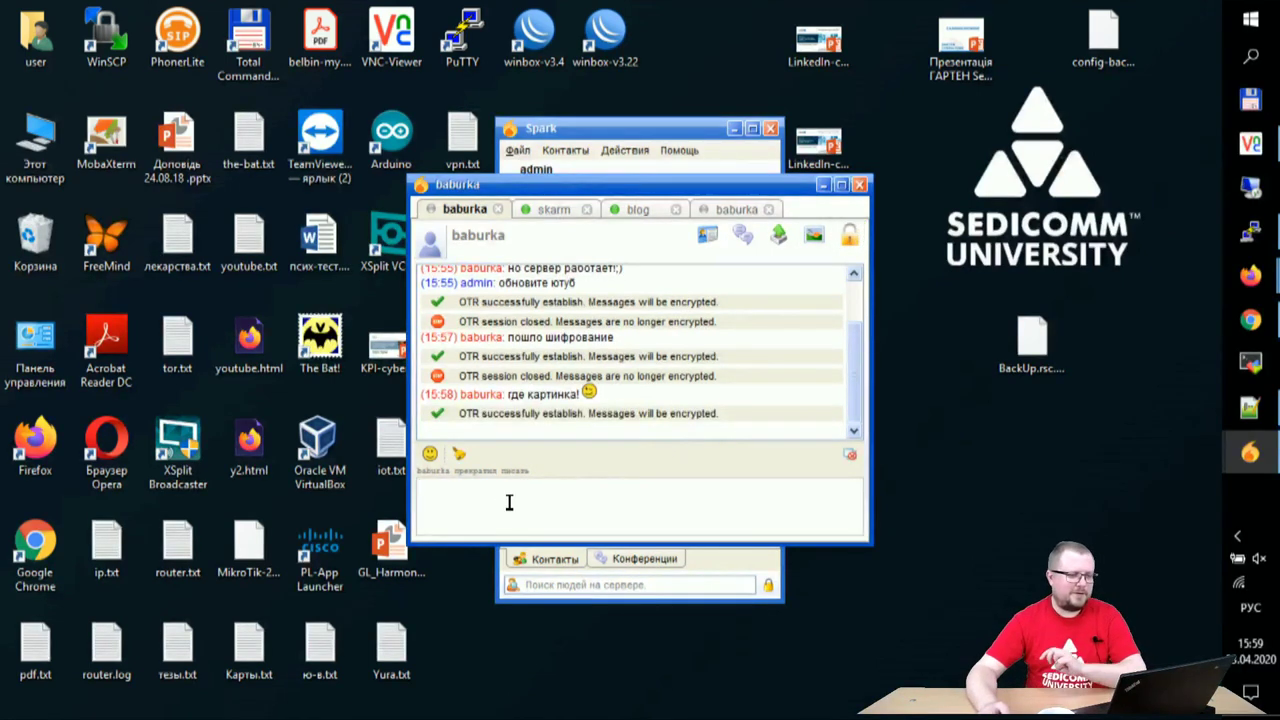
type("приймите в друзья")
key("Return")
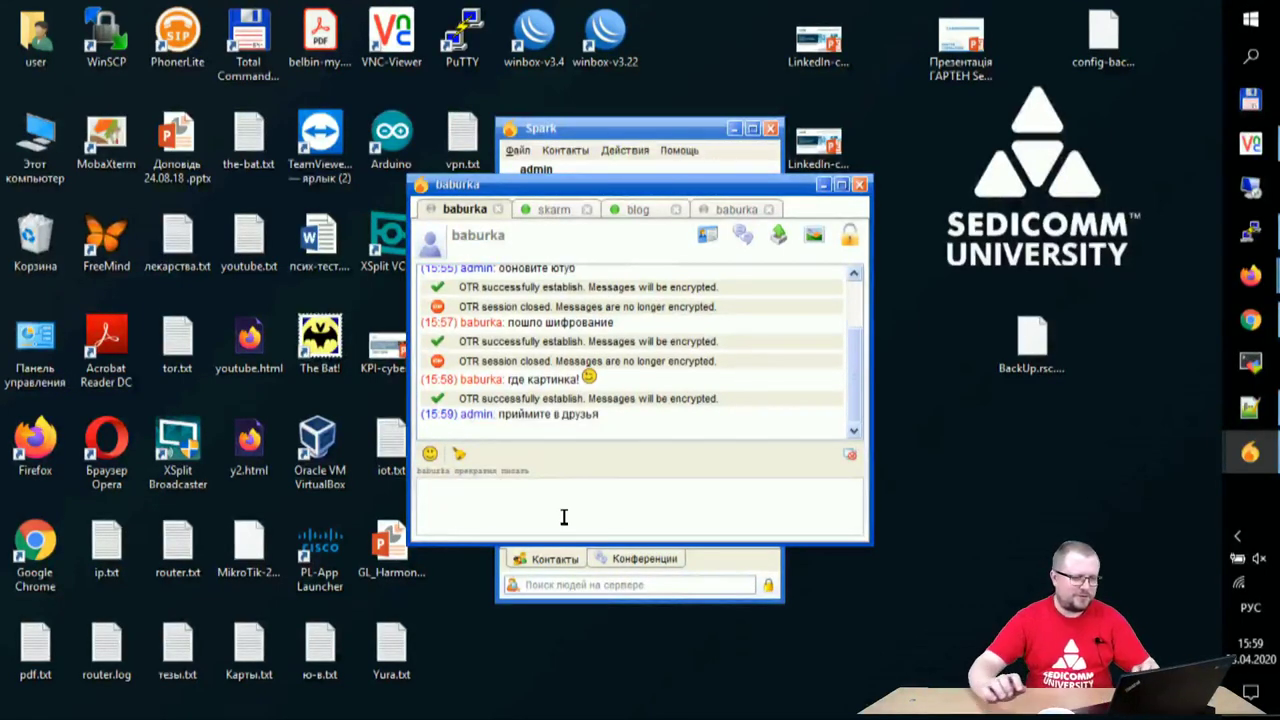
type("ме")
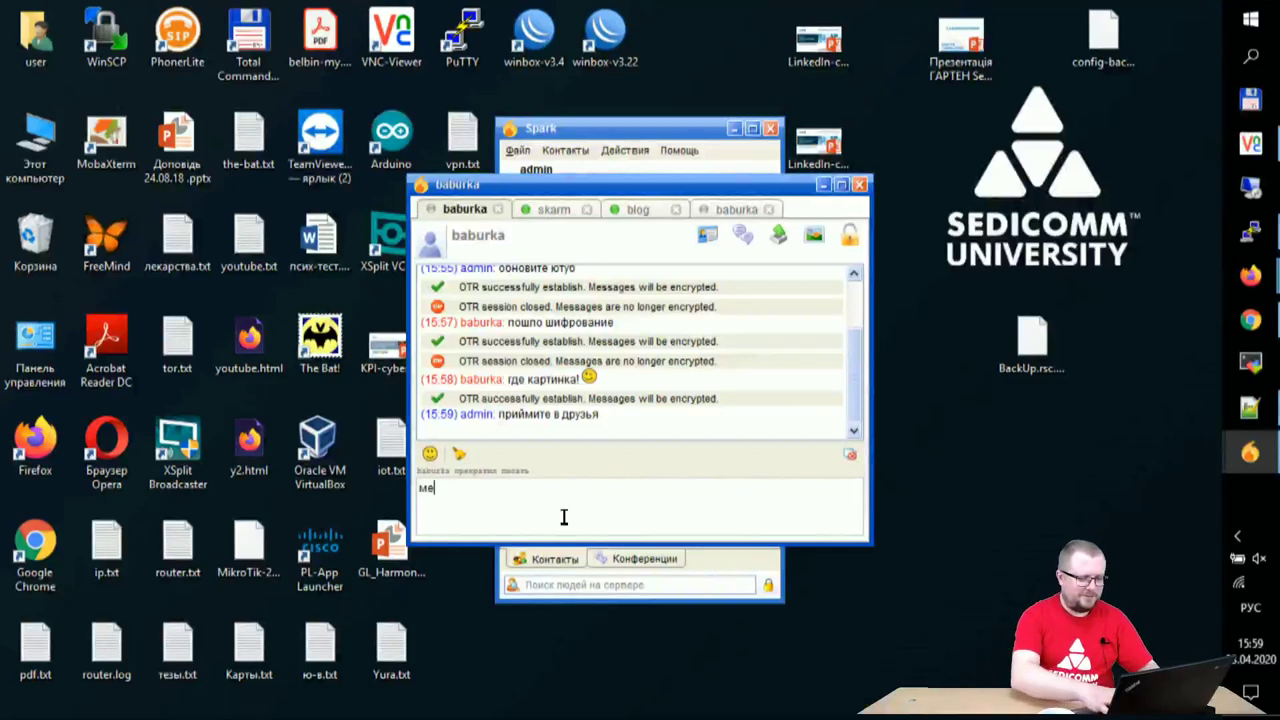
type("ня")
key("Return")
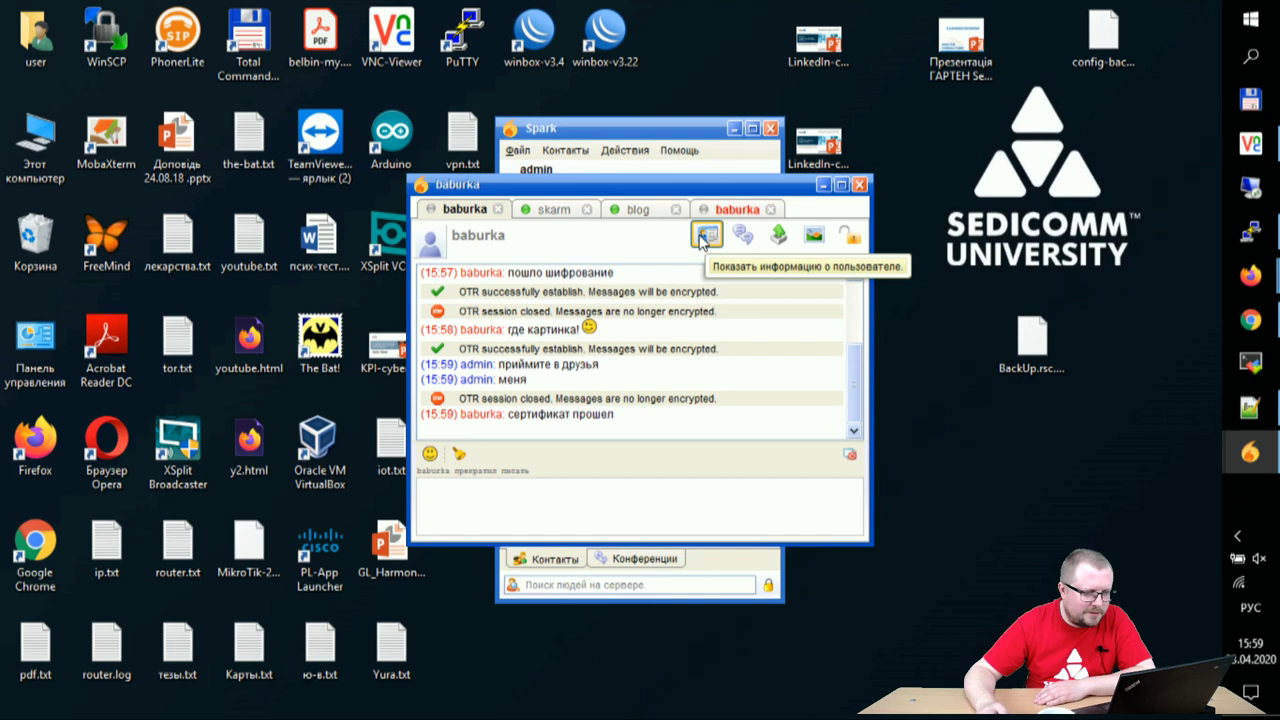
left_click(705, 238)
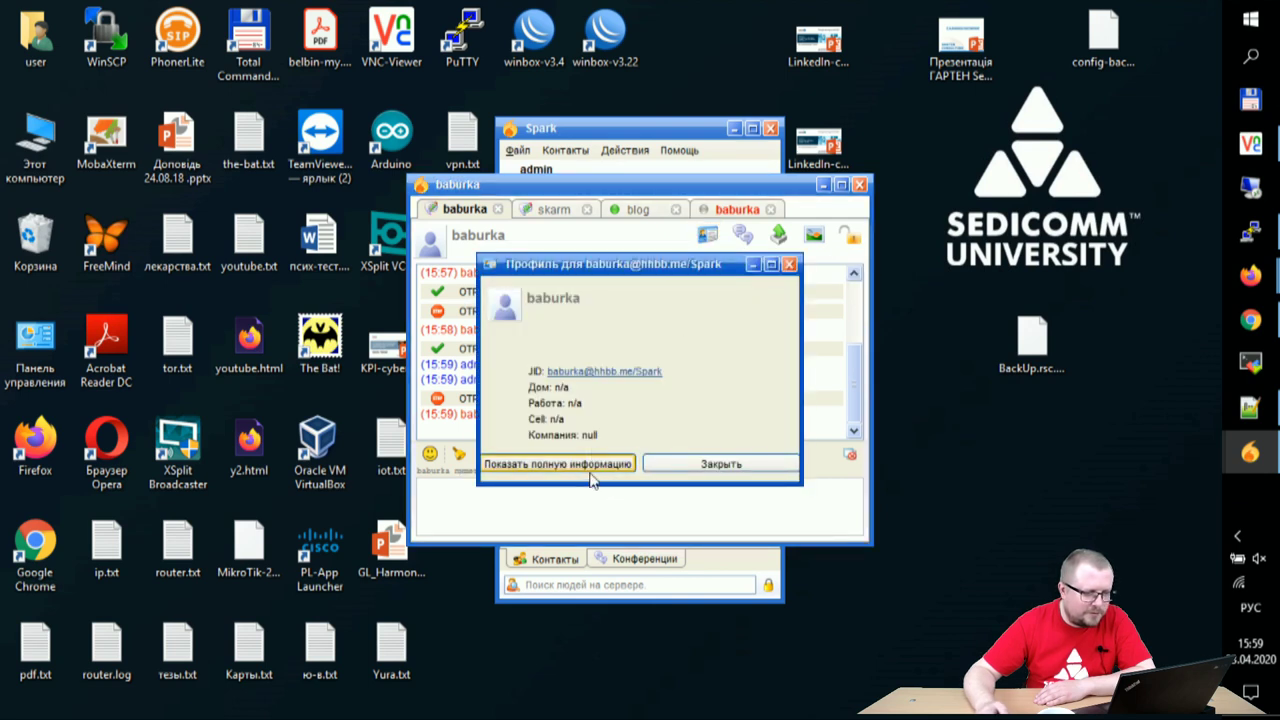
left_click(586, 466)
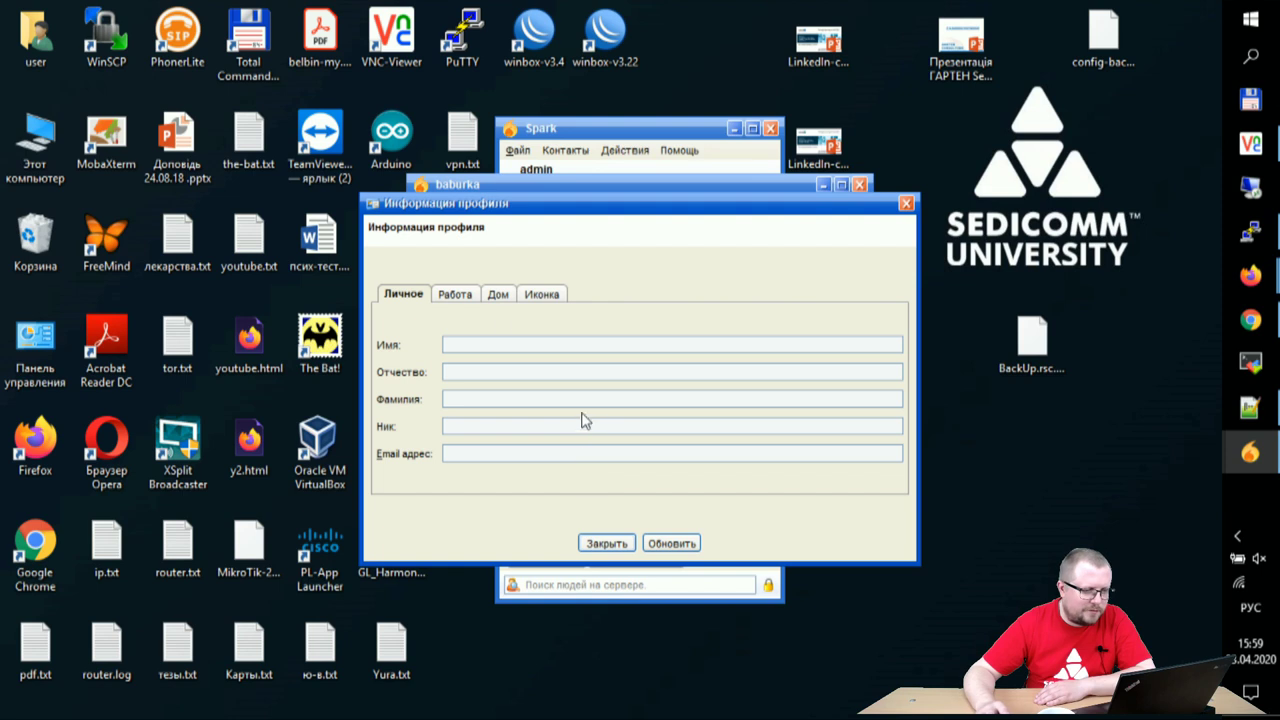
left_click(455, 294)
left_click(498, 294)
left_click(541, 294)
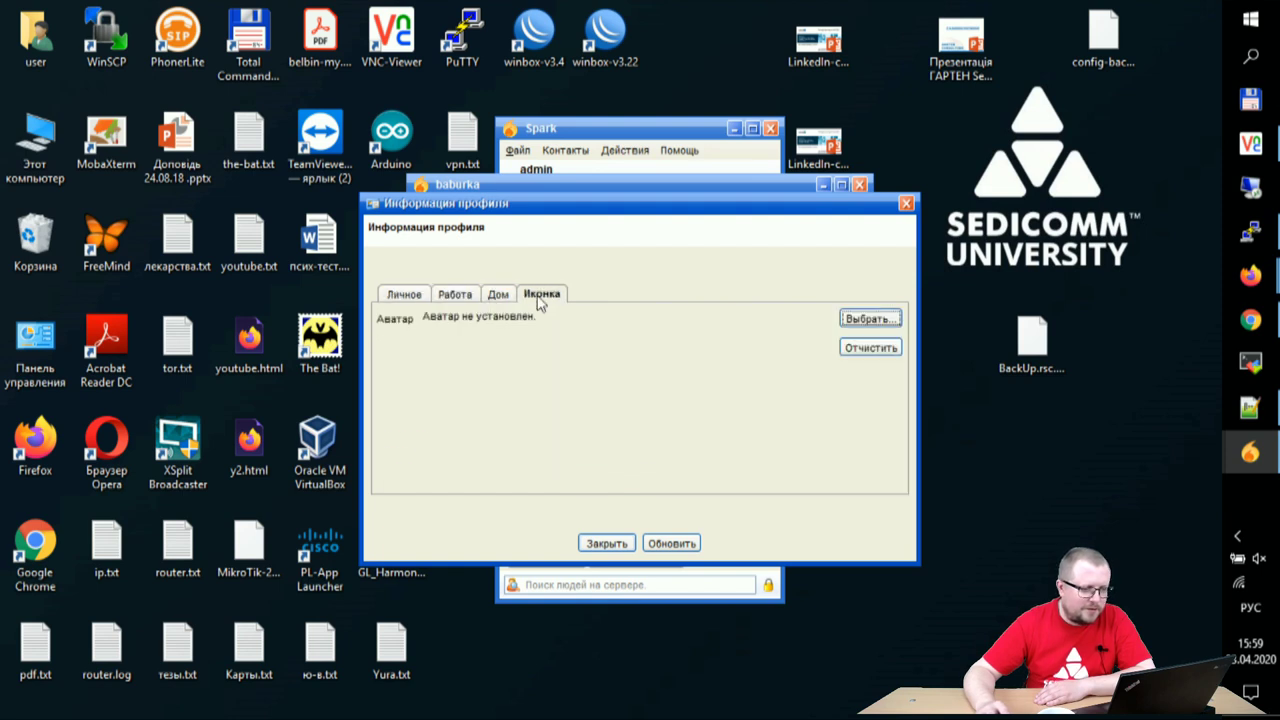
left_click(403, 294)
left_click(604, 545)
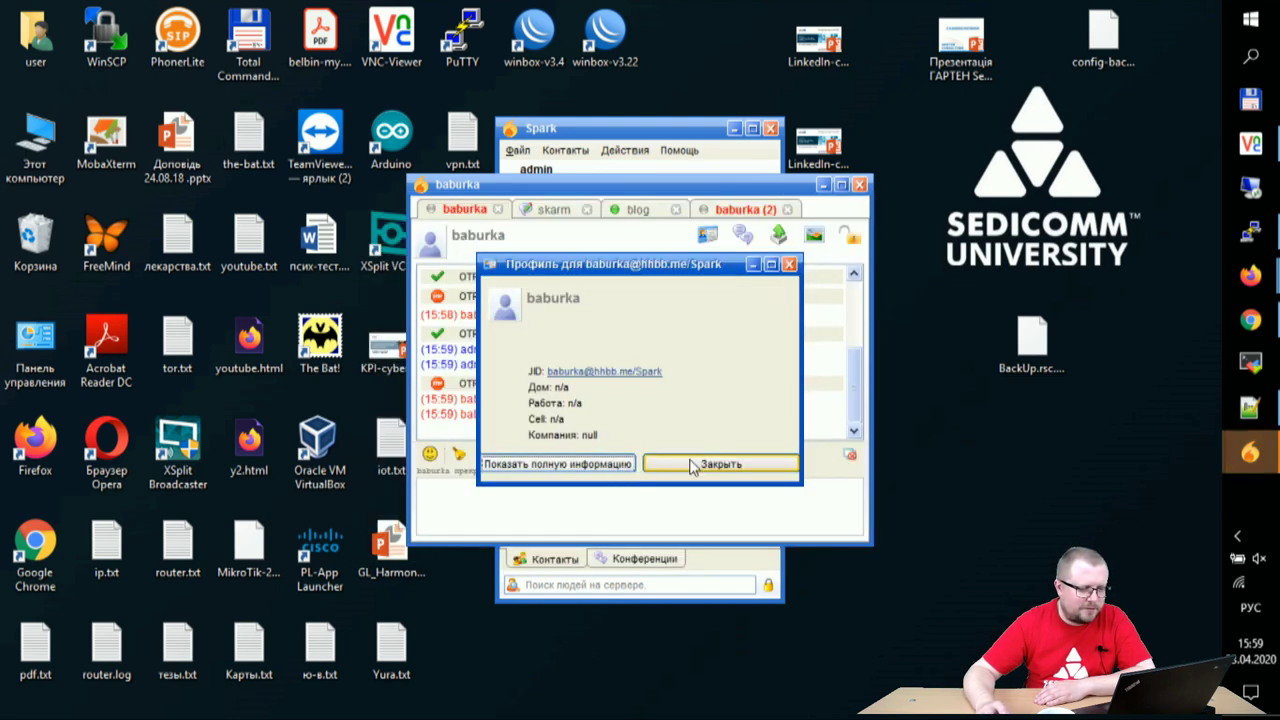
left_click(690, 462)
left_click(730, 210)
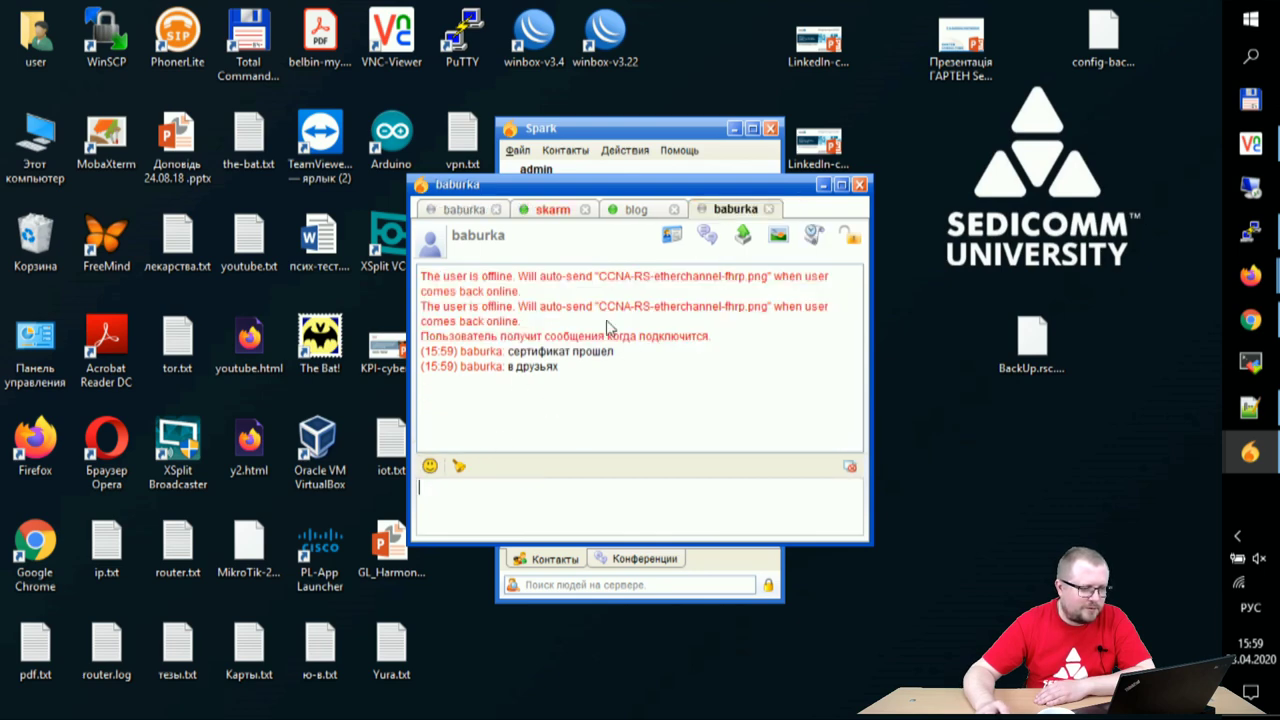
left_click(743, 236)
left_click(688, 180)
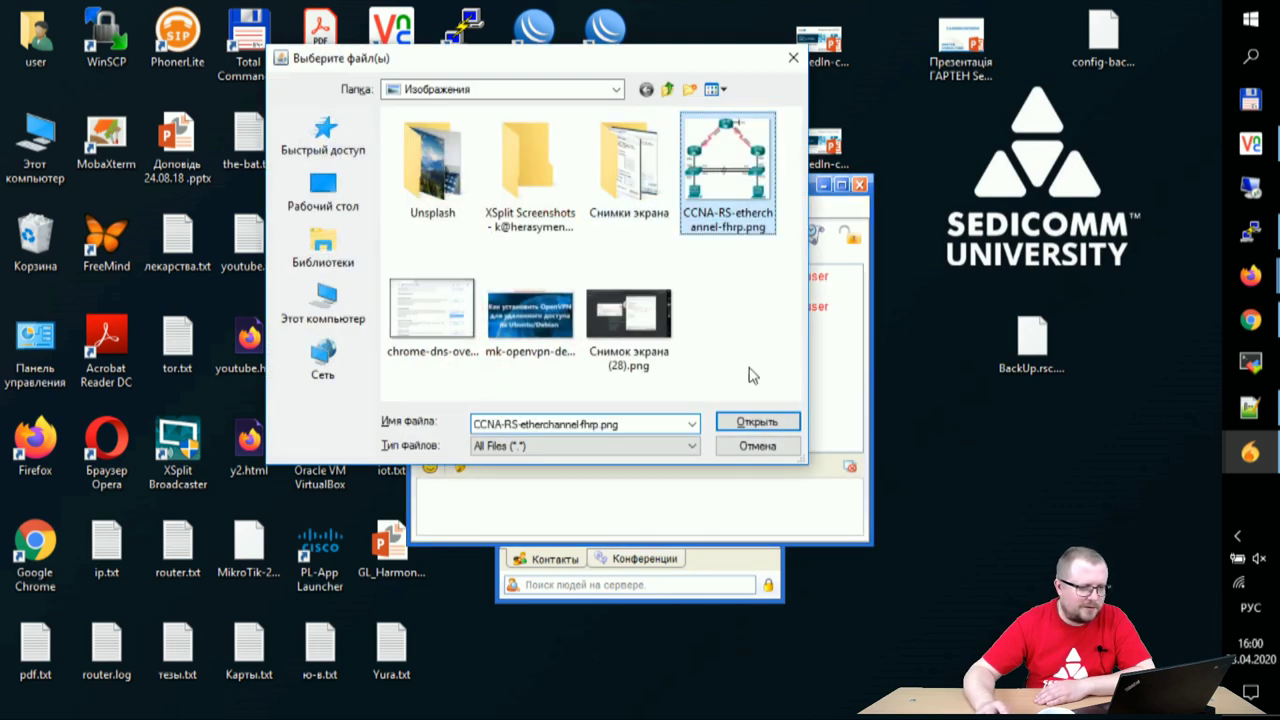
left_click(755, 420)
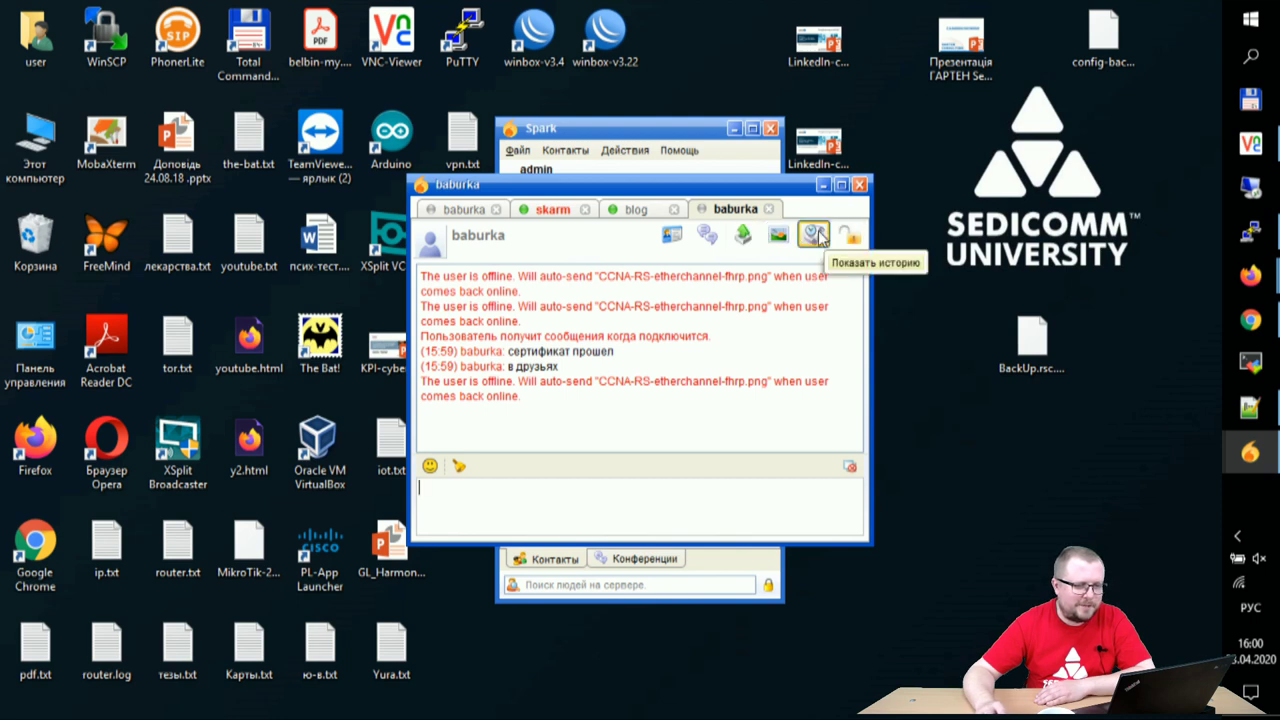
- Bring the Spark chat window forward and switch to the skarm conversation
mouse_move(1250, 452)
left_click(1120, 388)
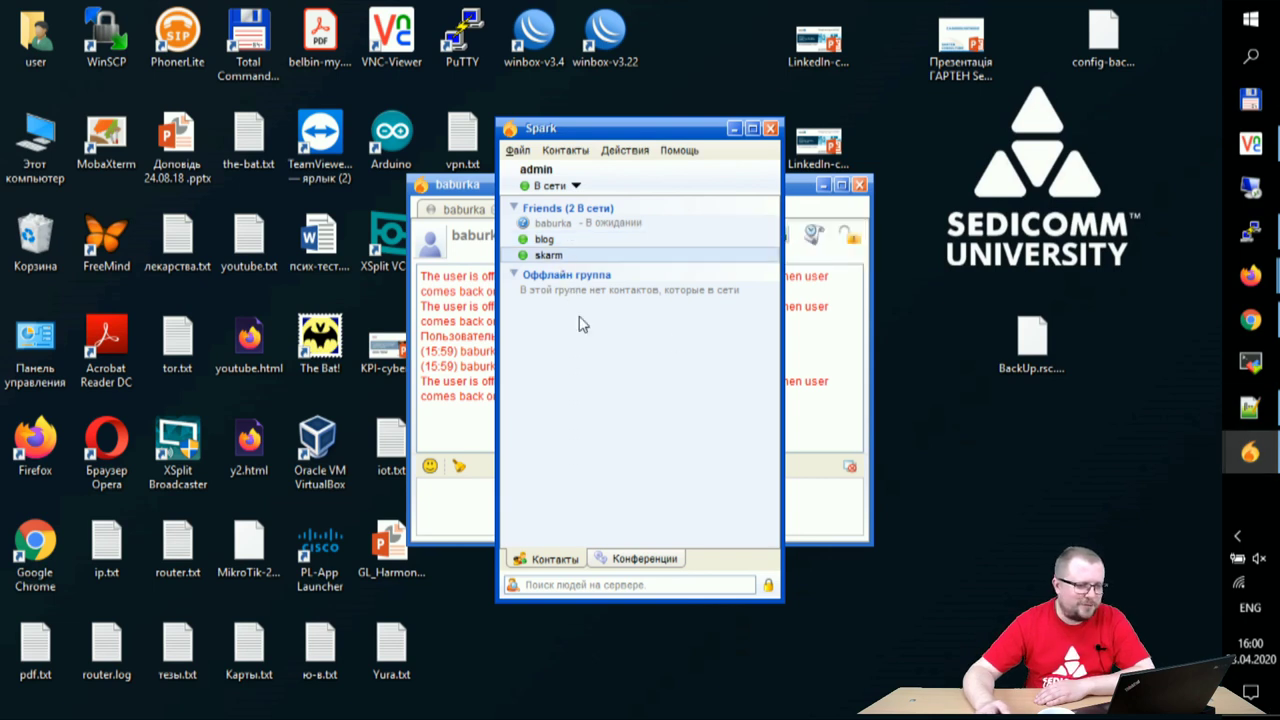
left_click(475, 187)
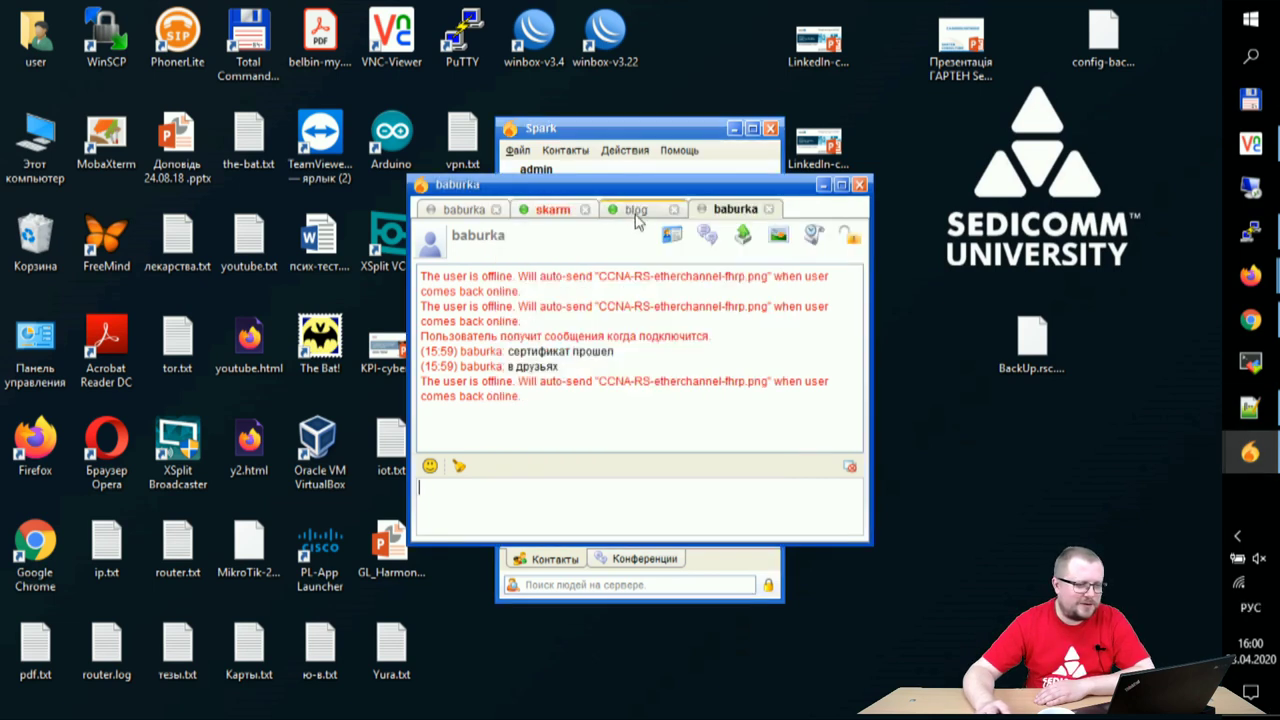
left_click(553, 210)
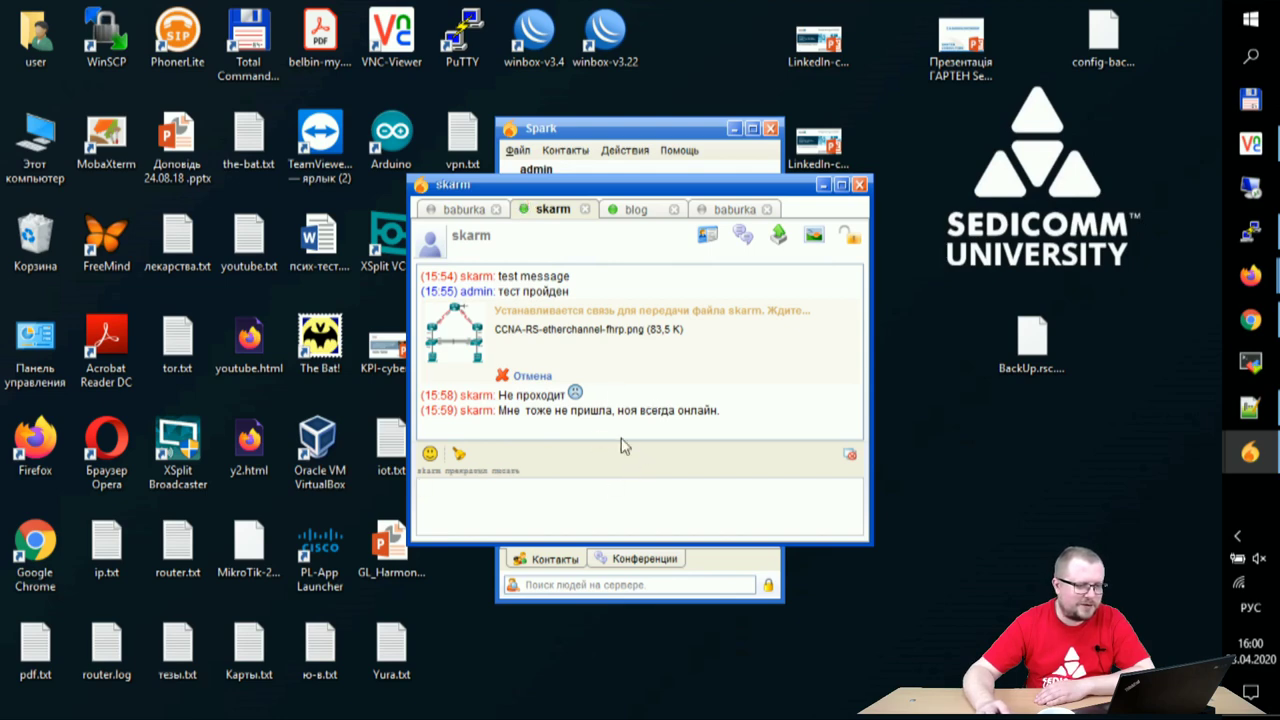
- Send skarm the CCNA-RS-etherchannel-fhrp.png image, then view the virtual machine's Spark chat with alba
left_click(776, 232)
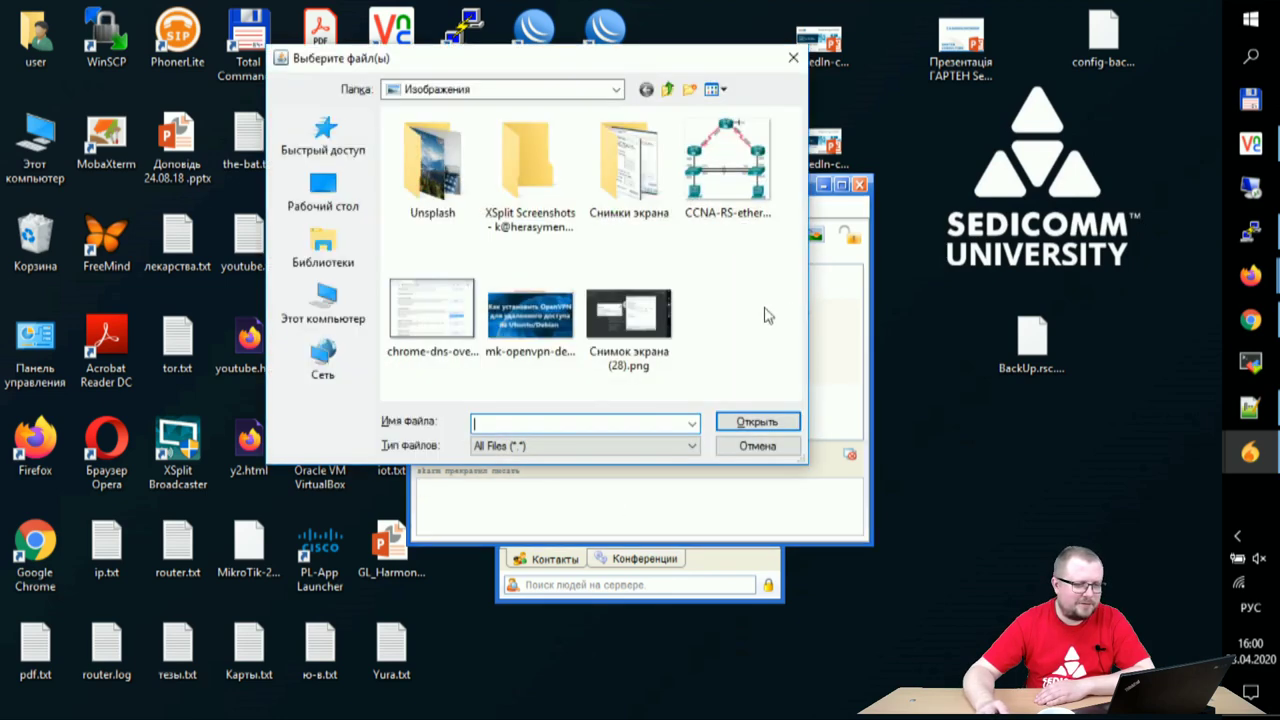
left_click(713, 172)
left_click(740, 421)
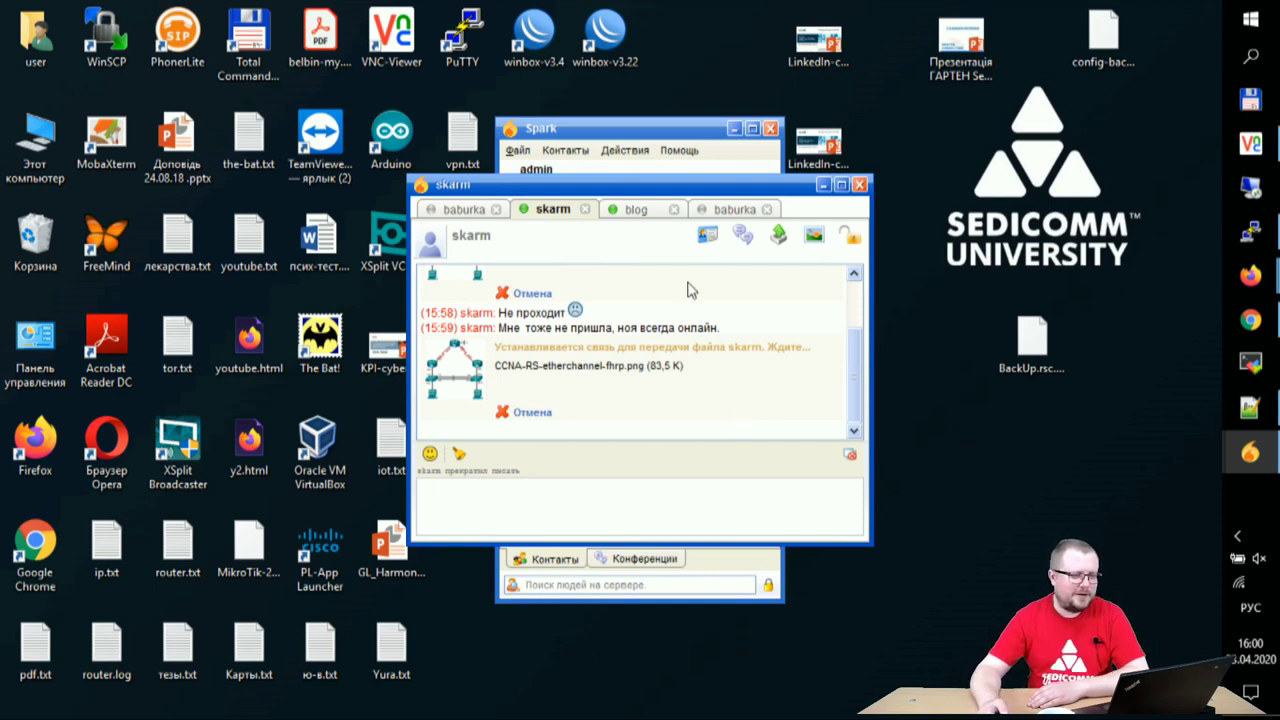
left_click(632, 213)
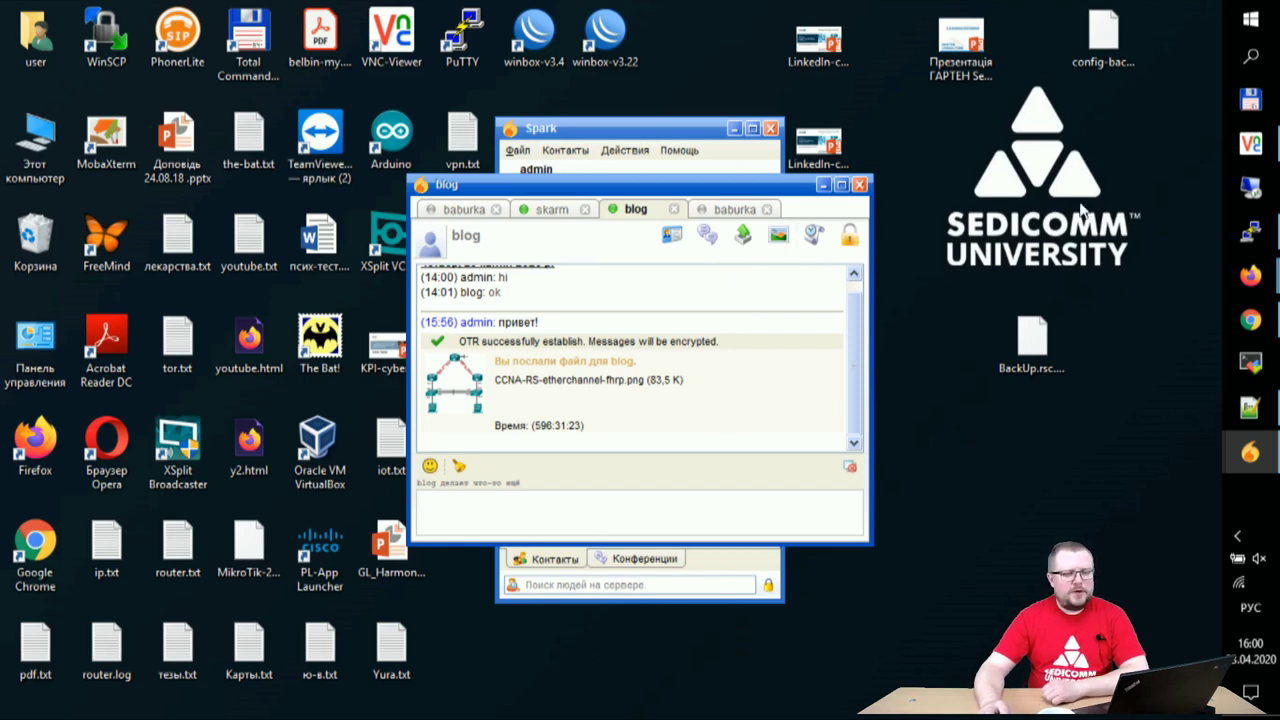
left_click(1250, 143)
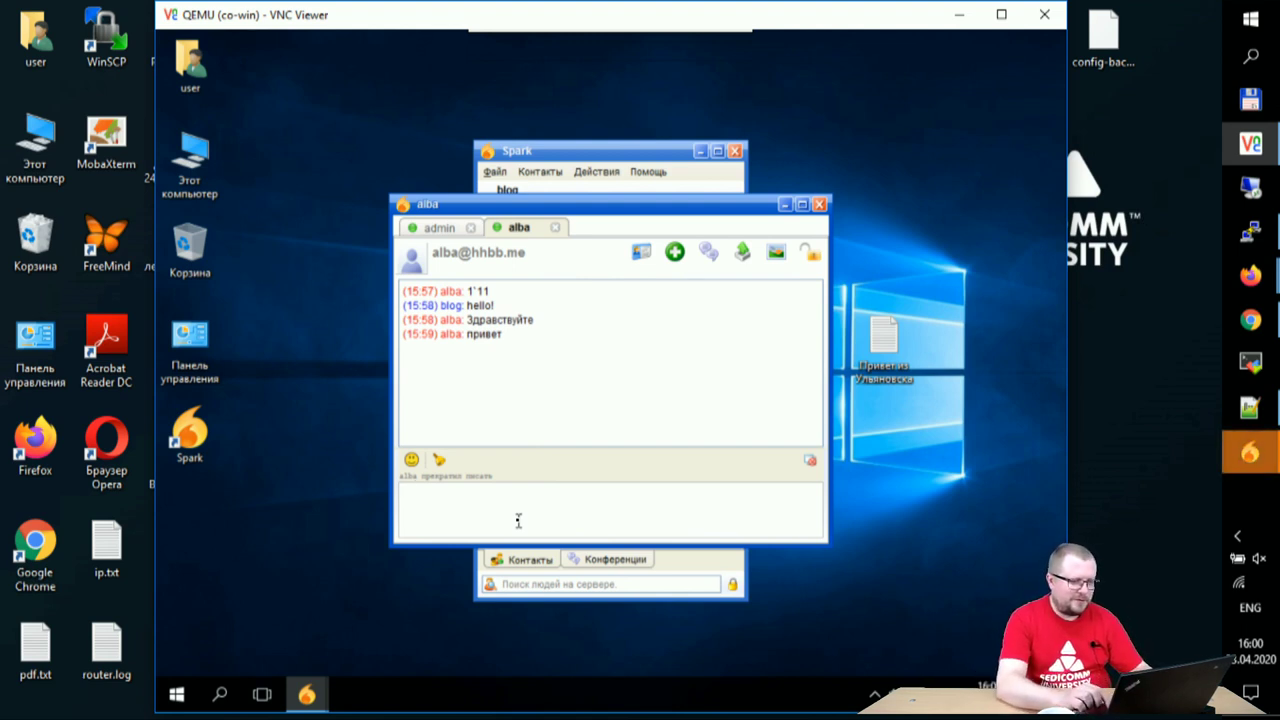
- Switch the input language to Russian and send alba the message 'мы рады вас видеть'
type("vs")
key("BackSpace")
key("BackSpace")
key("alt+shift")
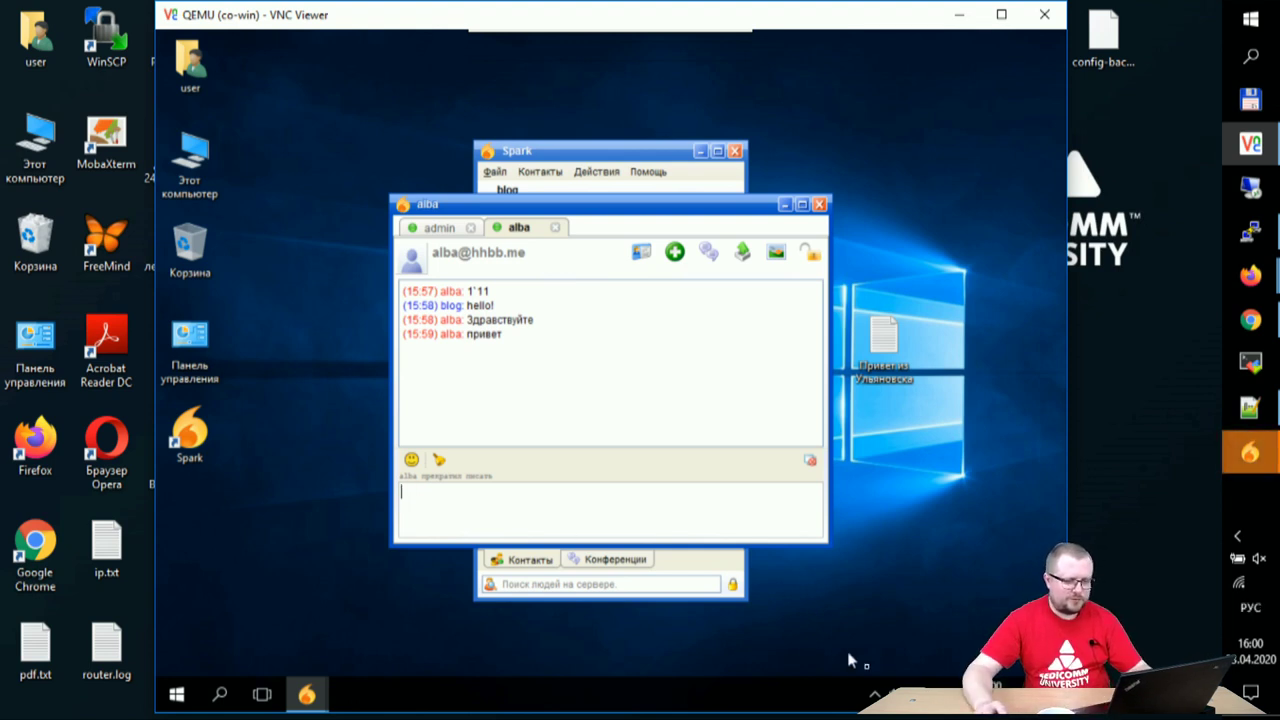
left_click(955, 694)
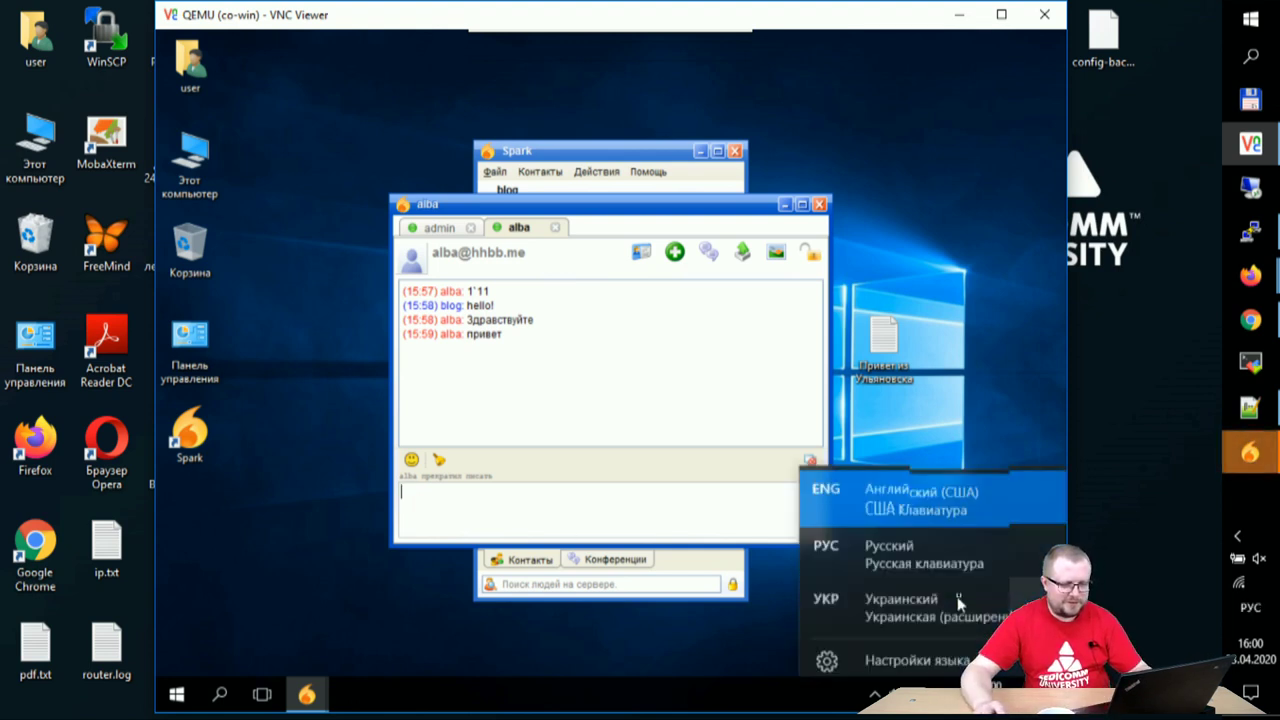
left_click(913, 547)
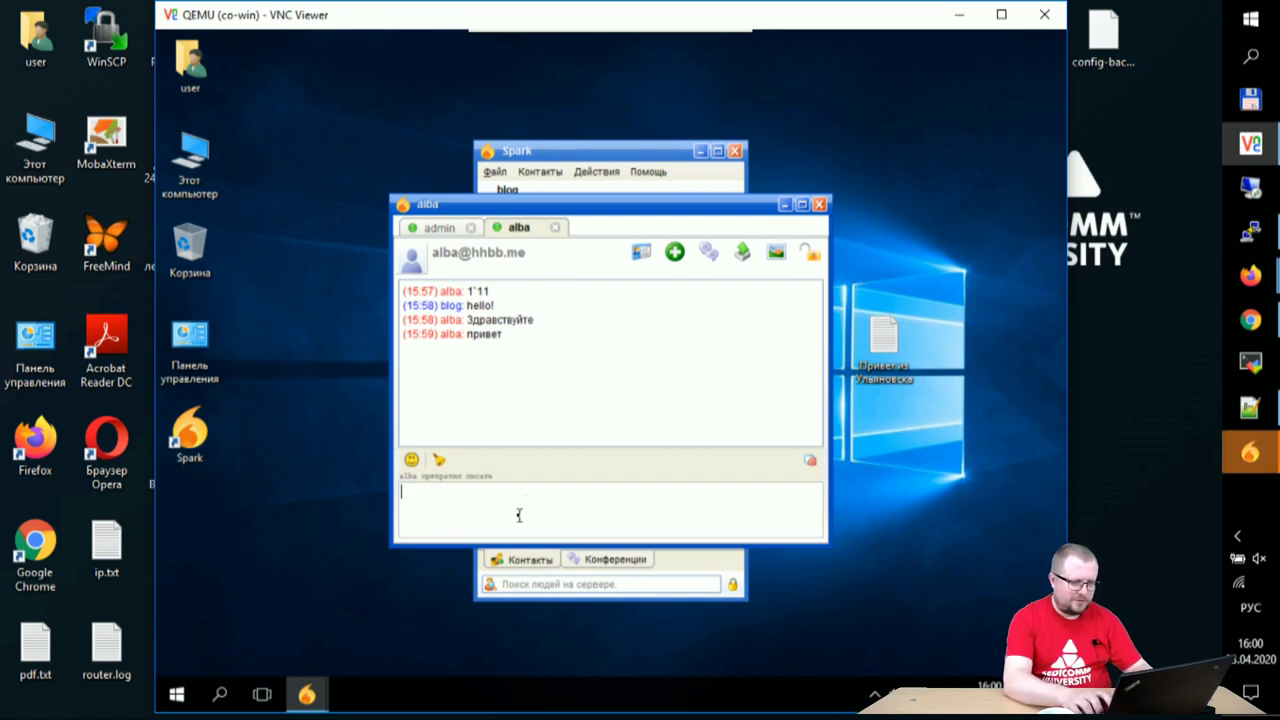
key("alt+shift")
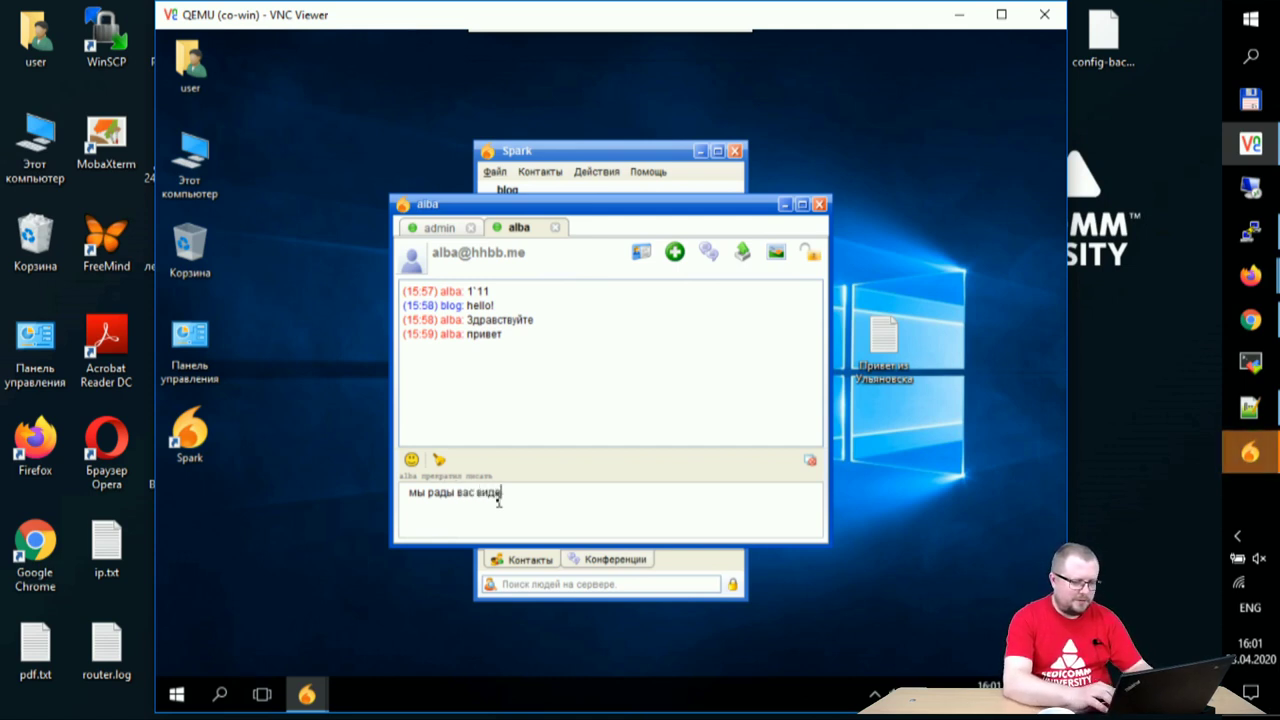
type("ть")
key("Return")
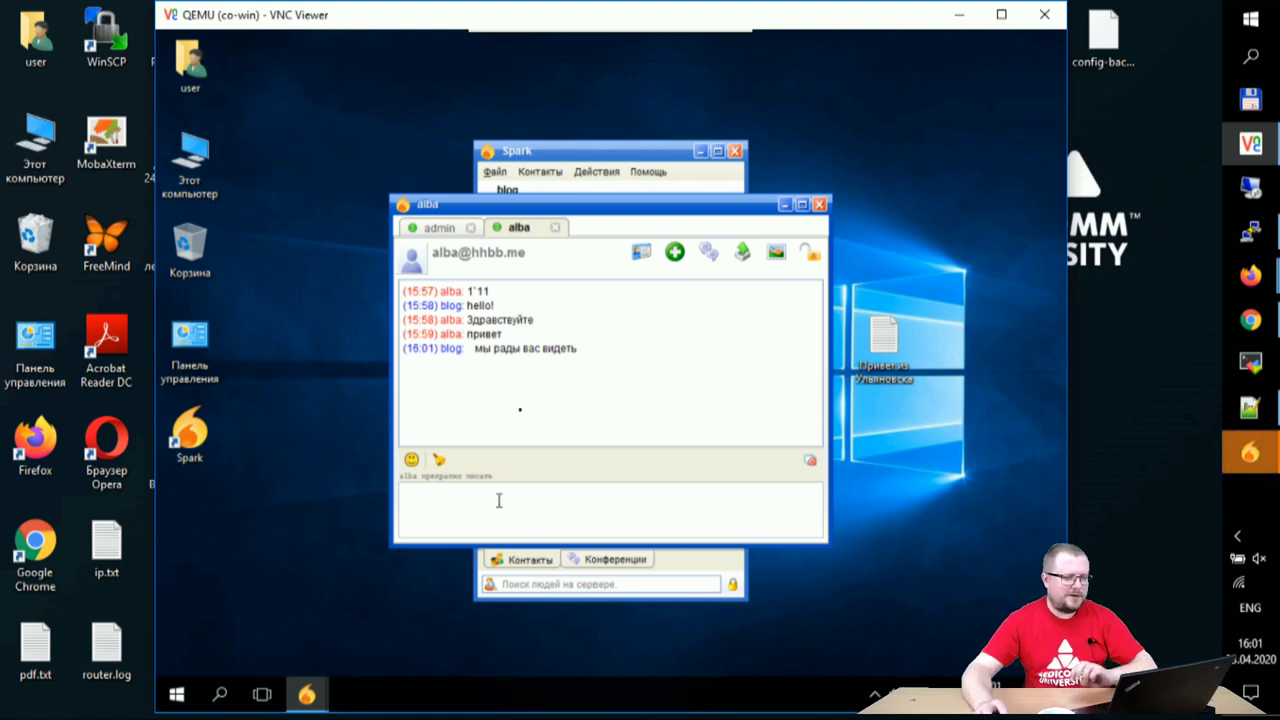
- Browse the user folders to Загрузки and offer client.ovpn to alba
left_click(742, 252)
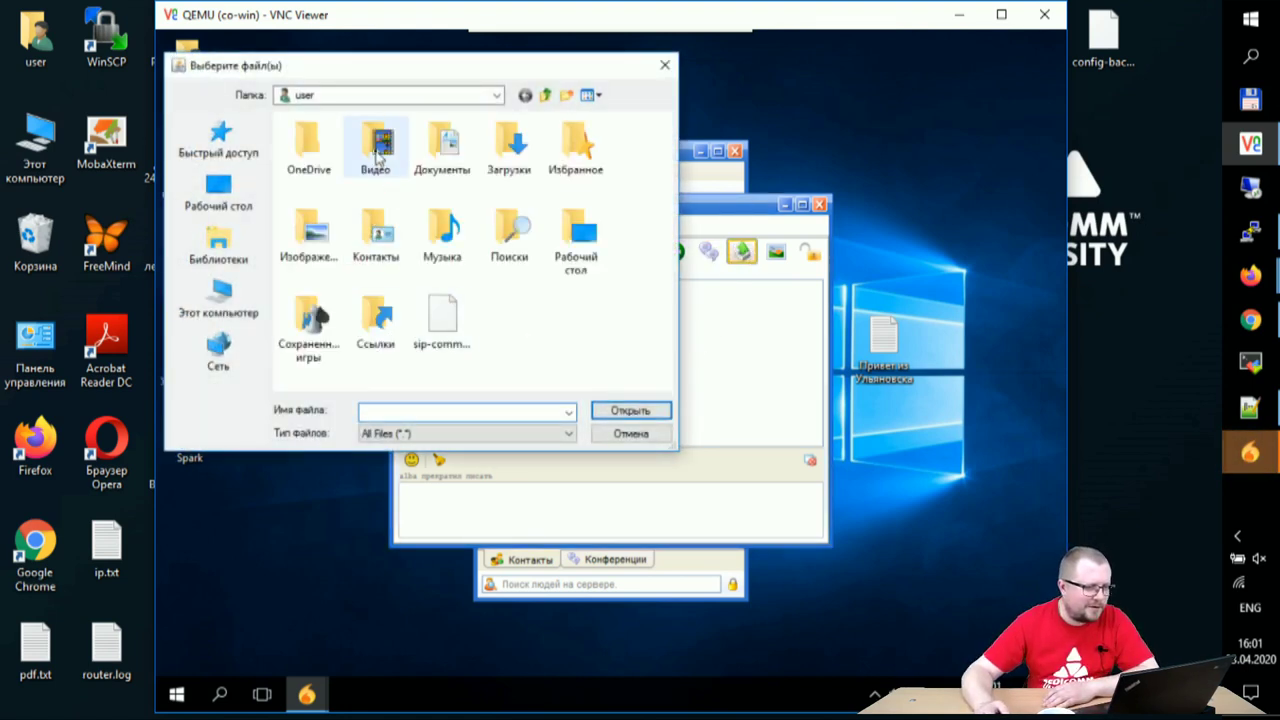
double_click(379, 150)
left_click(545, 95)
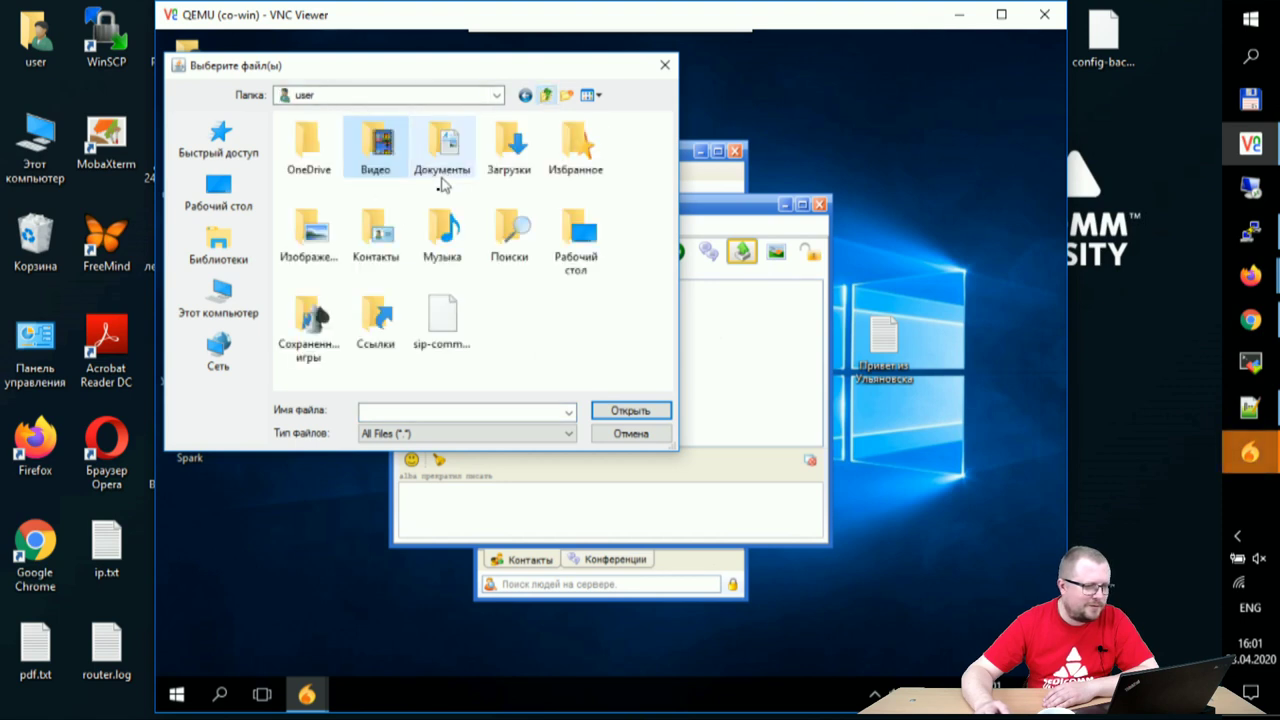
double_click(576, 145)
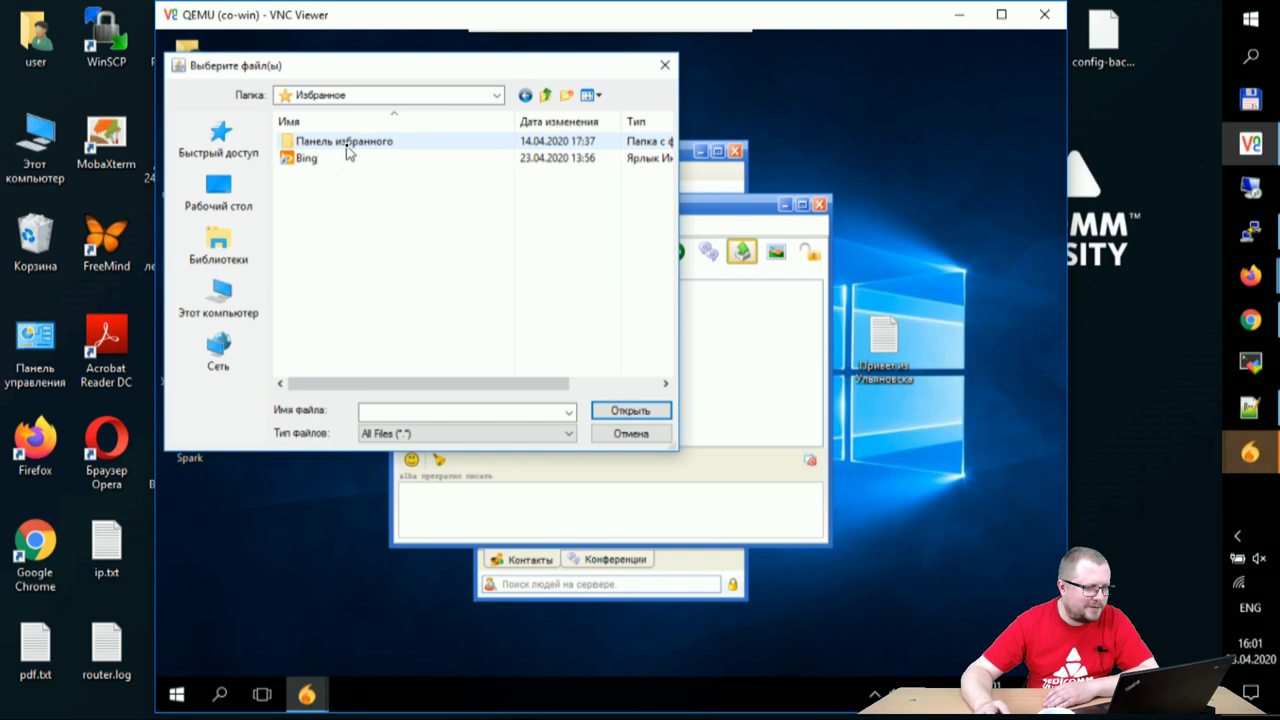
left_click(545, 95)
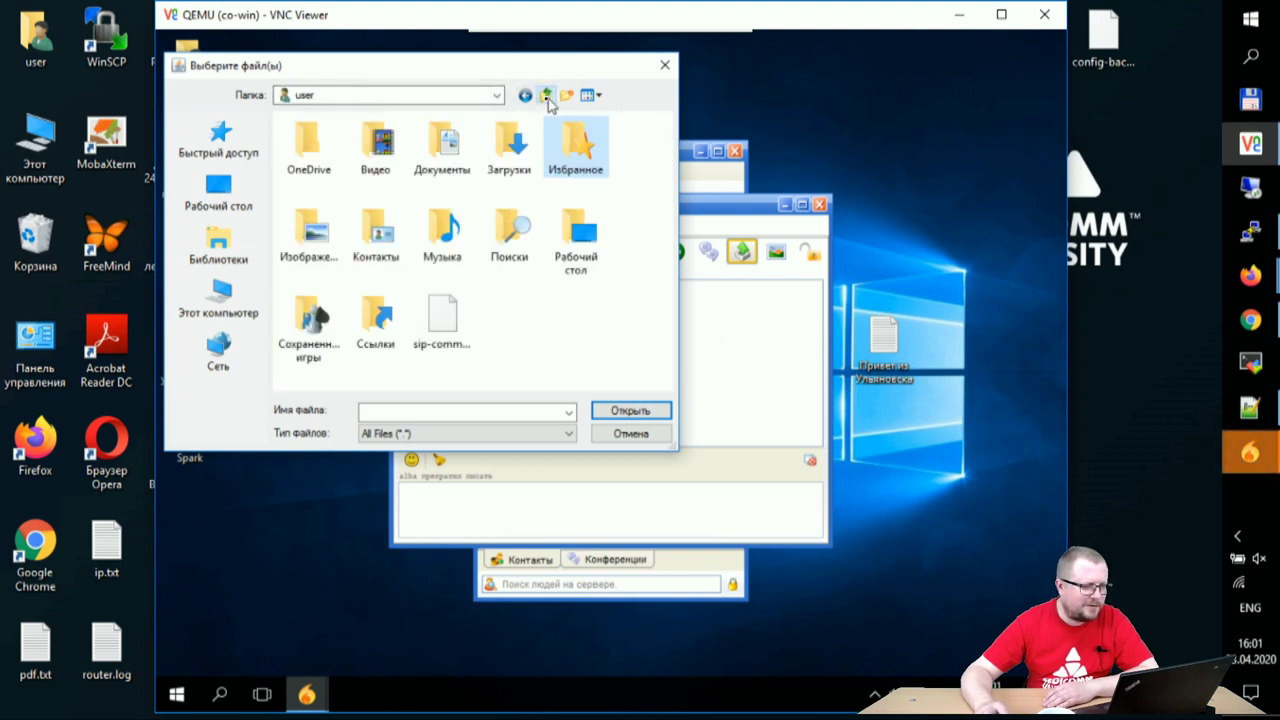
left_click(381, 244)
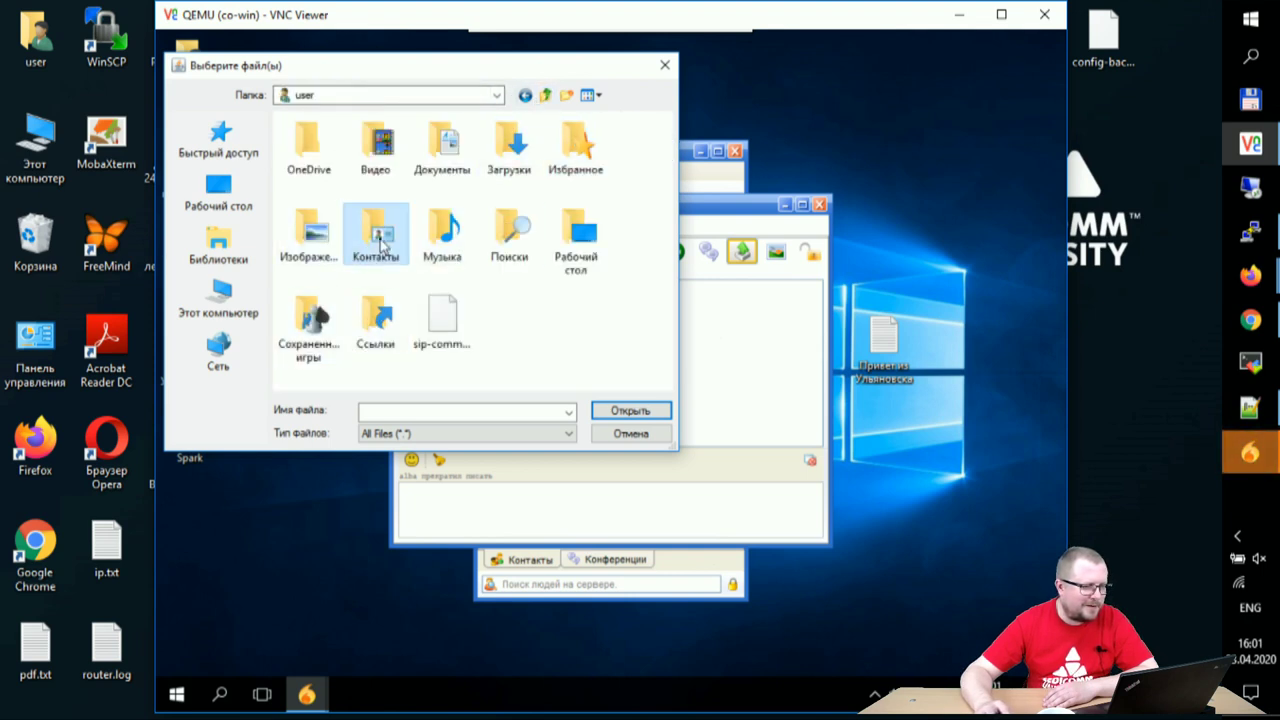
double_click(381, 244)
left_click(545, 95)
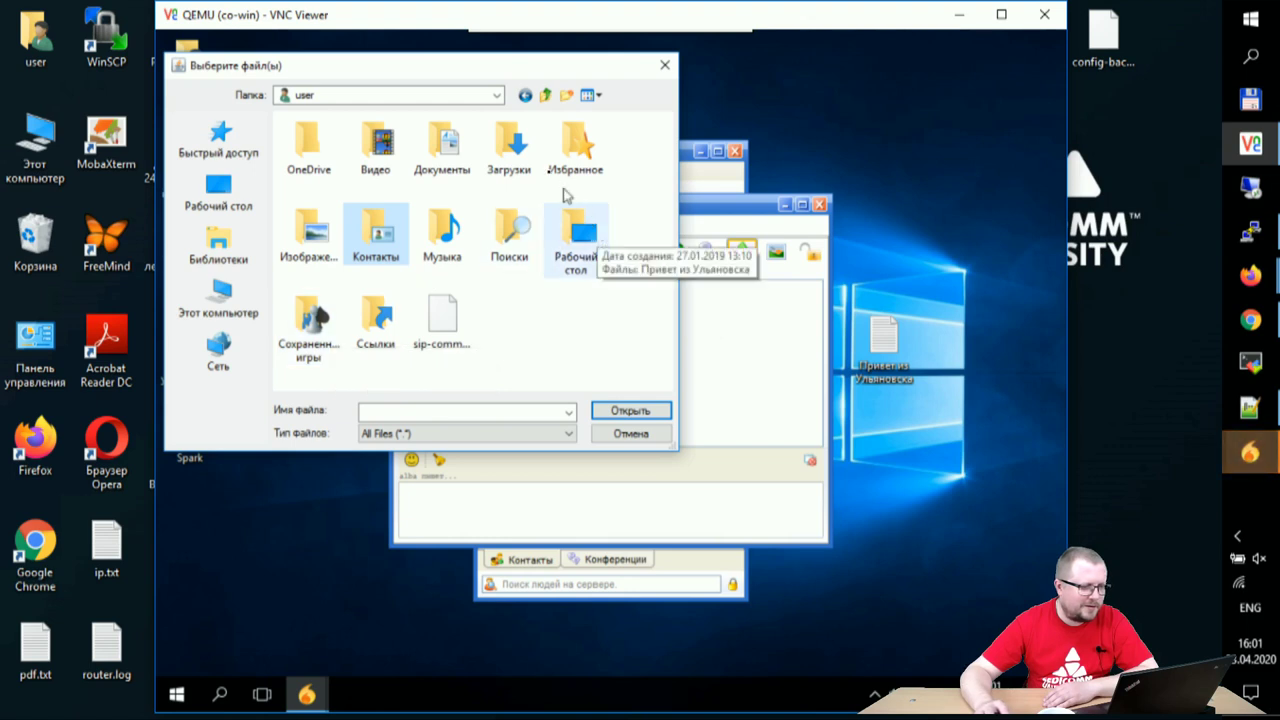
double_click(512, 152)
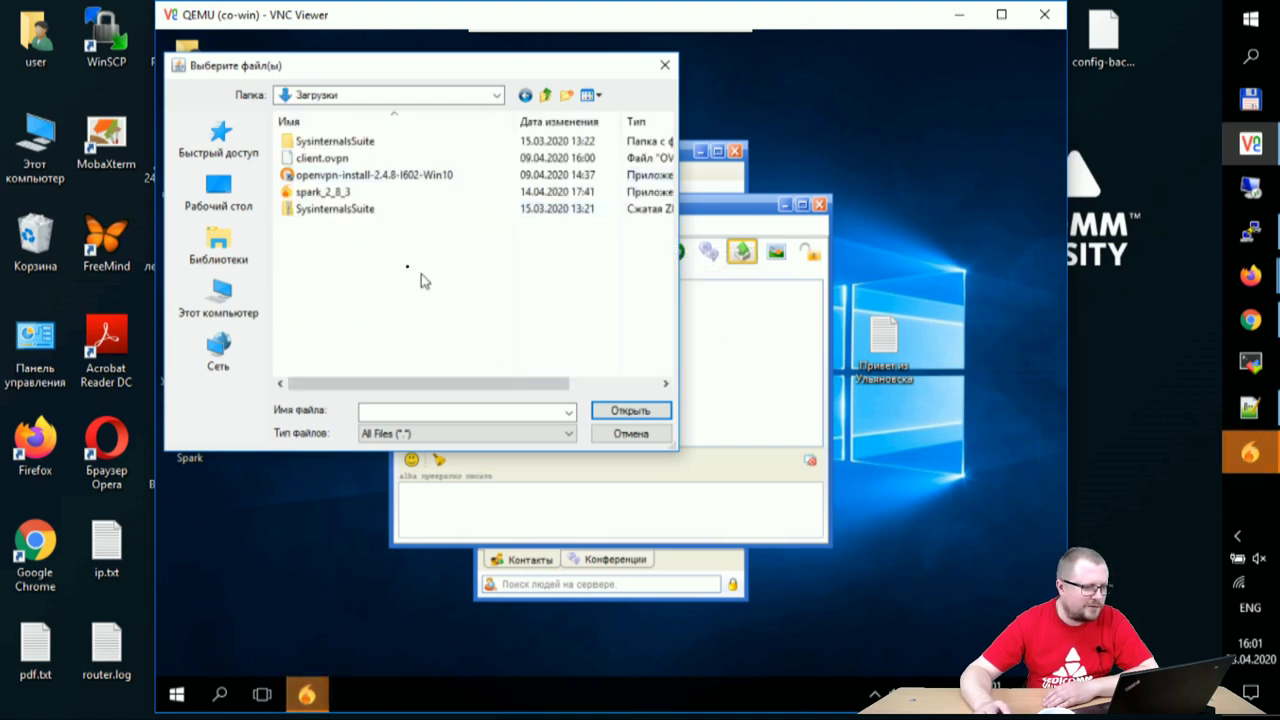
left_click(322, 158)
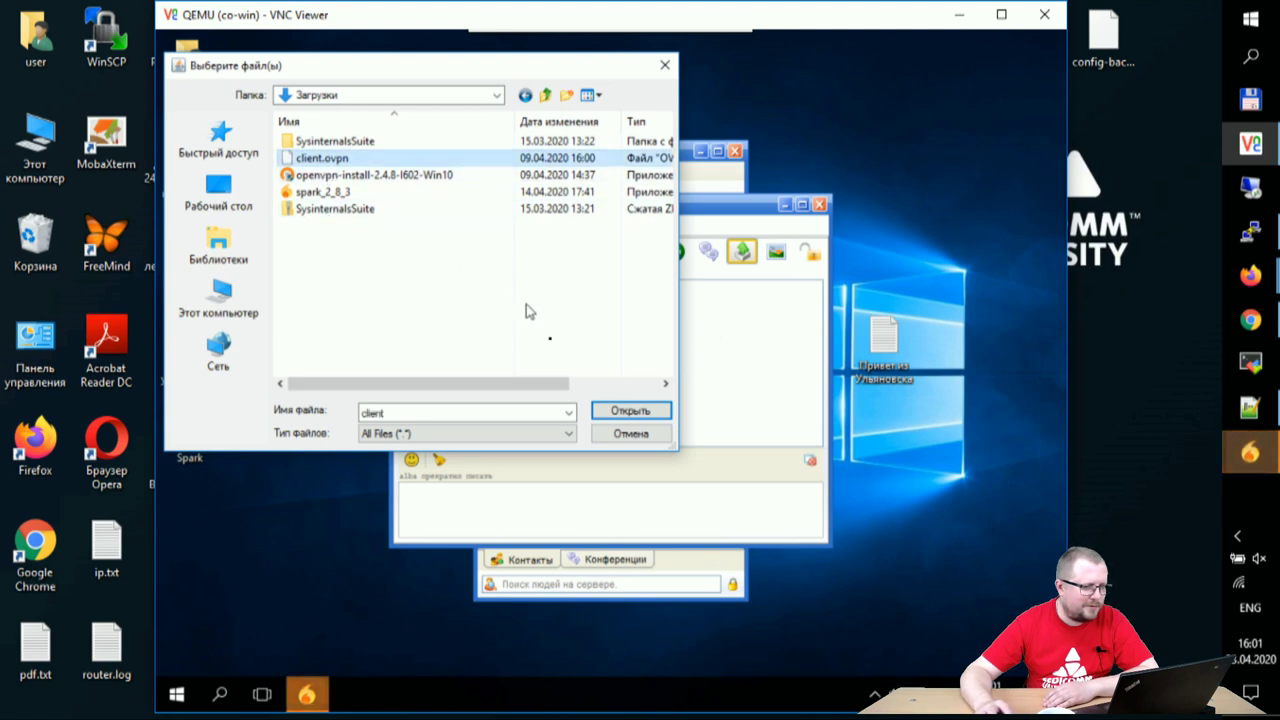
left_click(596, 413)
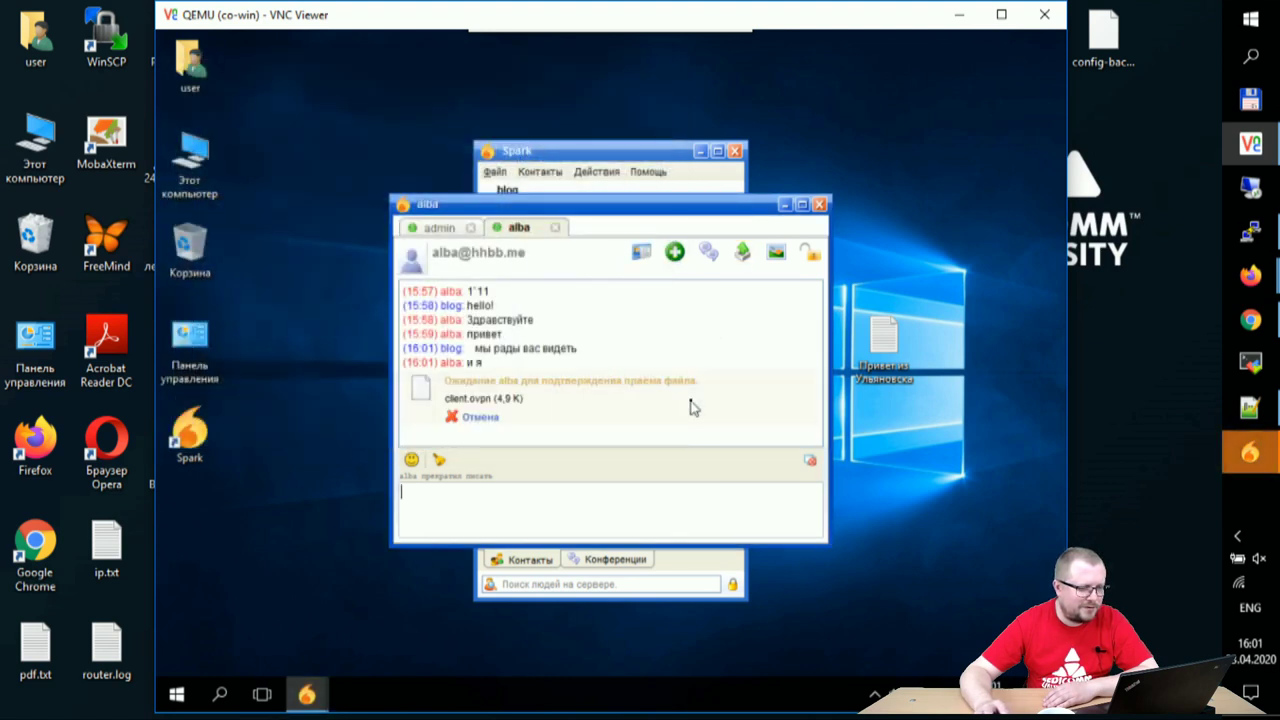
- Review each contact's conversation in the multi-contact chat window for stalled transfers
left_click(1266, 451)
left_click(1117, 558)
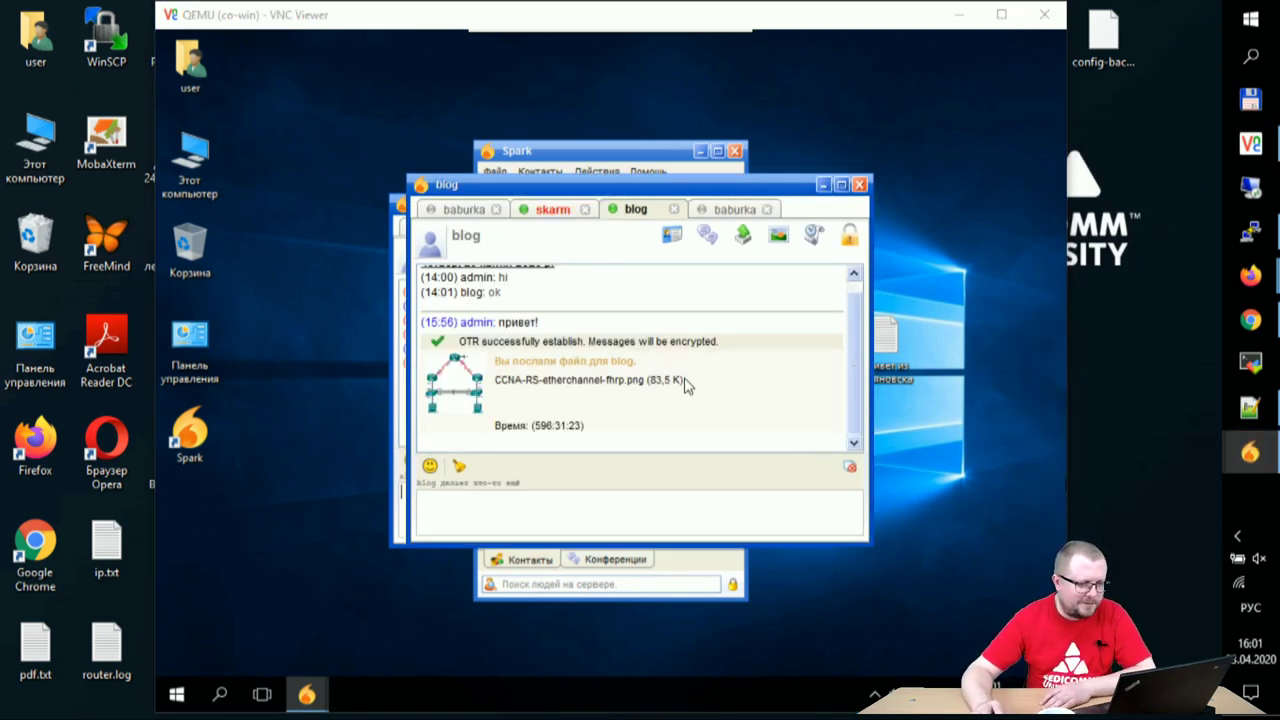
left_click(463, 211)
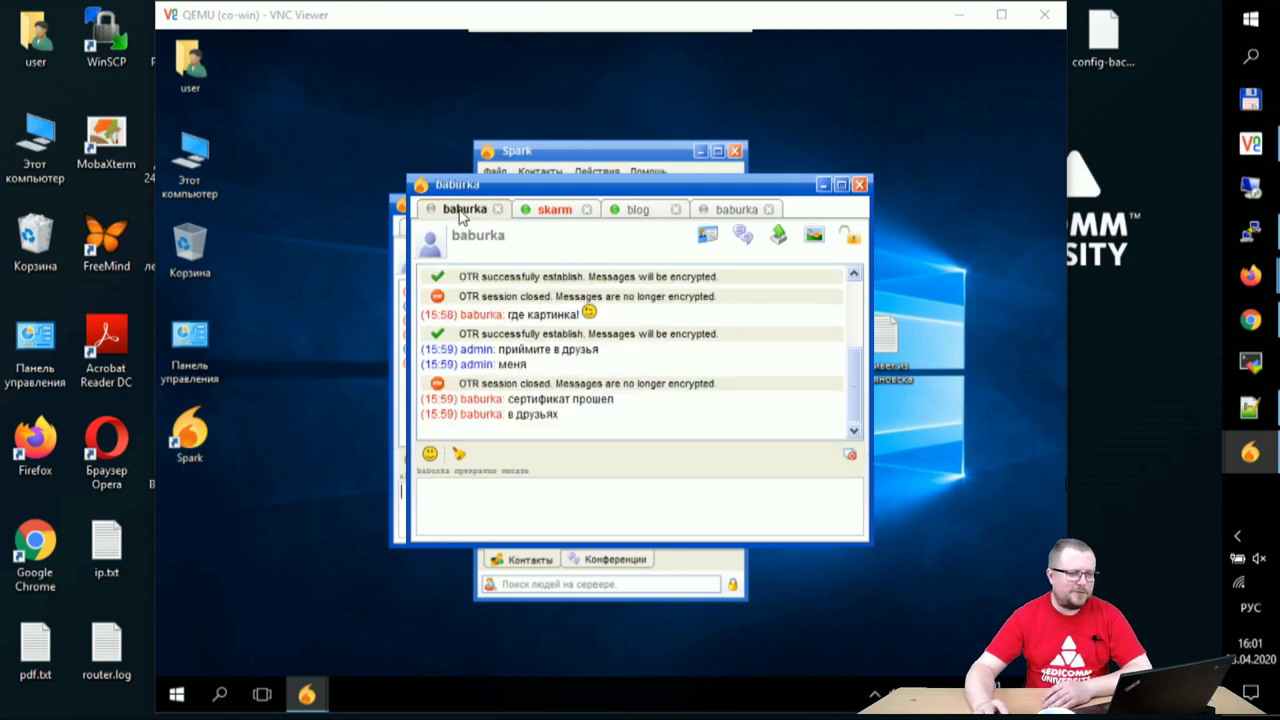
left_click(556, 216)
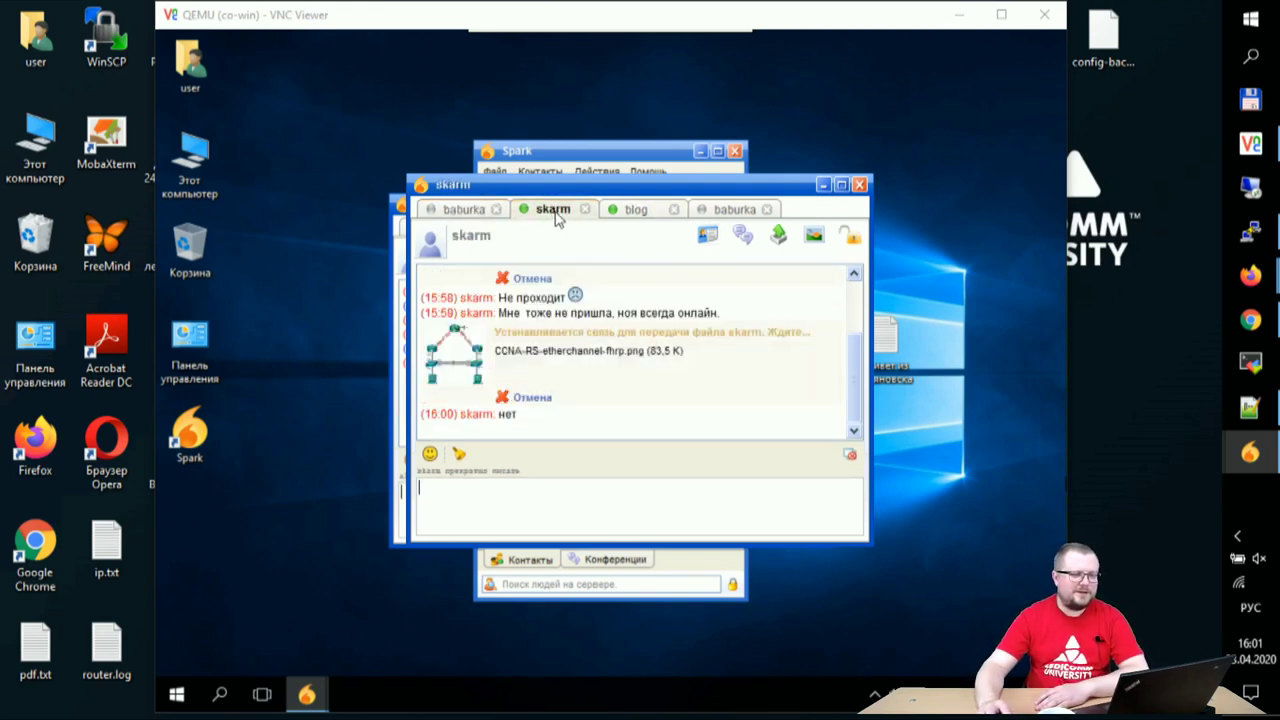
left_click(634, 214)
left_click(724, 214)
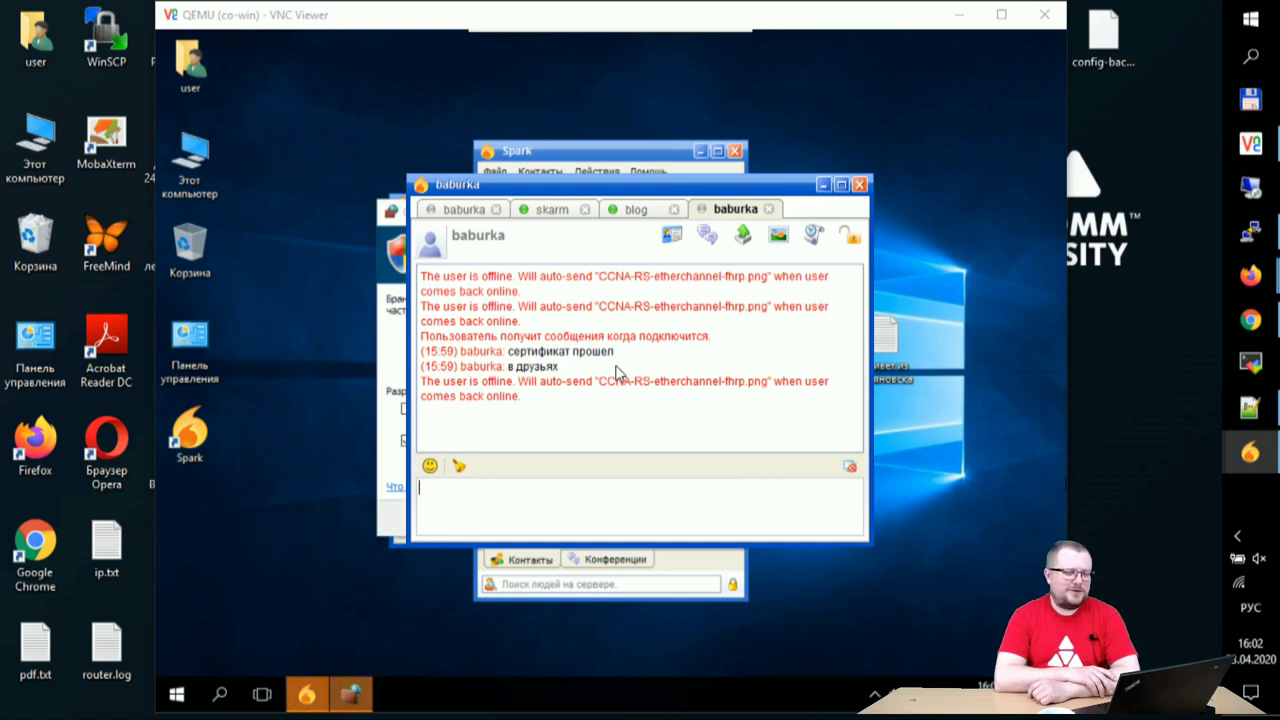
- Allow Spark through Windows Firewall on both private and public networks
left_click(351, 693)
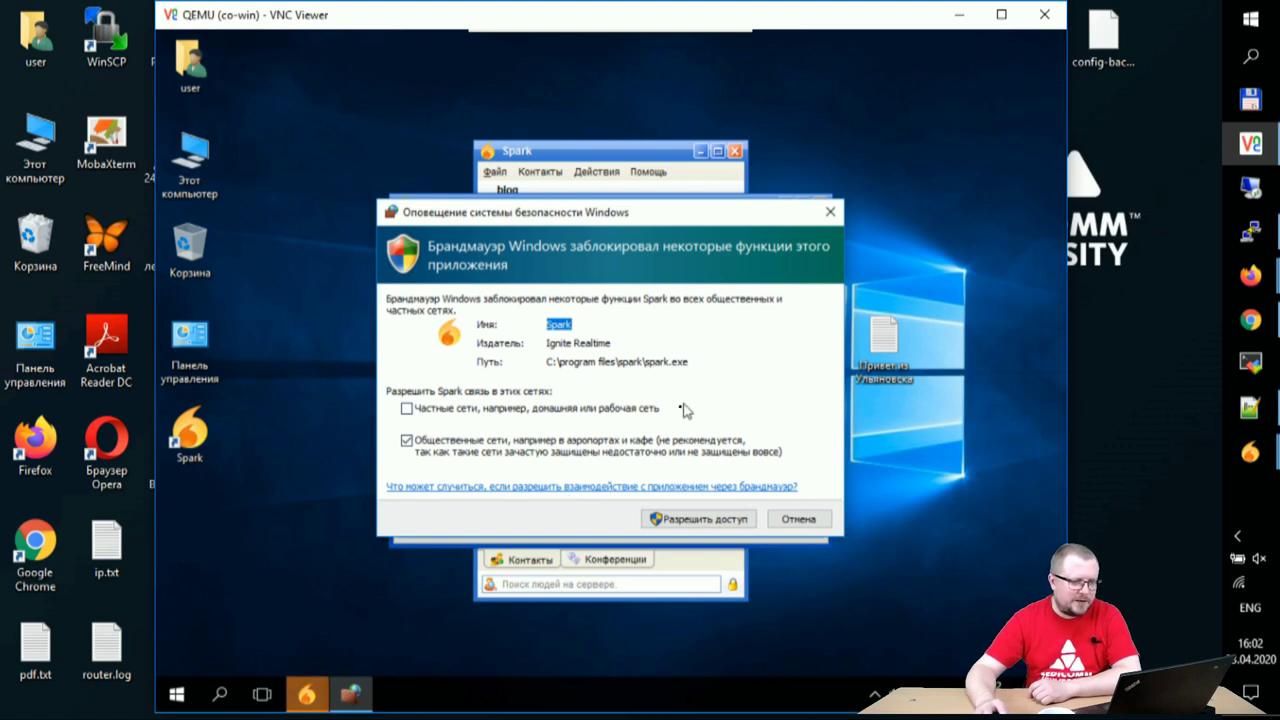
left_click(467, 420)
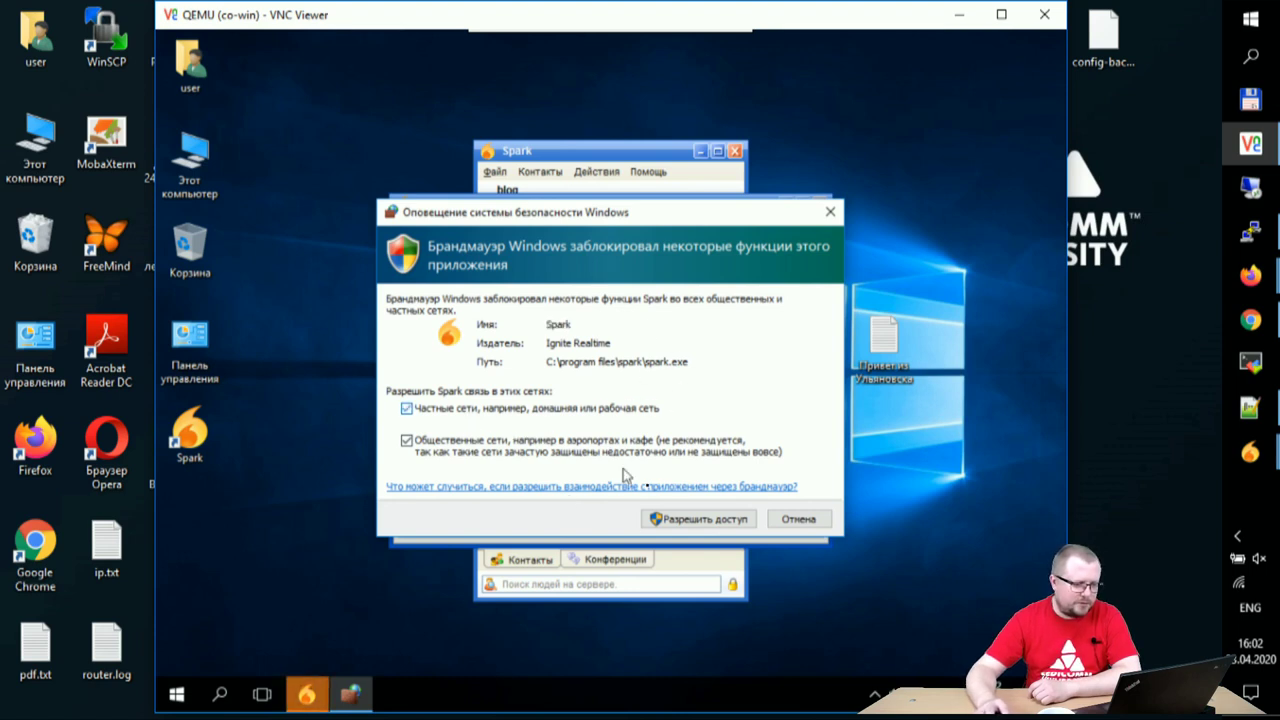
left_click(723, 520)
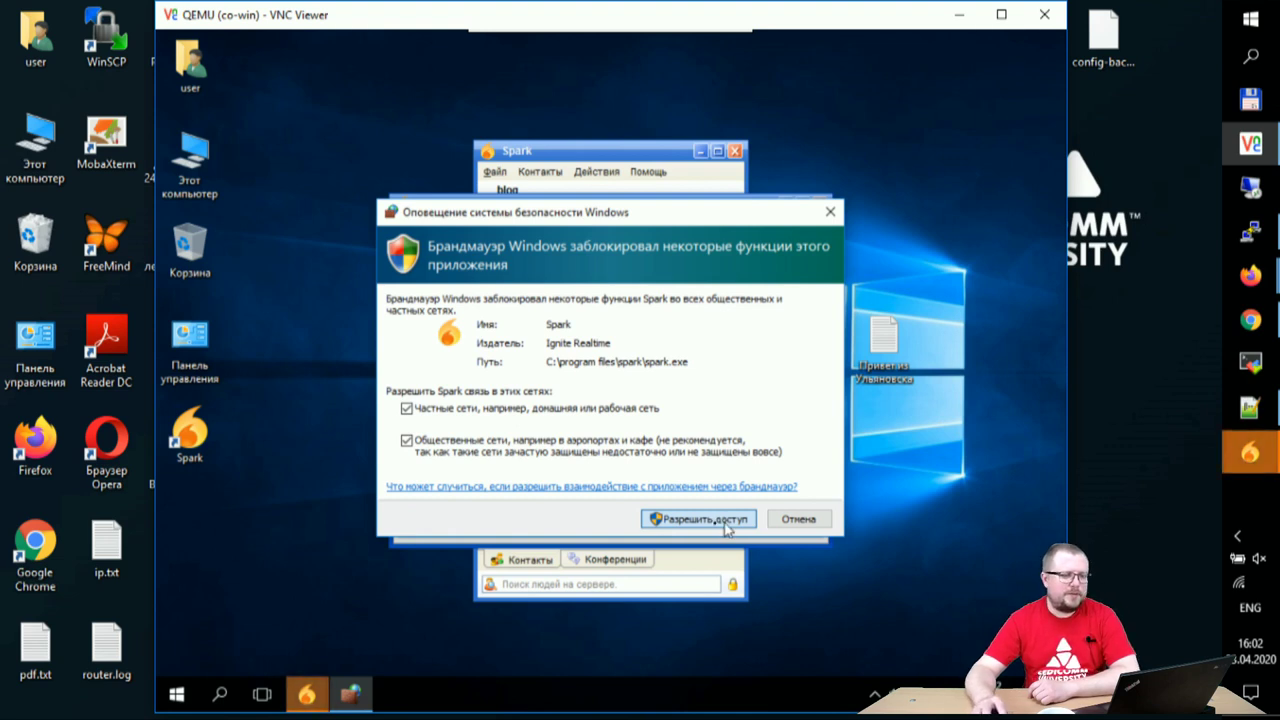
left_click(684, 520)
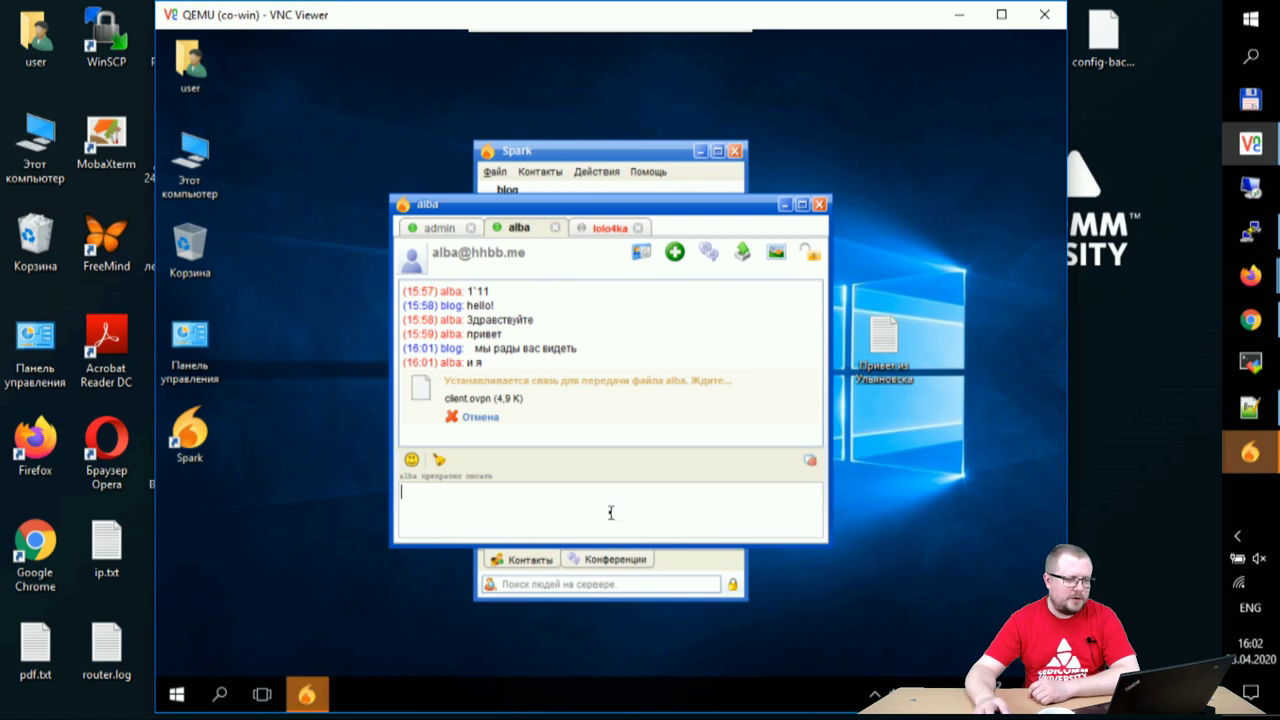
- Accept the new contact's pending authorization request
mouse_move(307, 692)
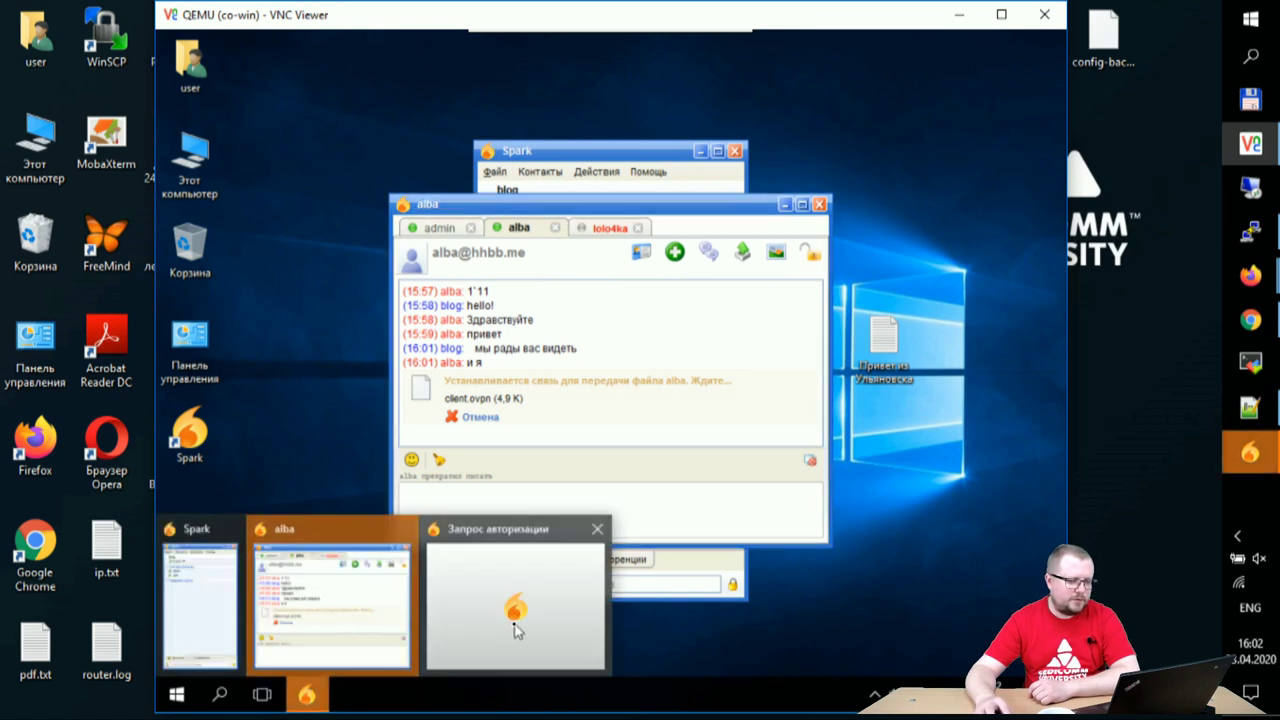
left_click(512, 612)
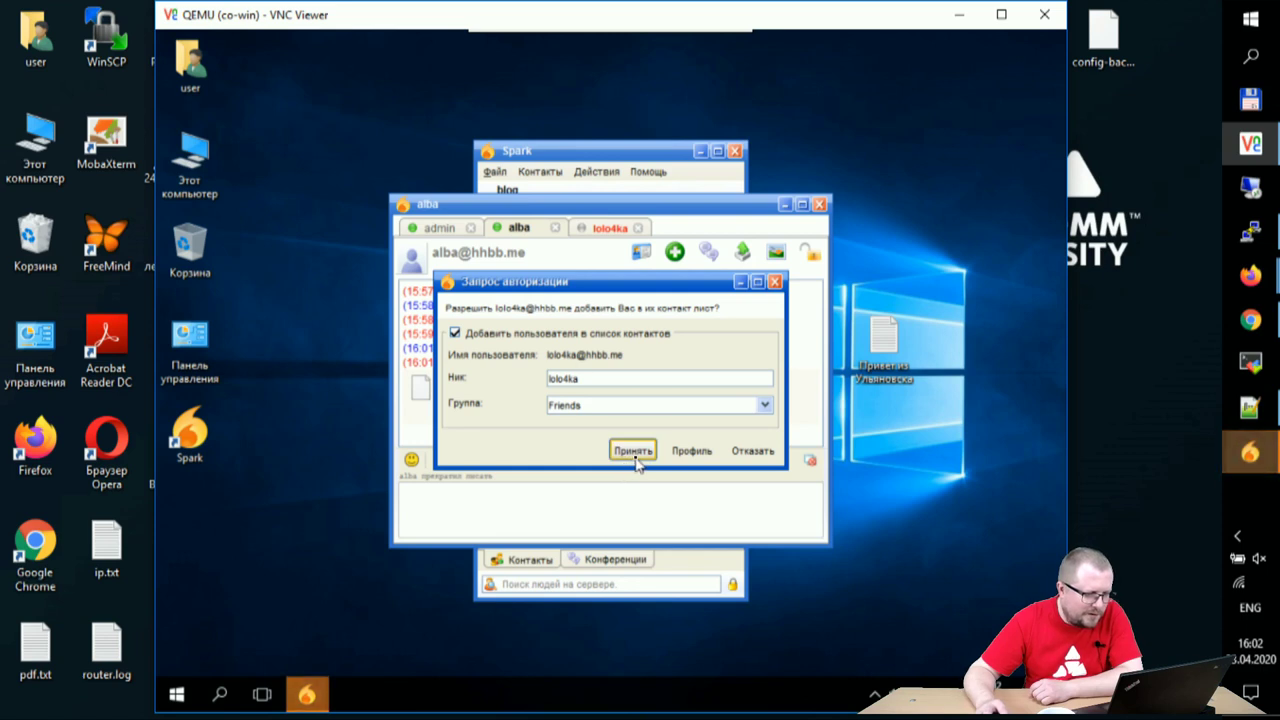
left_click(636, 456)
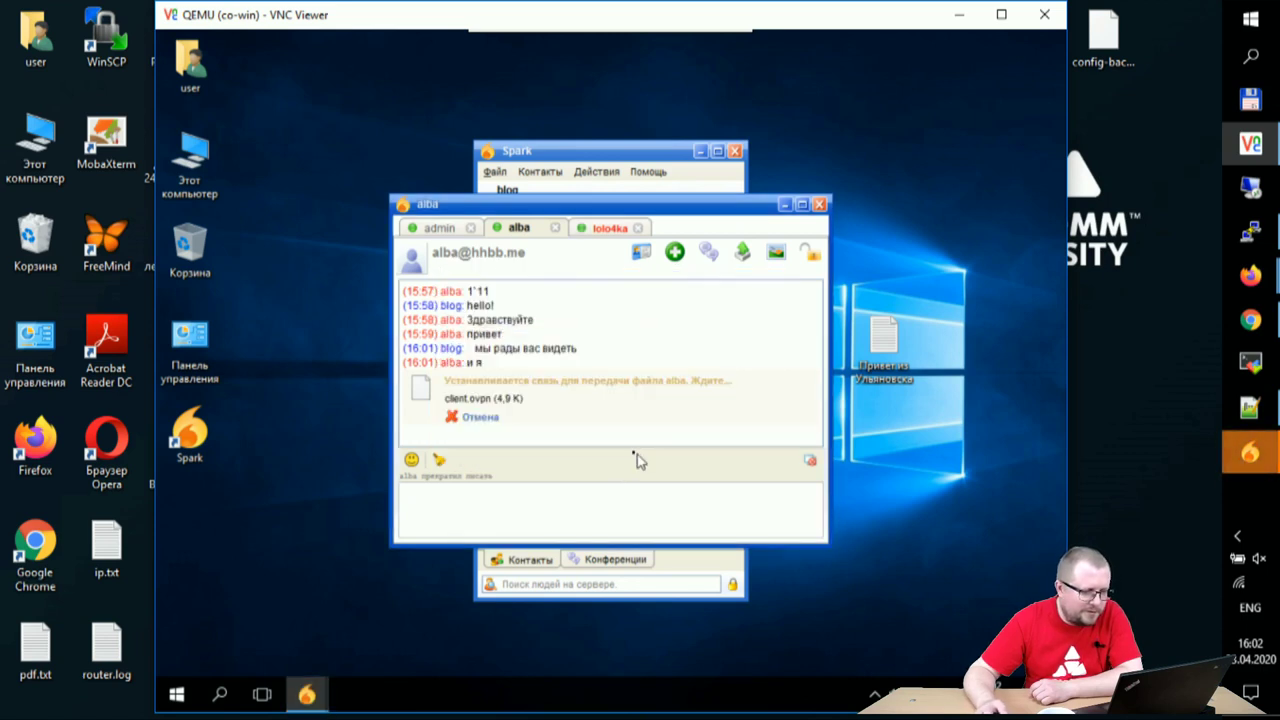
- Check the alba and admin chats, opening the received CCNA-RS-etherchannel-fhrp.png, then go to lolo4ka
left_click(601, 230)
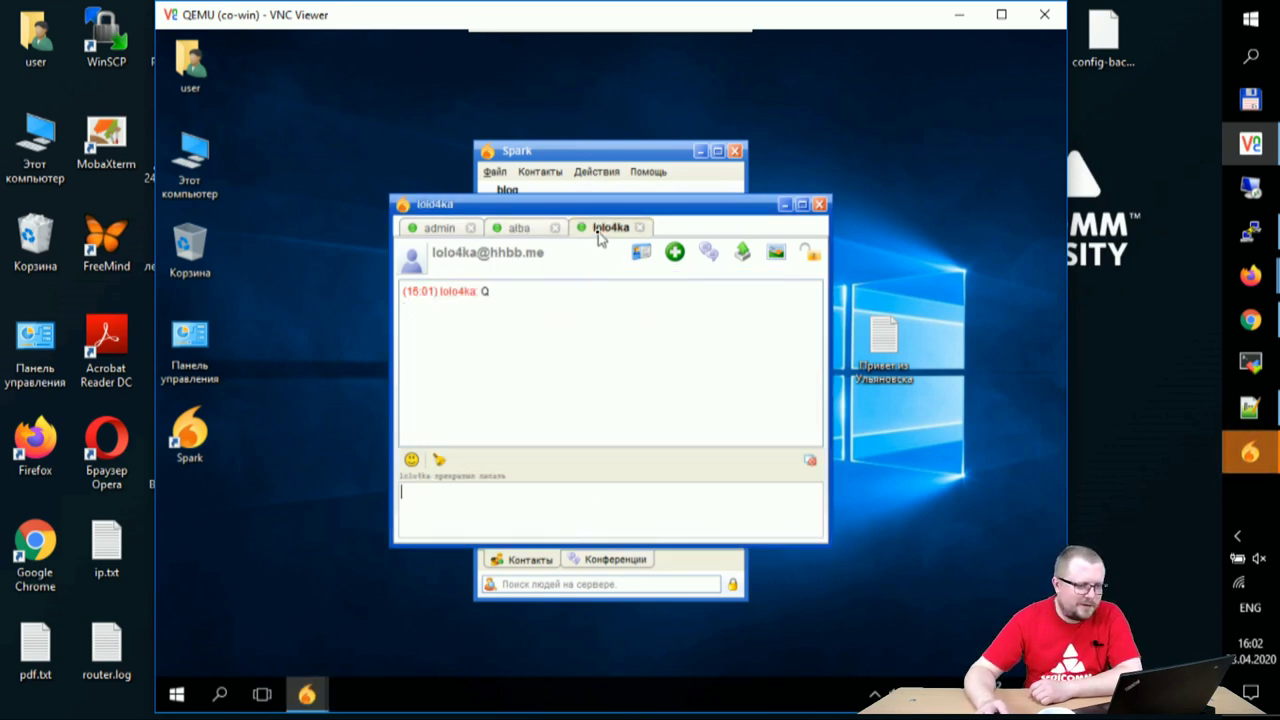
left_click(518, 229)
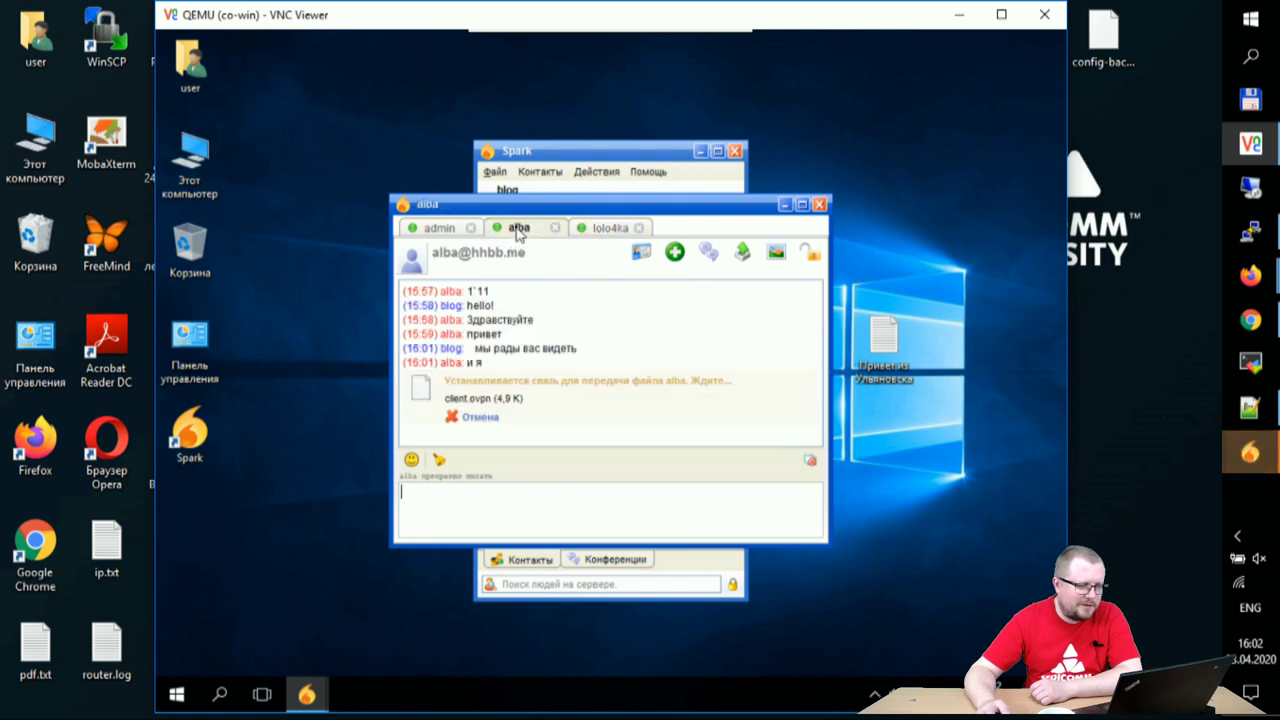
left_click(430, 234)
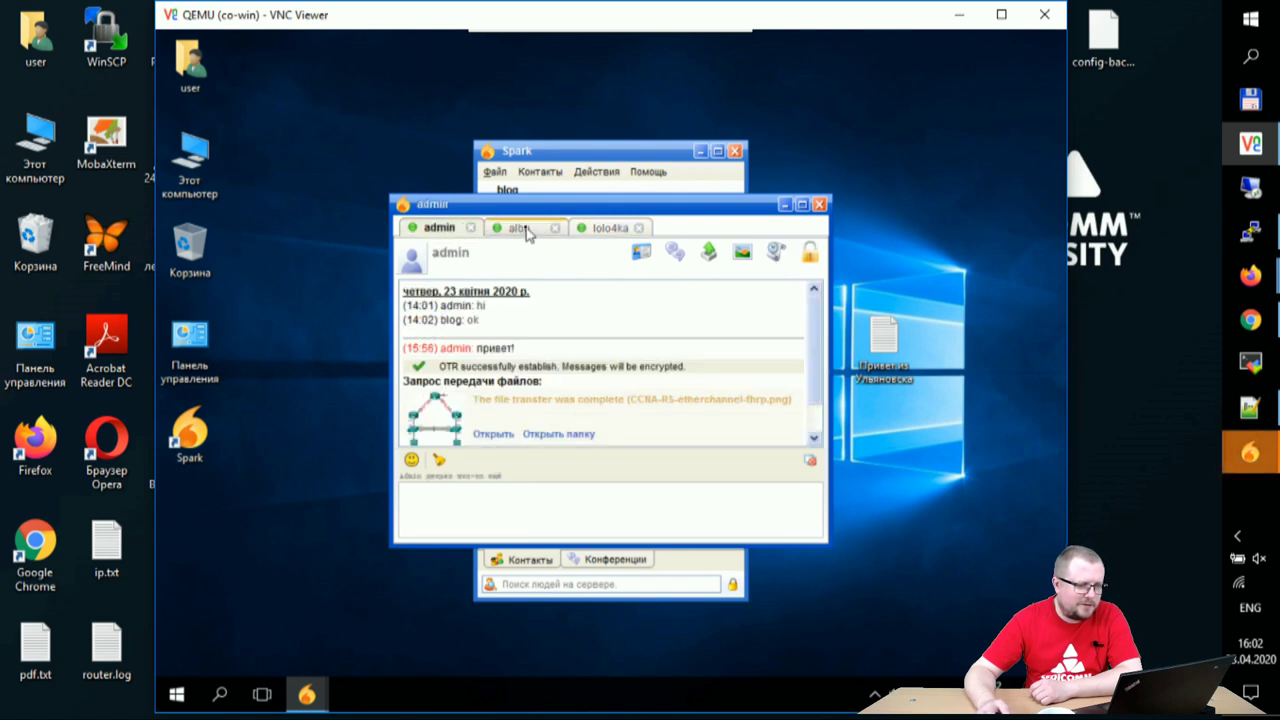
left_click(488, 436)
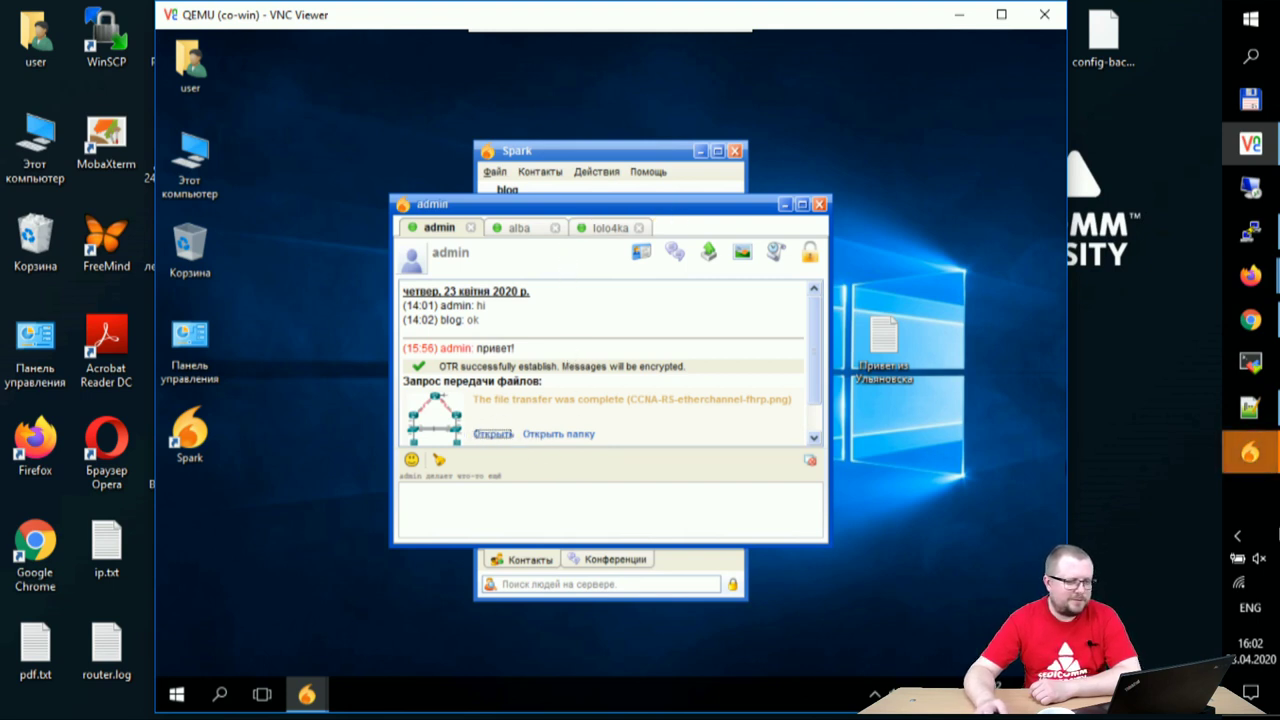
left_click(518, 228)
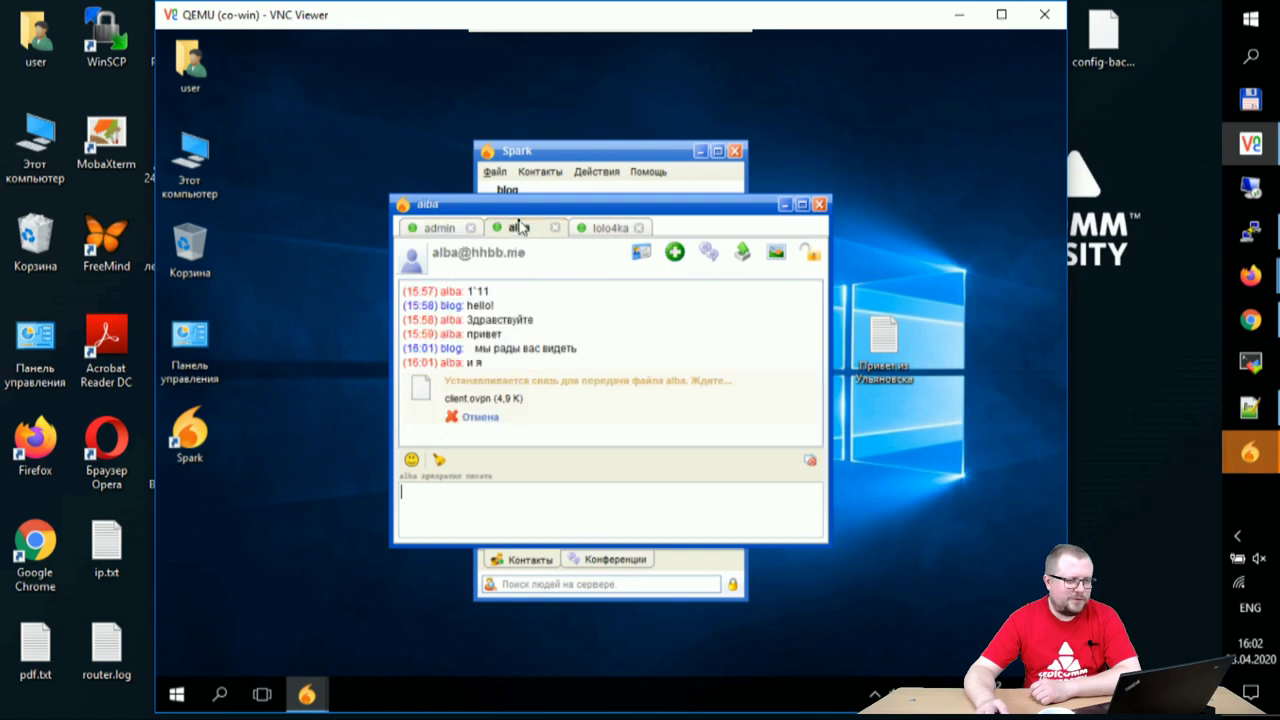
left_click(595, 229)
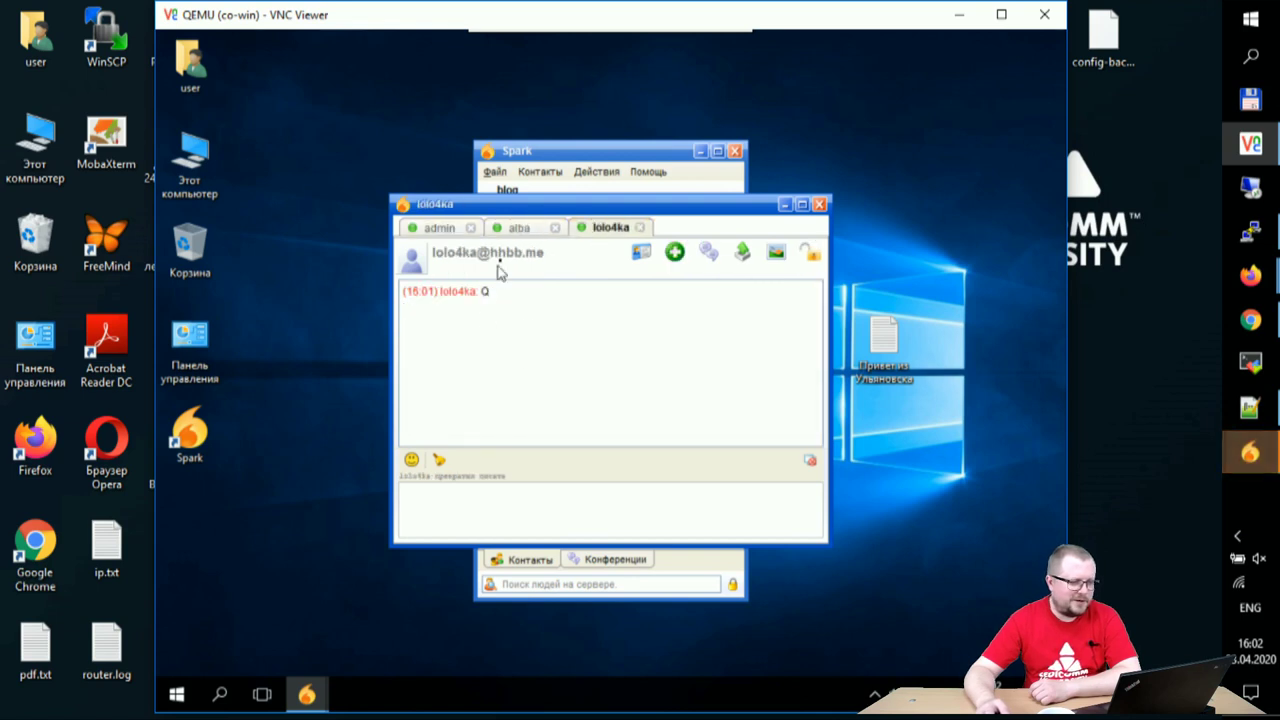
left_click(741, 254)
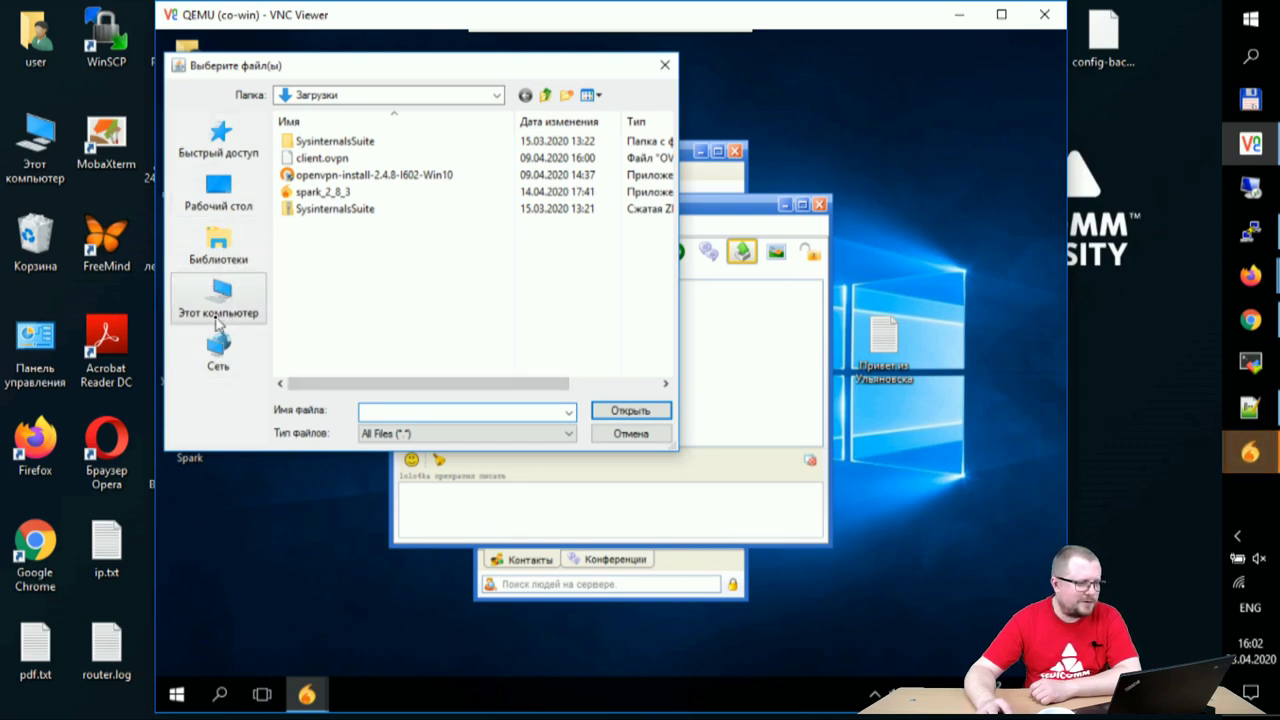
left_click(218, 300)
double_click(343, 250)
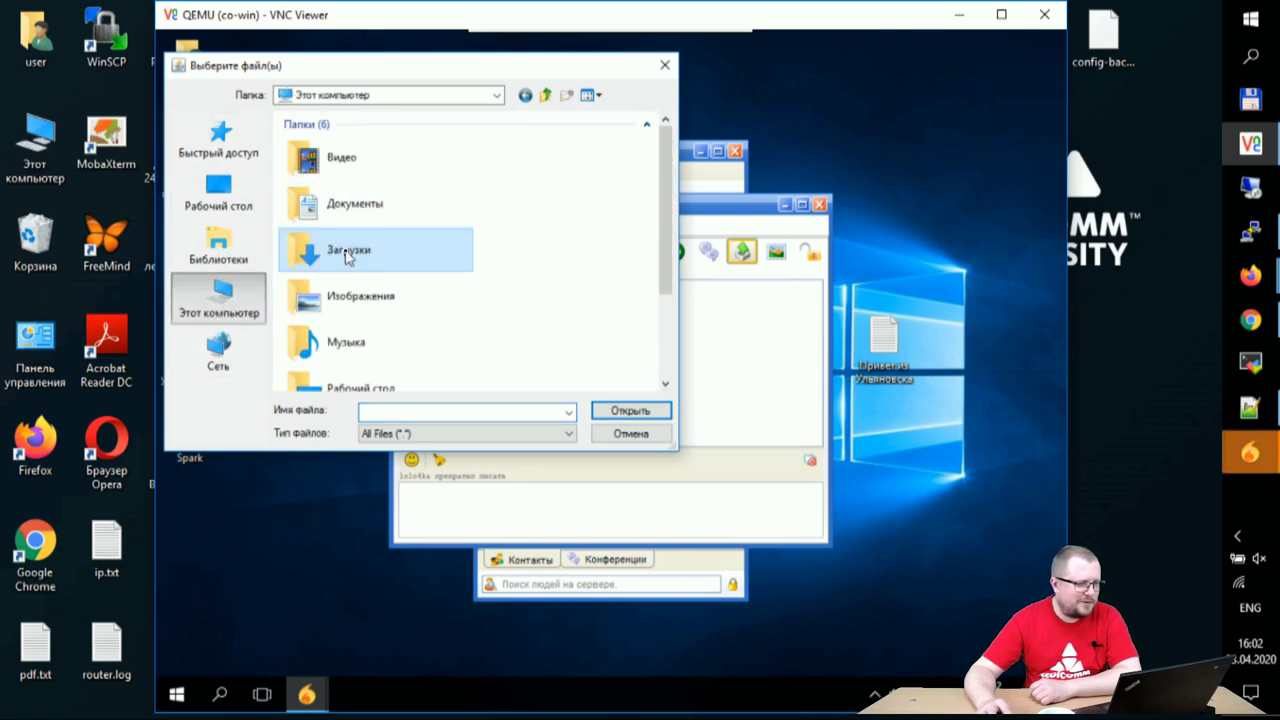
left_click(220, 297)
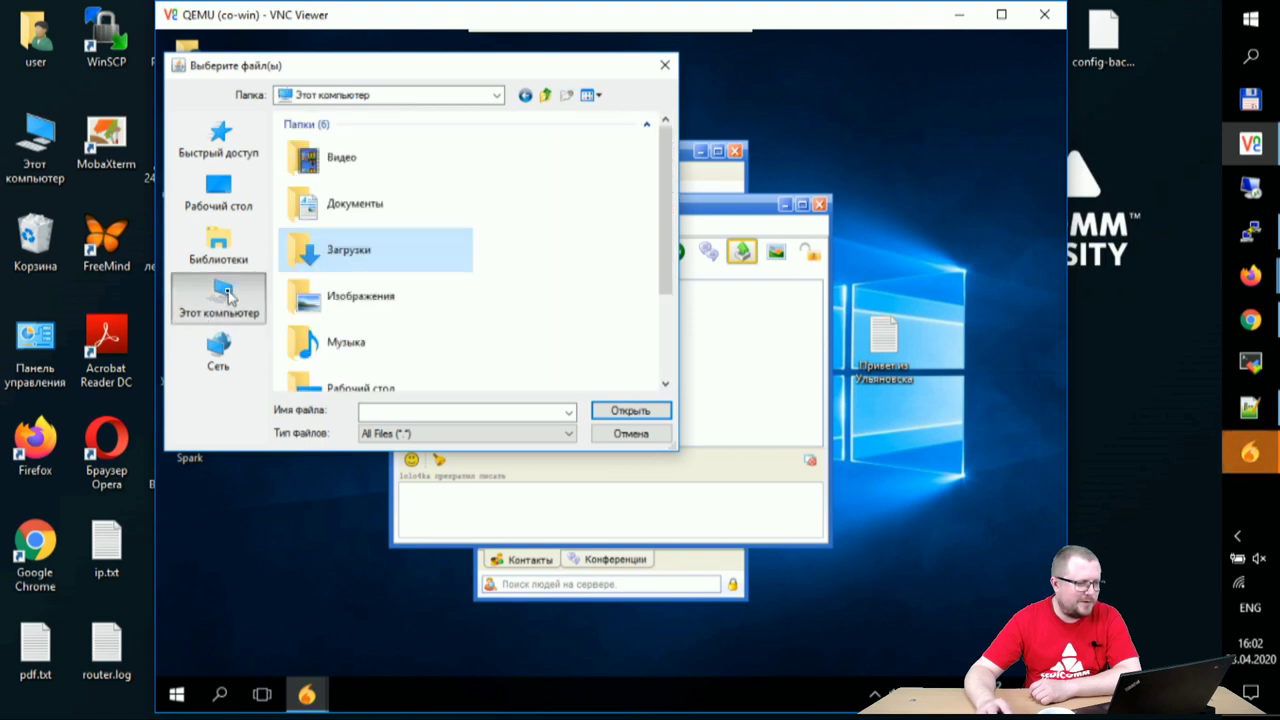
double_click(400, 206)
double_click(311, 150)
left_click(322, 165)
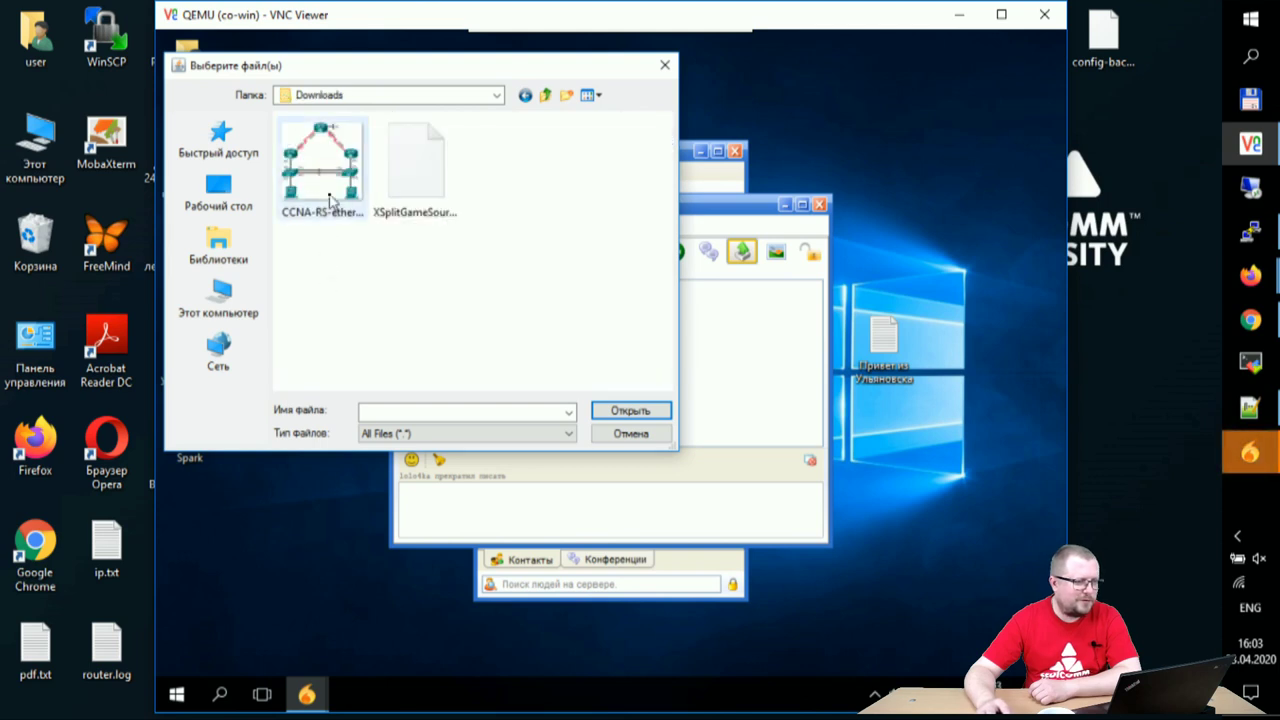
left_click(628, 416)
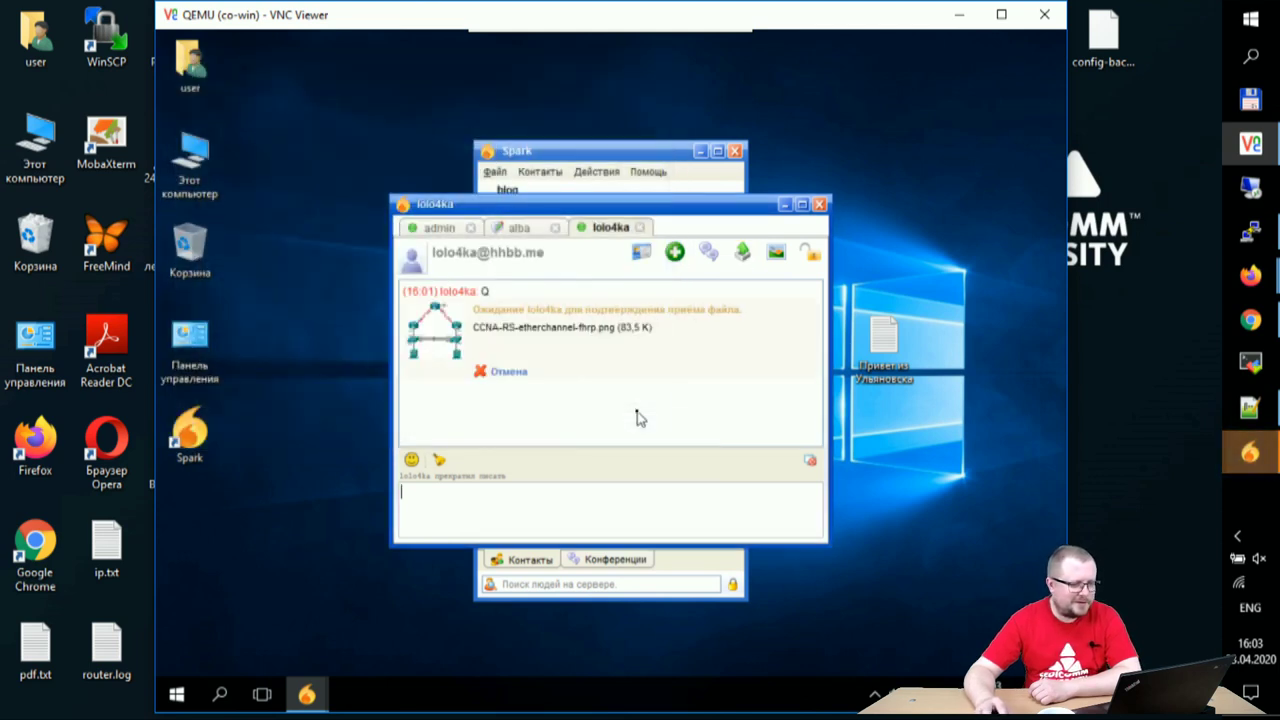
- Check the alba, admin and lolo4ka chats, then bring up the host Spark's windows
left_click(521, 229)
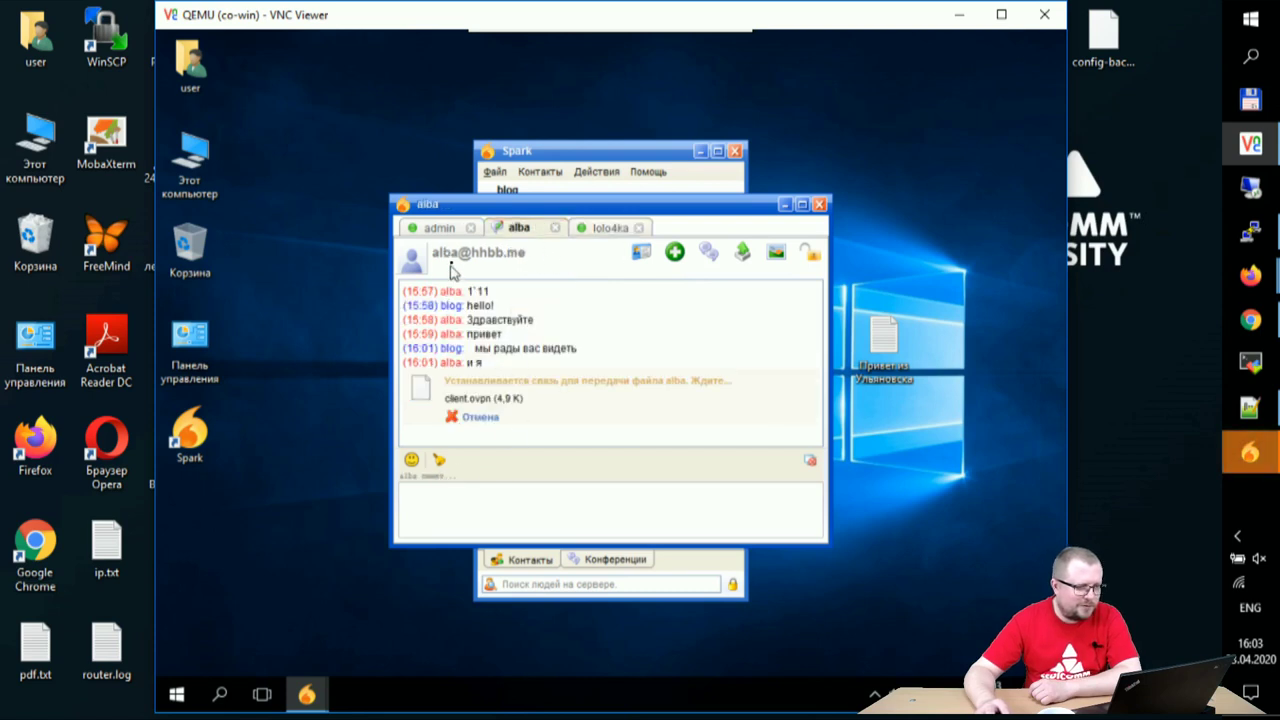
left_click(450, 228)
left_click(521, 228)
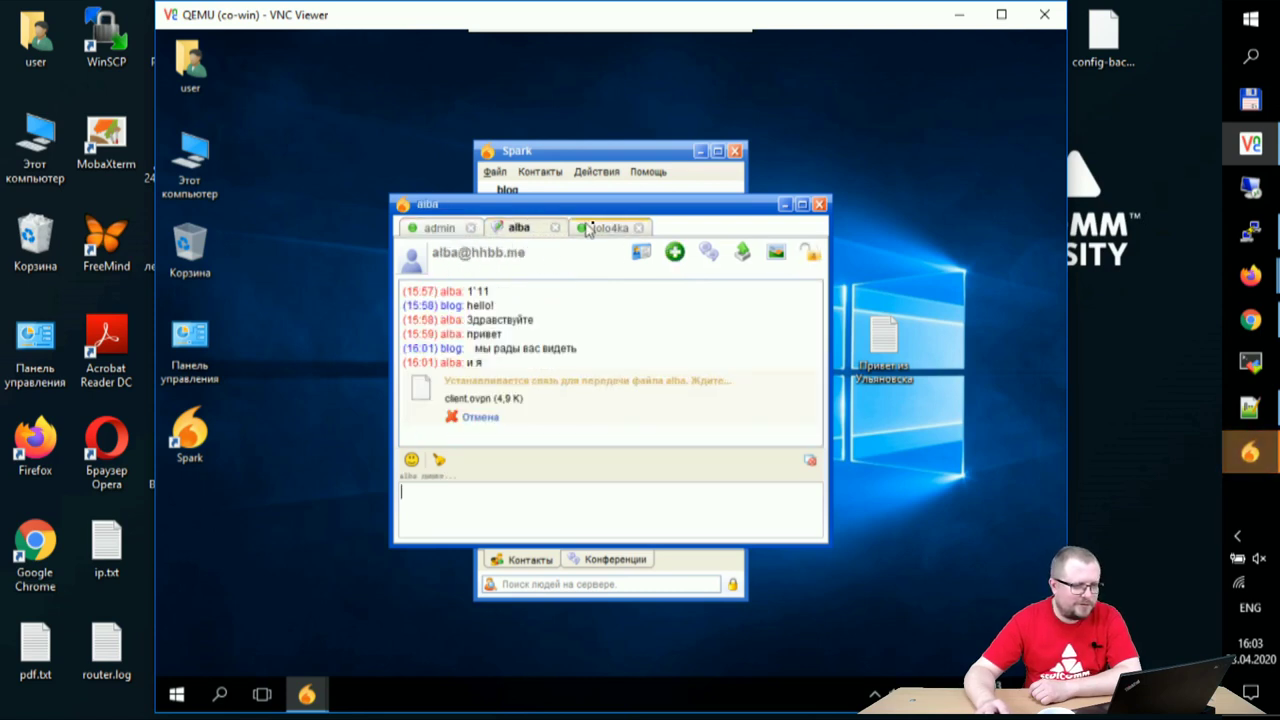
left_click(603, 228)
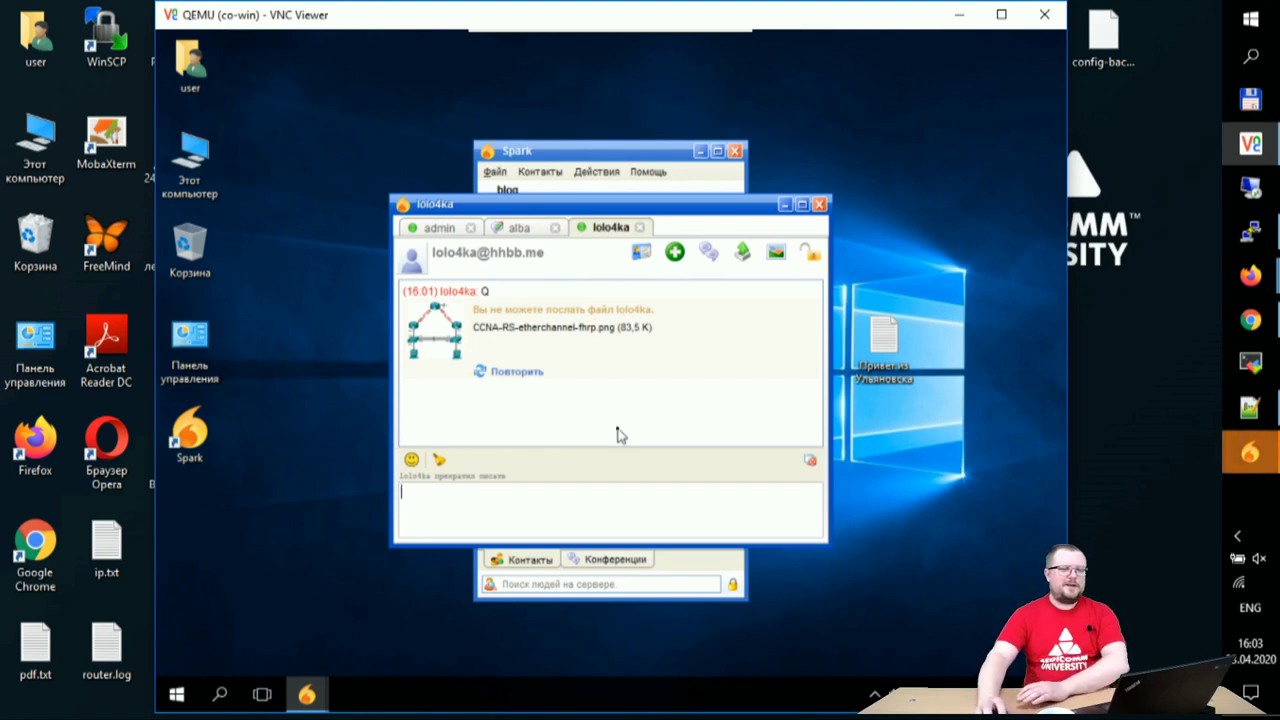
left_click(1248, 450)
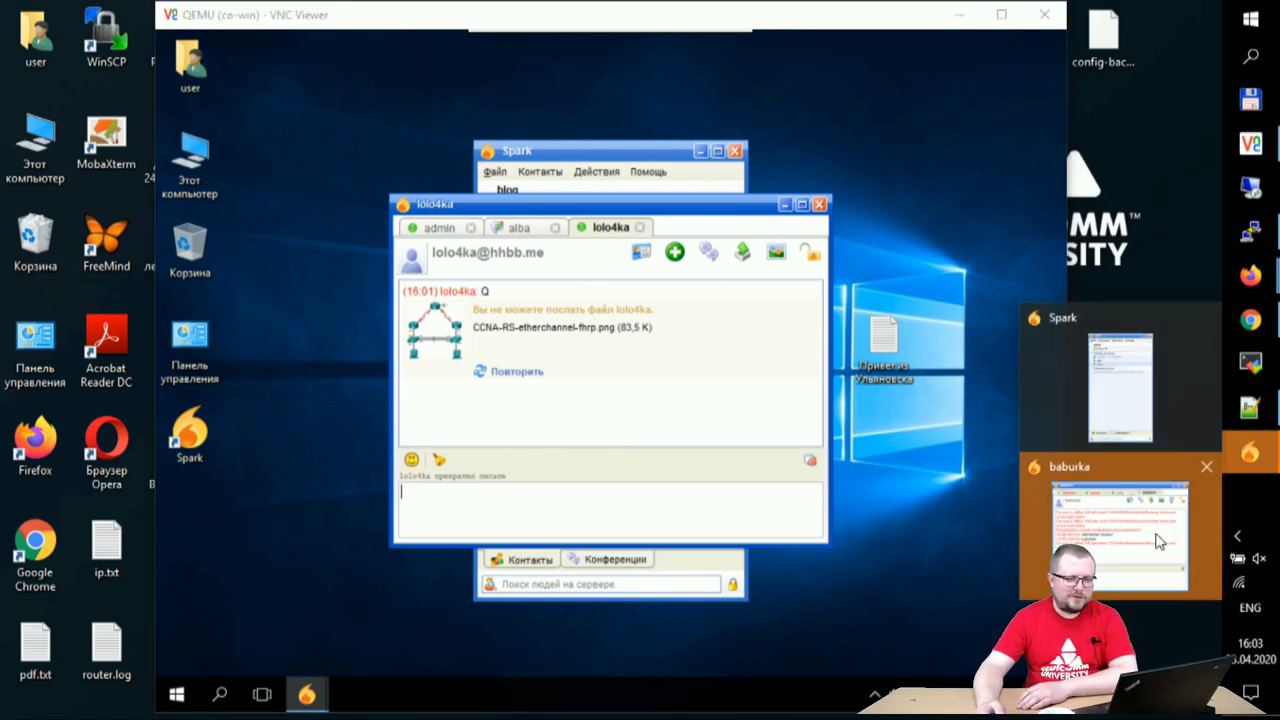
- Accept the incoming err.jpg (69,0 K) in the host's skarm chat, then switch to the Openfire console
left_click(1157, 530)
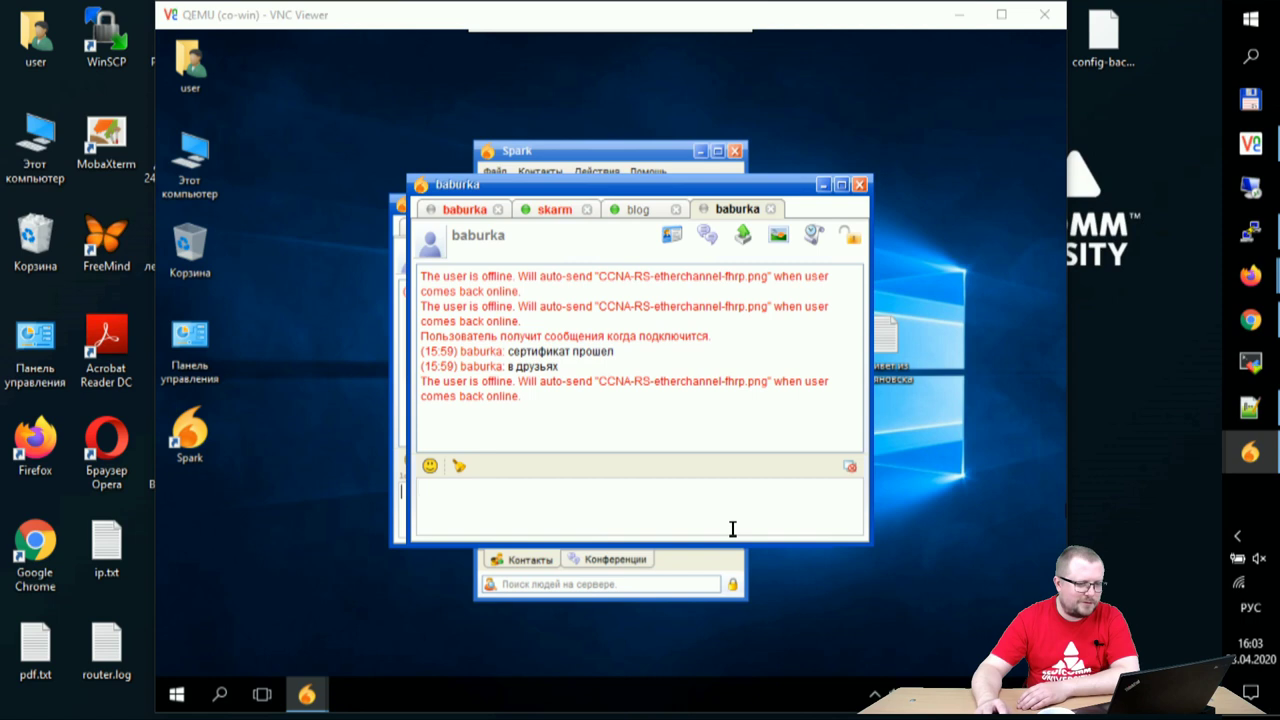
left_click(637, 212)
left_click(556, 213)
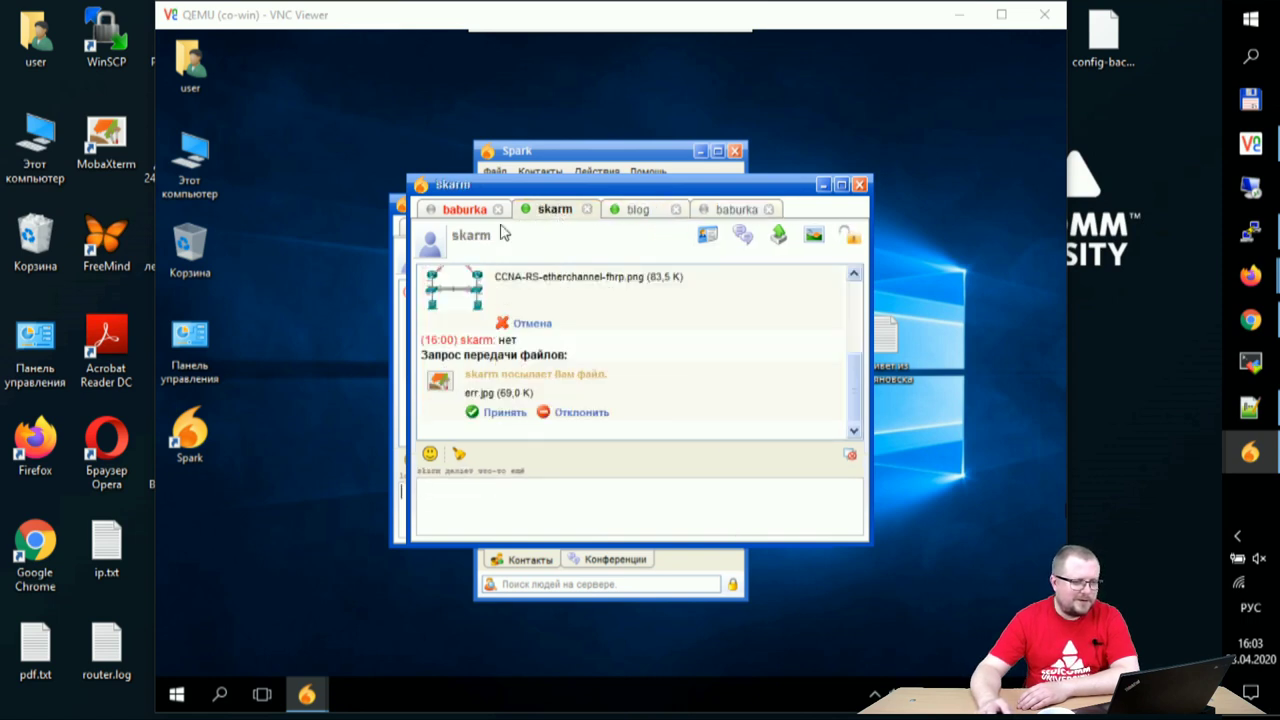
left_click(505, 413)
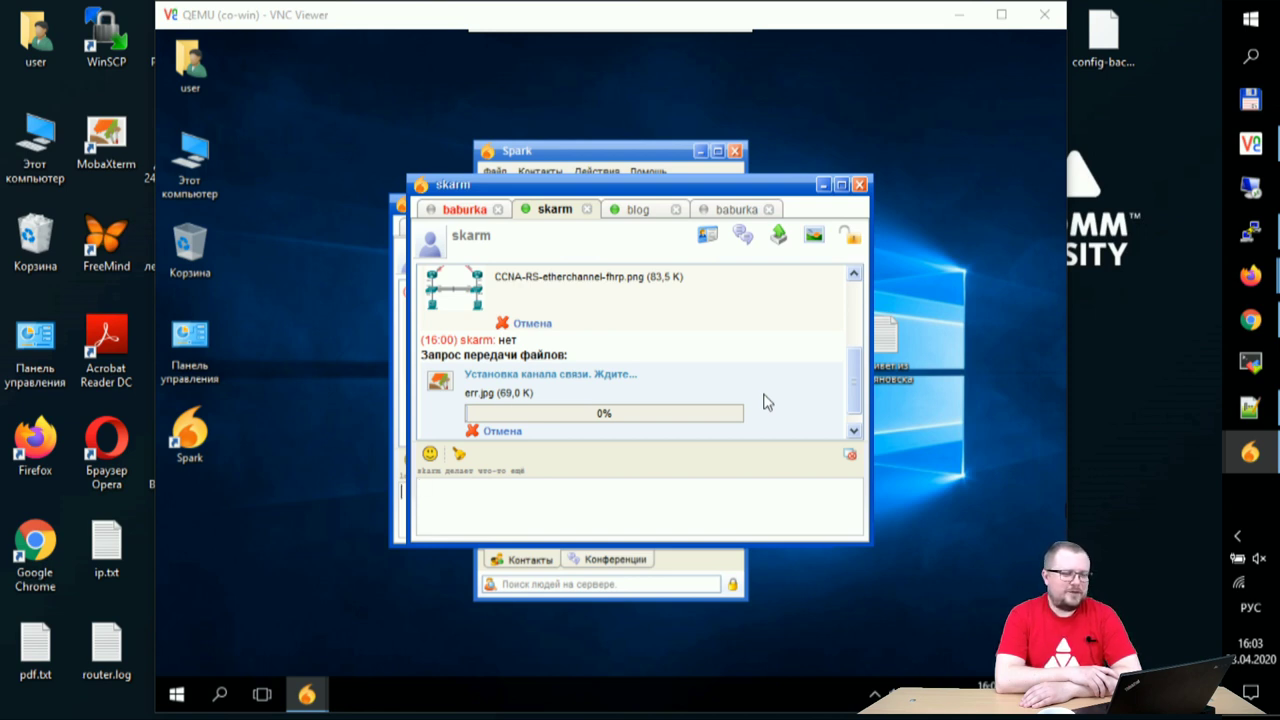
left_click(1255, 332)
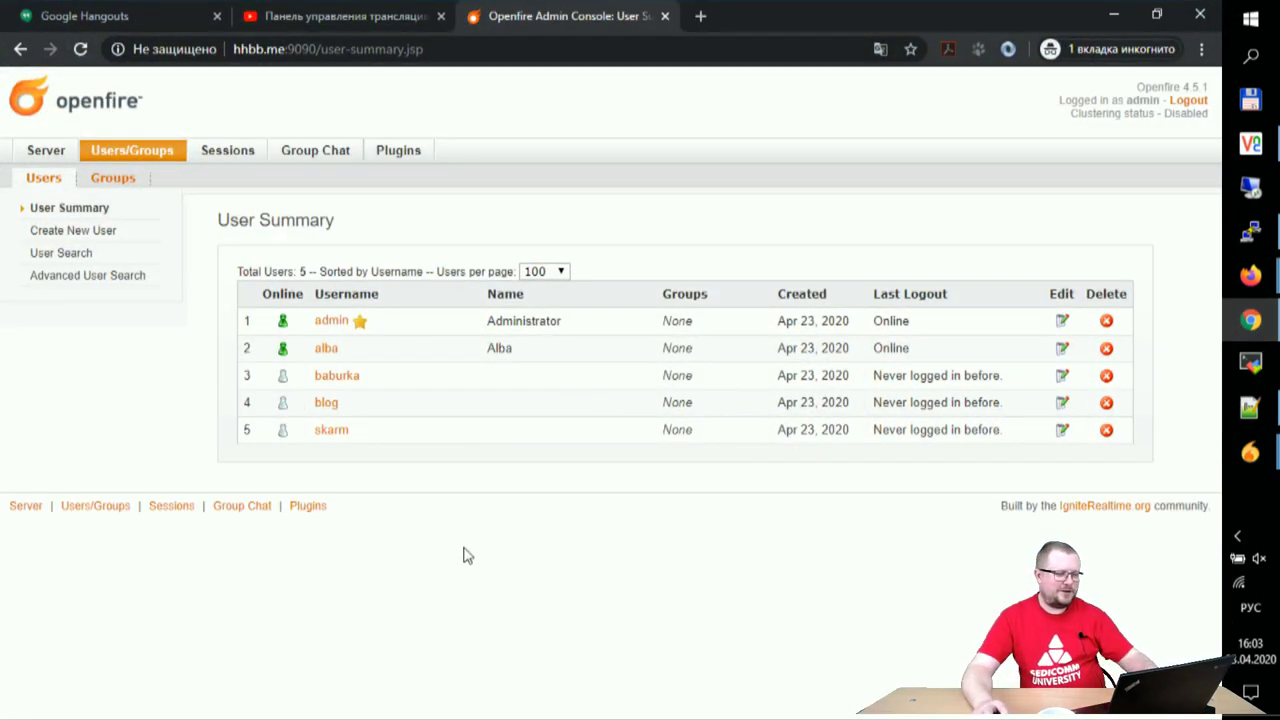
- Reload User Summary, recheck the stalled err.jpg chat, and return to VNC Viewer
key("F5")
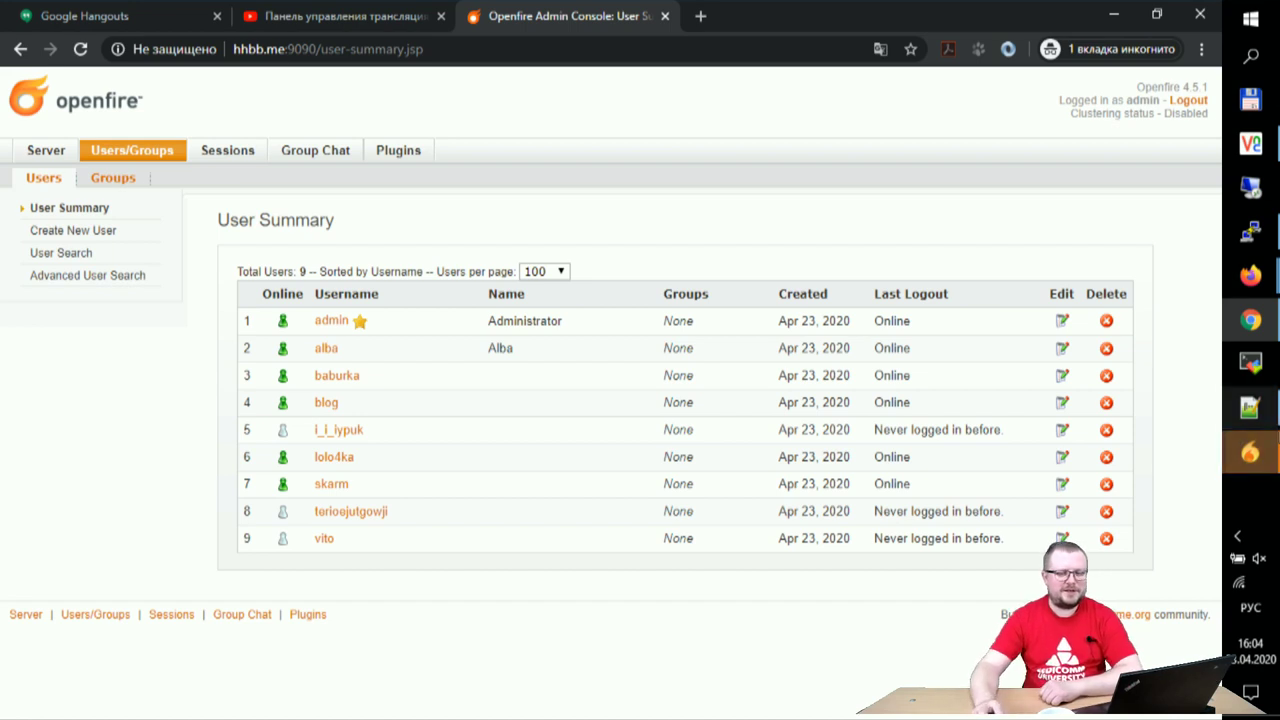
left_click(1250, 452)
left_click(1101, 533)
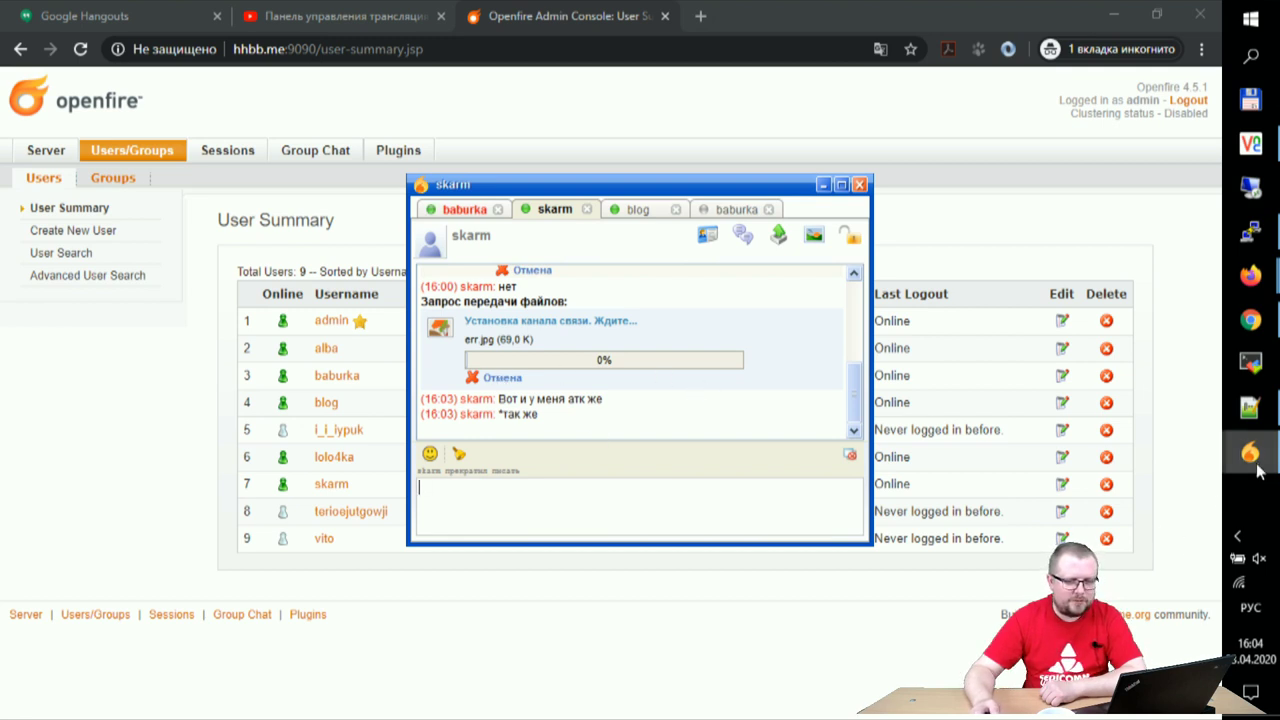
left_click(1237, 536)
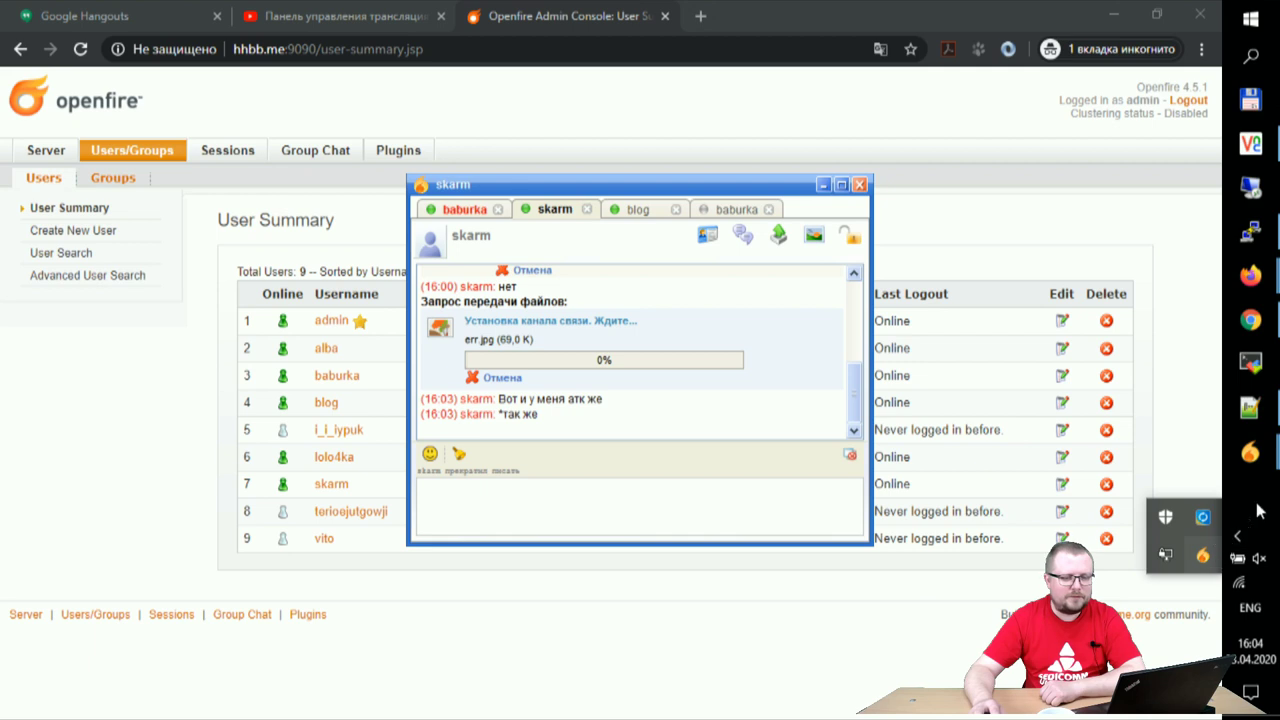
left_click(1266, 508)
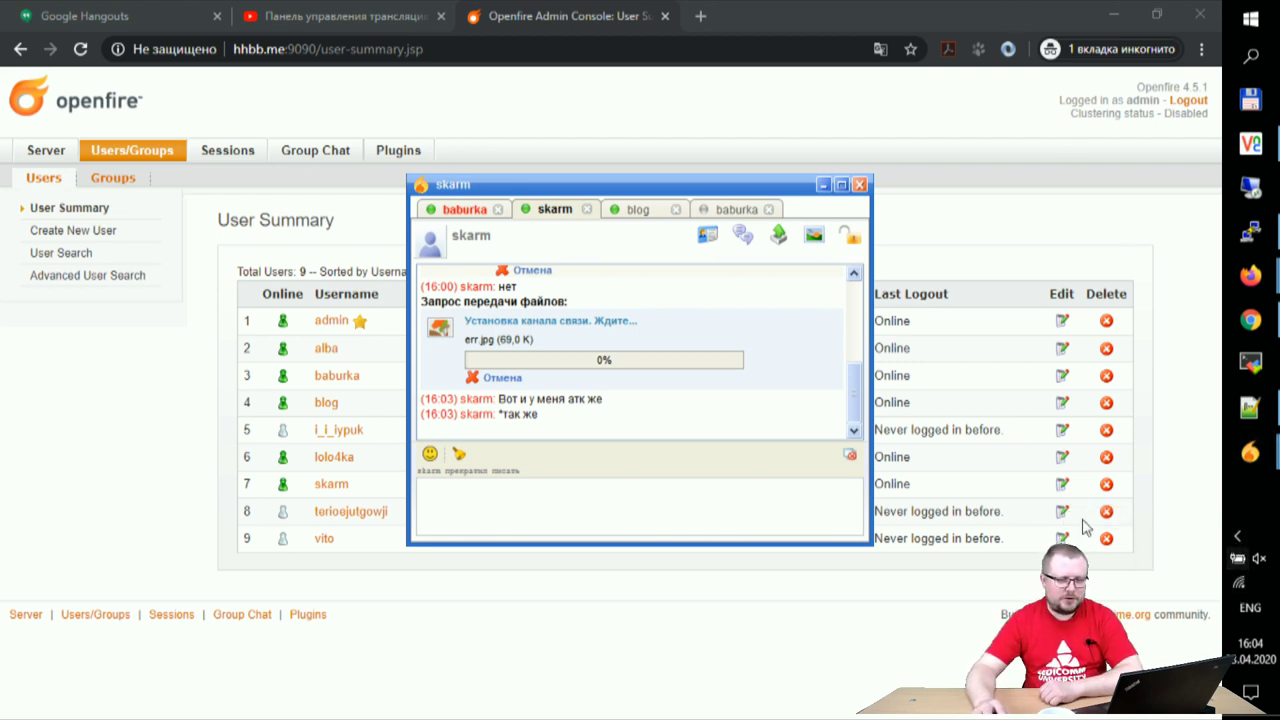
left_click(1251, 145)
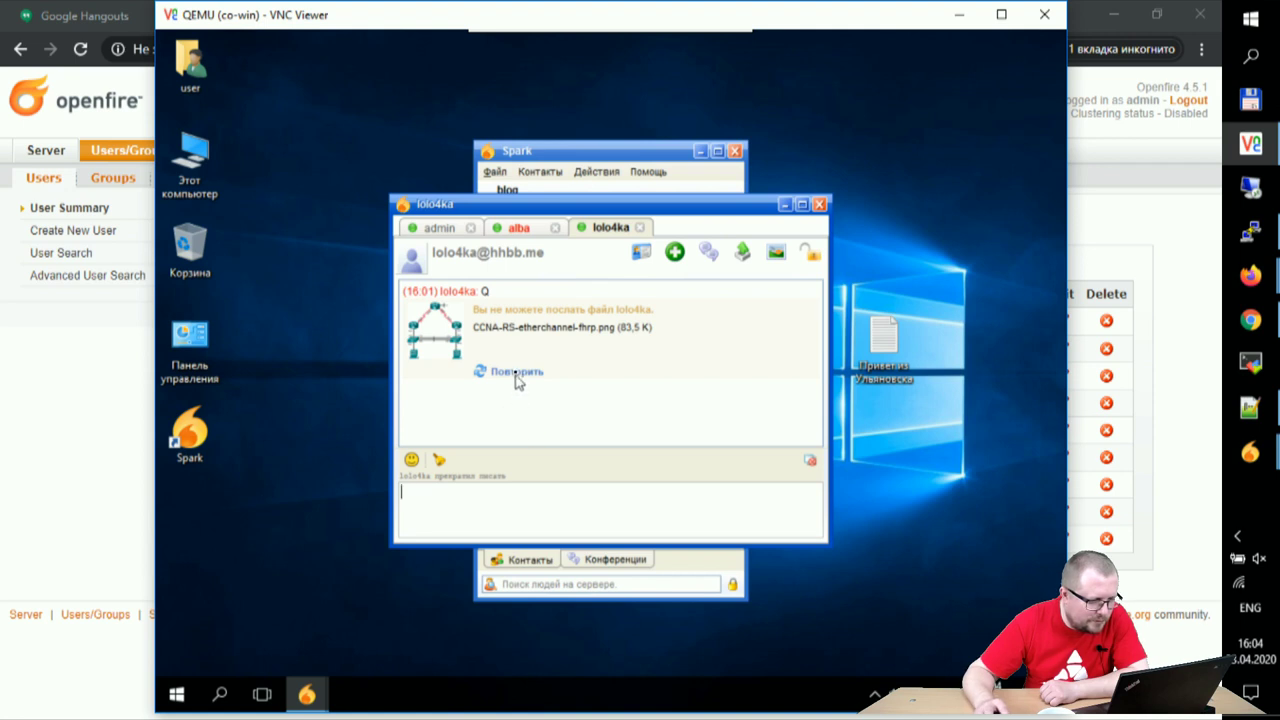
left_click(516, 372)
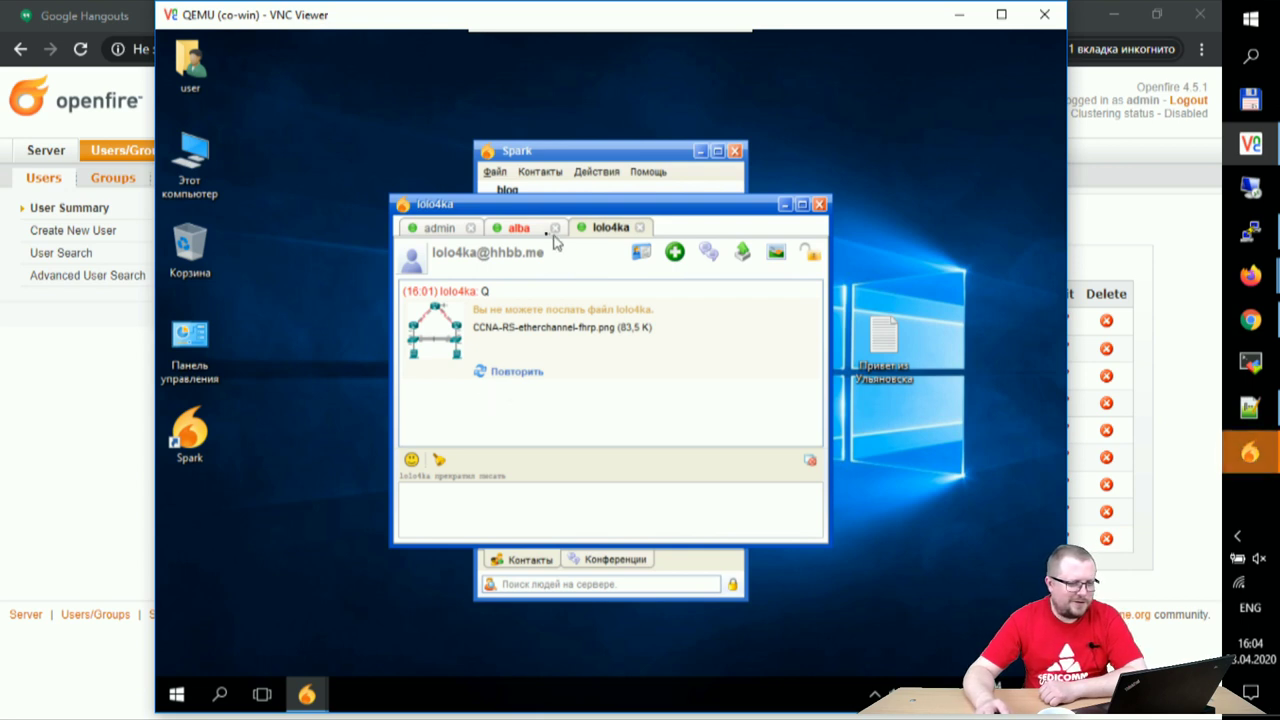
left_click(513, 229)
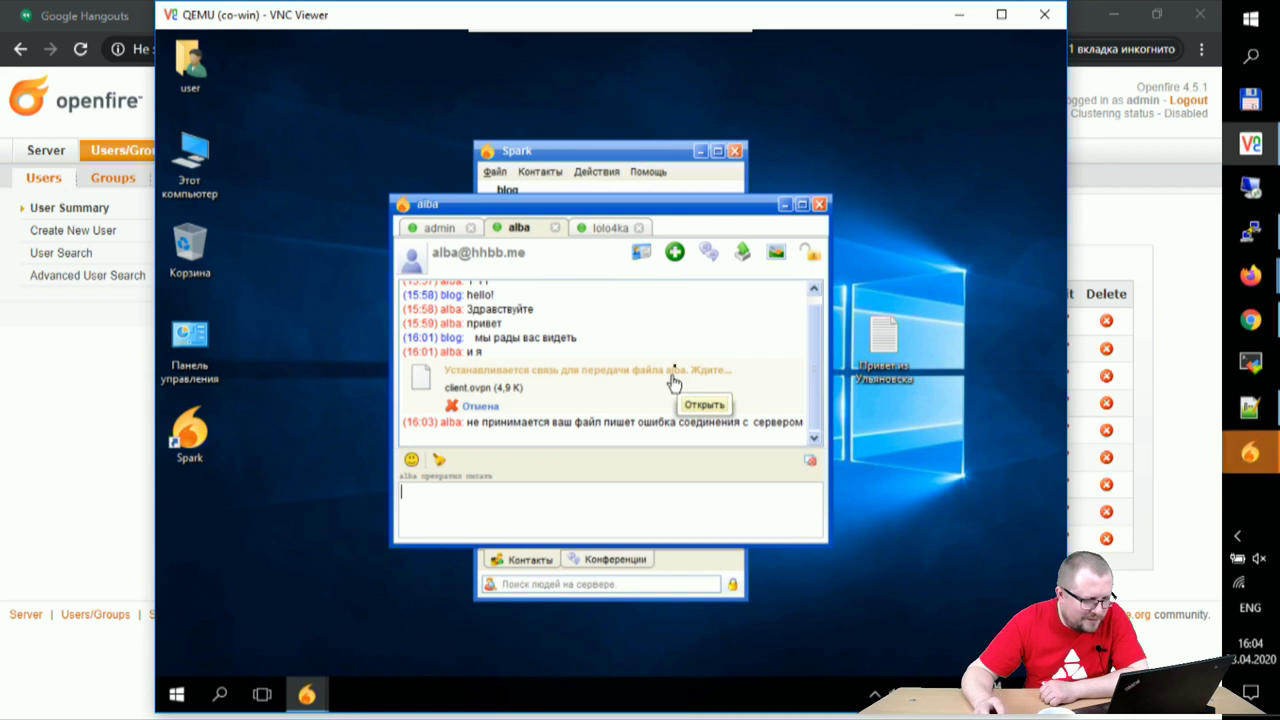
left_click(440, 229)
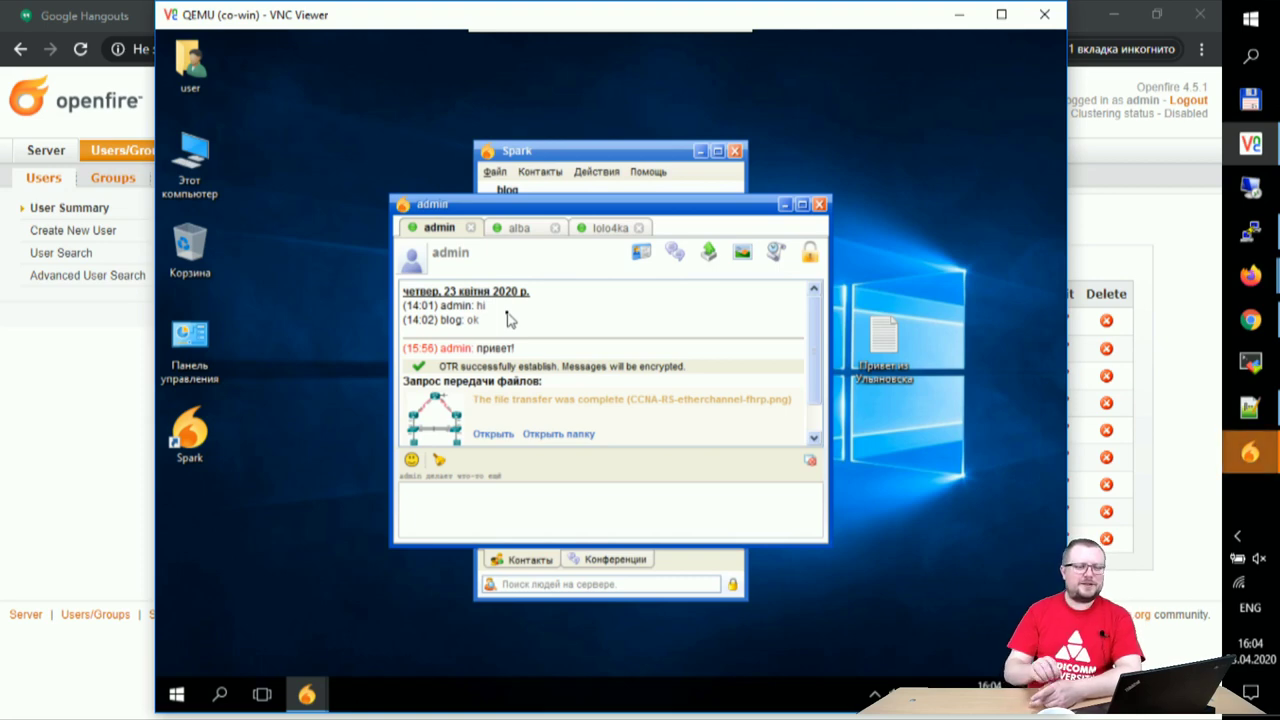
left_click(959, 14)
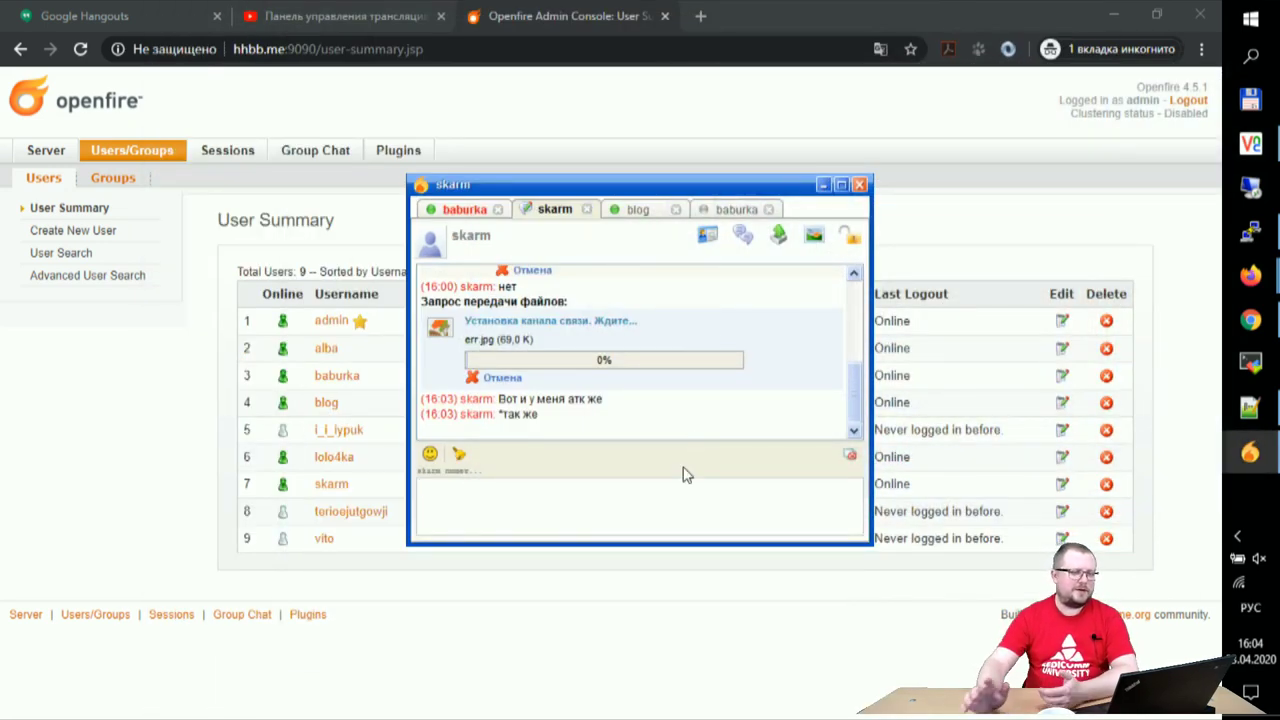
left_click(1250, 231)
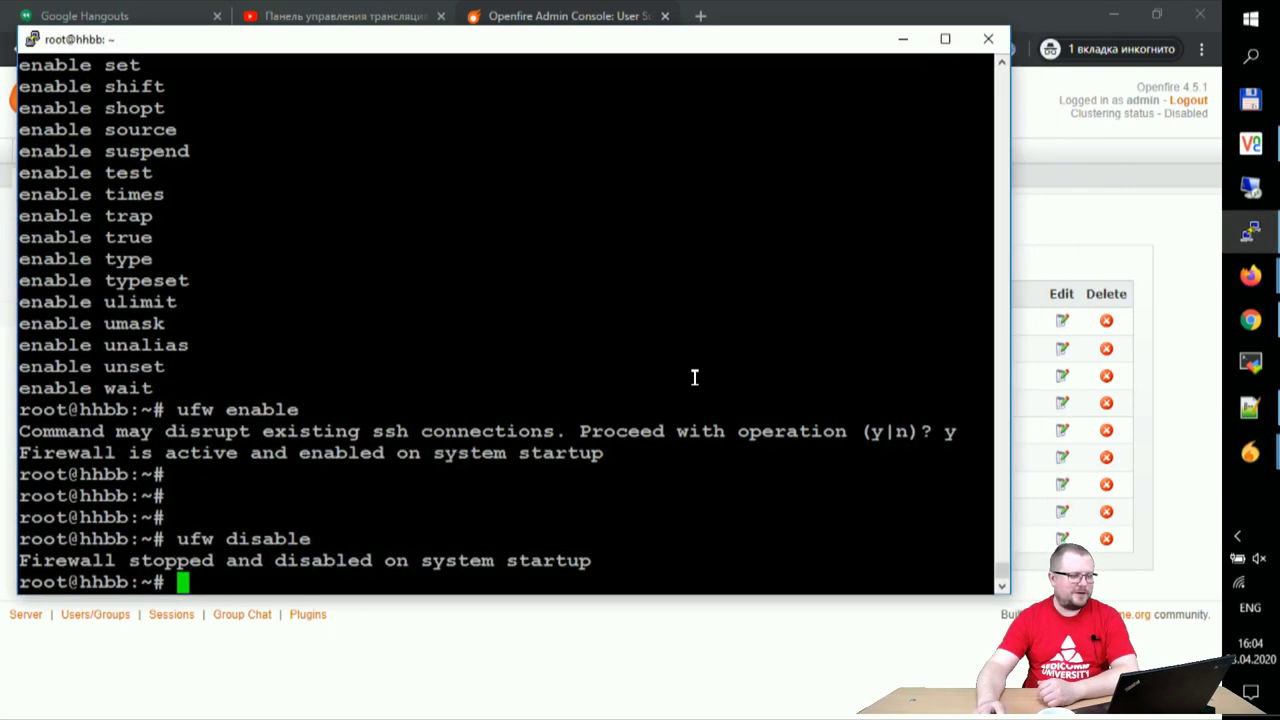
- Run top on hhbb and highlight the openfire java process's %CPU value
type("topr")
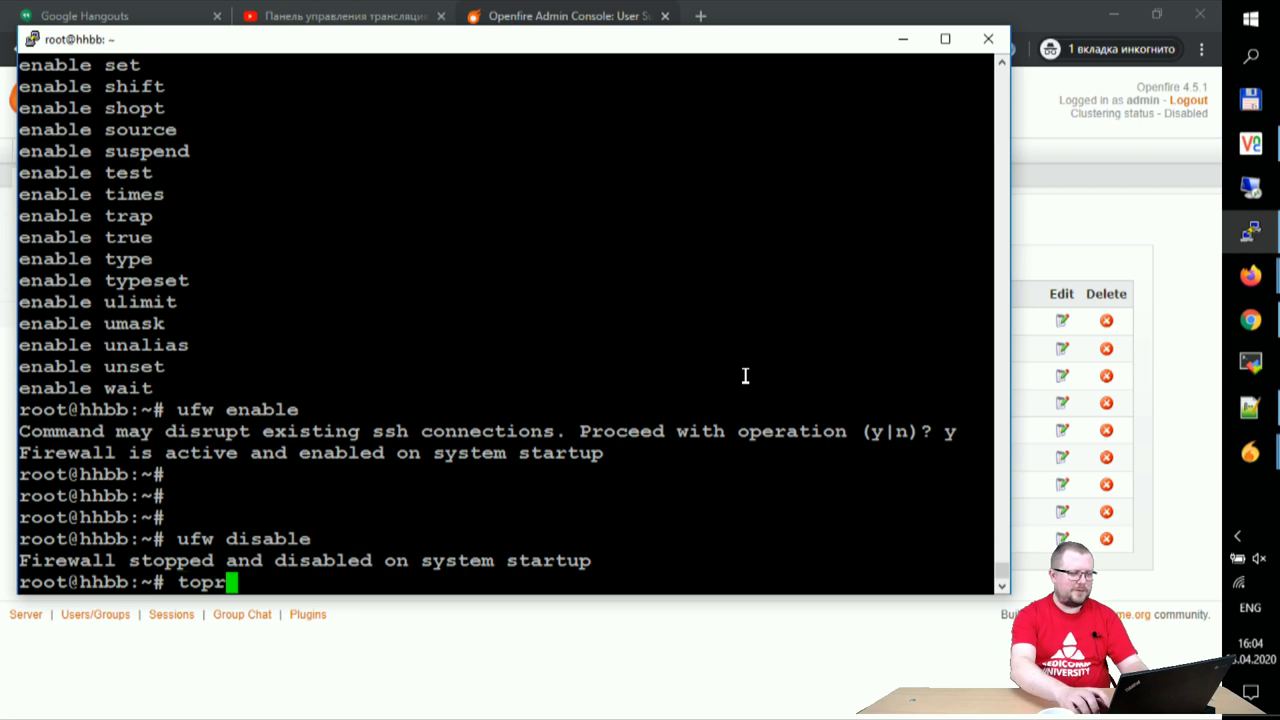
key("BackSpace")
key("Return")
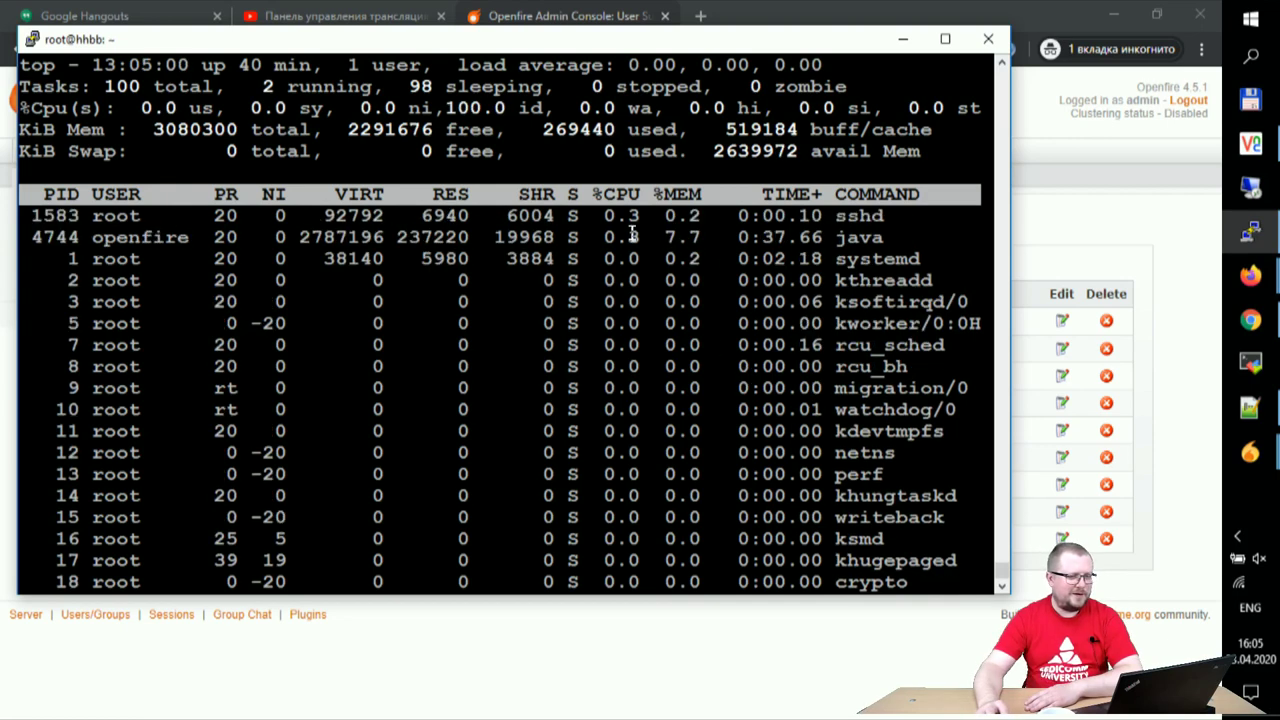
left_click_drag(596, 220, 662, 218)
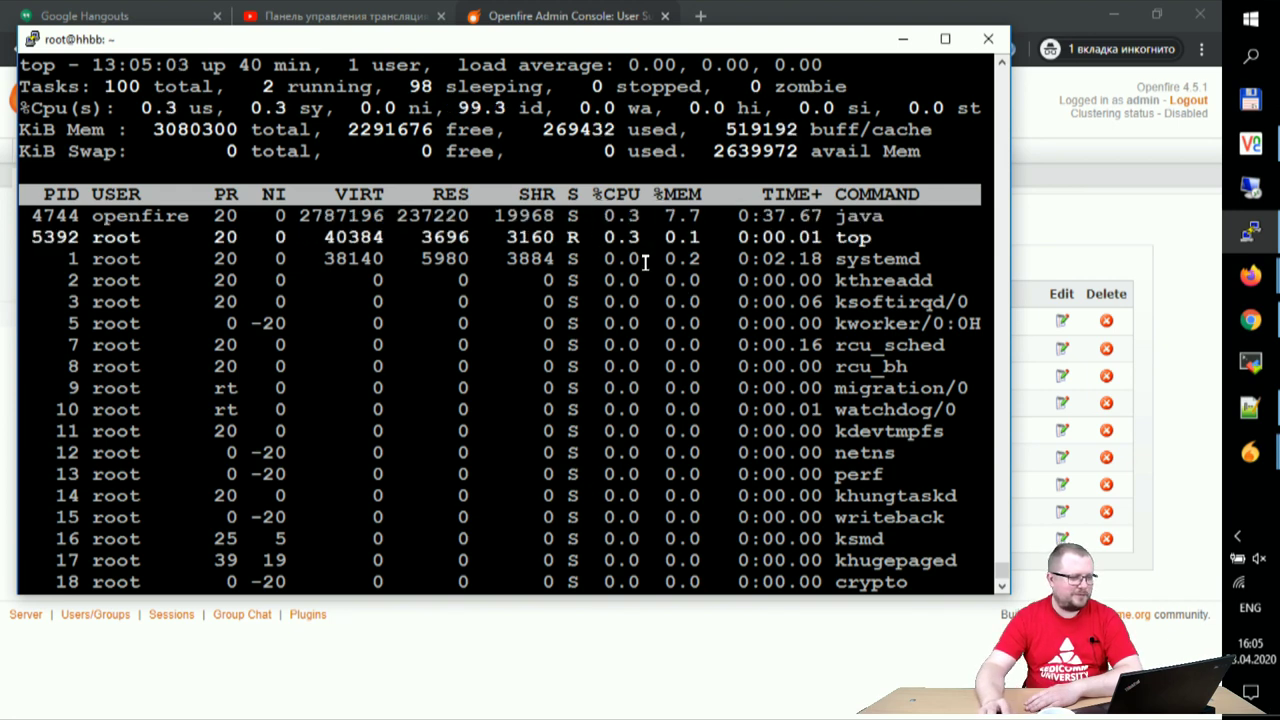
left_click_drag(580, 216, 646, 216)
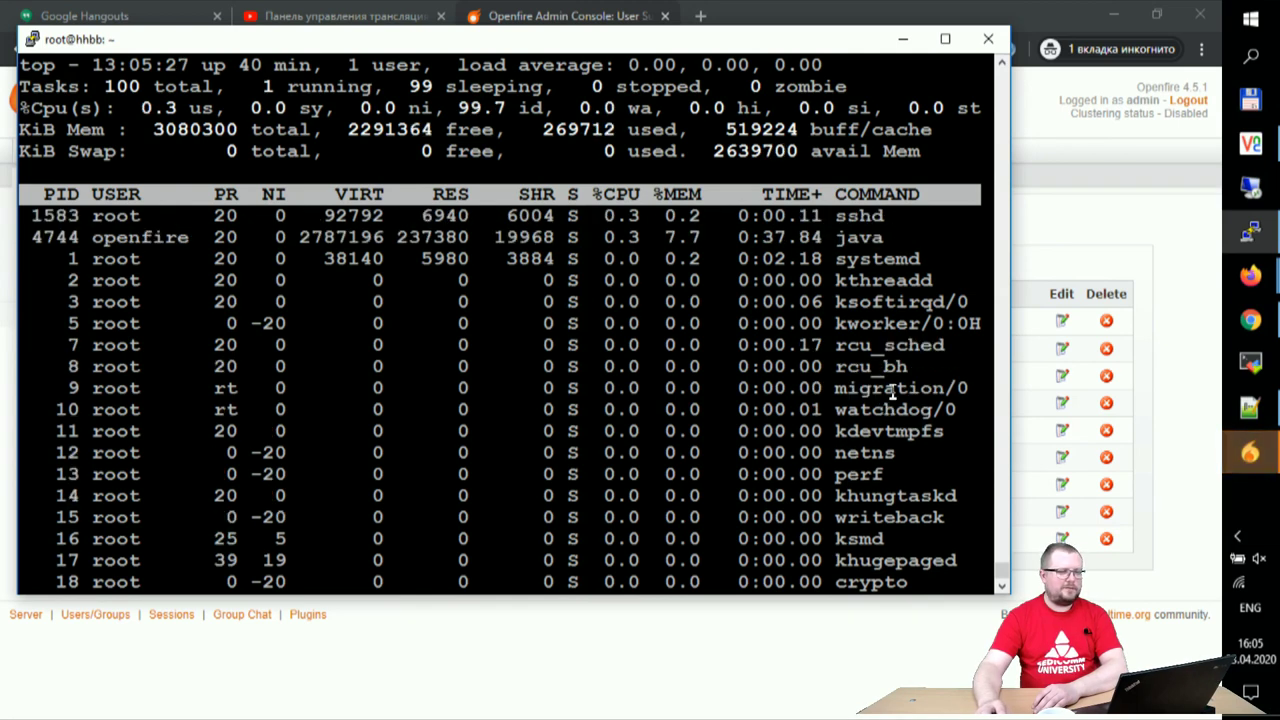
left_click(1250, 453)
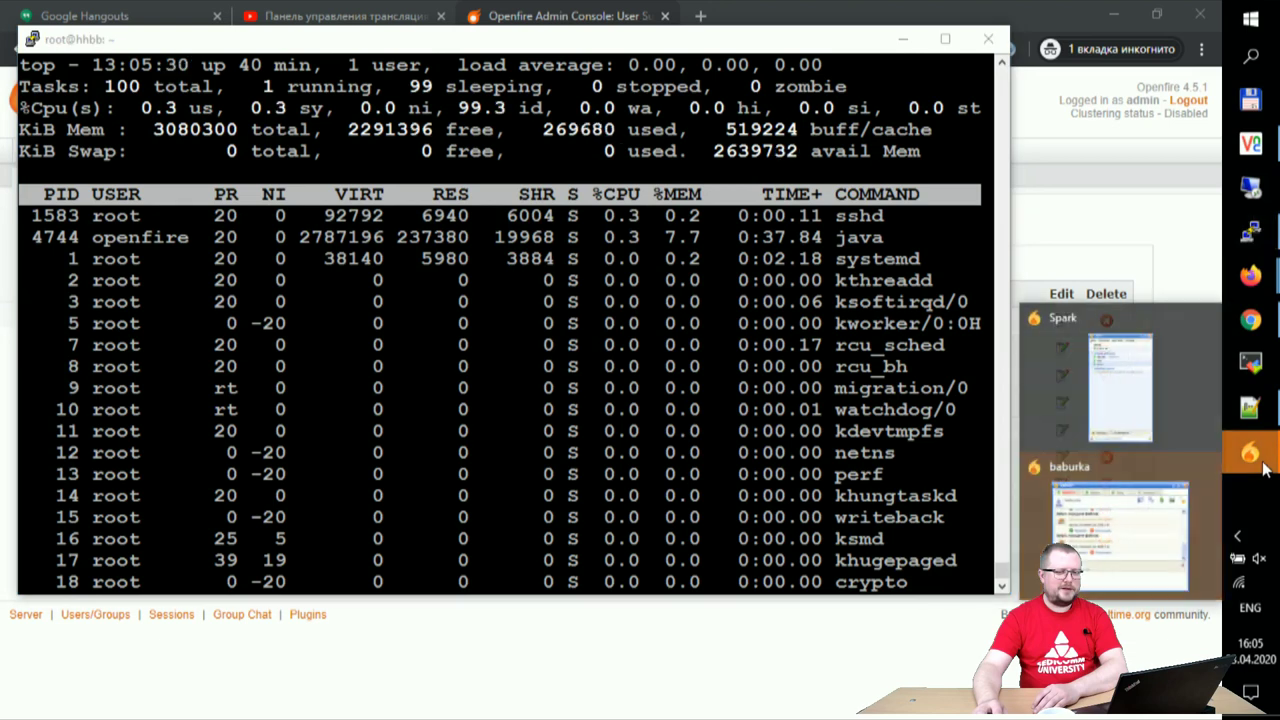
- Accept all three ubuntu-cinnamon.ico file requests from baburka, which then stall at 0% awaiting a channel
left_click(1172, 525)
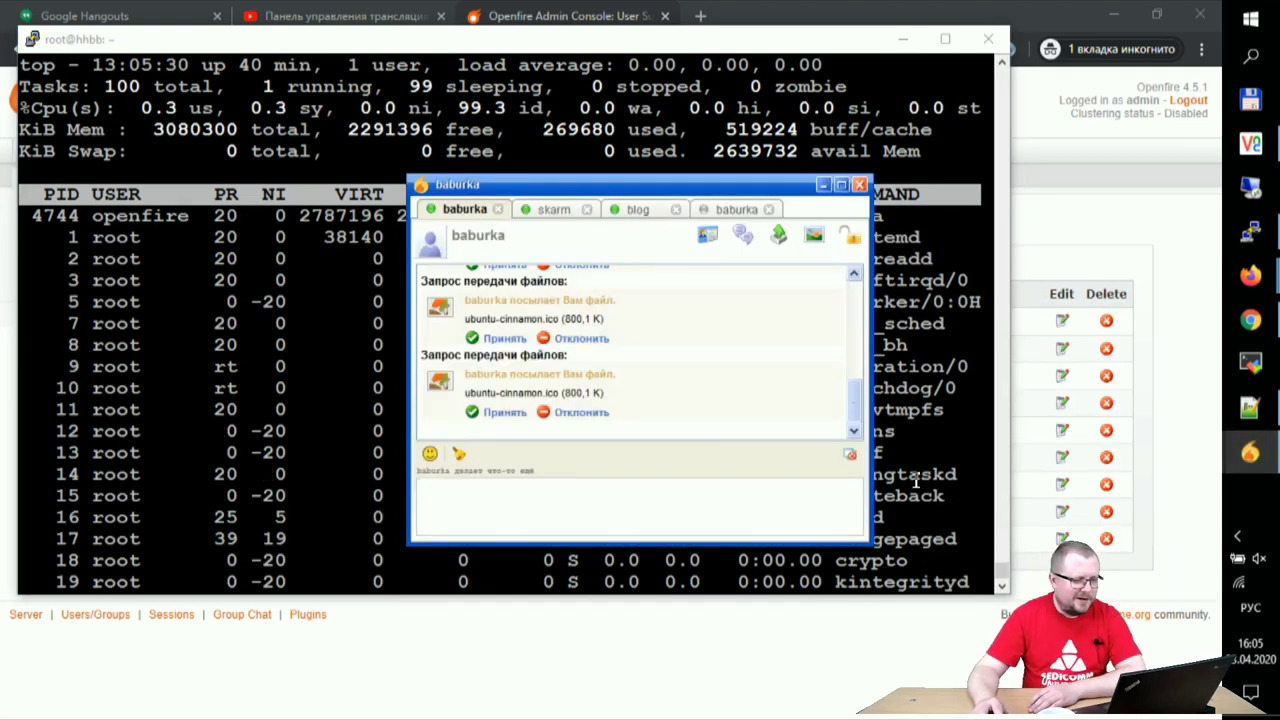
left_click(505, 413)
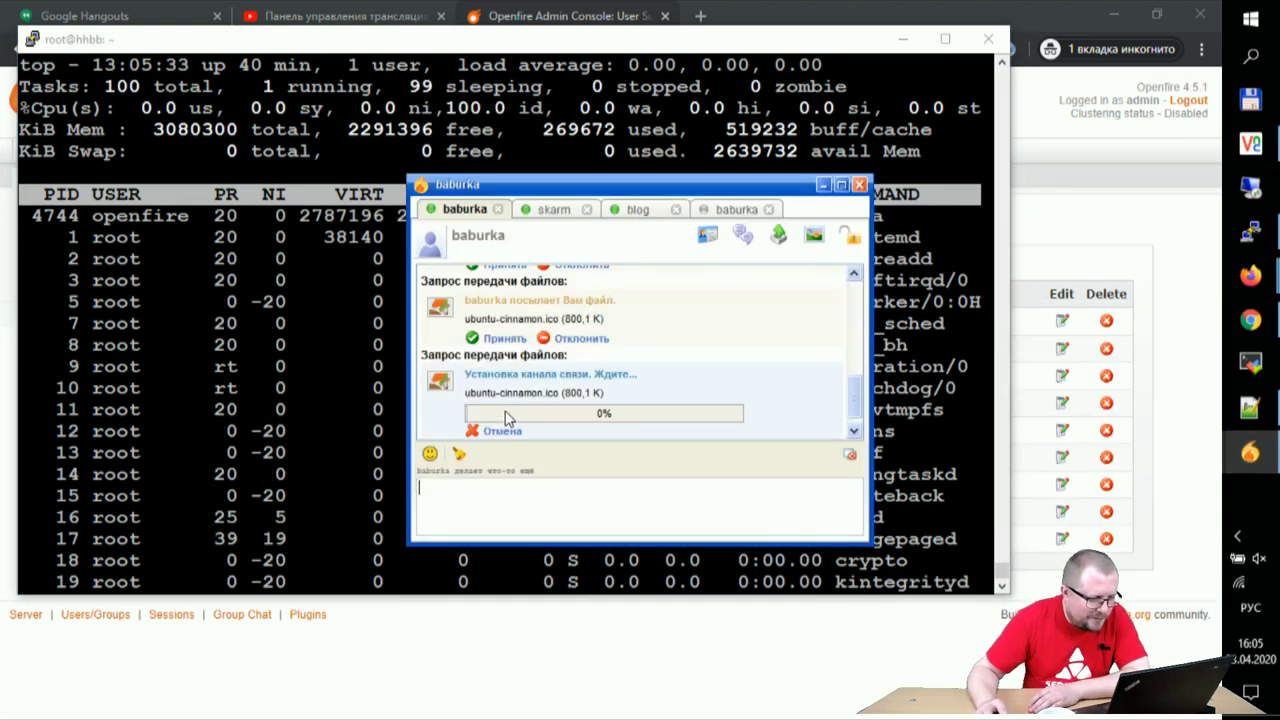
left_click(503, 339)
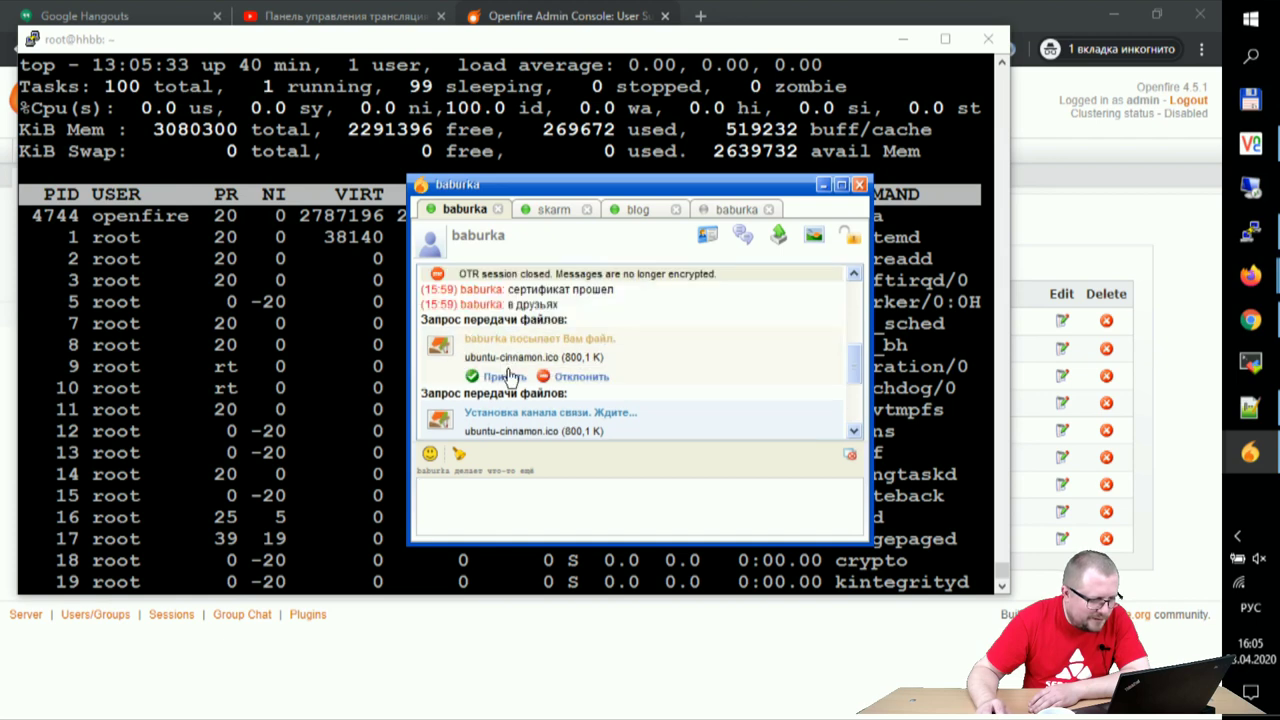
left_click(506, 378)
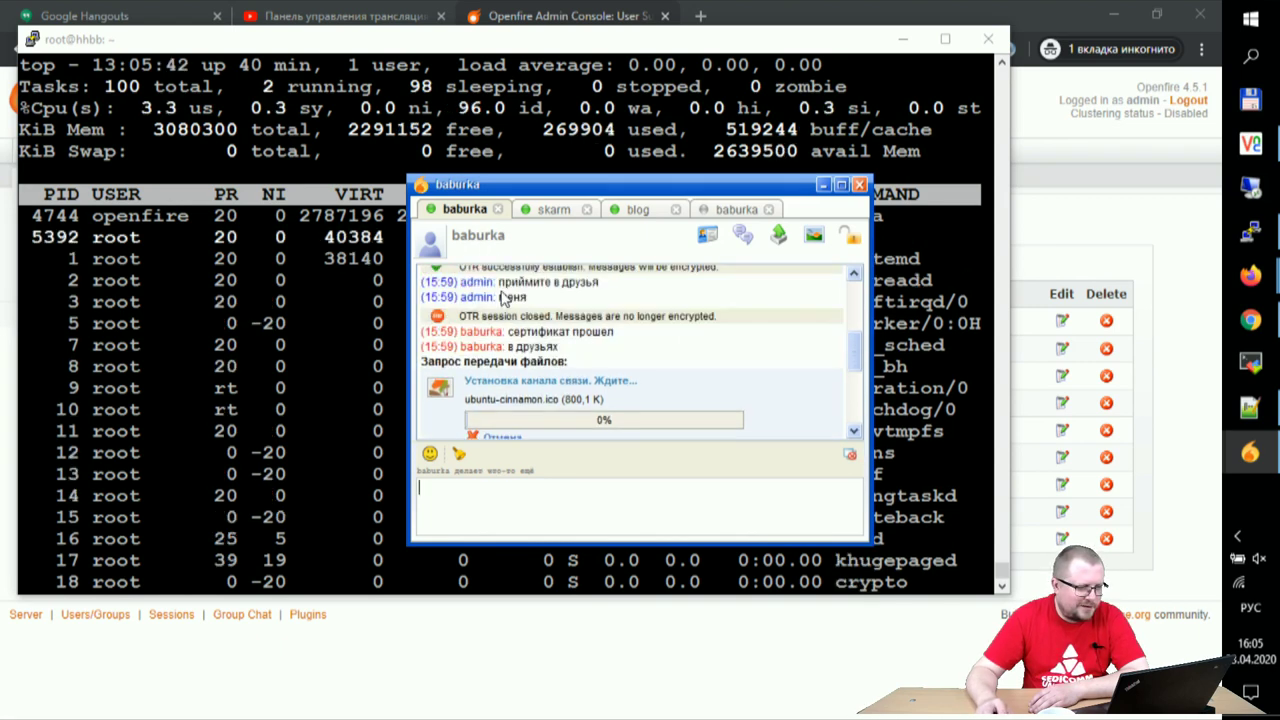
- Look through the skarm, blog and both baburka chats, then return to the Openfire admin console in Chrome
left_click(548, 209)
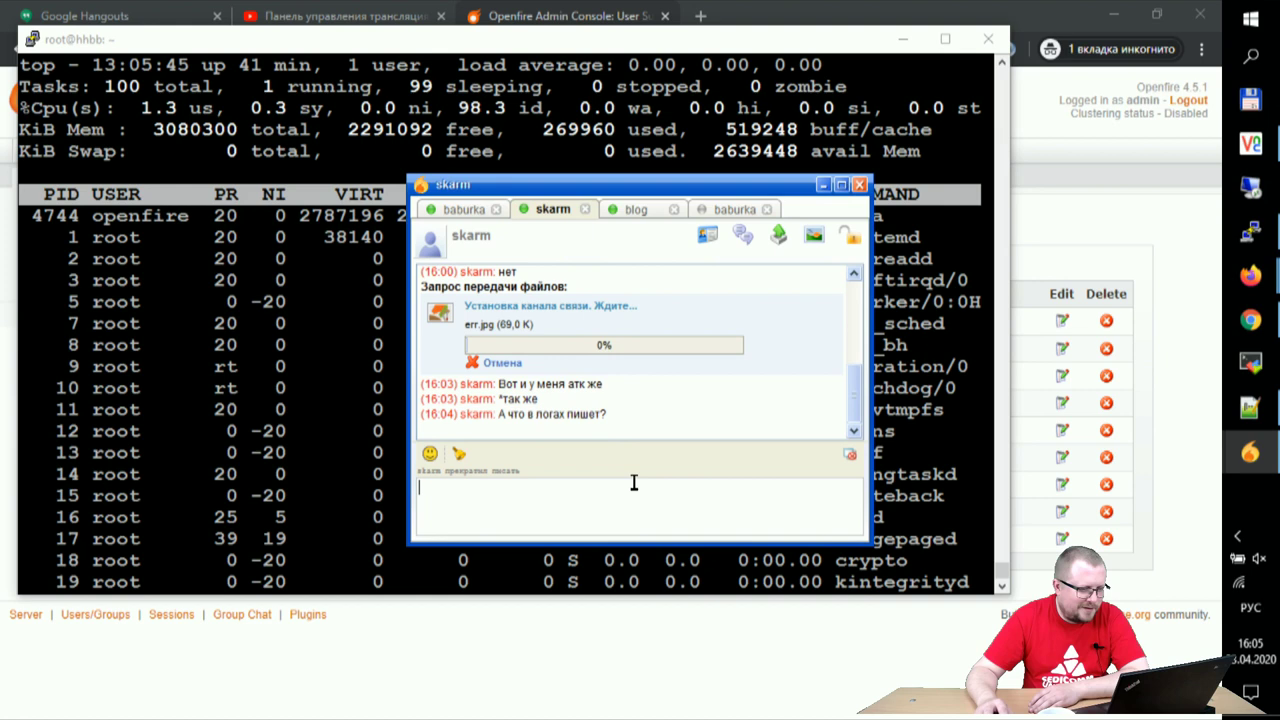
left_click(620, 210)
left_click(716, 208)
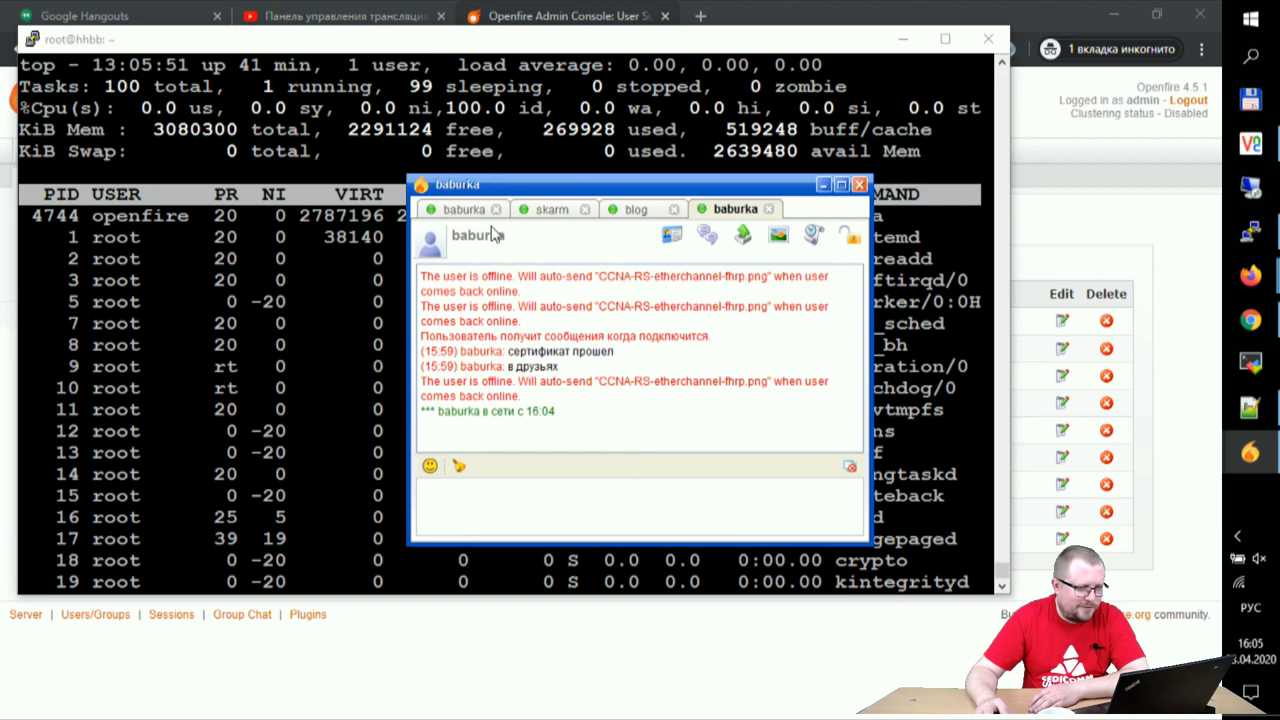
left_click(462, 209)
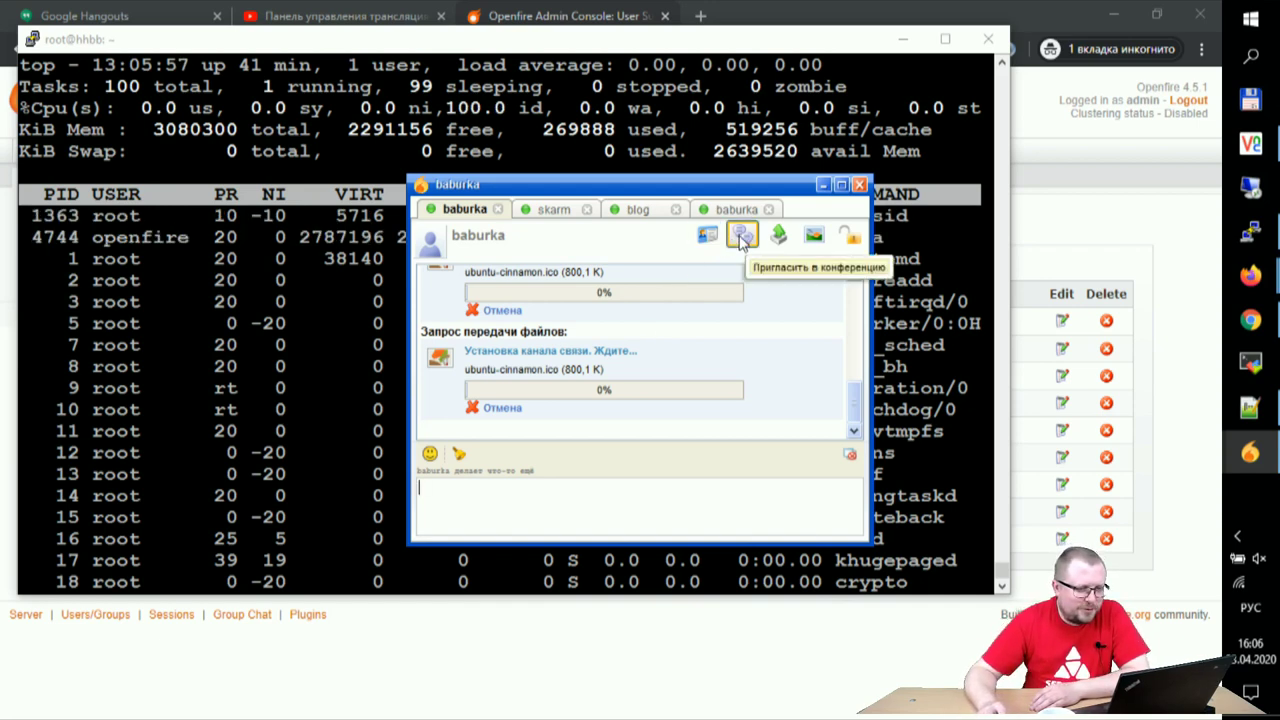
left_click(880, 9)
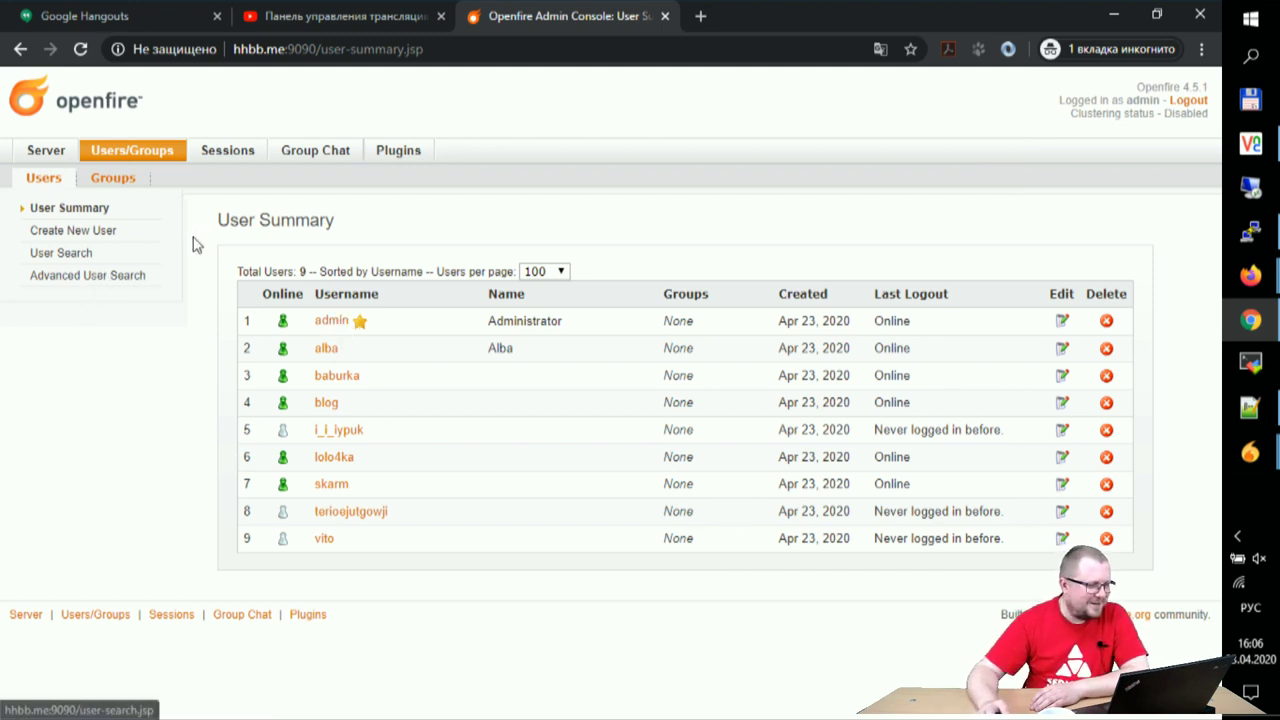
- Open Client Sessions showing 7 online users, bring baburka's Spark chat forward, then expand hidden tray icons
left_click(214, 150)
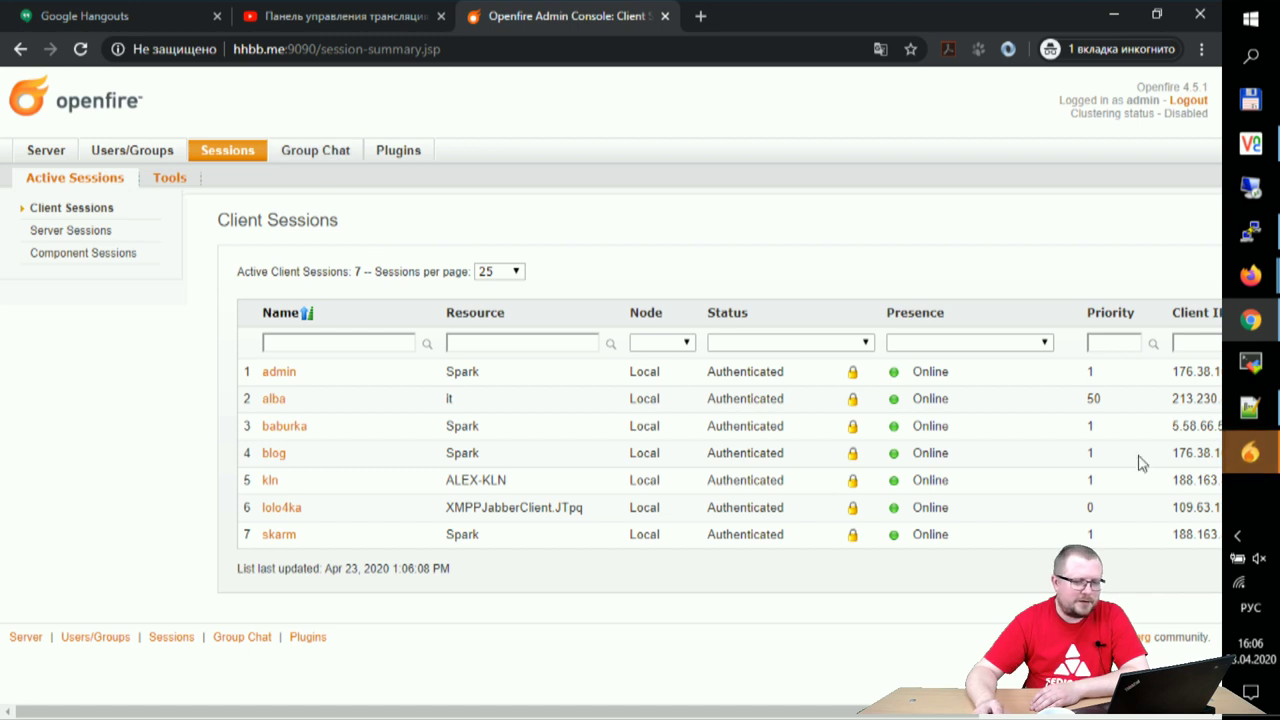
mouse_move(1250, 452)
left_click(1160, 540)
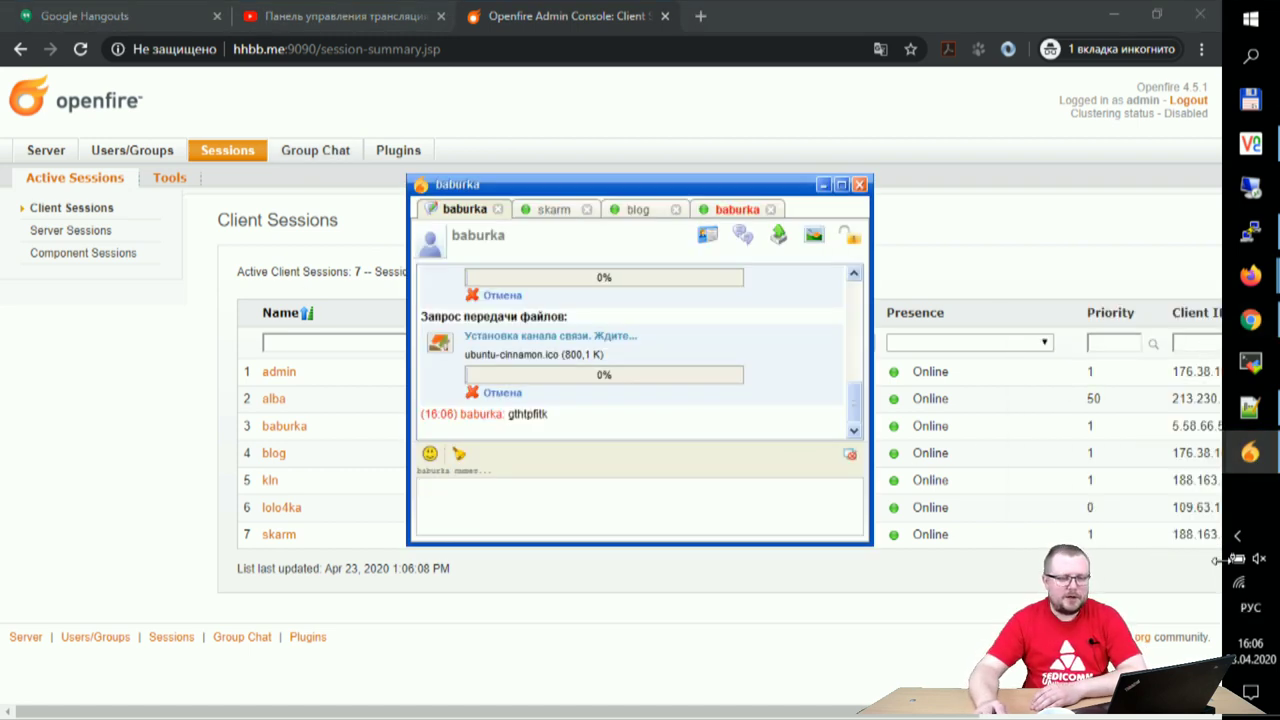
left_click(1239, 537)
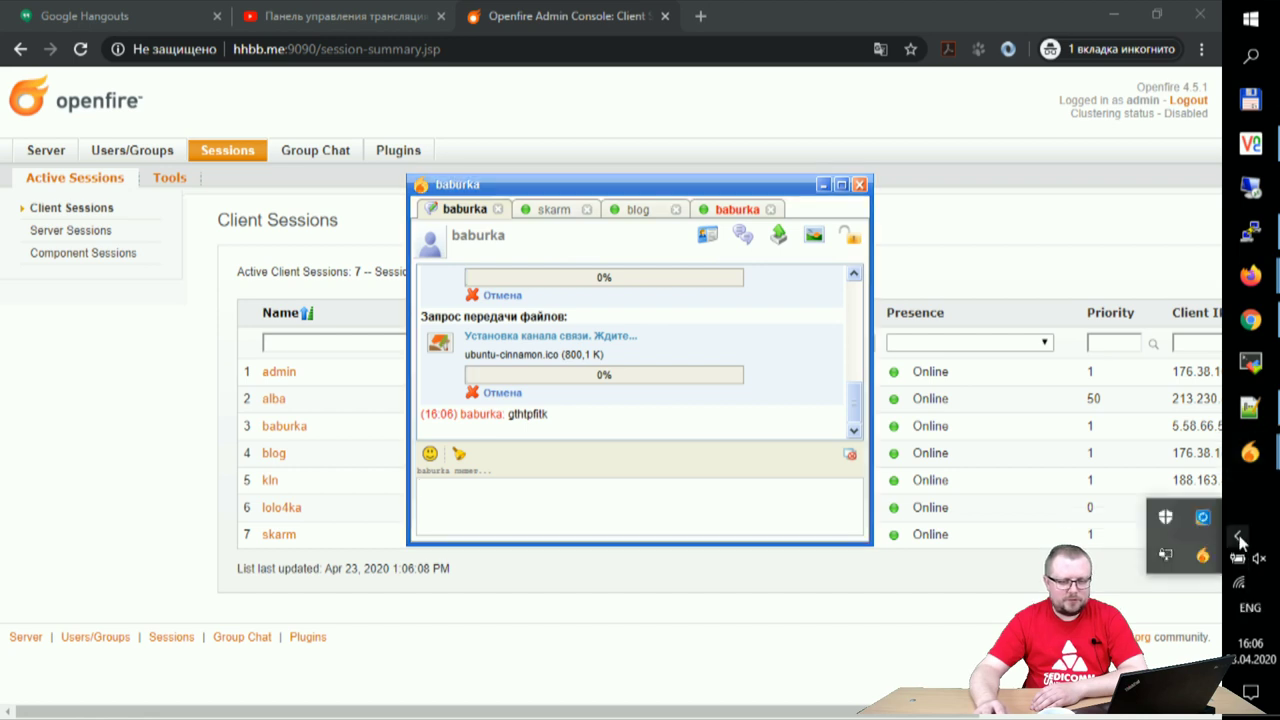
right_click(1165, 517)
left_click(1163, 532)
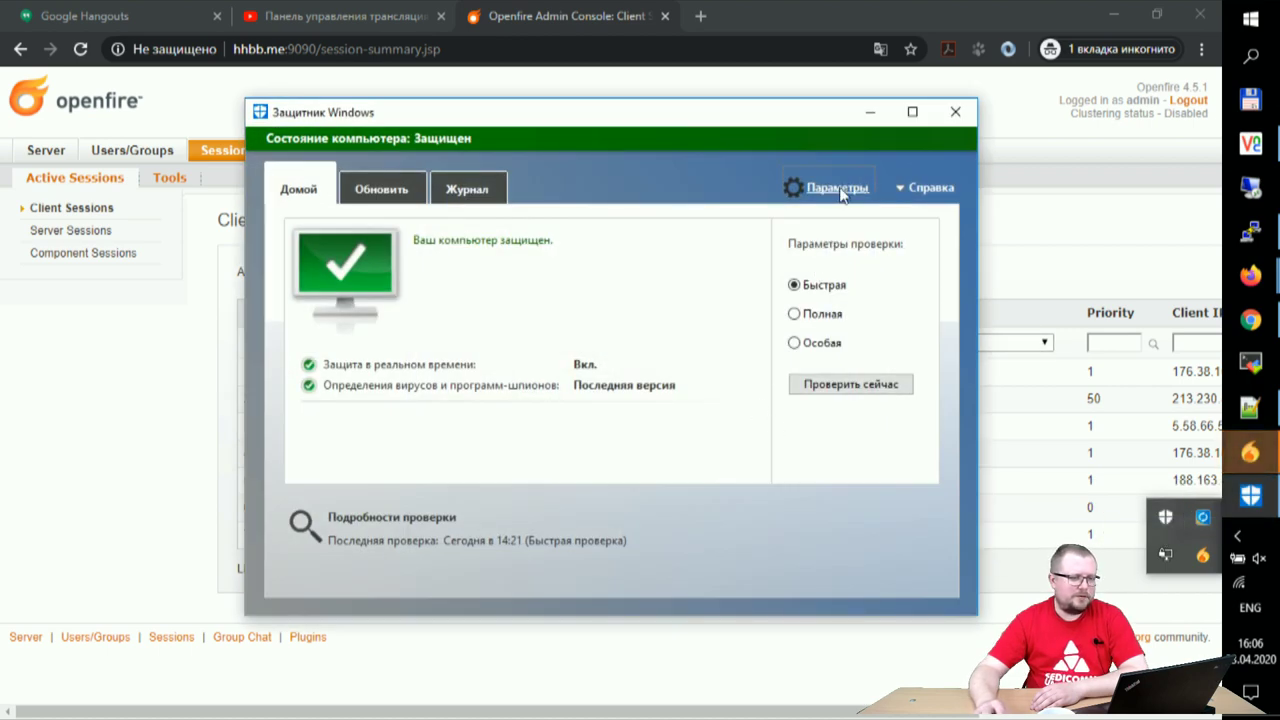
left_click(837, 188)
scroll(613, 438, "down", 5)
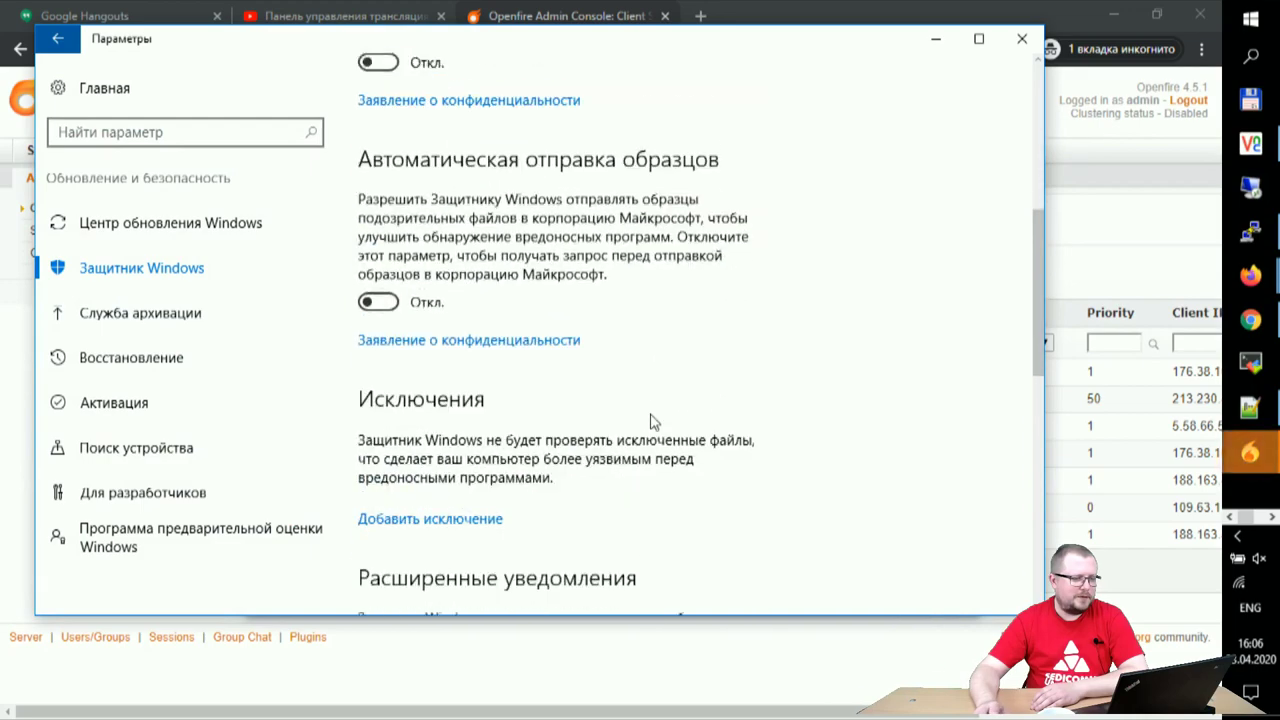
scroll(636, 425, "down", 8)
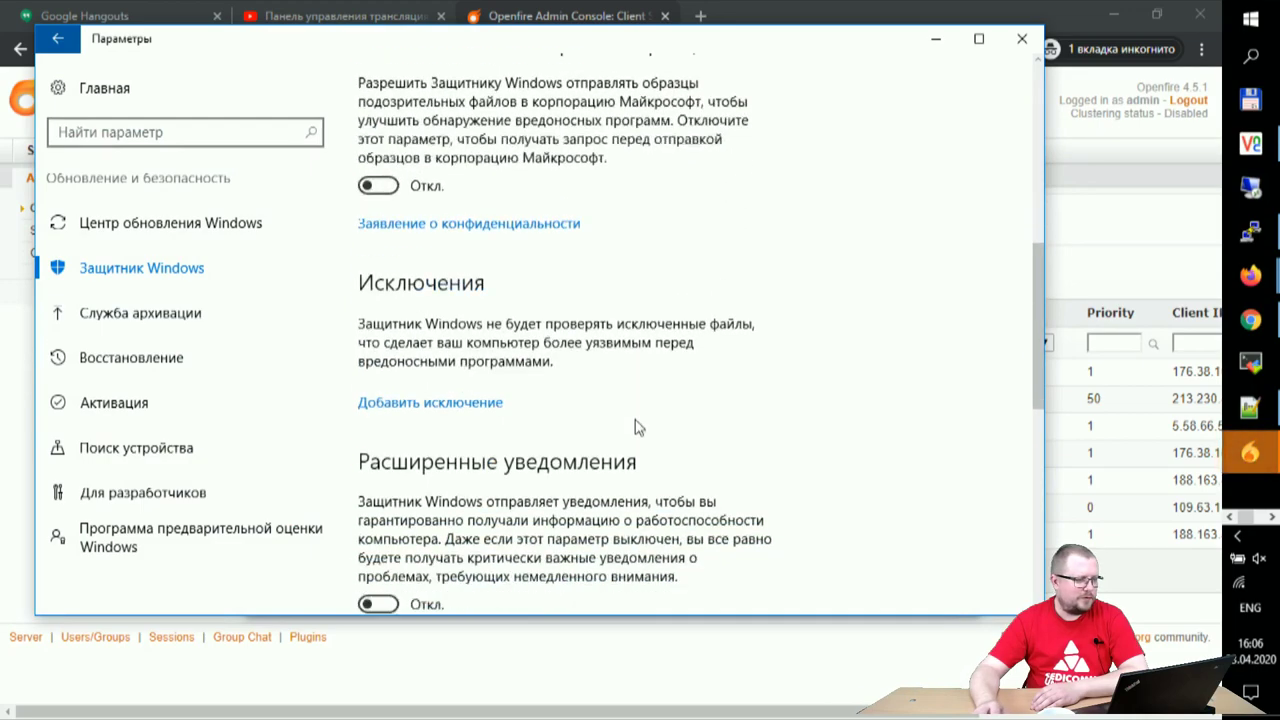
scroll(688, 497, "up", 12)
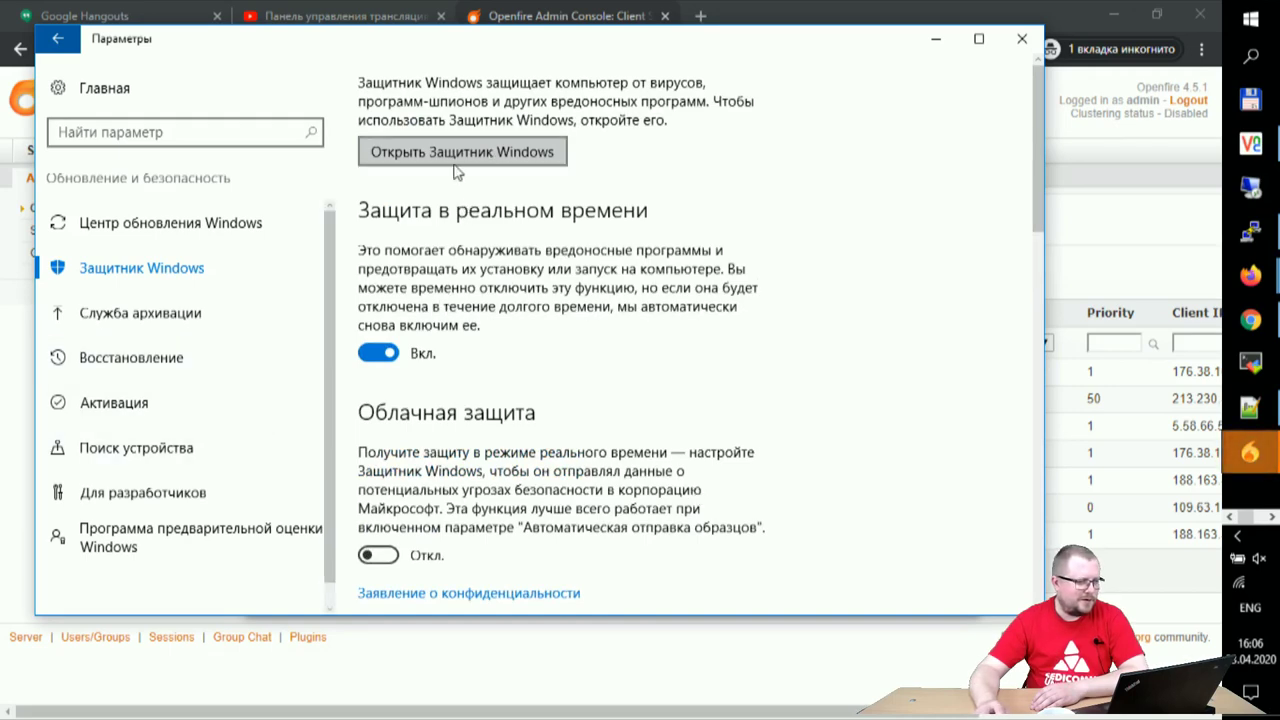
left_click(1022, 38)
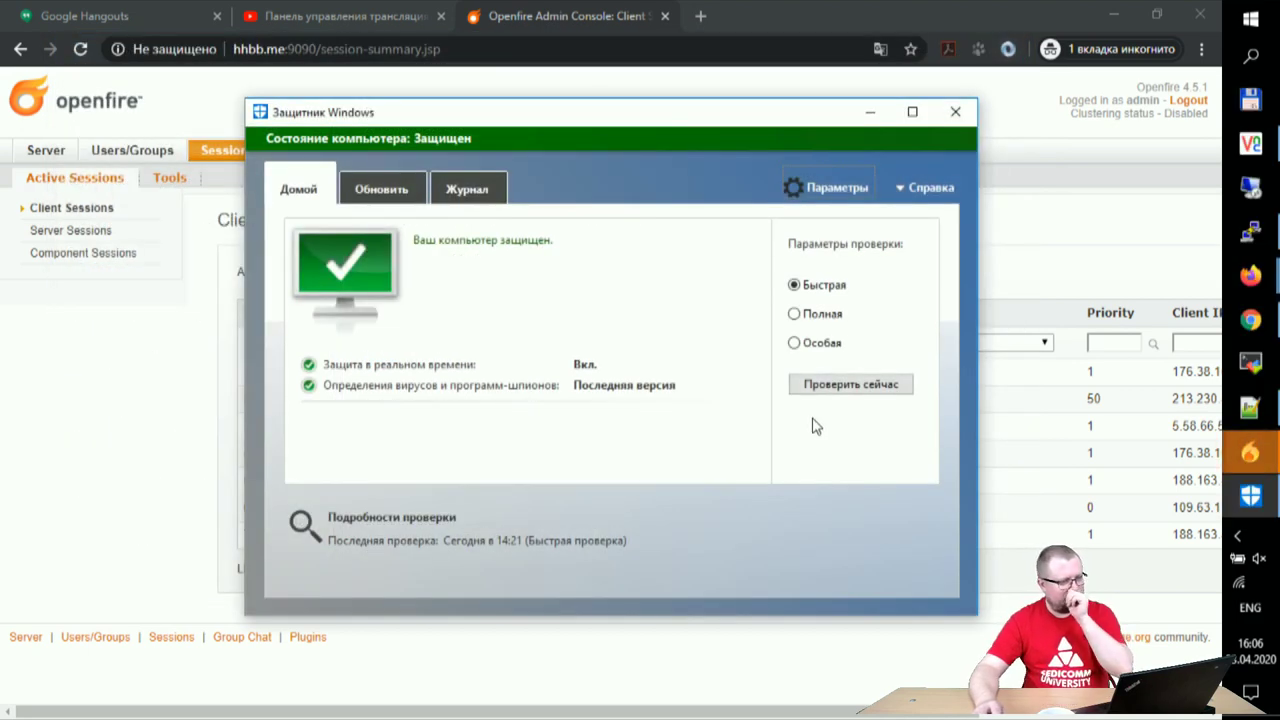
left_click(956, 112)
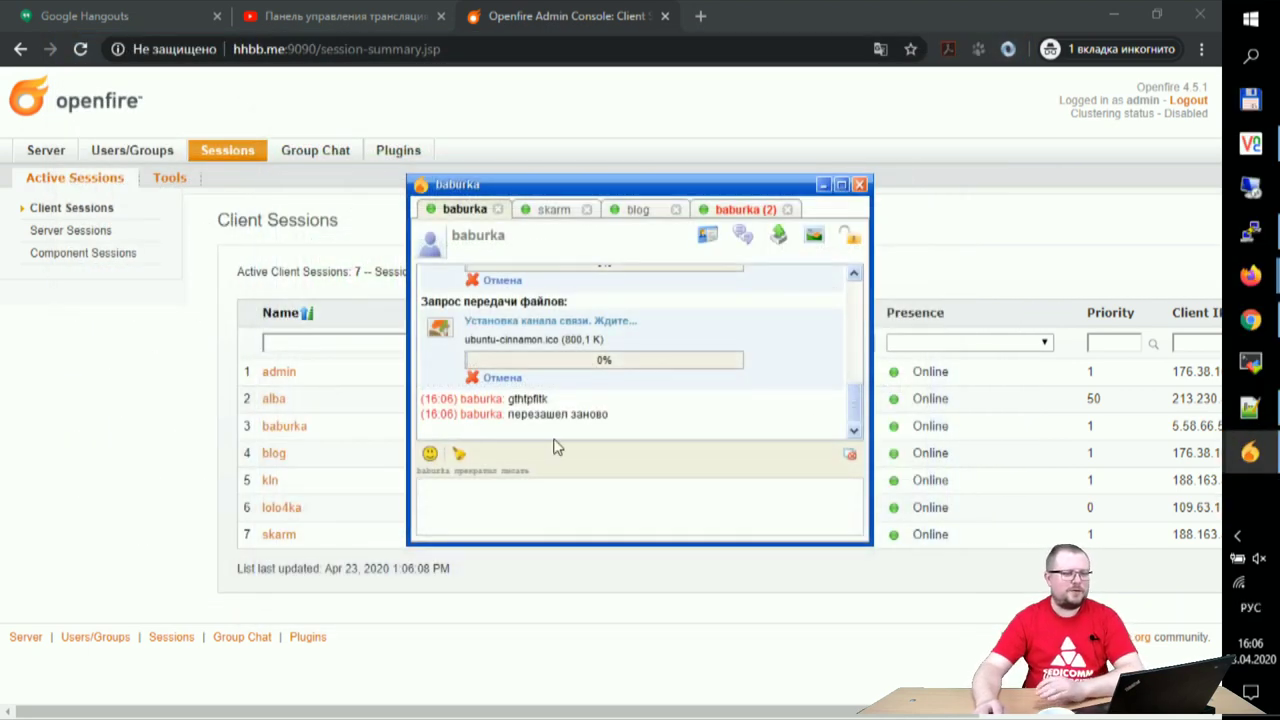
- Read the new messages in the baburka (2) tab, then close the first baburka conversation
left_click(735, 209)
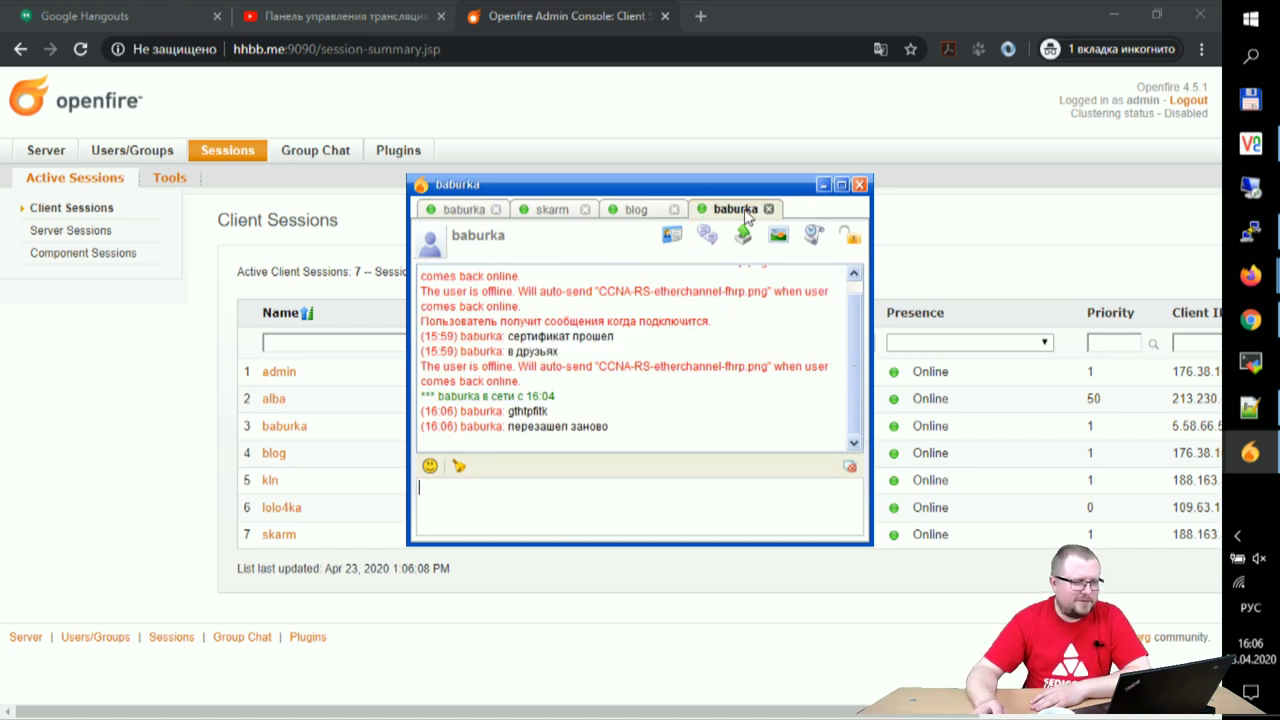
left_click(465, 211)
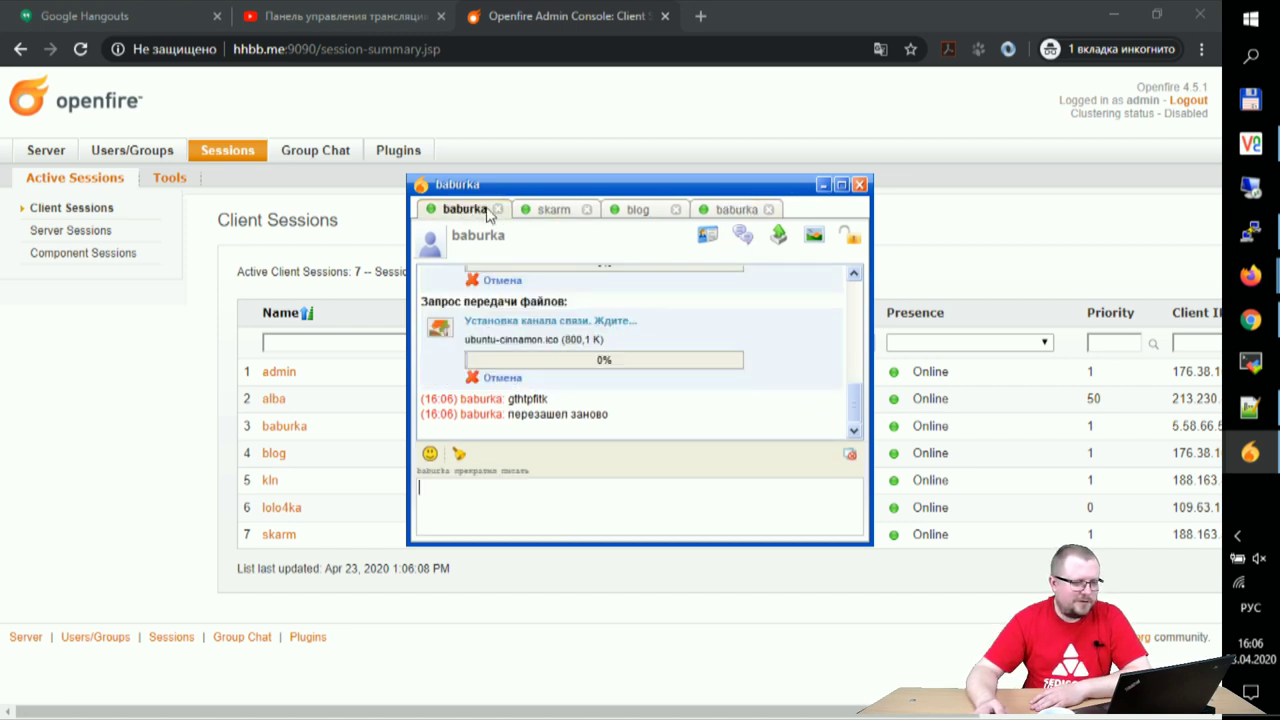
left_click(496, 210)
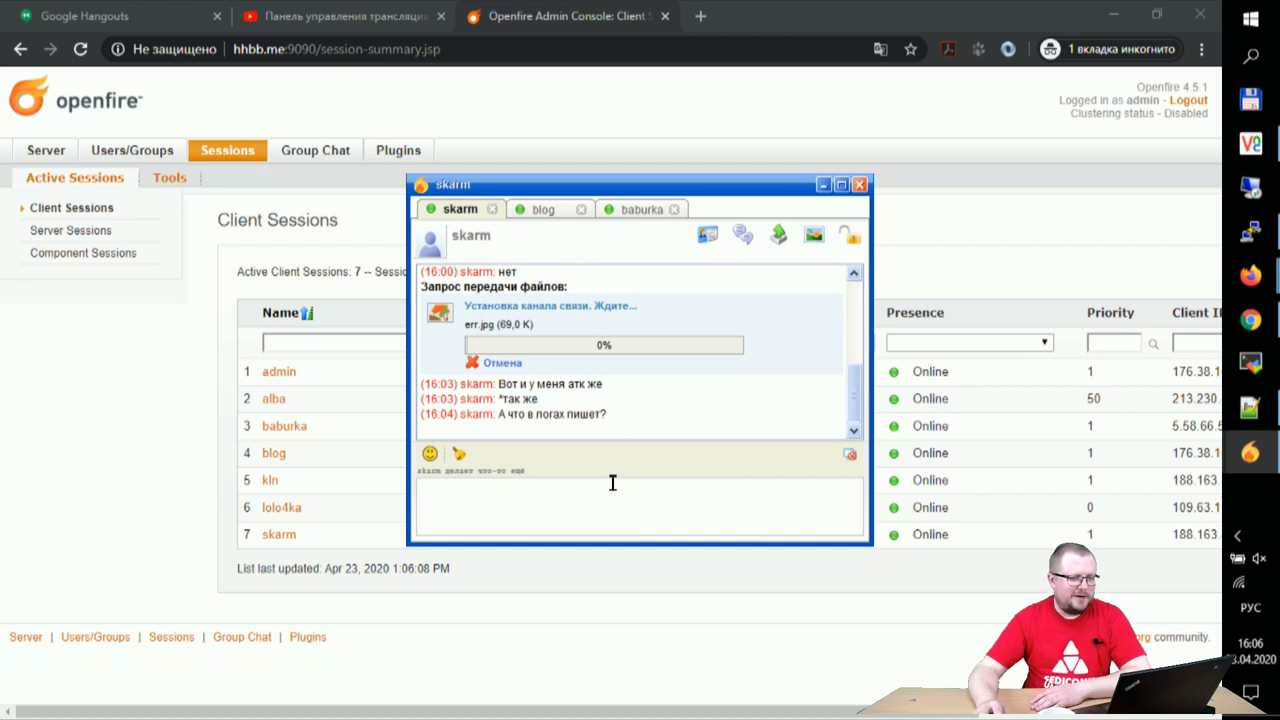
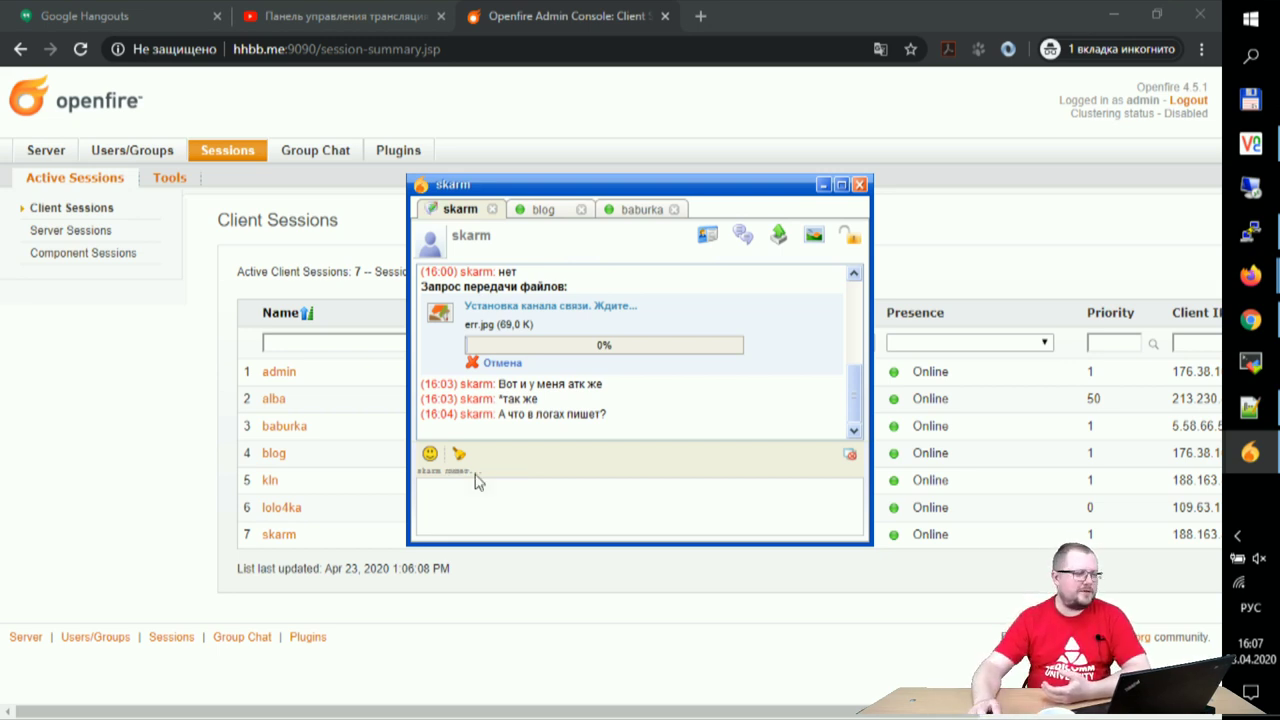
- Open the server's Logs page and scroll through the All log
left_click(40, 150)
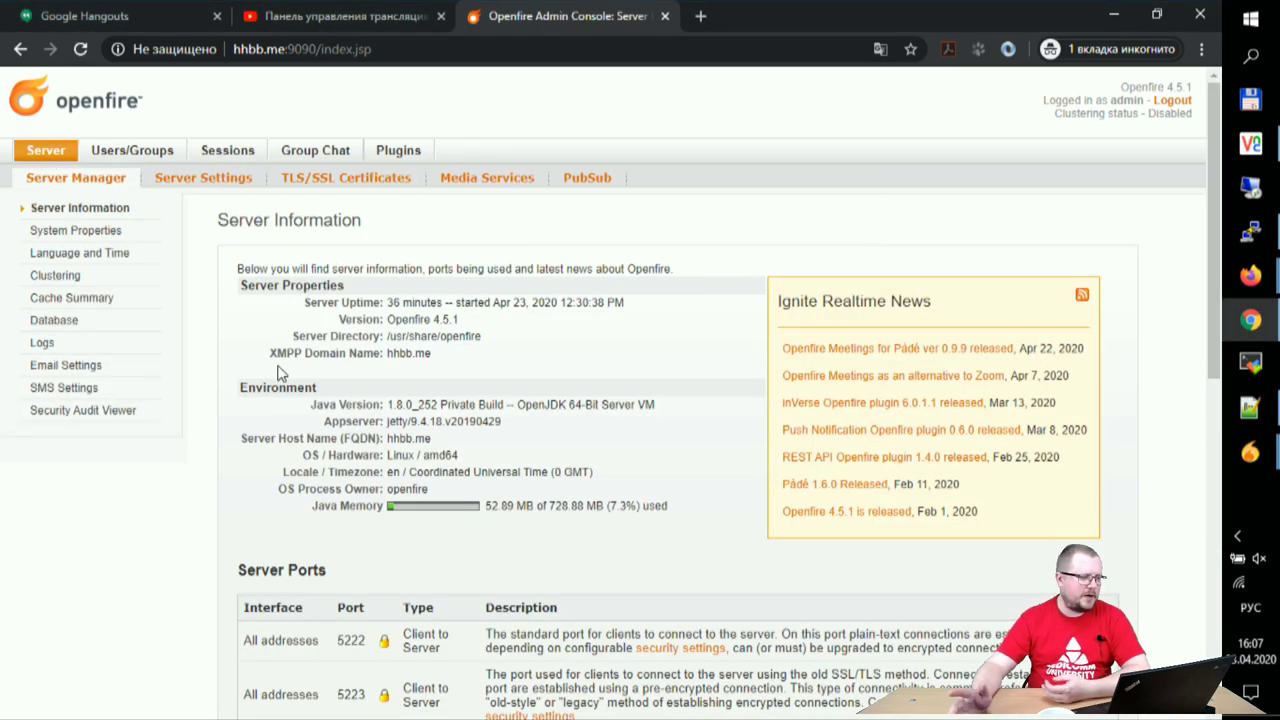
left_click(42, 342)
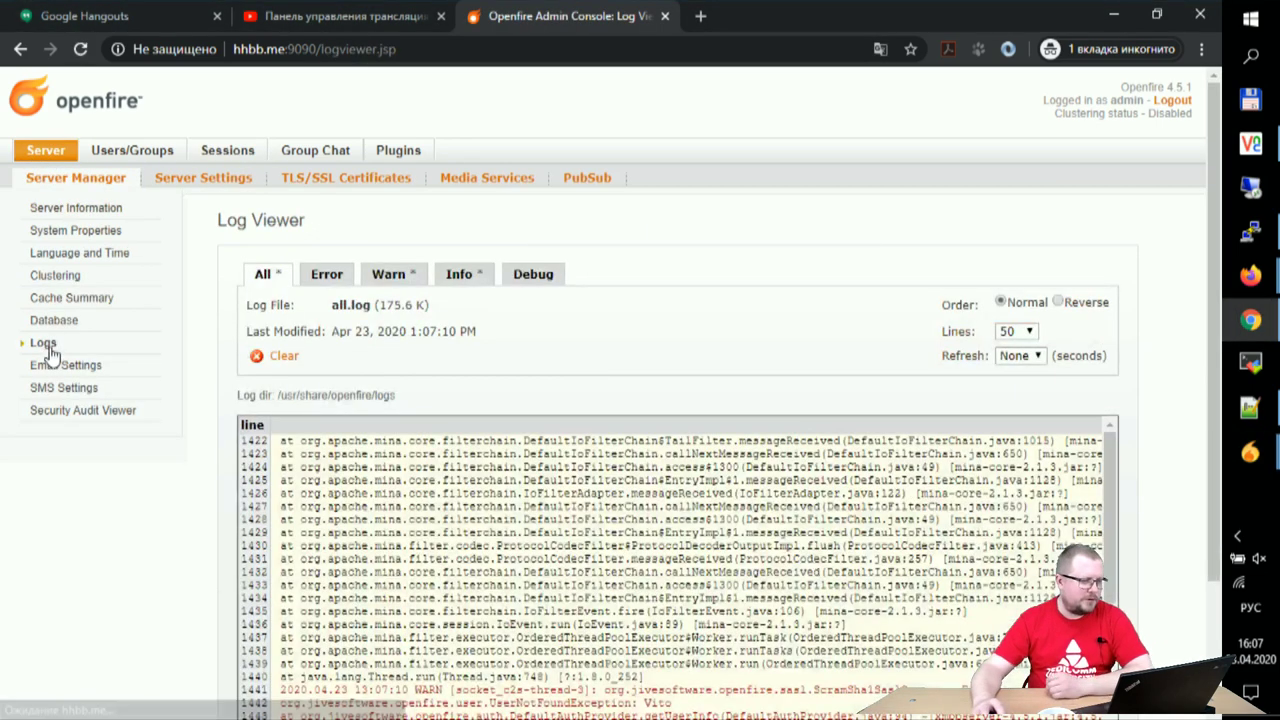
scroll(584, 372, "down", 2)
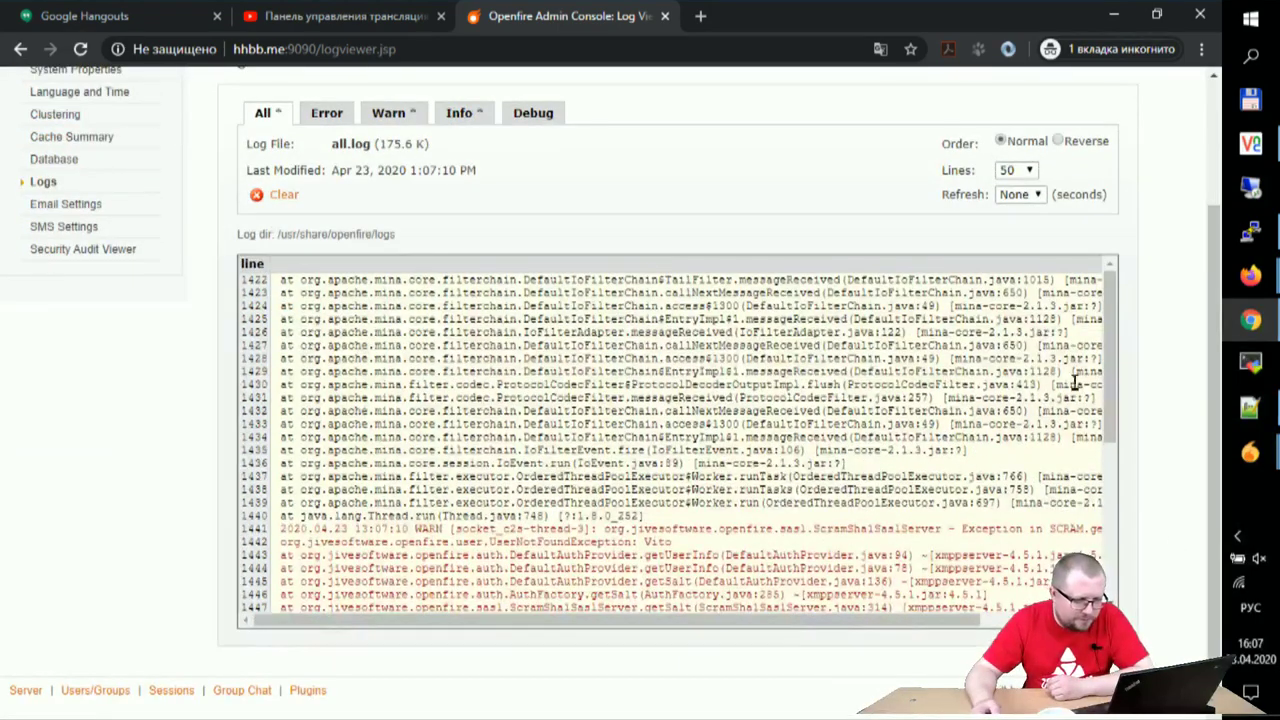
scroll(1106, 370, "down", 3)
left_click_drag(905, 620, 722, 630)
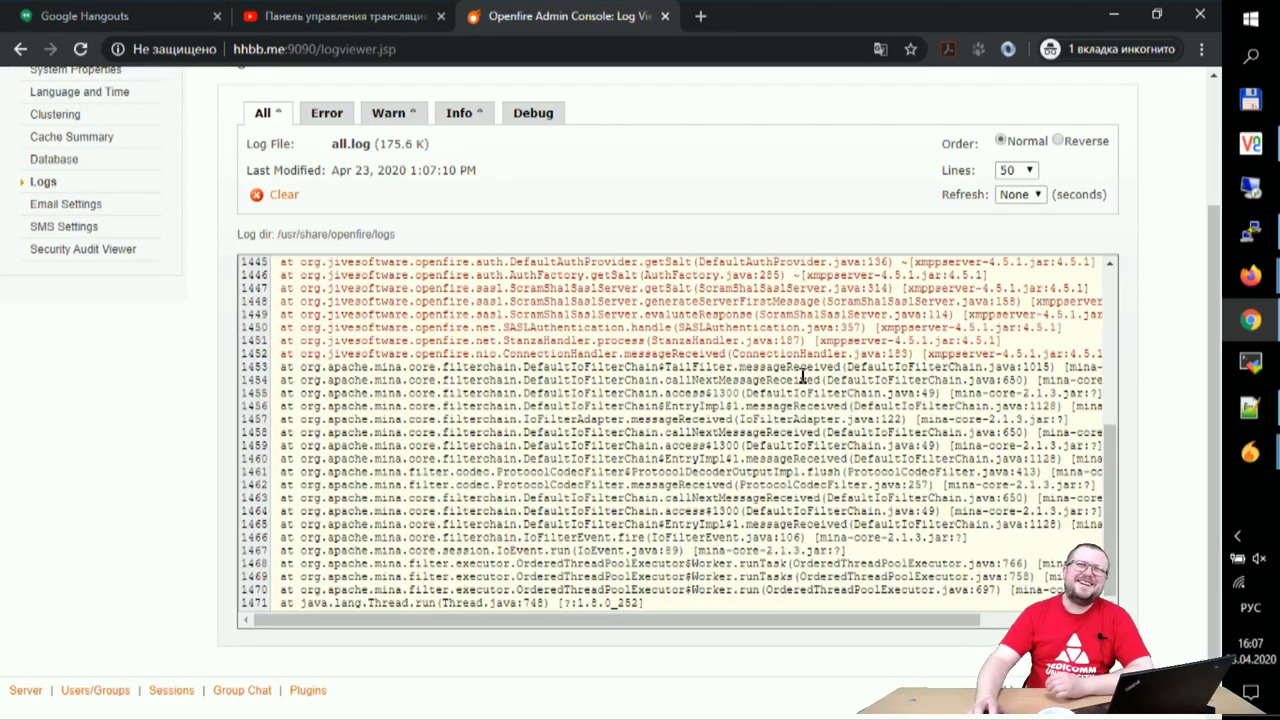
scroll(805, 376, "up", 1)
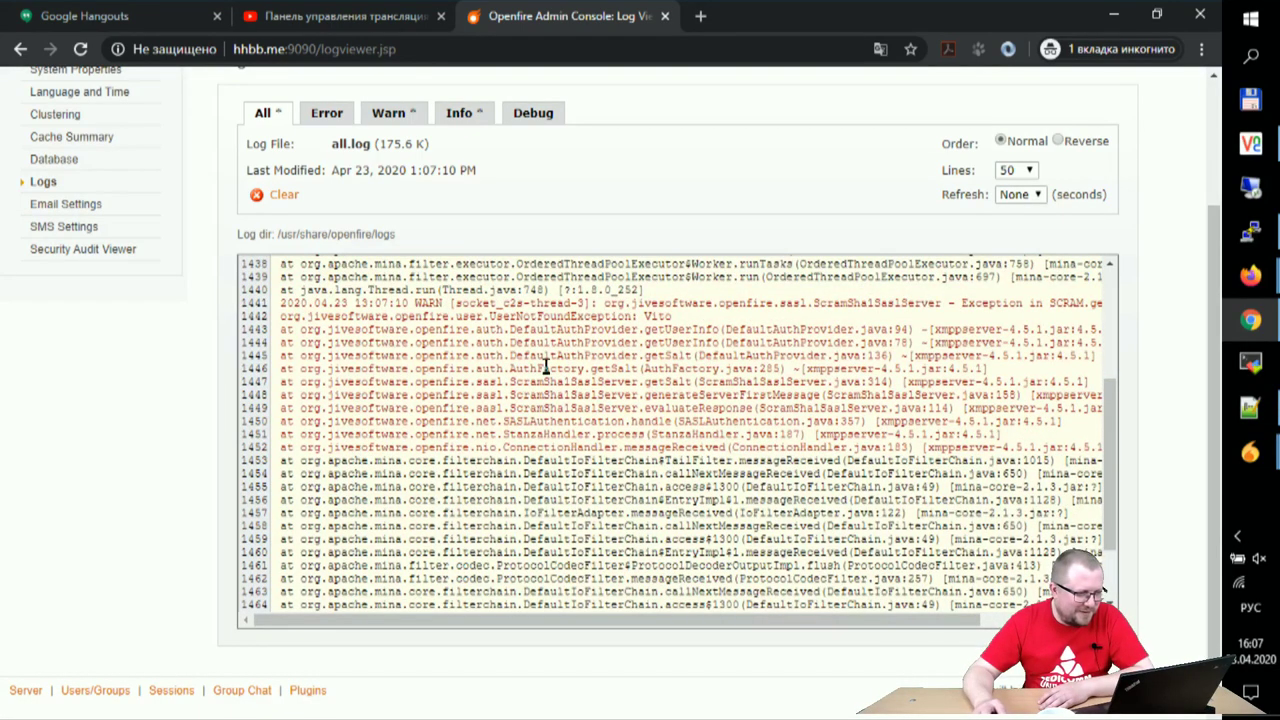
scroll(466, 349, "up", 2)
- Review the Error, Warn and Info logs, then bring up the installed Plugins list
left_click(320, 117)
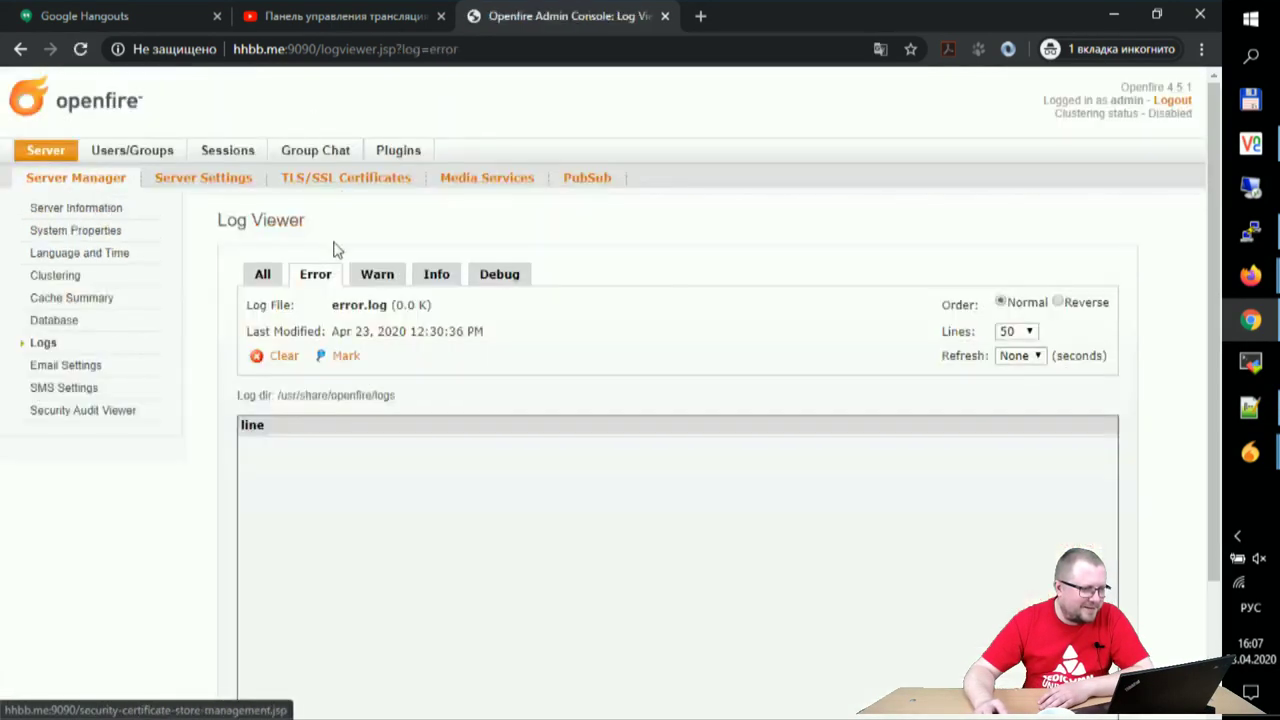
scroll(257, 517, "down", 2)
left_click(382, 116)
scroll(65, 518, "down", 2)
scroll(323, 500, "down", 3)
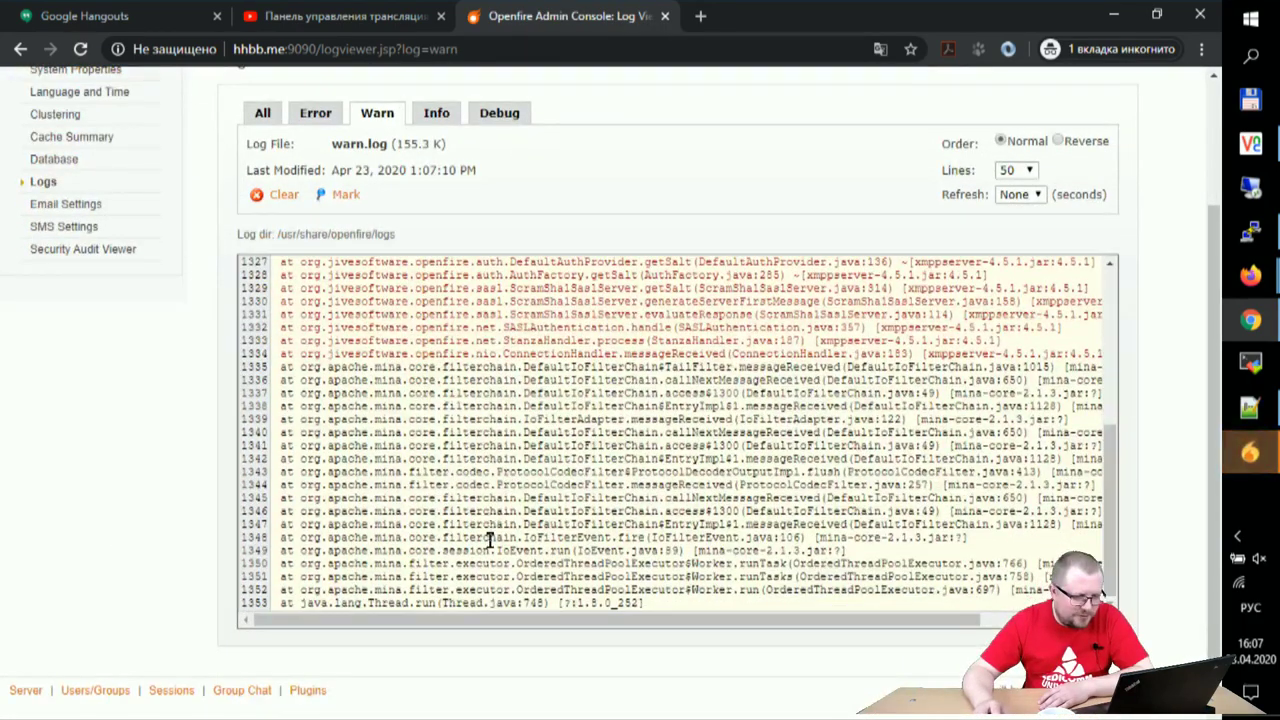
scroll(490, 535, "up", 3)
left_click(440, 116)
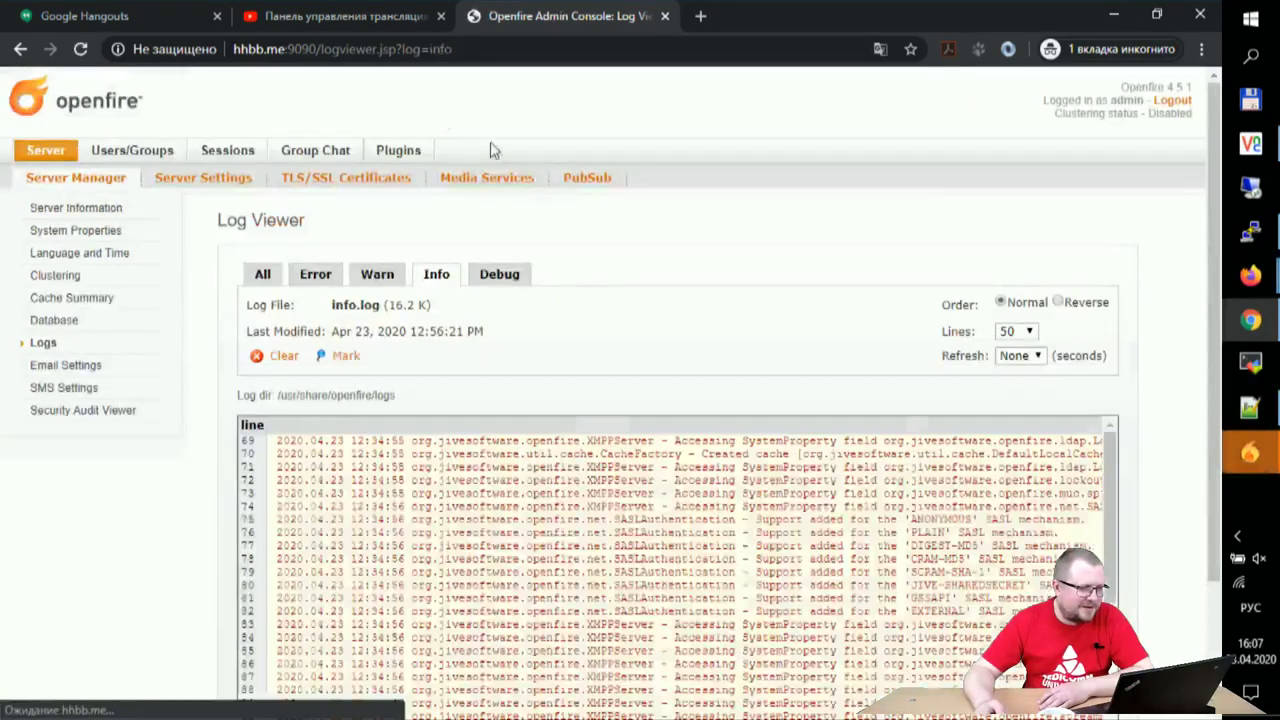
scroll(312, 367, "down", 2)
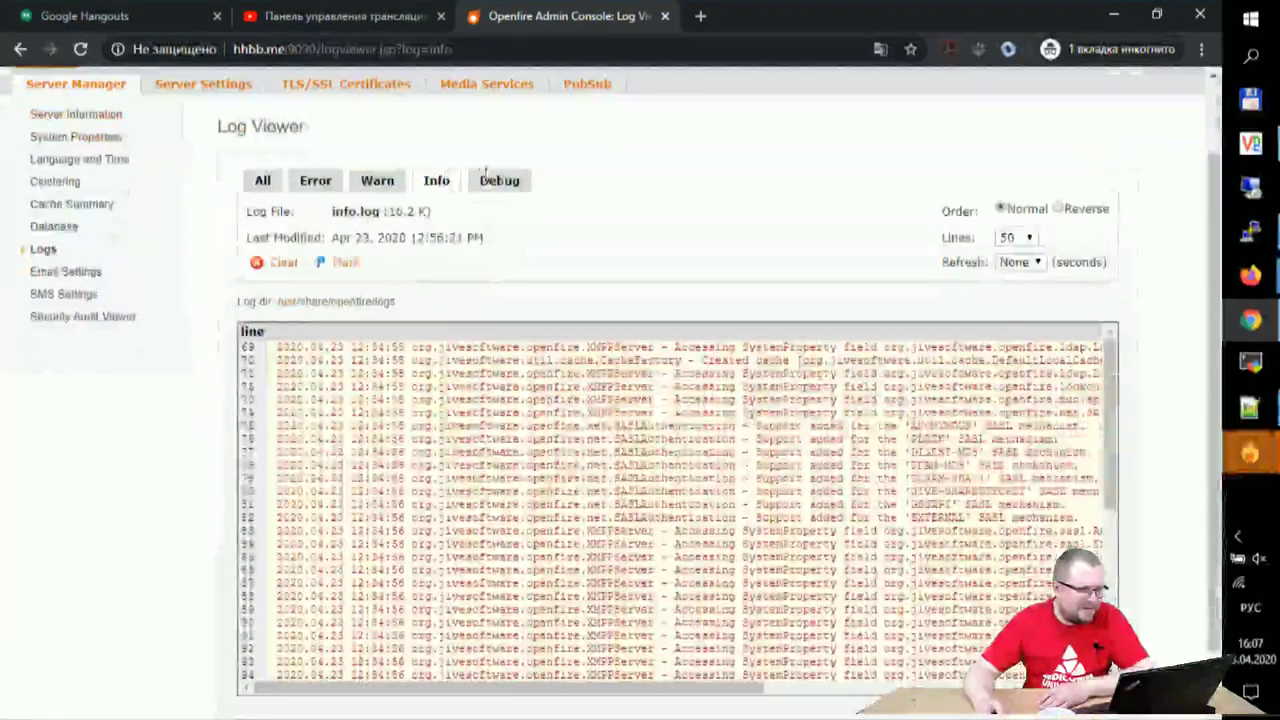
left_click(262, 186)
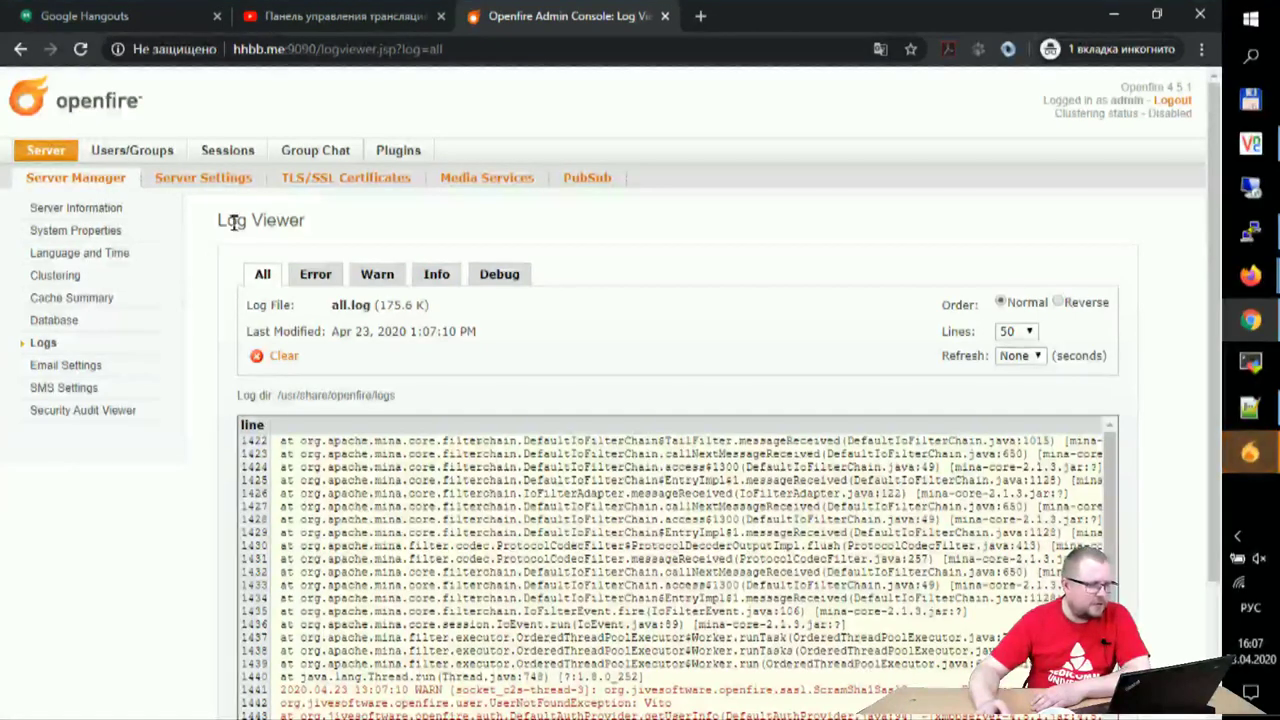
left_click(406, 151)
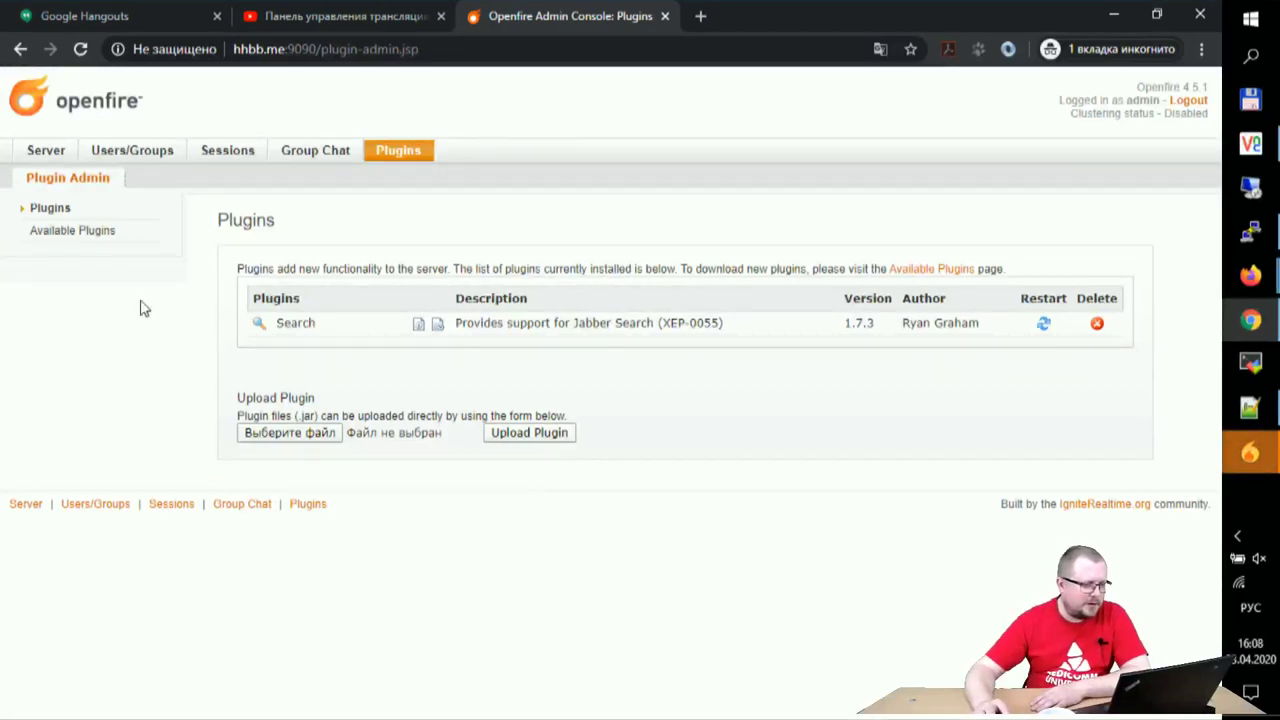
- Open Available Plugins and scroll down through the catalogue
left_click(76, 232)
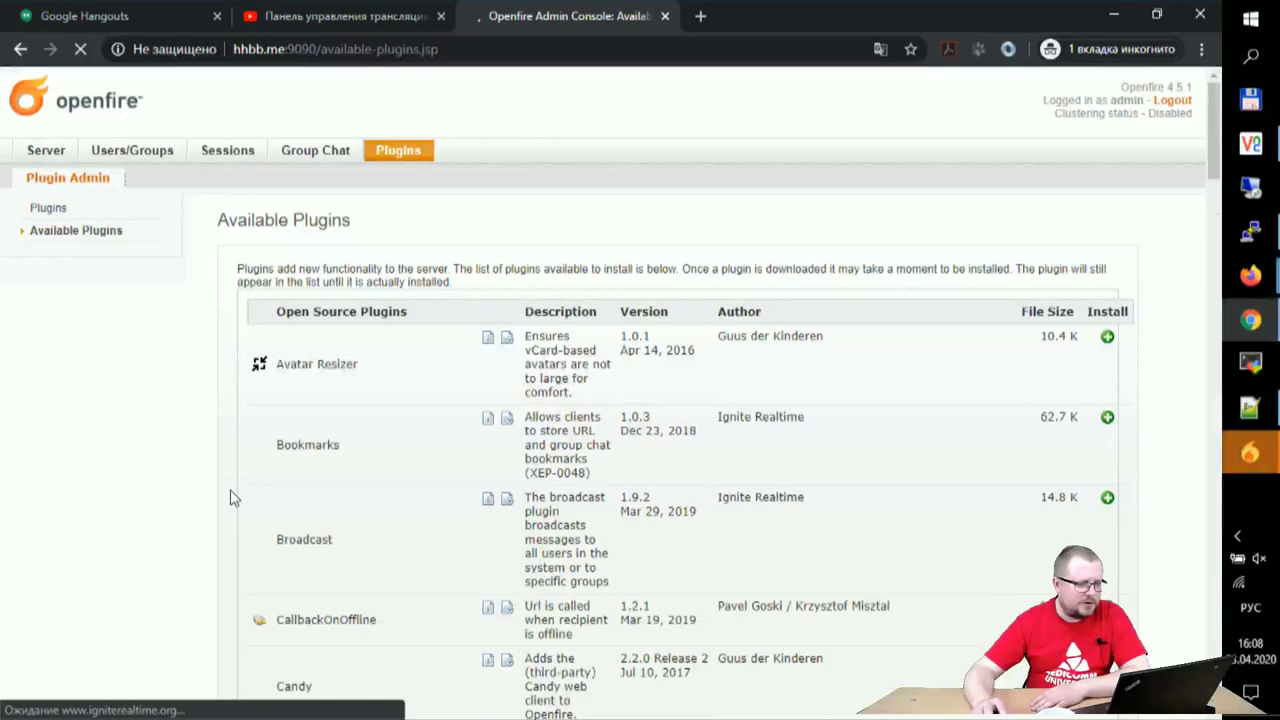
scroll(143, 466, "down", 3)
scroll(143, 470, "down", 5)
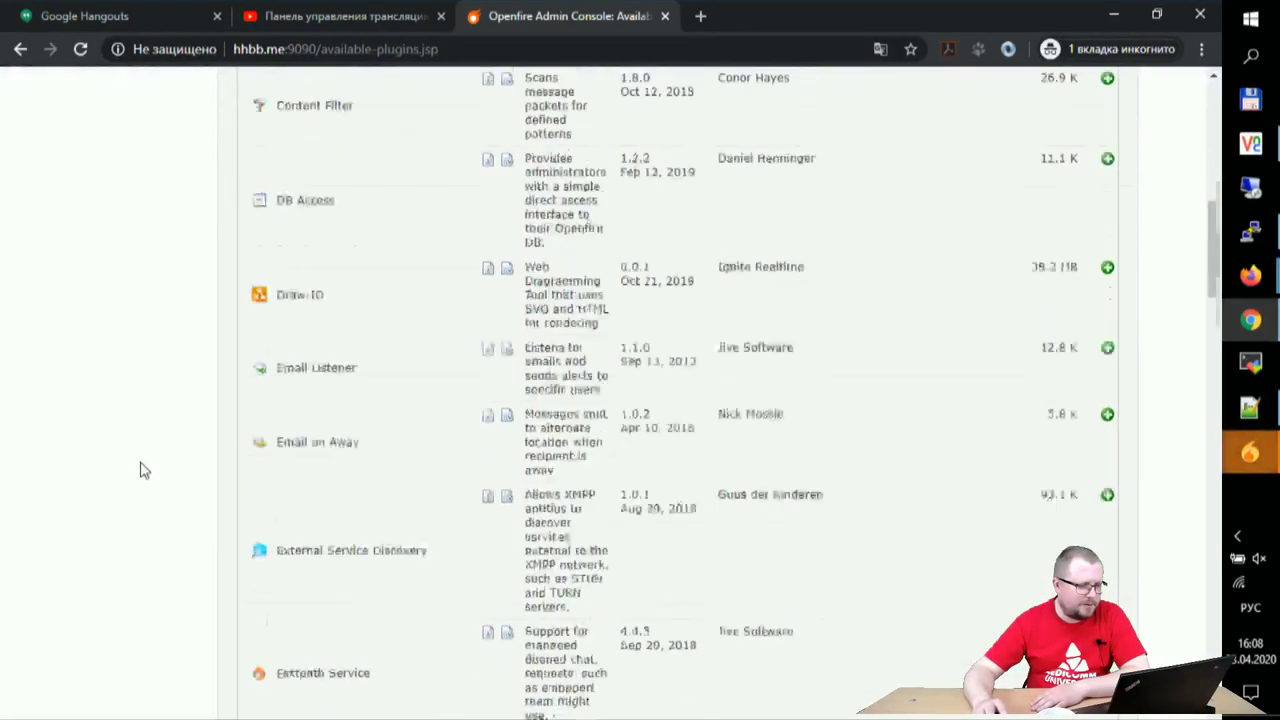
scroll(143, 470, "down", 2)
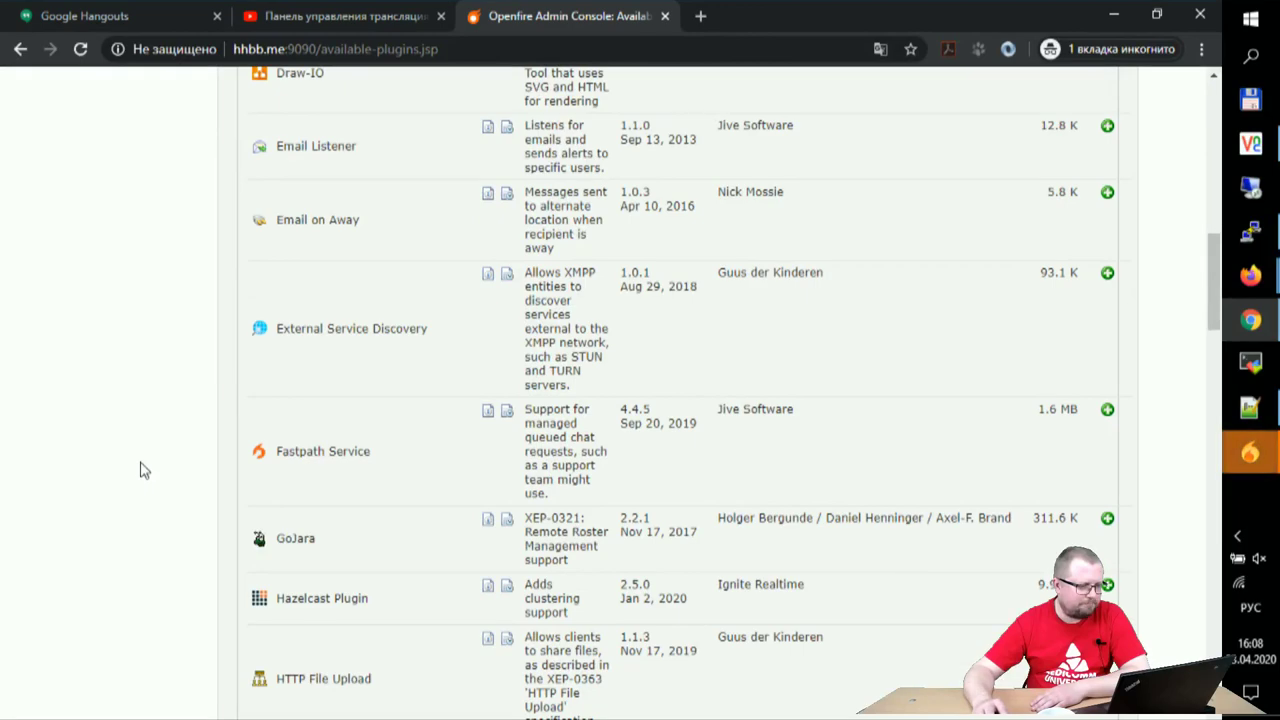
scroll(143, 470, "down", 2)
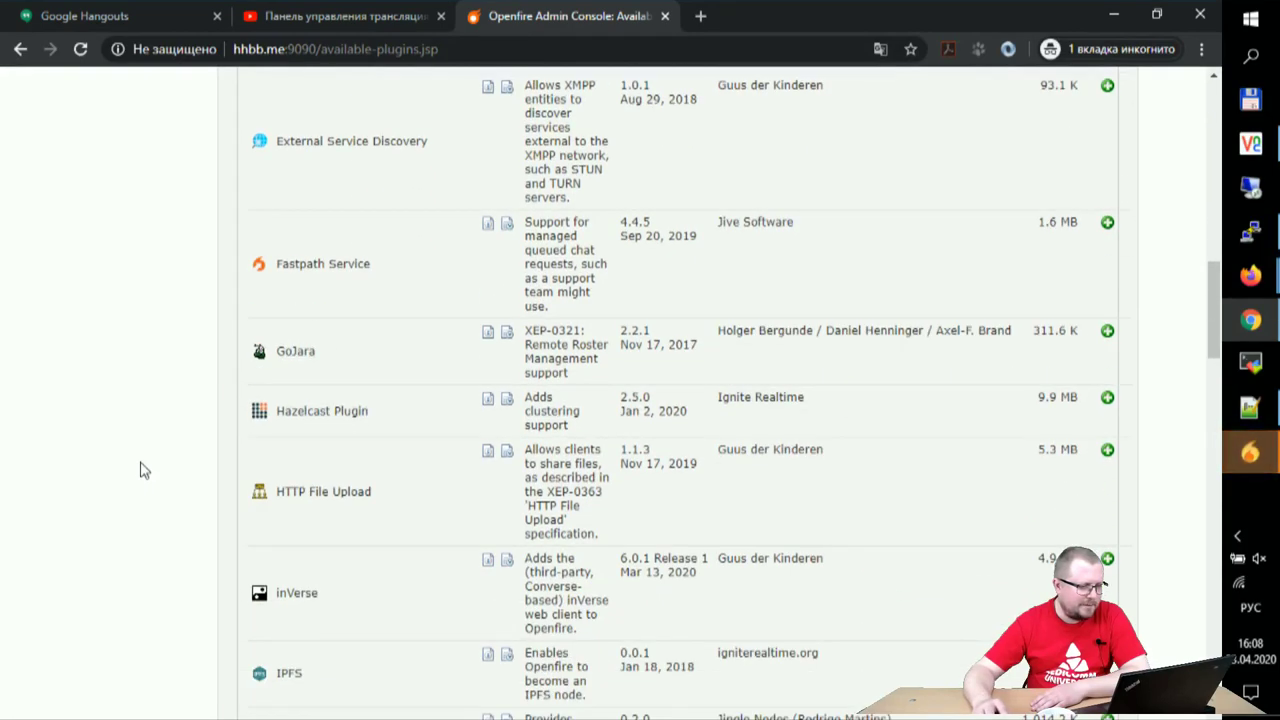
scroll(143, 470, "down", 1)
scroll(143, 470, "down", 2)
scroll(143, 470, "down", 1)
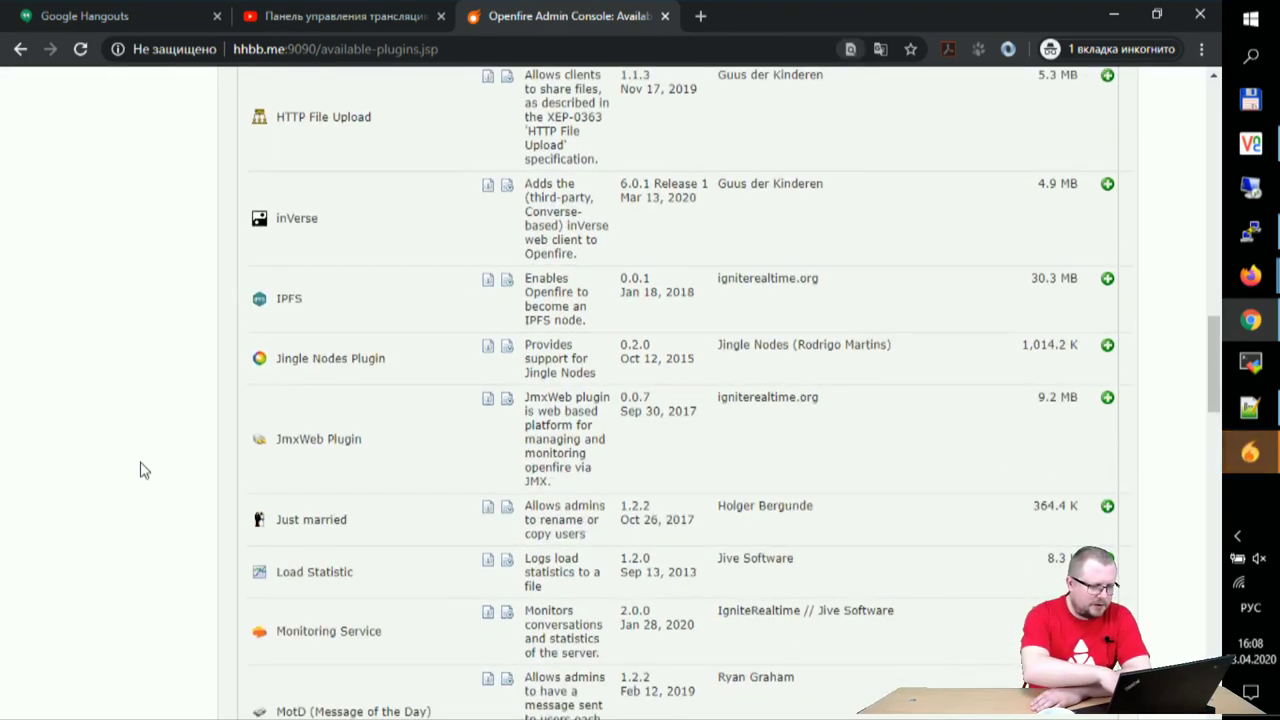
- Find 'cer' on the page and open the Certificate Manager plugin's readme
key("ctrl+f")
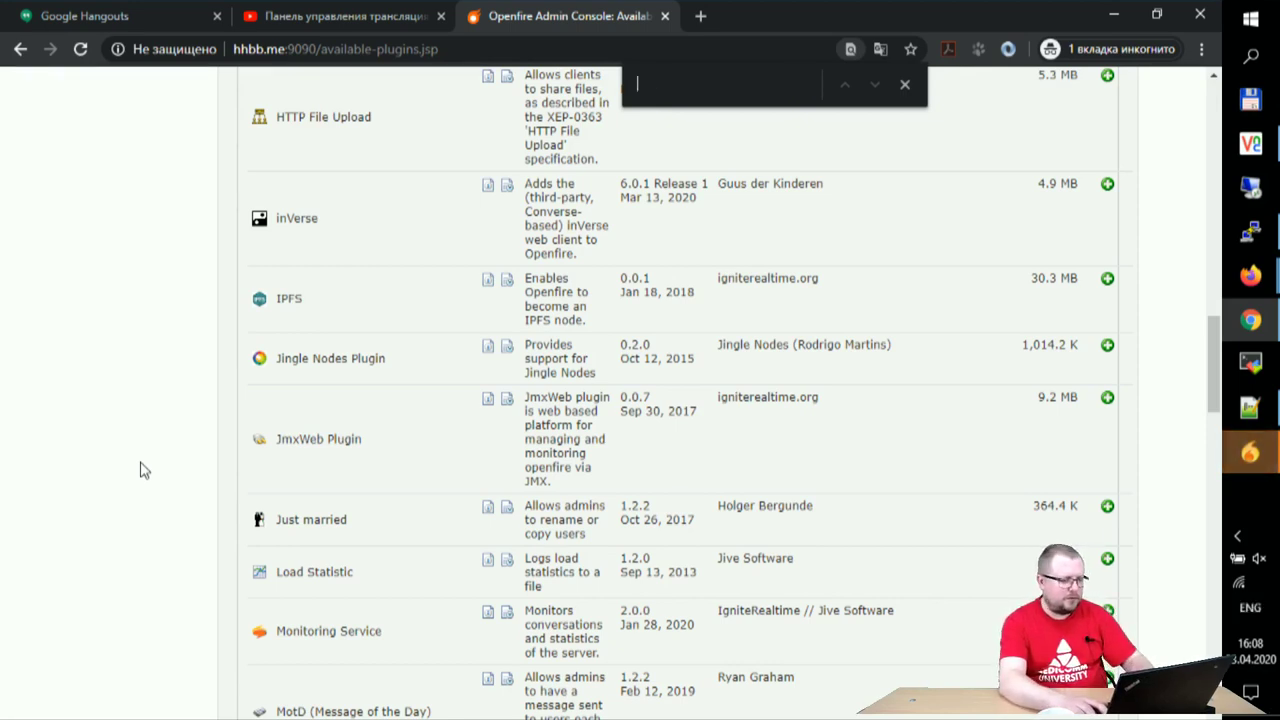
type("se")
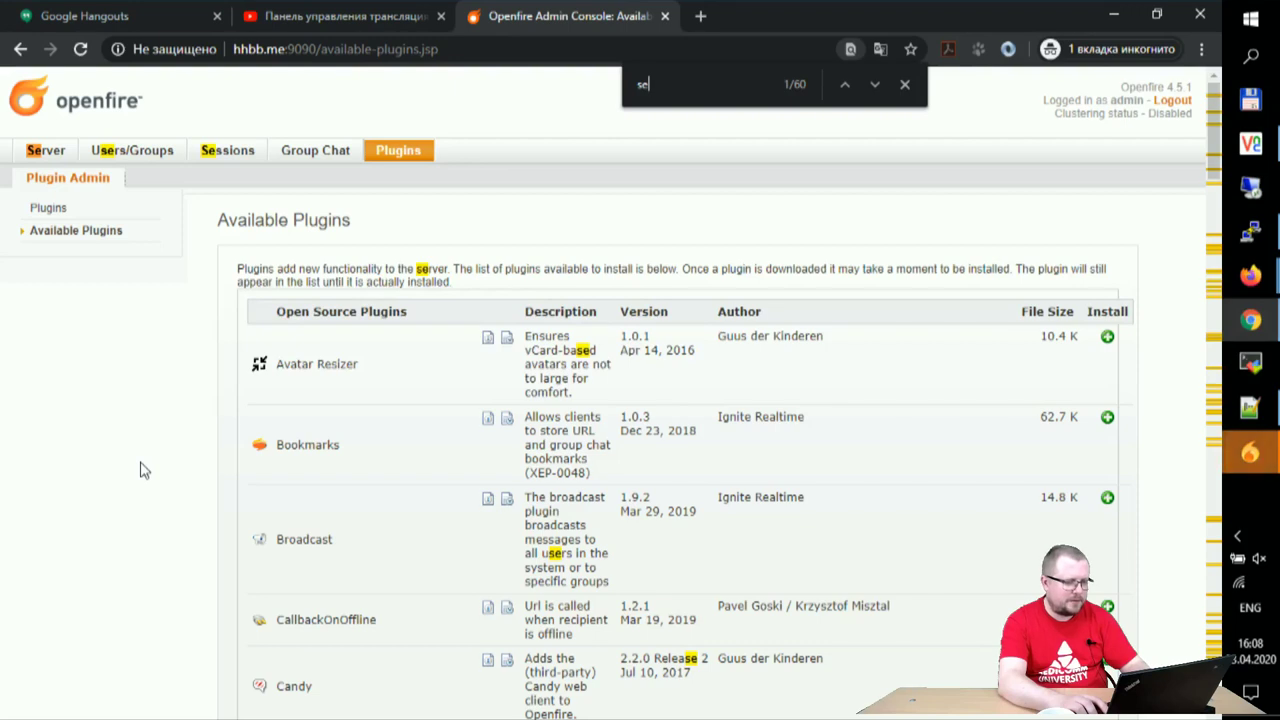
type("r")
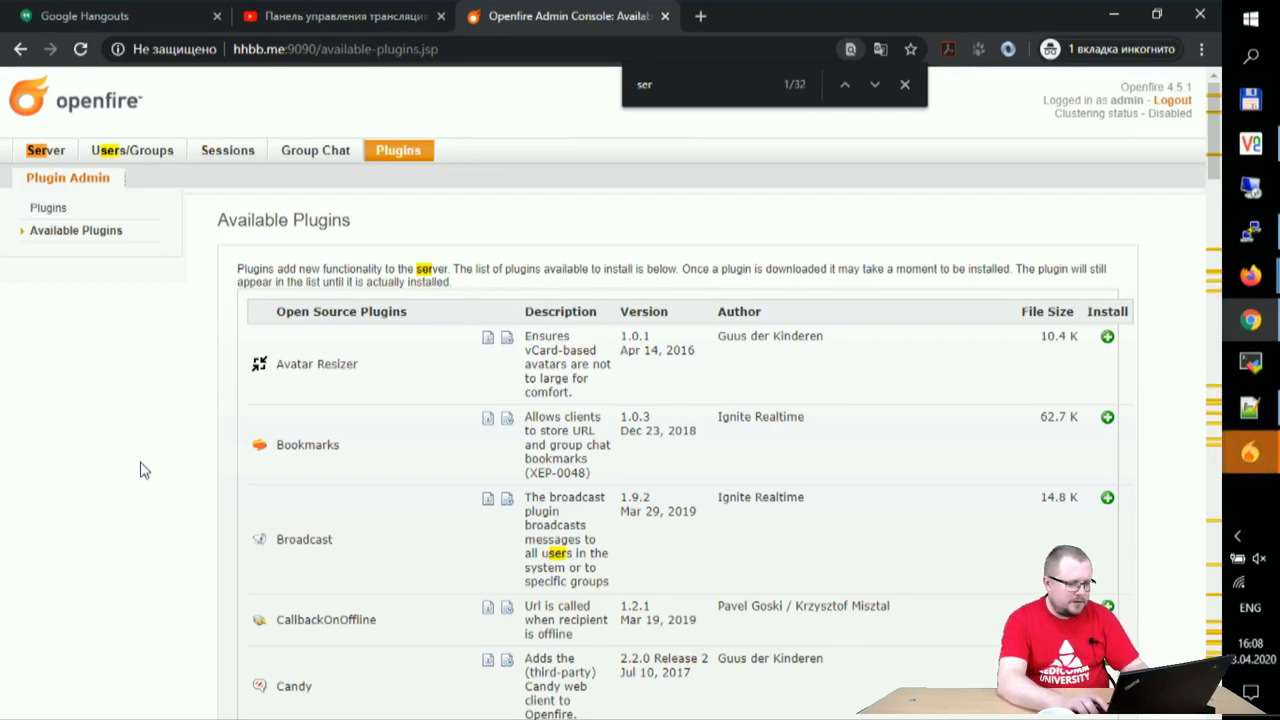
type("t")
key("BackSpace")
key("BackSpace")
key("BackSpace")
key("BackSpace")
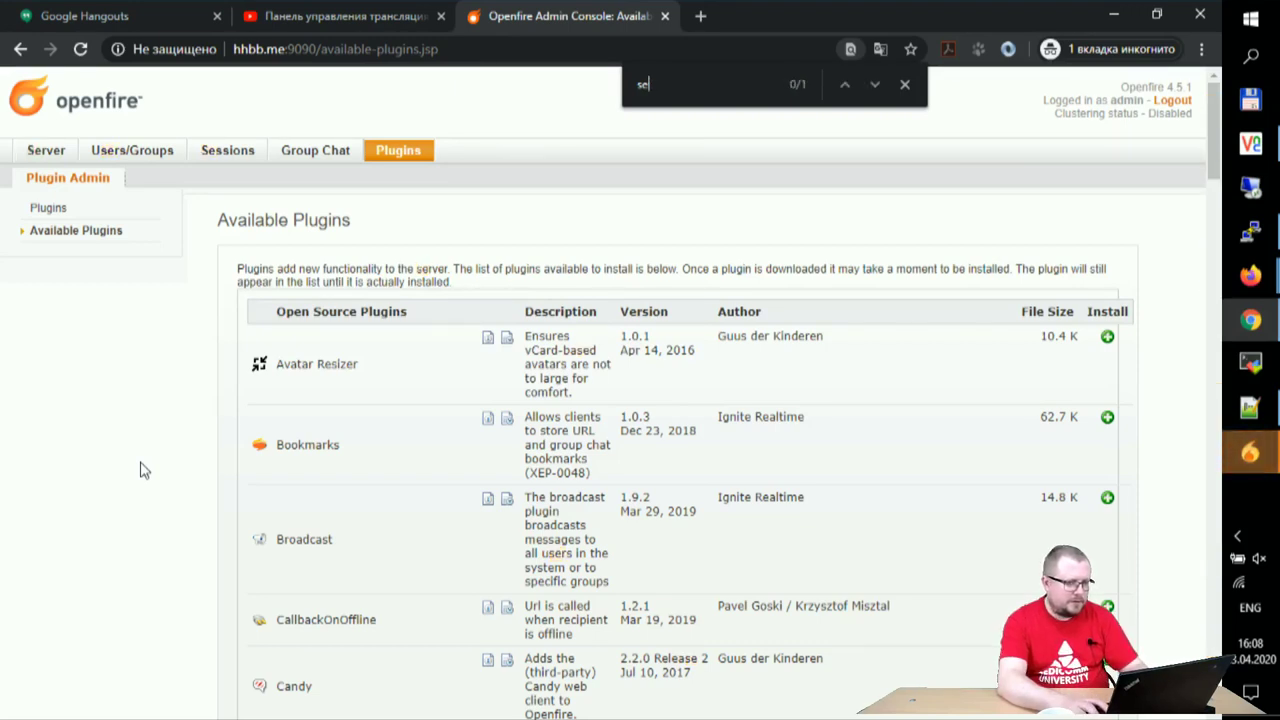
type("cert")
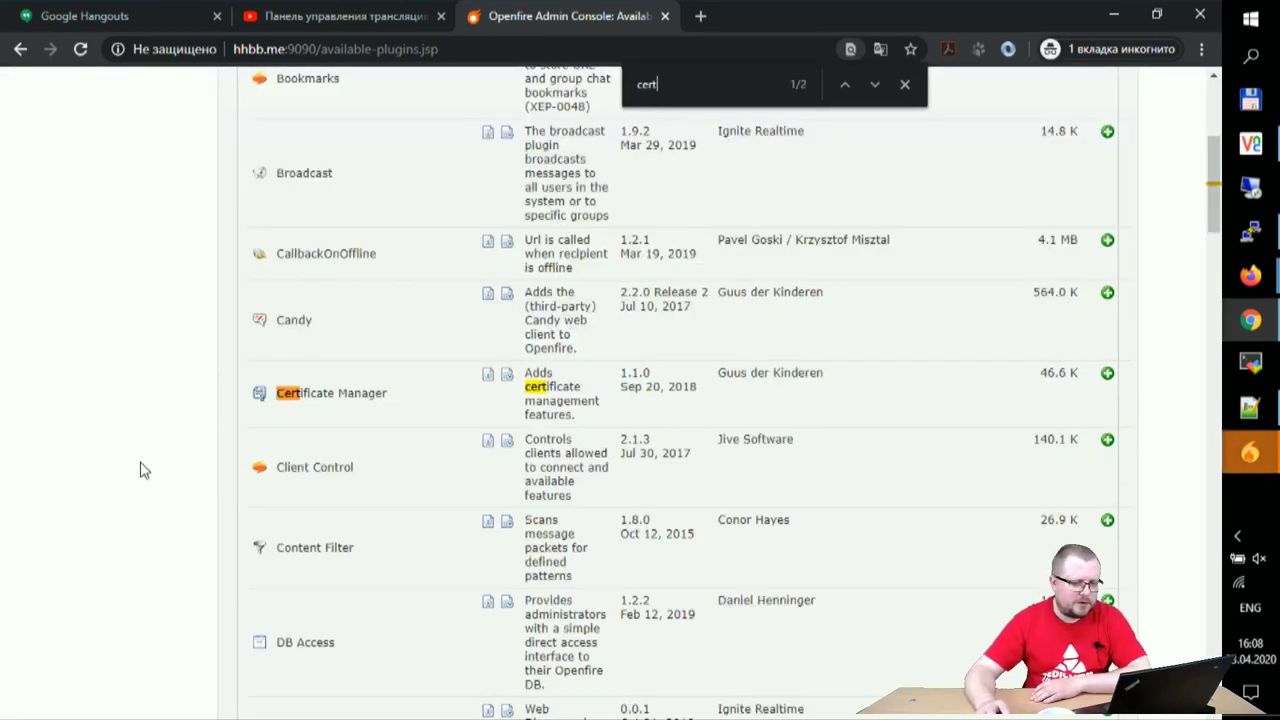
left_click(487, 378)
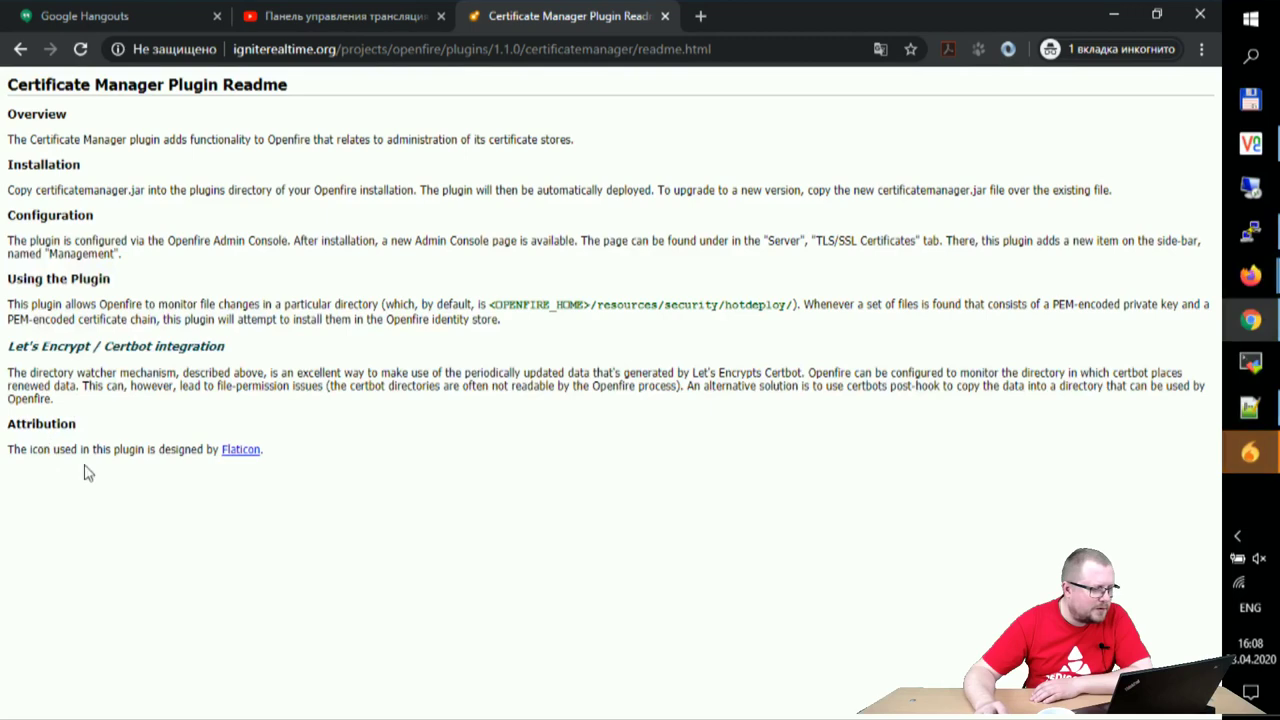
- Go back from the Certificate Manager readme to the Available Plugins list
left_click(20, 48)
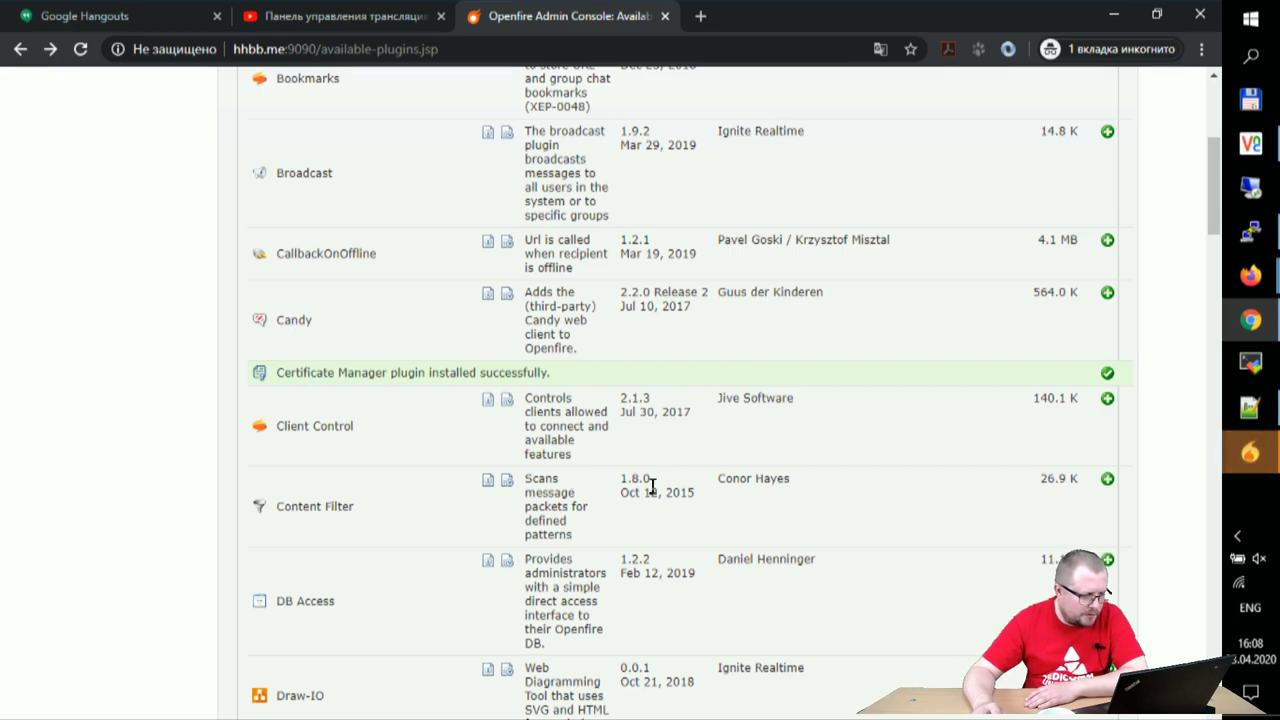
- Scroll to the end of the Available Plugins list and back, then open Server Information
scroll(658, 519, "down", 2)
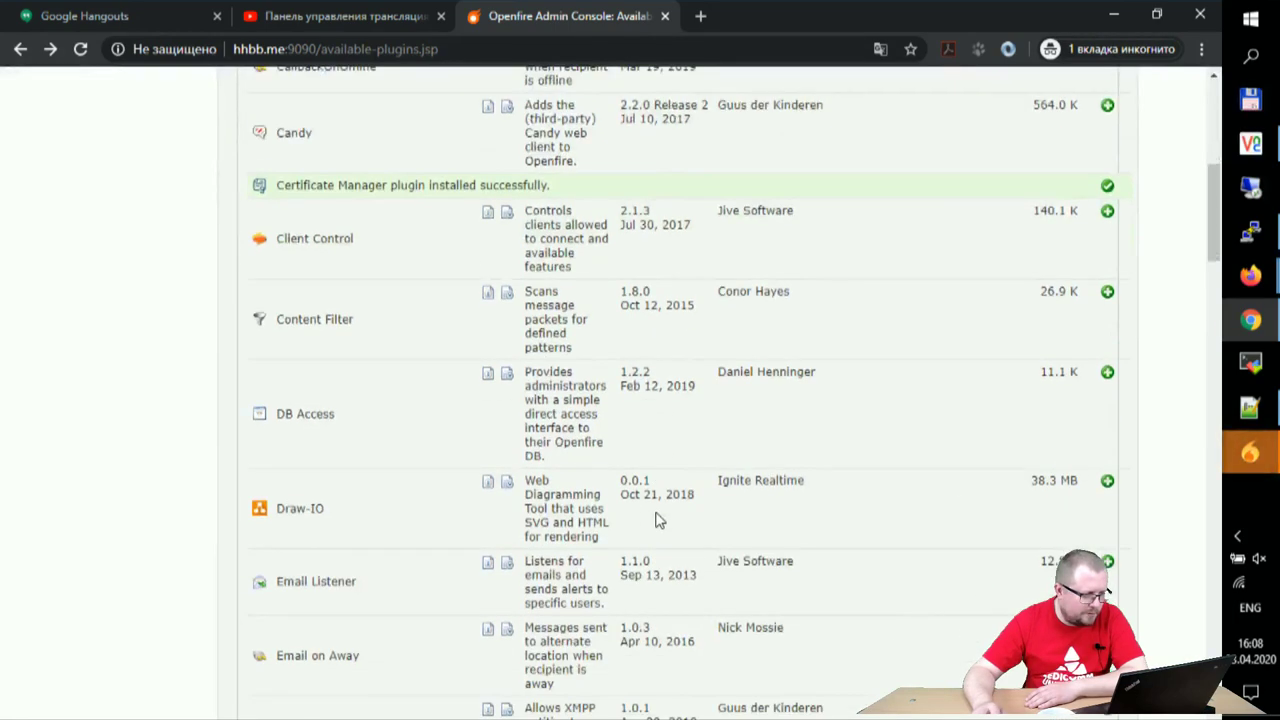
scroll(656, 514, "down", 2)
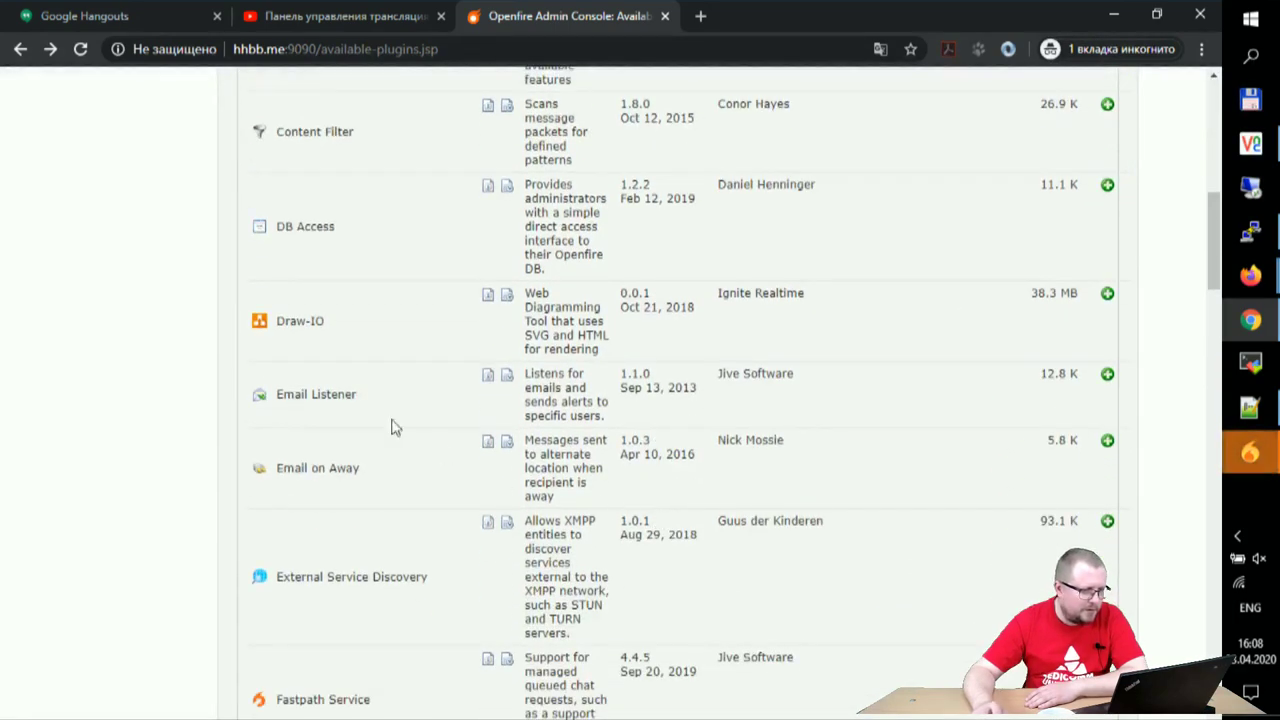
scroll(430, 478, "down", 3)
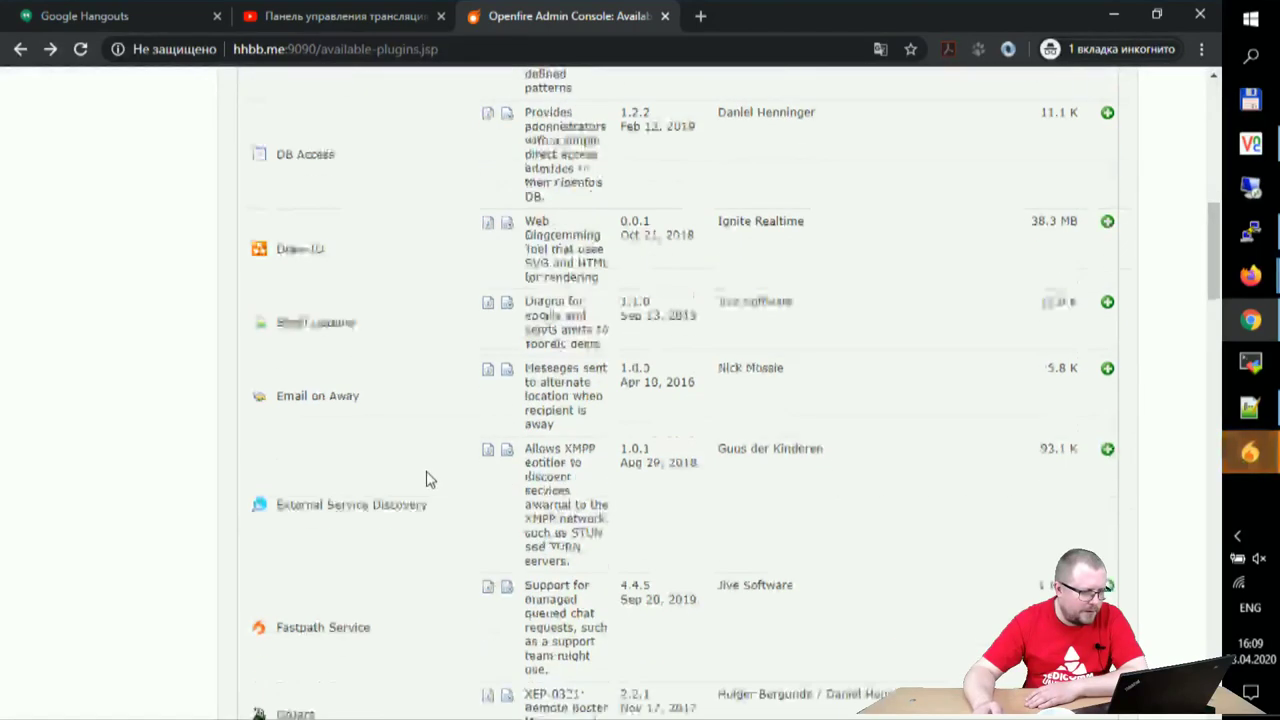
scroll(613, 472, "down", 4)
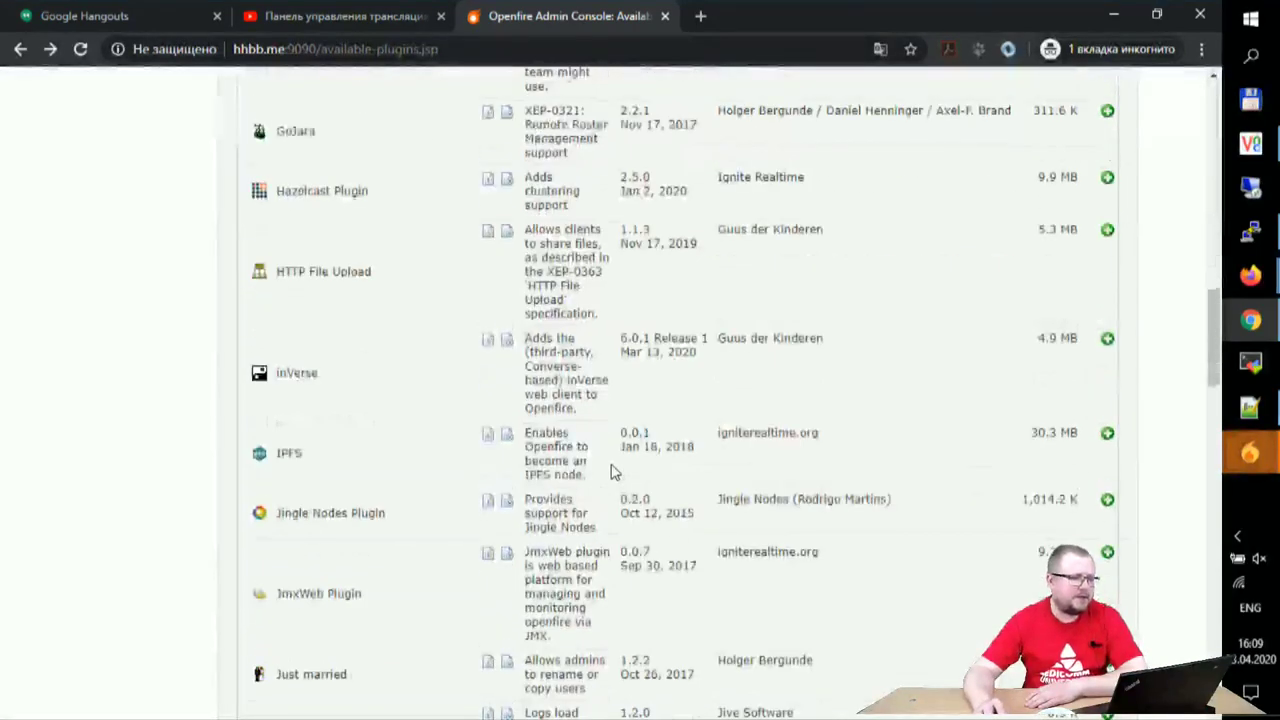
scroll(613, 472, "down", 2)
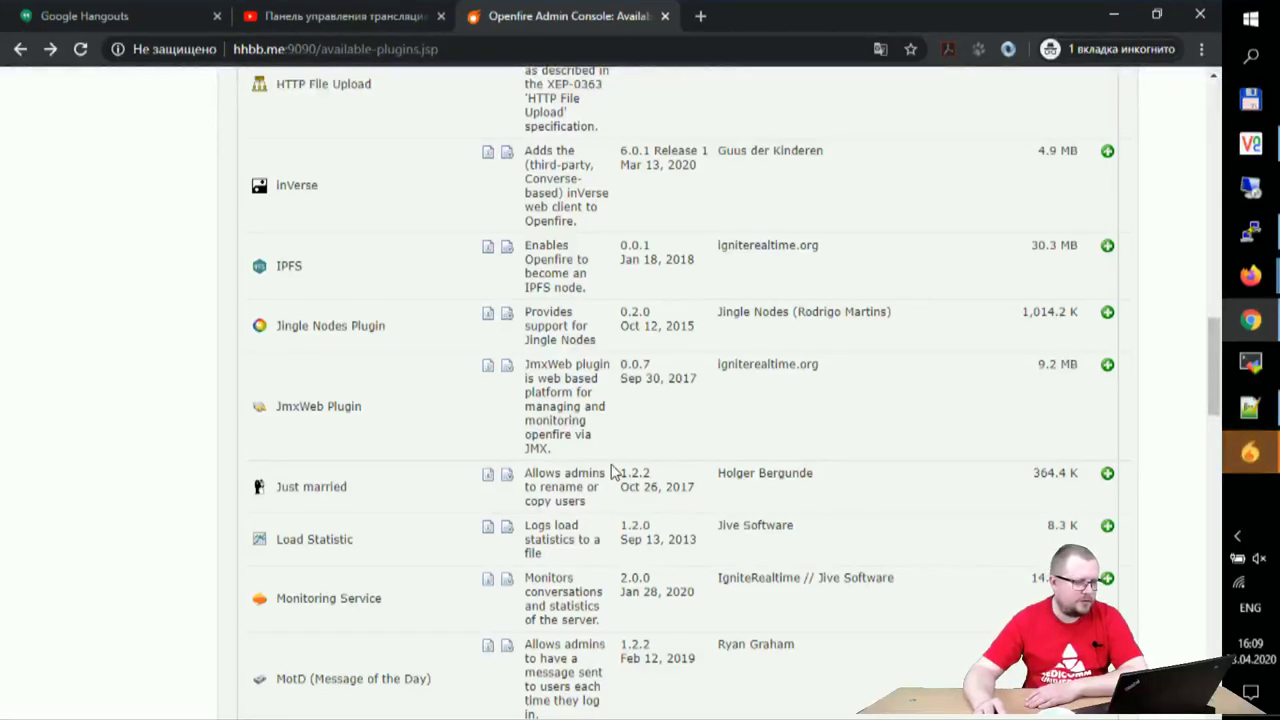
scroll(613, 472, "down", 2)
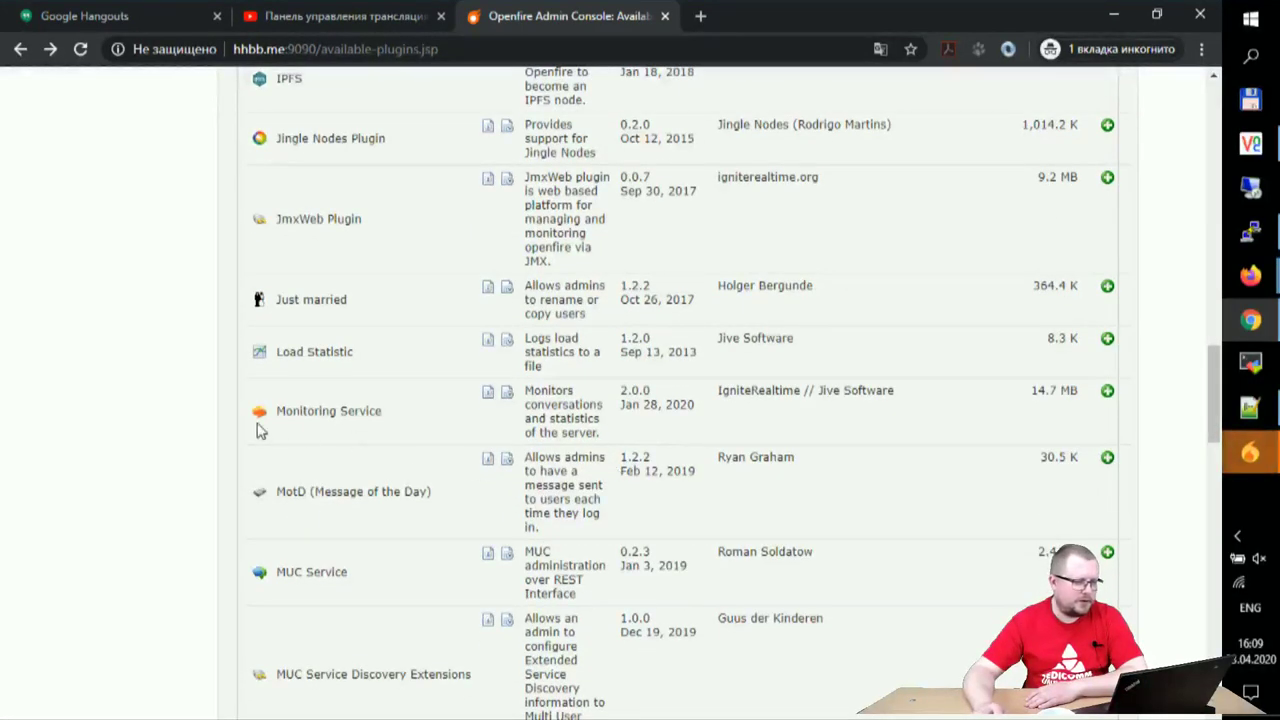
scroll(539, 543, "down", 3)
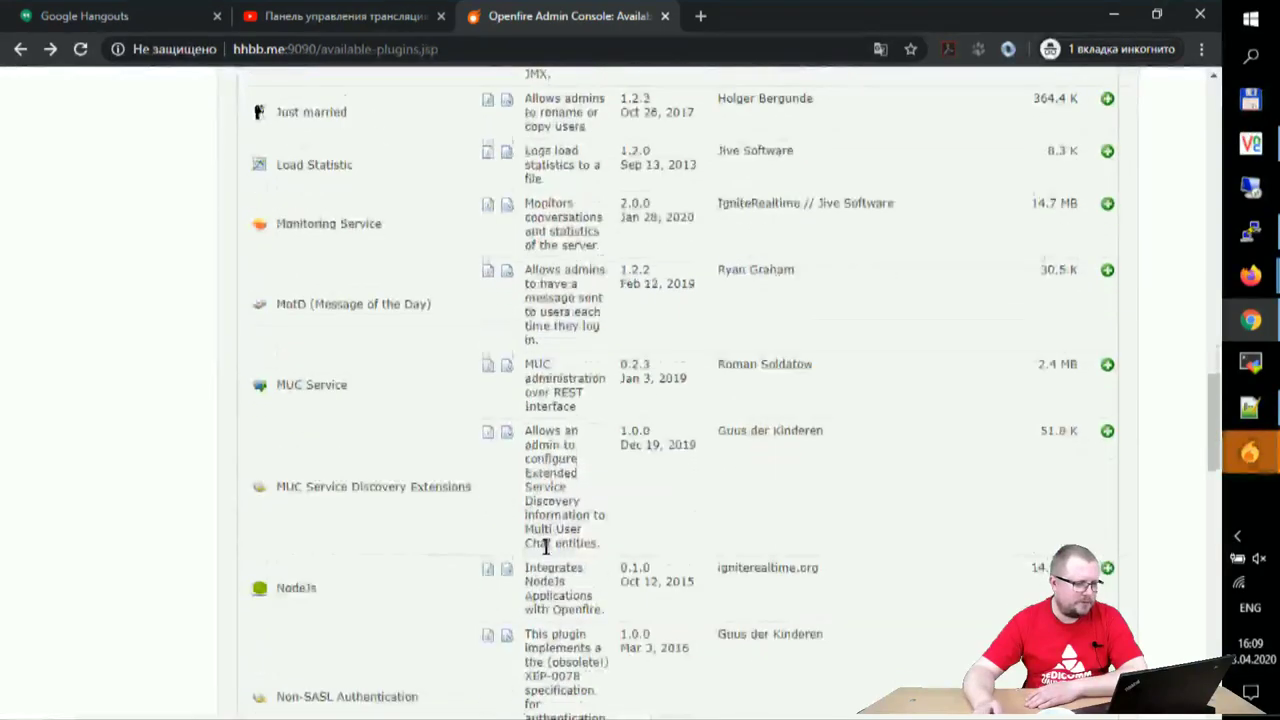
scroll(539, 543, "down", 2)
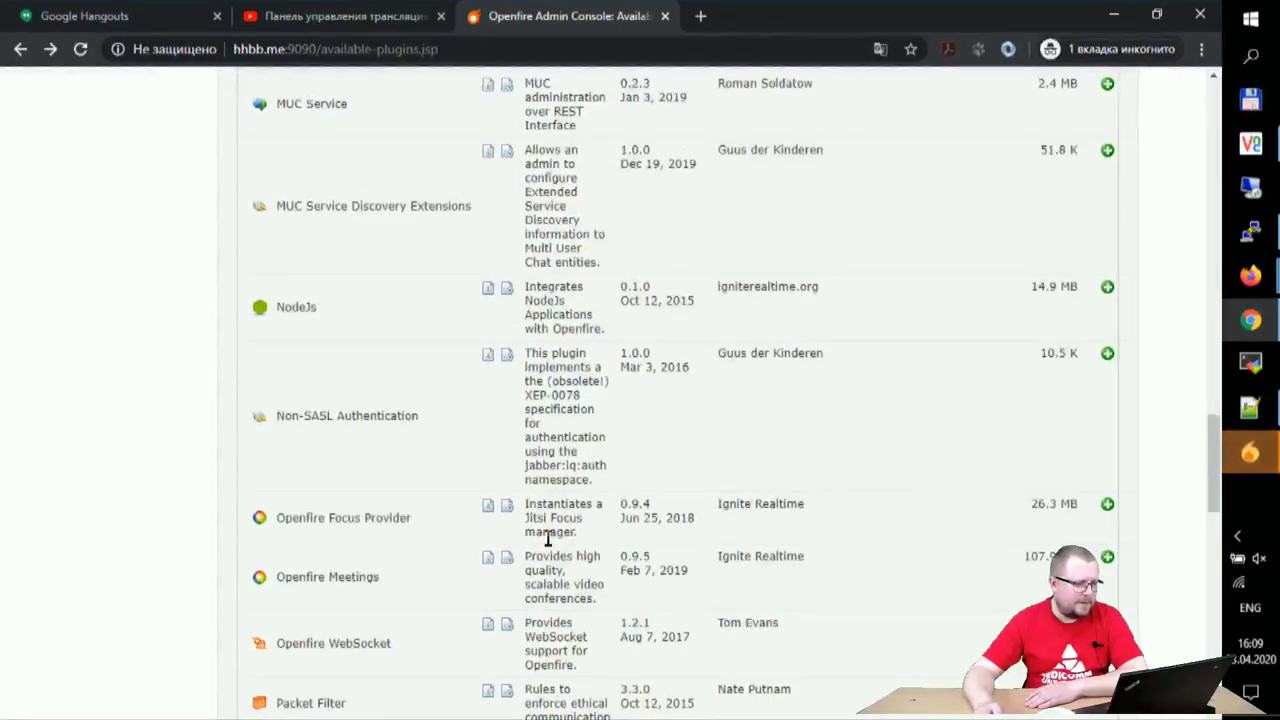
scroll(547, 540, "down", 5)
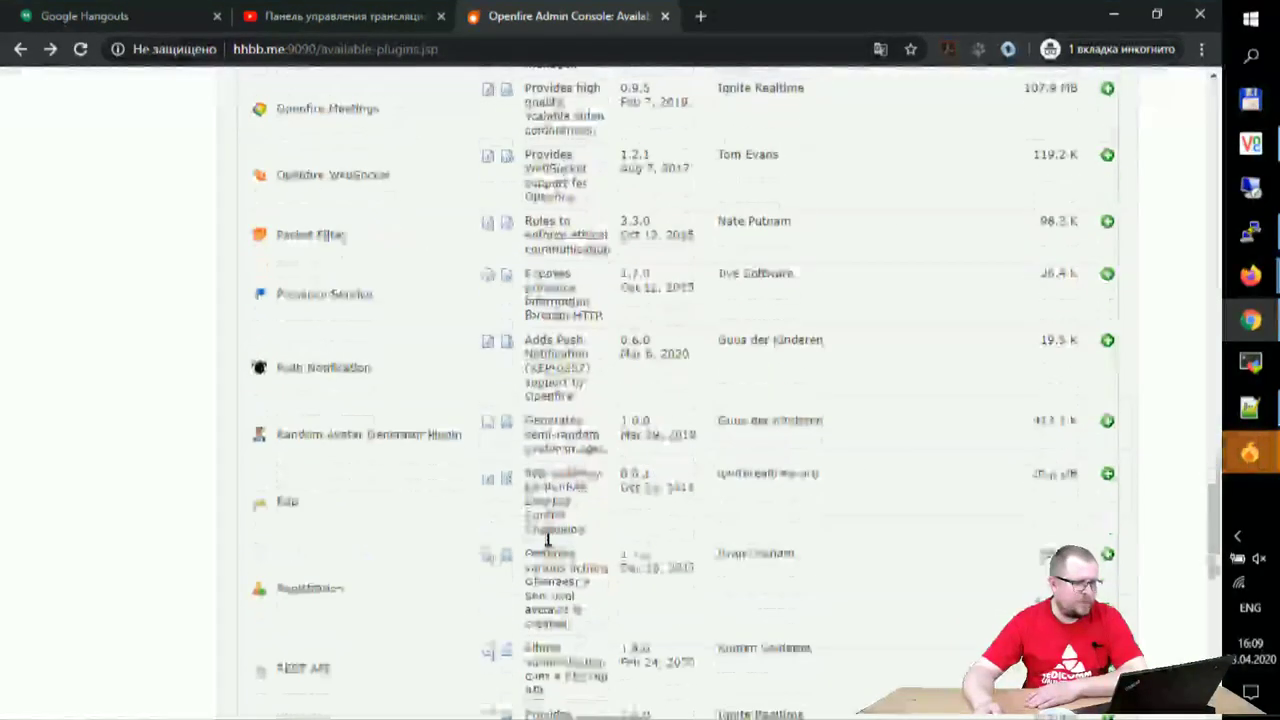
scroll(434, 423, "down", 3)
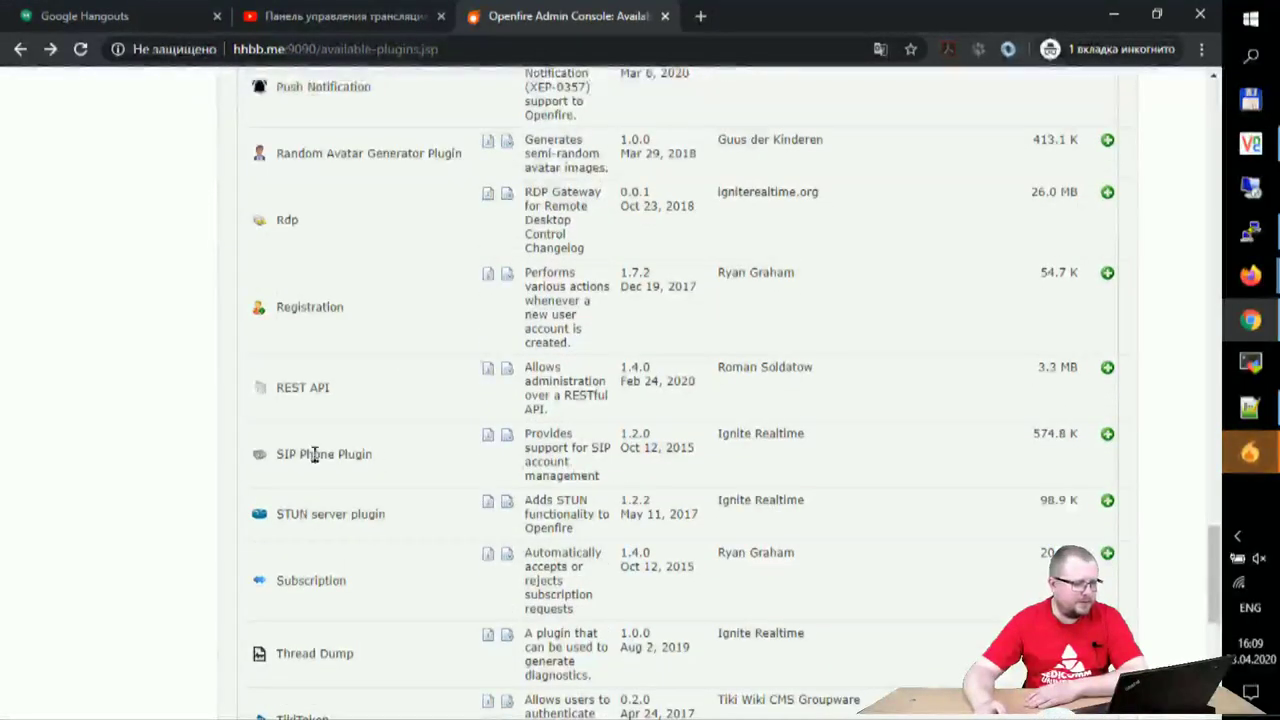
left_click_drag(294, 454, 408, 466)
scroll(677, 481, "down", 2)
scroll(677, 481, "down", 2)
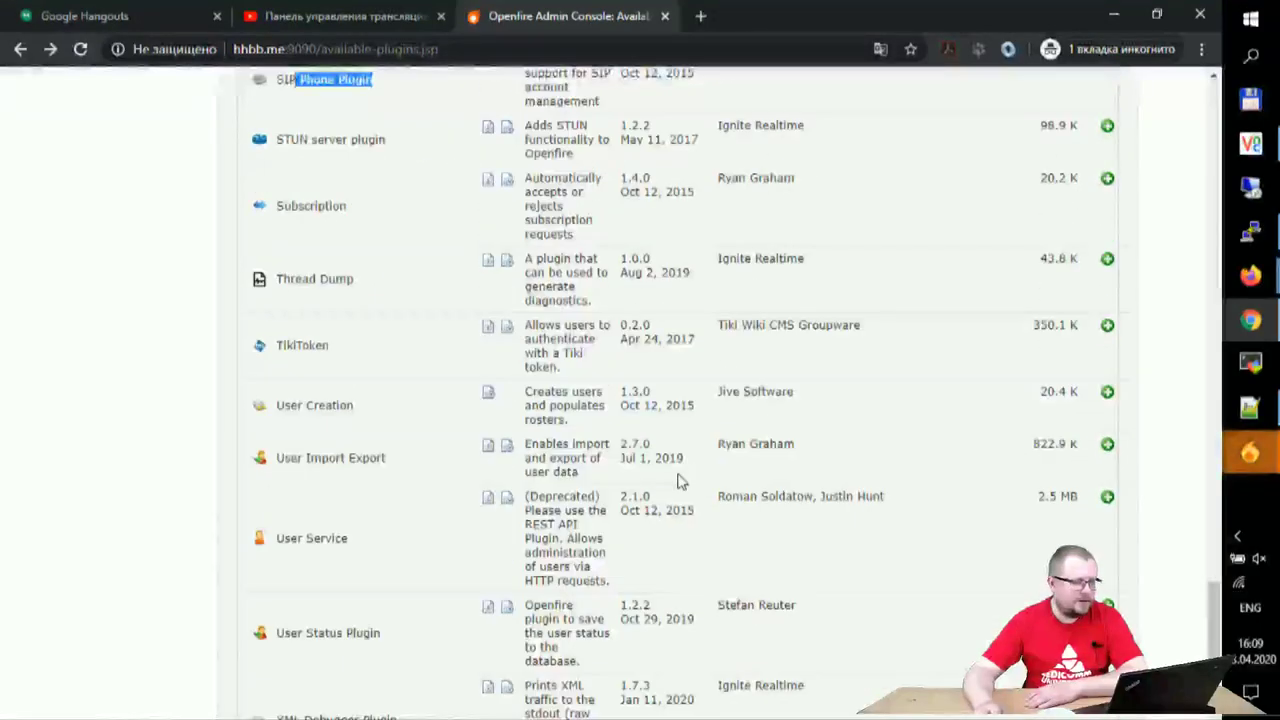
scroll(677, 481, "down", 2)
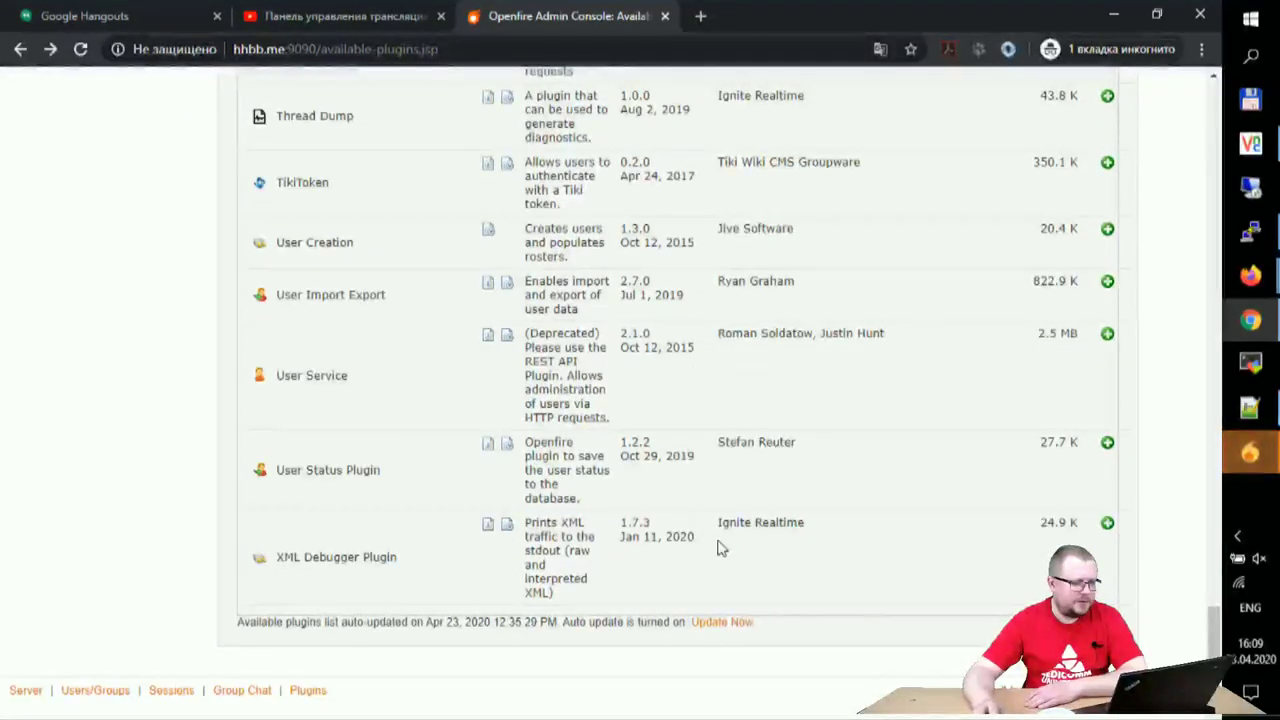
scroll(720, 547, "up", 15)
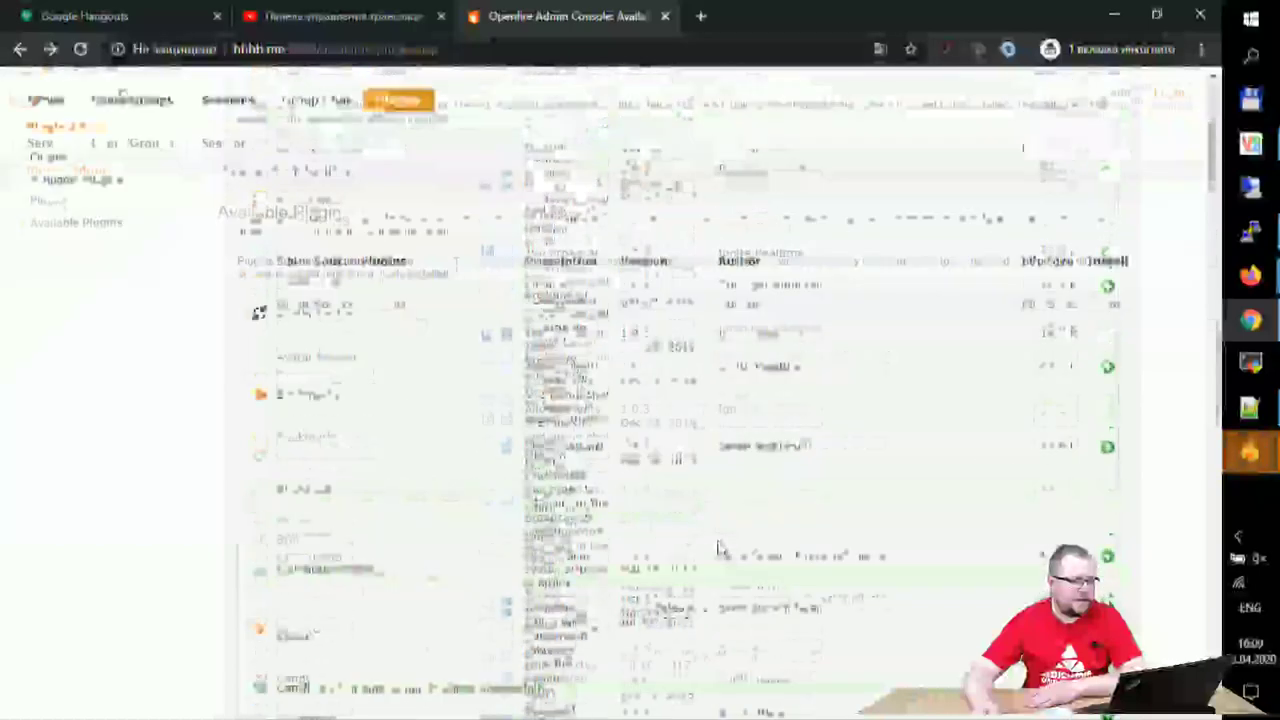
scroll(720, 547, "up", 2)
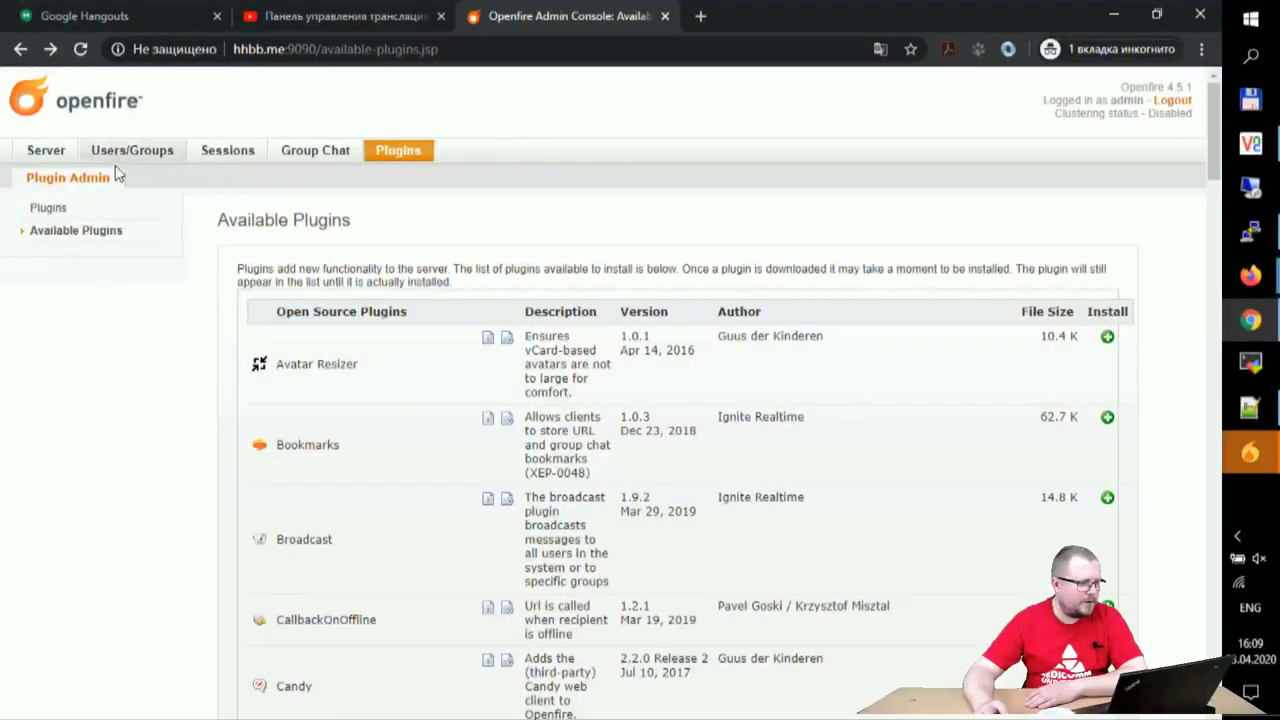
left_click(38, 153)
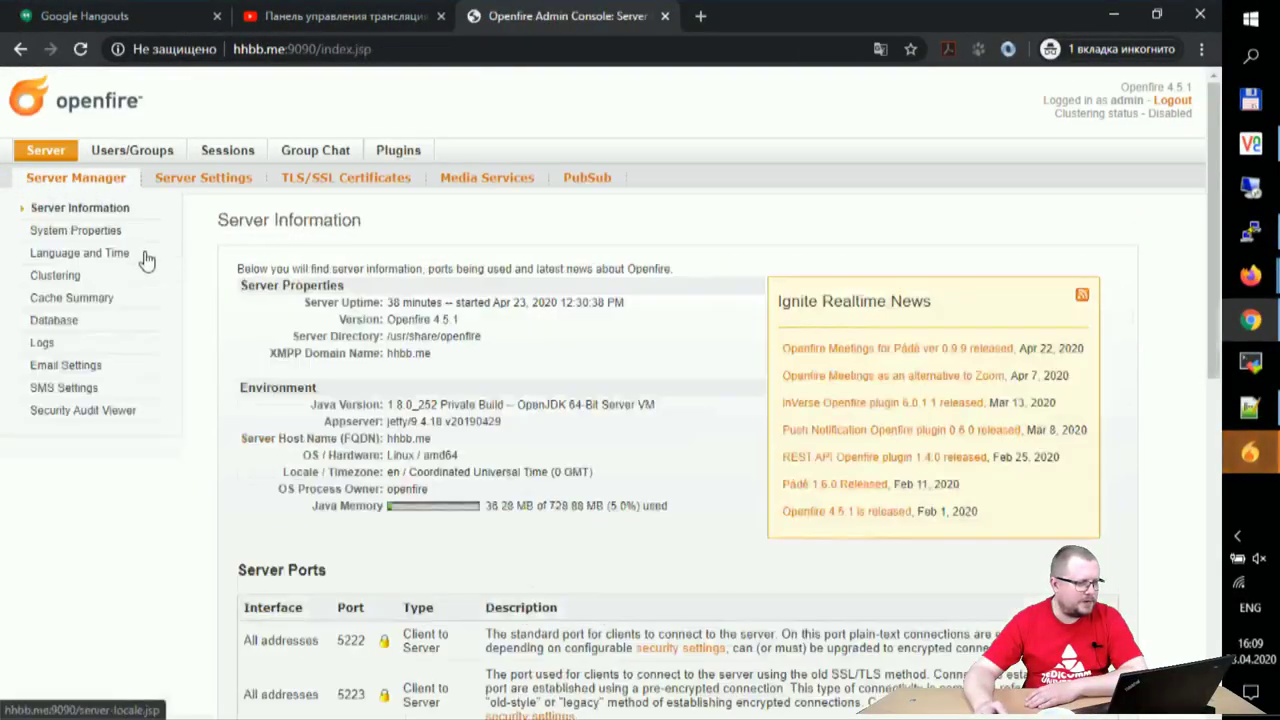
- View the identity certificate store under Server Settings > TLS/SSL Certificates, then bring up the authorization request
left_click(209, 179)
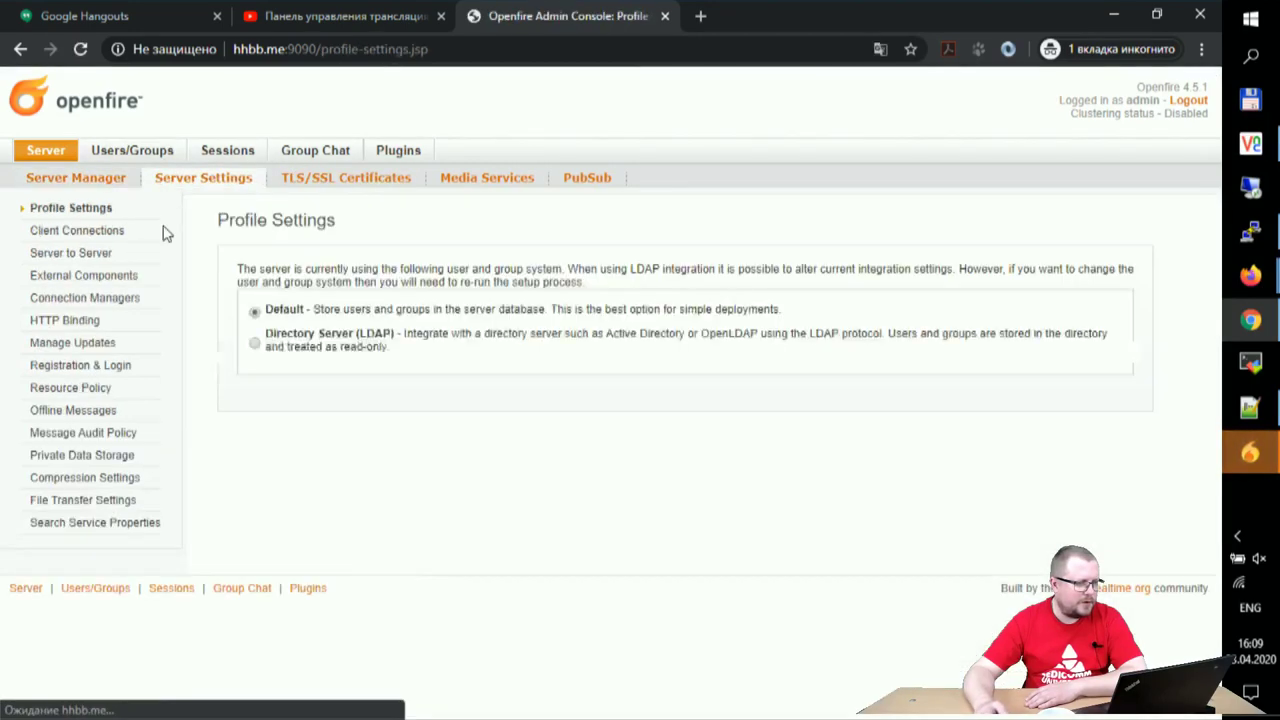
left_click(357, 180)
scroll(200, 330, "down", 3)
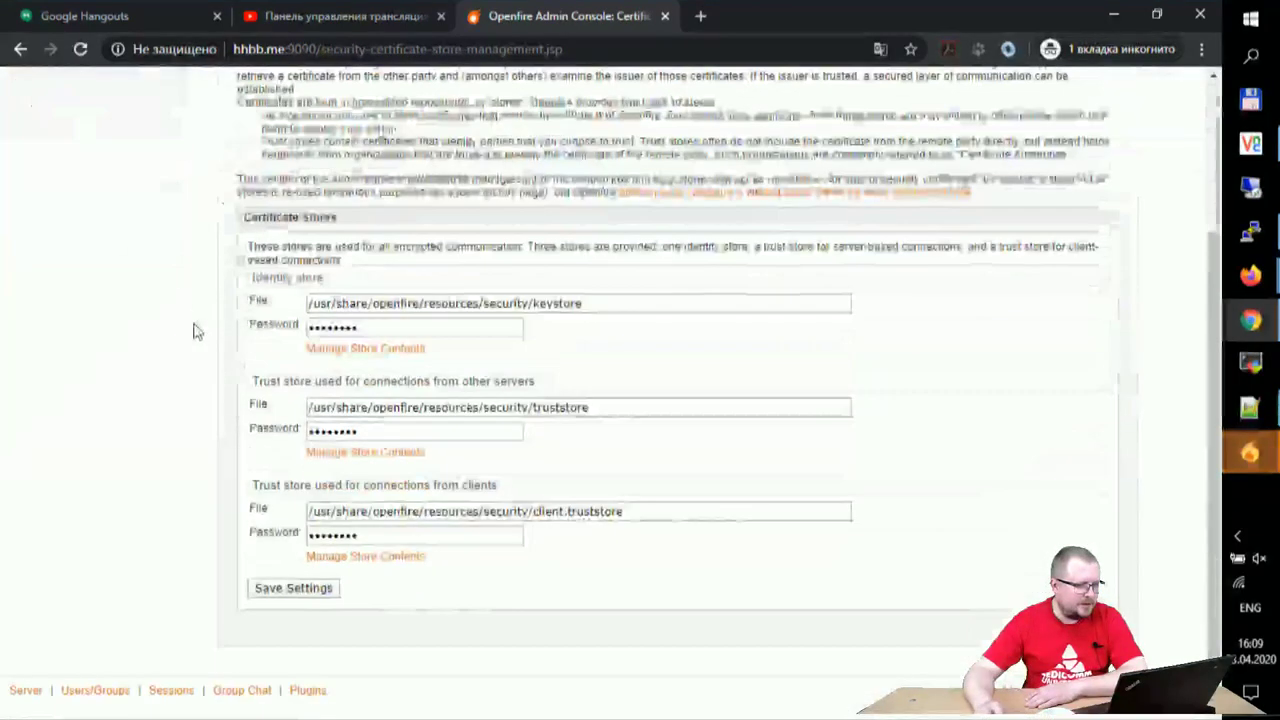
scroll(145, 457, "up", 3)
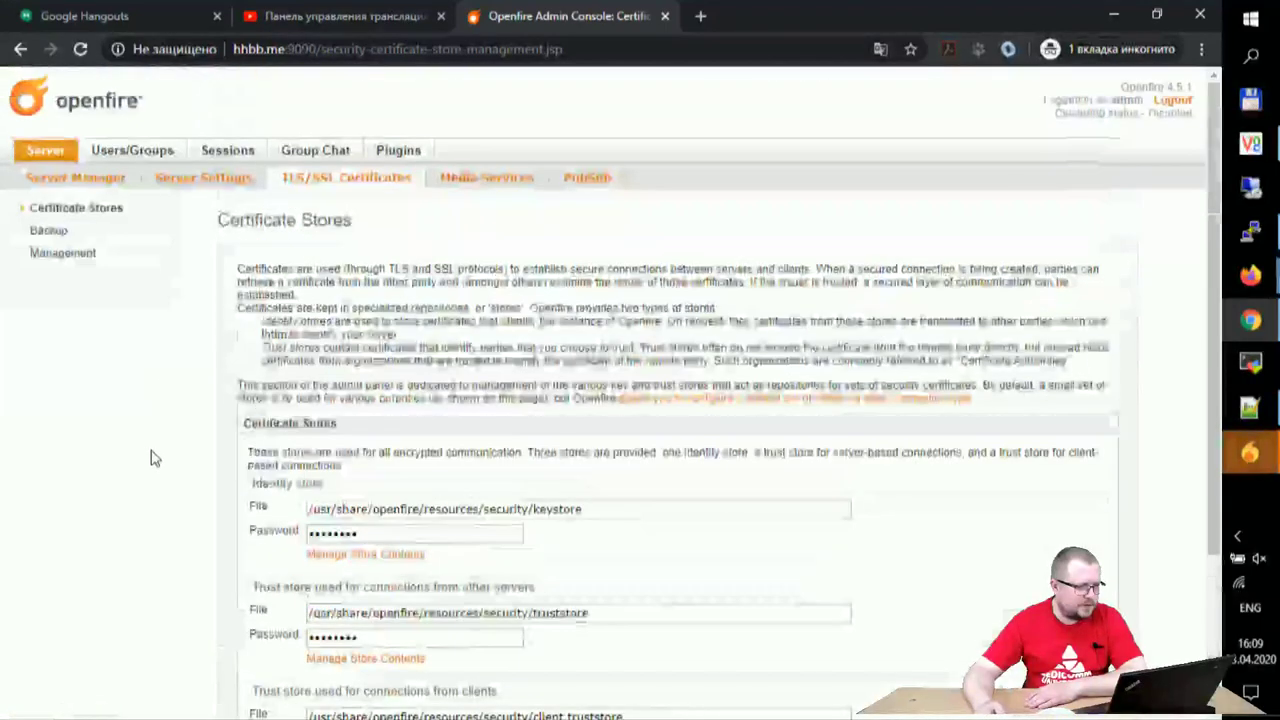
left_click(215, 180)
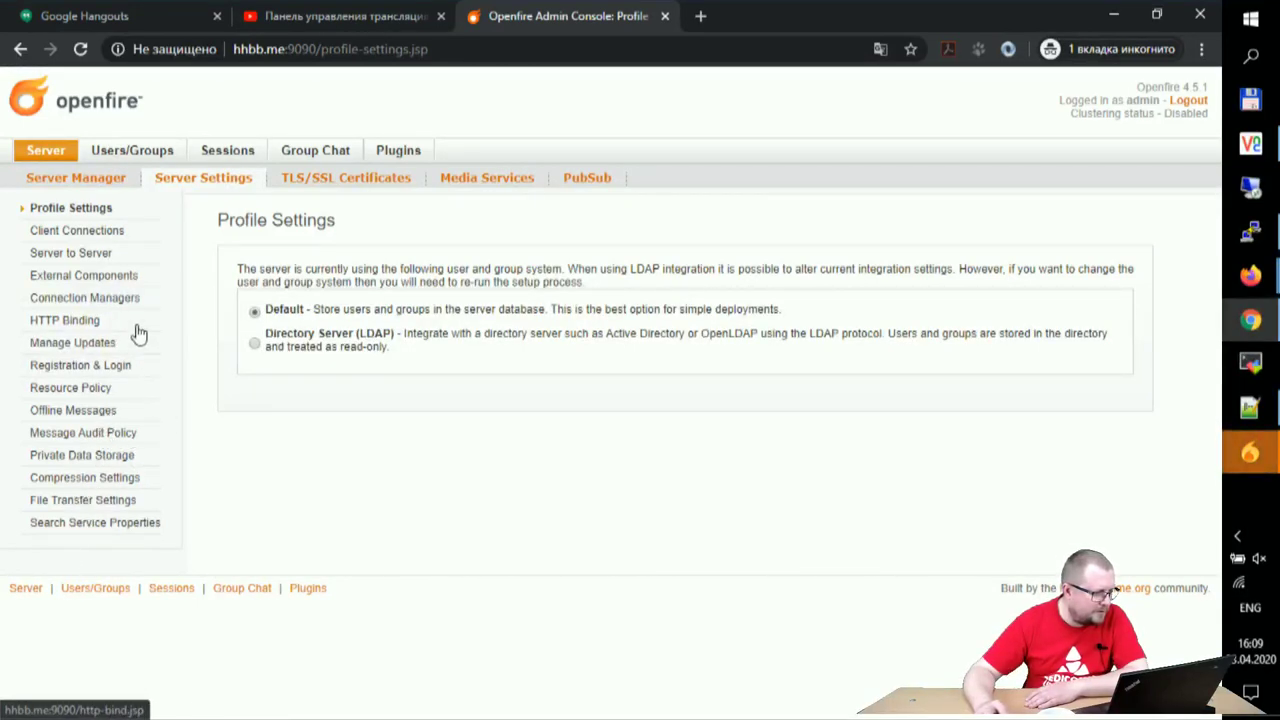
left_click(323, 177)
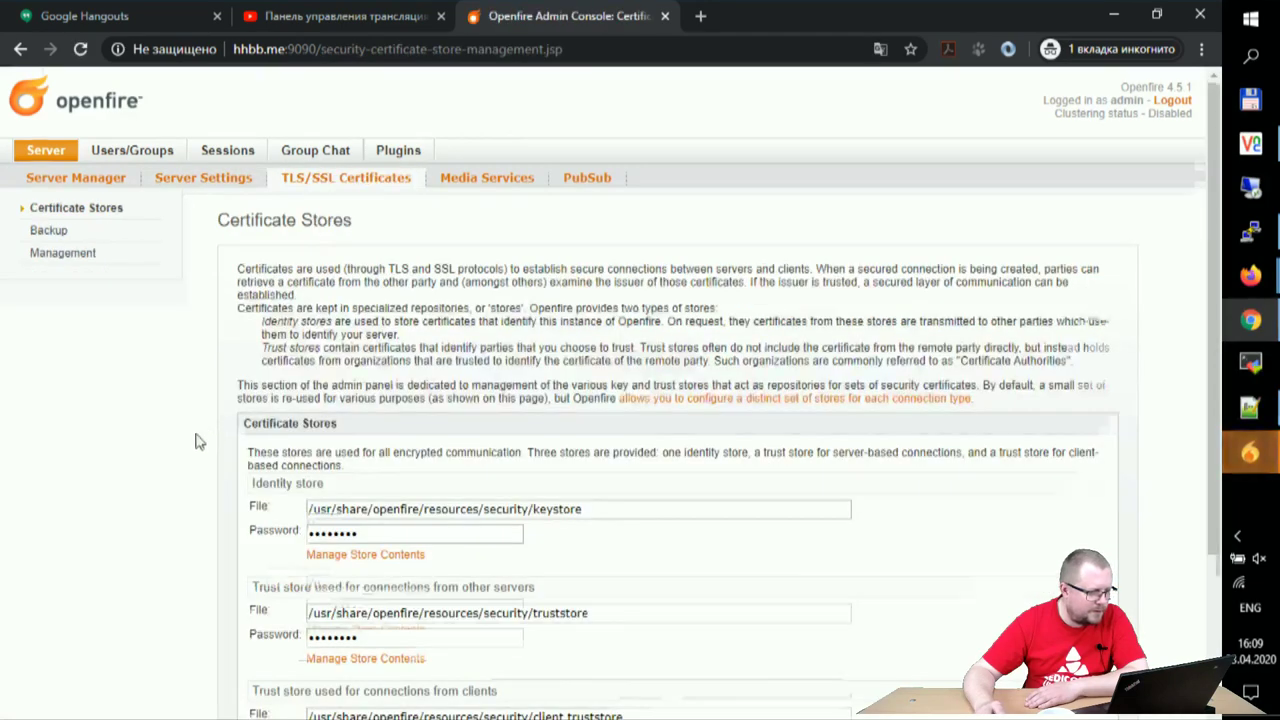
scroll(200, 436, "down", 3)
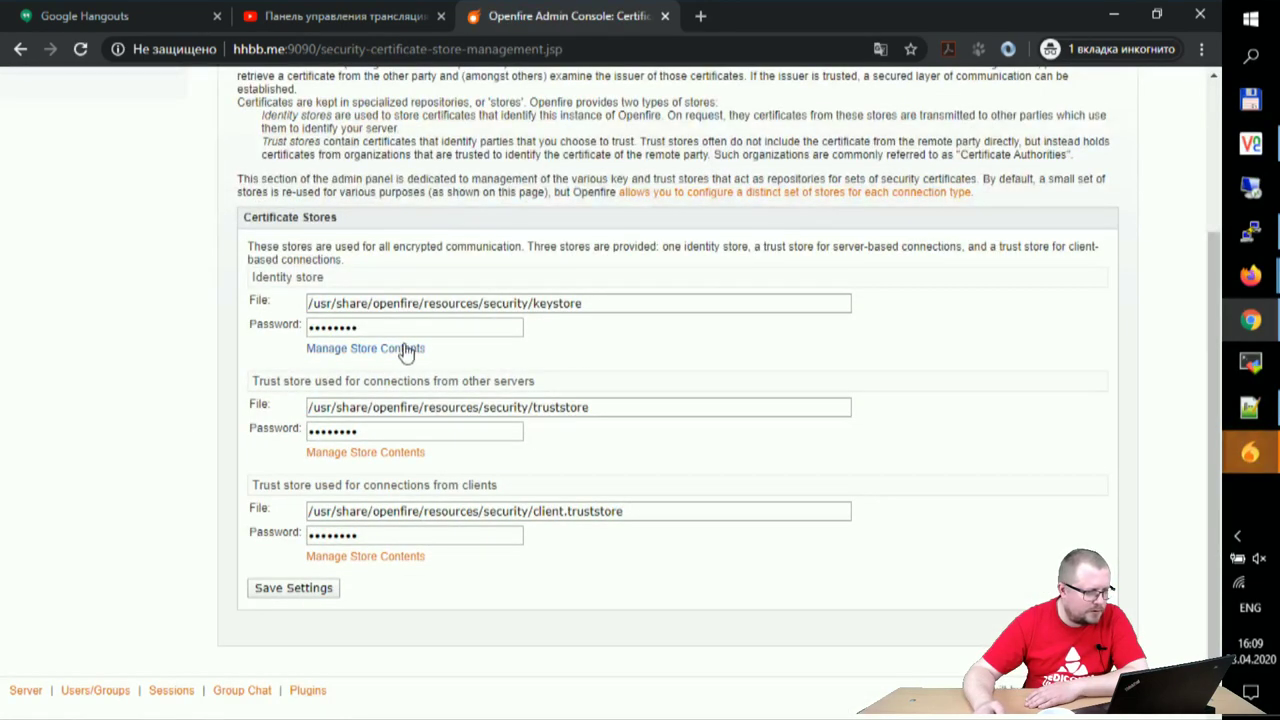
left_click(407, 349)
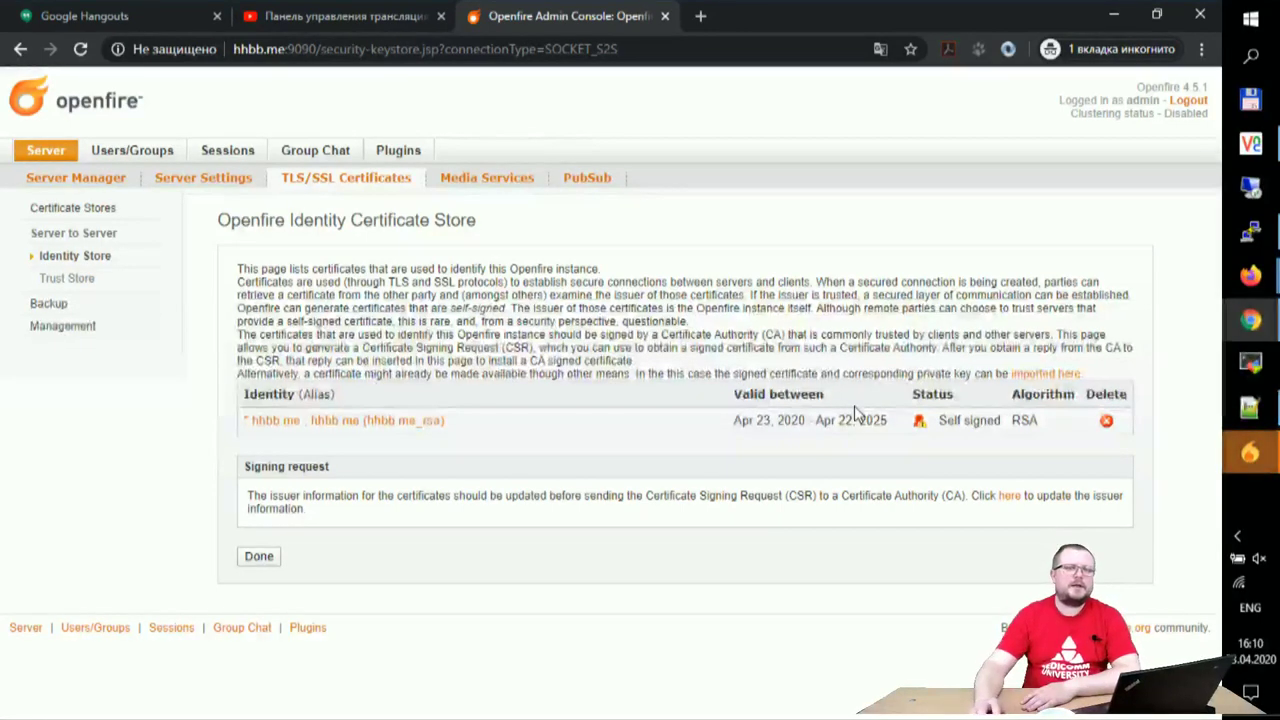
mouse_move(1250, 452)
left_click(1138, 552)
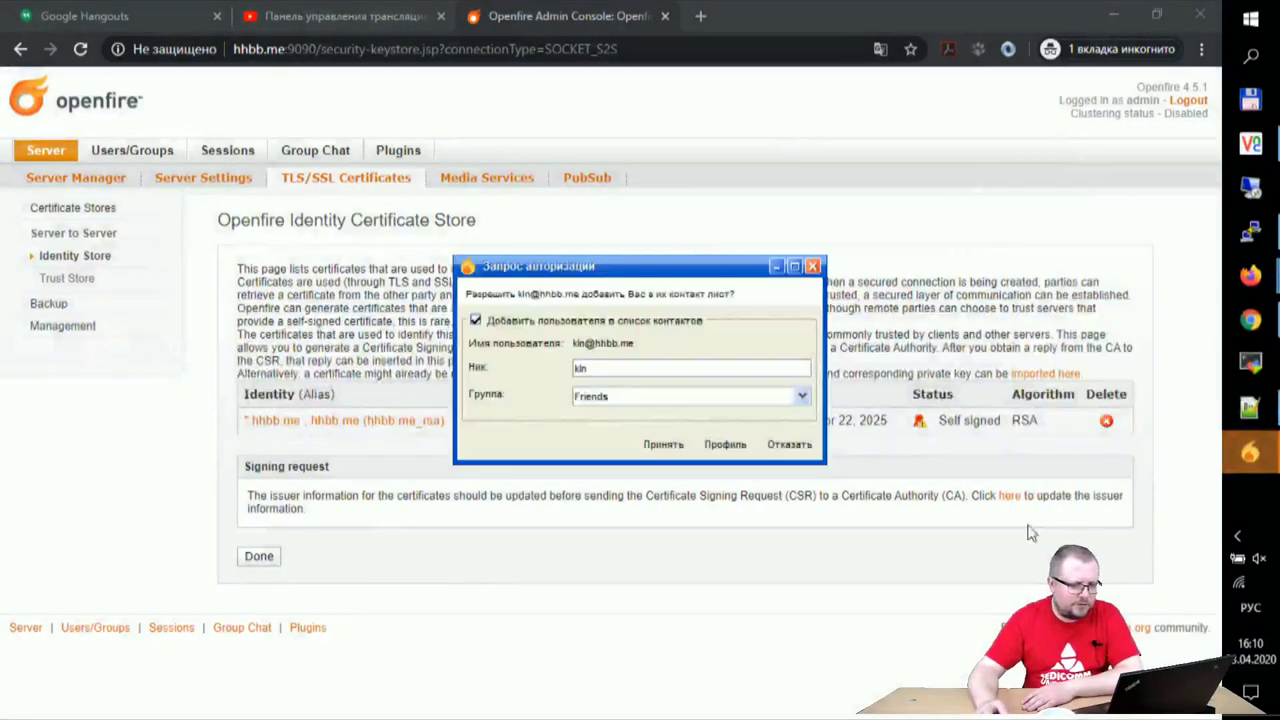
- Accept both pending contact authorization requests in Spark
left_click(663, 444)
mouse_move(1250, 452)
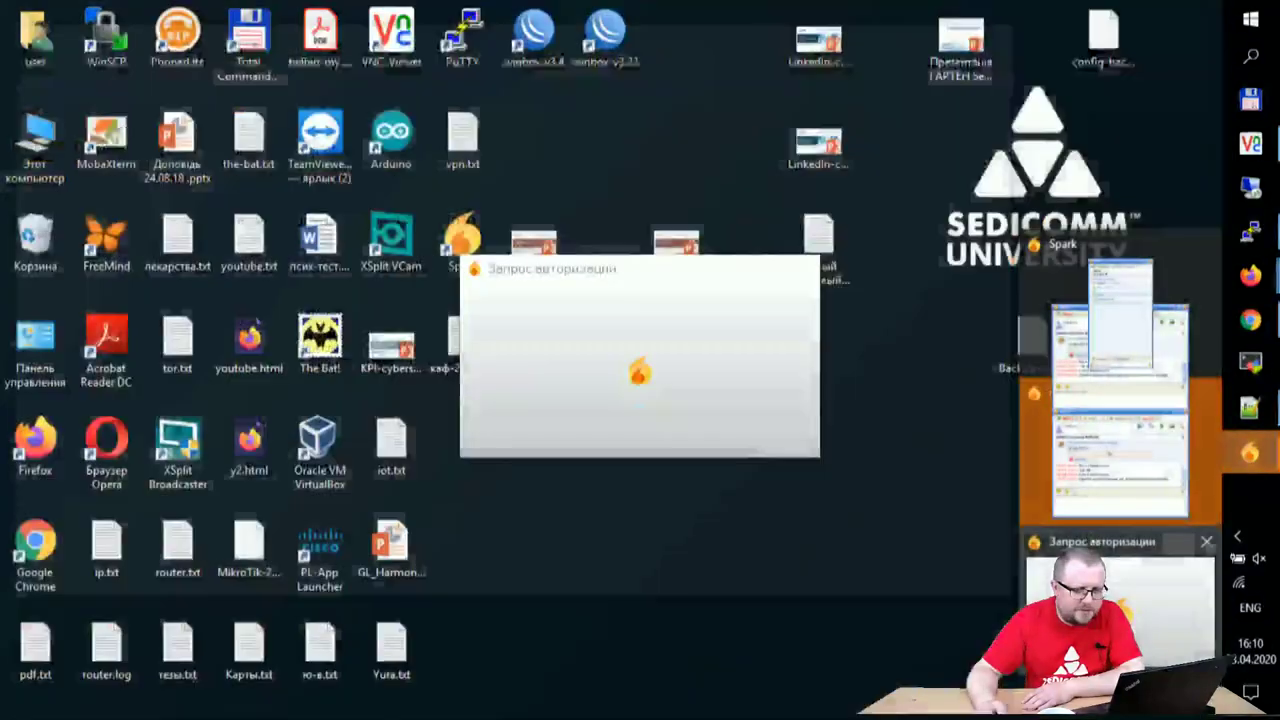
left_click(1090, 545)
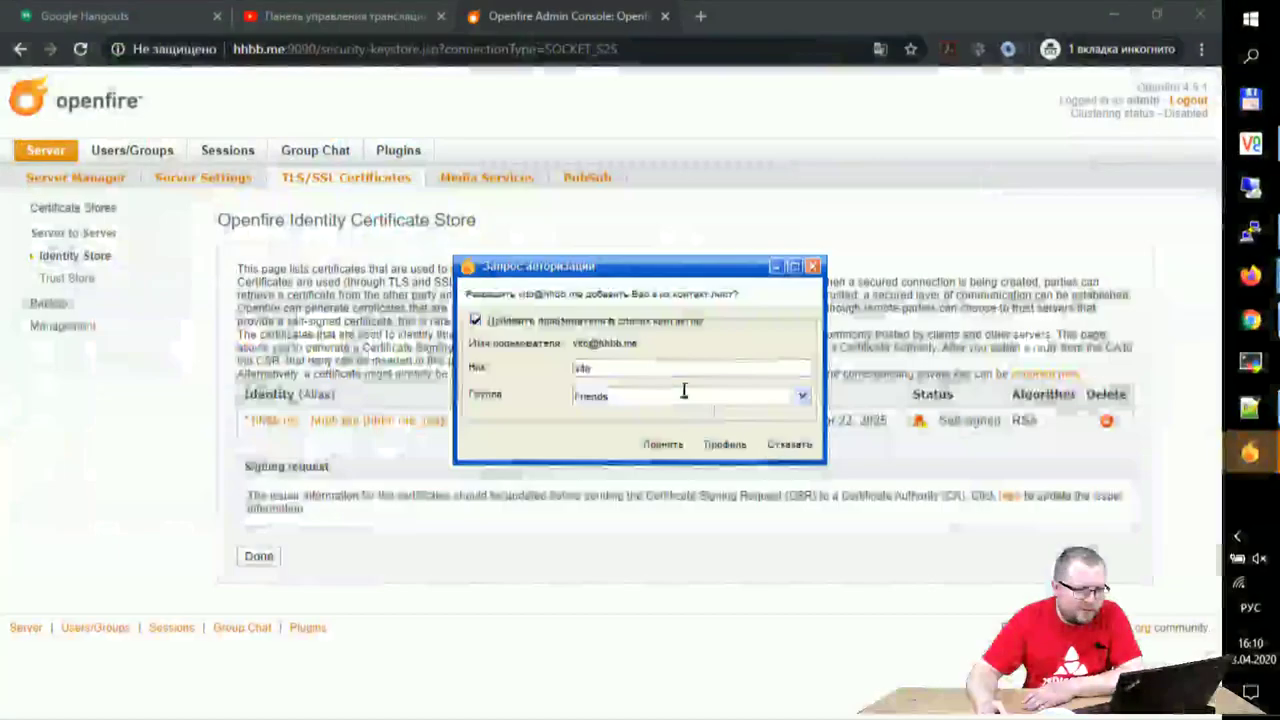
left_click(663, 446)
- Send 'тест успешный' to the Android-testing contact
mouse_move(1250, 452)
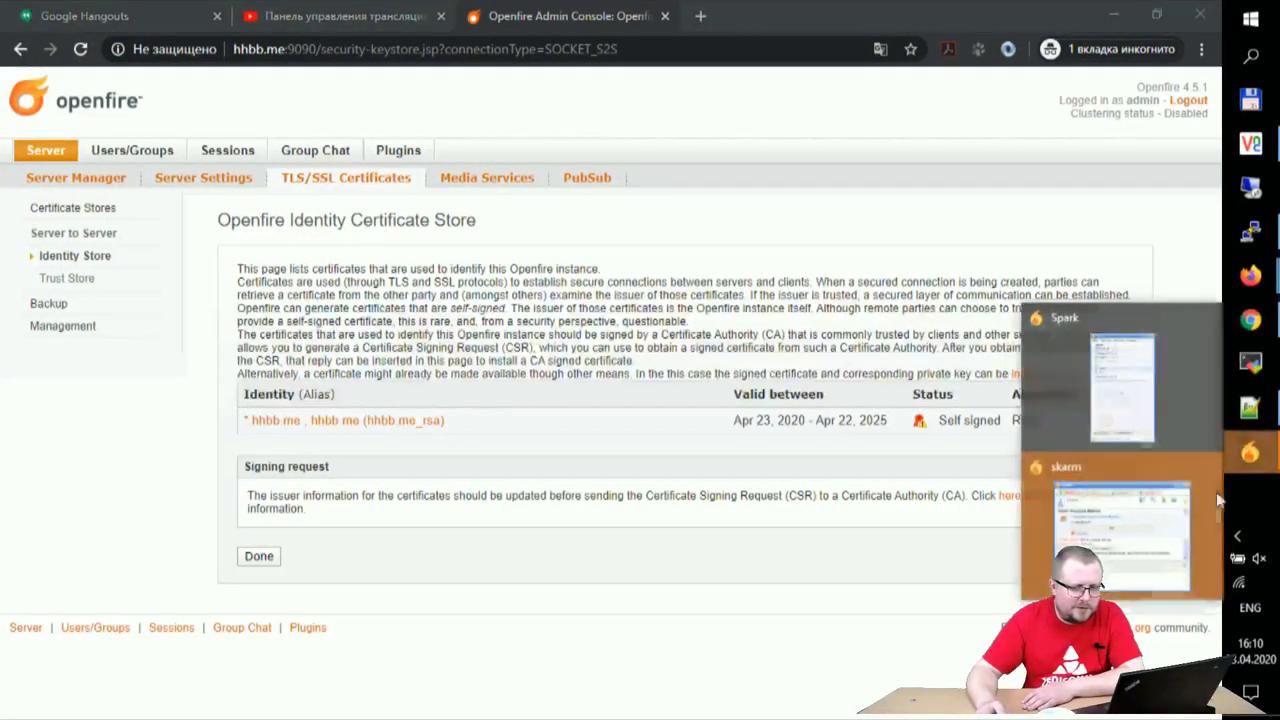
left_click(1216, 502)
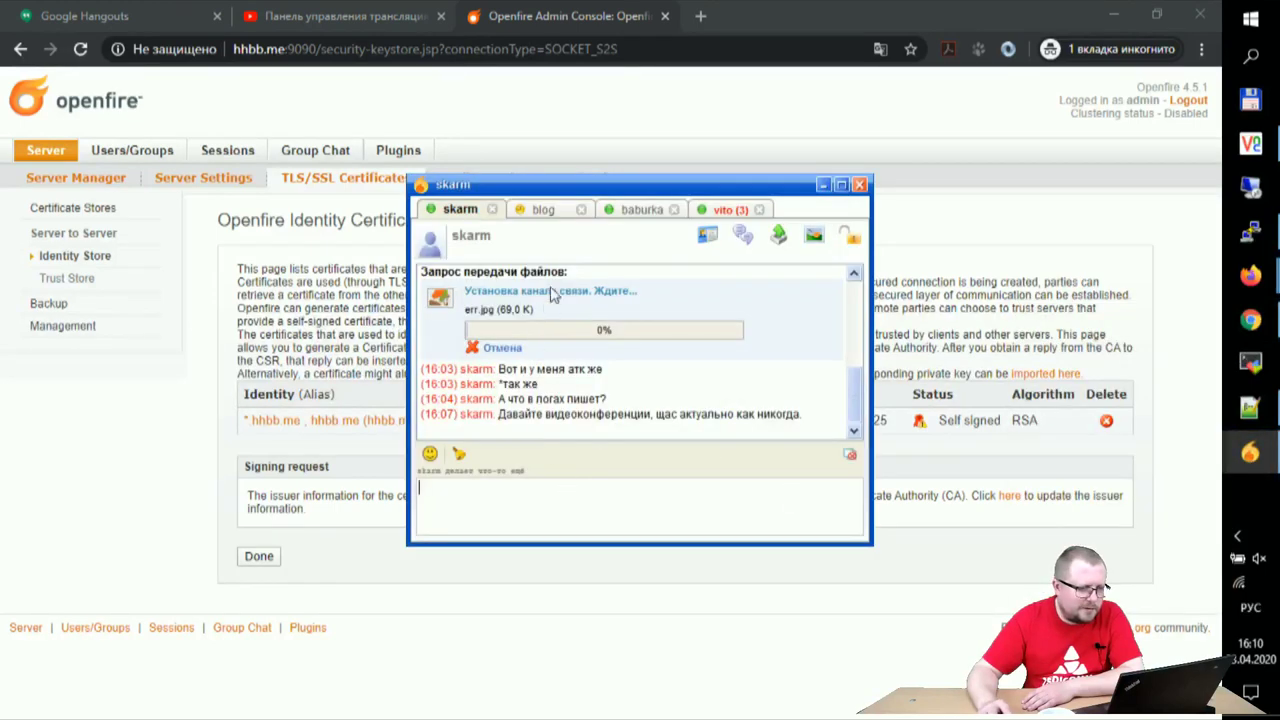
left_click(723, 210)
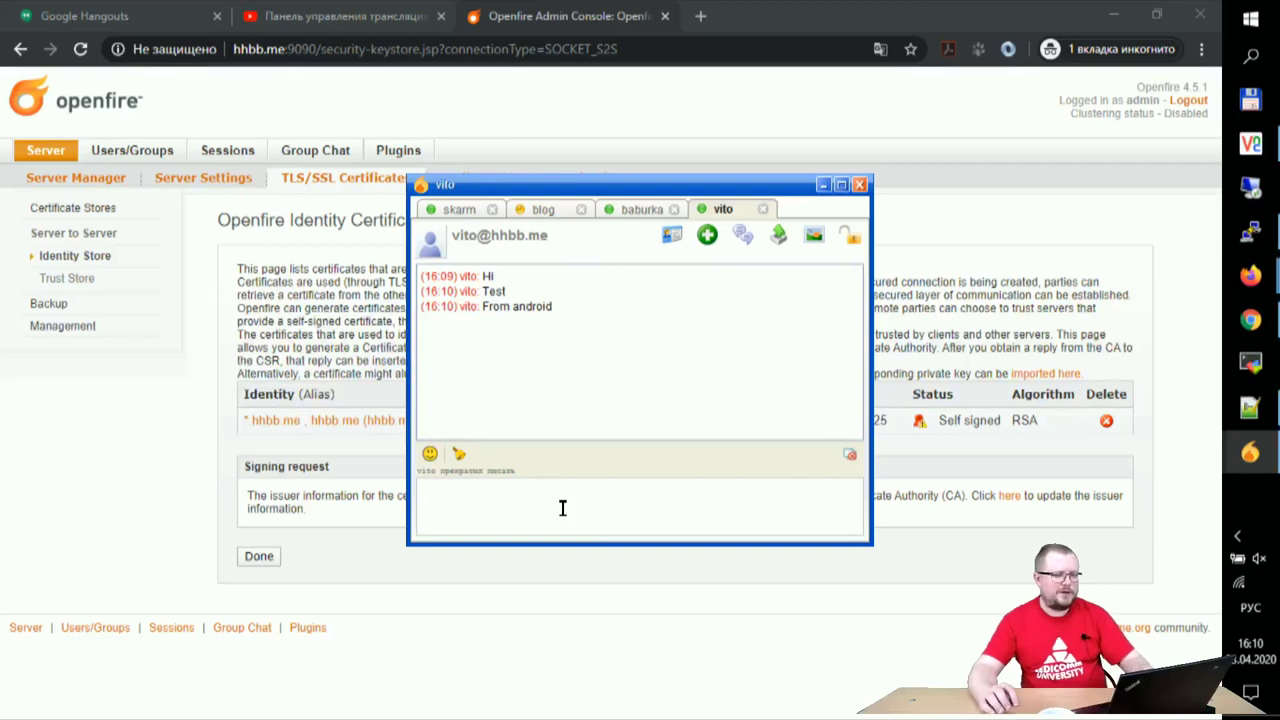
type("тест успешны")
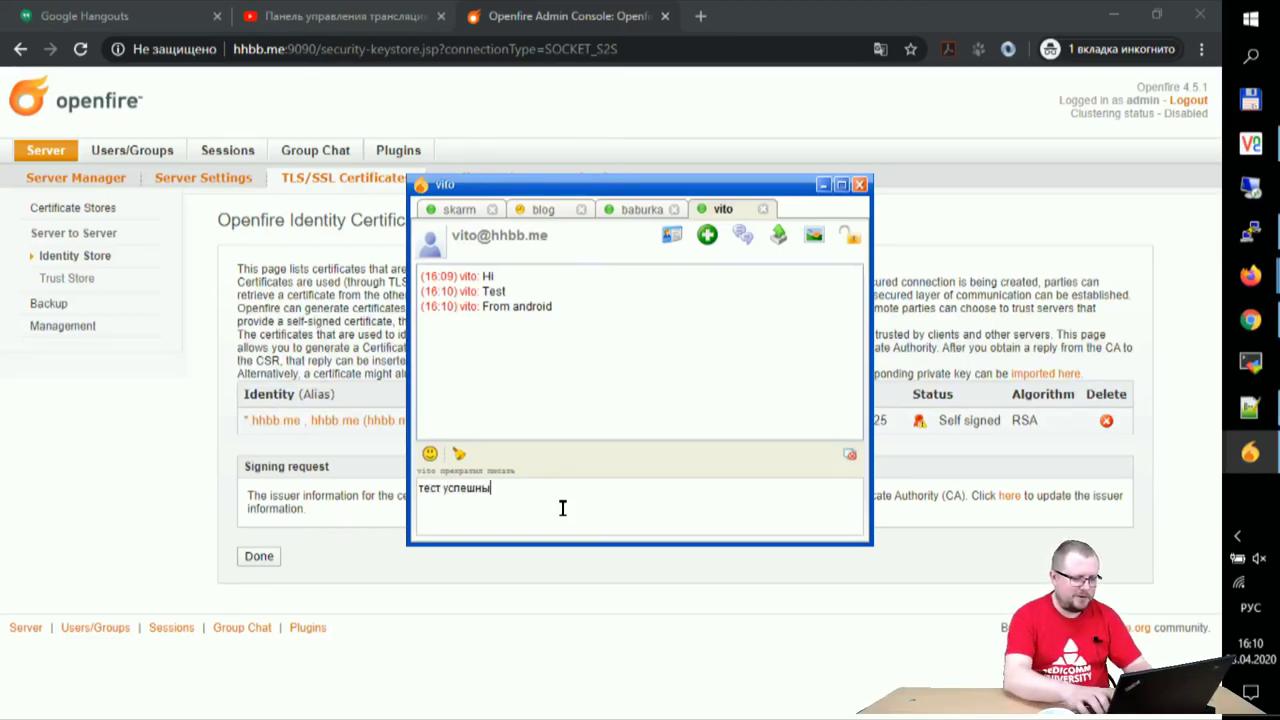
type("й")
key("Return")
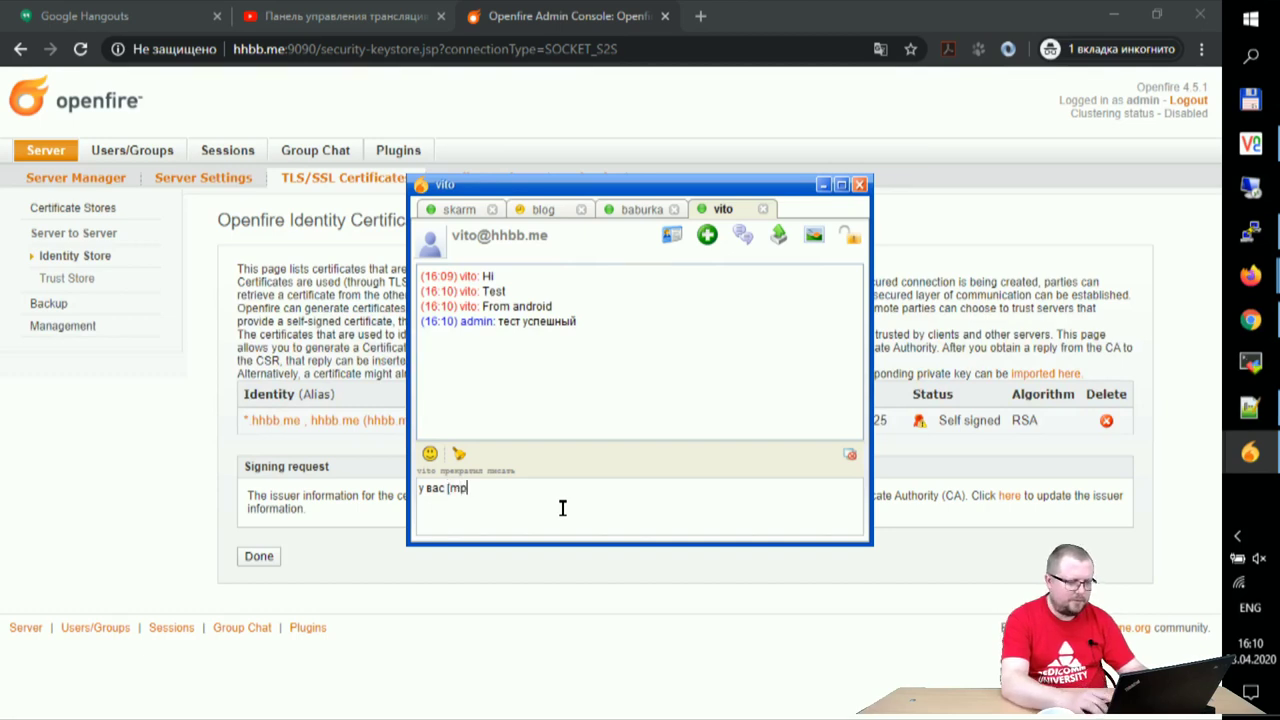
- Send the contact the question 'у вас xmpp или jabber?'
type("хмрр или jabber&")
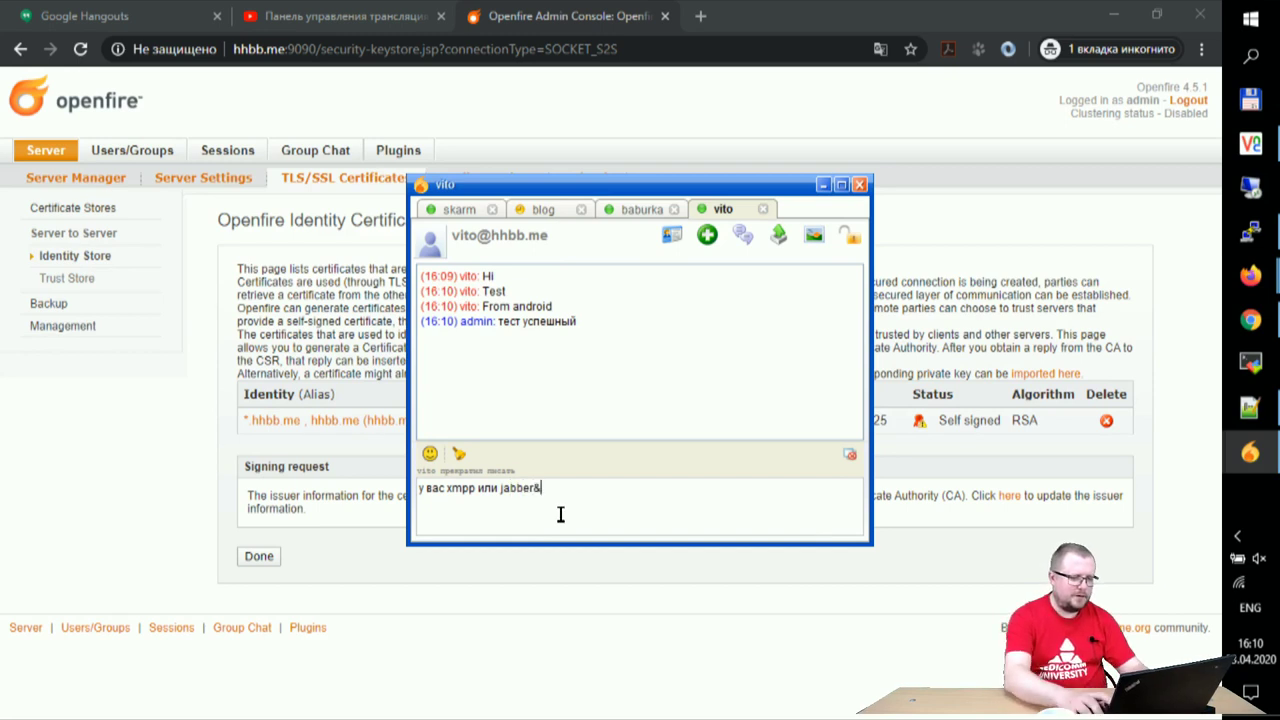
key("BackSpace")
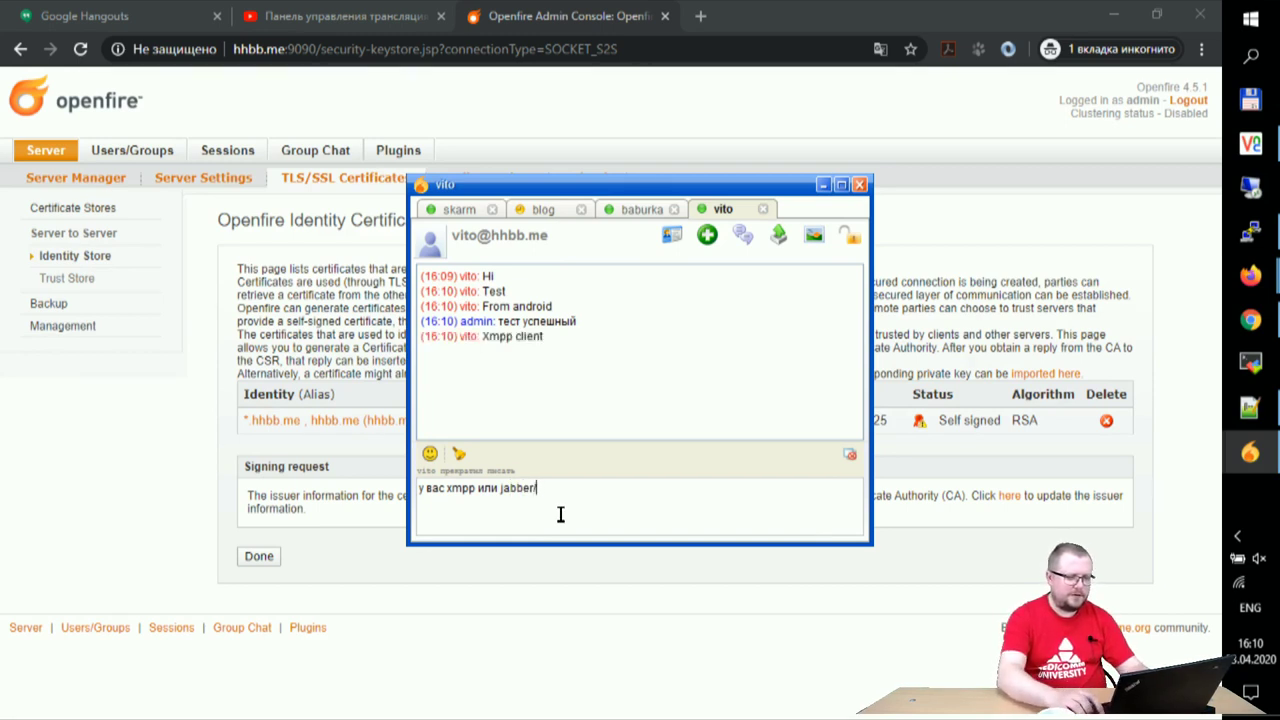
key("Return")
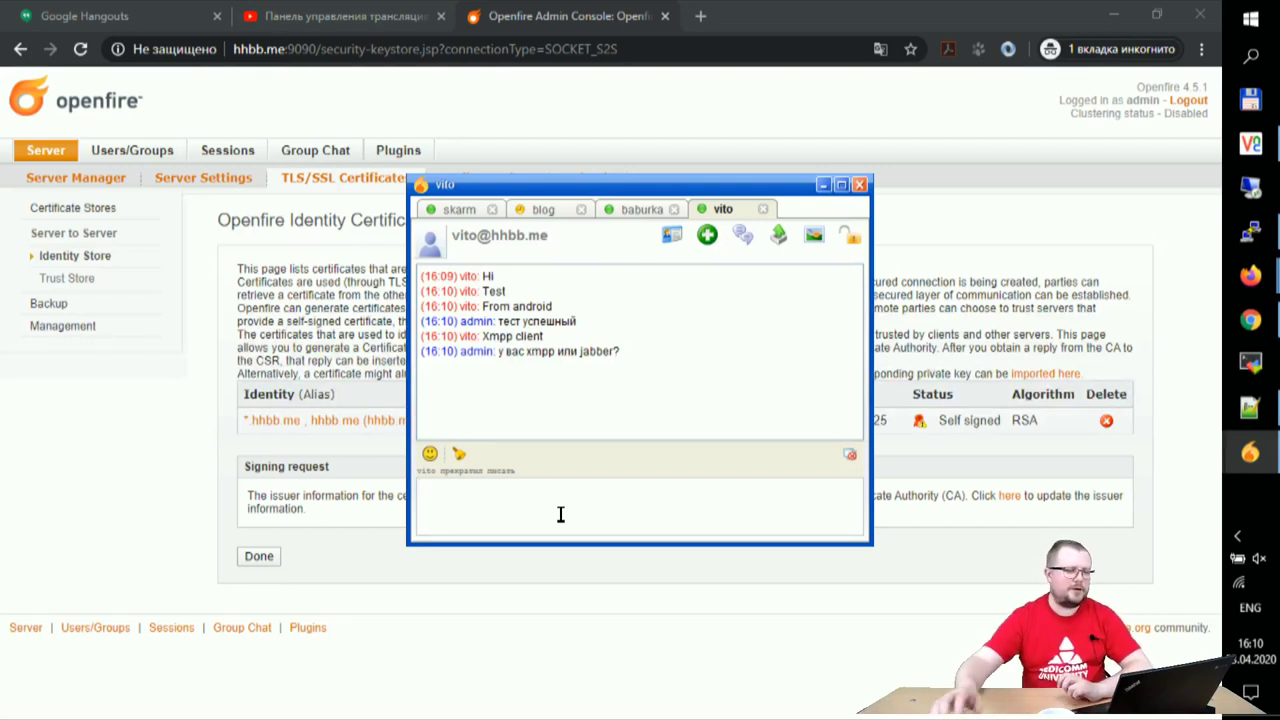
left_click(543, 209)
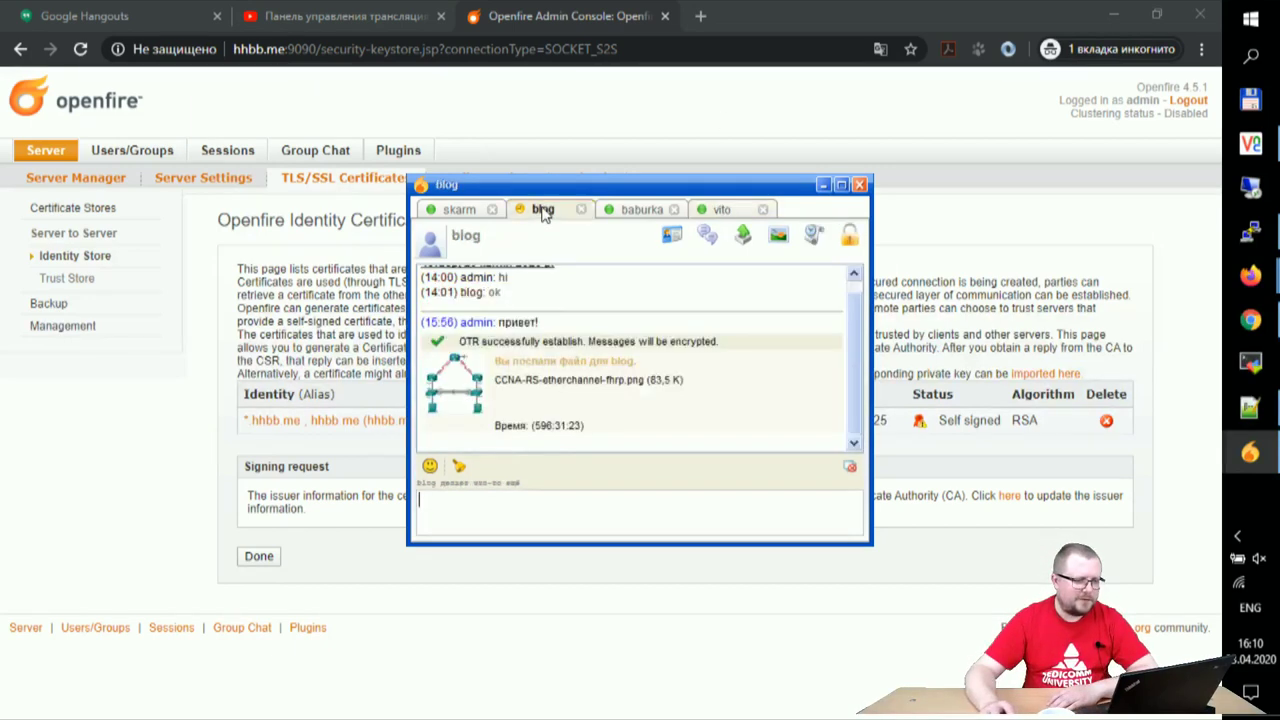
- Look through each open Spark conversation, including the one with a pending file transfer
left_click(460, 209)
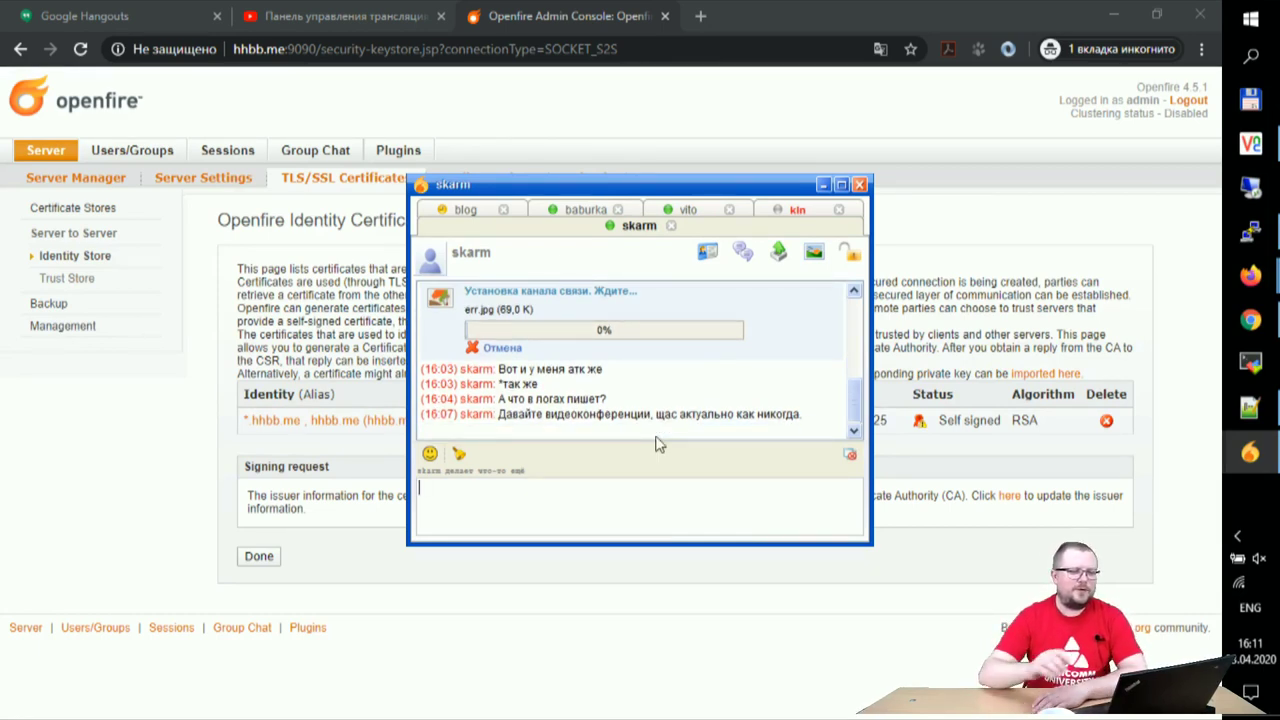
left_click(460, 209)
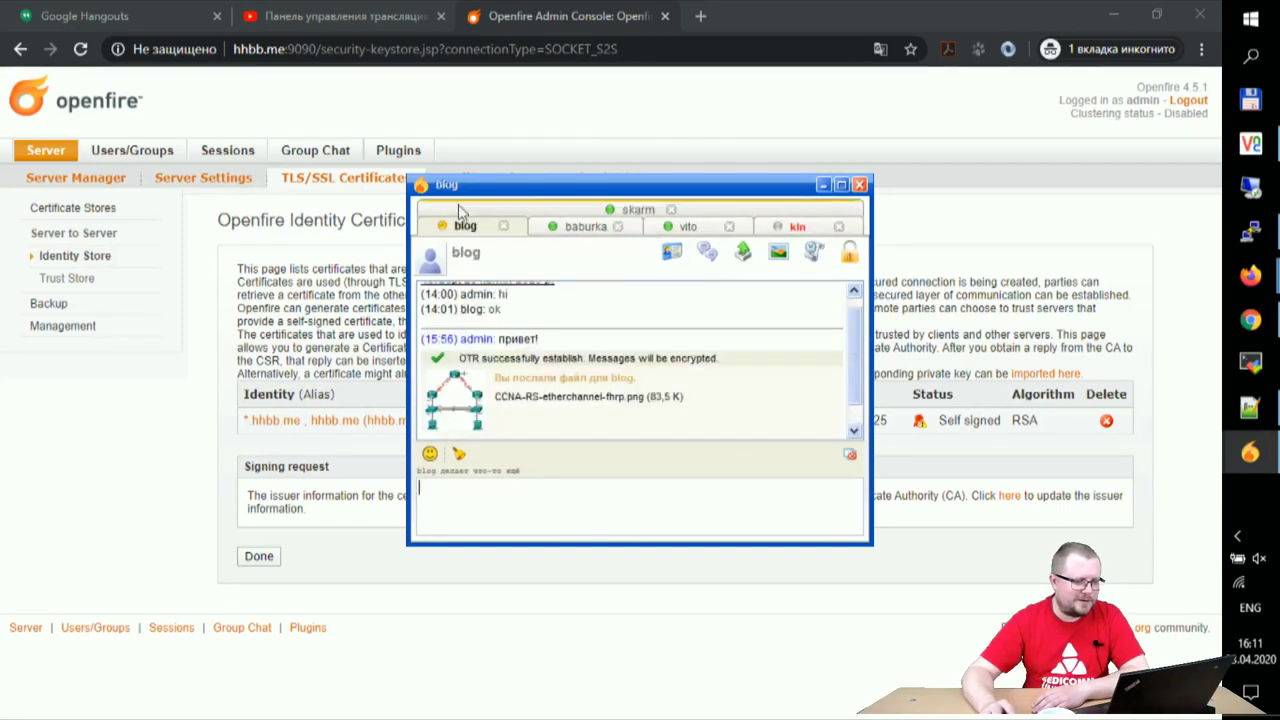
left_click(580, 227)
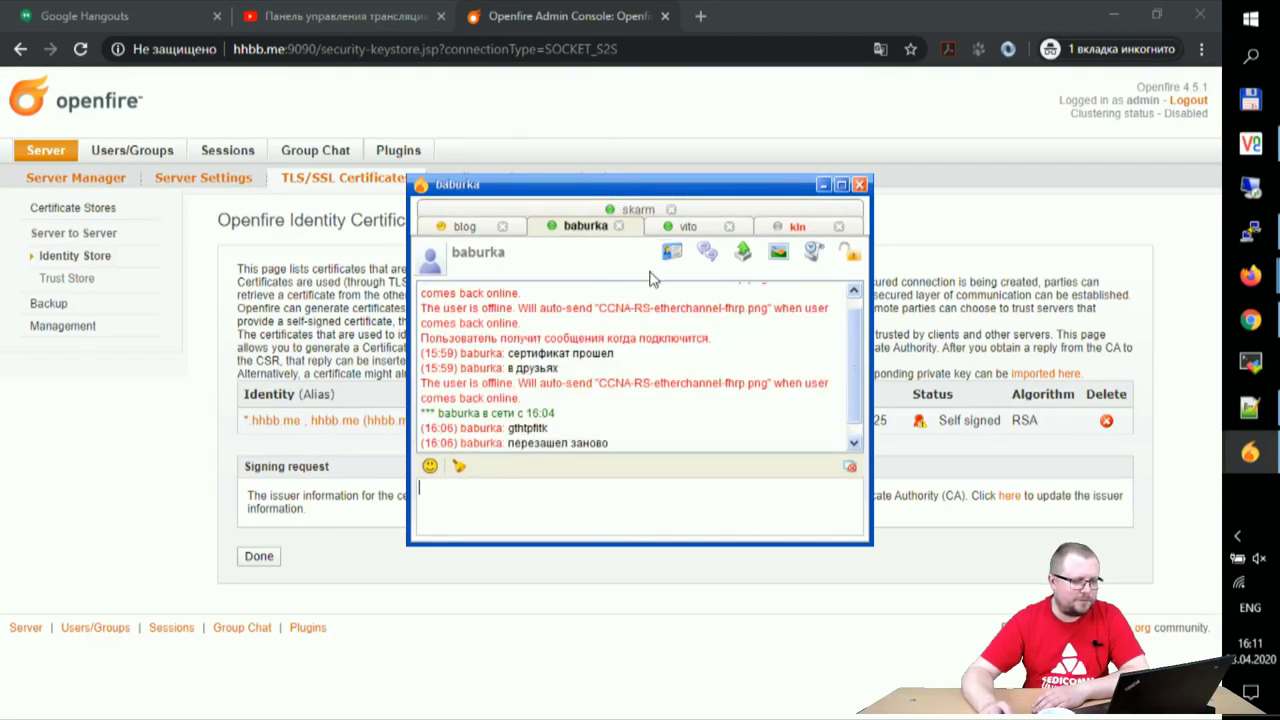
left_click(682, 226)
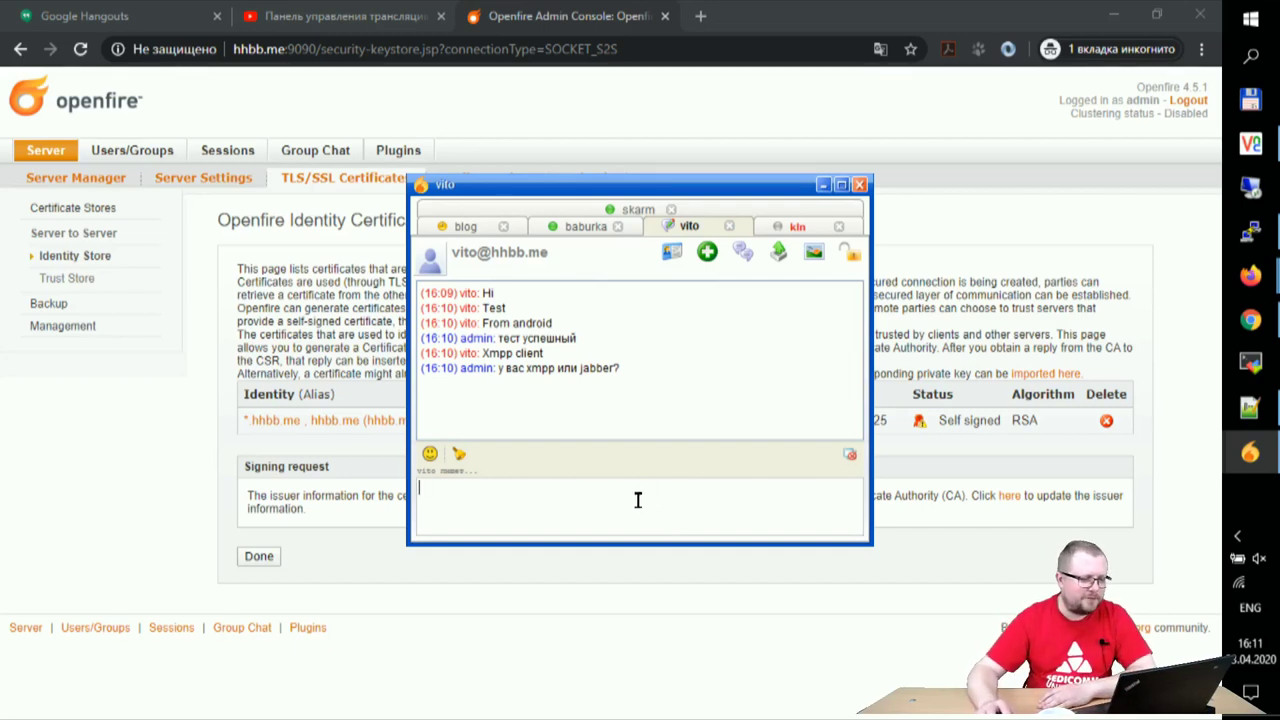
- Reply 'Мы вас тоже приветствуем!' to the contact who sent the greeting
left_click(795, 226)
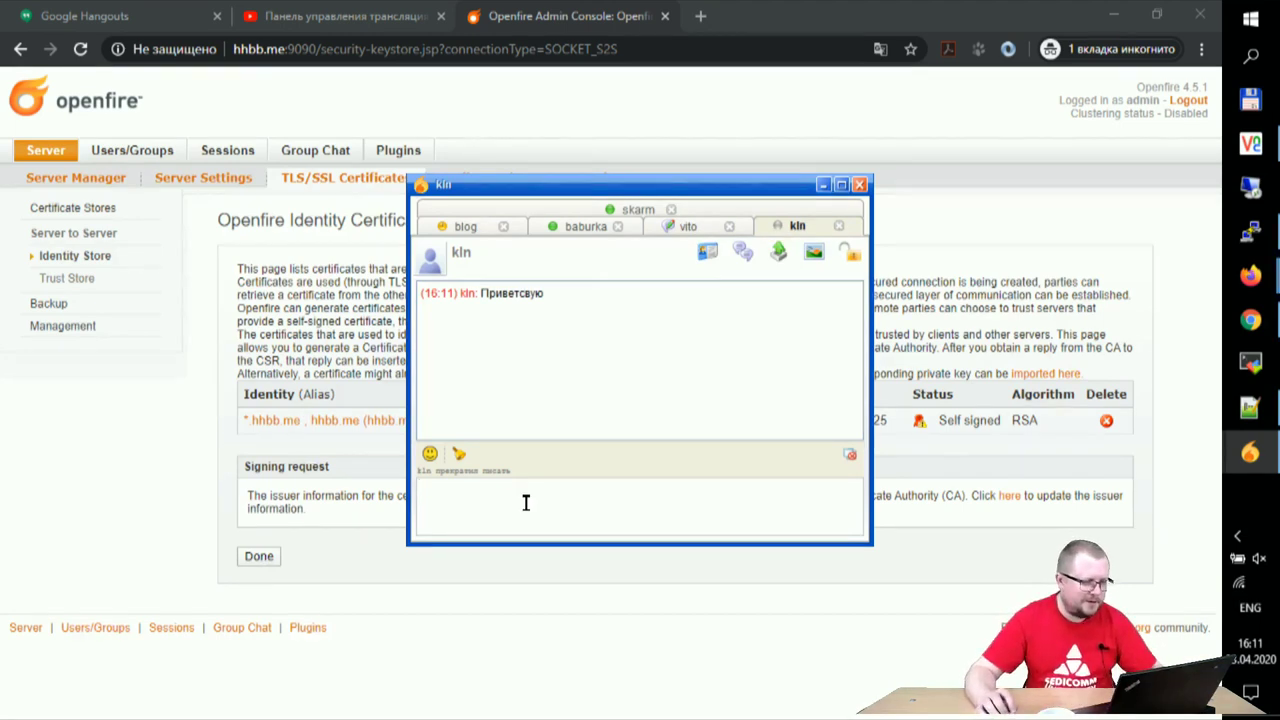
type("vs d")
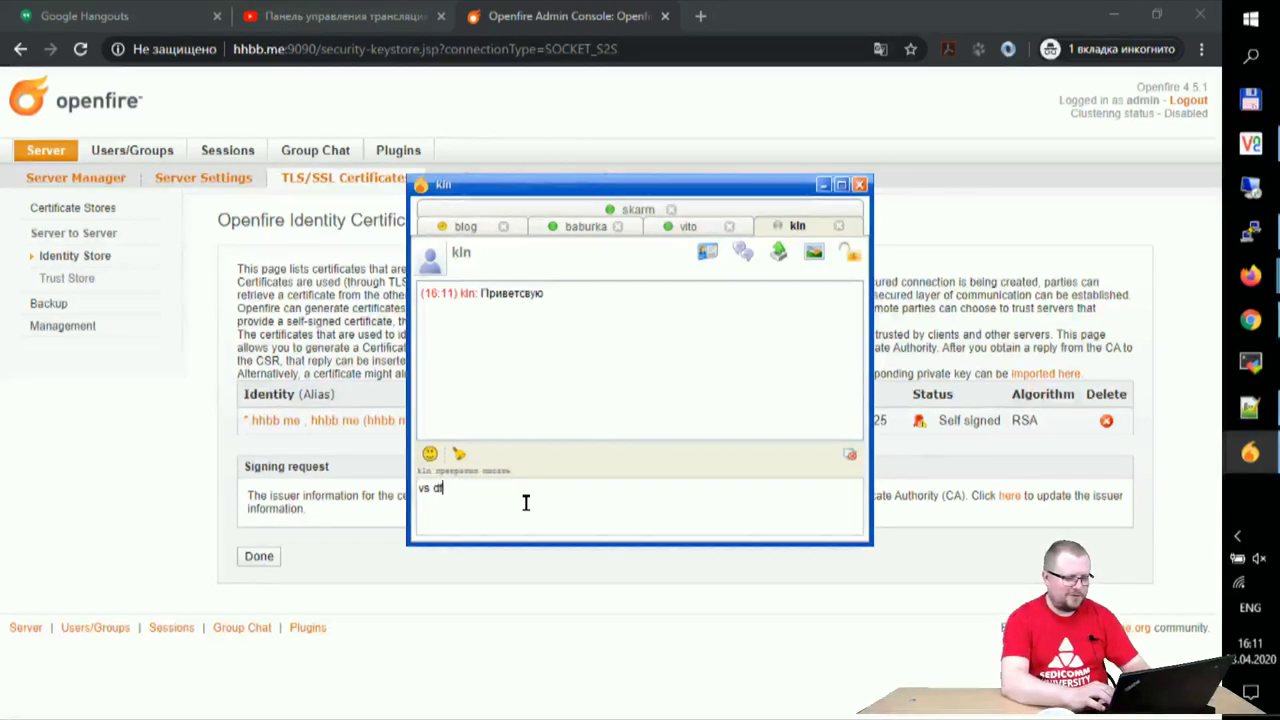
type("fc g")
key("BackSpace")
key("BackSpace")
key("BackSpace")
key("BackSpace")
key("BackSpace")
key("BackSpace")
key("BackSpace")
key("BackSpace")
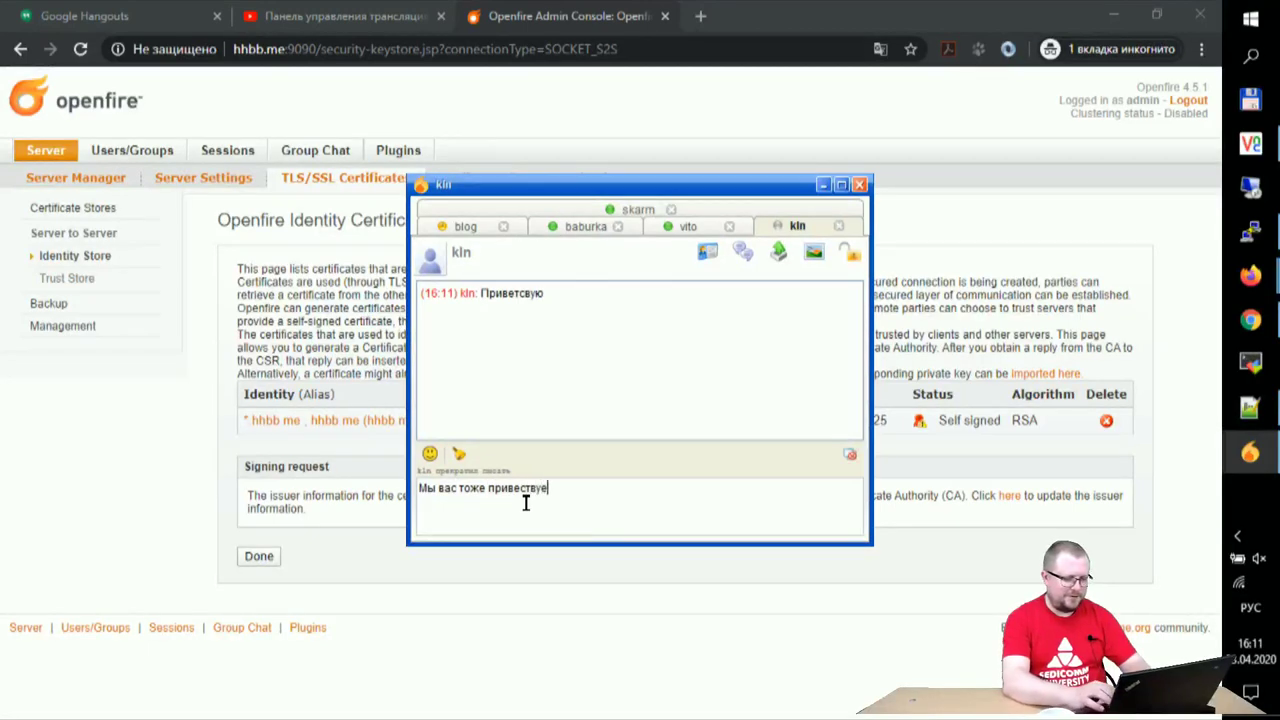
key("Return")
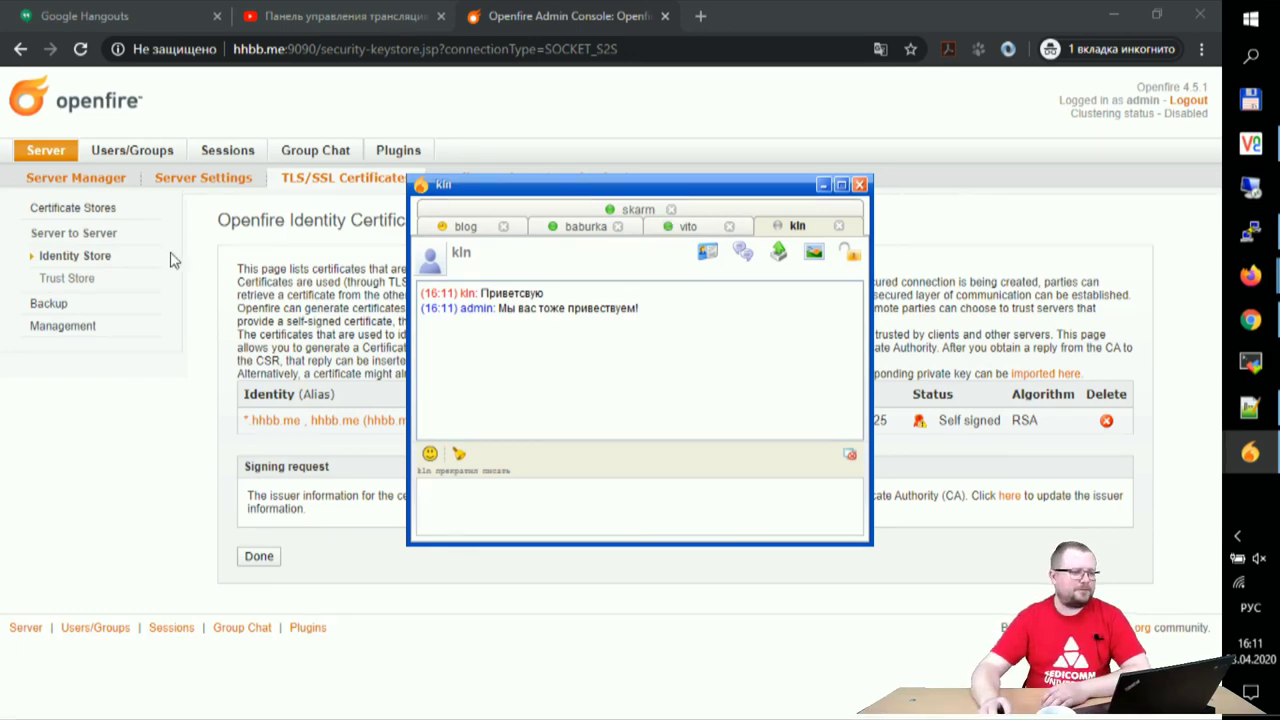
left_click(1250, 232)
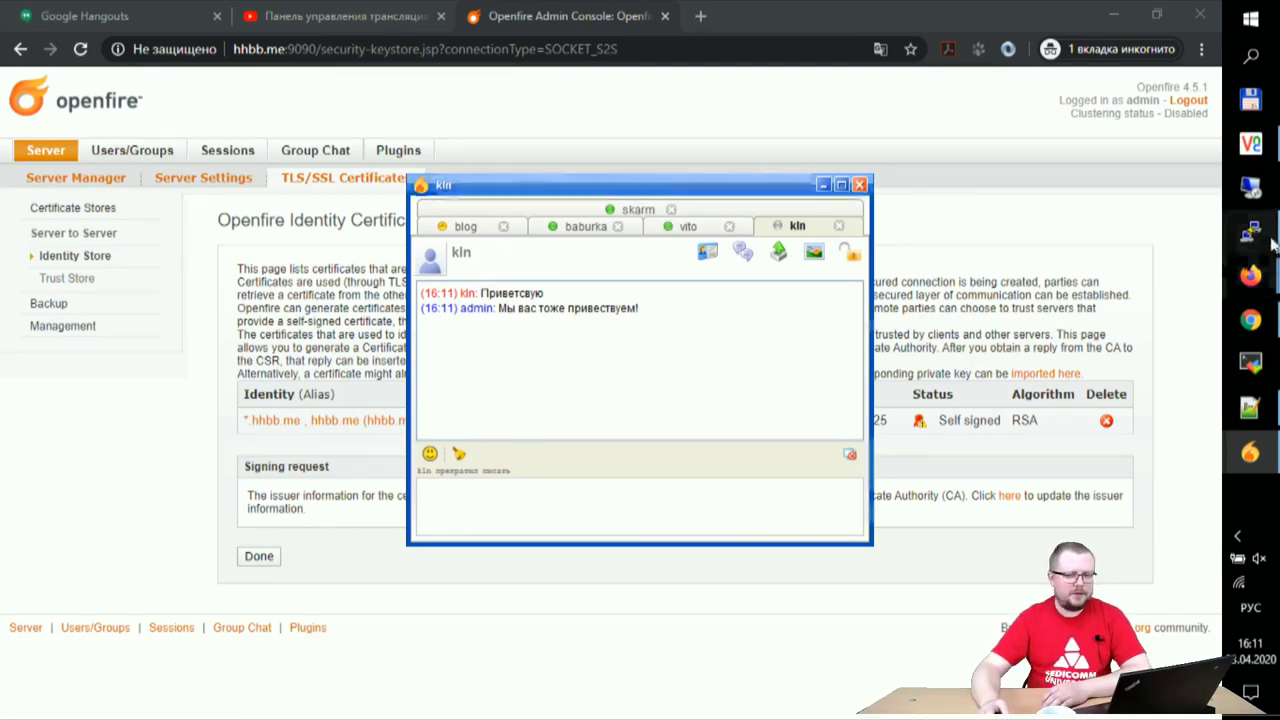
- Quit top and run 'ufw status', which shows the firewall is inactive
key("q")
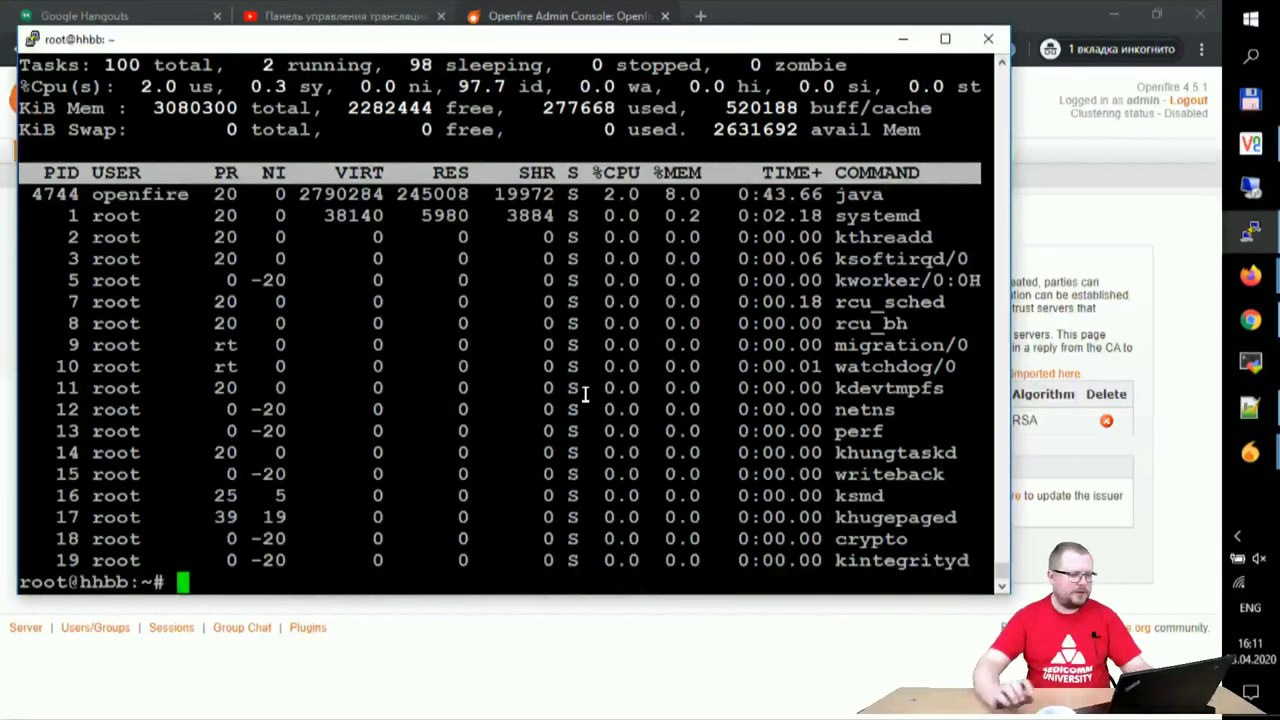
type("ufw status")
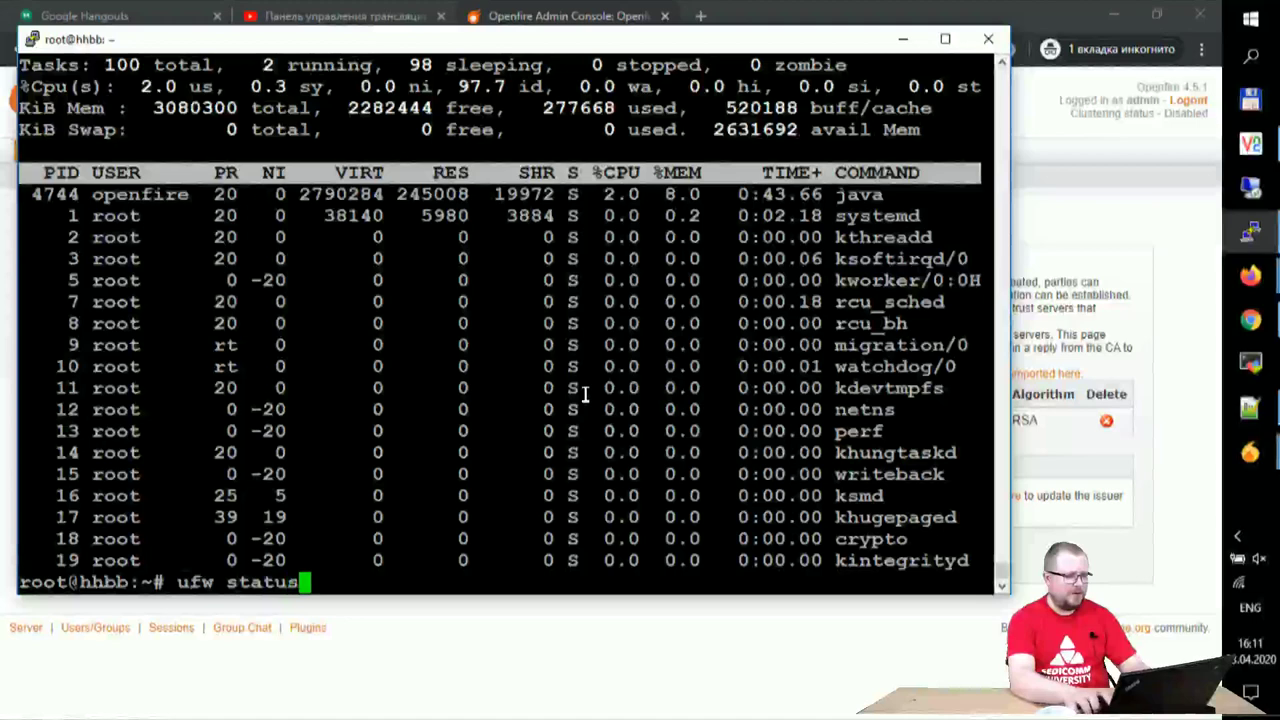
key("Return")
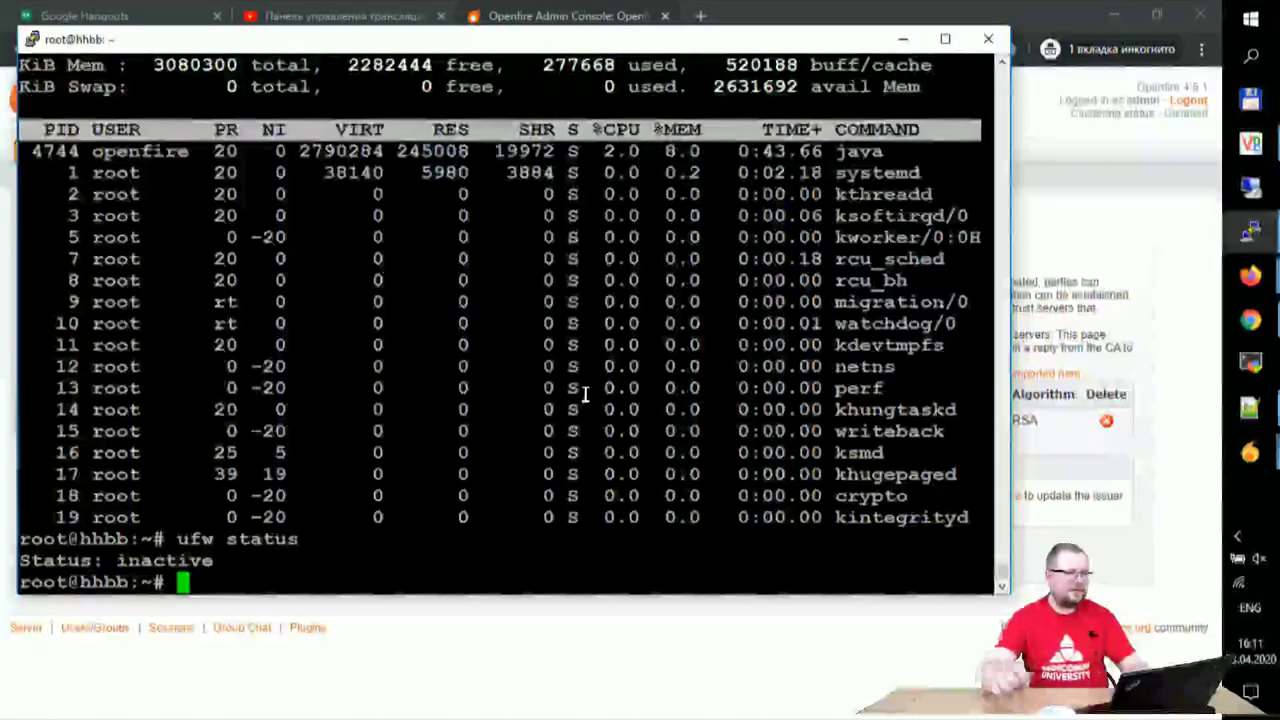
left_click(803, 9)
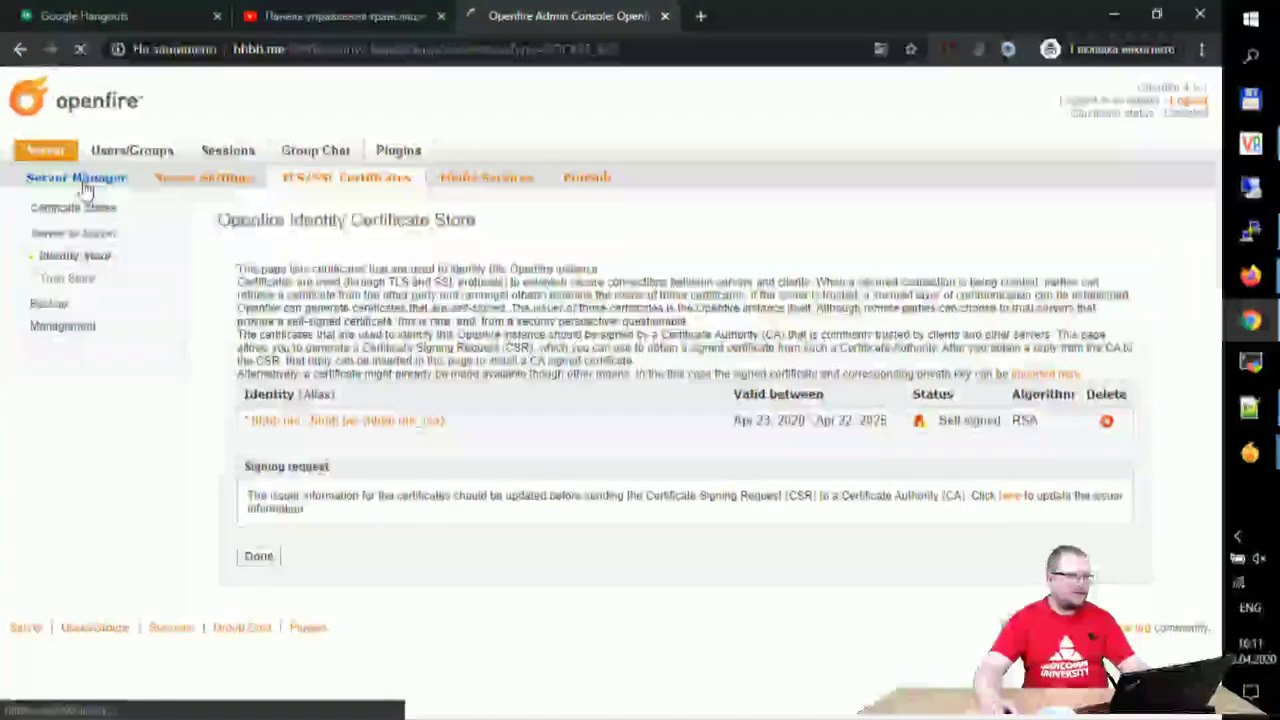
- Open the Server Information page showing Openfire 4.5.1, then switch to VNC Viewer
left_click(82, 180)
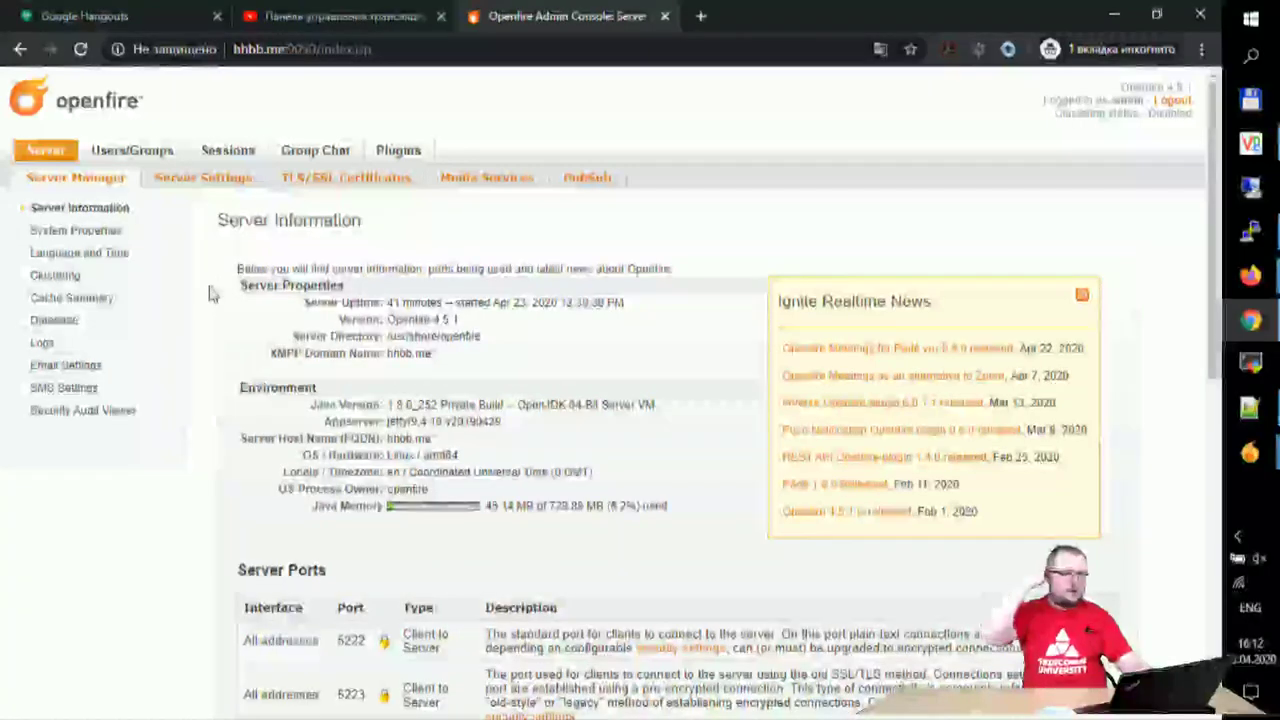
left_click(1262, 150)
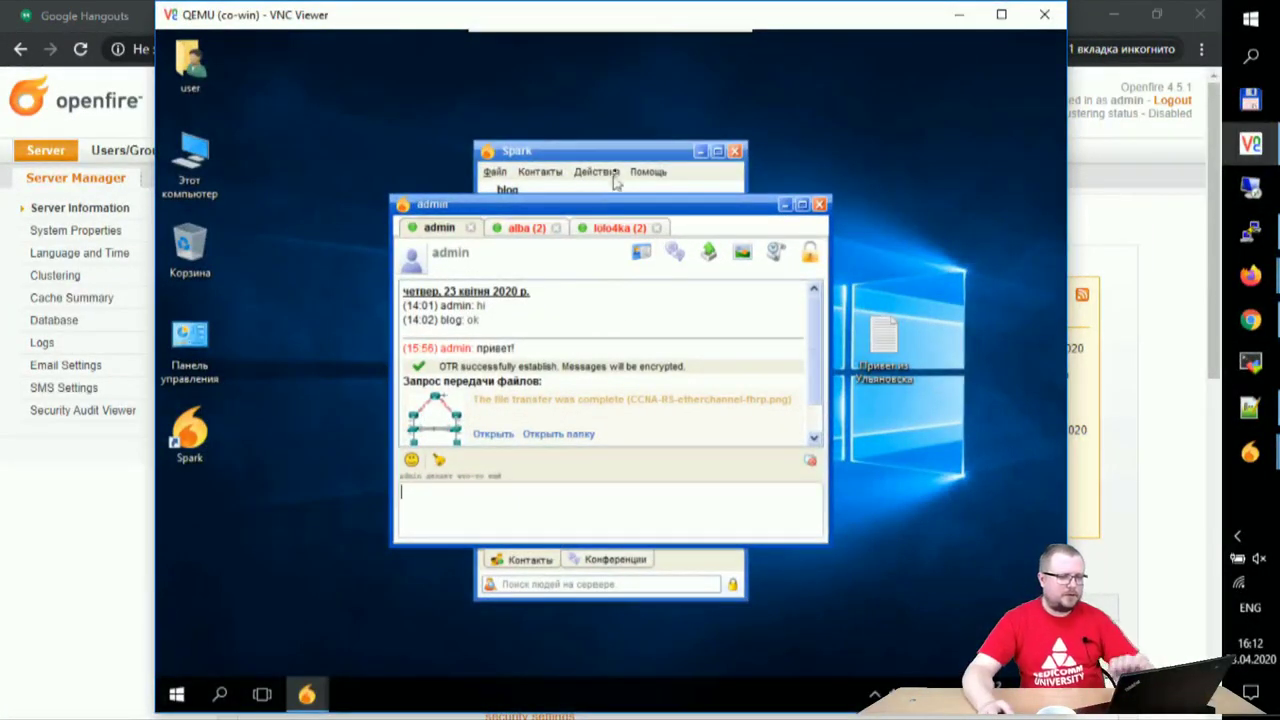
- In remote Spark, send CCNA-RS-etherchannel-fhrp.png to the second chat contact
left_click(611, 155)
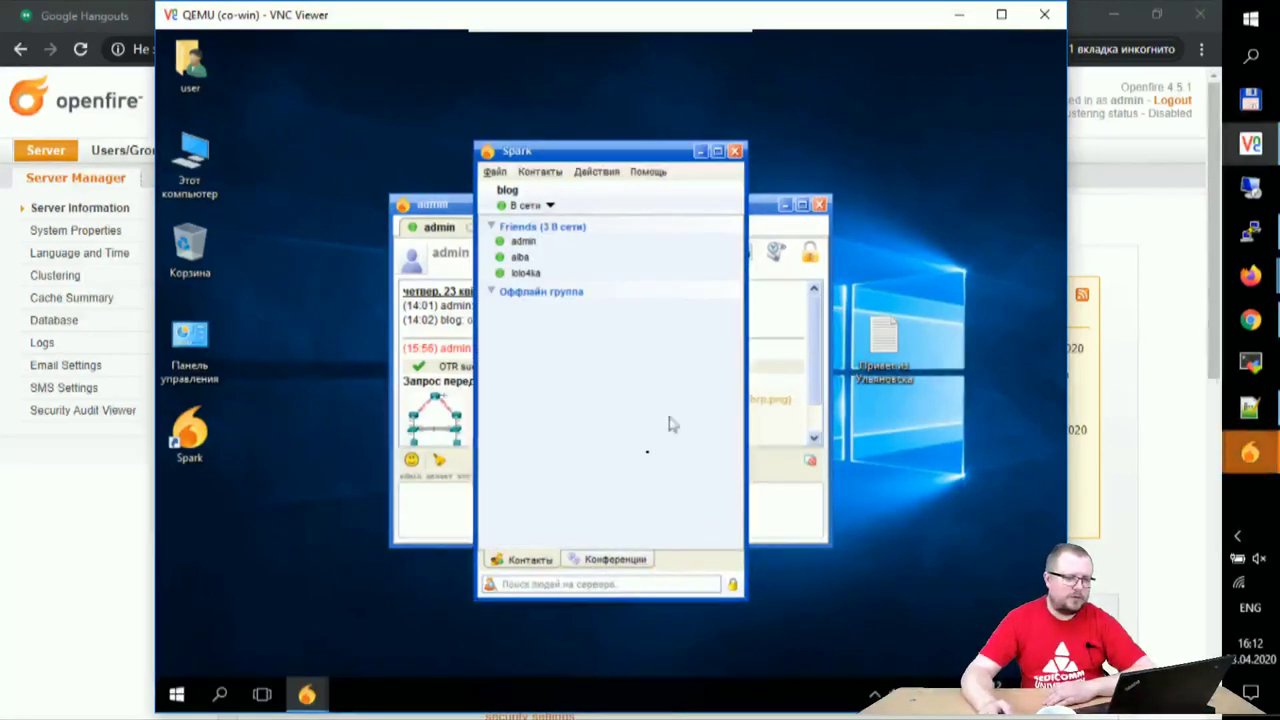
left_click(492, 291)
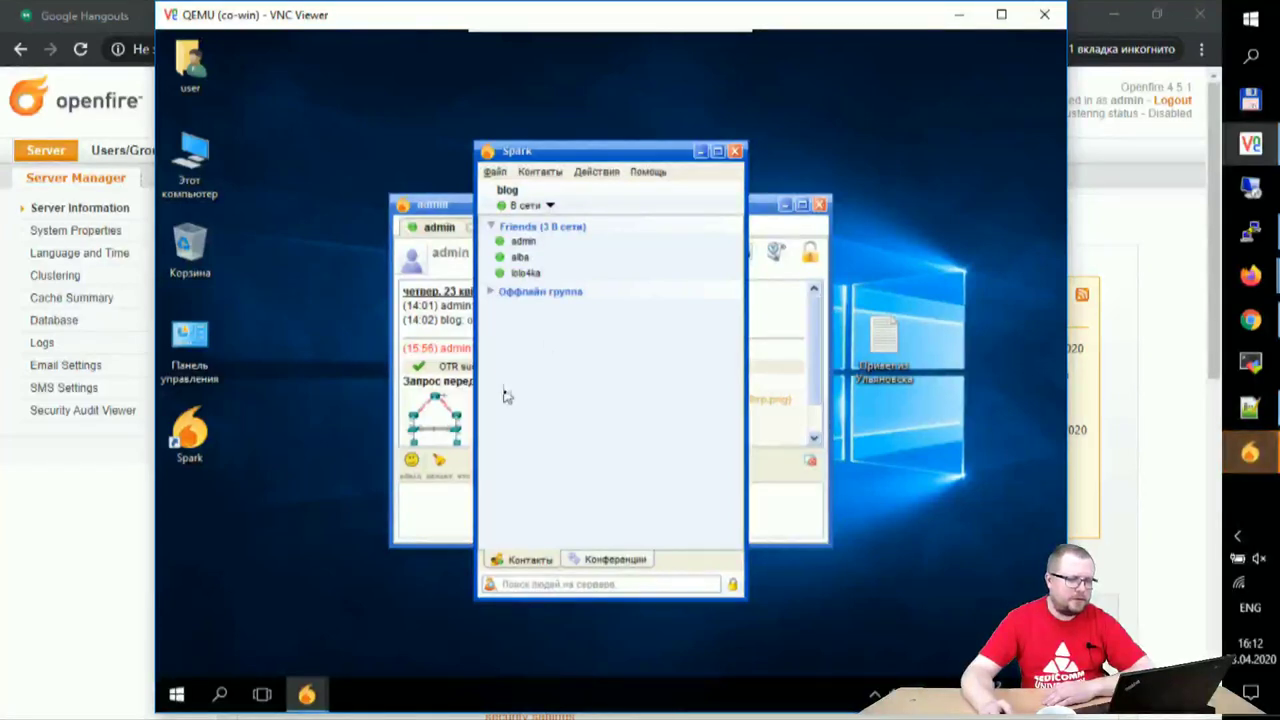
left_click(525, 273)
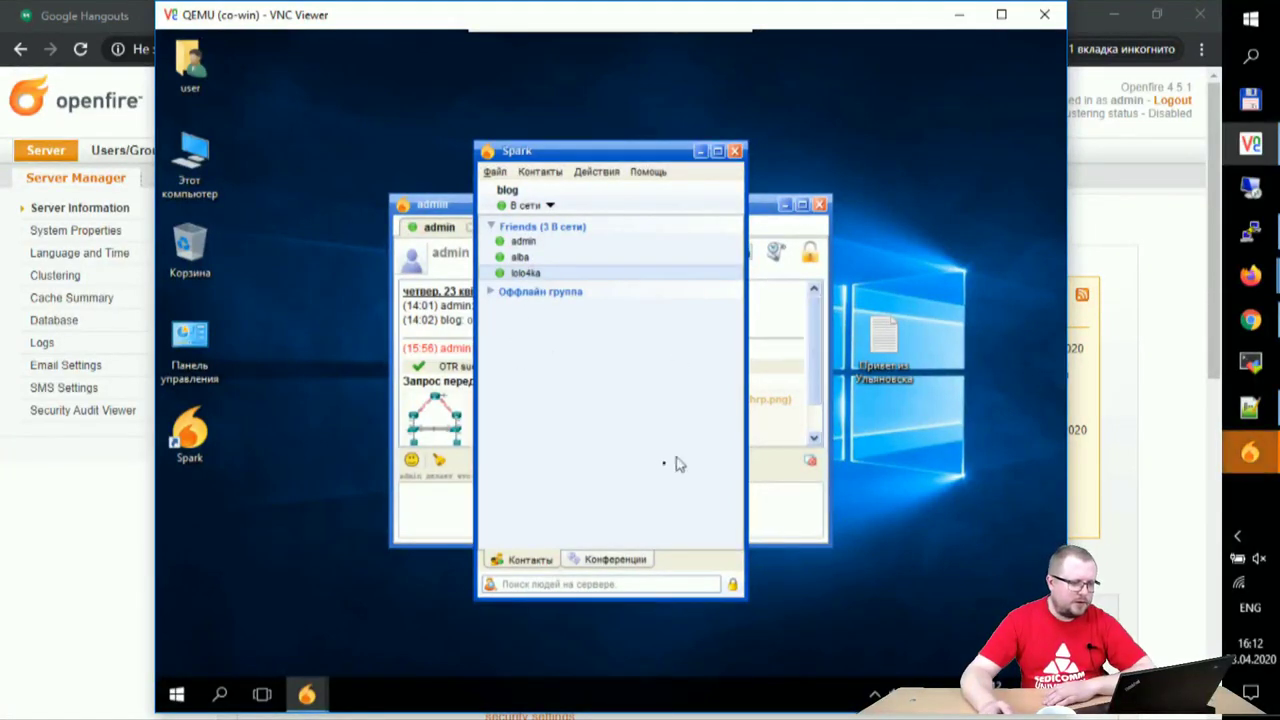
left_click(437, 206)
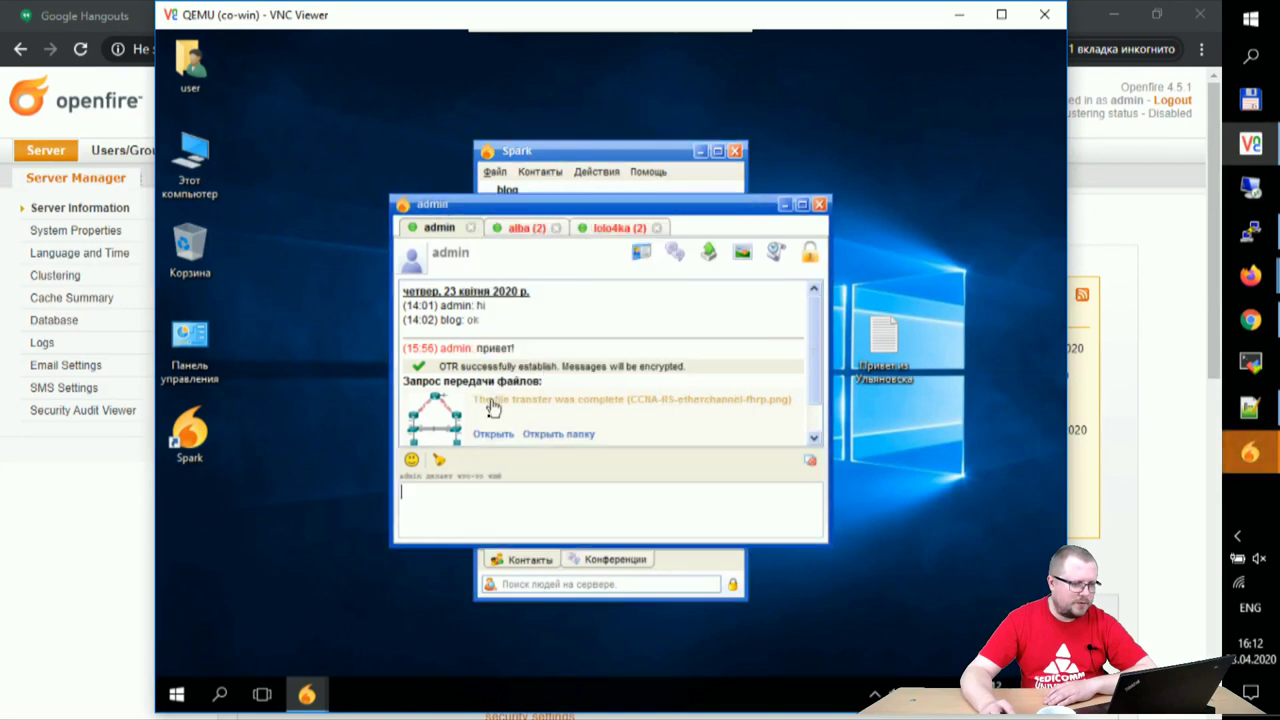
left_click(519, 228)
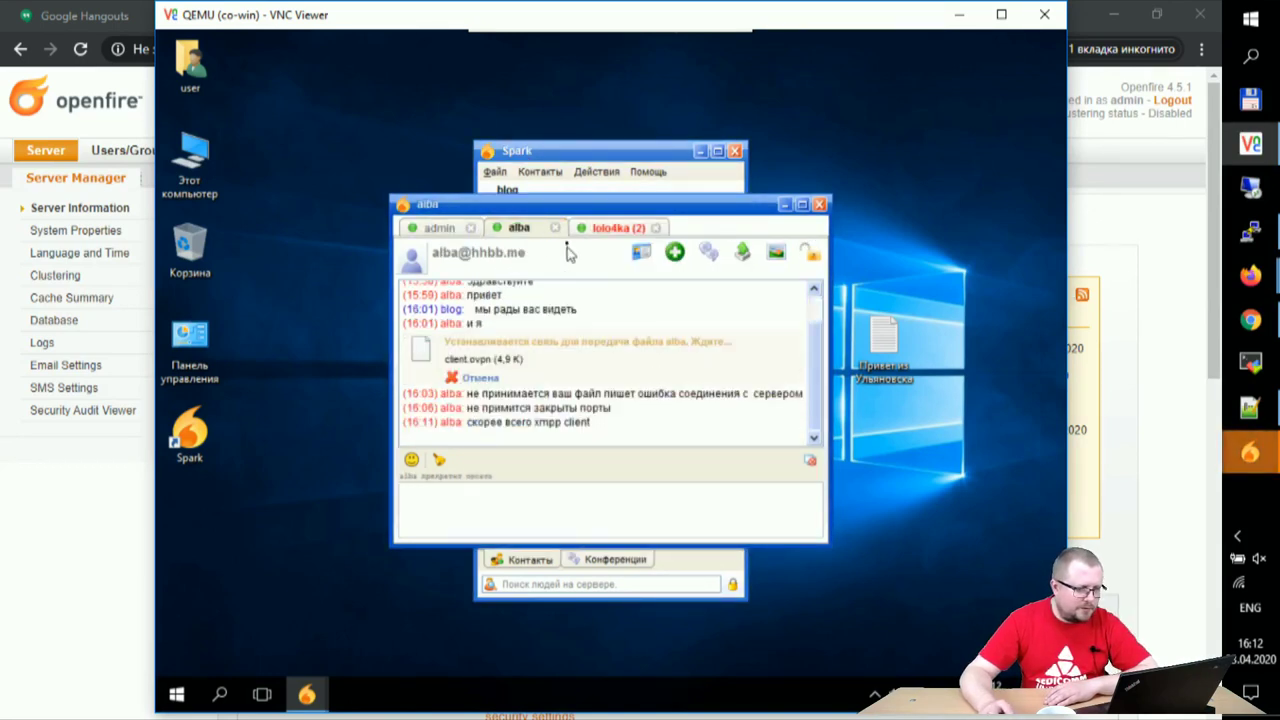
left_click(750, 260)
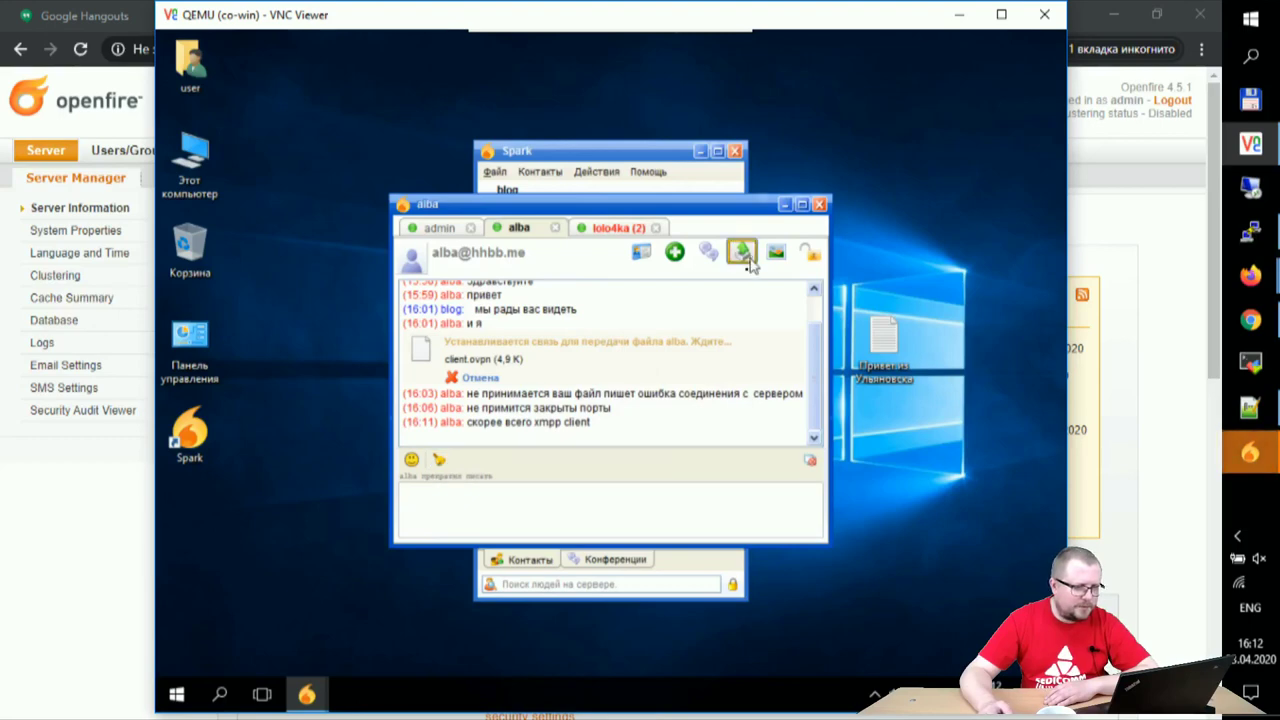
left_click(340, 230)
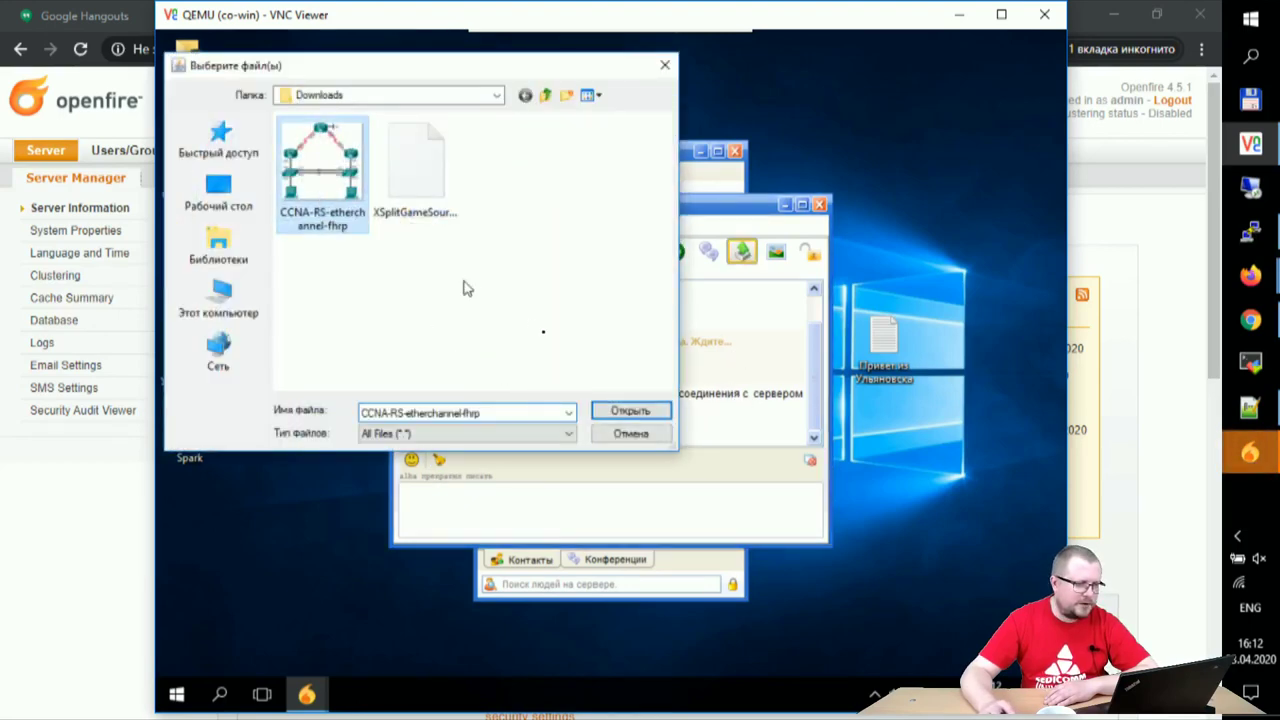
left_click(604, 410)
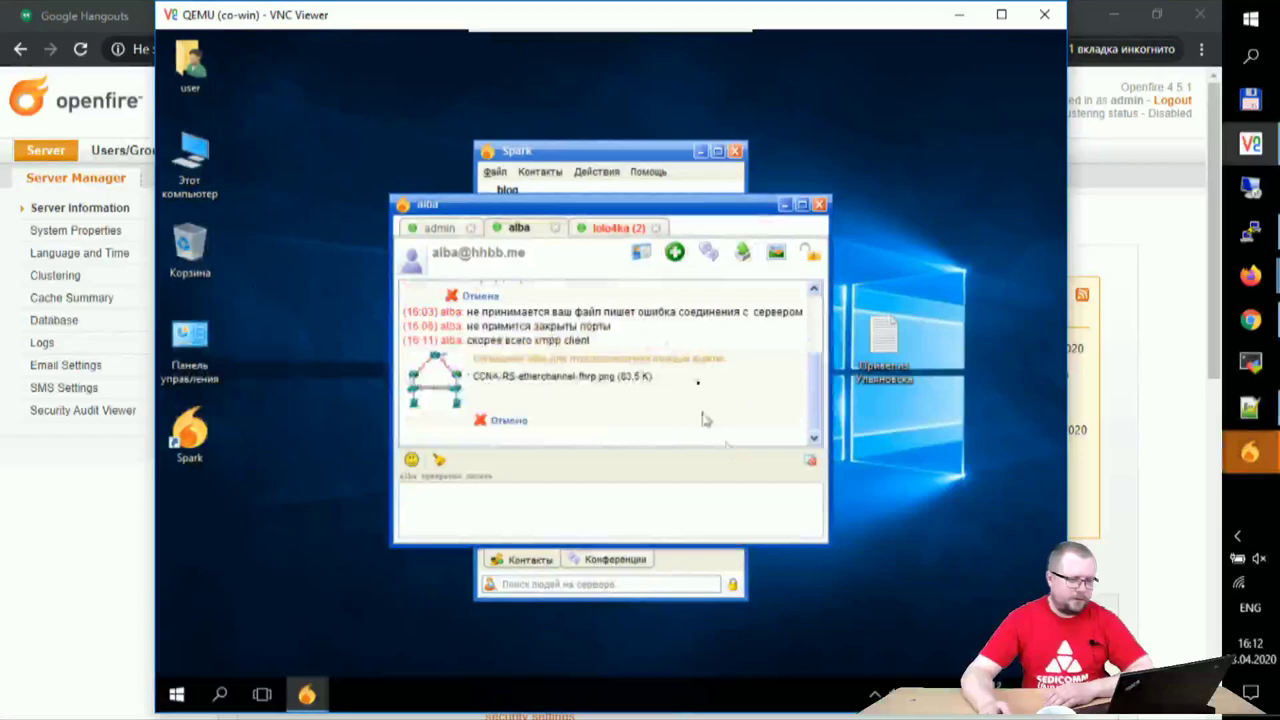
- Send the same diagram to the third chat contact, then minimize VNC Viewer
left_click(605, 228)
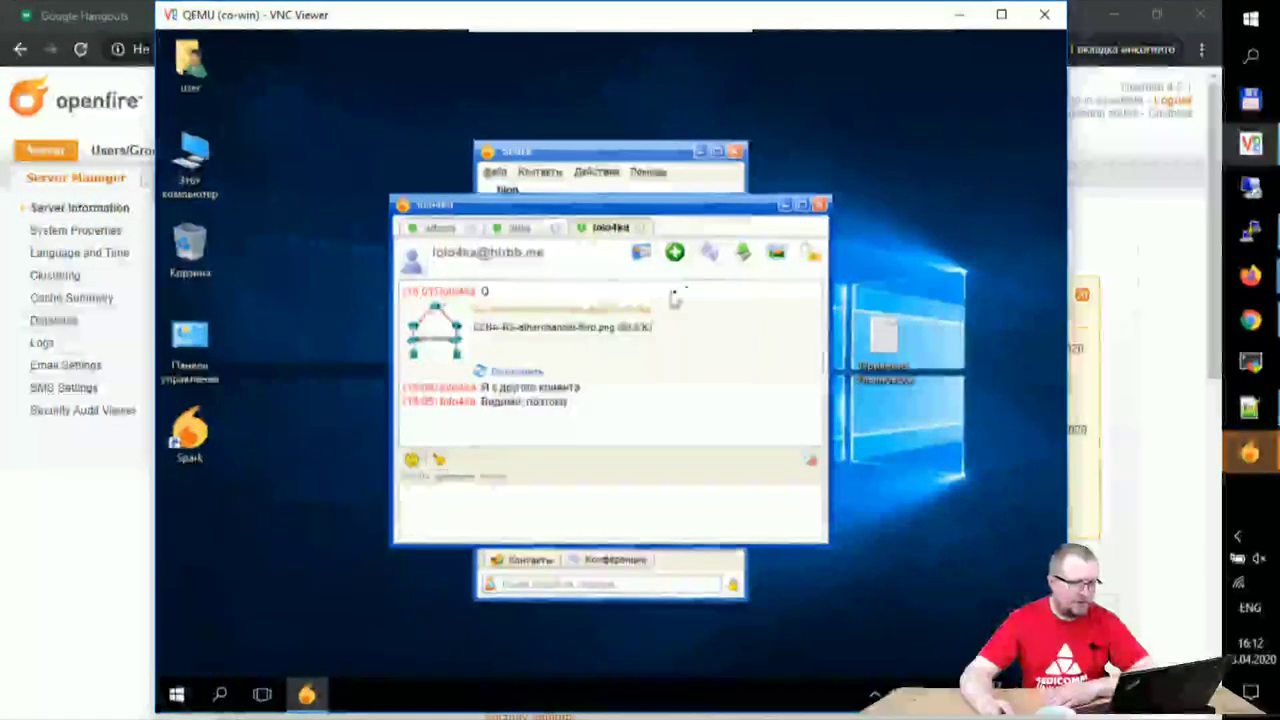
left_click(741, 251)
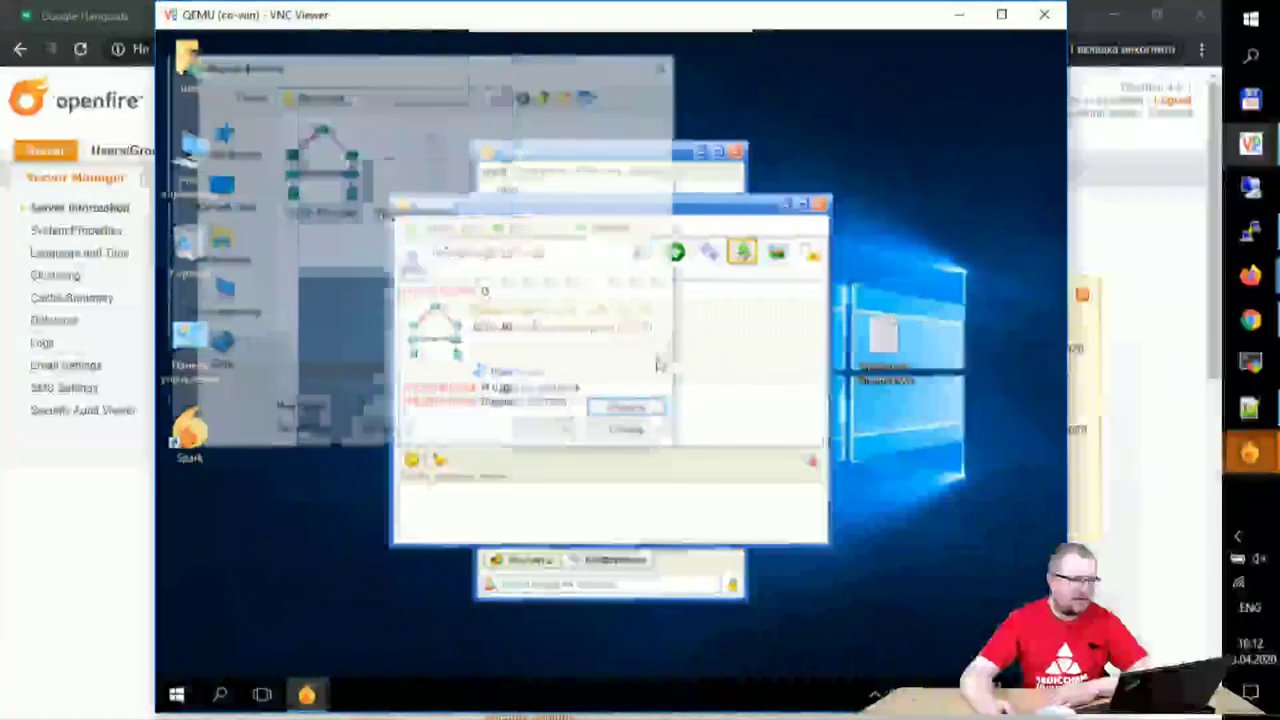
left_click(322, 170)
left_click(628, 411)
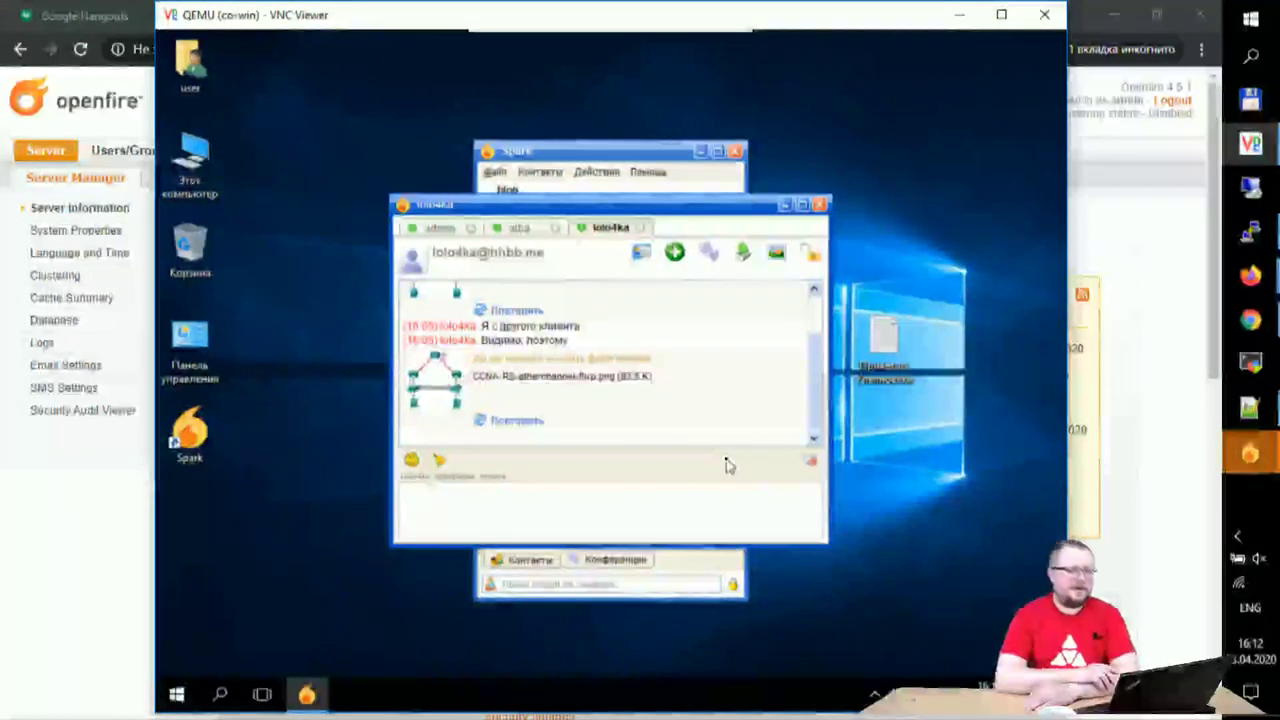
left_click(958, 15)
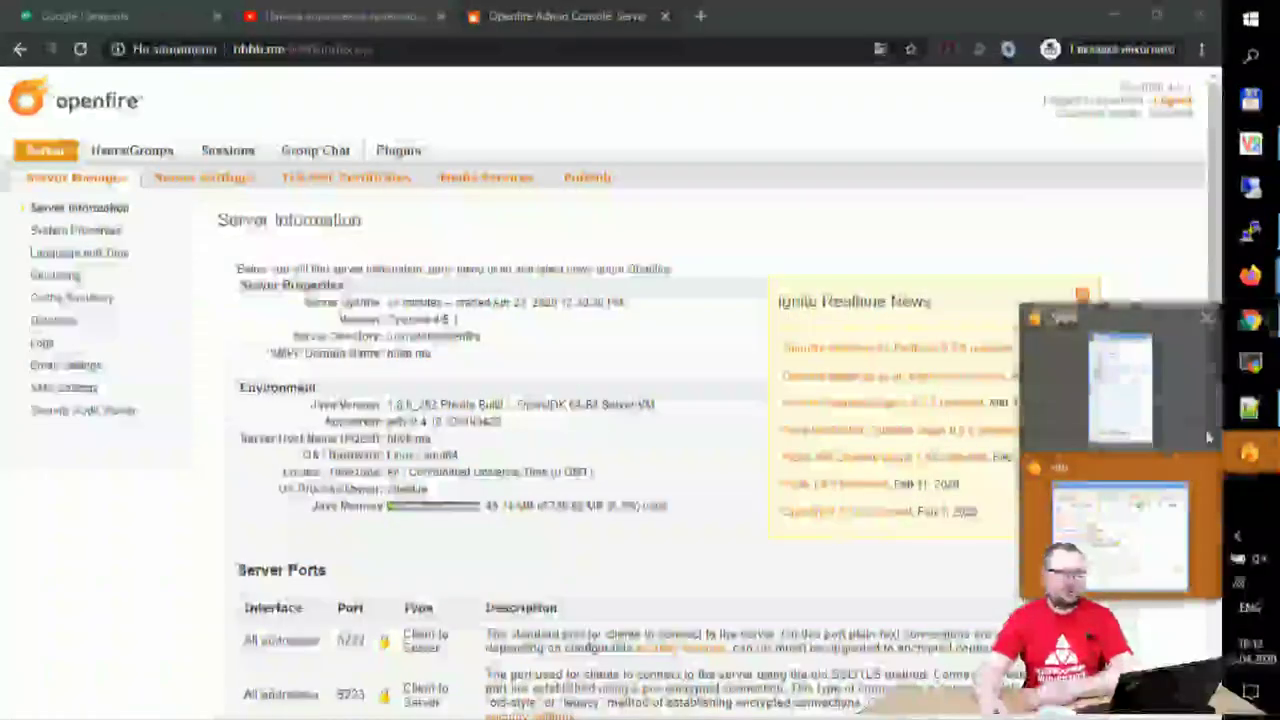
- Bring Spark's chat back to read the contact's thank-you message, then return to Openfire
left_click(1130, 538)
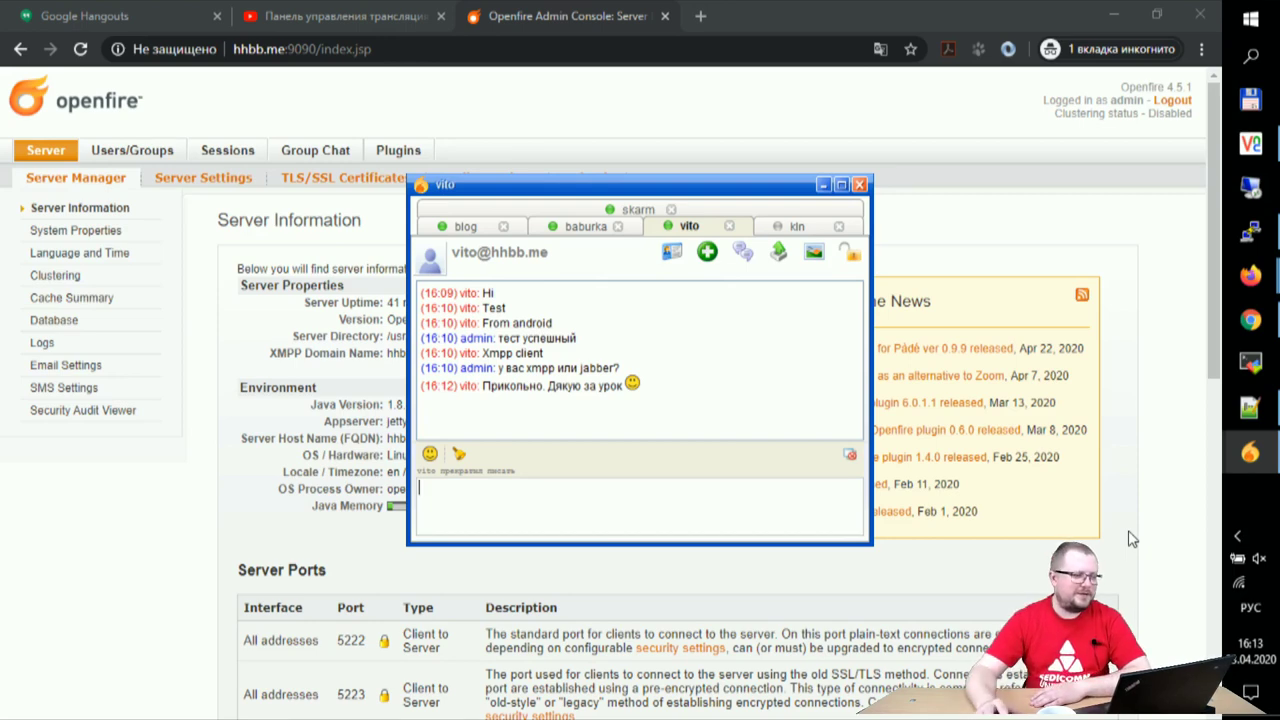
left_click_drag(600, 128, 397, 149)
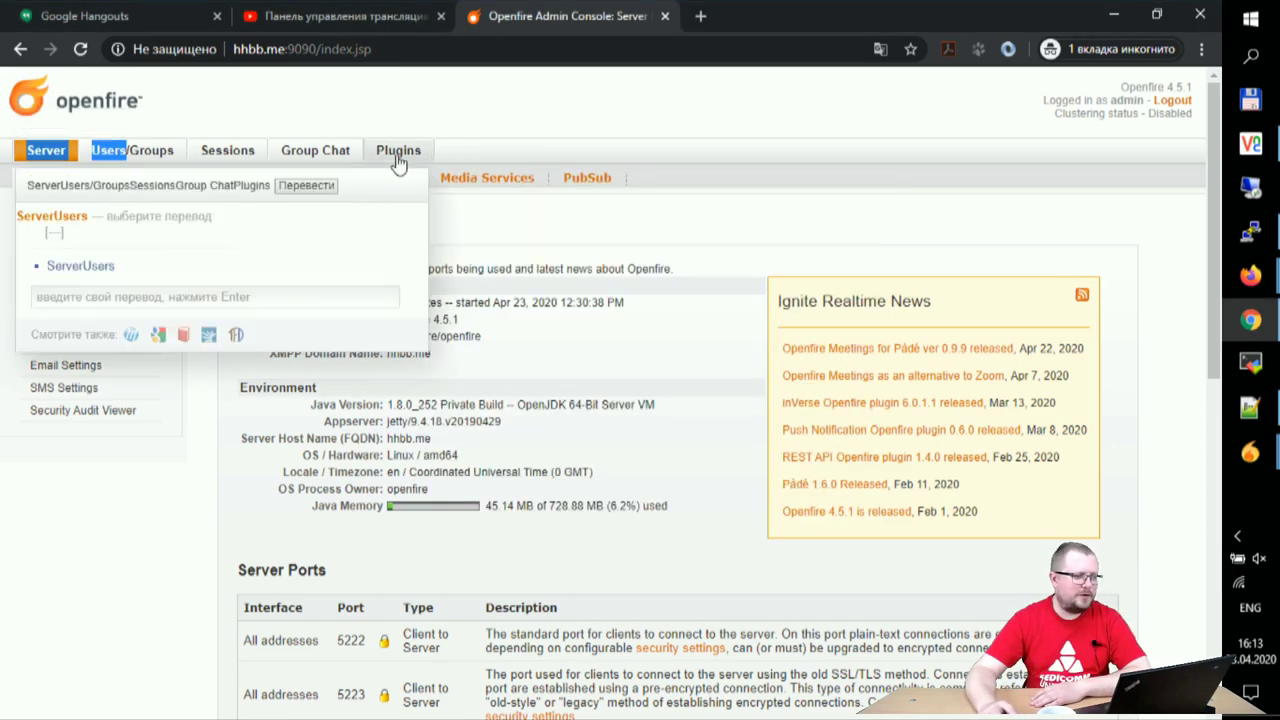
- Find the Candy web client in Available Plugins by searching 'web cl' and install it
left_click(397, 151)
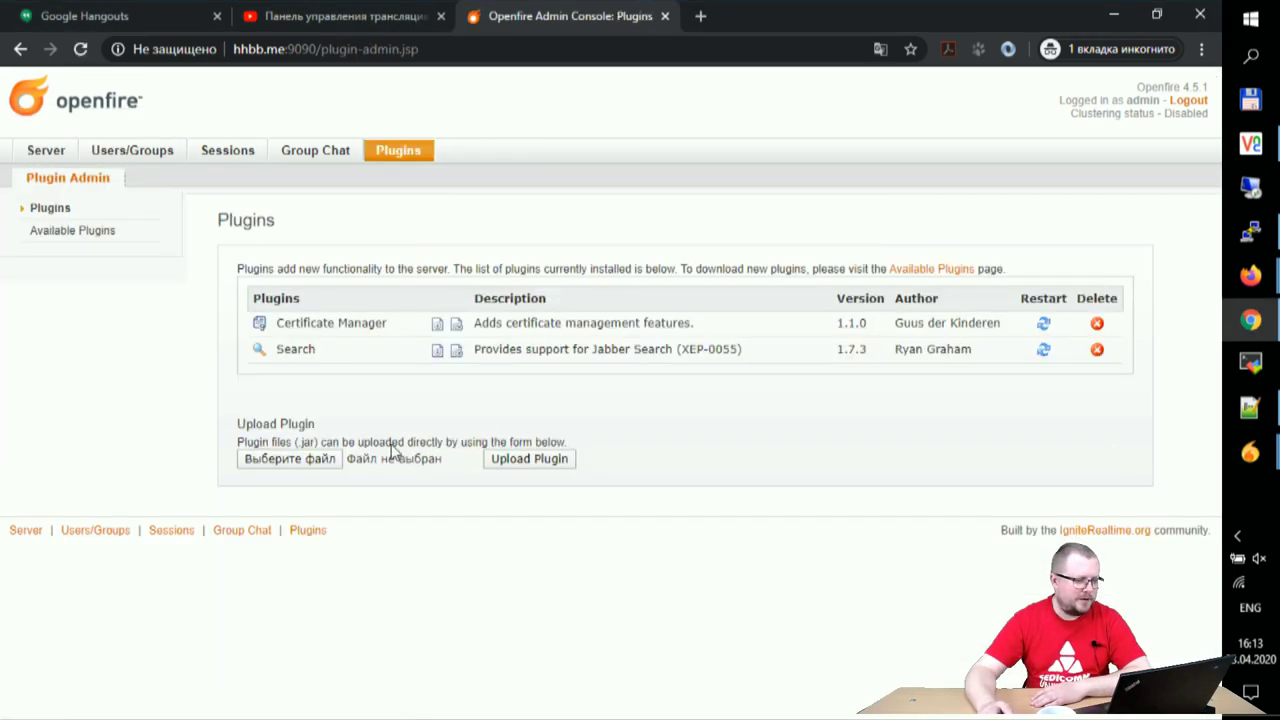
left_click(90, 236)
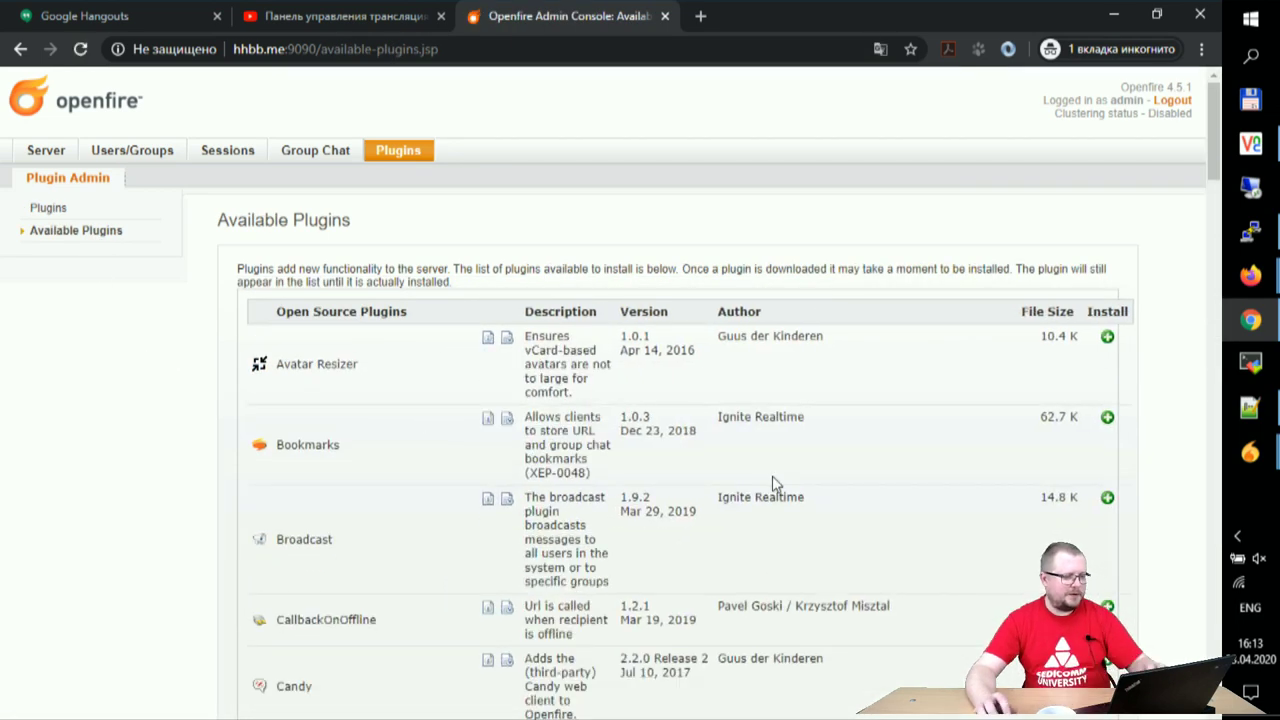
key("ctrl+f")
type("web")
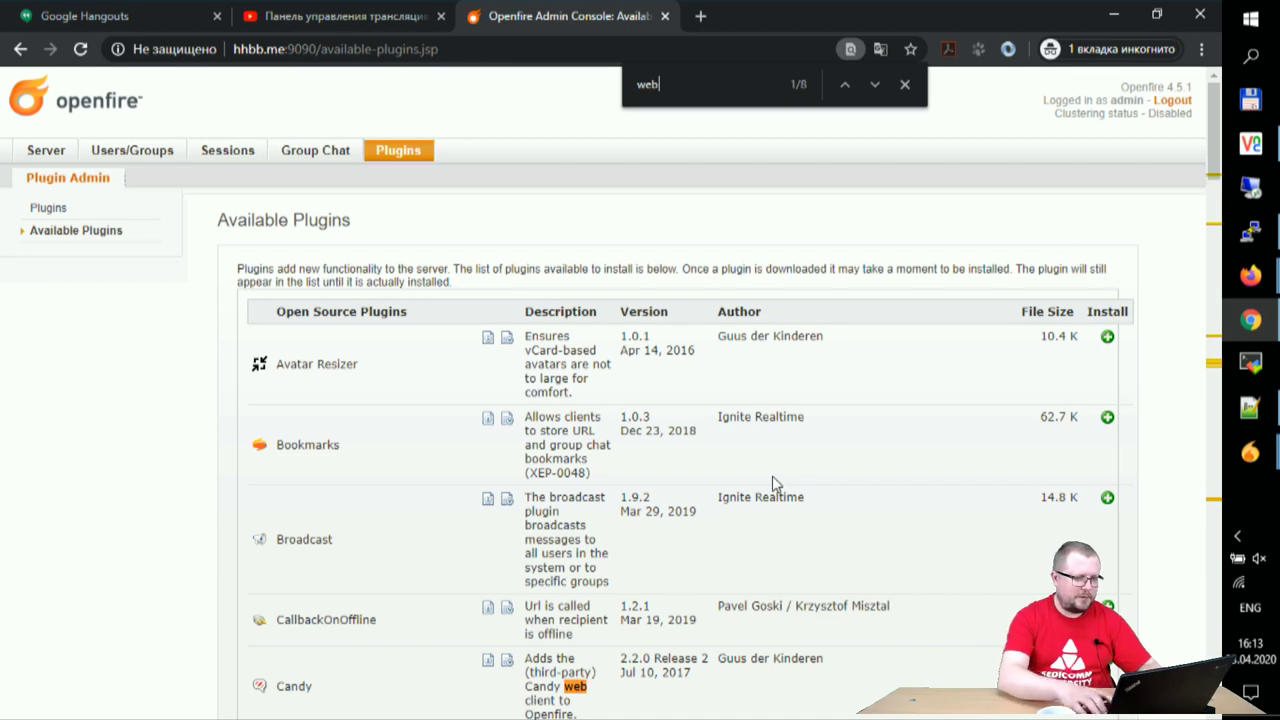
type(" cl")
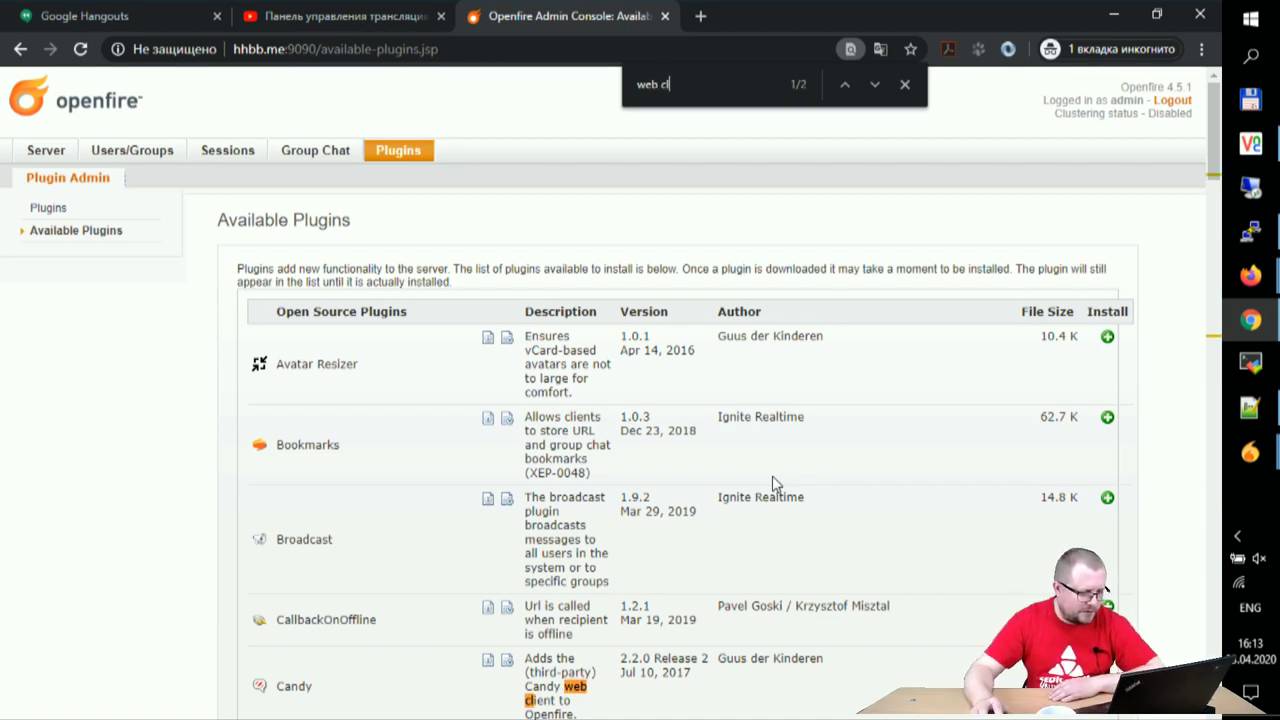
scroll(343, 604, "down", 2)
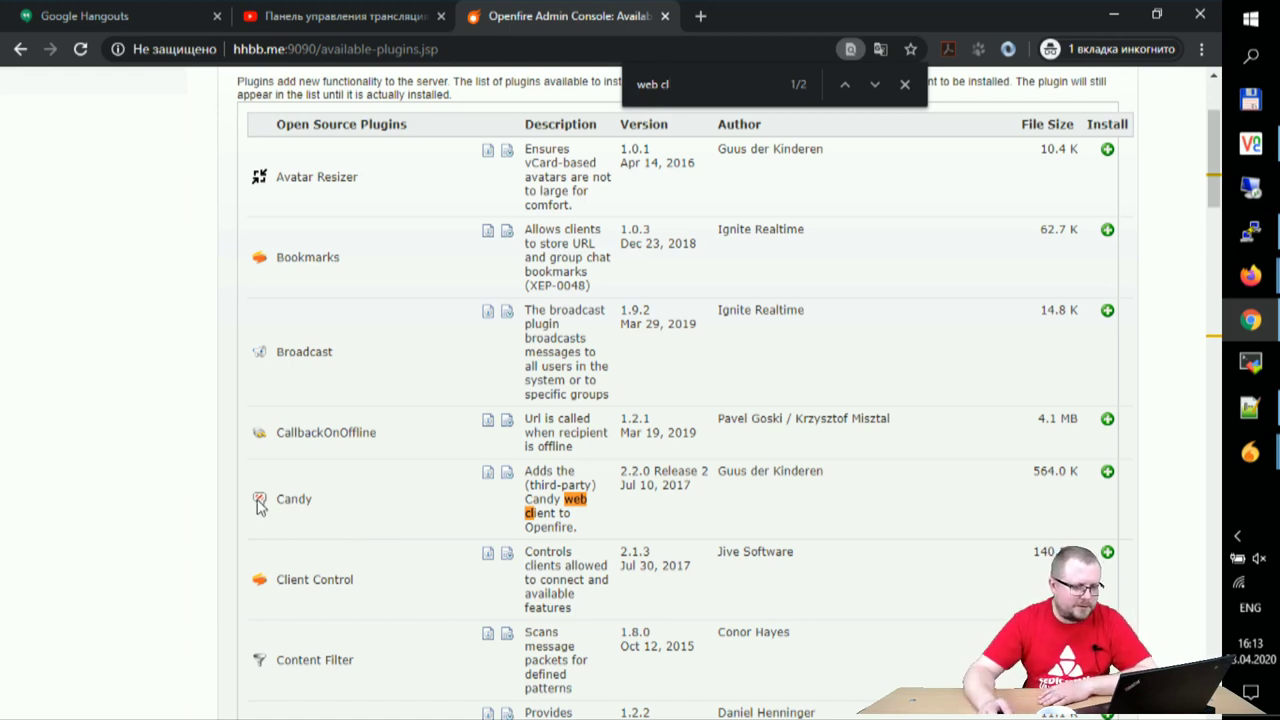
scroll(395, 507, "down", 2)
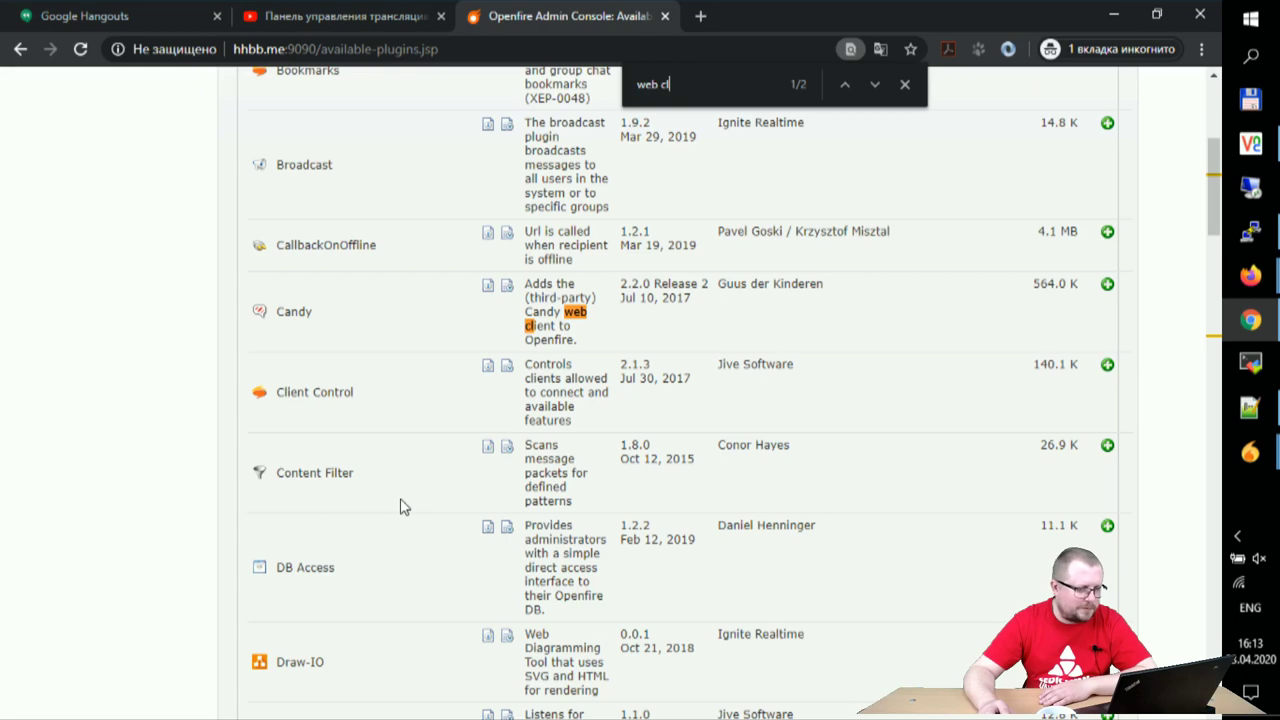
scroll(400, 507, "down", 2)
scroll(440, 475, "up", 3)
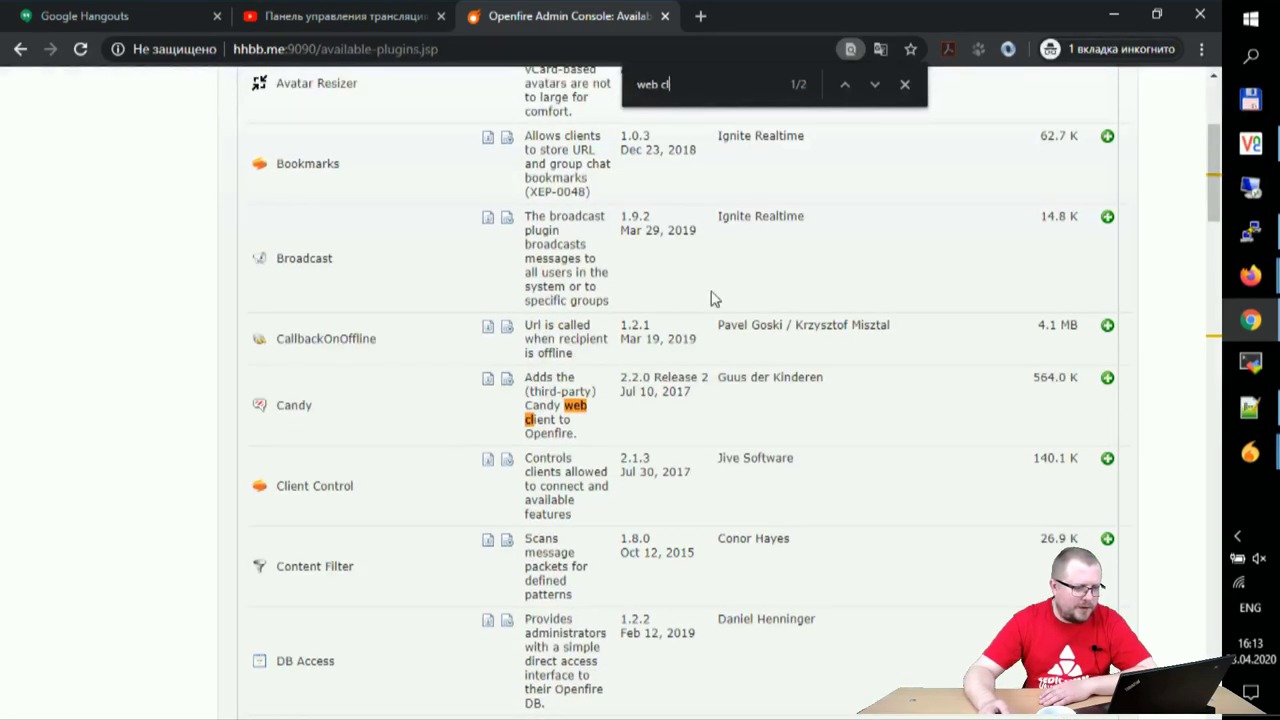
left_click(1107, 378)
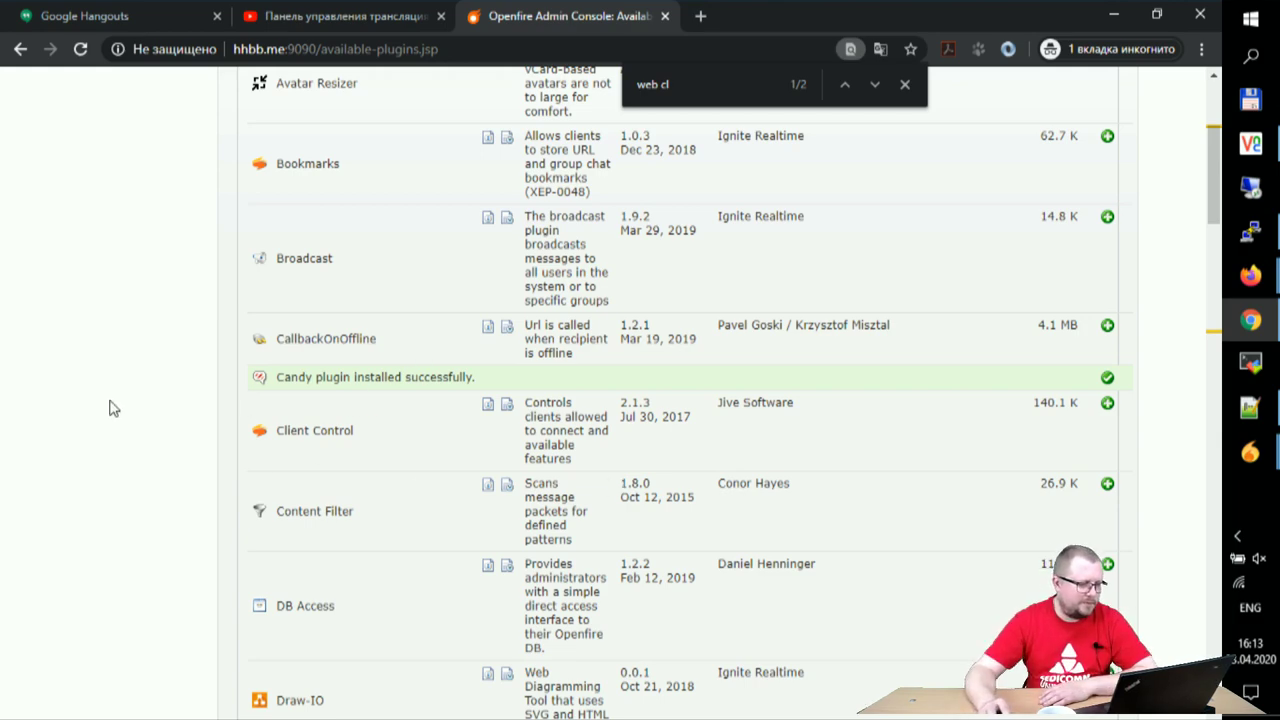
scroll(109, 406, "up", 3)
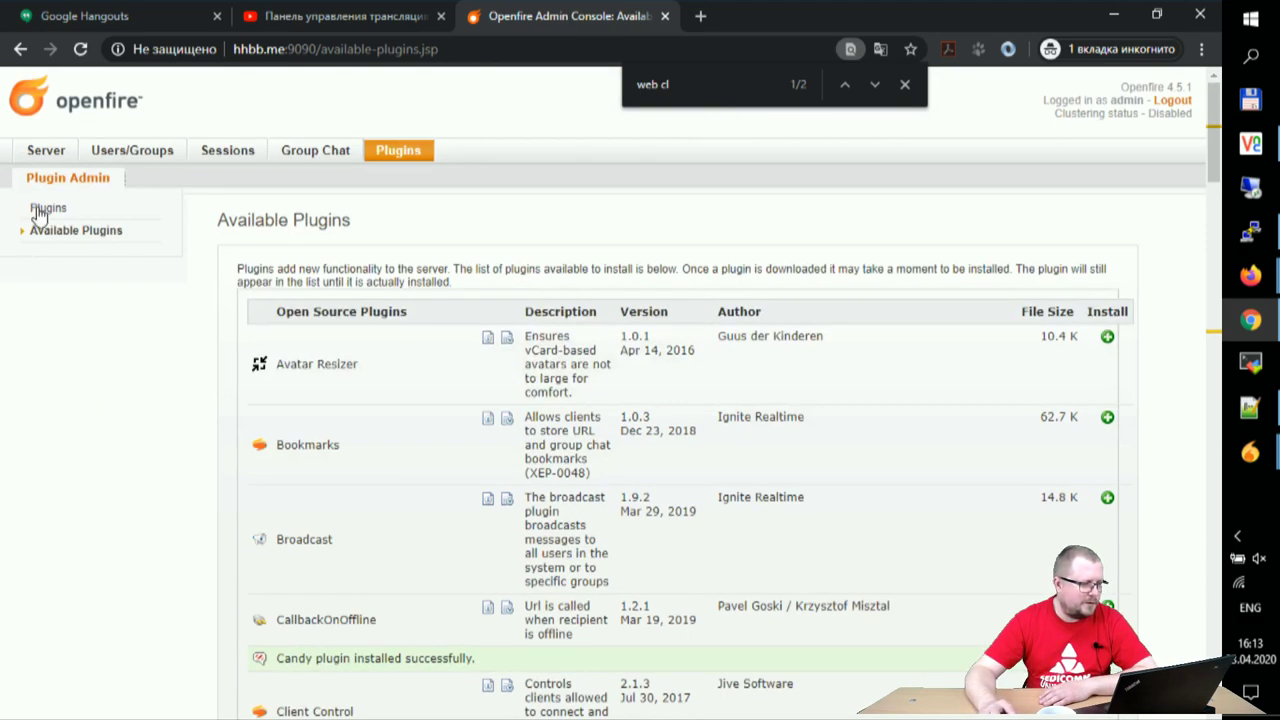
- Check Candy 2.2.0 Release 2 and its changelog in installed plugins, then return to Server Information
left_click(45, 208)
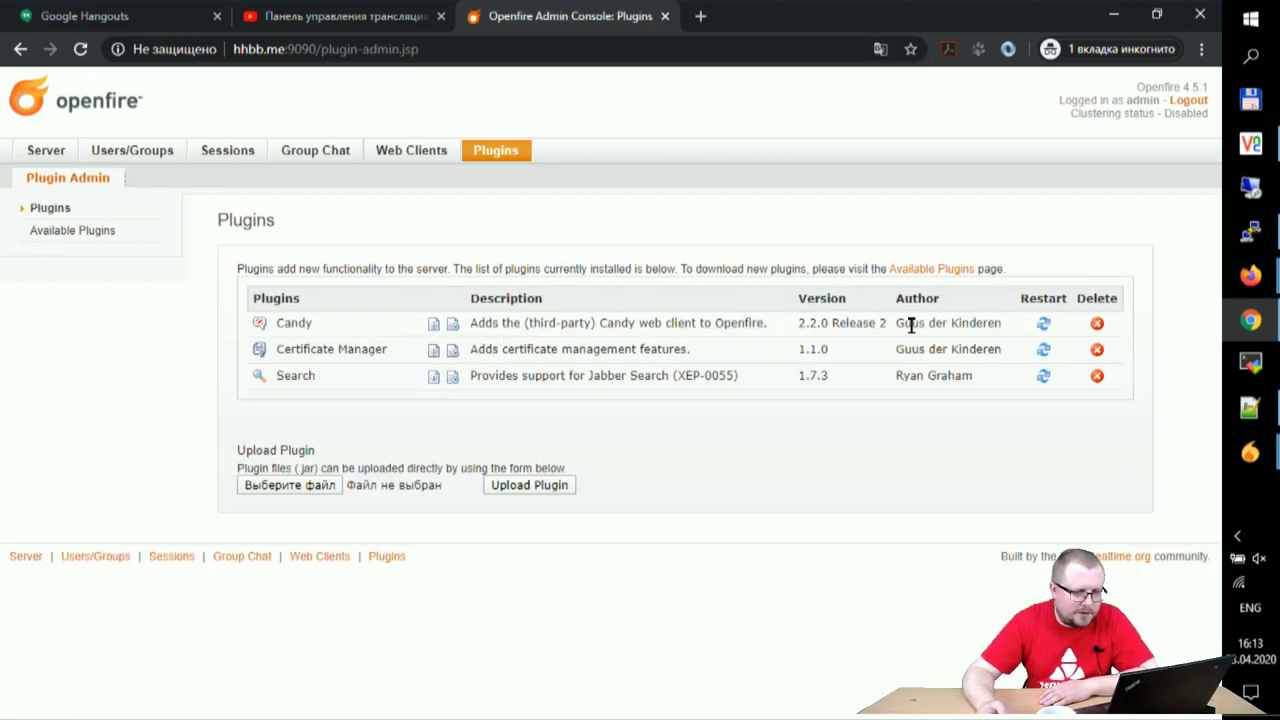
left_click(452, 326)
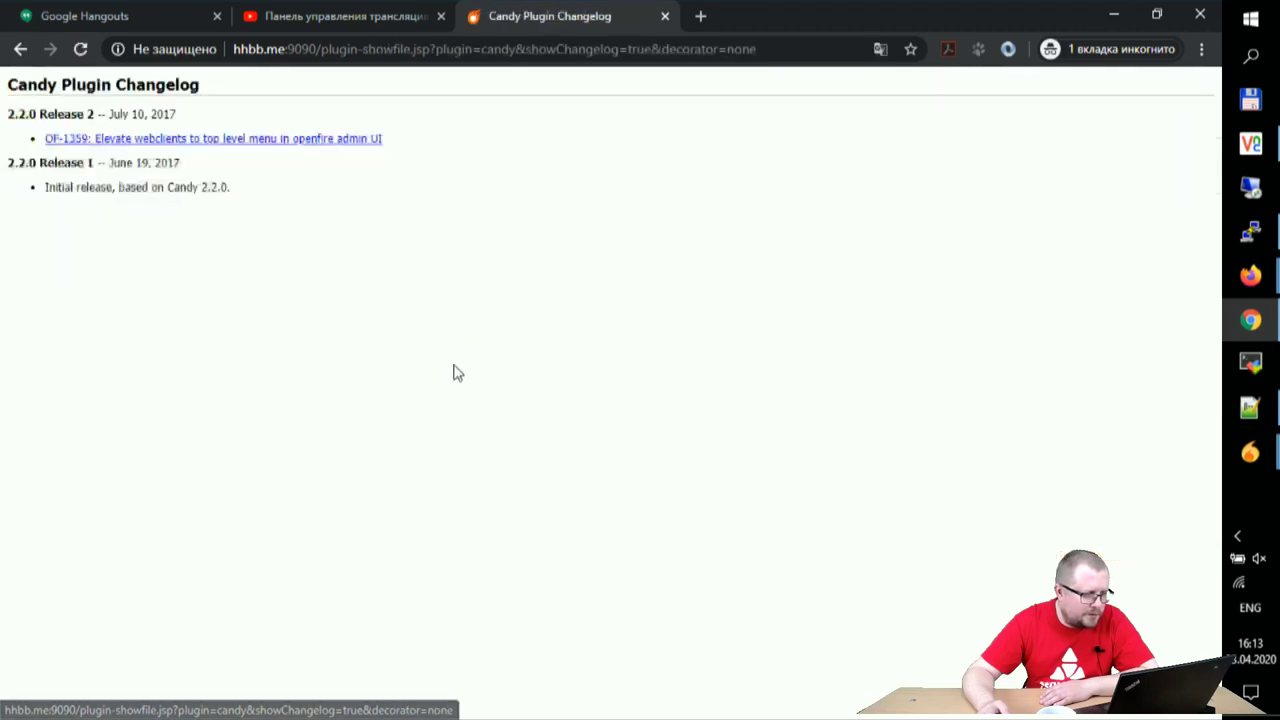
left_click(20, 49)
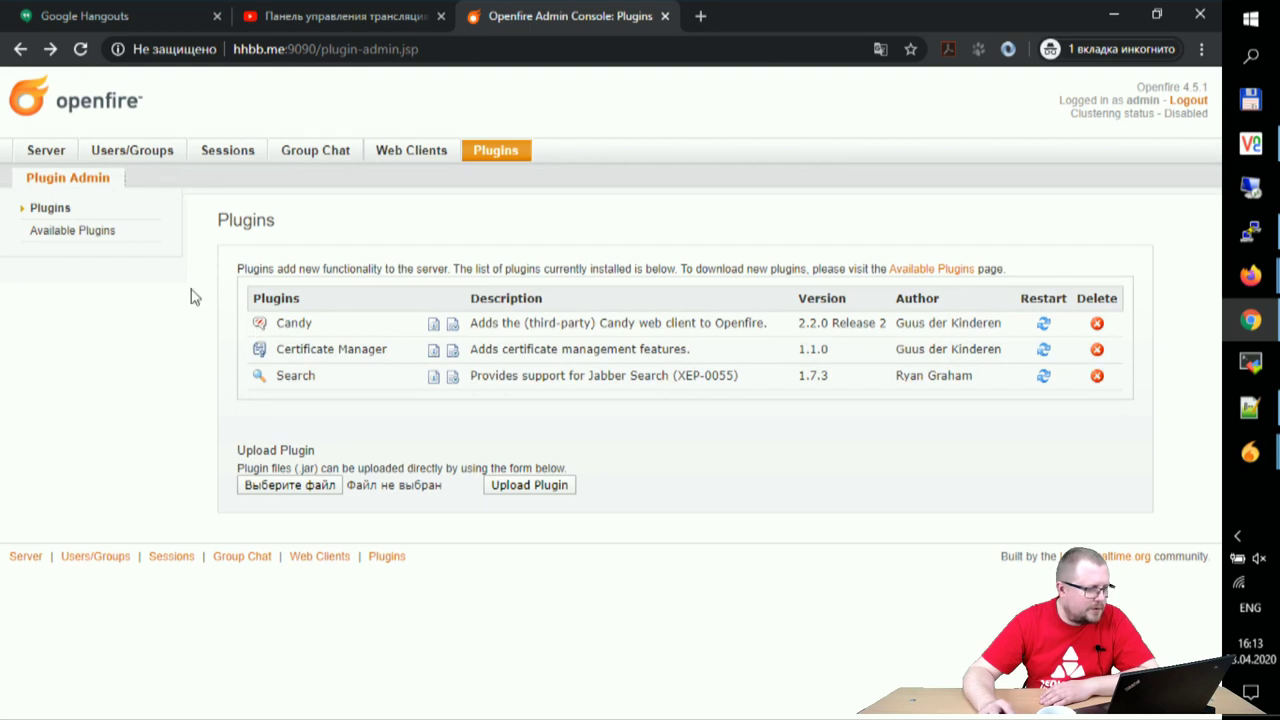
left_click(46, 153)
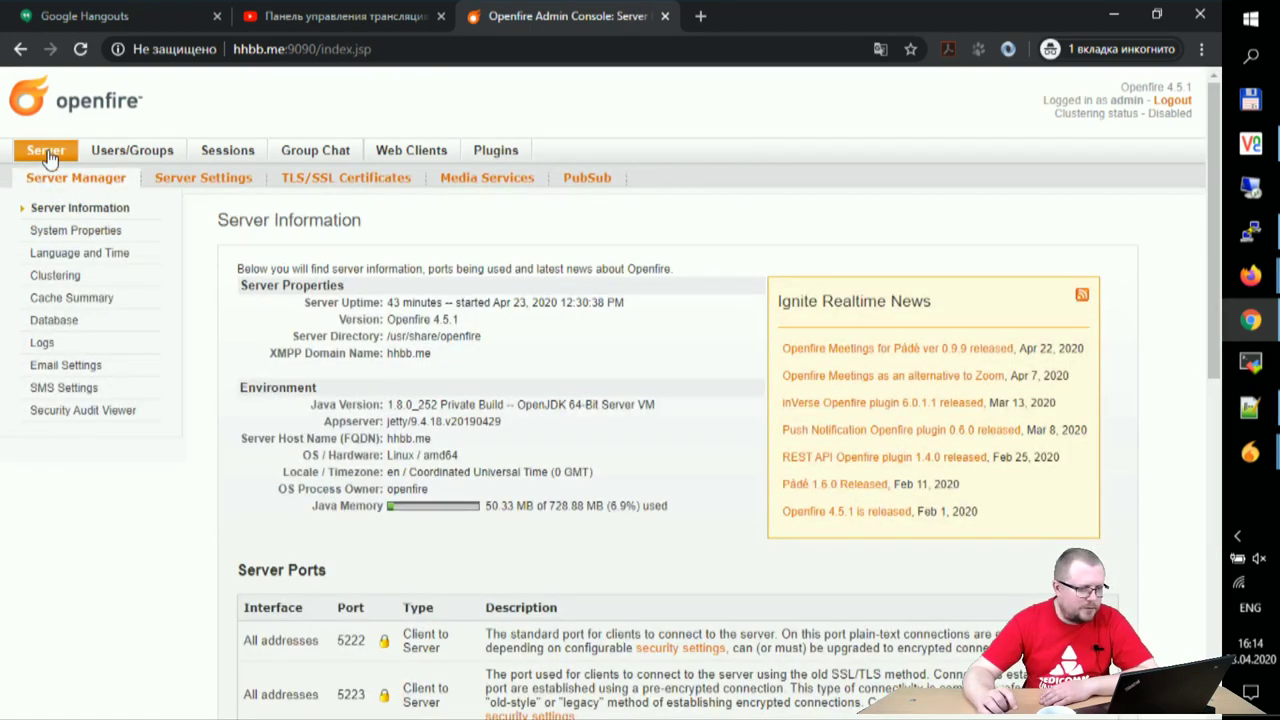
- Browse Server Ports, Server Settings, TLS/SSL Certificates, Media Services and PubSub, then open Web Clients
scroll(314, 277, "down", 7)
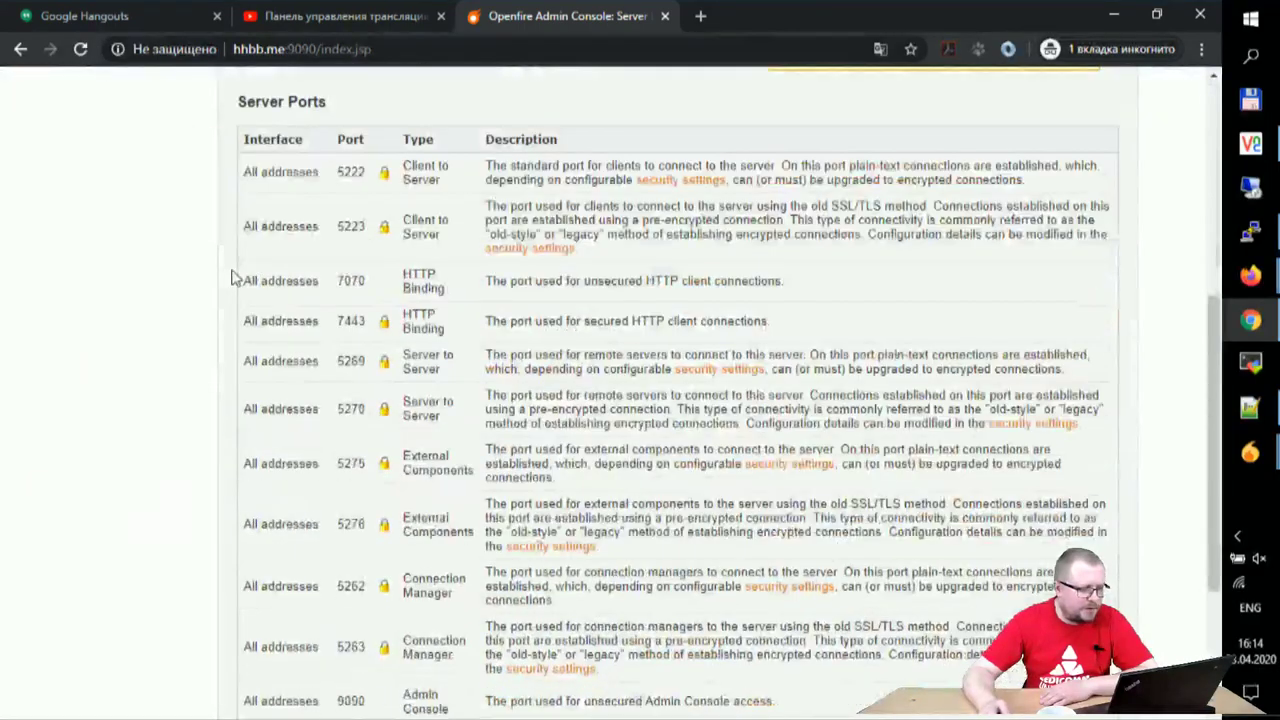
scroll(170, 270, "up", 7)
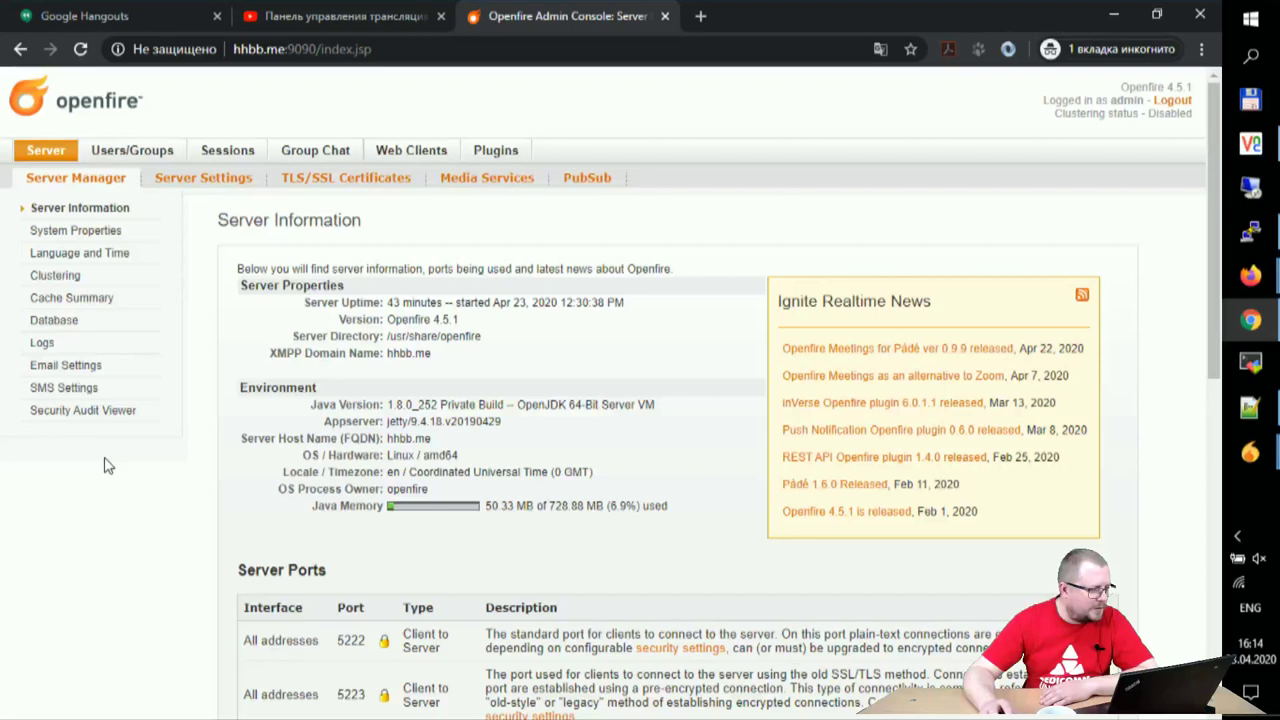
left_click(200, 178)
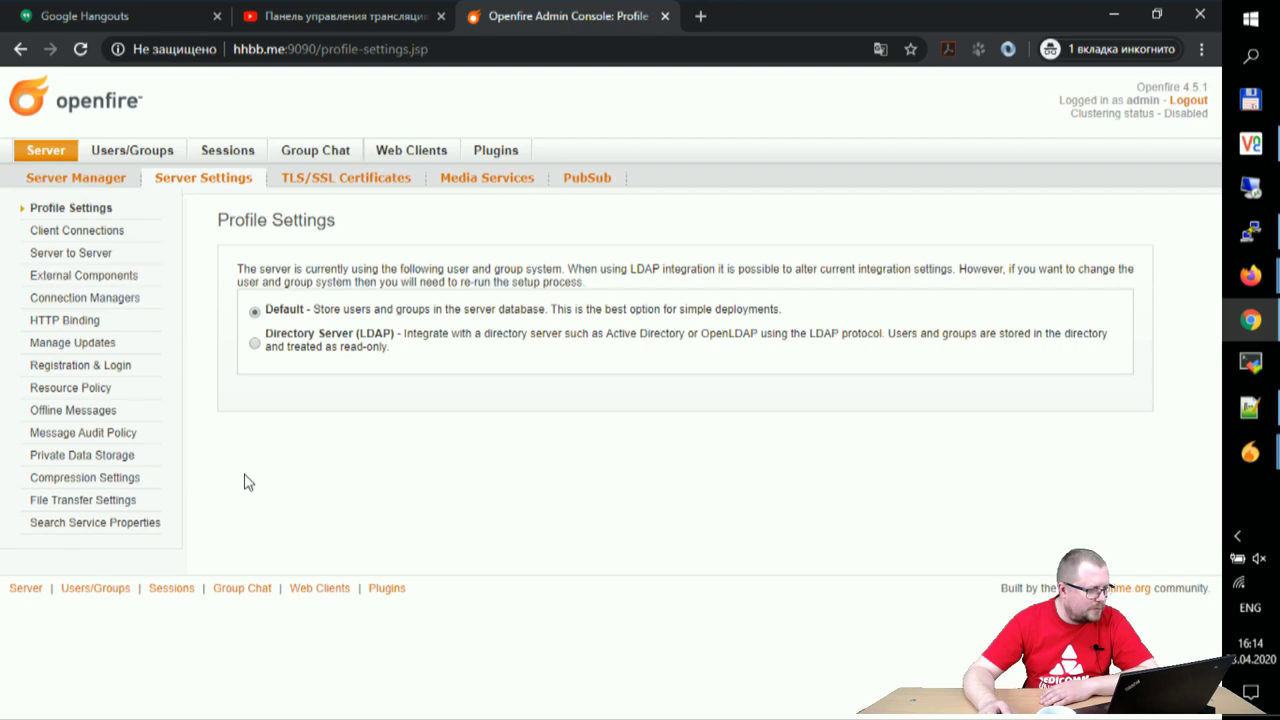
left_click(334, 180)
left_click(489, 184)
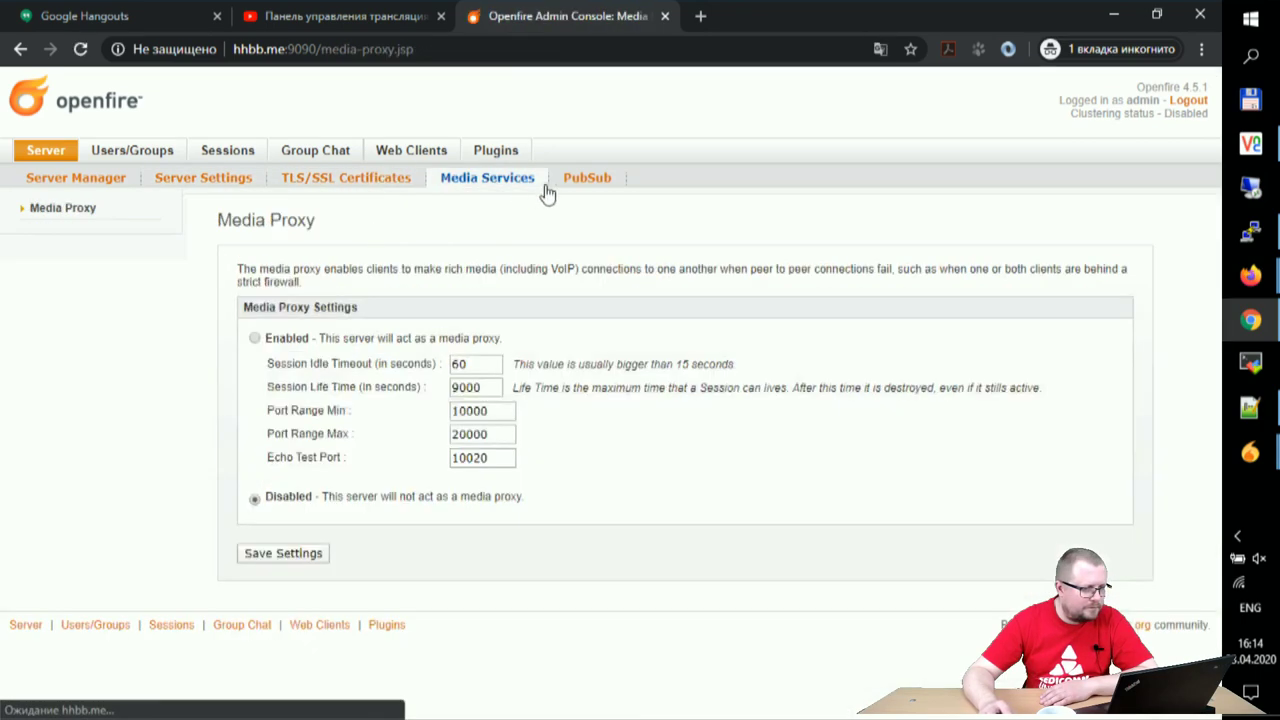
left_click(584, 183)
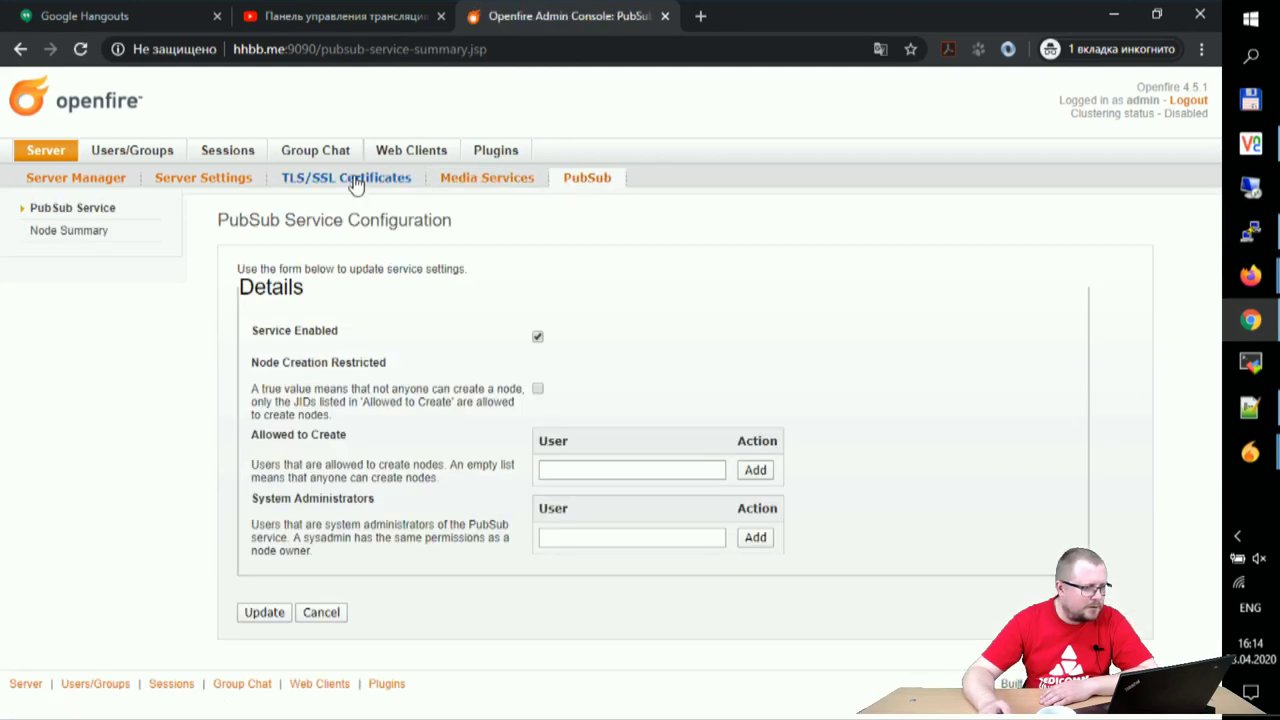
left_click(400, 149)
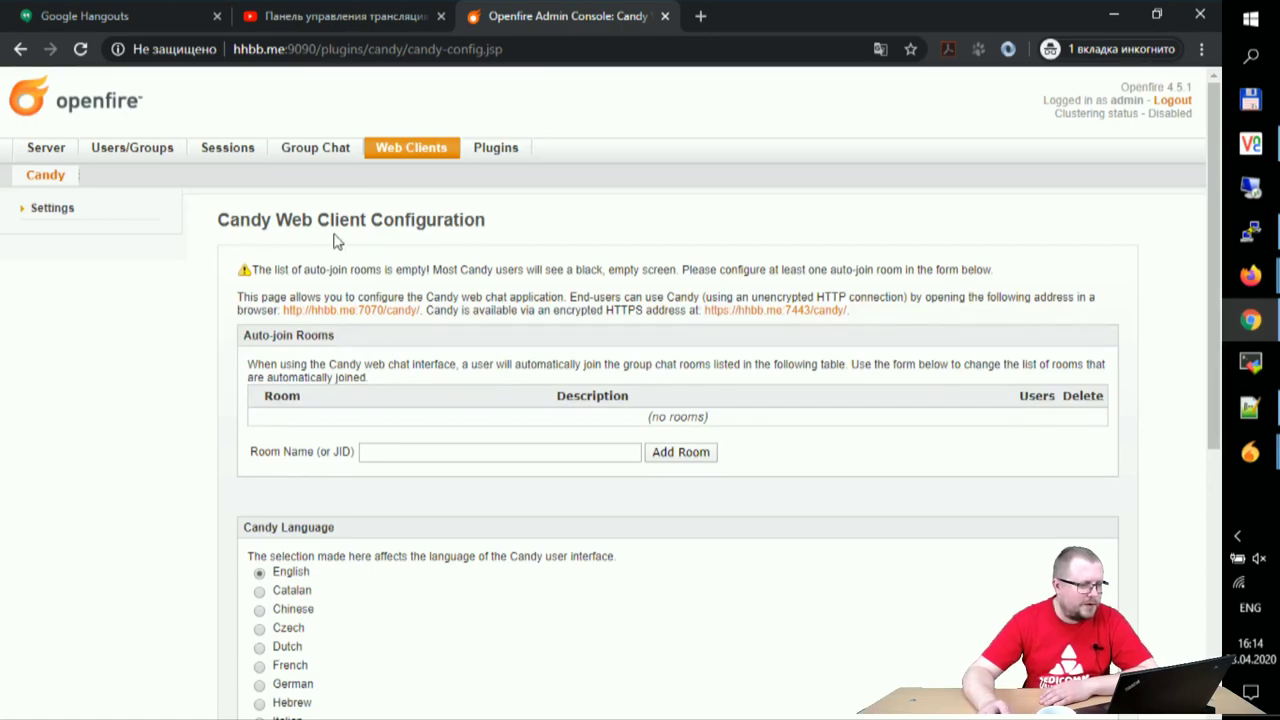
scroll(330, 270, "down", 4)
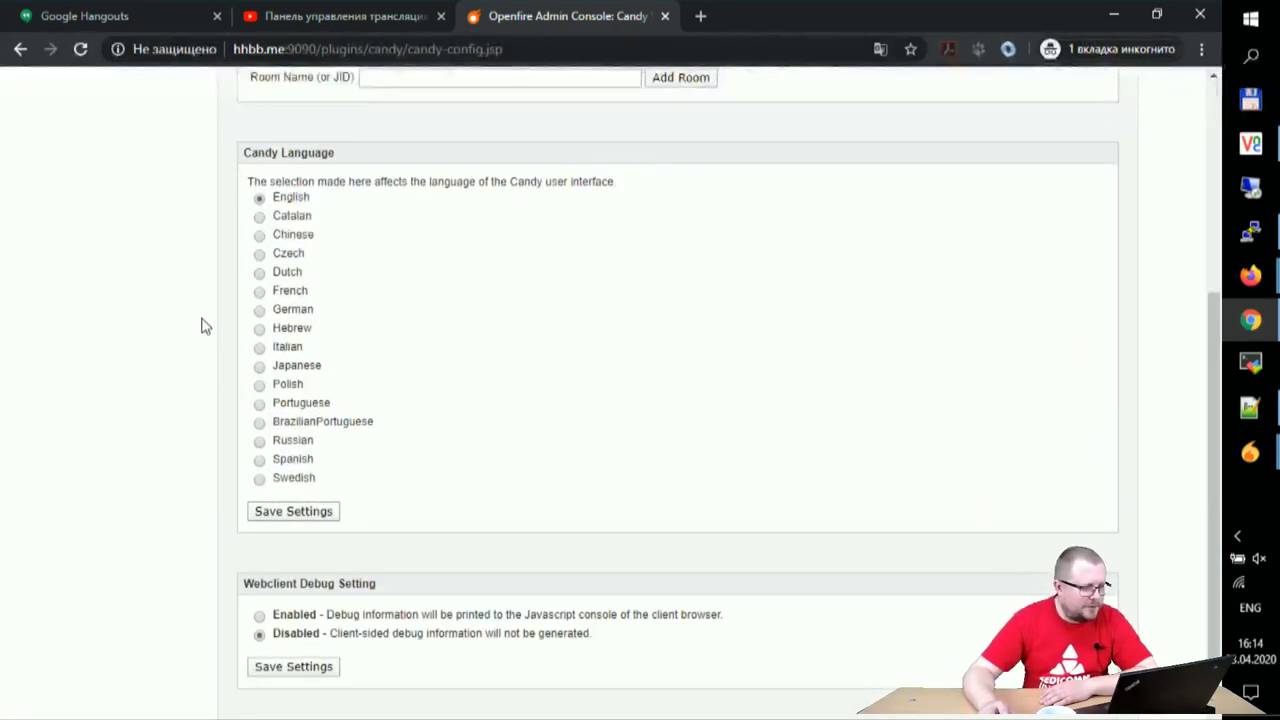
scroll(201, 326, "down", 1)
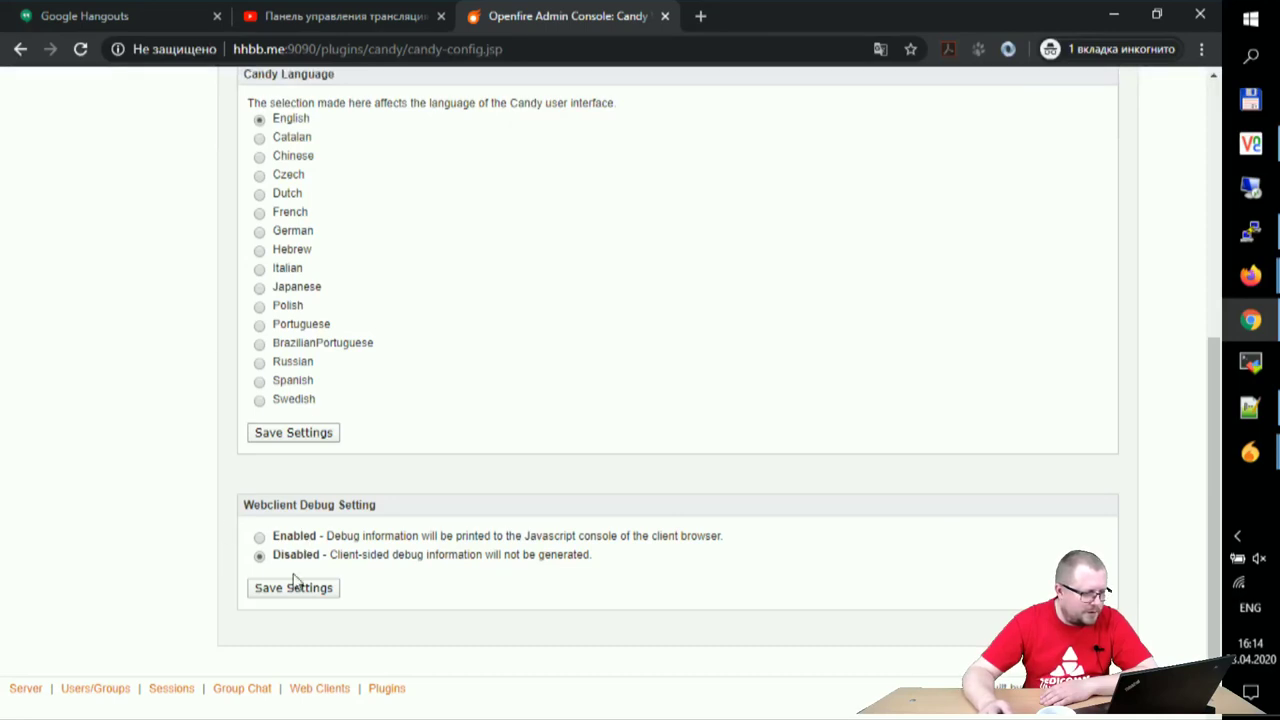
scroll(213, 553, "up", 3)
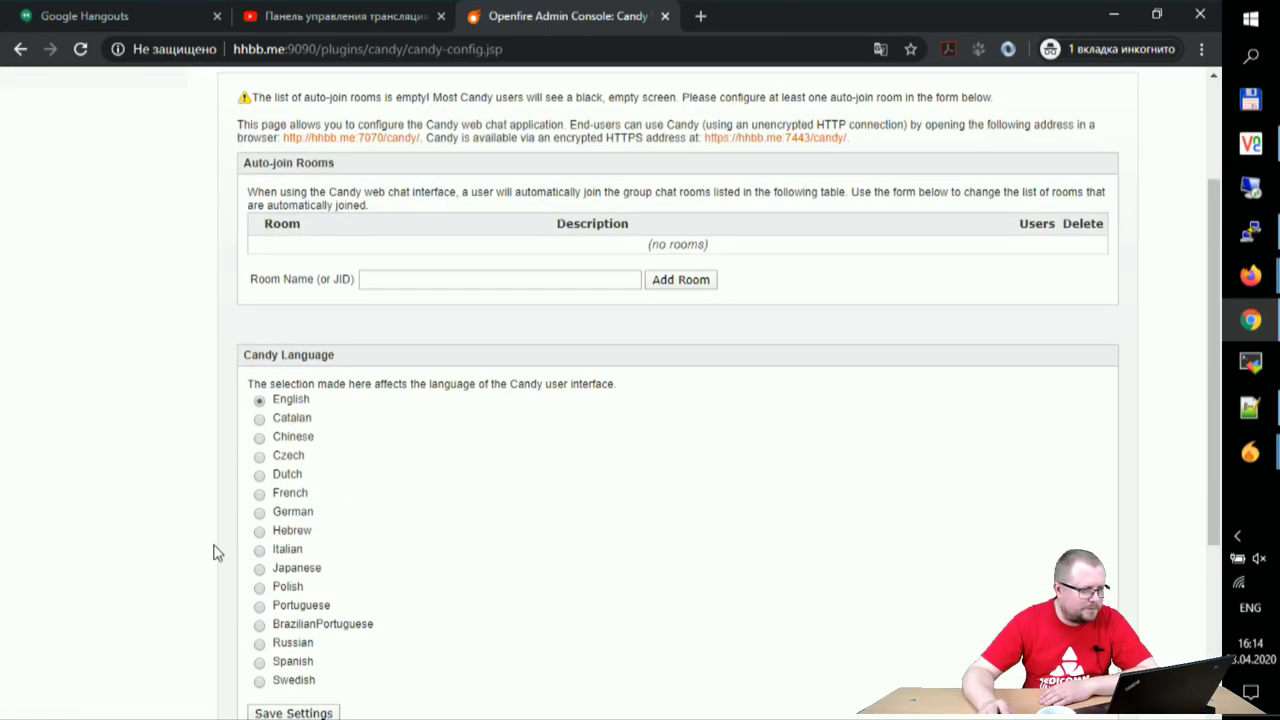
scroll(213, 553, "up", 2)
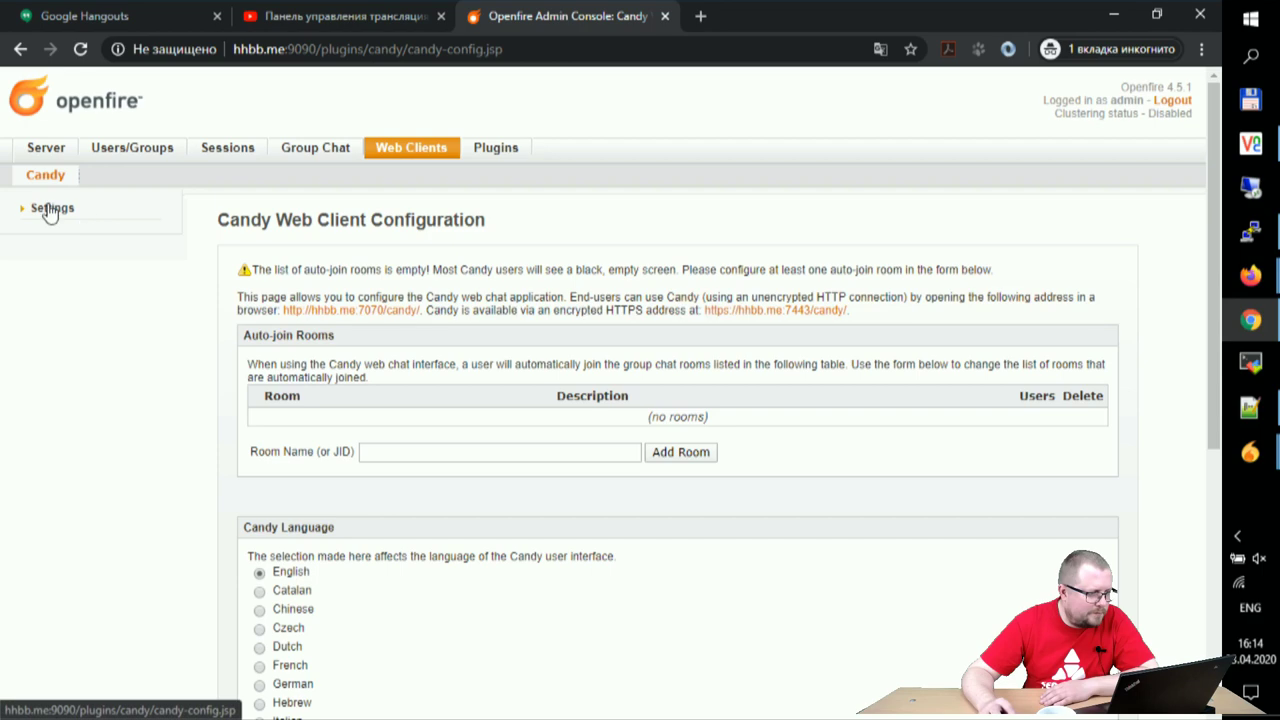
scroll(197, 315, "down", 5)
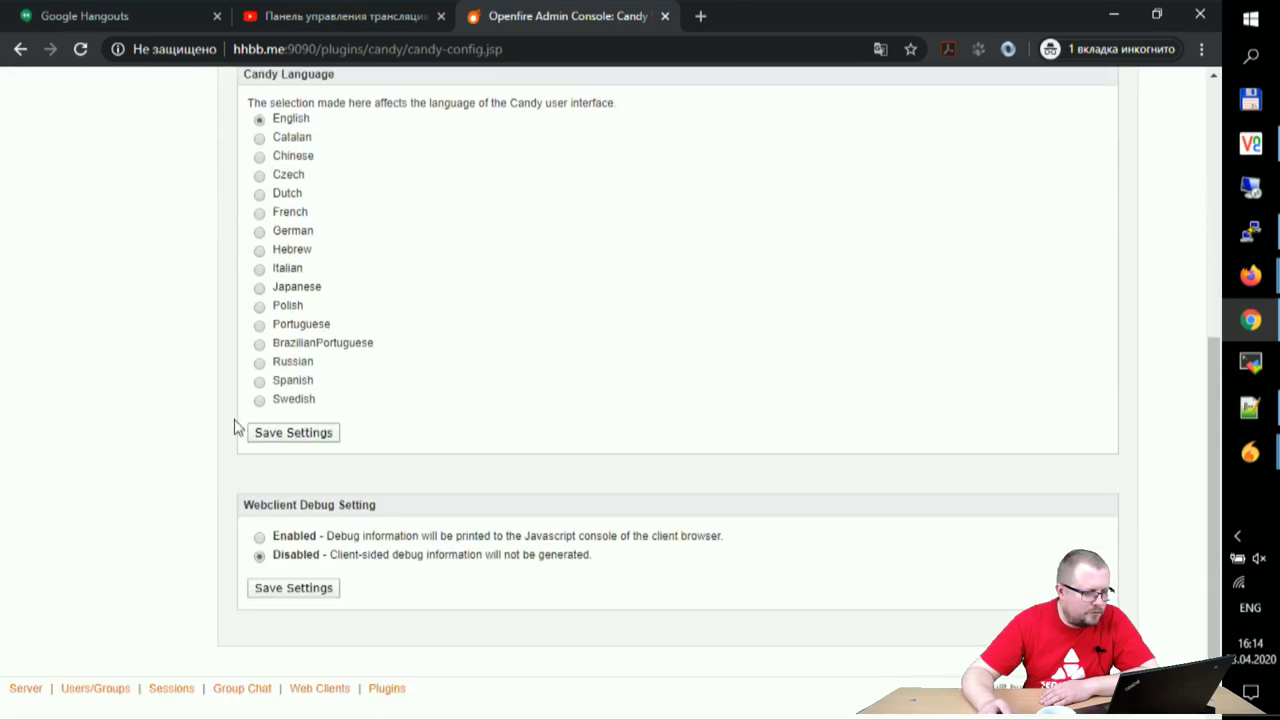
left_click(270, 588)
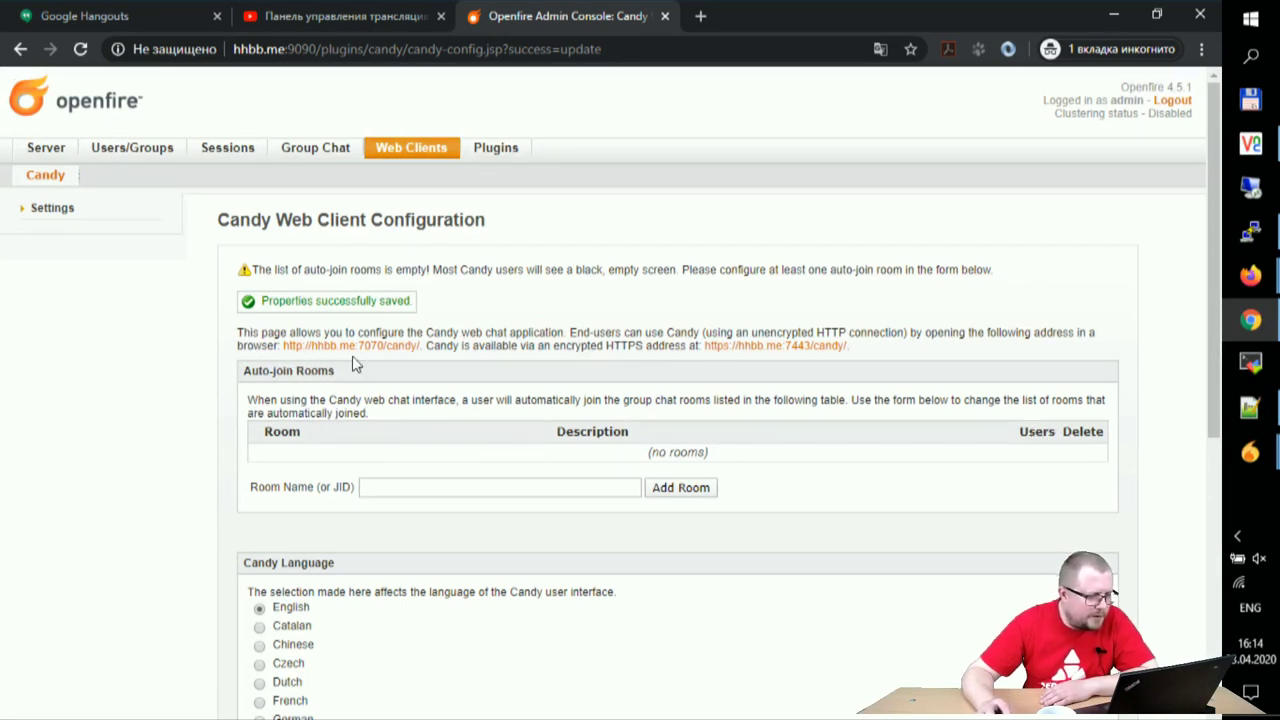
left_click_drag(281, 346, 425, 346)
key("ctrl+c")
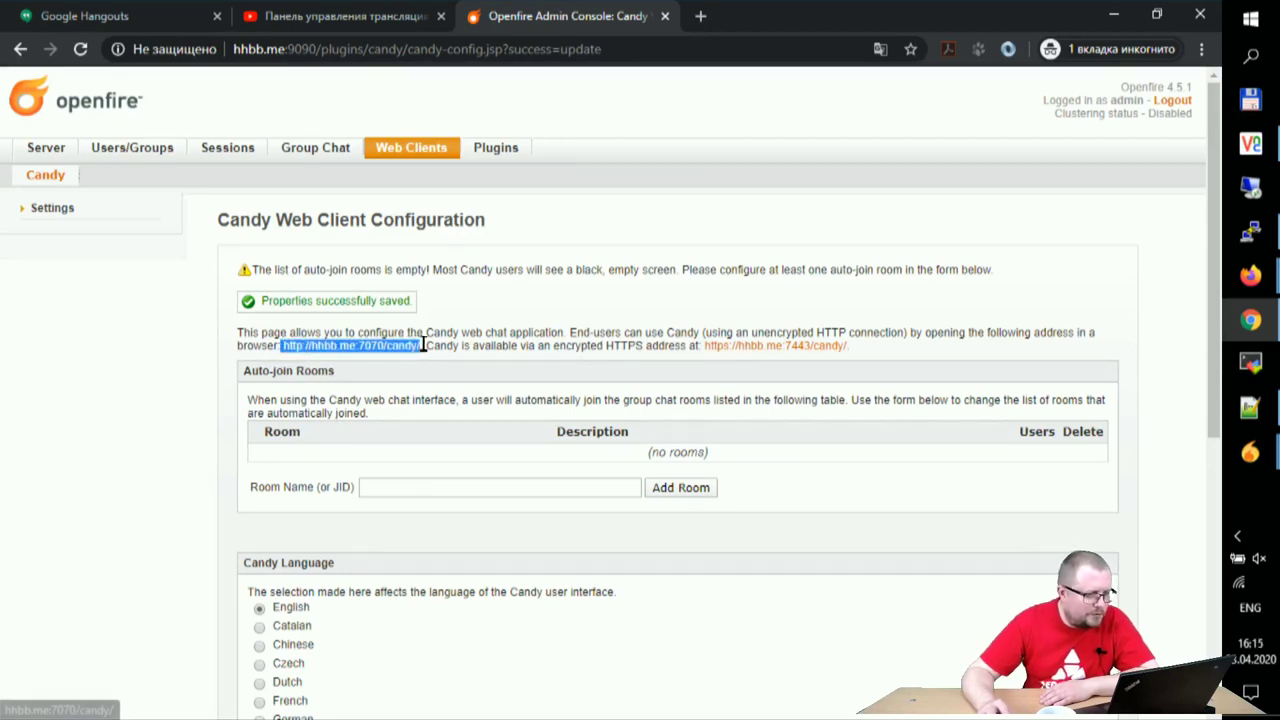
left_click(700, 16)
key("ctrl+v")
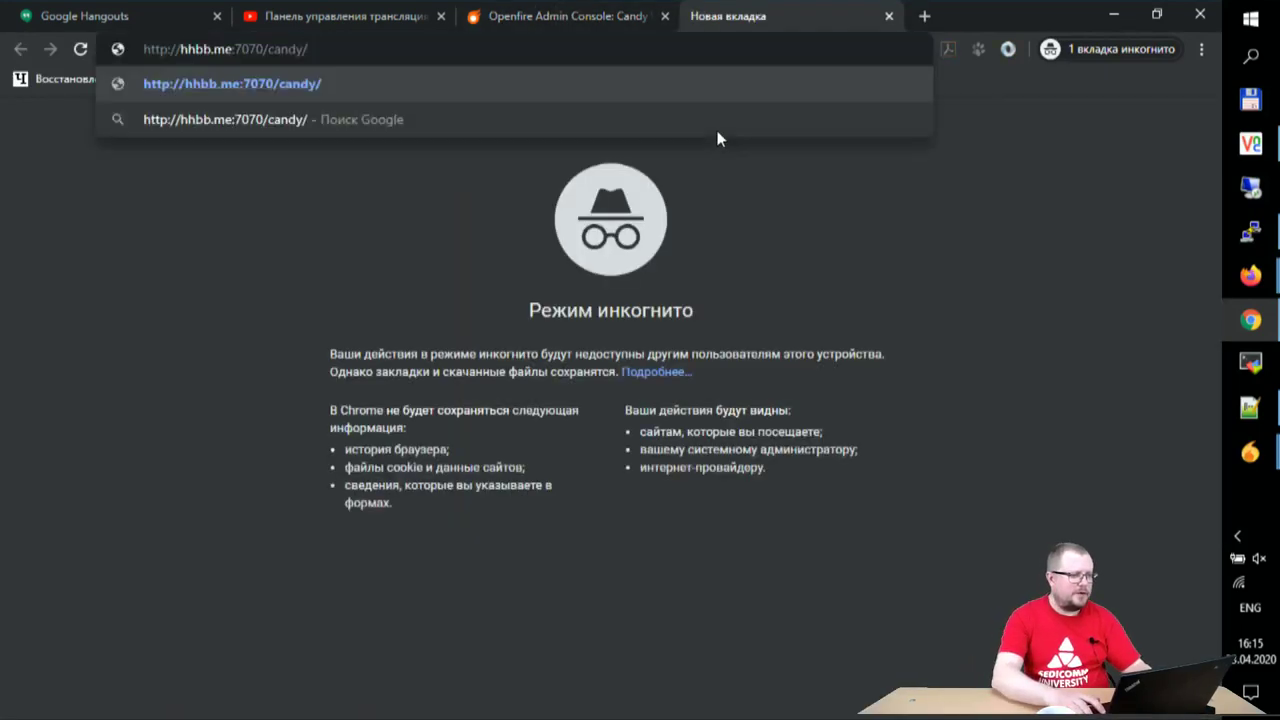
key("Return")
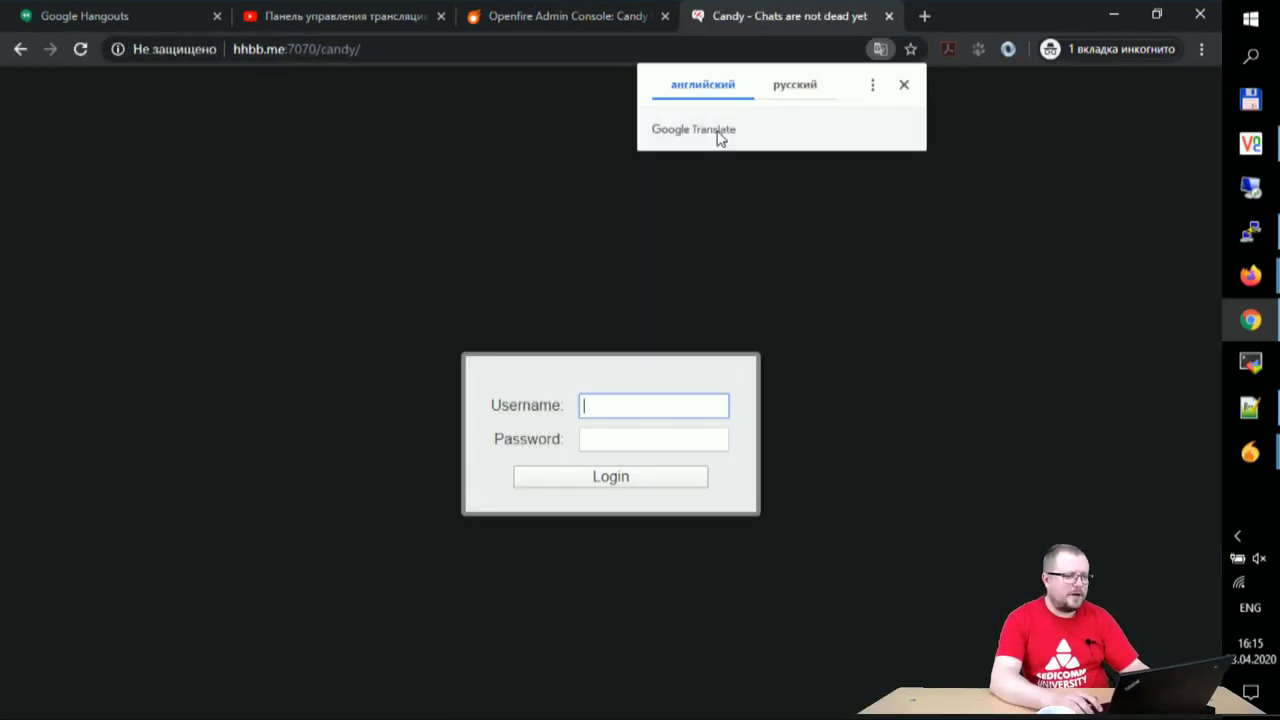
type("blog")
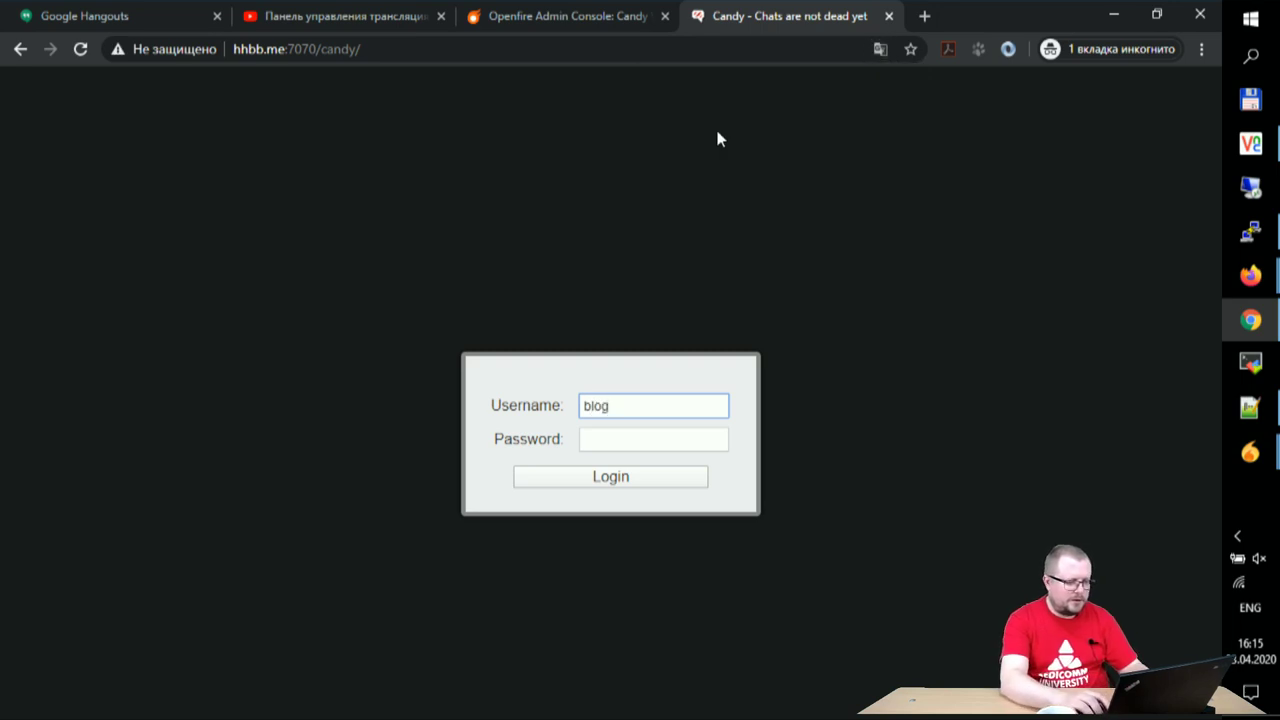
key("Tab")
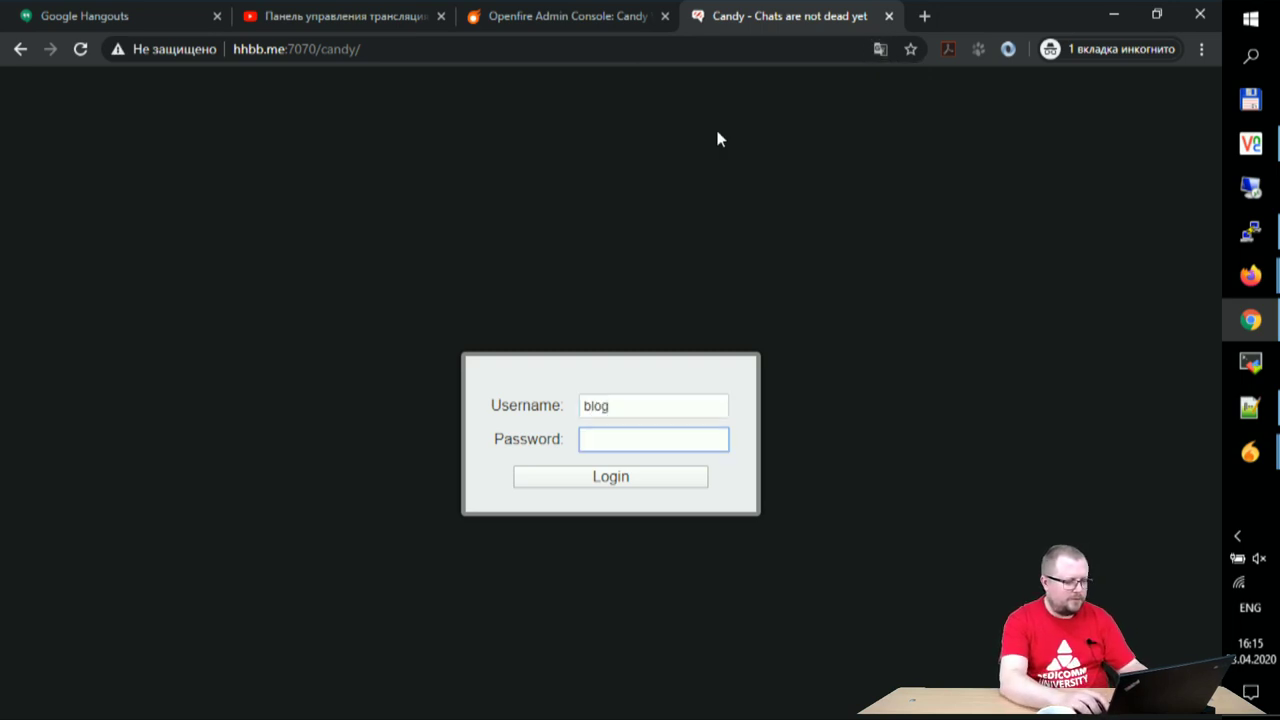
key("Return")
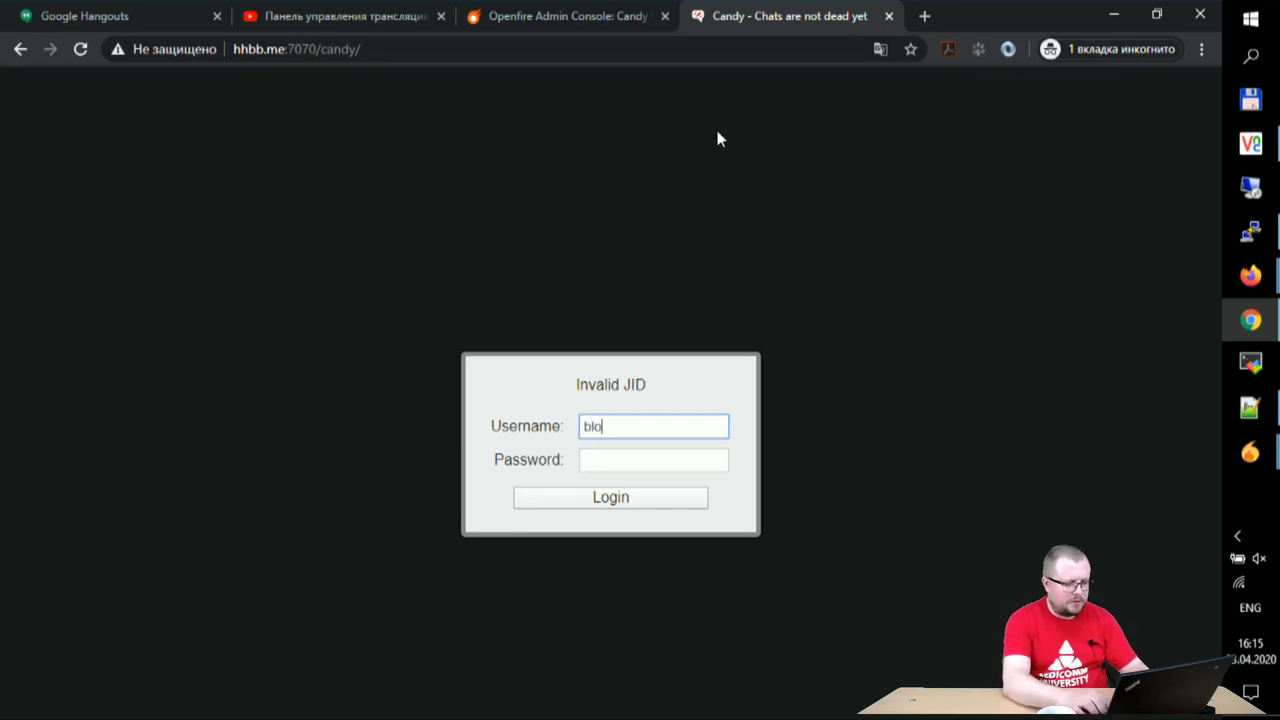
key("Tab")
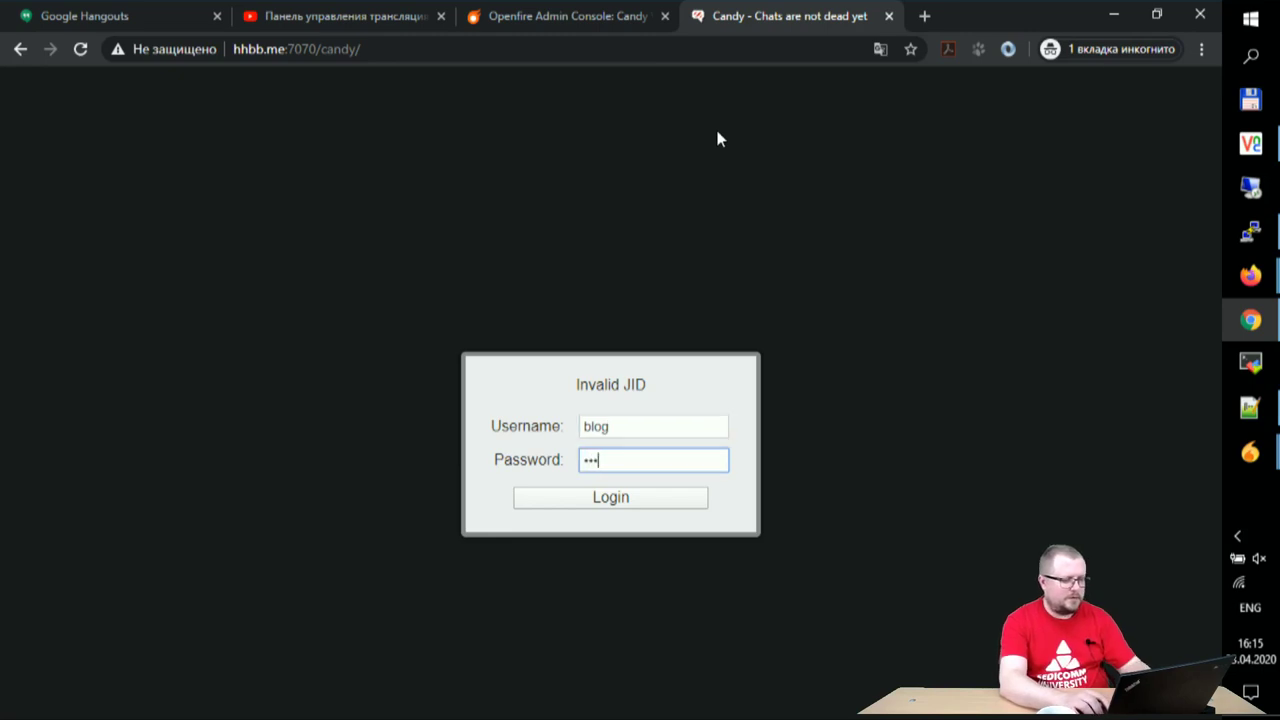
left_click(625, 499)
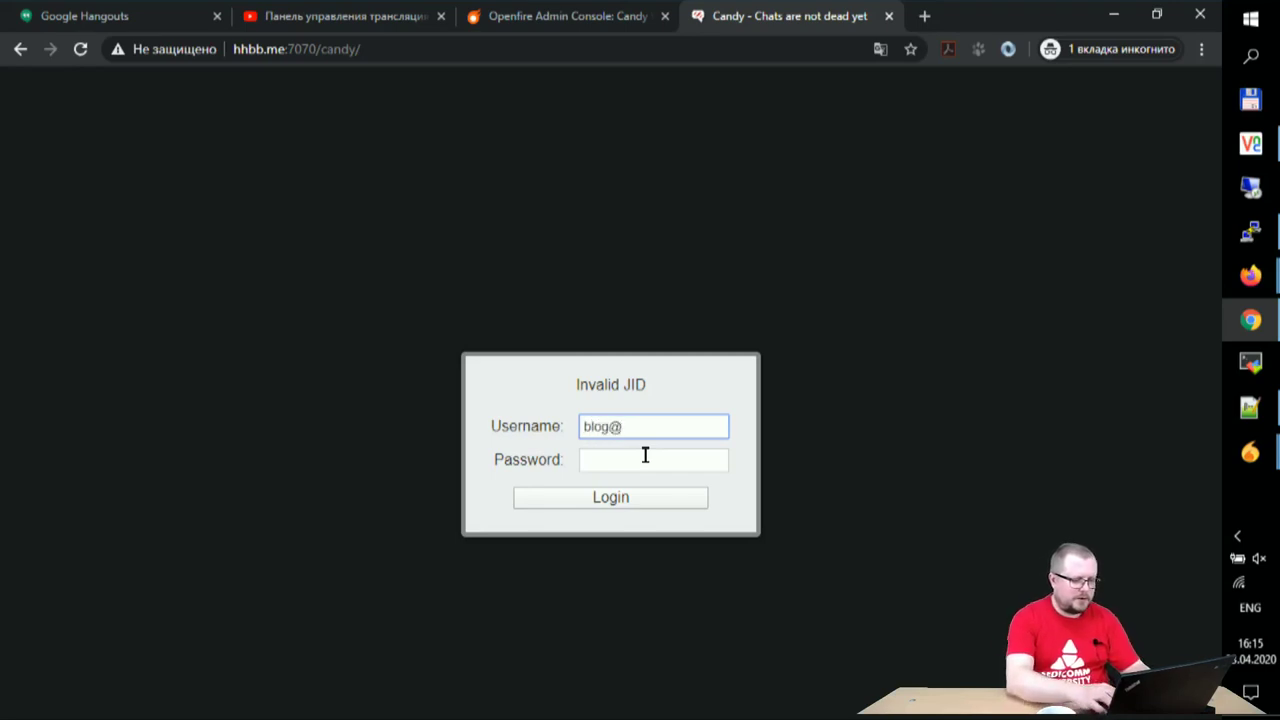
left_click(645, 455)
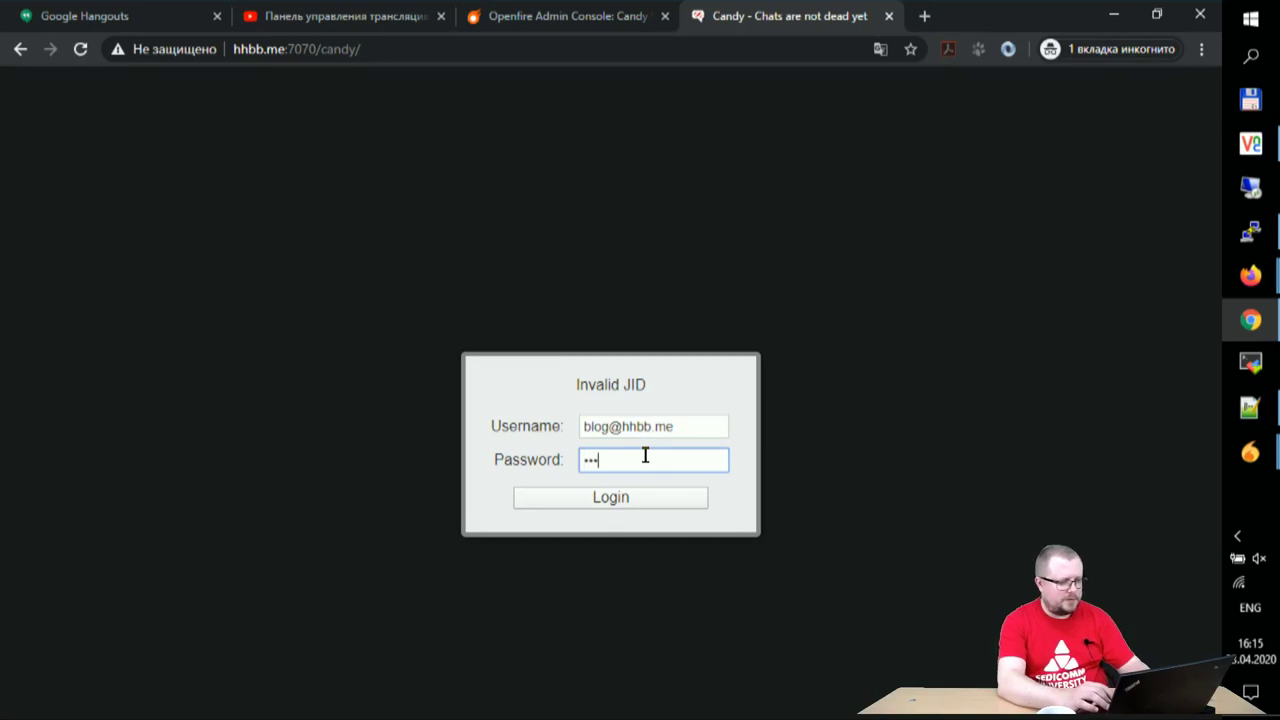
key("Return")
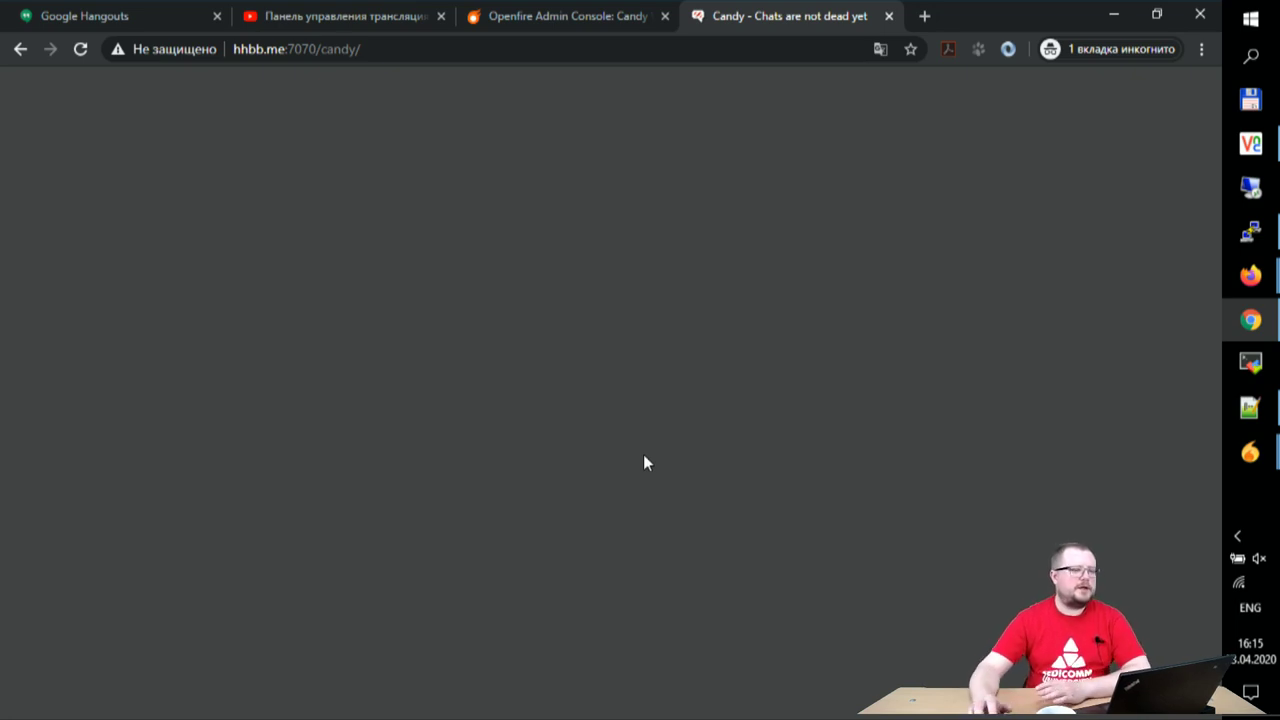
- Post the Candy address in the live stream chat, then return to the Candy tab
left_click(345, 55)
key("ctrl+c")
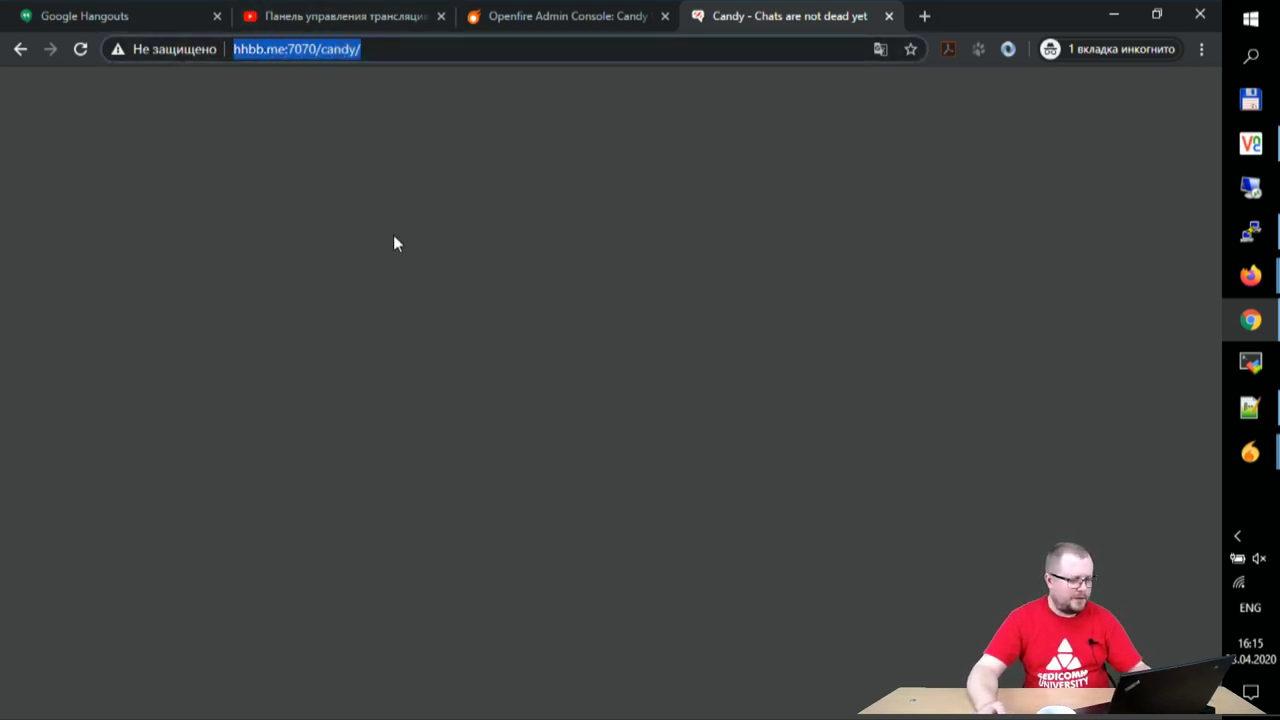
left_click(392, 15)
left_click(911, 527)
key("ctrl+v")
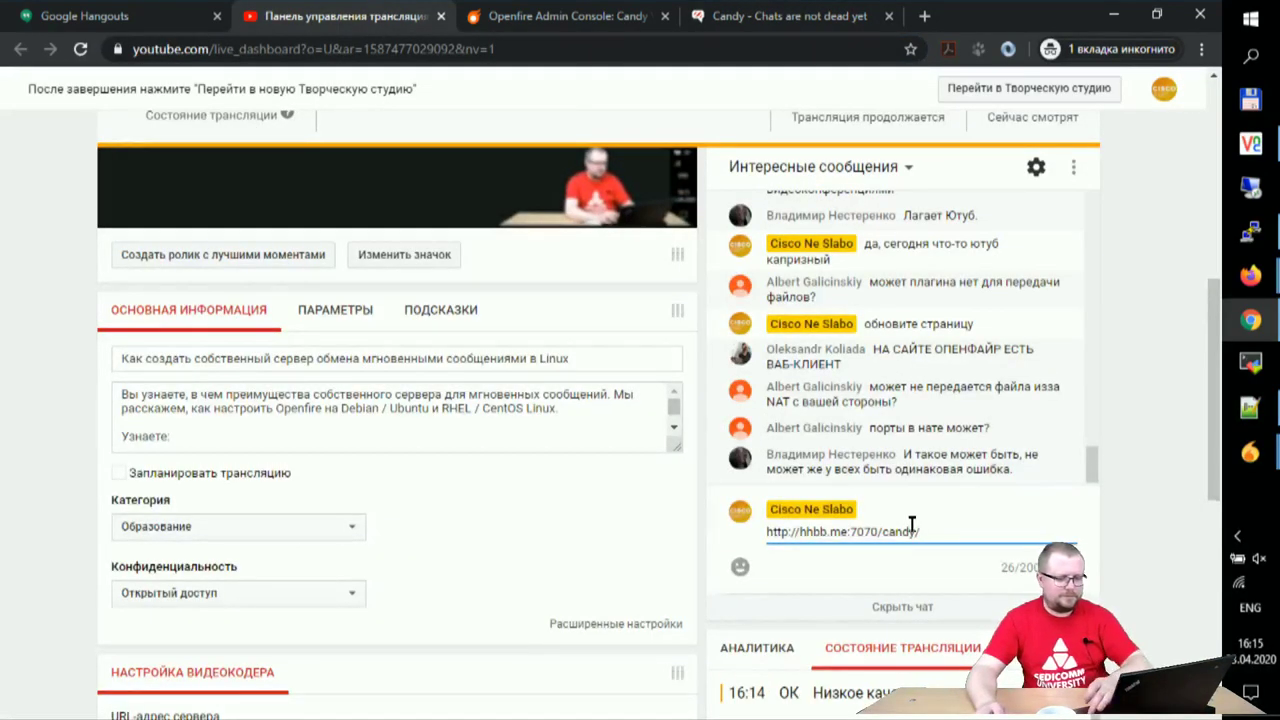
key("Return")
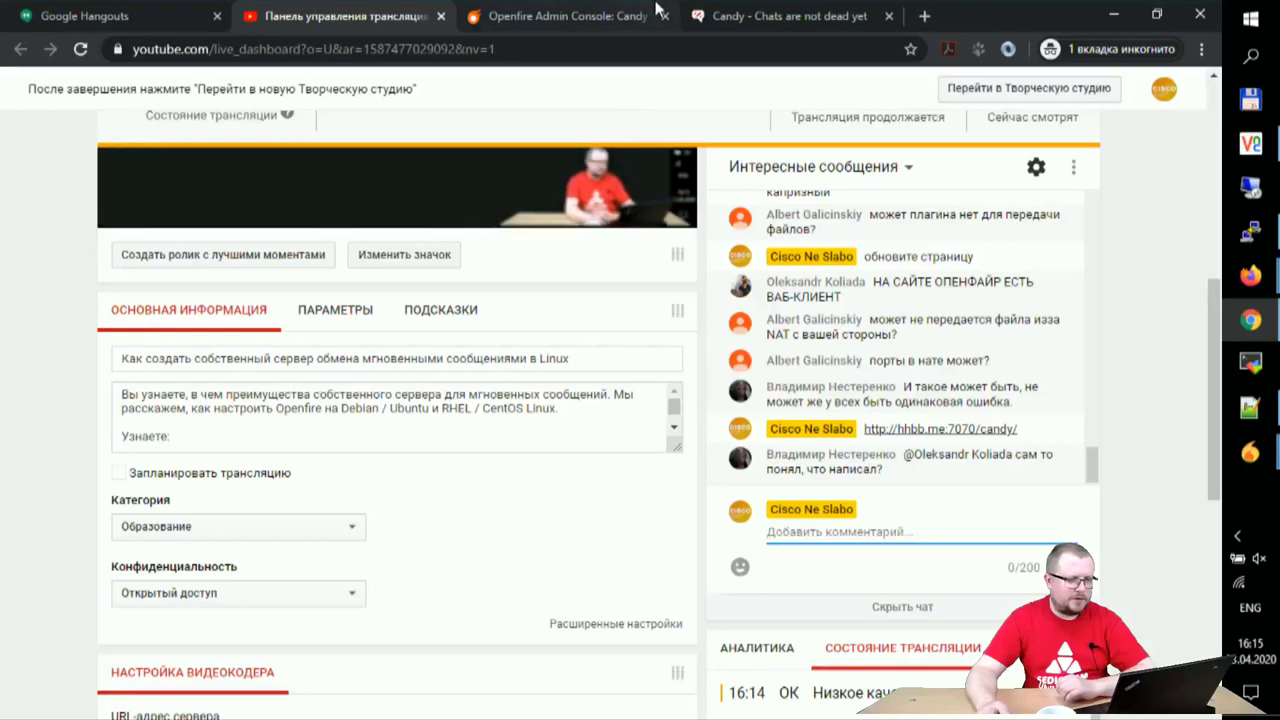
left_click(705, 14)
left_click(426, 193)
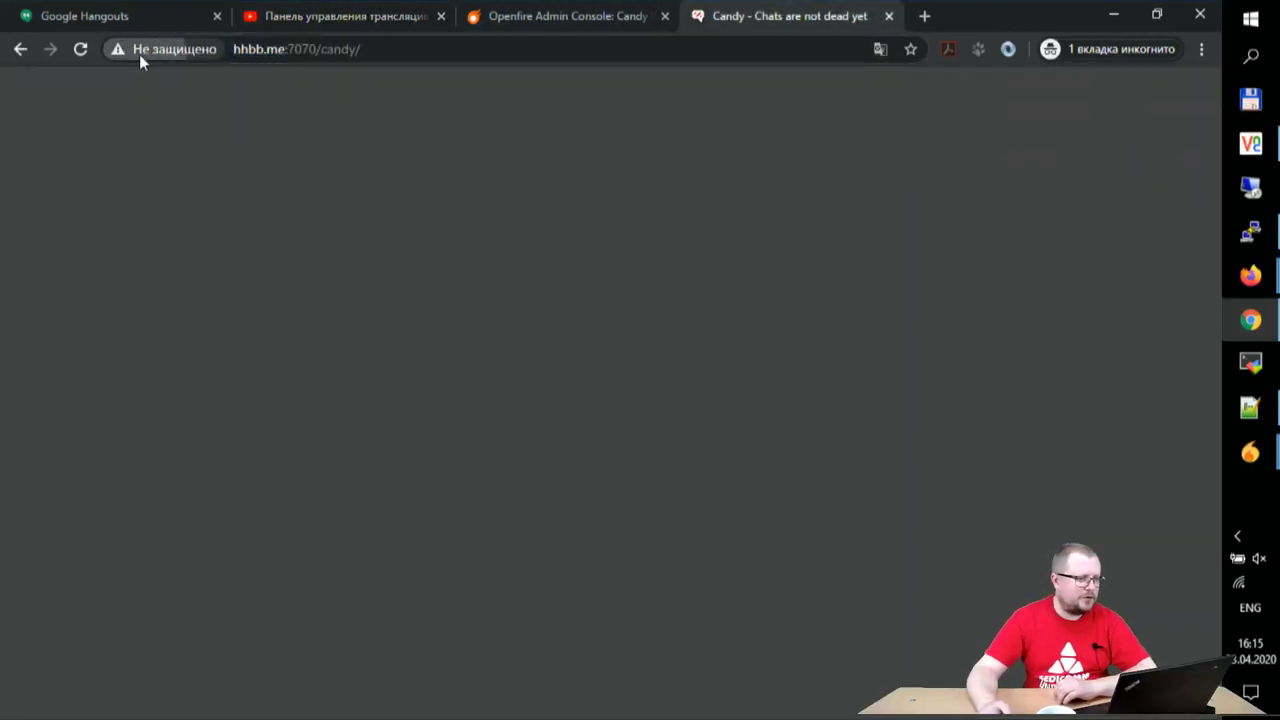
- Check the site's connection security, reload Candy and sign in with the bare username
left_click(139, 52)
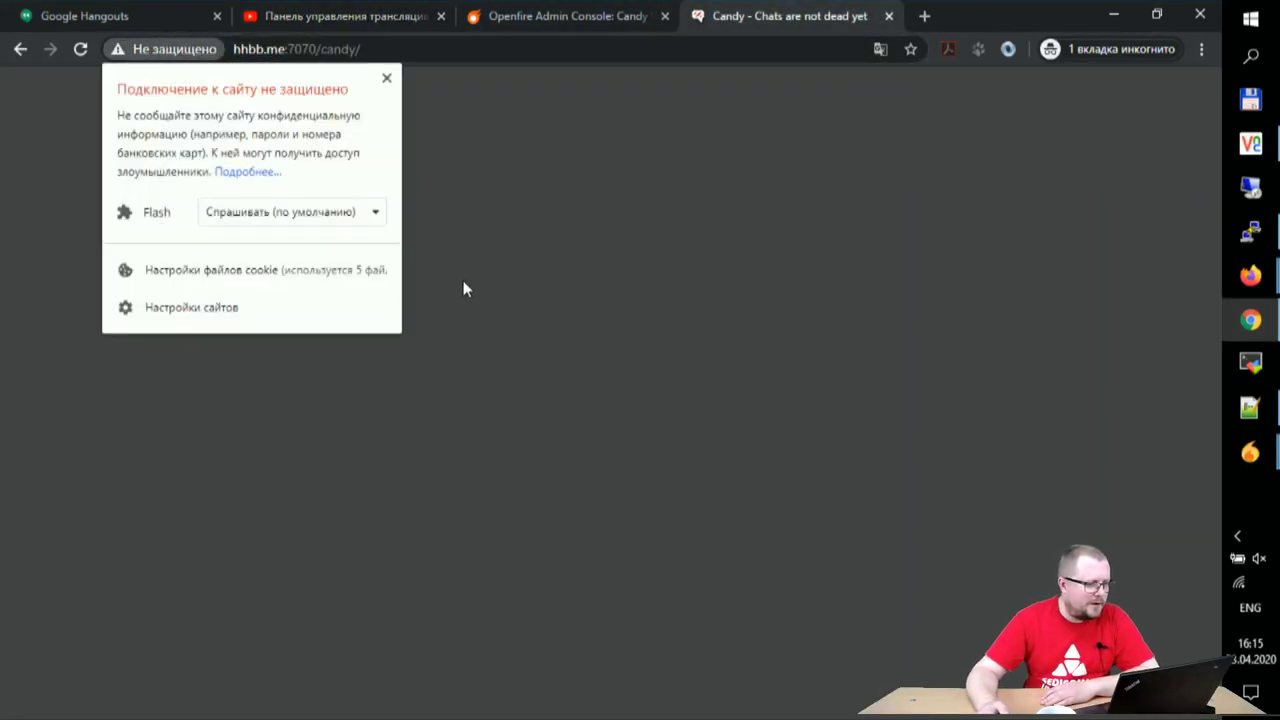
left_click(435, 329)
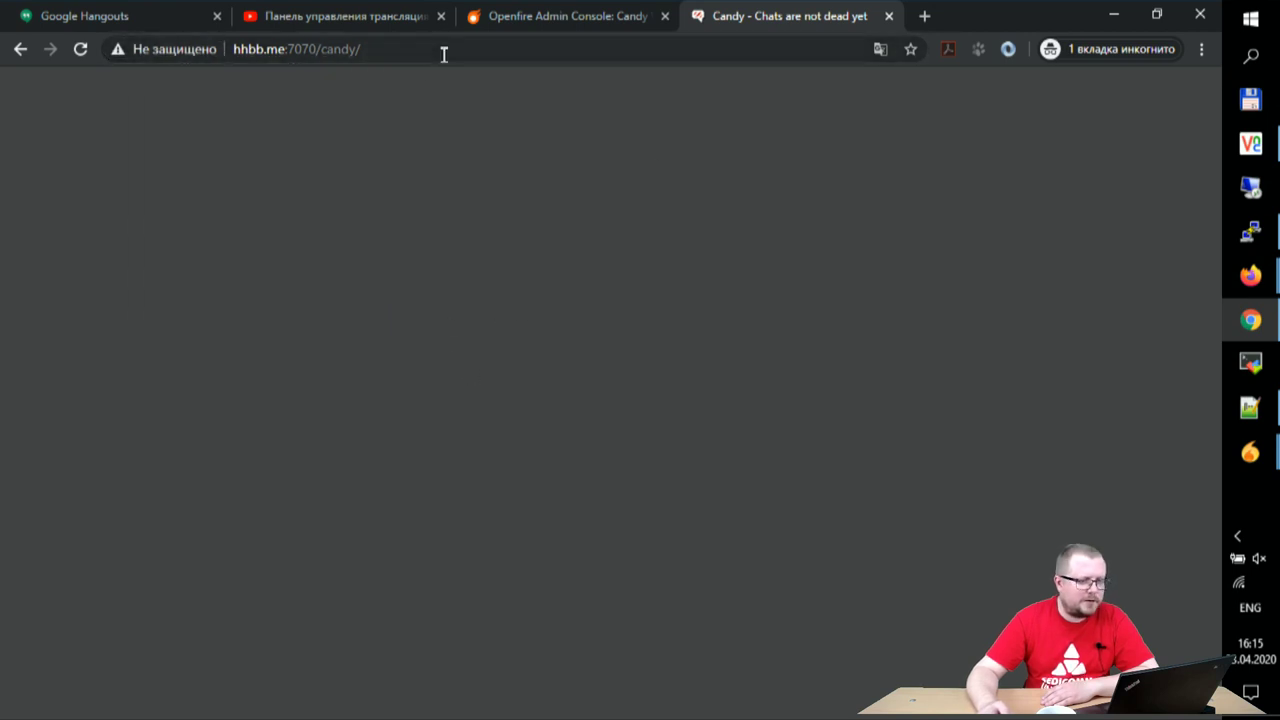
left_click(580, 51)
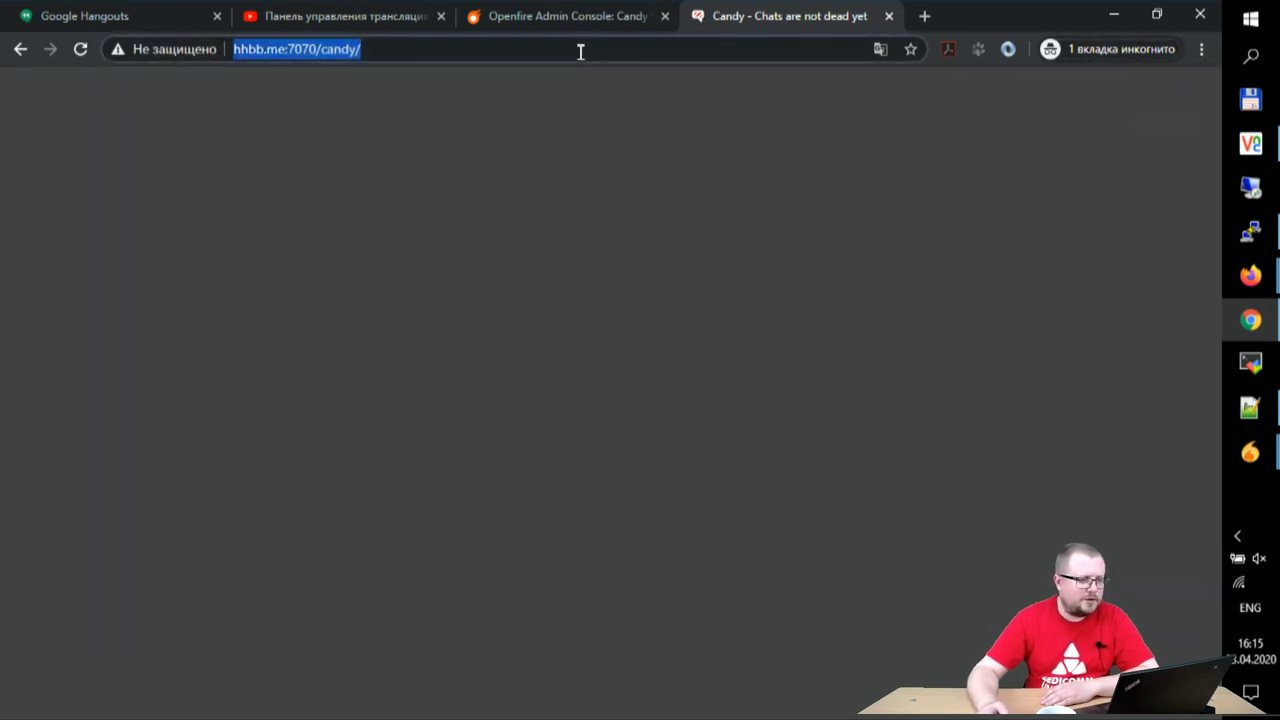
key("Return")
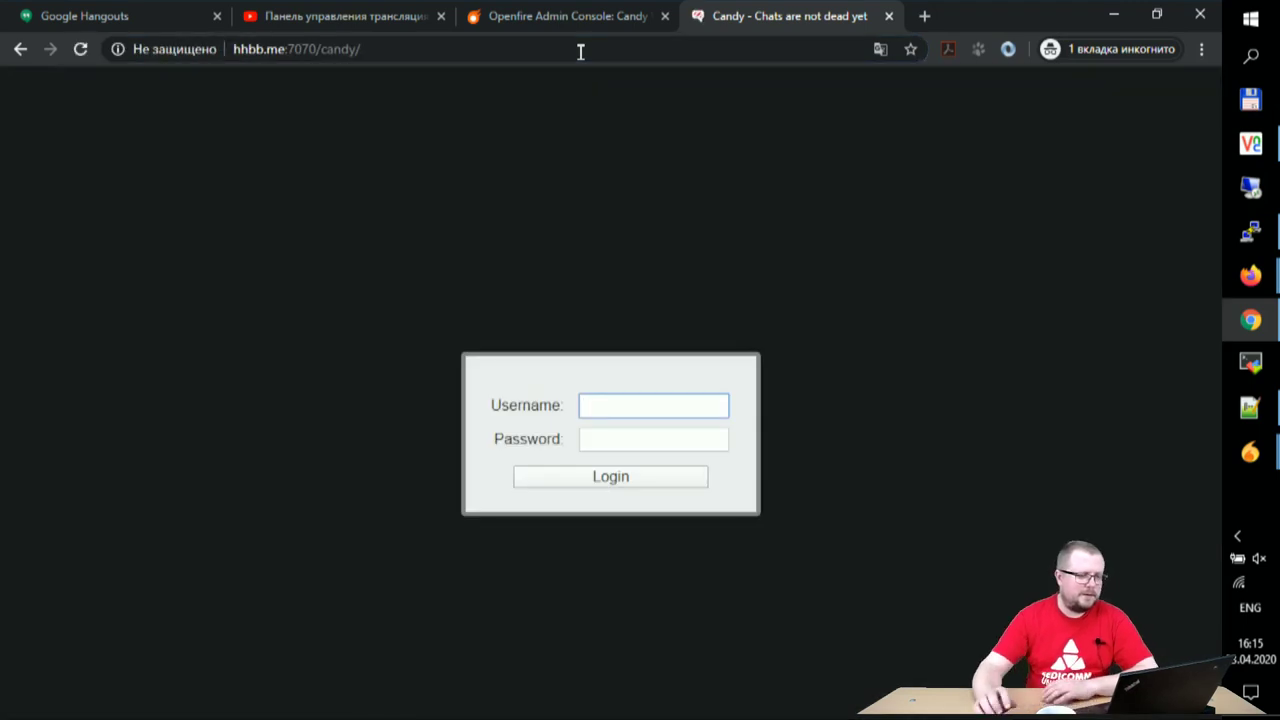
type("blog@hh")
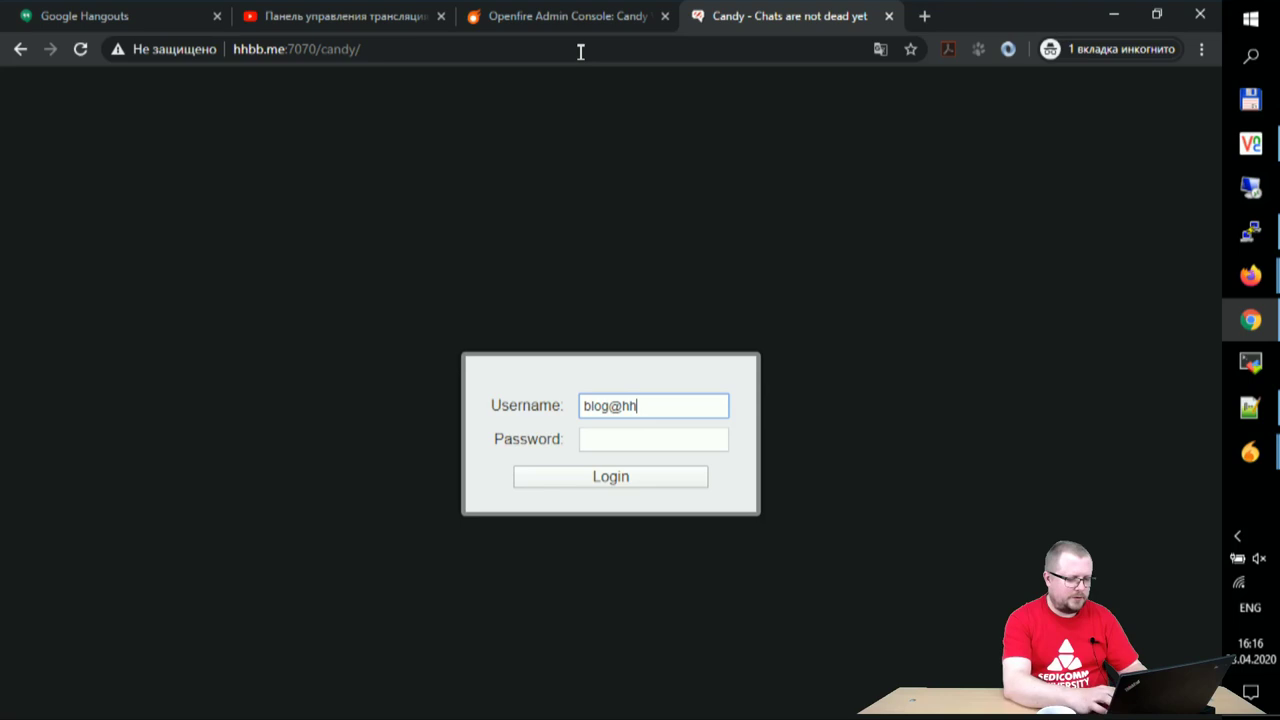
key("Tab")
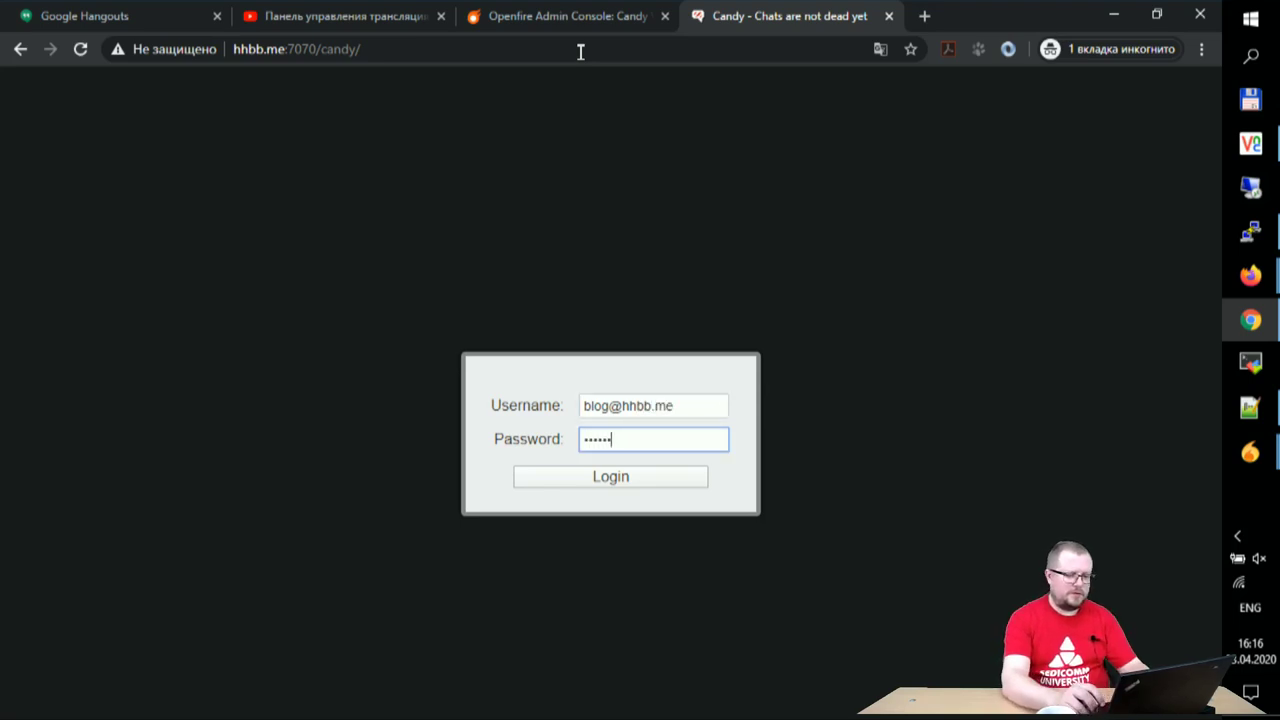
key("Return")
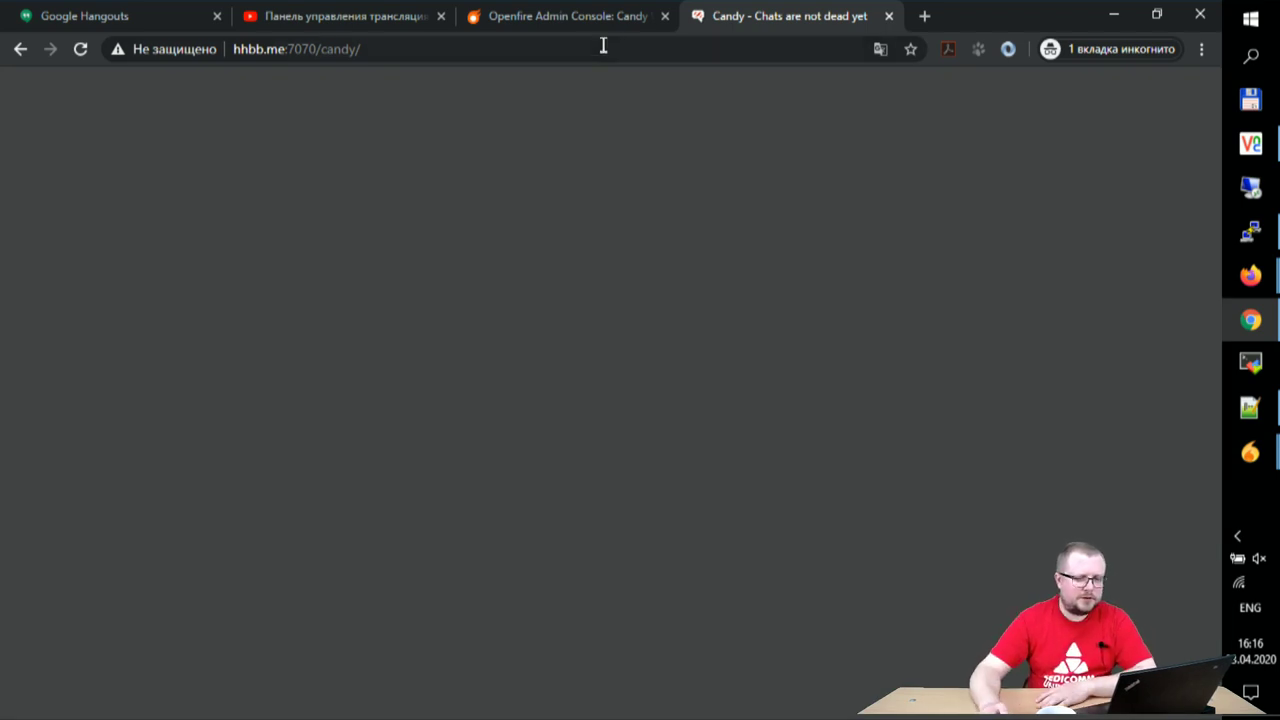
- Reload Candy and sign in as admin, first bare, then with the full hhbb.me JID
left_click(465, 49)
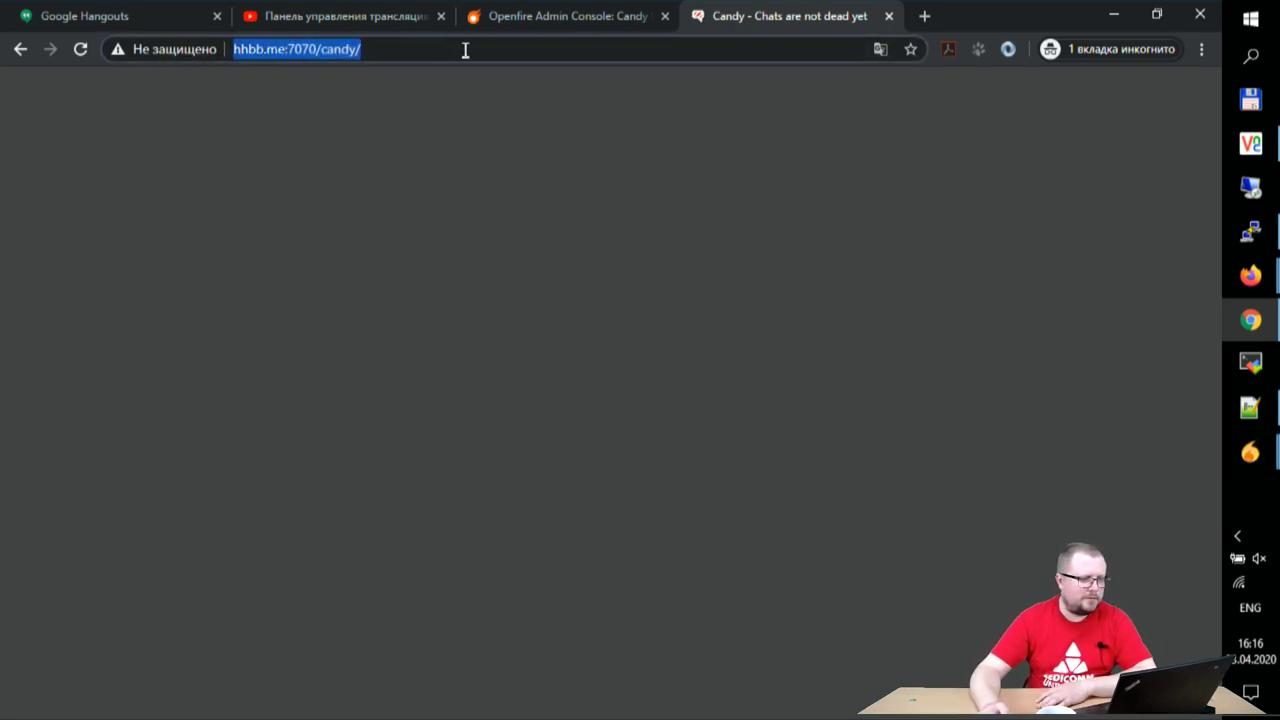
key("Return")
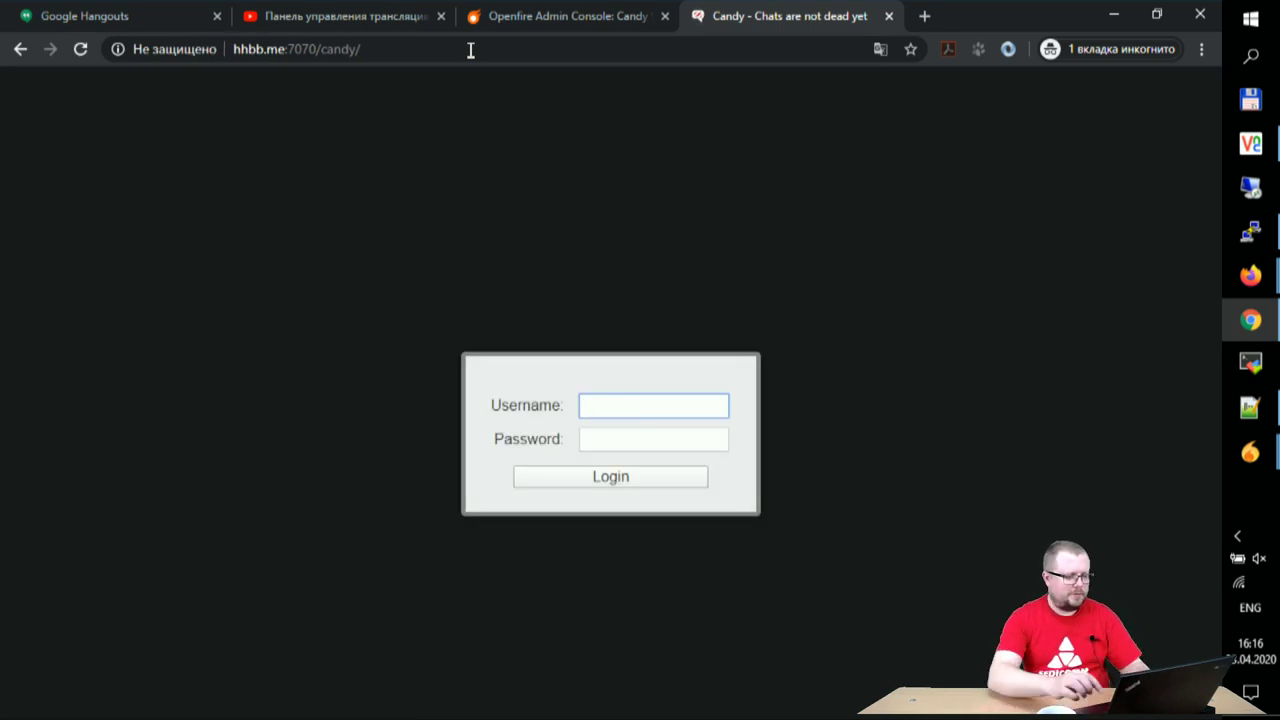
type("admin")
key("Tab")
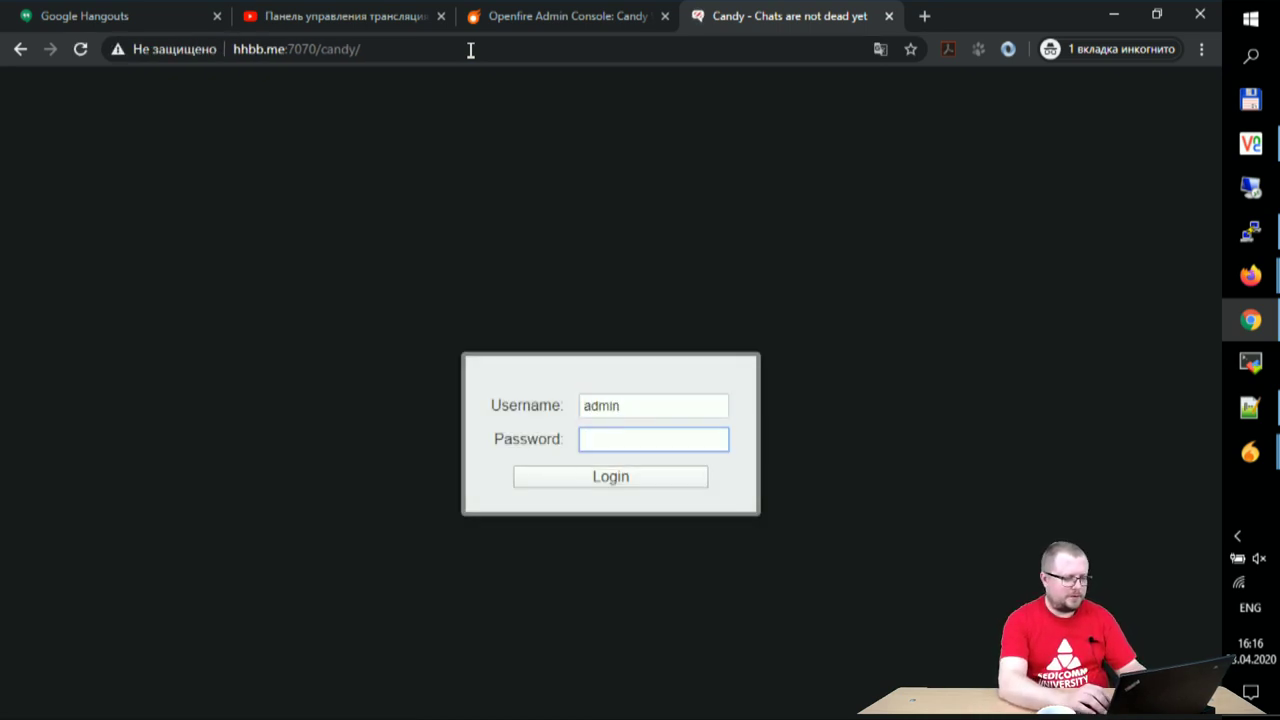
key("Return")
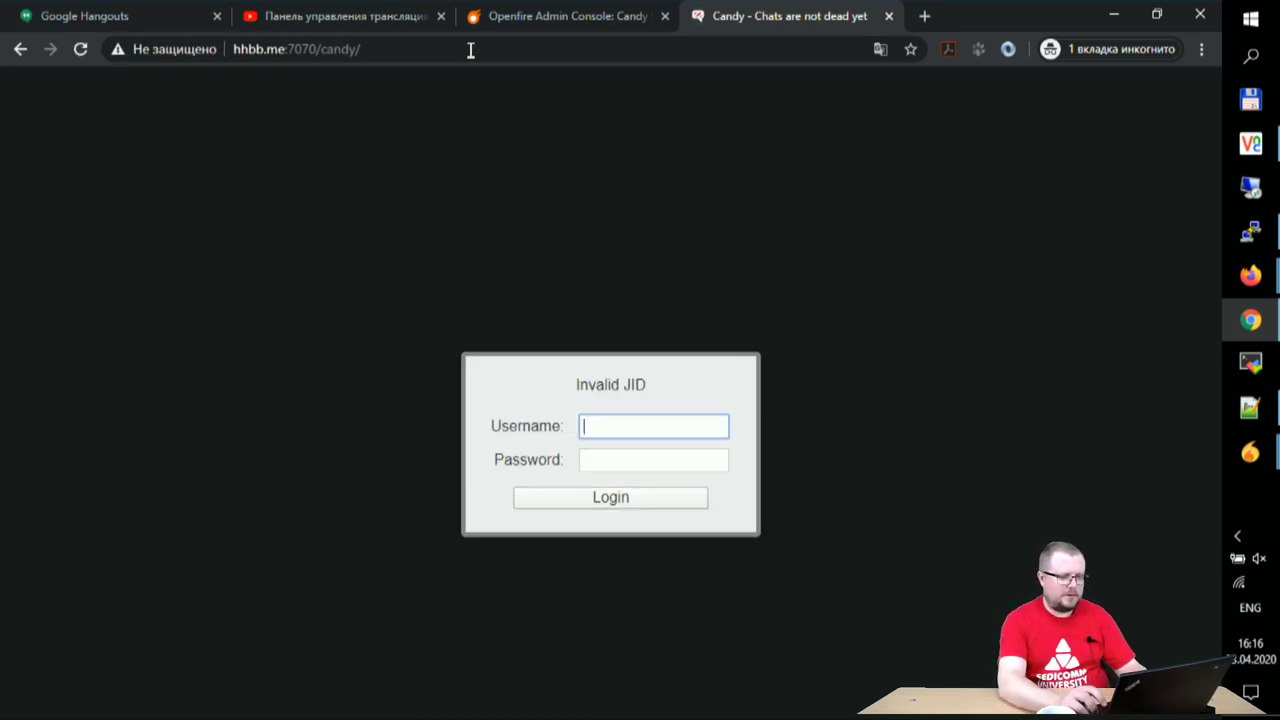
type("admin@hhb")
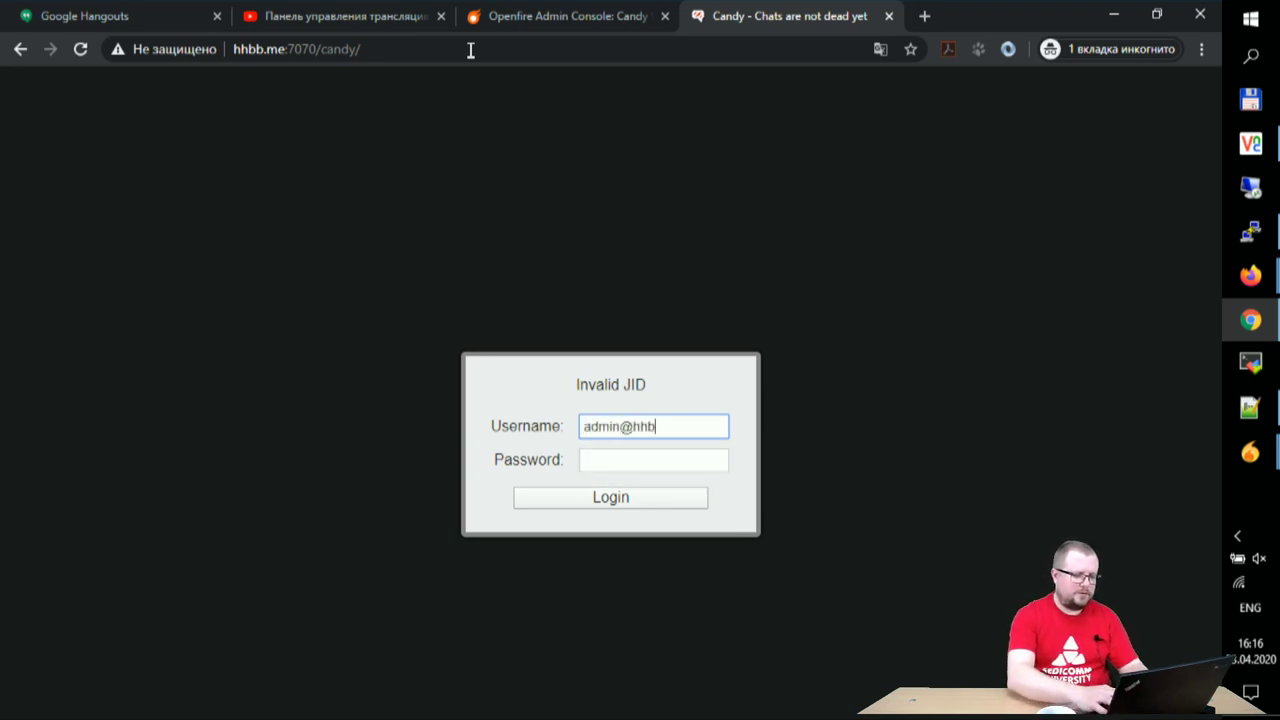
type("b.me")
key("Tab")
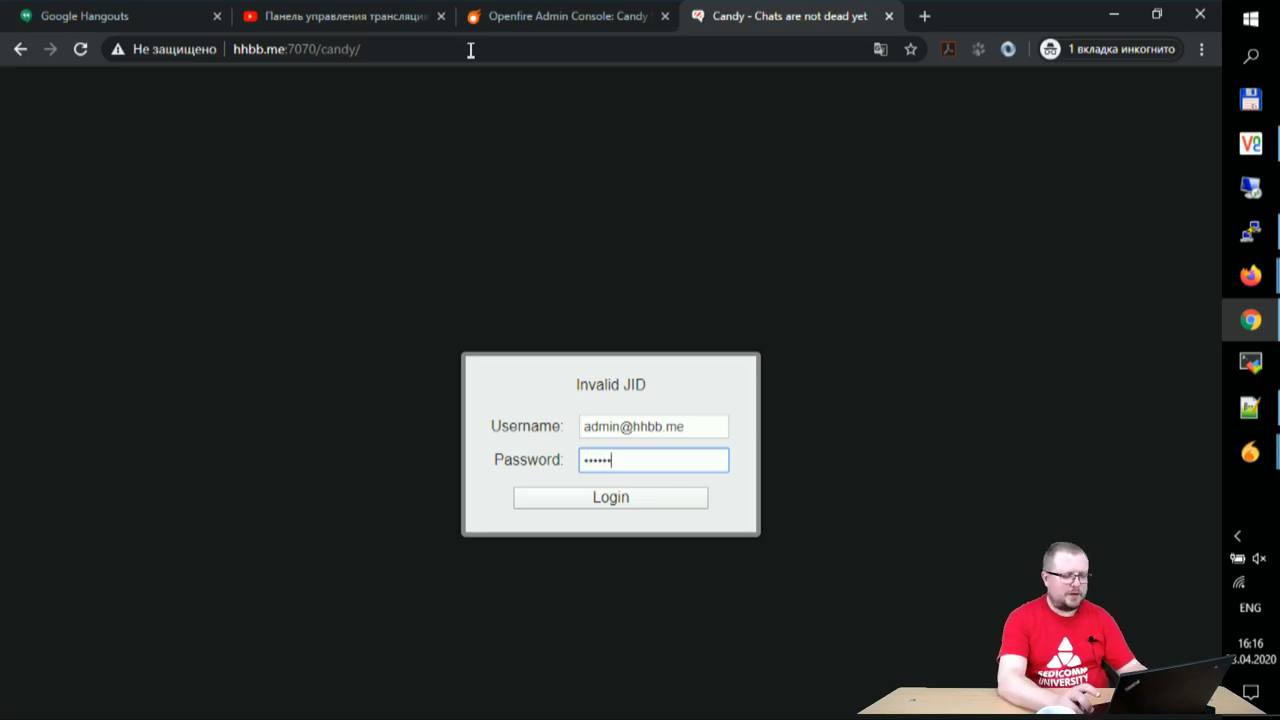
key("Return")
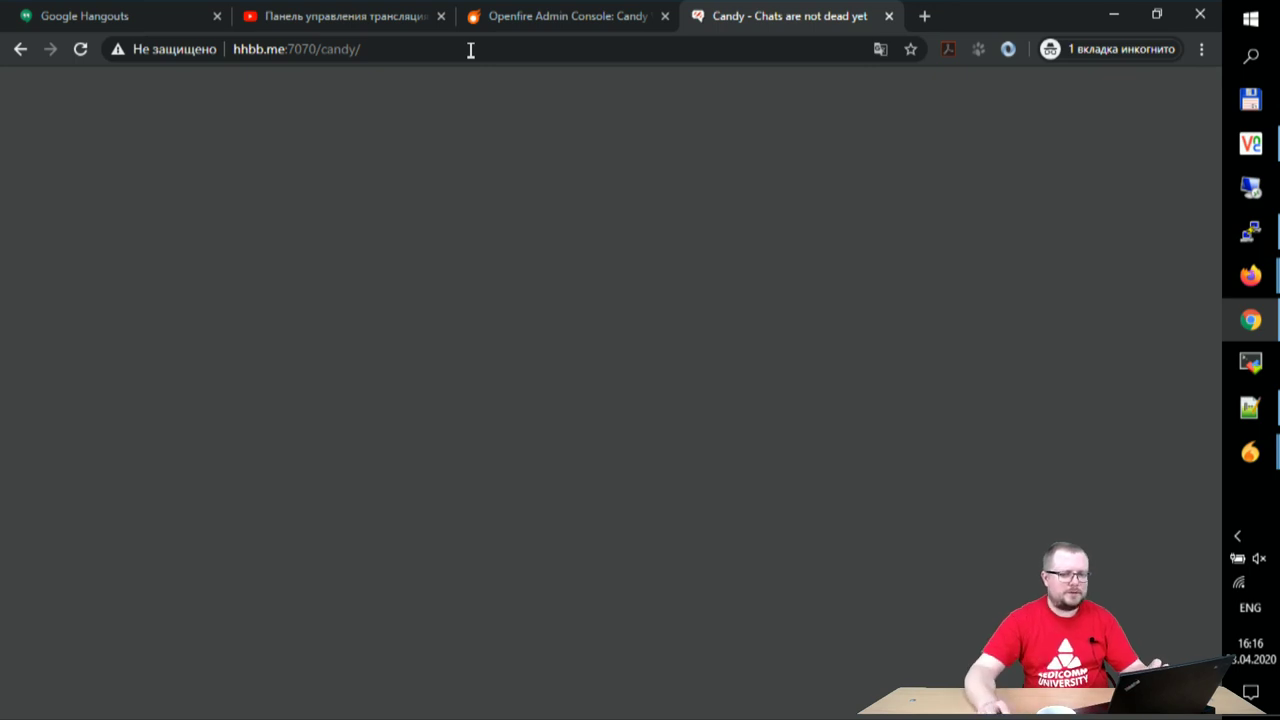
- Select the Candy page address and switch to the Ignite Realtime Firefox window
left_click(504, 57)
key("ctrl+c")
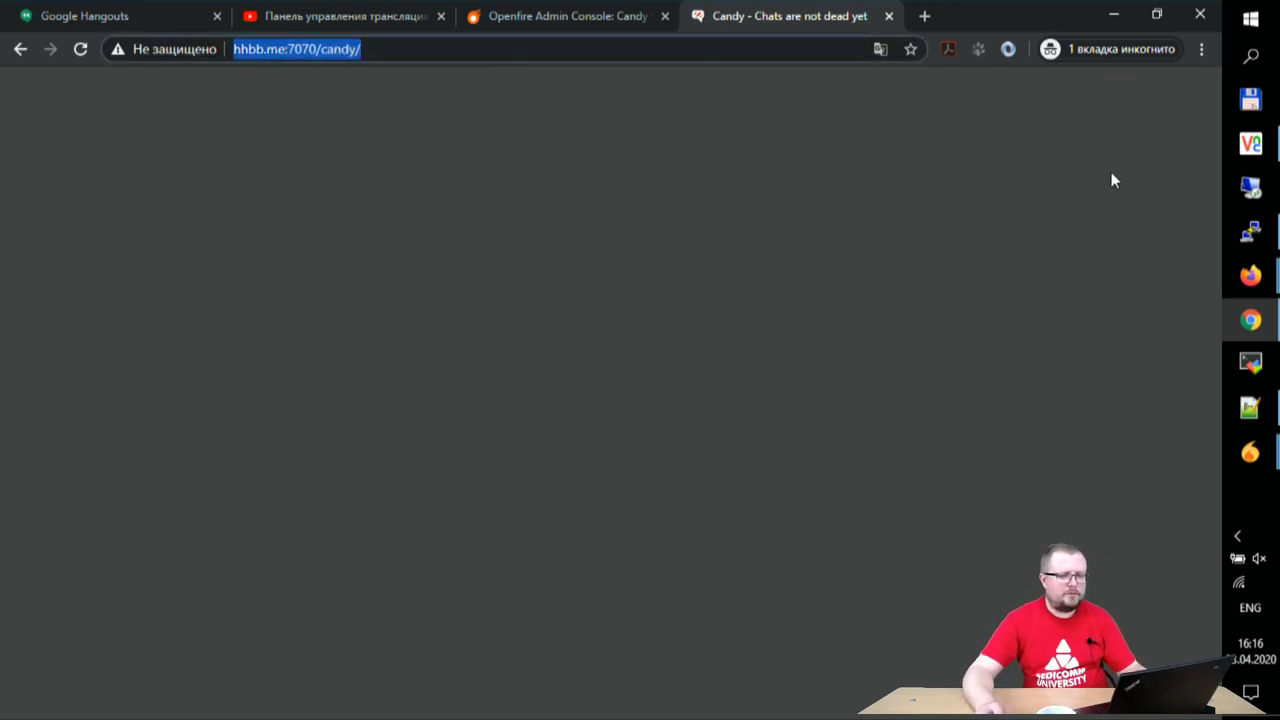
mouse_move(1253, 275)
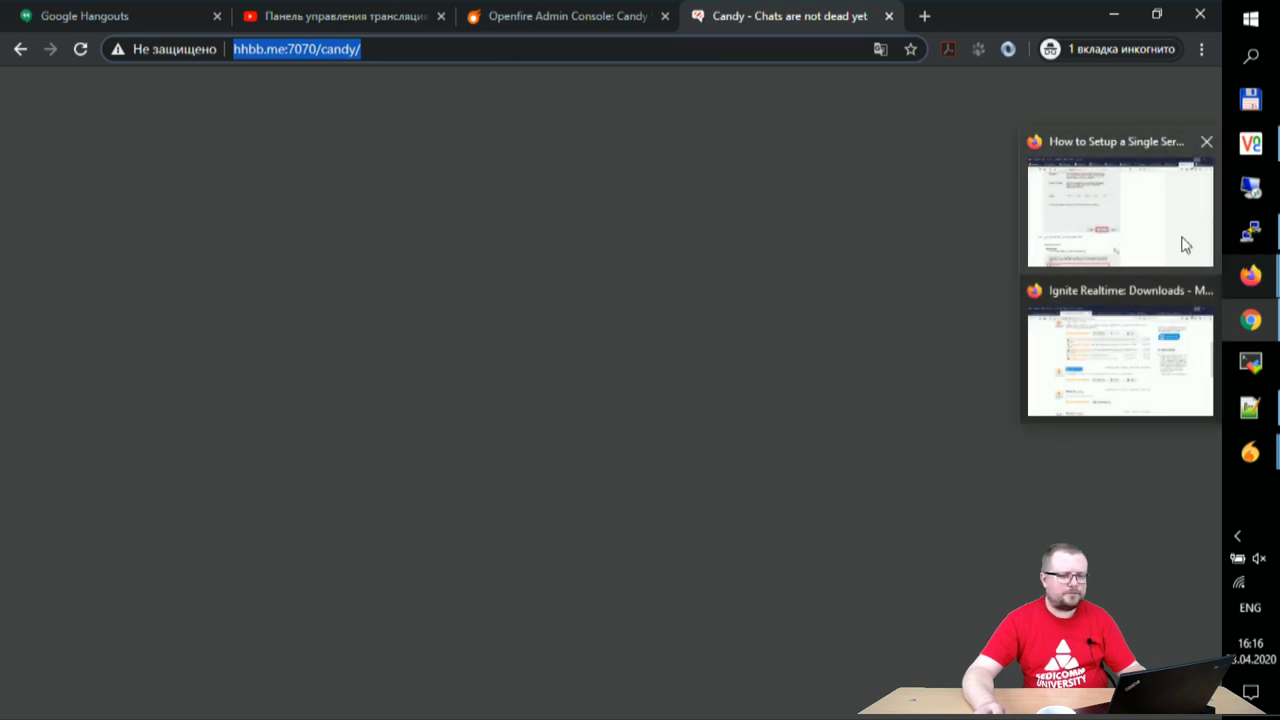
left_click(1135, 396)
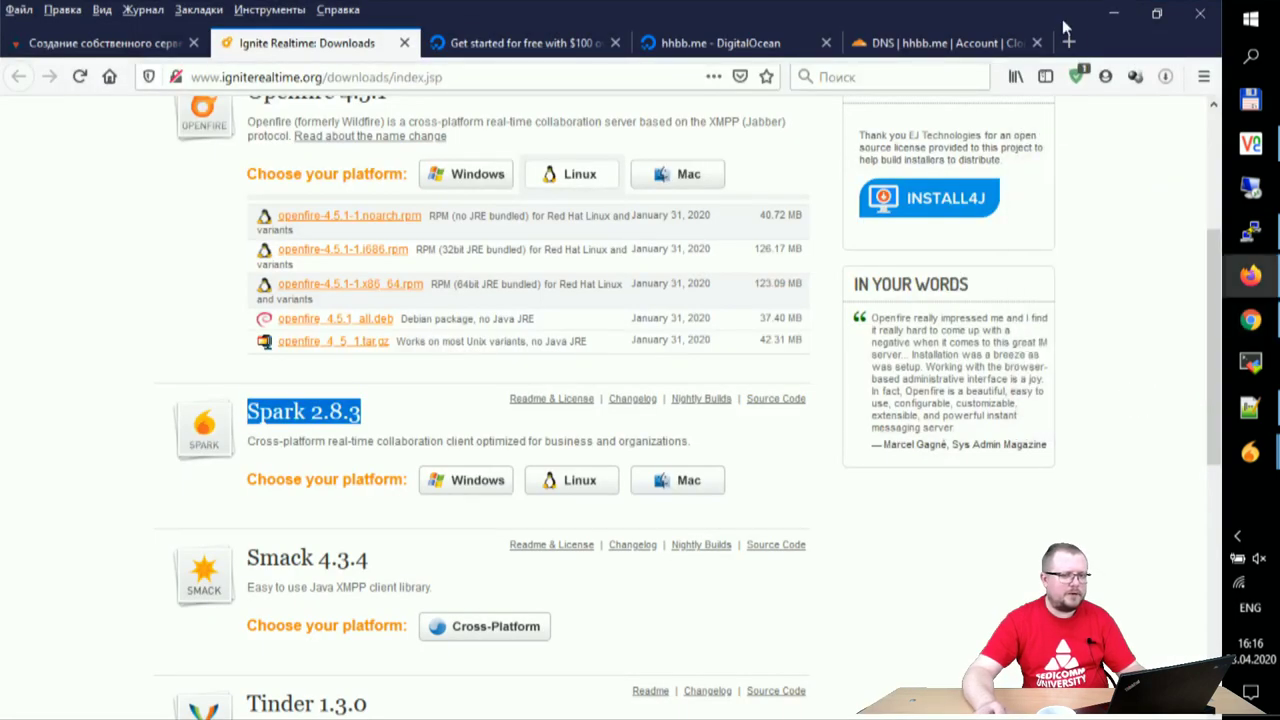
left_click(1068, 42)
key("ctrl+v")
key("Return")
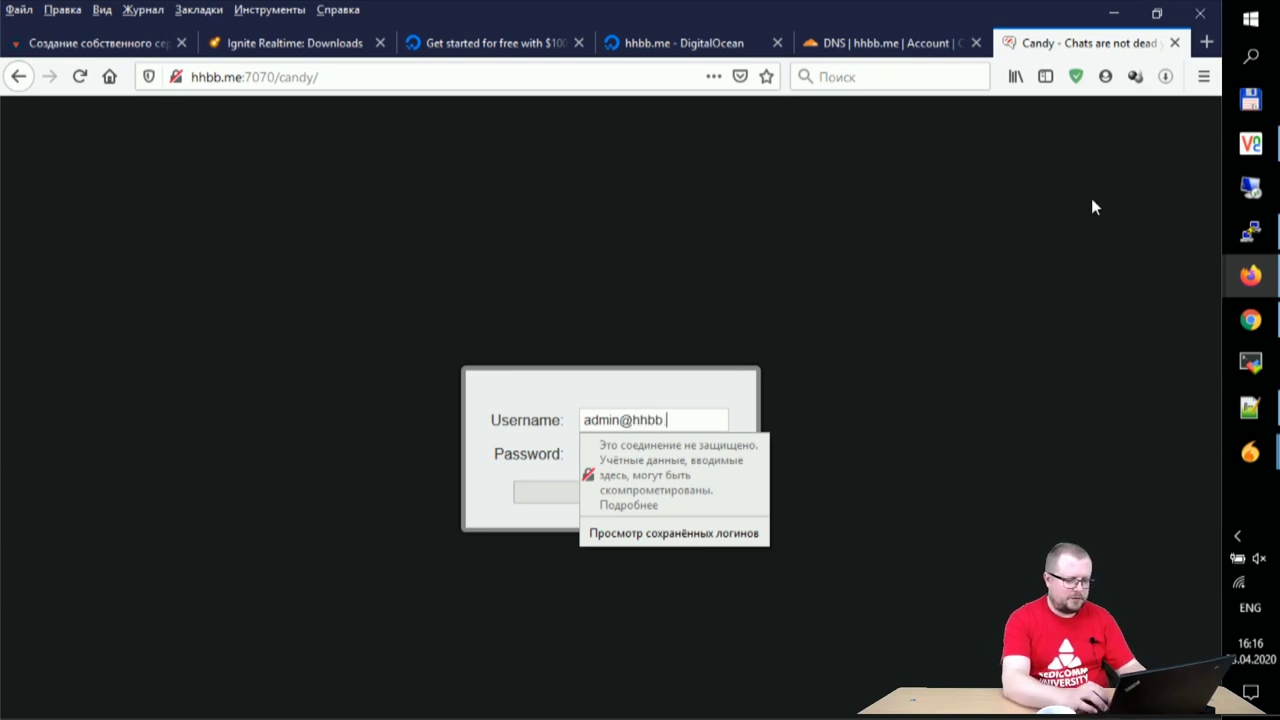
key("Tab")
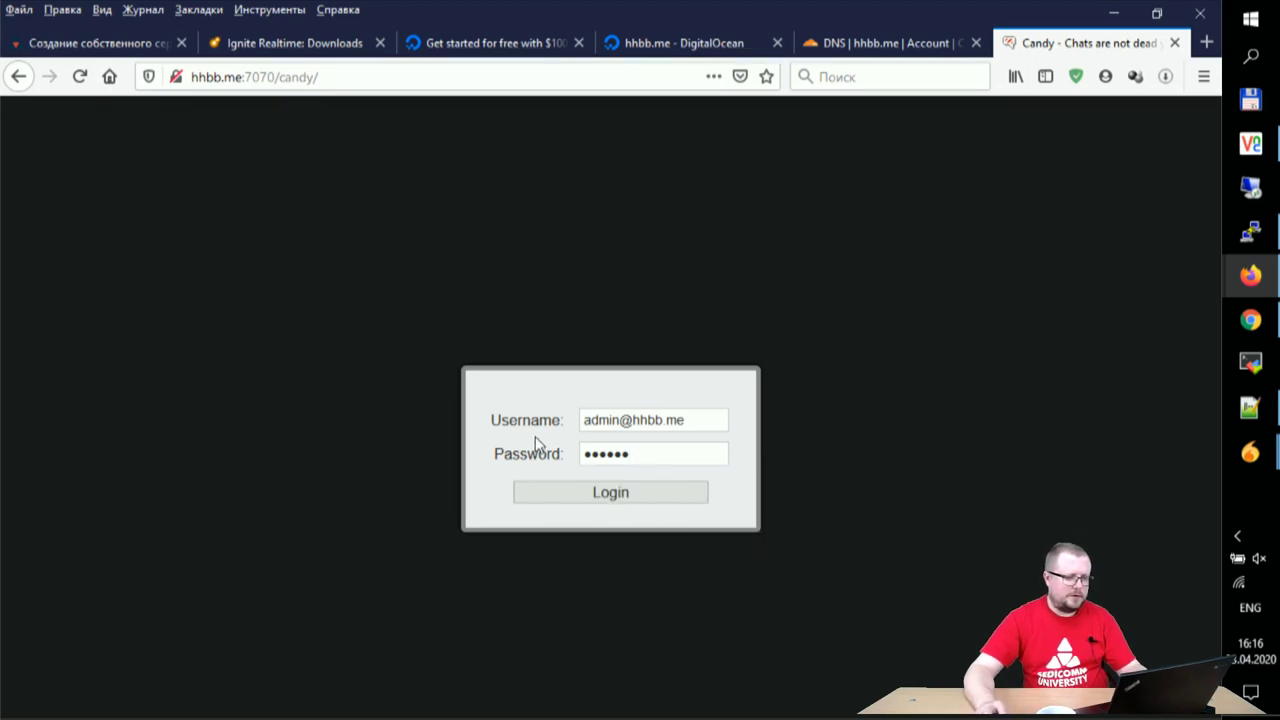
left_click(616, 496)
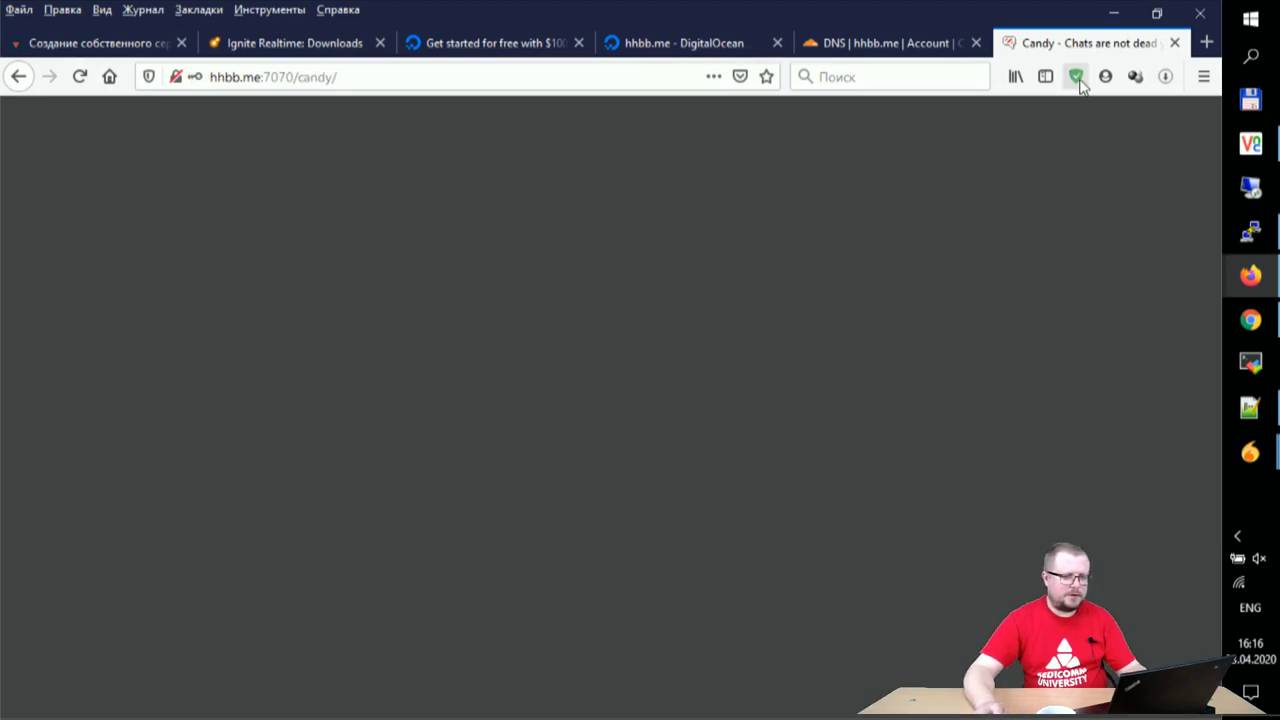
left_click(1105, 77)
- Pause AdGuard protection for hhbb.me
left_click(1076, 77)
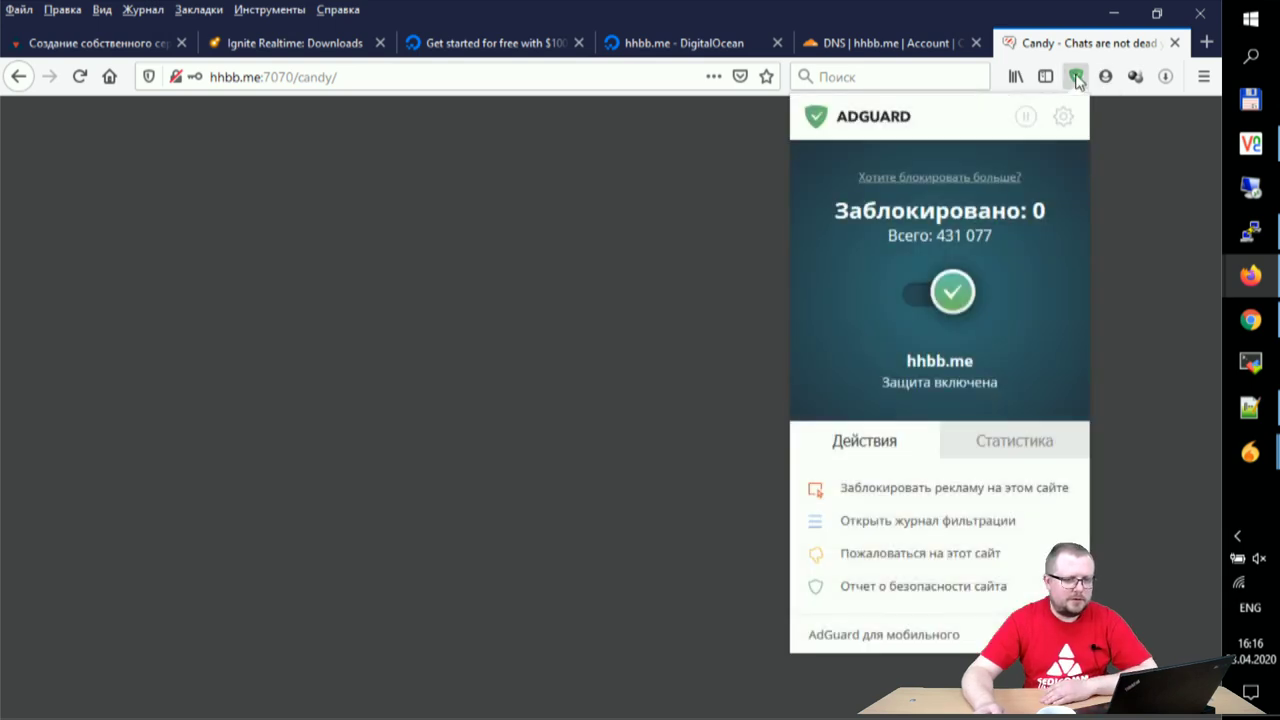
left_click(1026, 118)
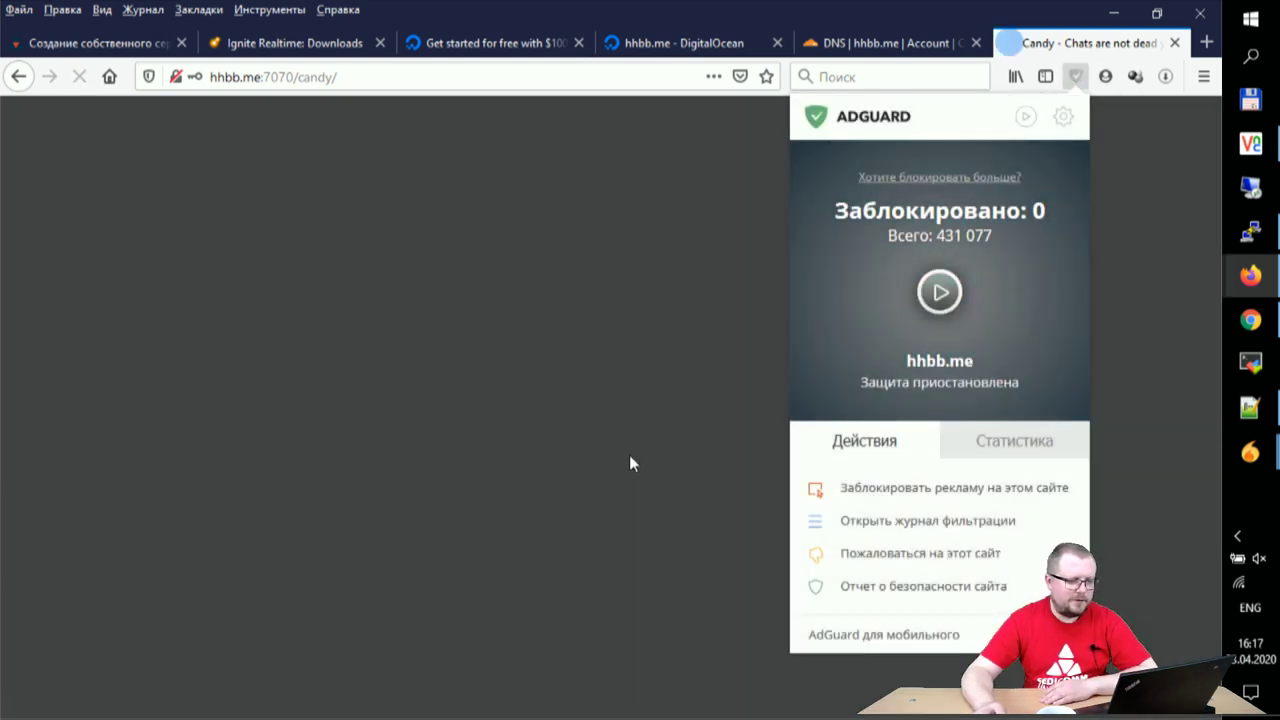
left_click(640, 449)
- Sign in to Candy as admin with the full hhbb.me JID and the account password
left_click(650, 421)
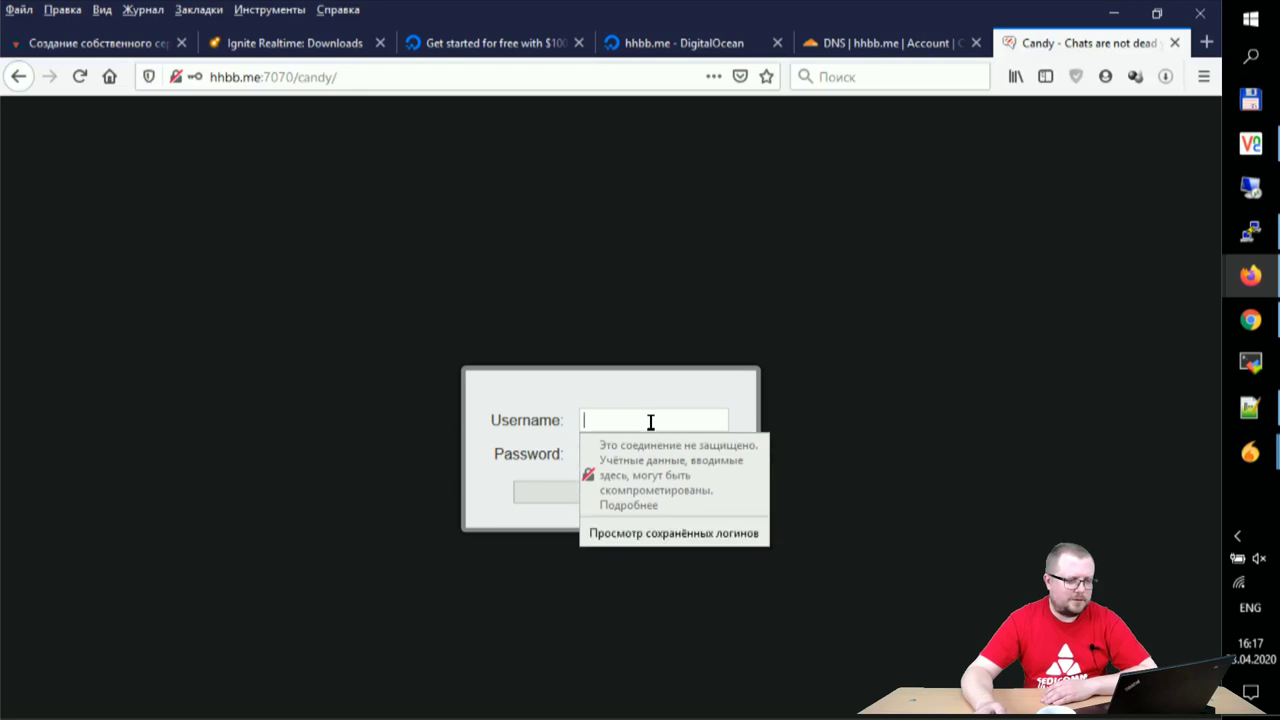
type("admin")
key("Tab")
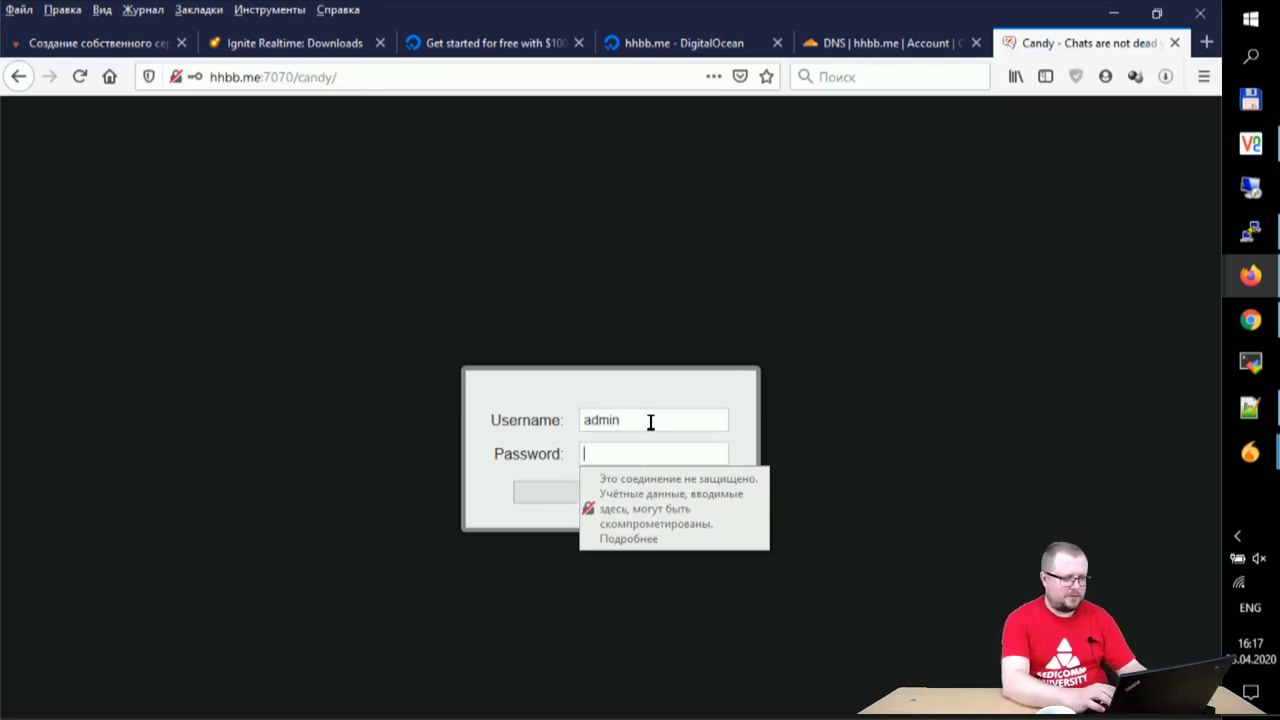
left_click(650, 421)
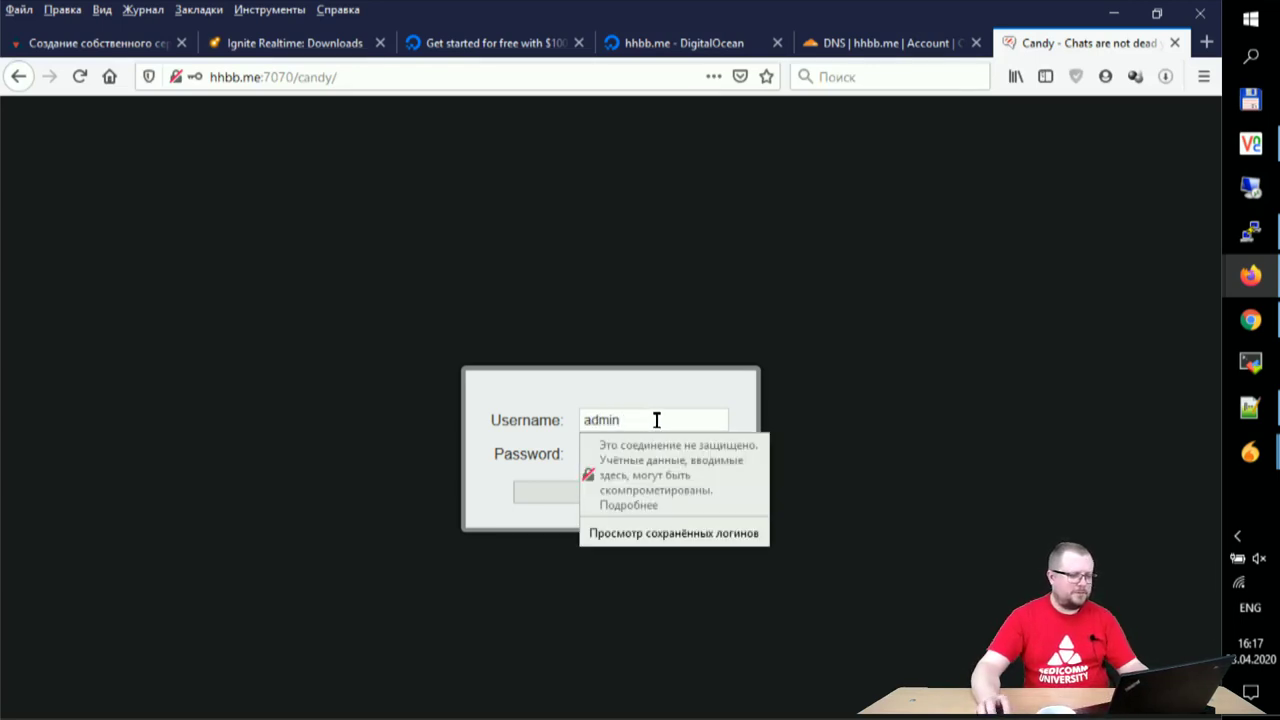
type("@hh")
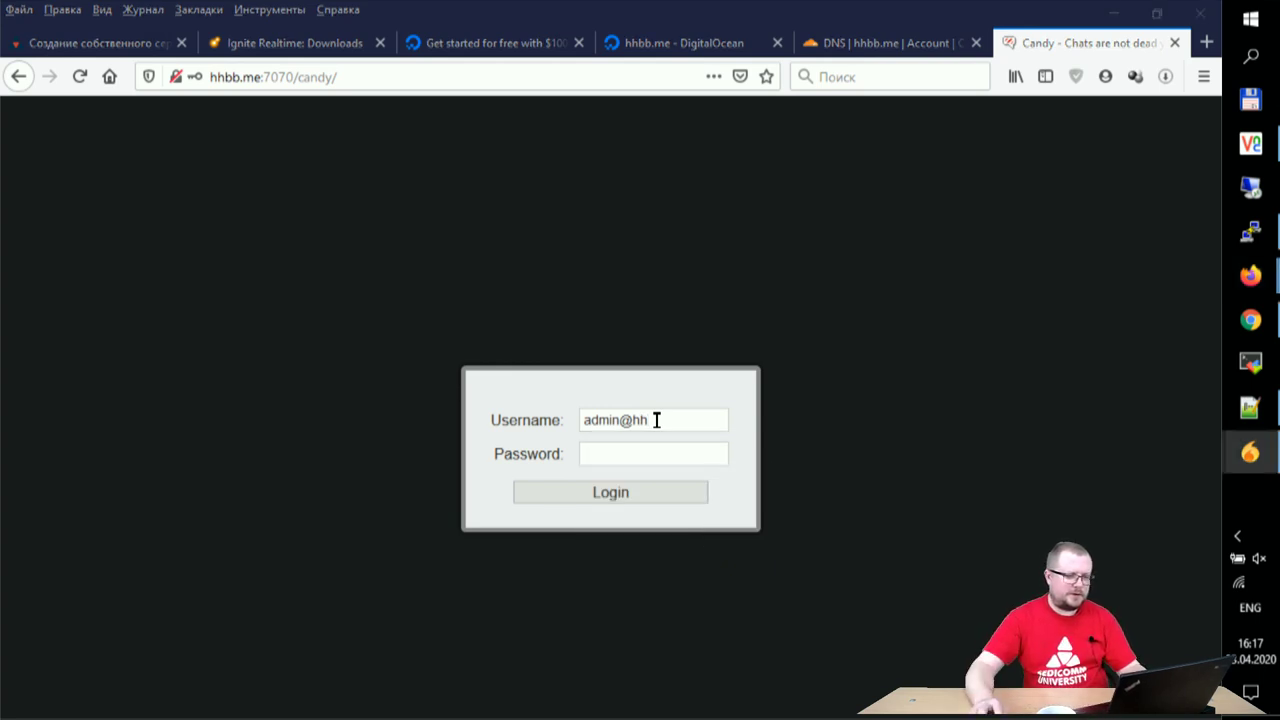
left_click(698, 421)
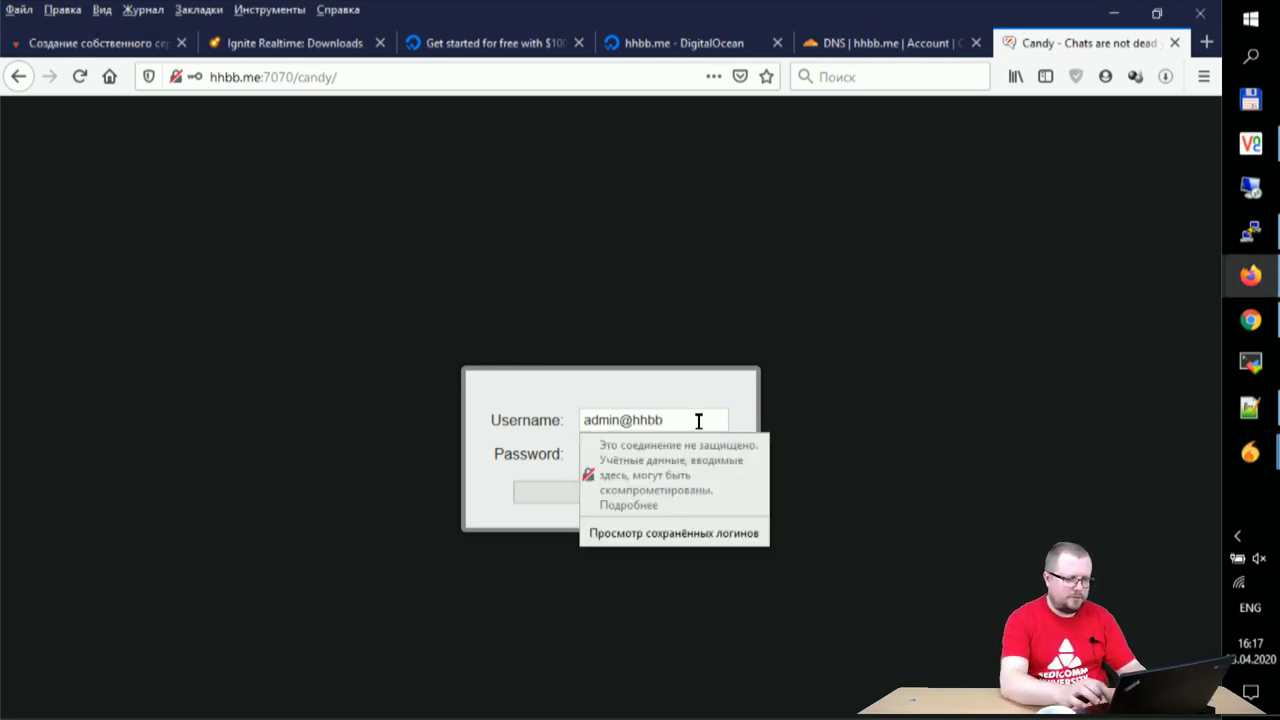
type("bb.me")
key("Tab")
type("123456")
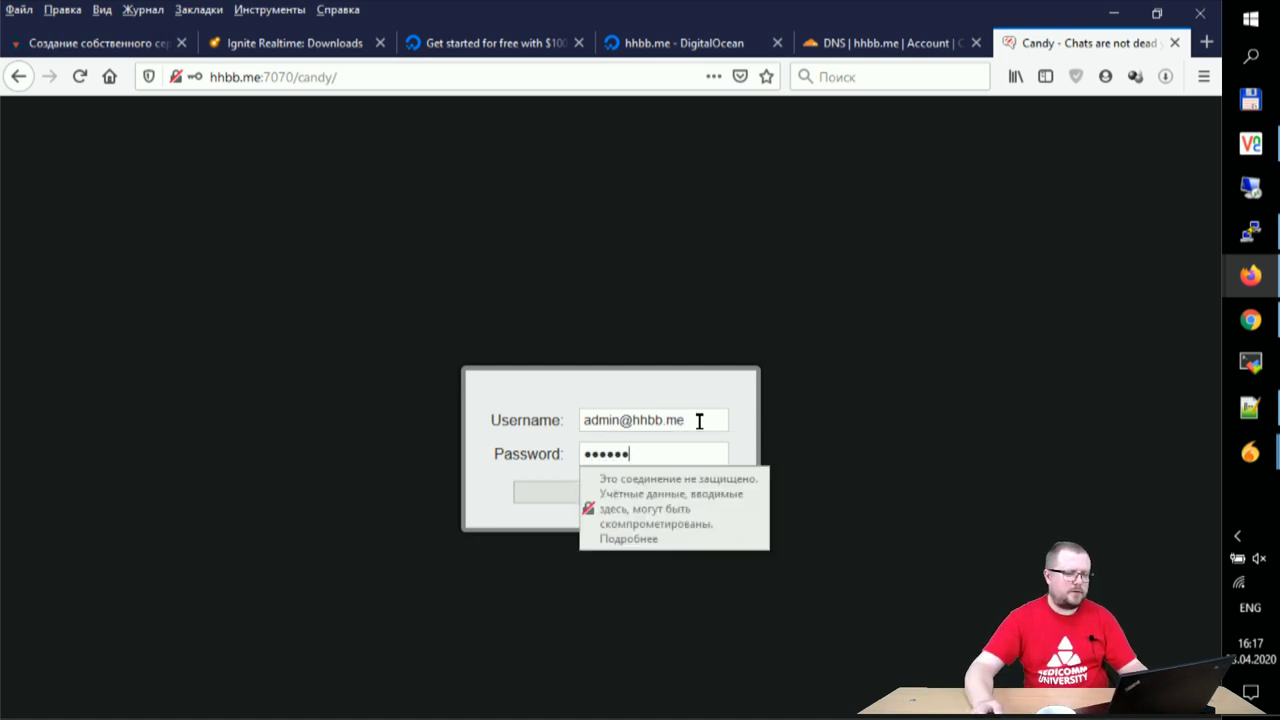
left_click(555, 493)
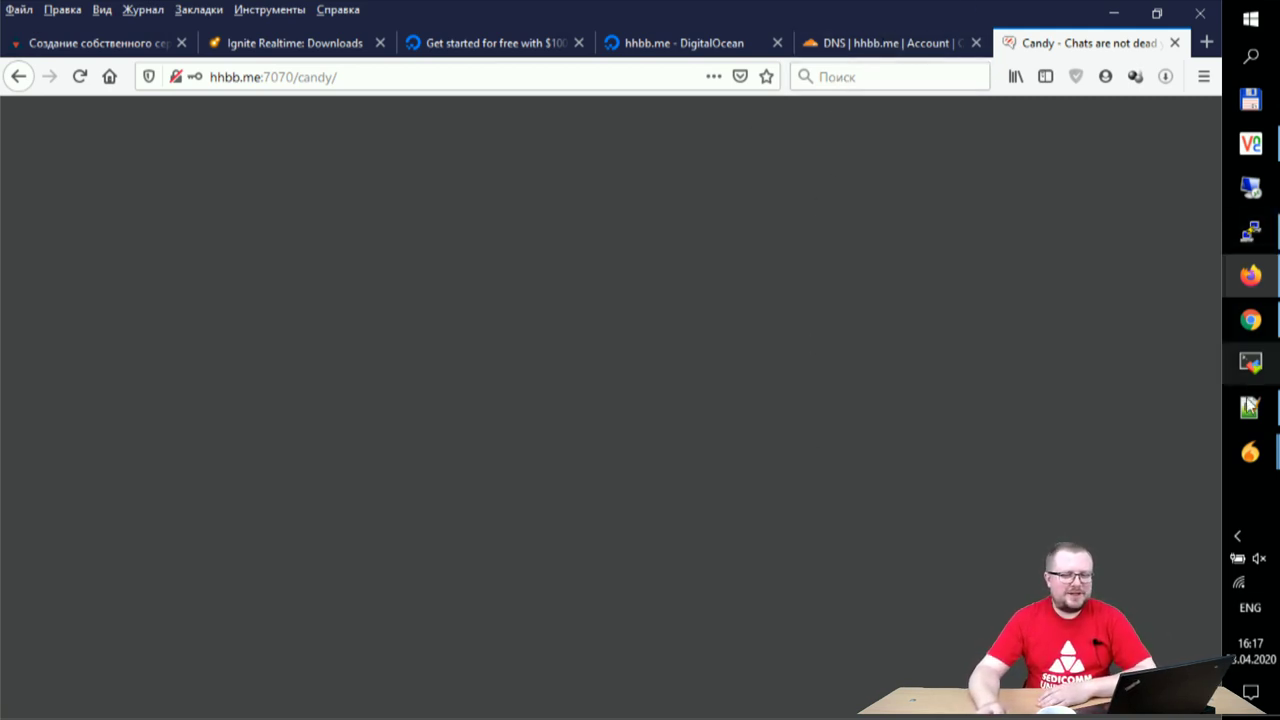
- Accept the pending Spark contact authorization (Принять) and open the chat conversations
mouse_move(1248, 470)
left_click(1173, 611)
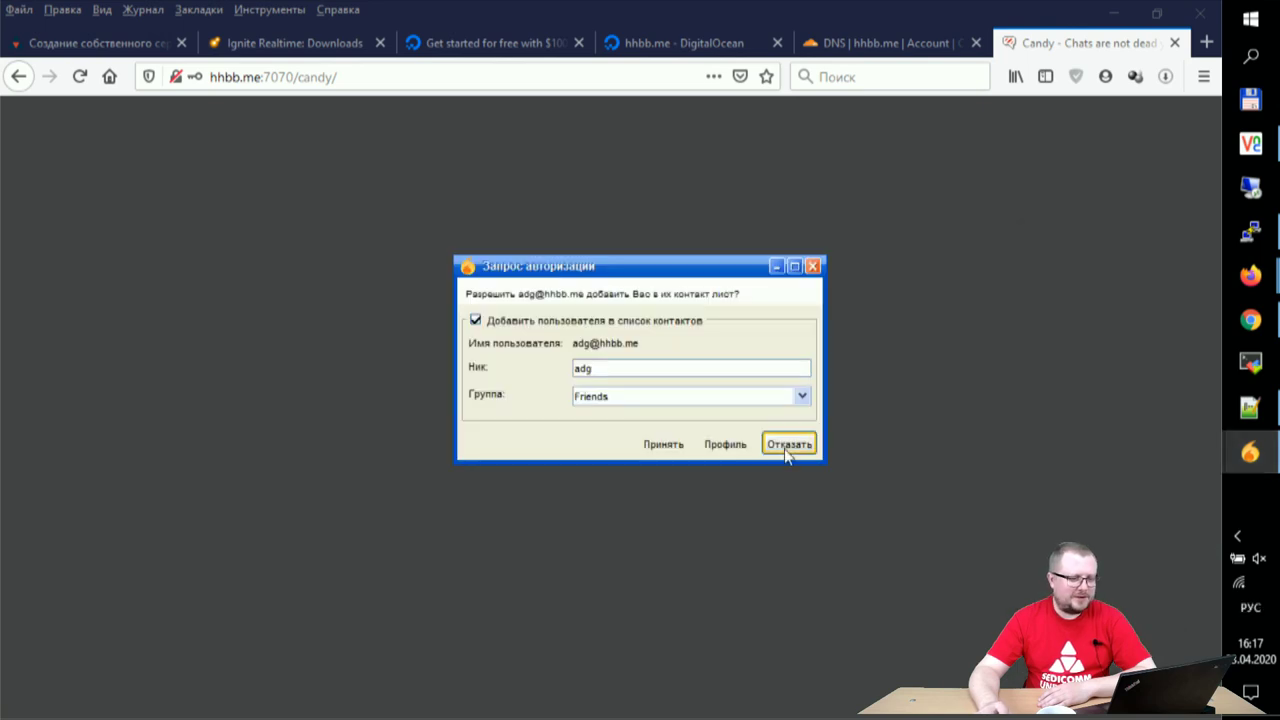
left_click(665, 445)
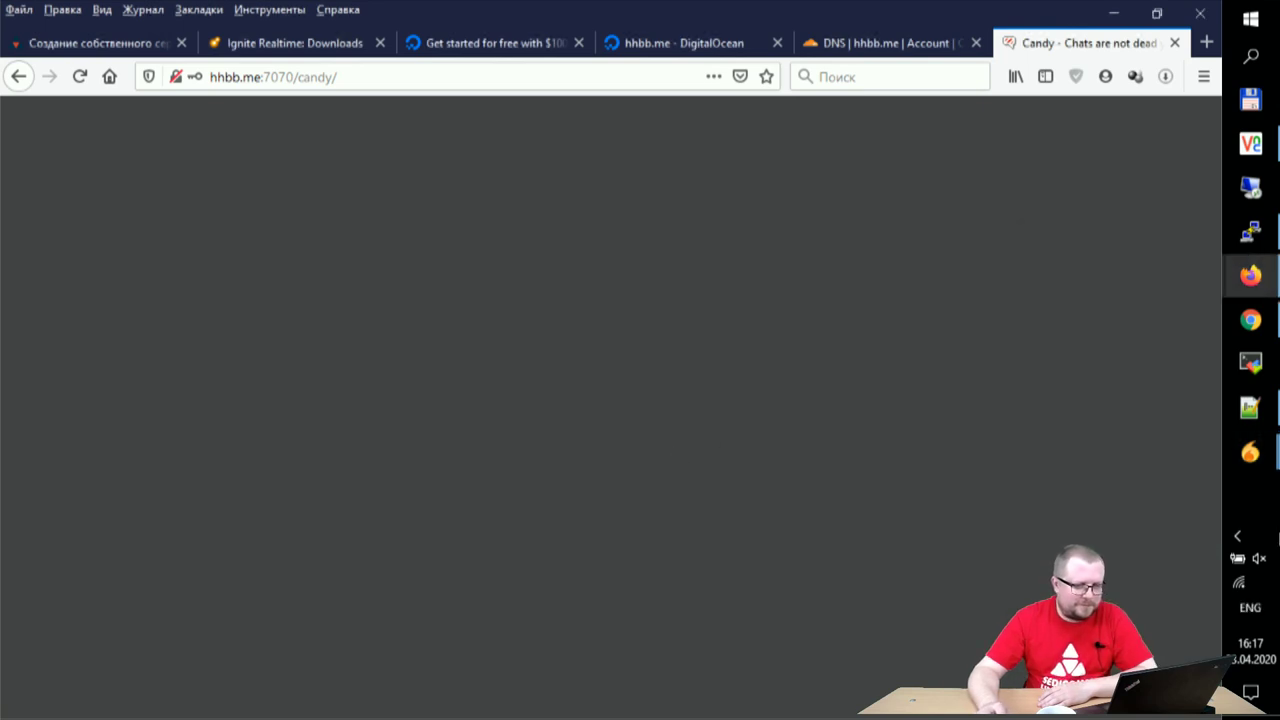
mouse_move(1252, 470)
left_click(1131, 549)
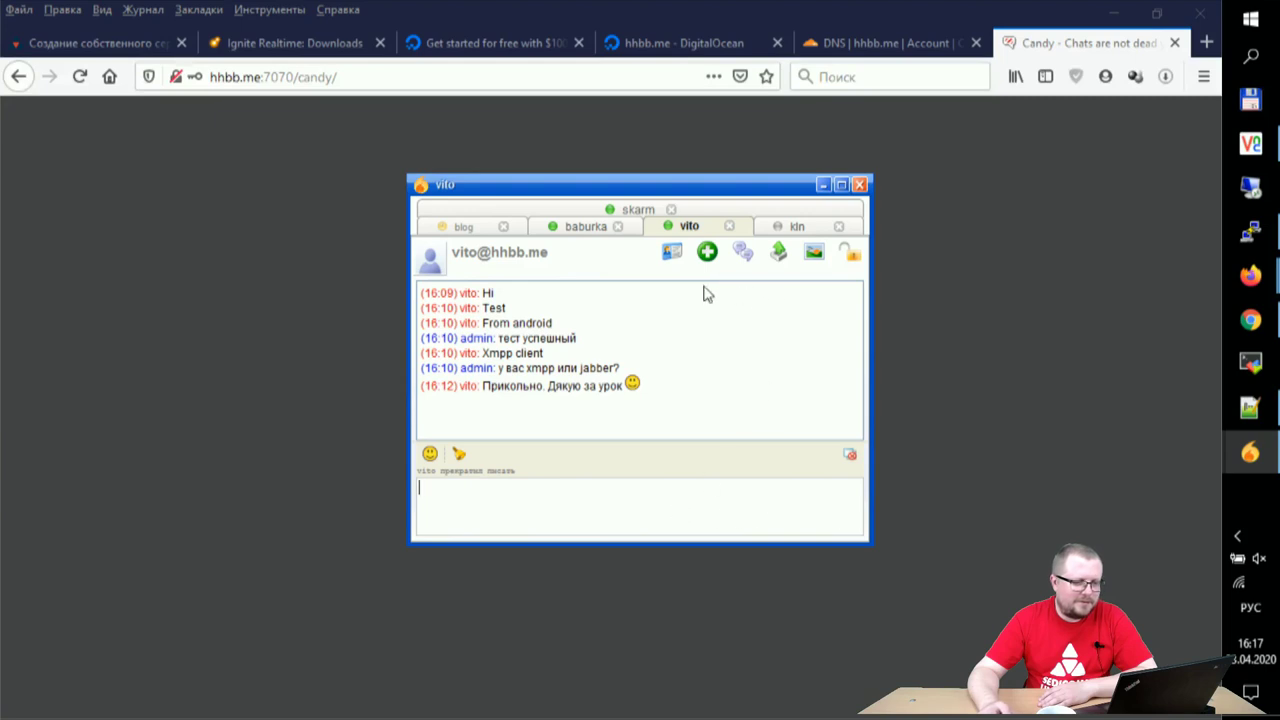
left_click(785, 227)
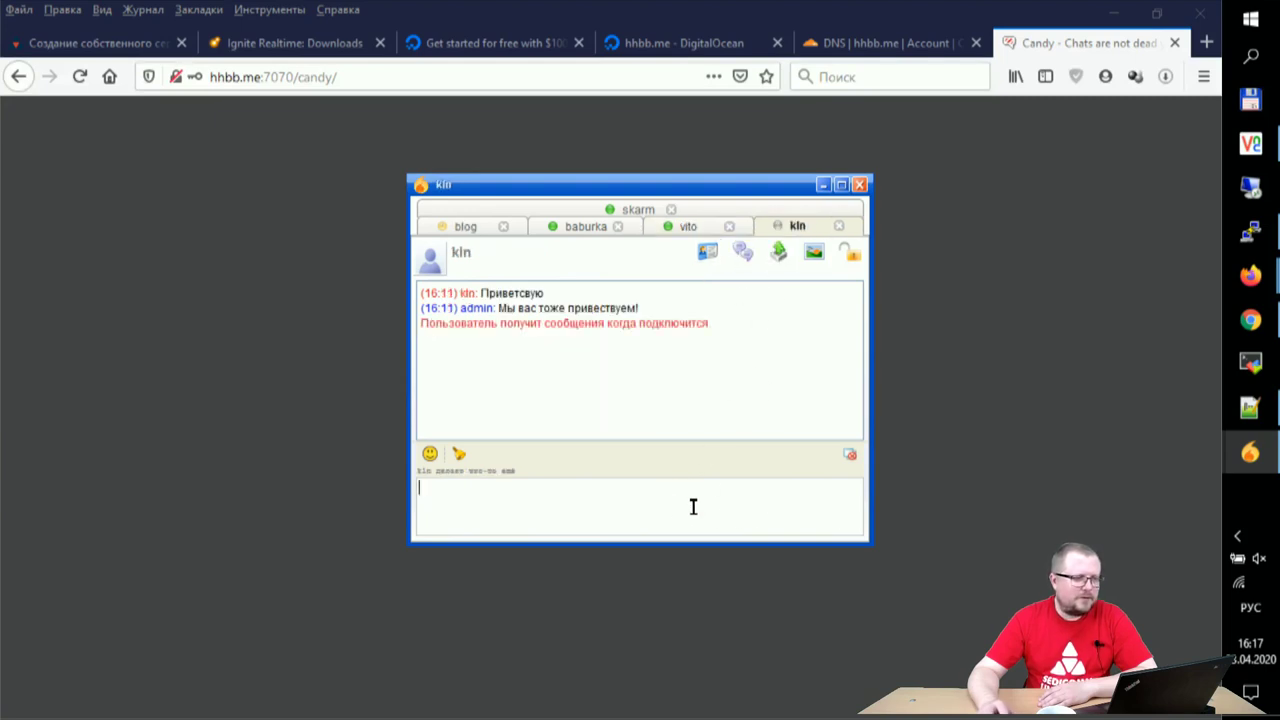
- Inspect the Candy site's connection security details in the browser
left_click(182, 86)
left_click(180, 80)
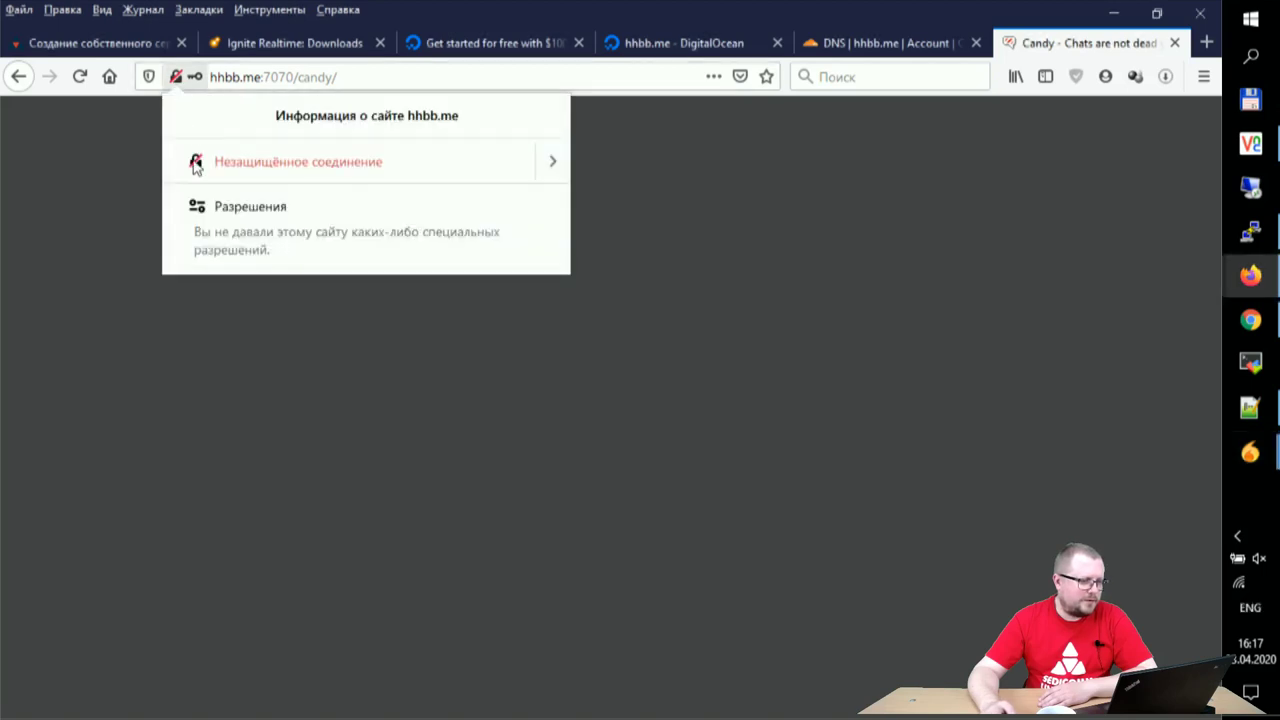
left_click(555, 165)
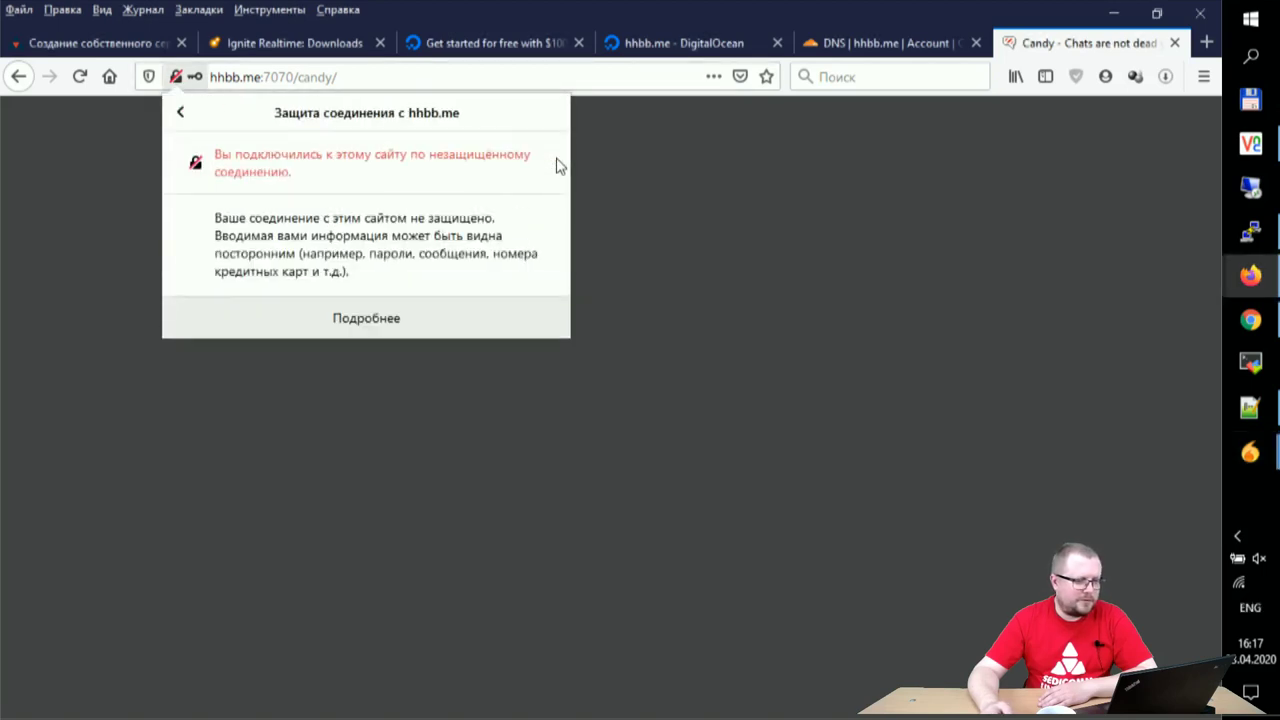
left_click(178, 114)
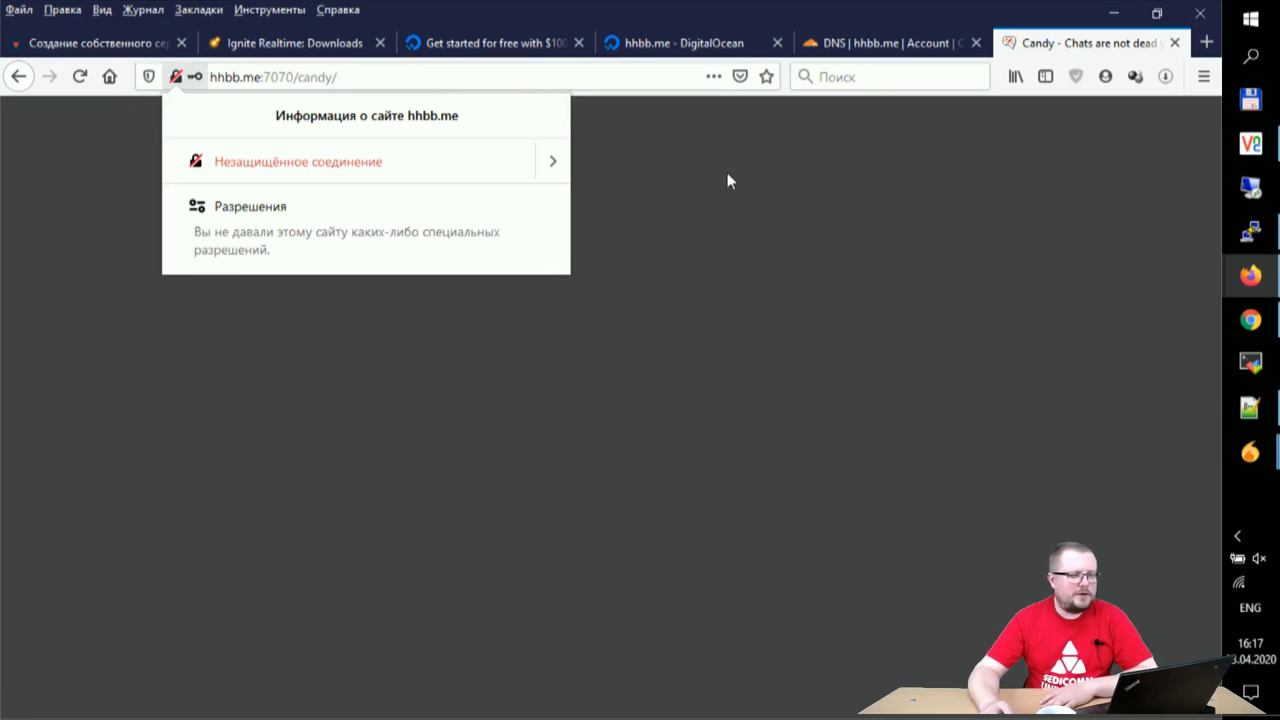
left_click(699, 163)
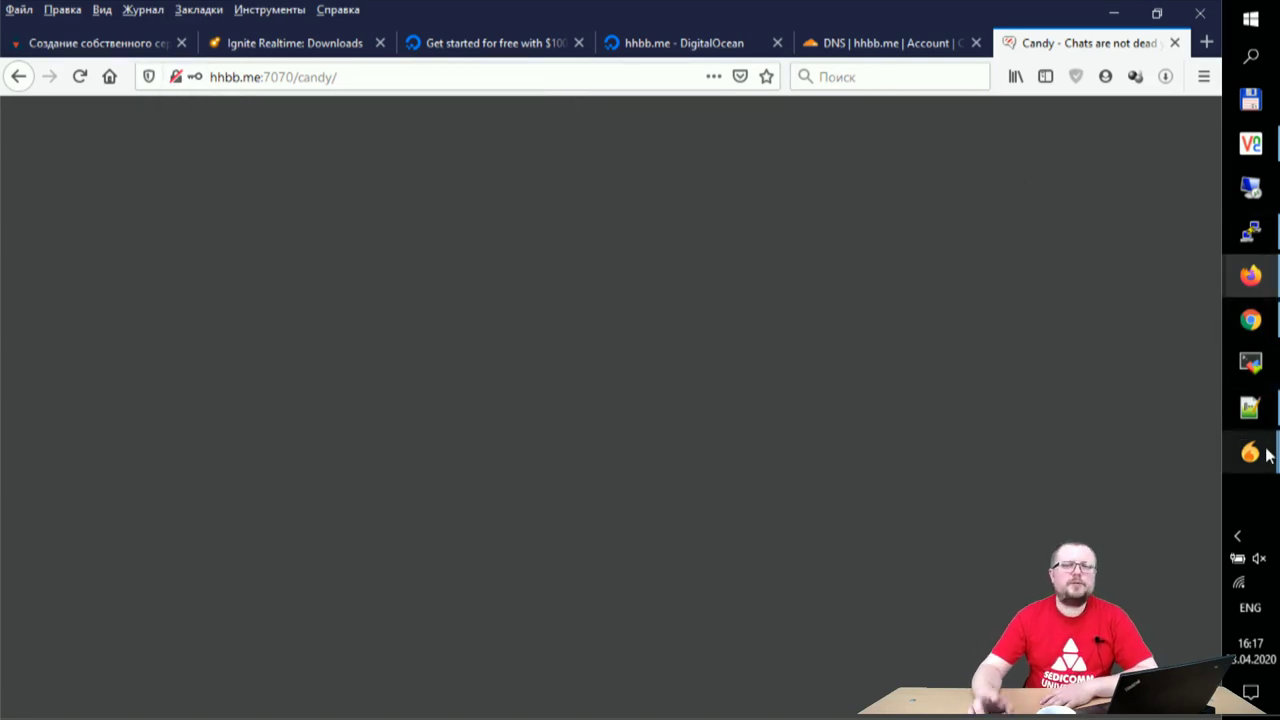
- Bring the Spark chat window back, then minimize it
mouse_move(1268, 455)
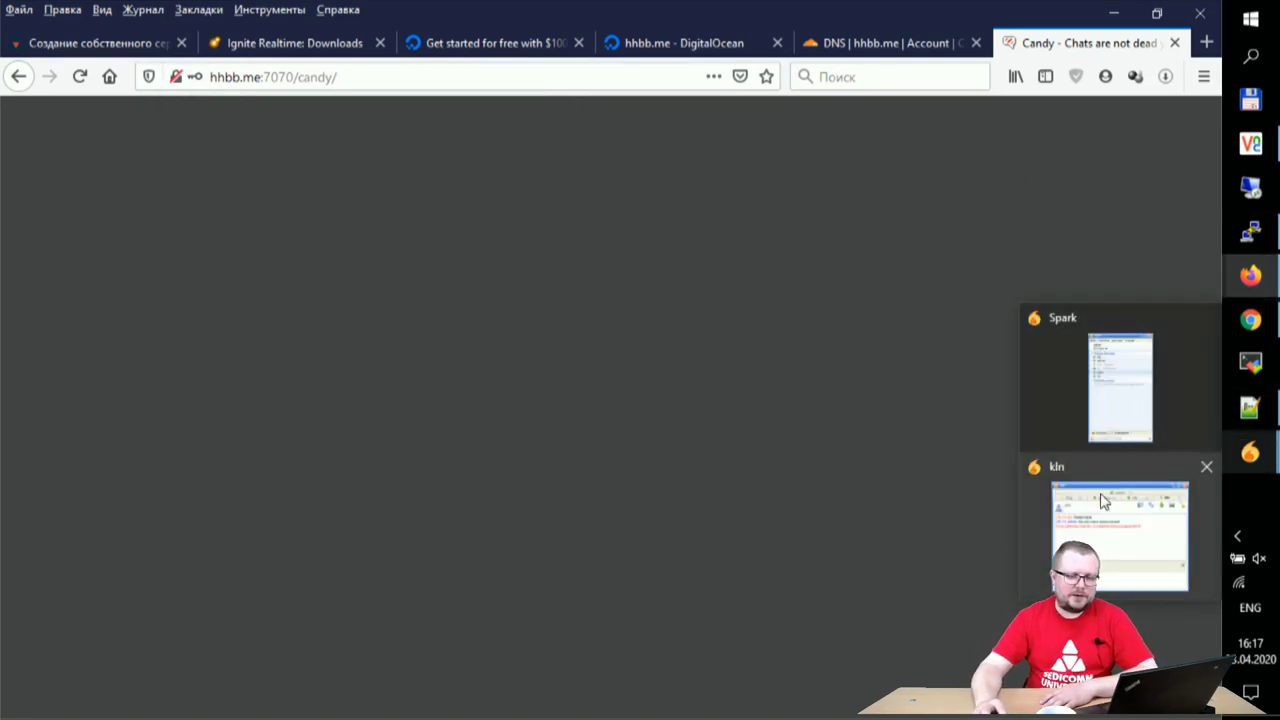
left_click(1105, 532)
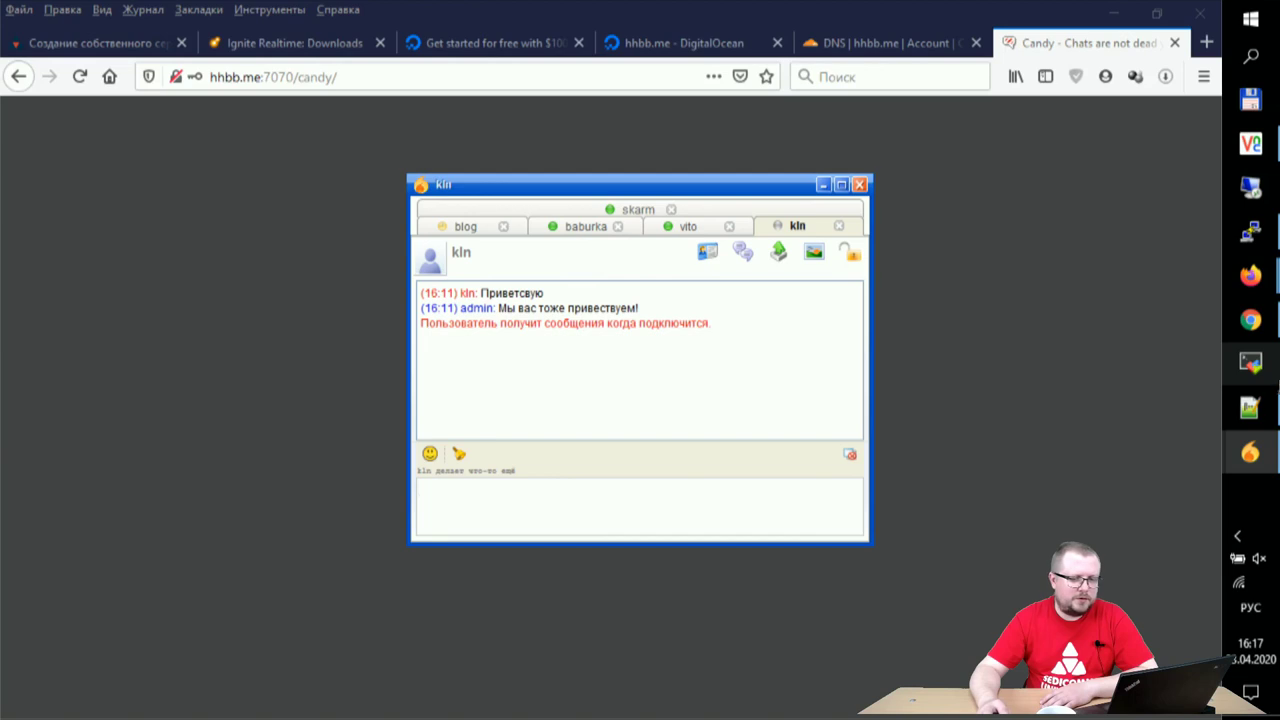
left_click(823, 184)
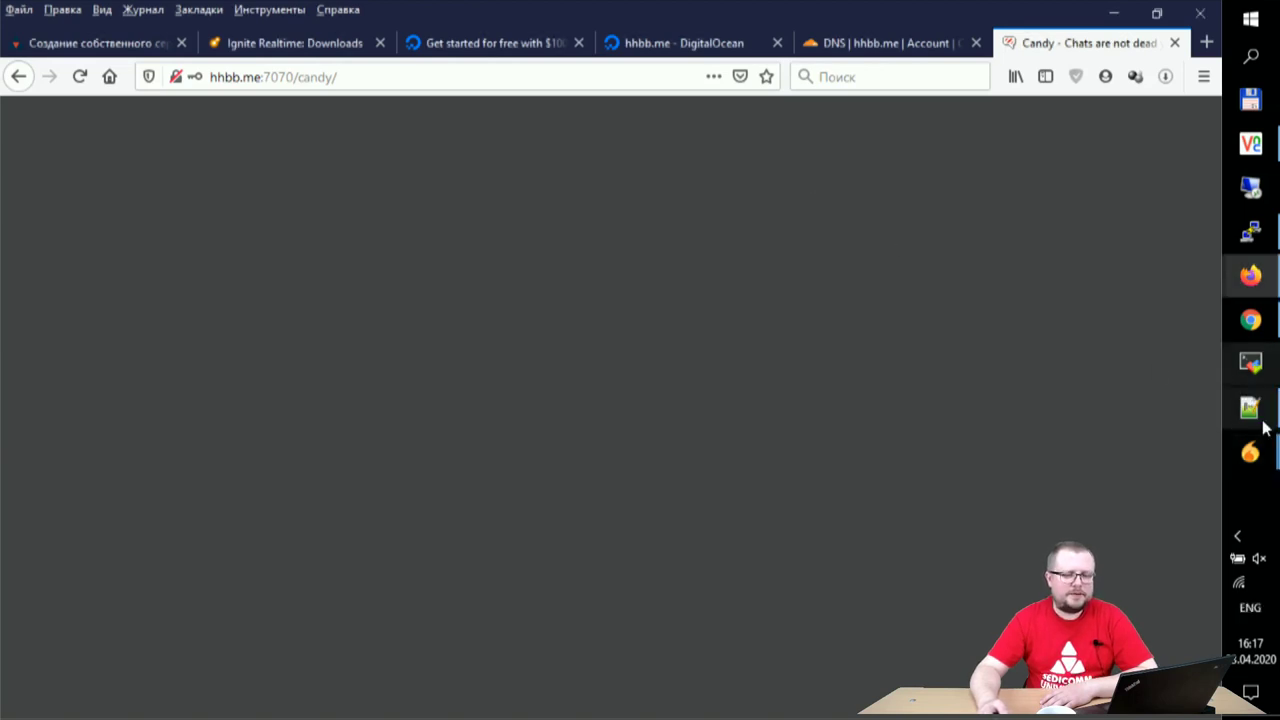
- Open Spark's contact list to confirm the Friends contacts are online
mouse_move(1268, 474)
left_click(1129, 385)
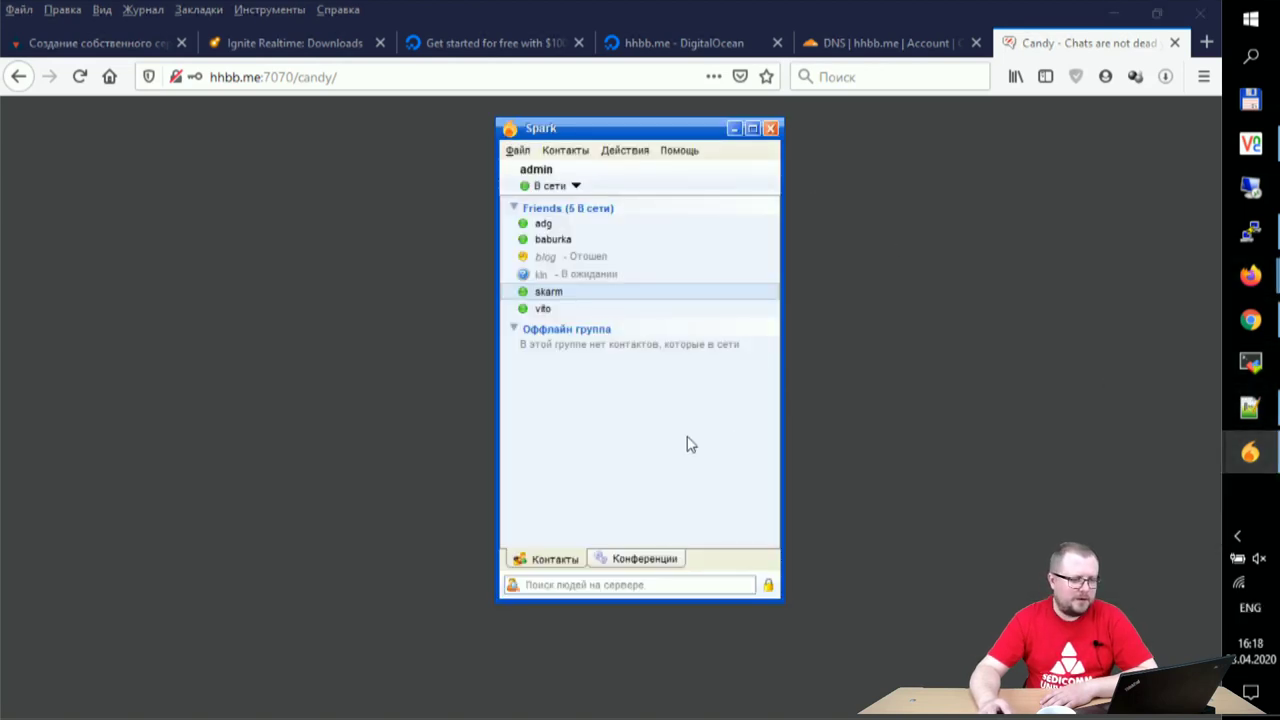
mouse_move(594, 280)
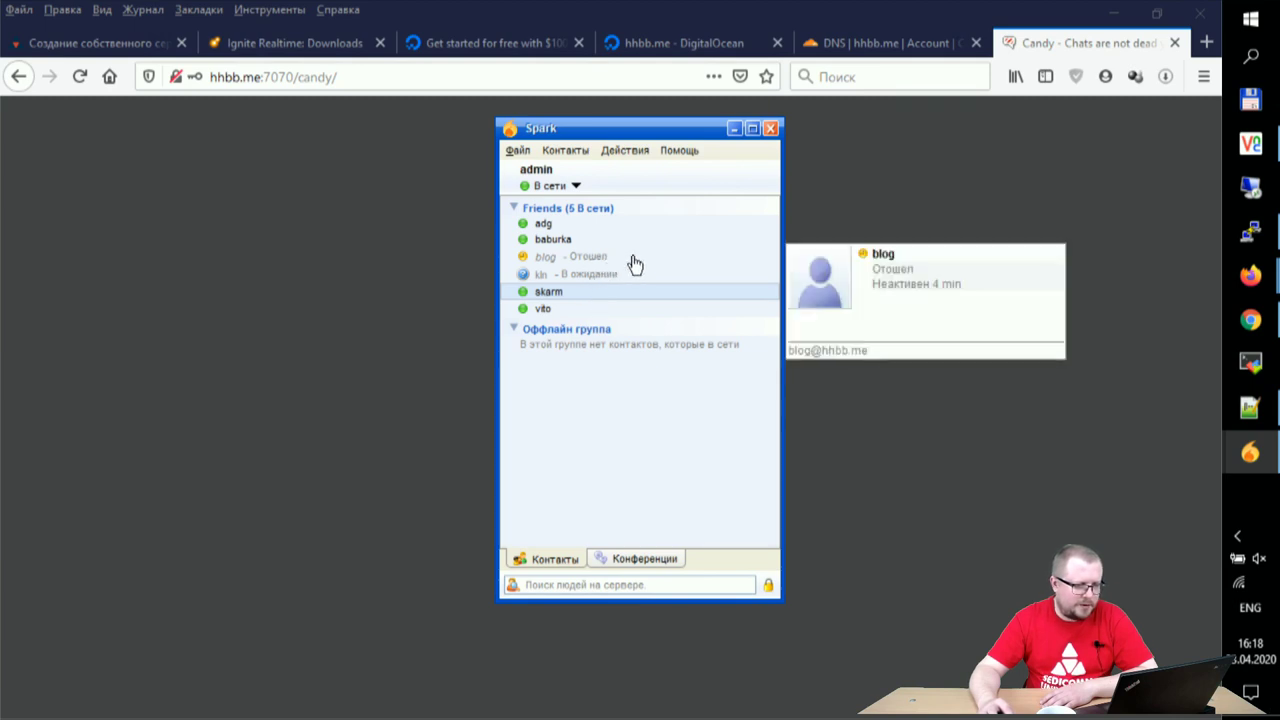
- In the VNC session's Spark, view the alba and admin chats' presence notices
mouse_move(1252, 273)
left_click(1250, 143)
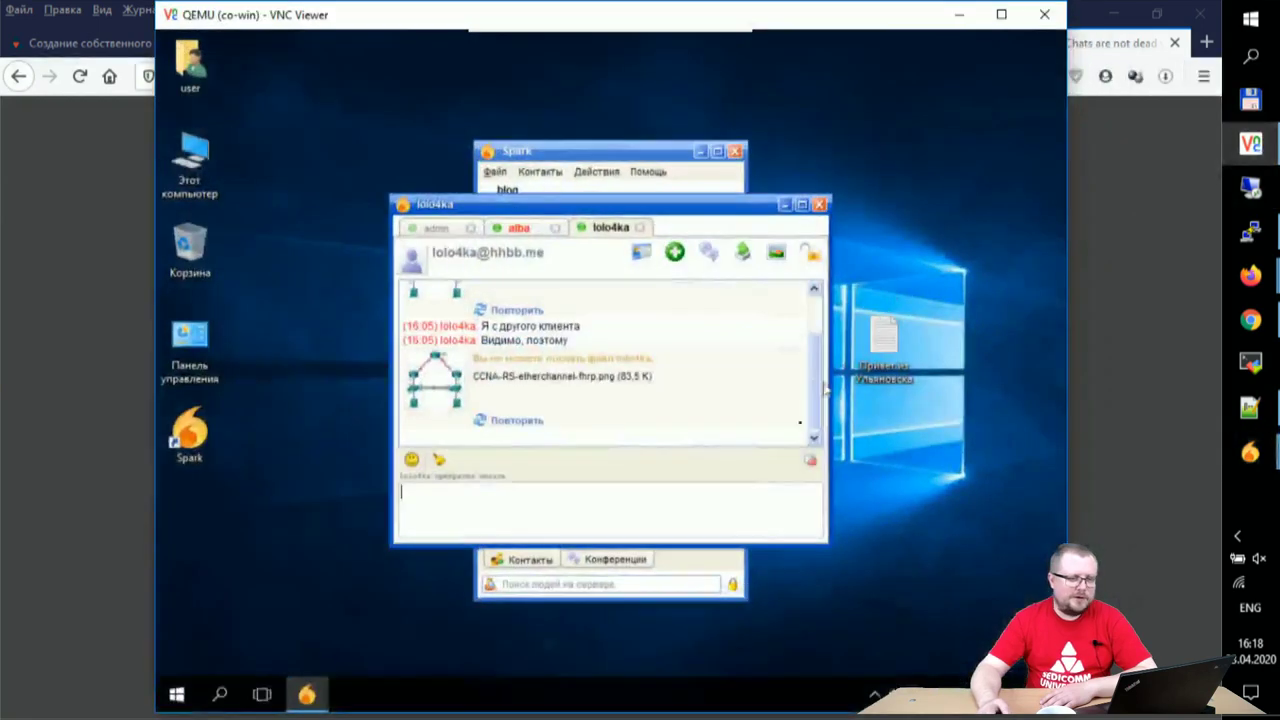
left_click(516, 228)
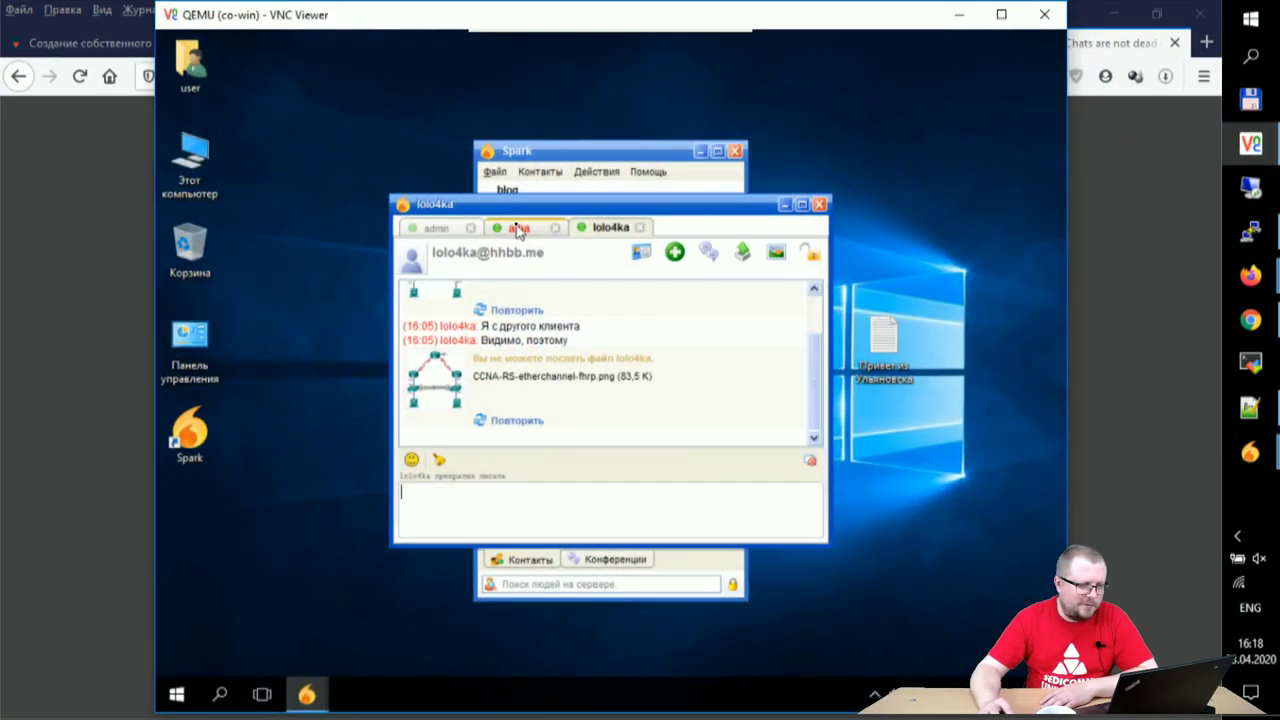
left_click(438, 228)
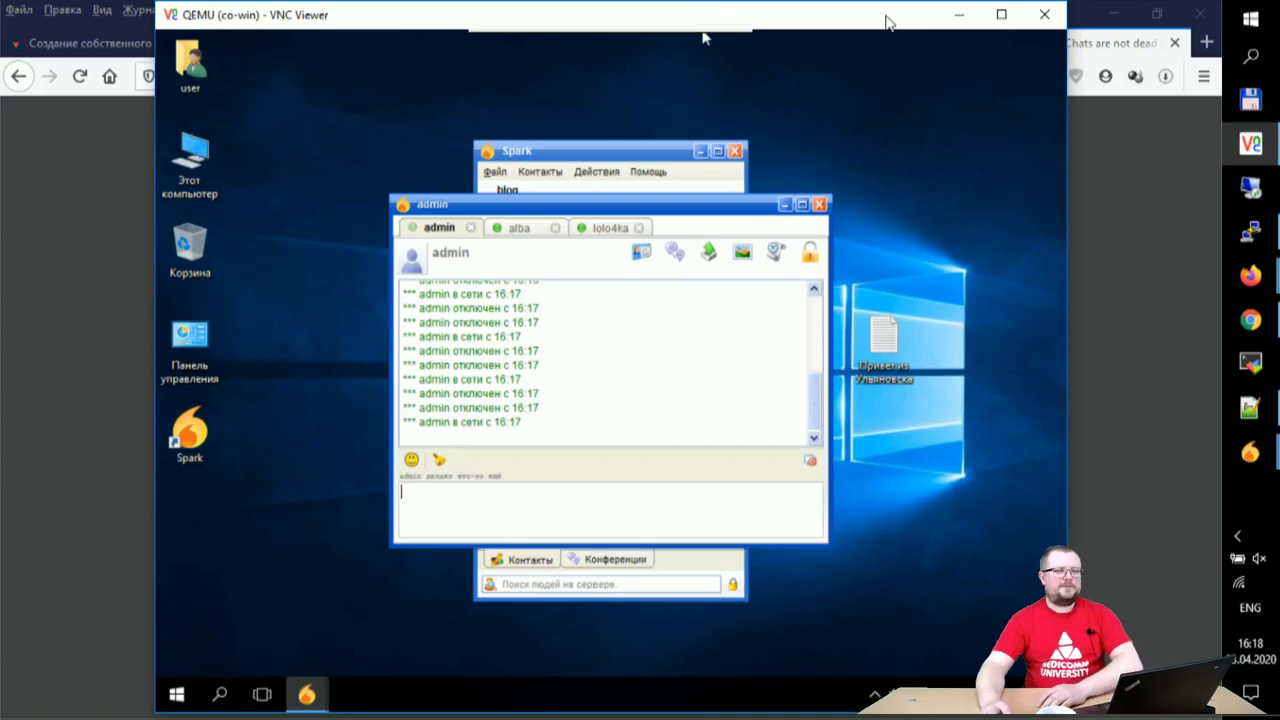
left_click(958, 20)
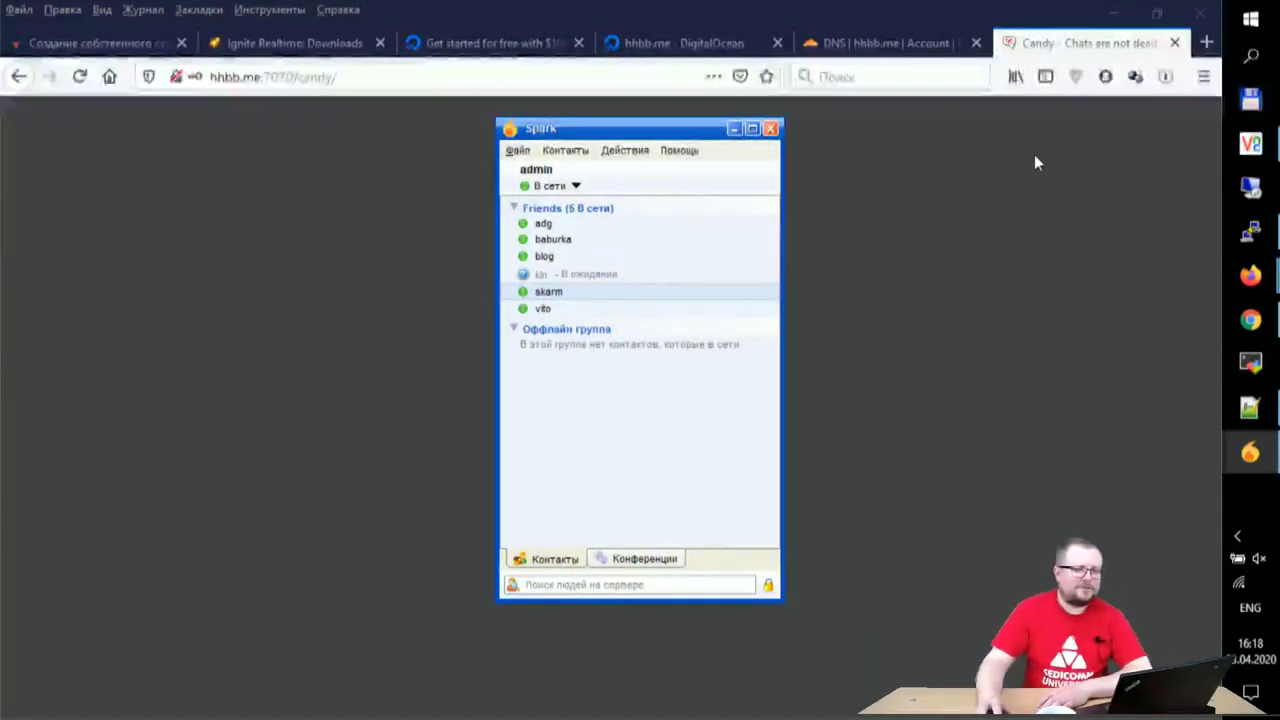
left_click(1250, 146)
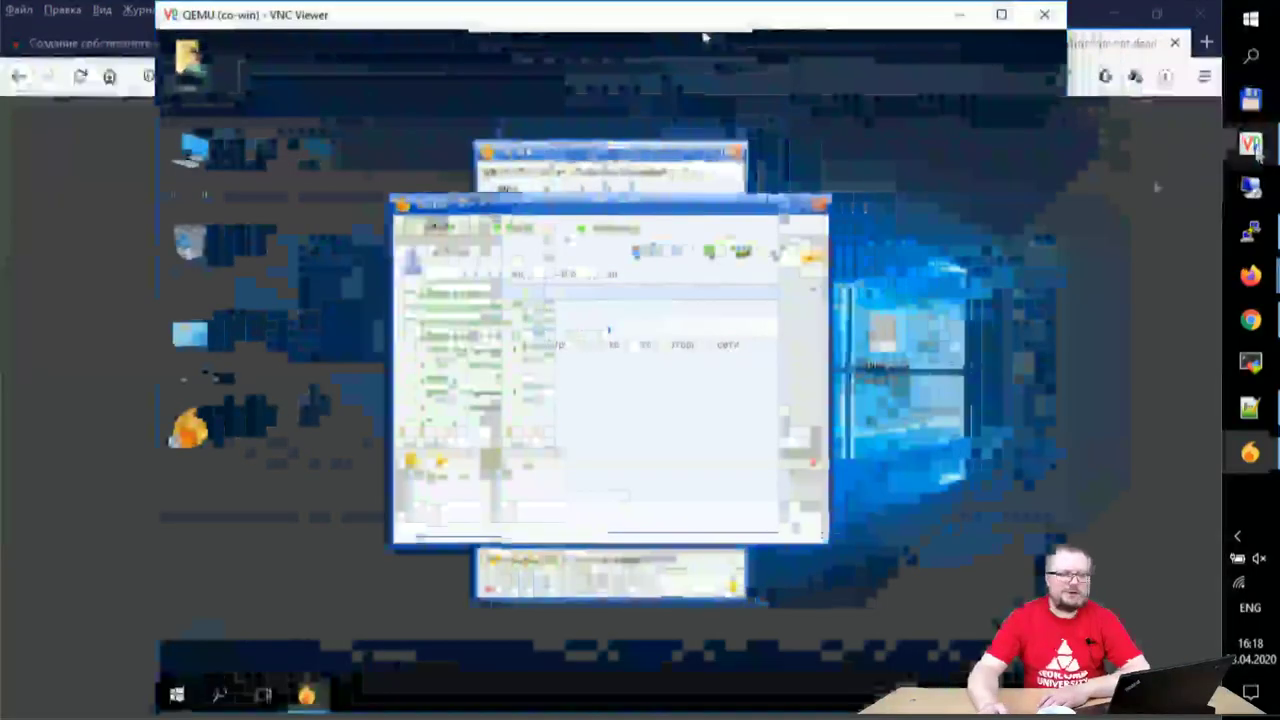
left_click(819, 204)
left_click(494, 171)
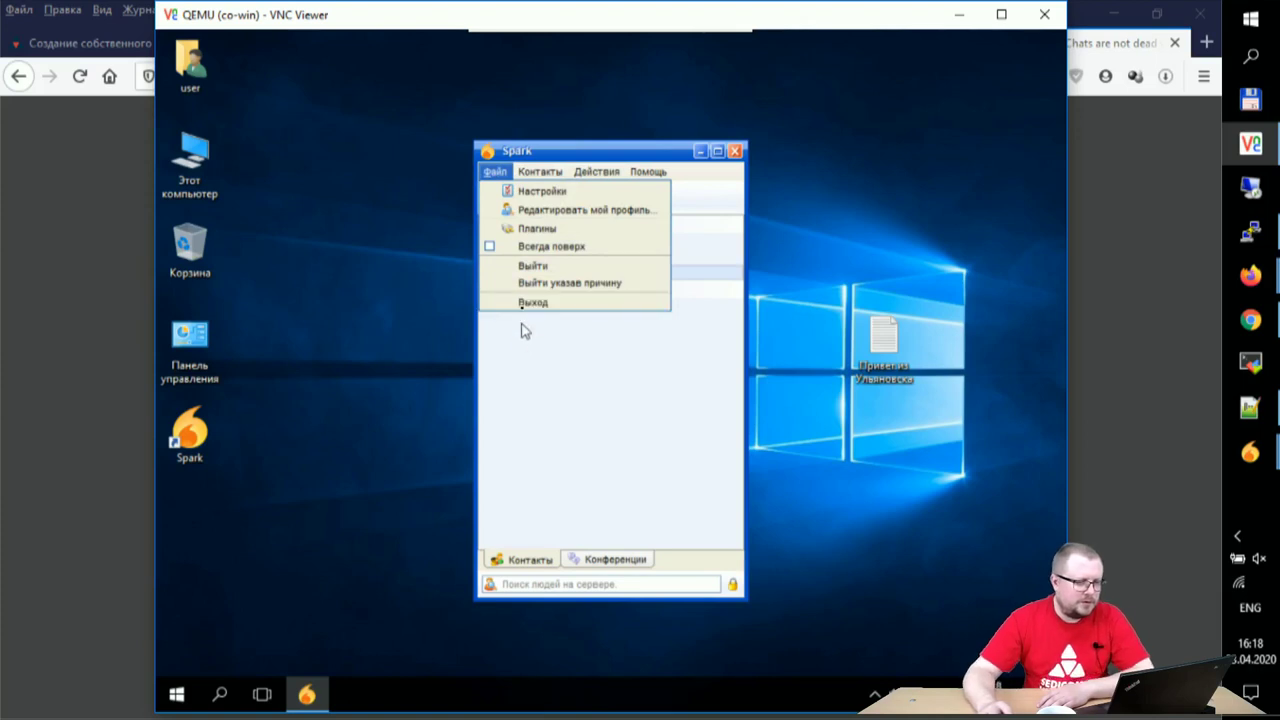
left_click(534, 267)
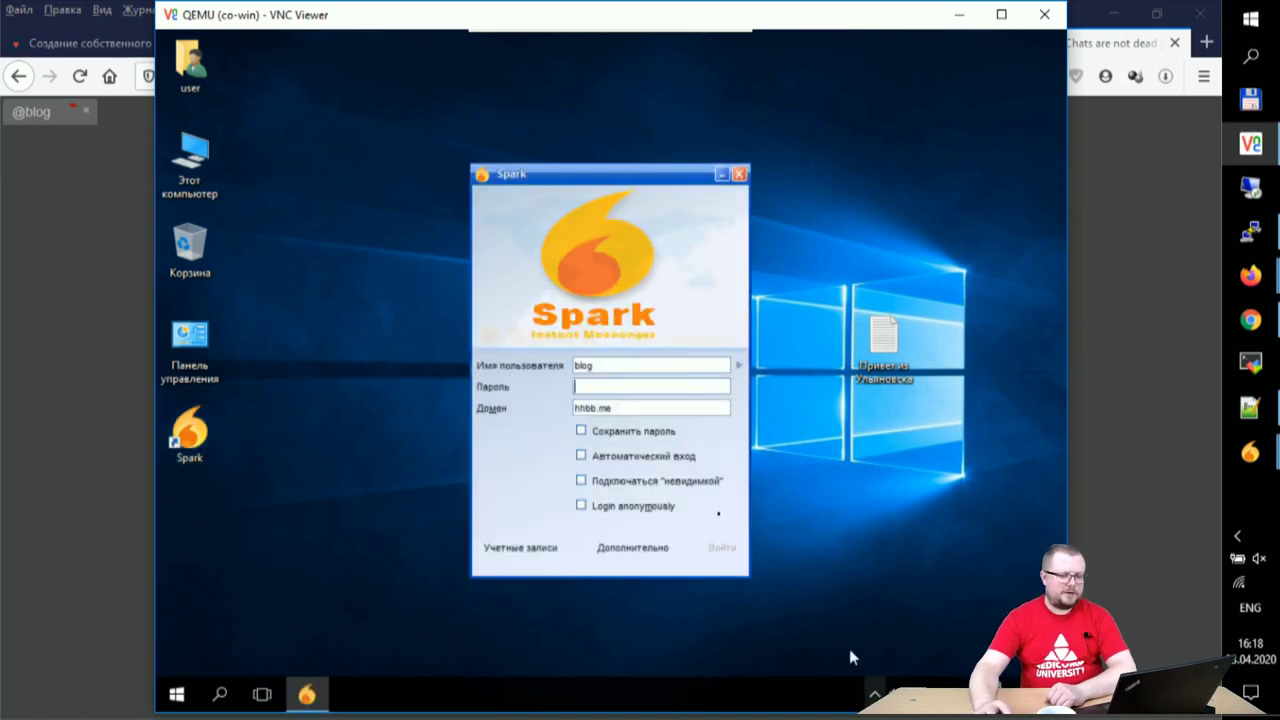
triple_click(639, 408)
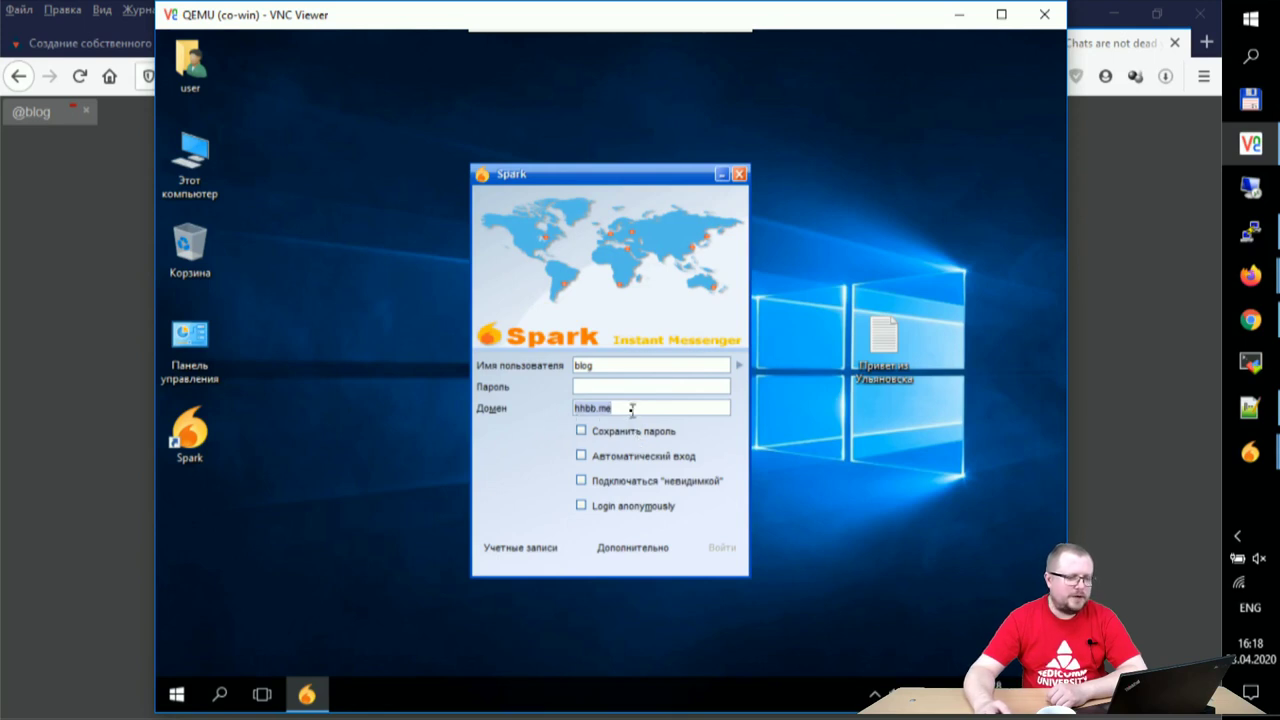
- Register a new Spark account on domain hhbb.me and dismiss the account-created confirmation
left_click(552, 552)
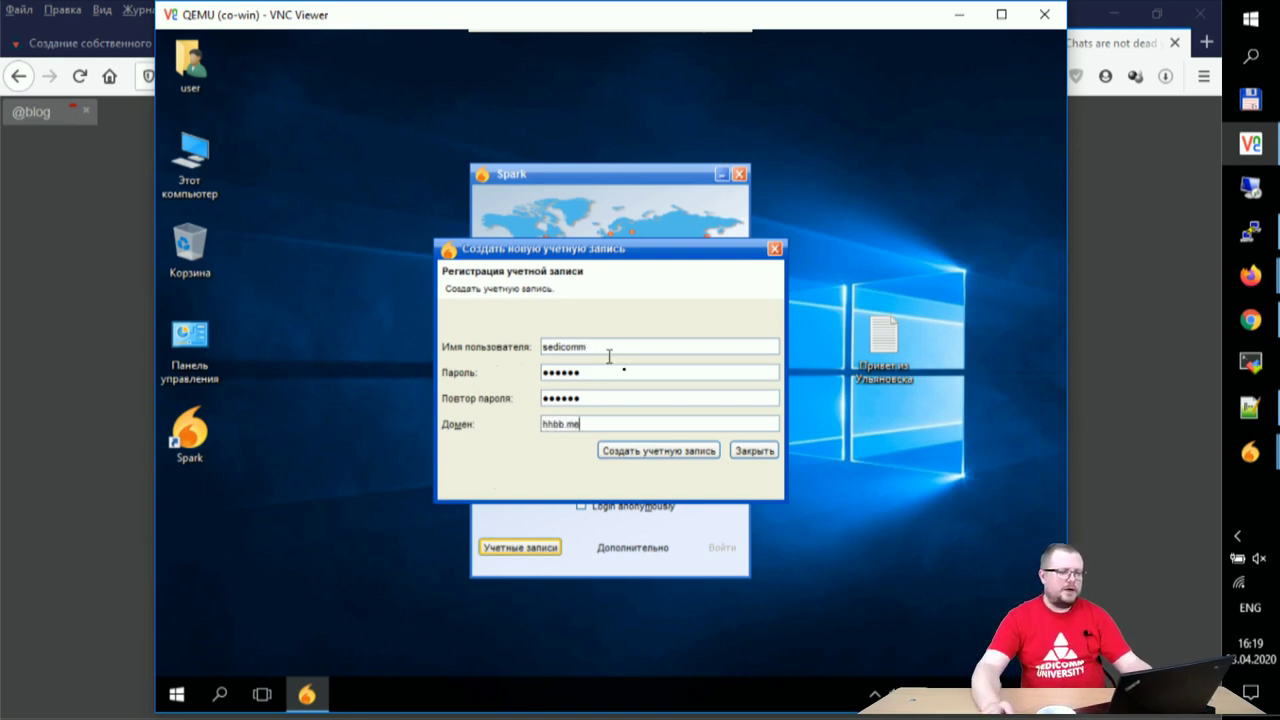
left_click(658, 451)
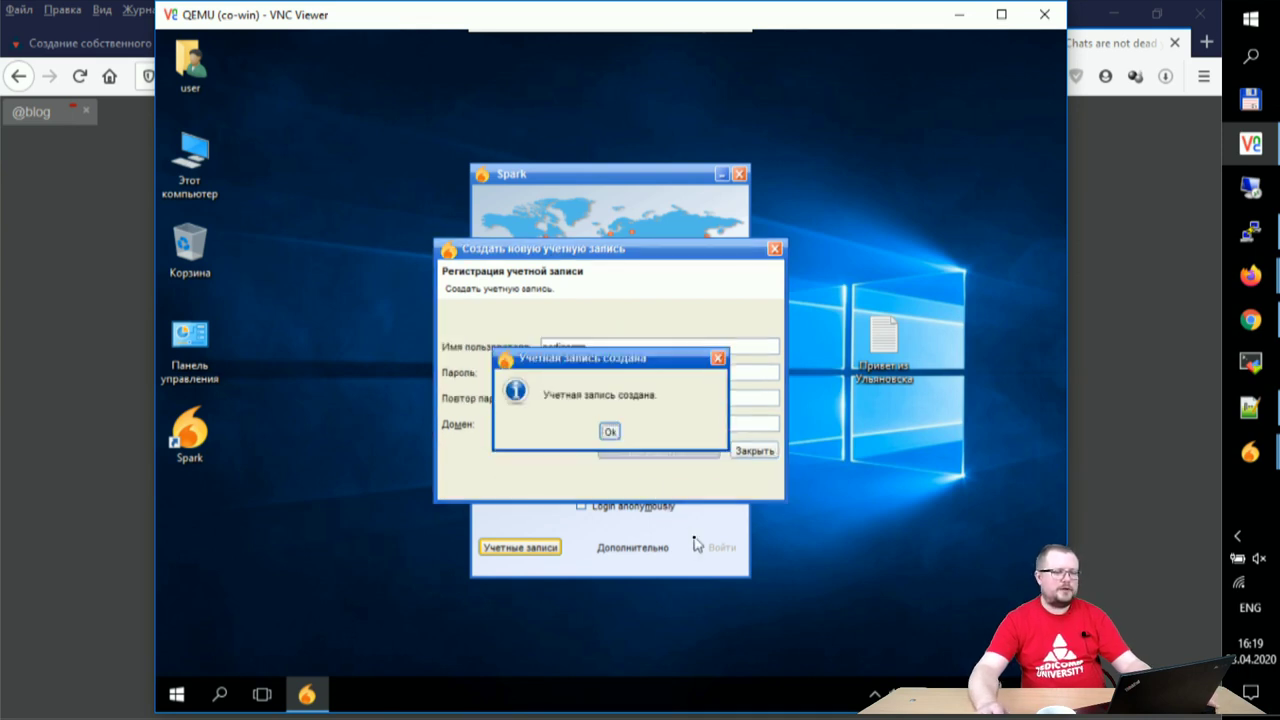
left_click(610, 434)
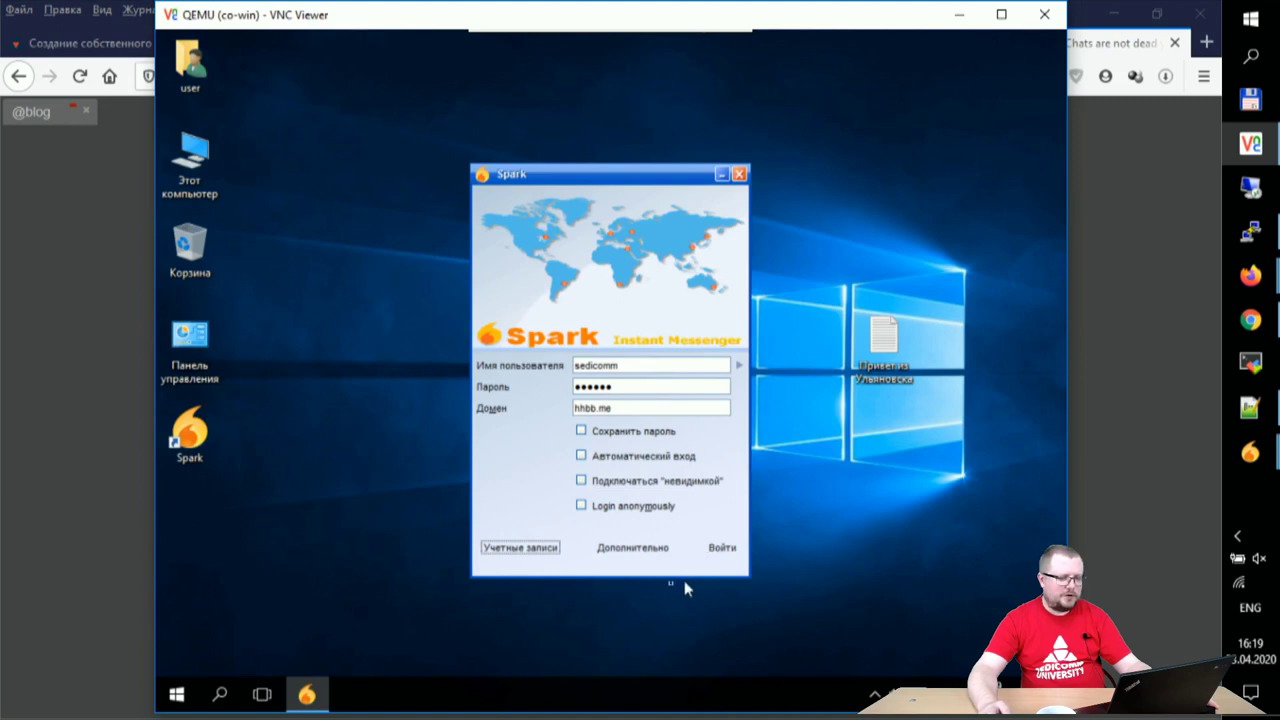
- Sign in with the new account and add admin as a contact in the Friends group
left_click(623, 555)
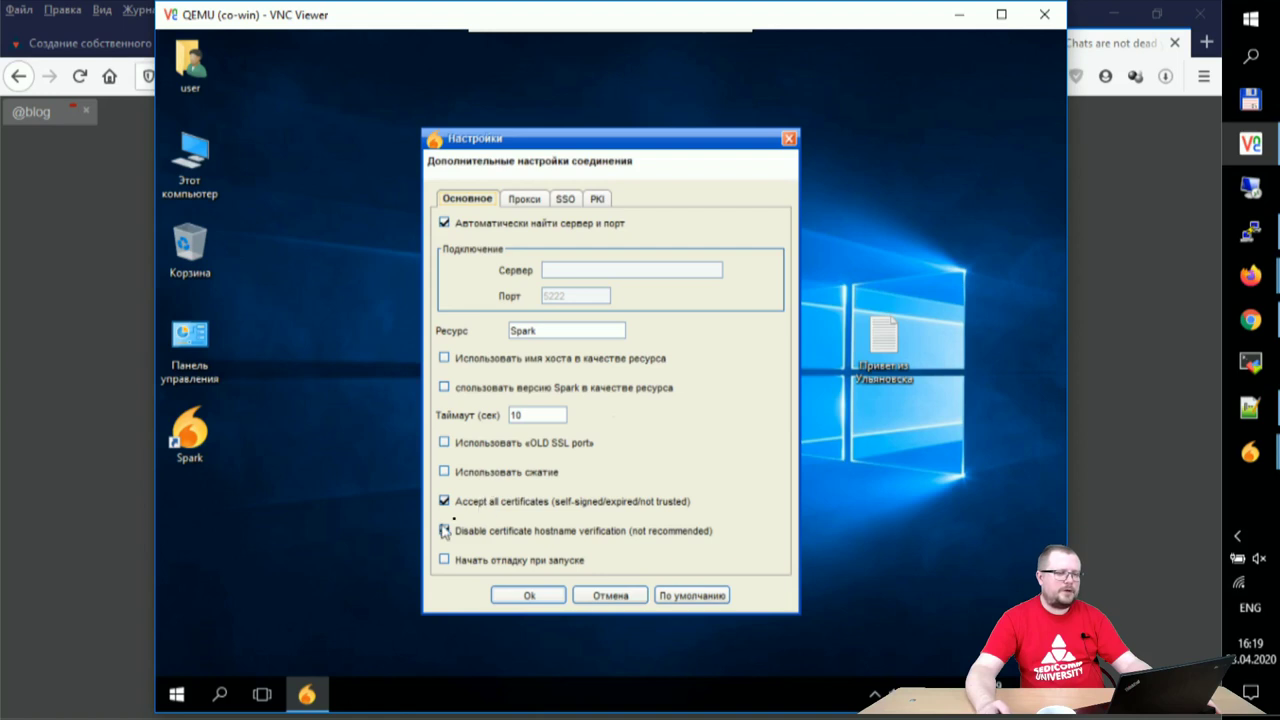
left_click(527, 596)
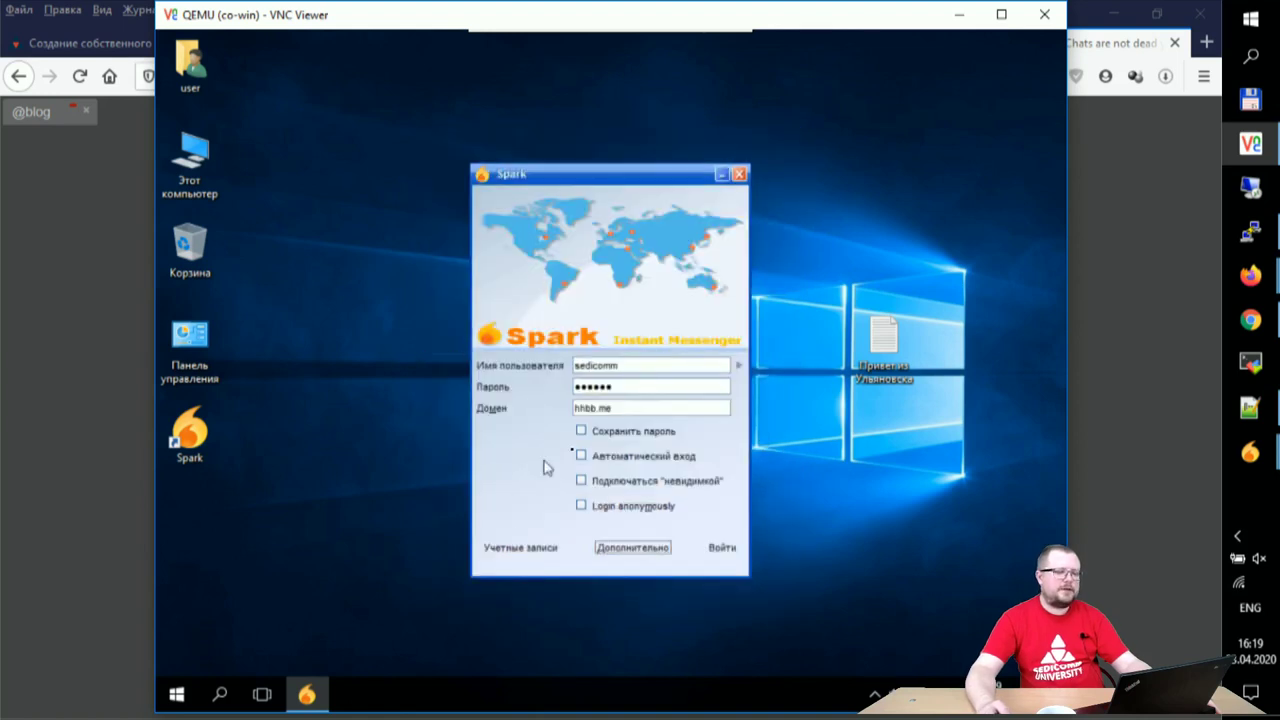
left_click(727, 551)
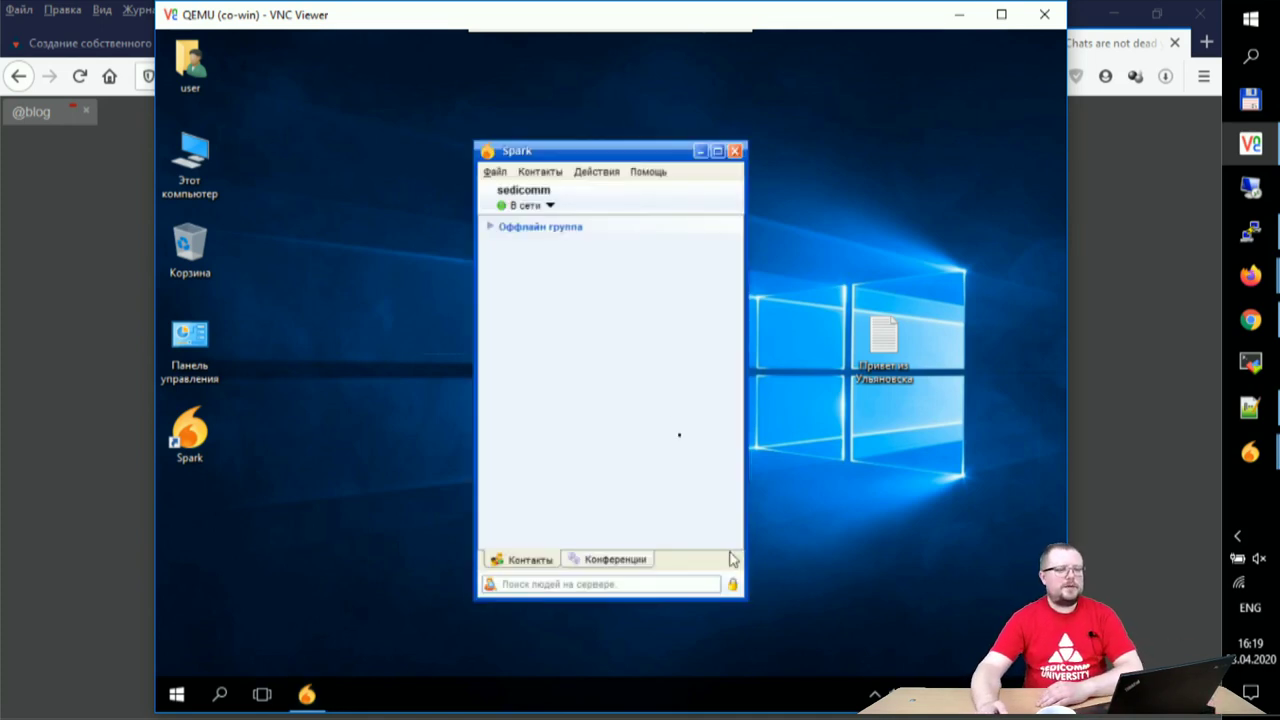
left_click(530, 172)
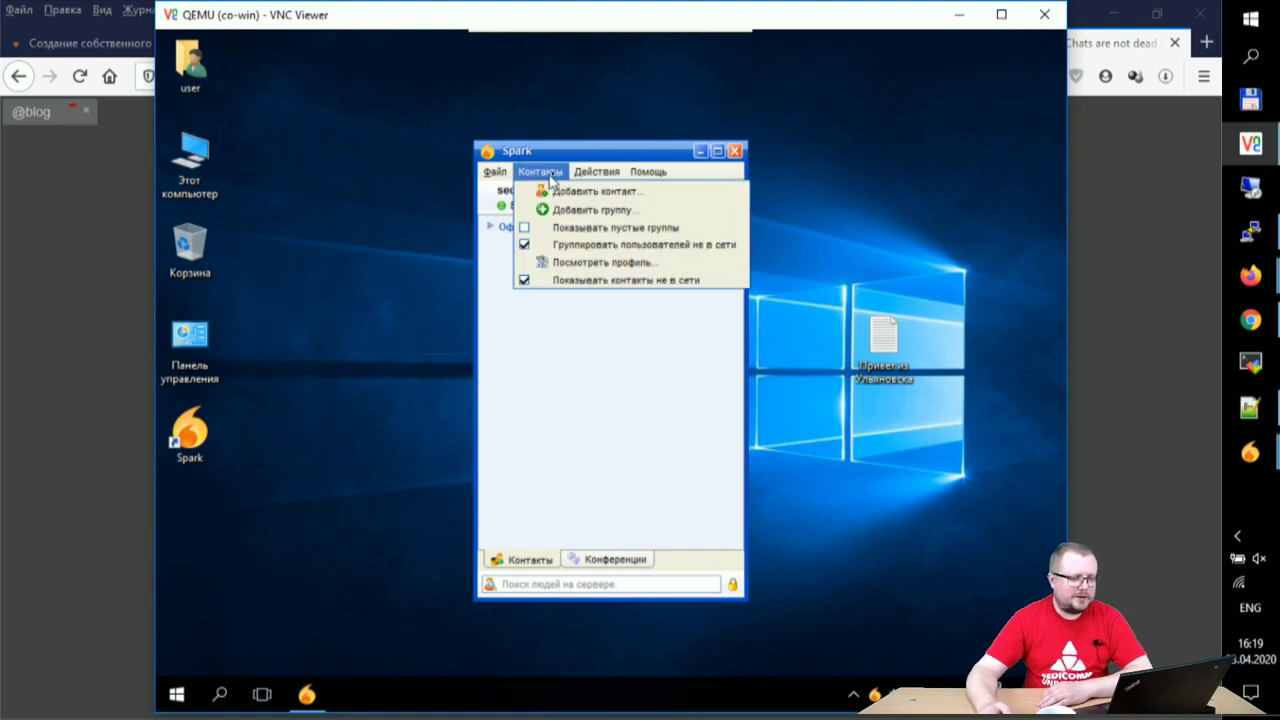
left_click(575, 191)
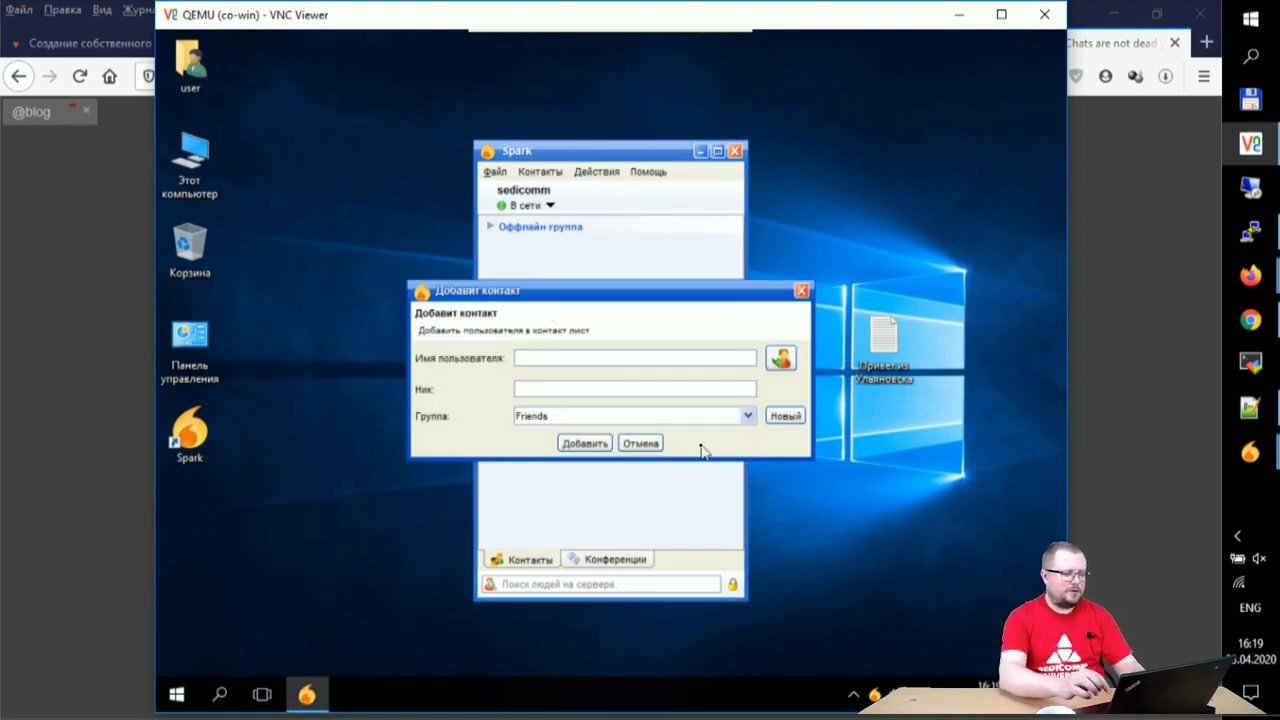
key("Tab")
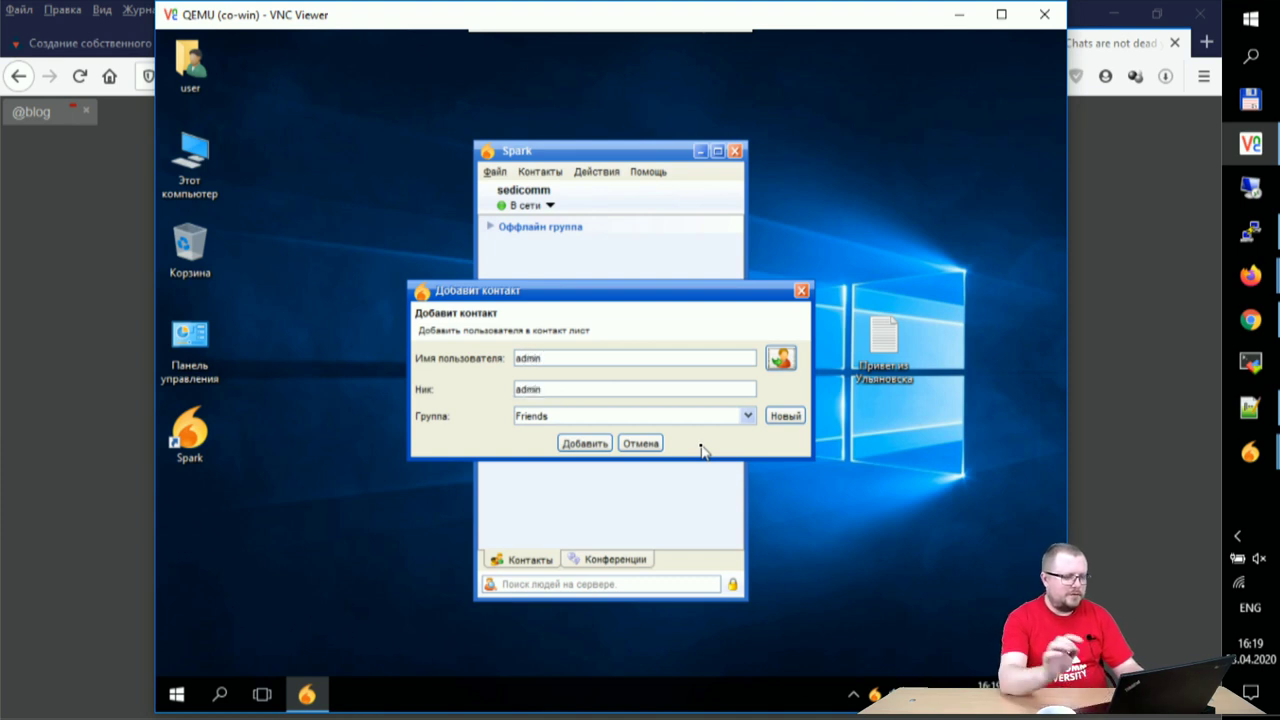
left_click(585, 443)
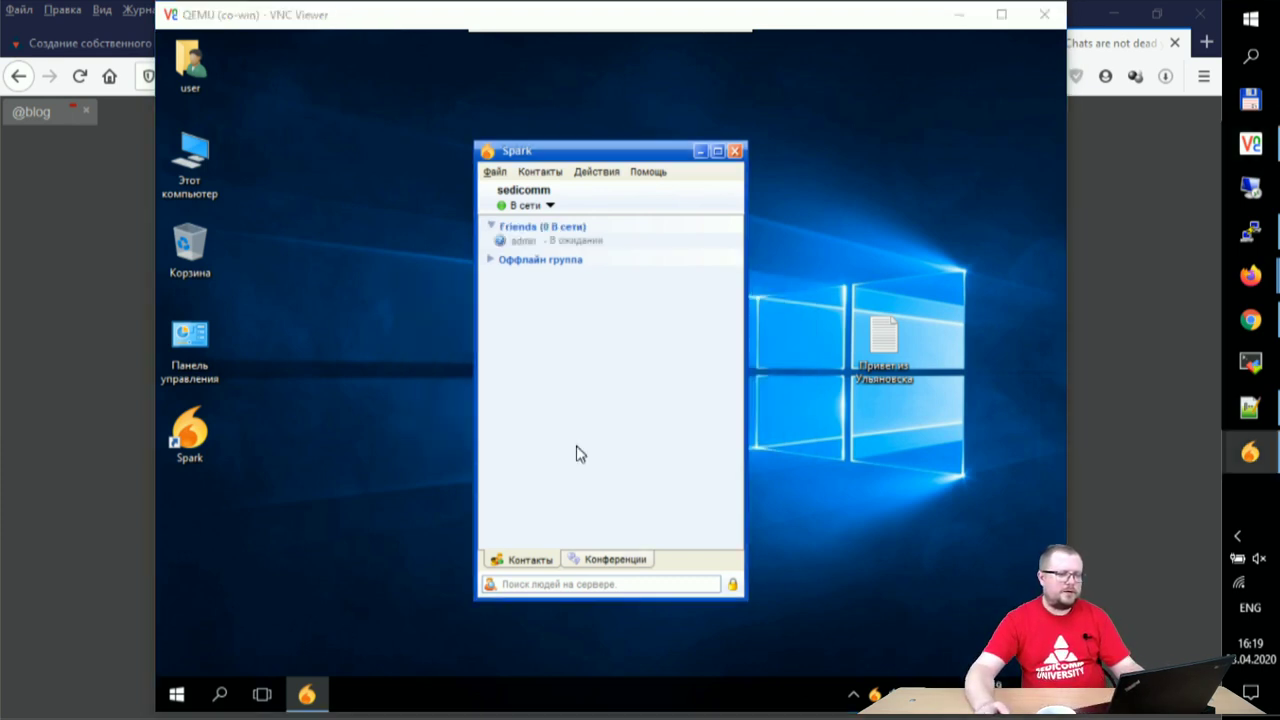
- Accept the contact authorization requests on both admin's host session and the new account
mouse_move(1250, 452)
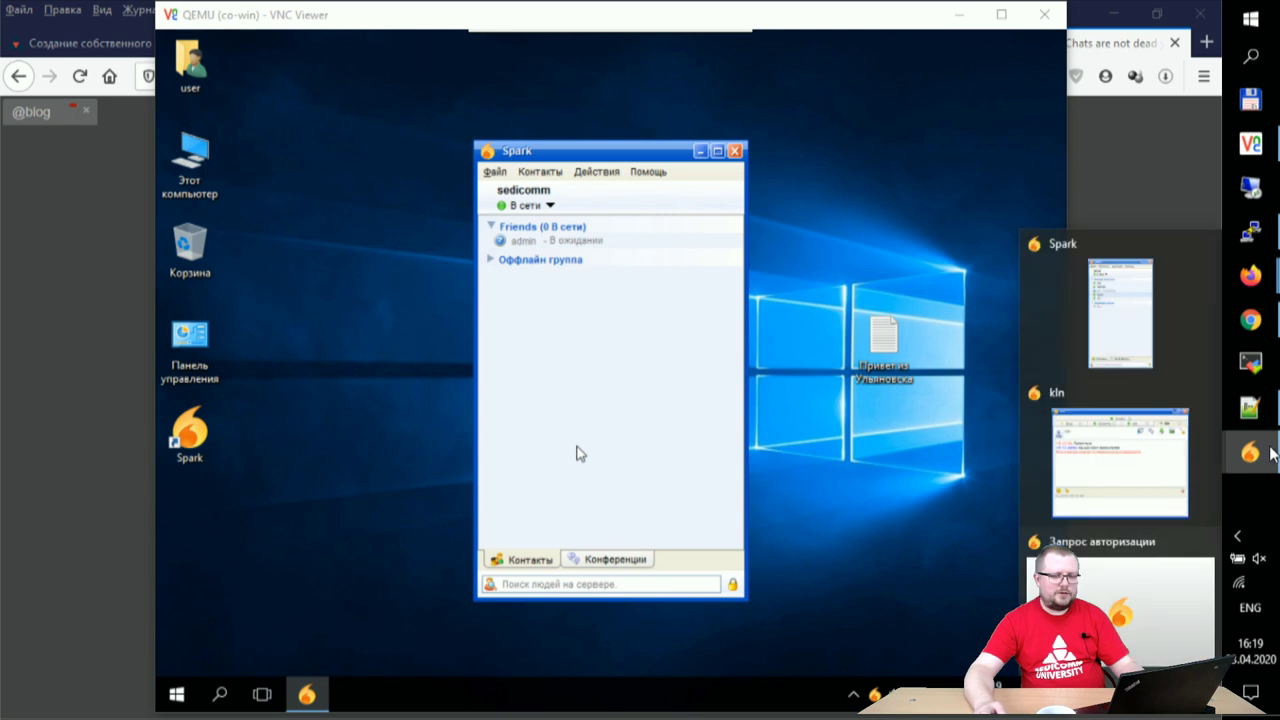
left_click(1122, 408)
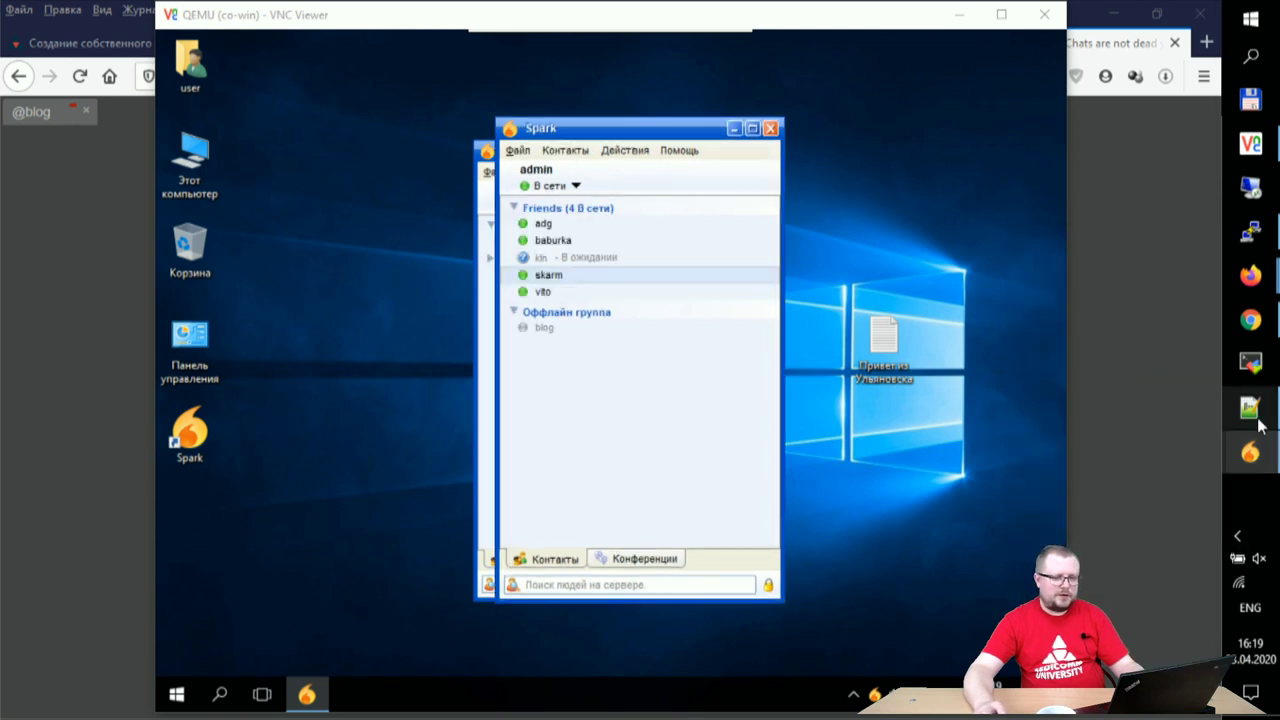
left_click(1272, 462)
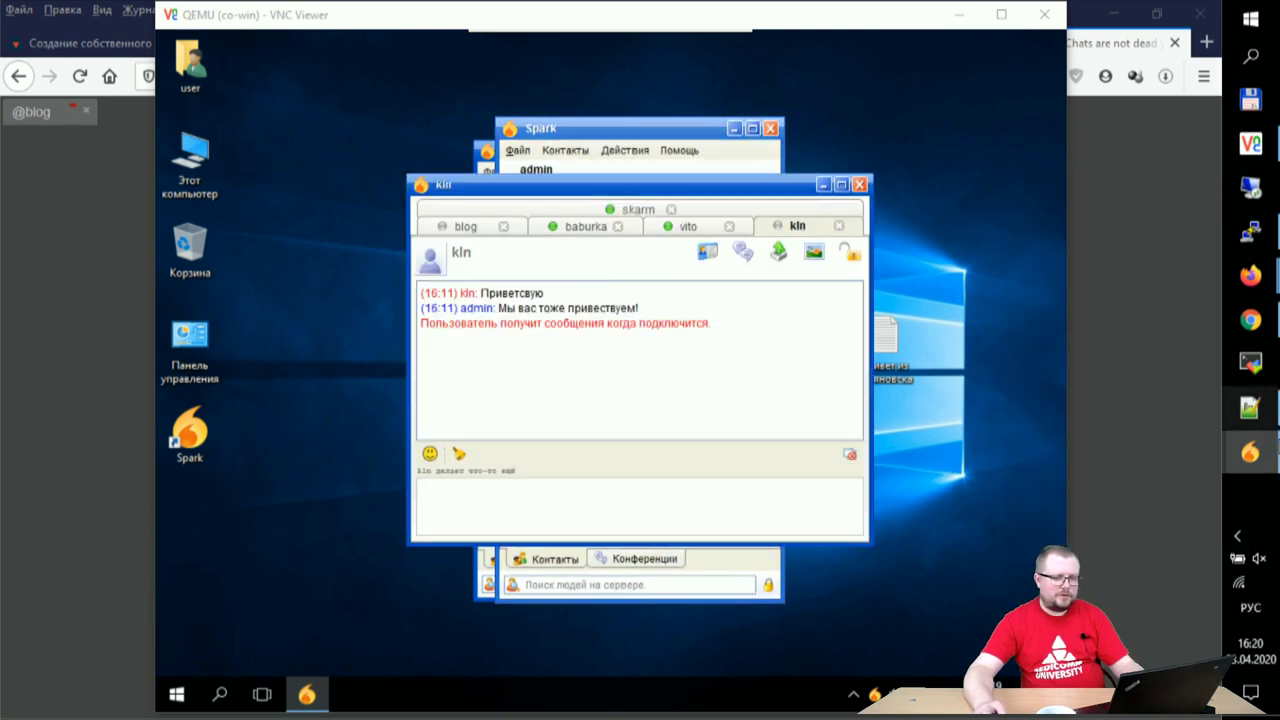
mouse_move(1272, 462)
left_click(1145, 600)
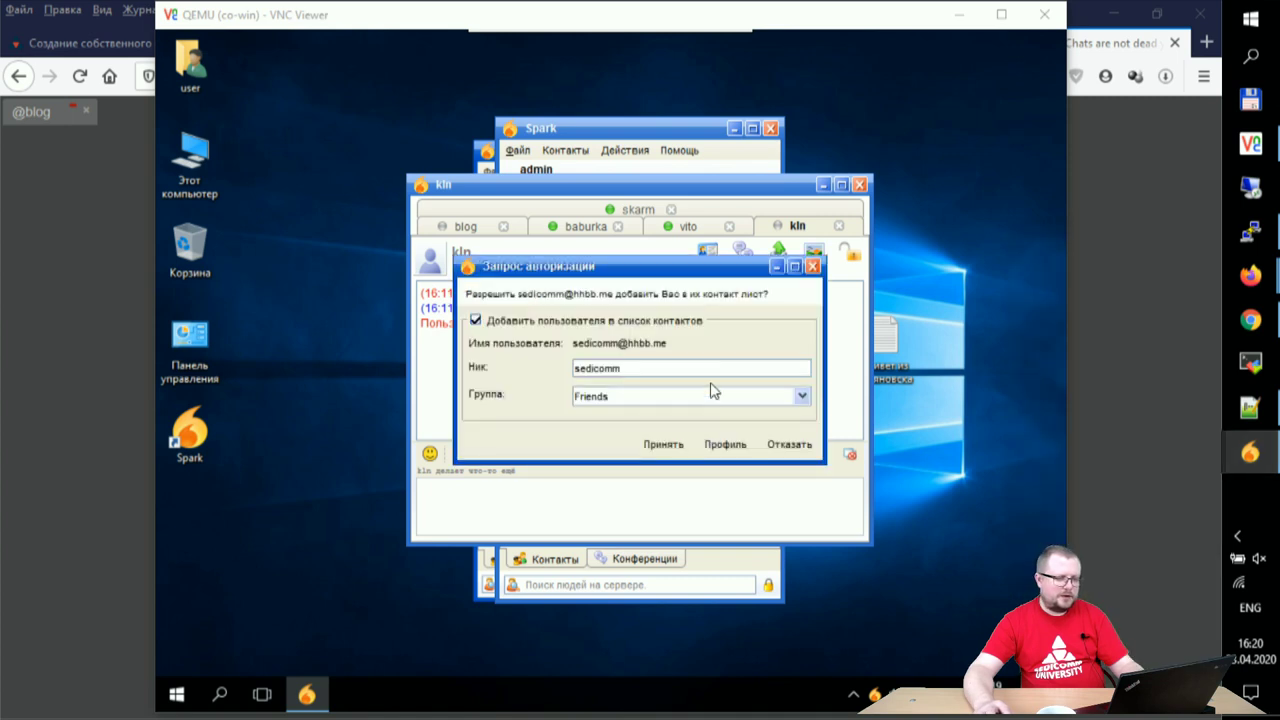
left_click(663, 444)
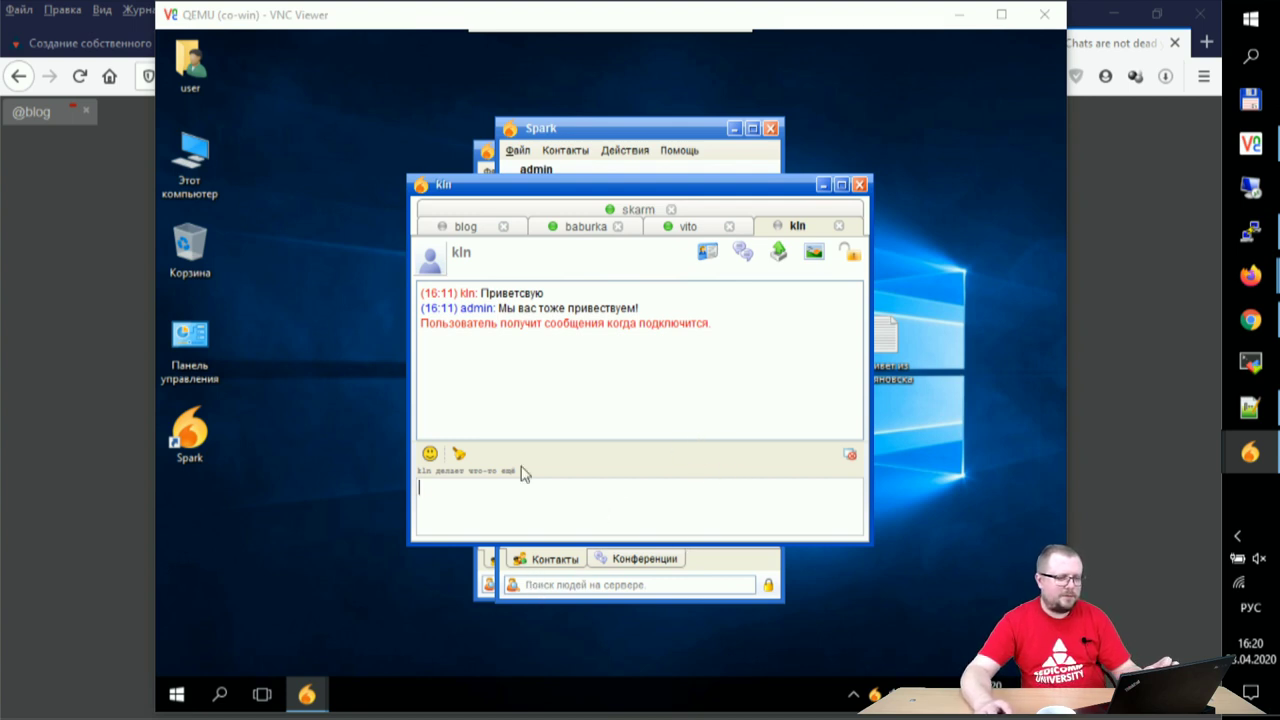
left_click(823, 183)
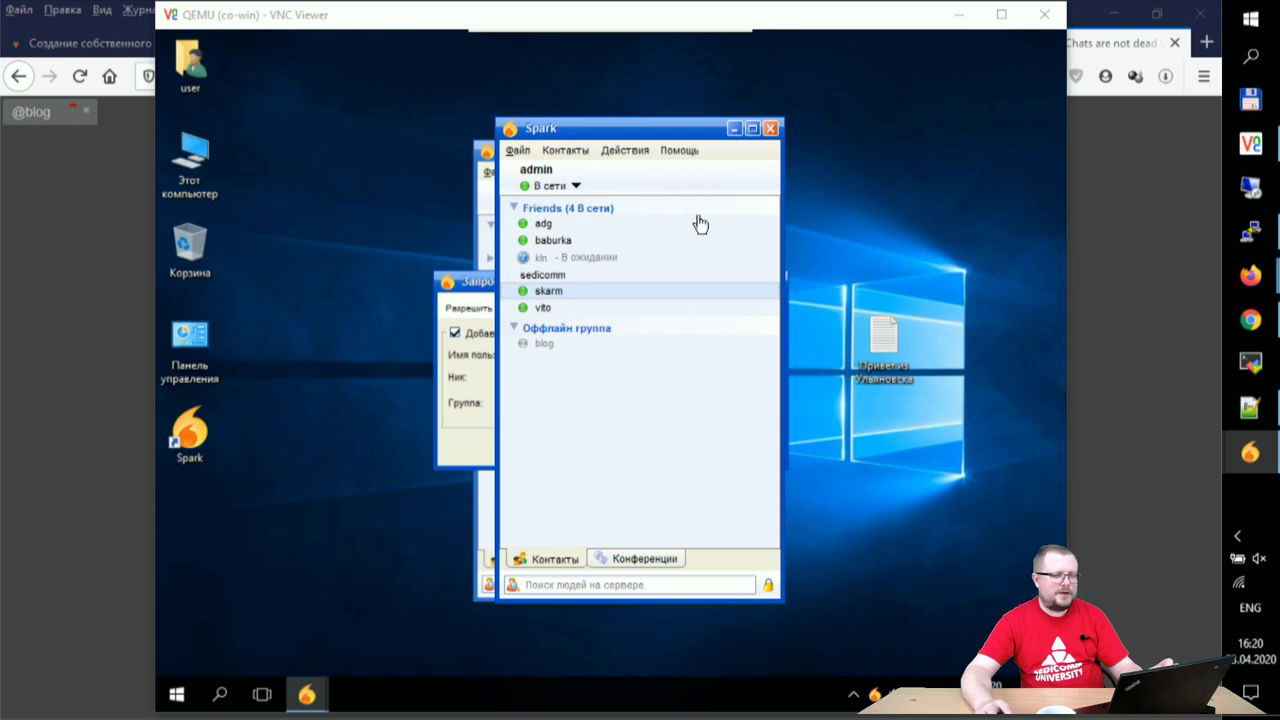
left_click(475, 425)
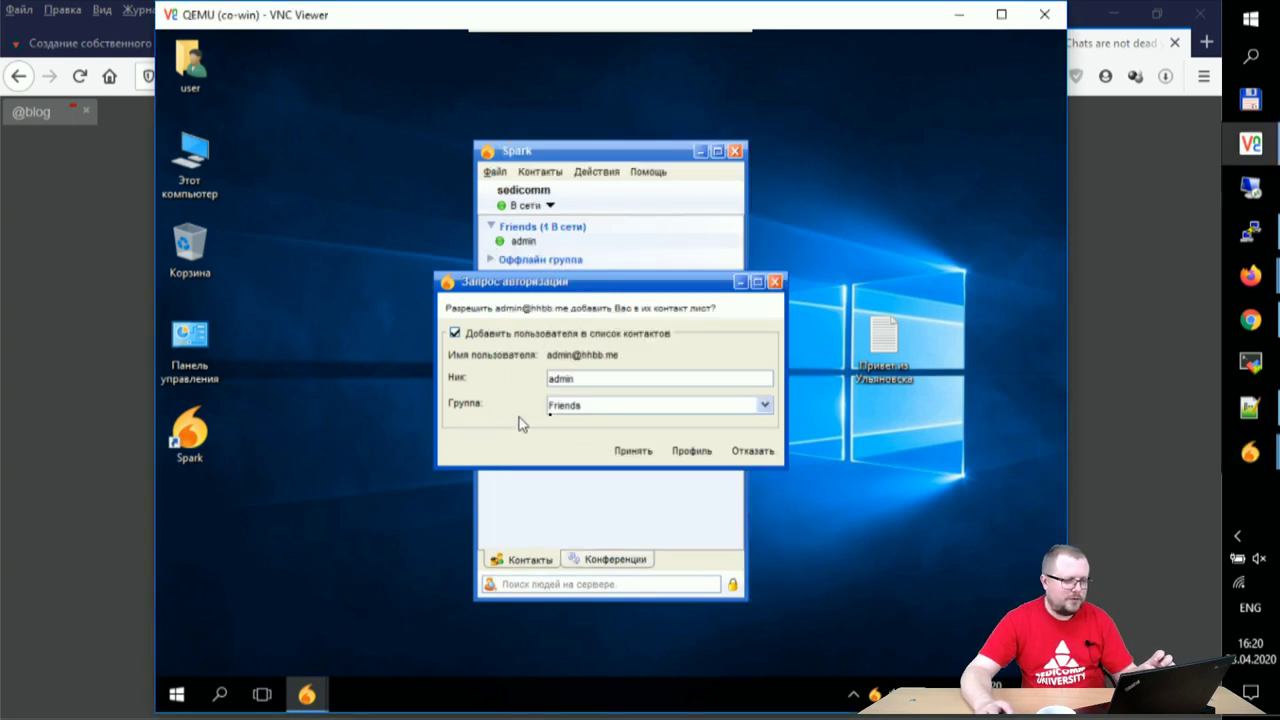
left_click(636, 452)
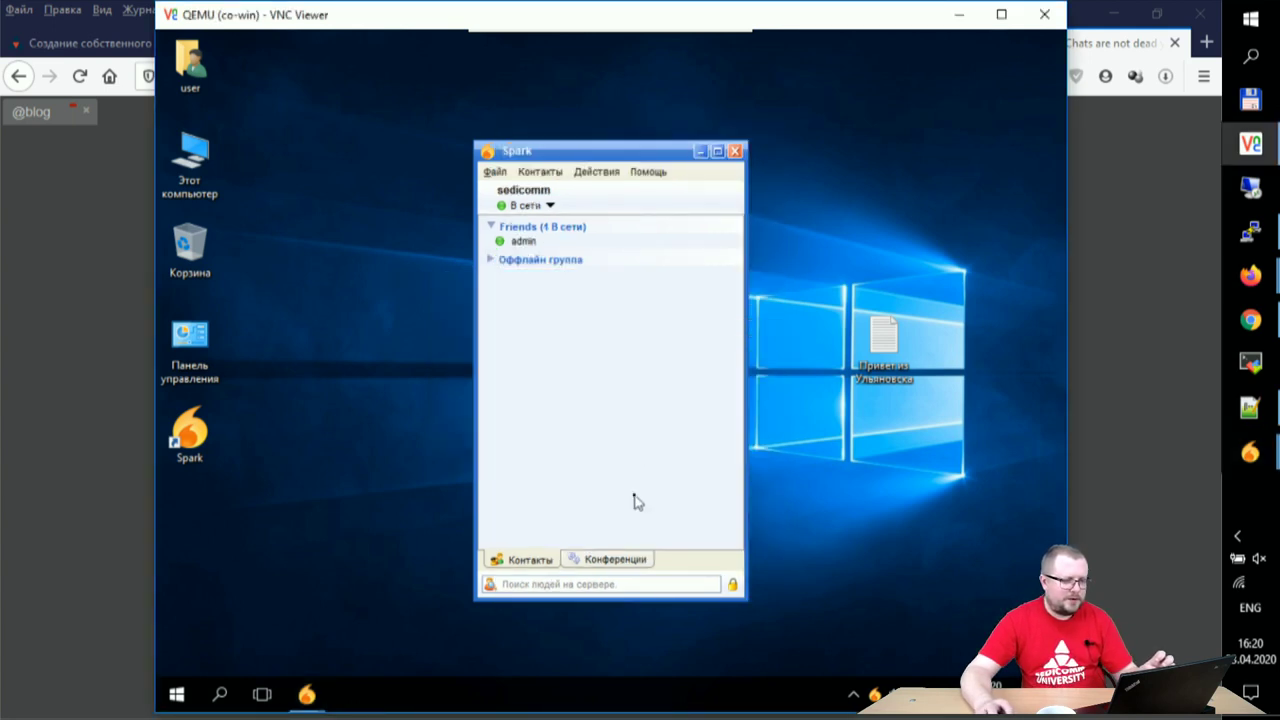
- Open a chat with admin and send the message 'hello'
double_click(530, 248)
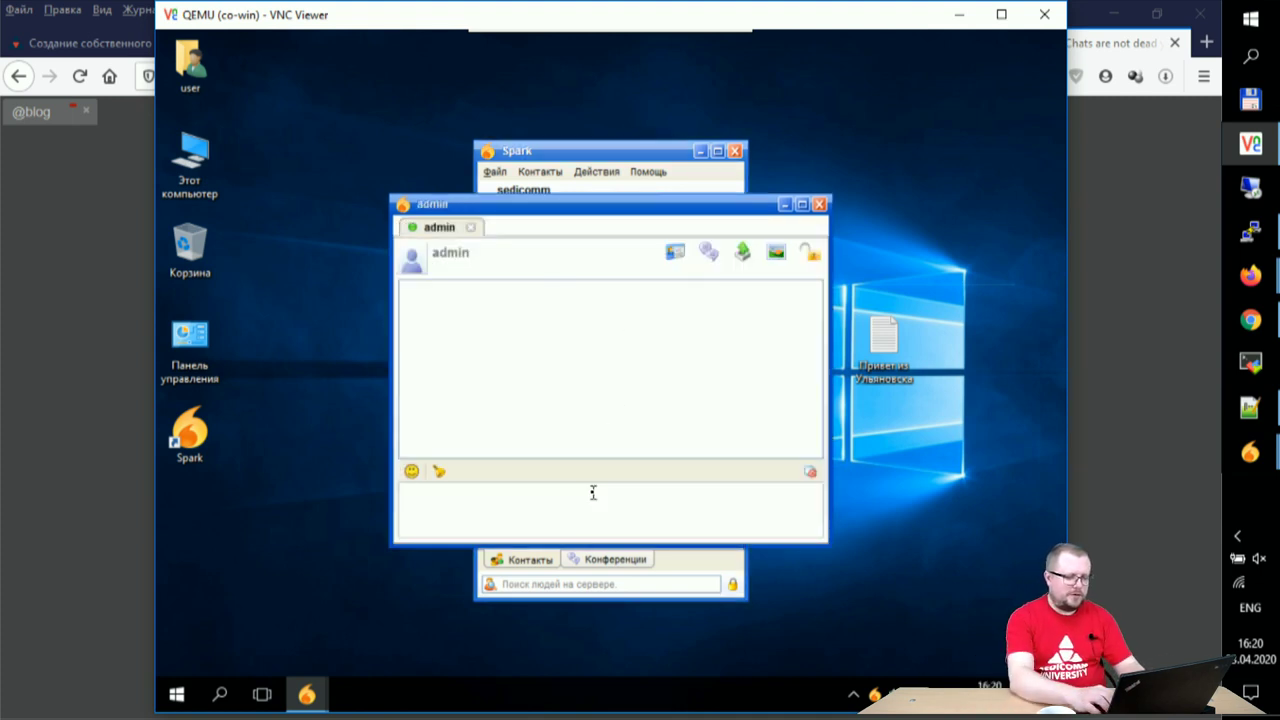
type("he")
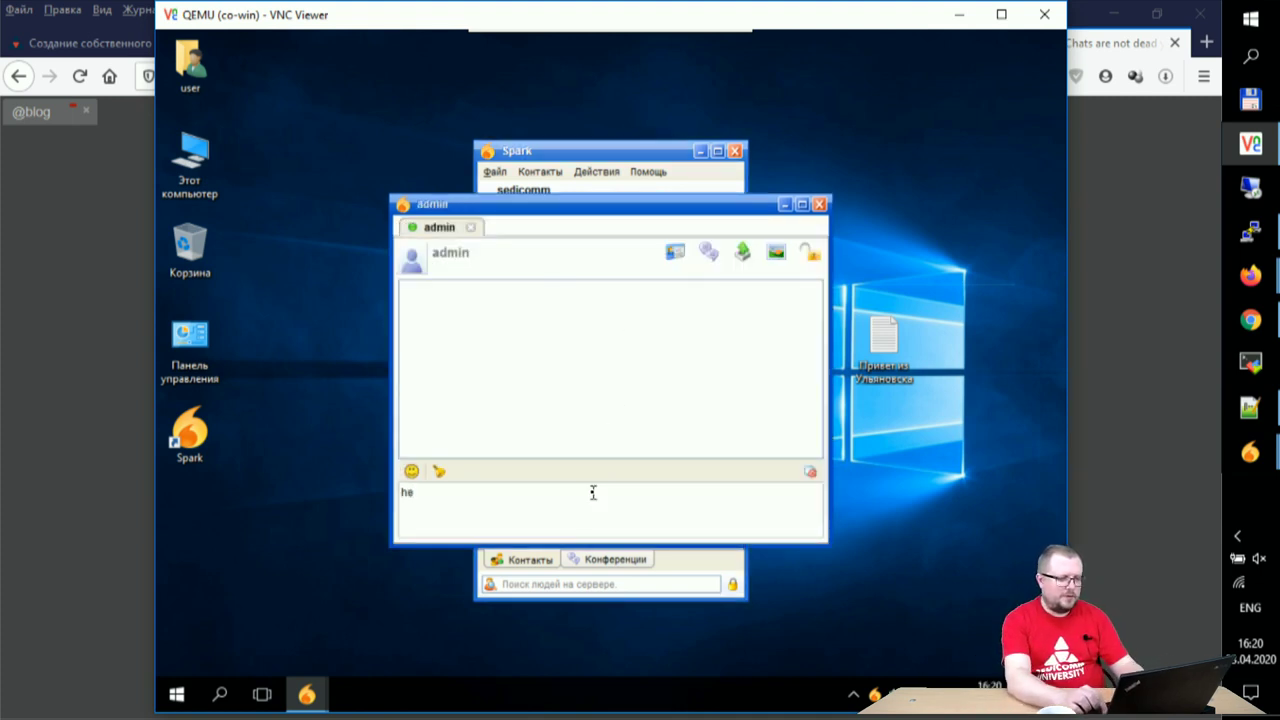
type("llo")
key("Return")
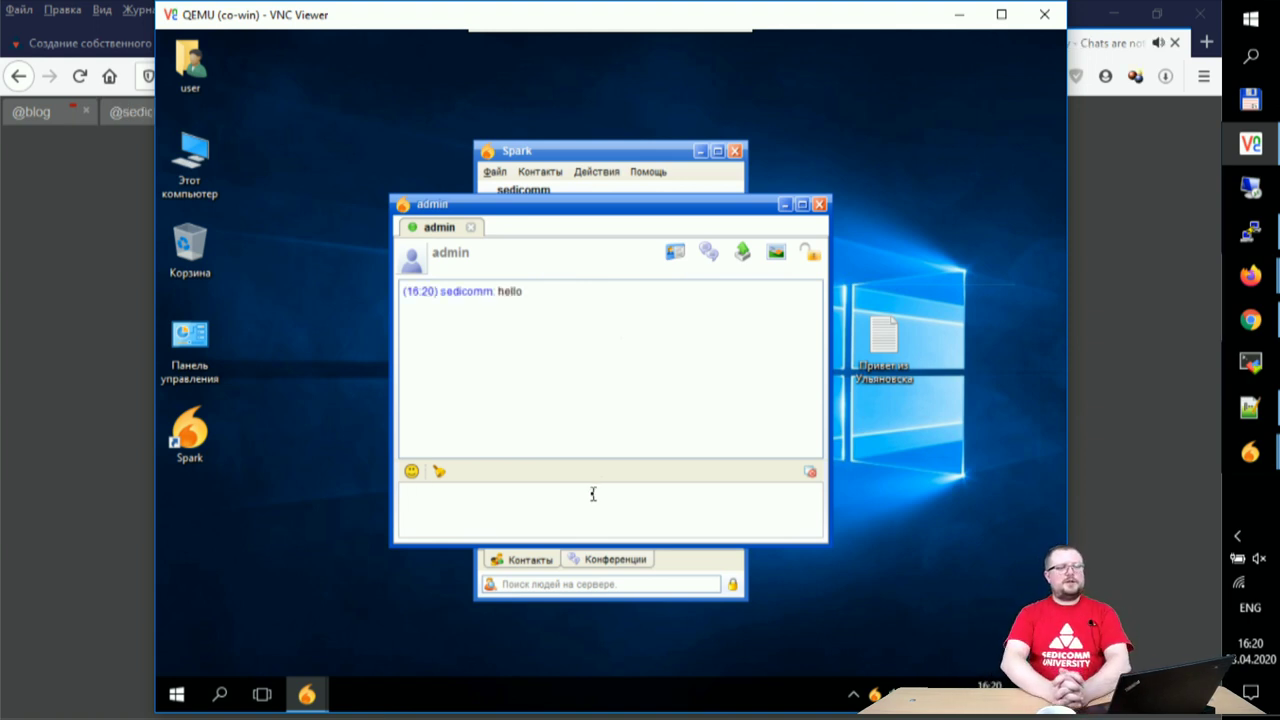
- Bring the host's Spark chat window forward and look through its open conversations
left_click(1250, 452)
left_click(1130, 580)
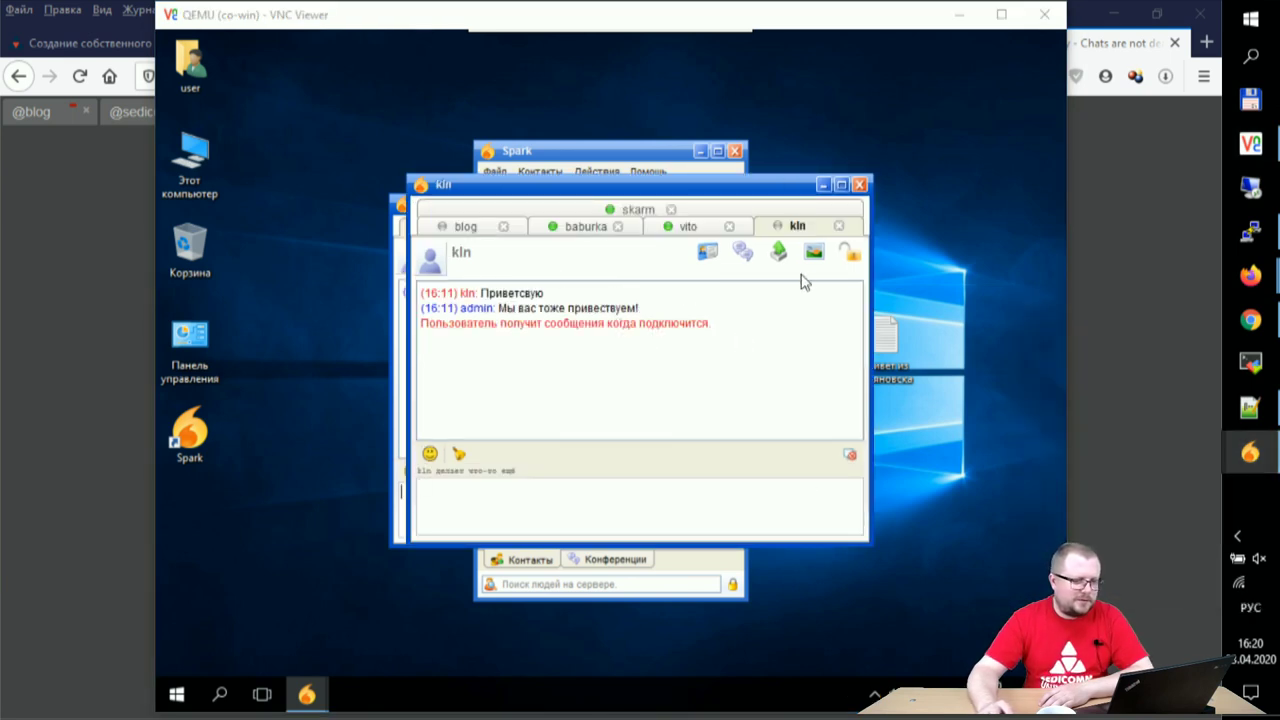
left_click(470, 227)
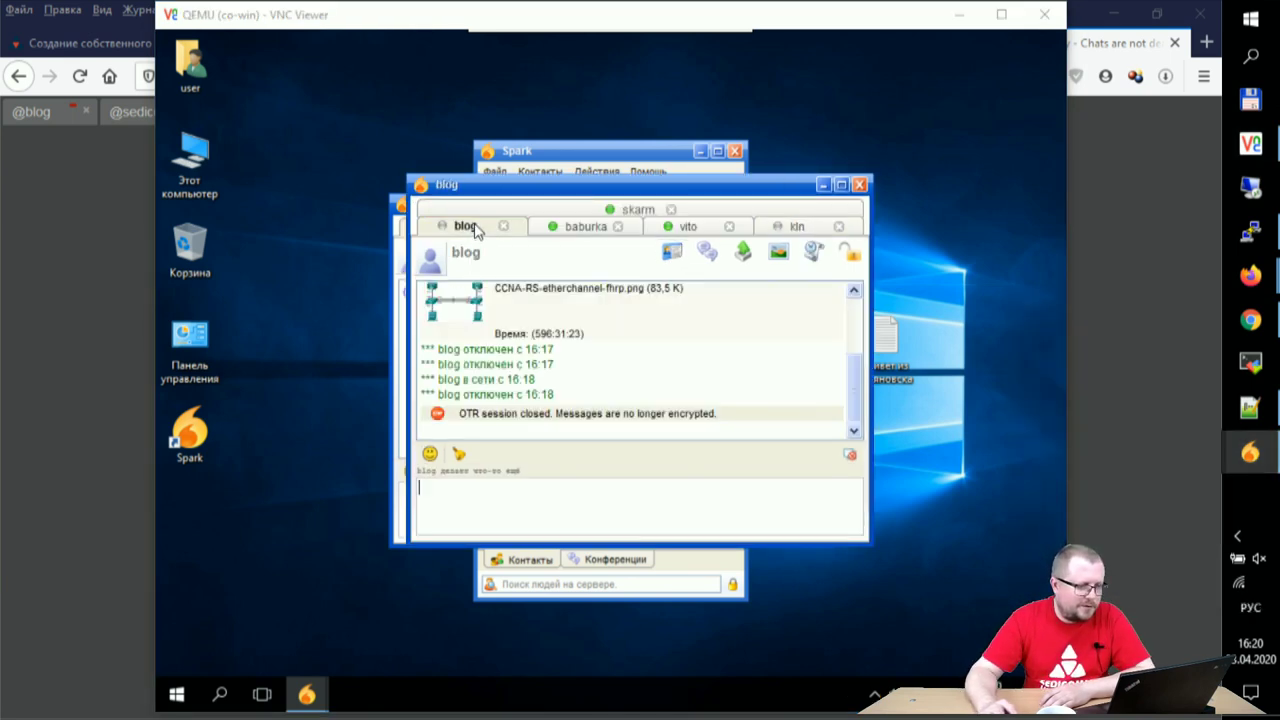
left_click(568, 234)
left_click(722, 229)
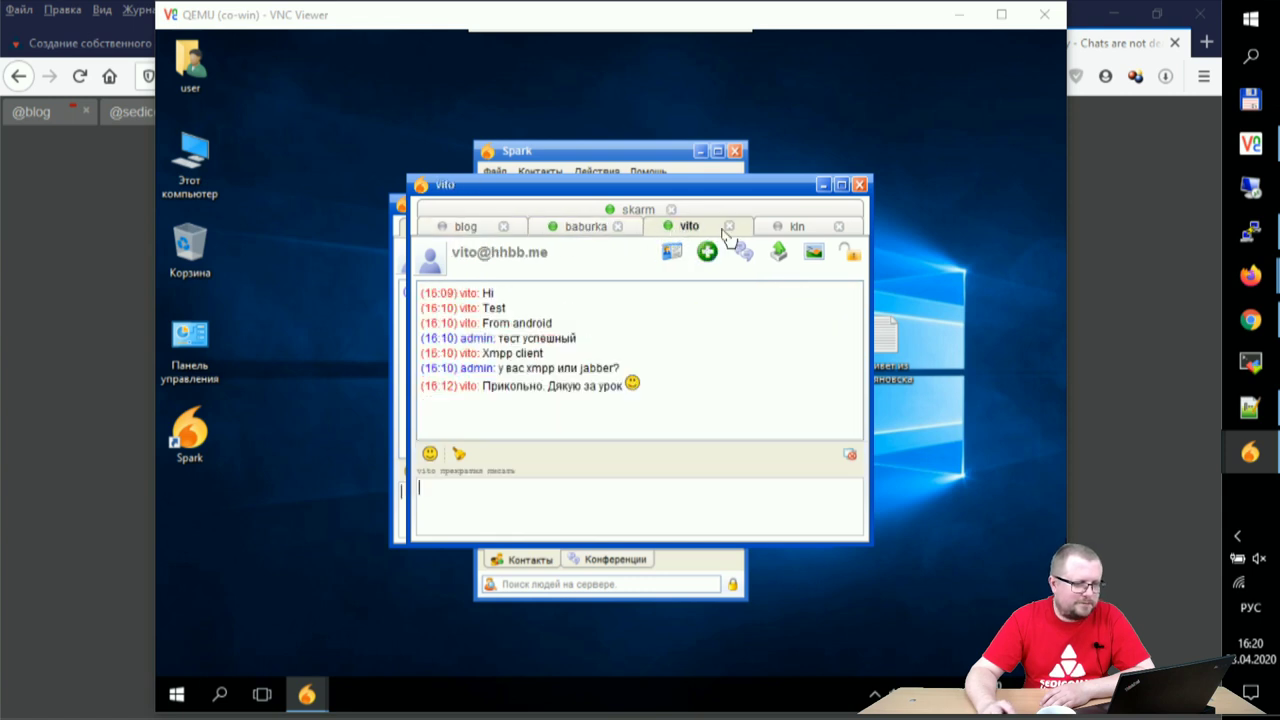
left_click(786, 226)
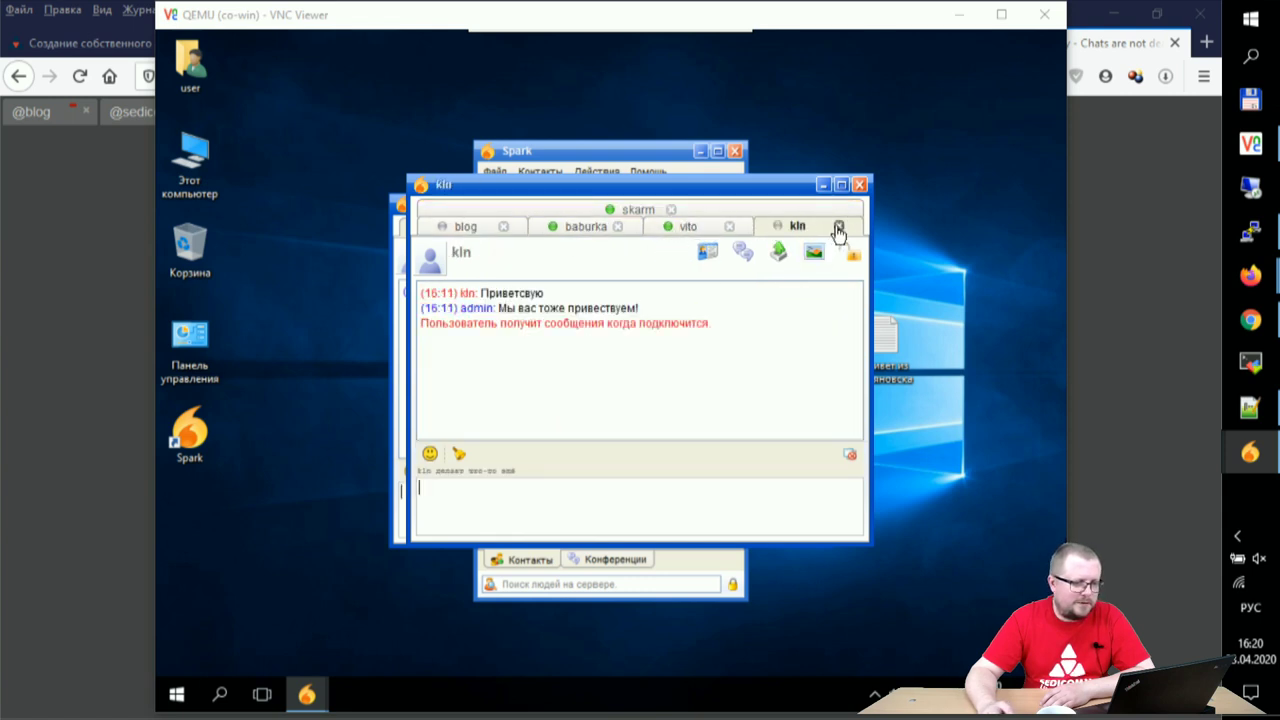
- Close the finished conversations, including the blog chat and the pending file-transfer chat
left_click(839, 227)
left_click(766, 209)
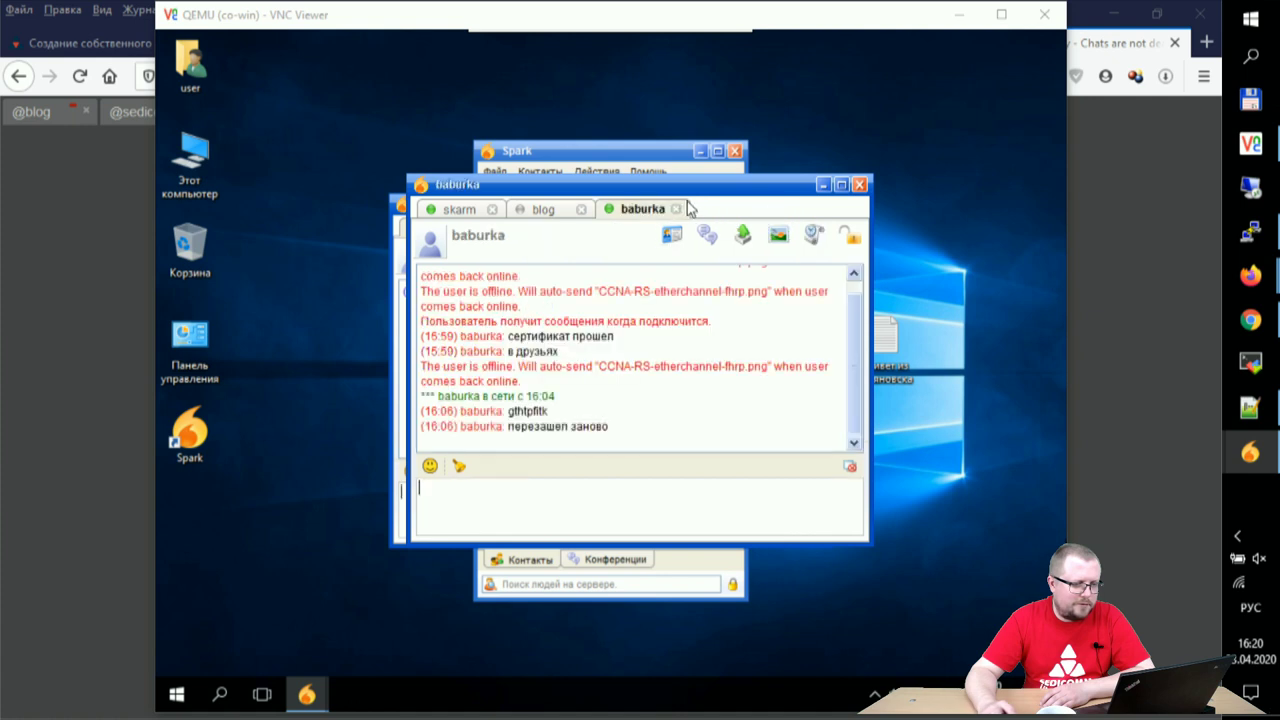
left_click(676, 210)
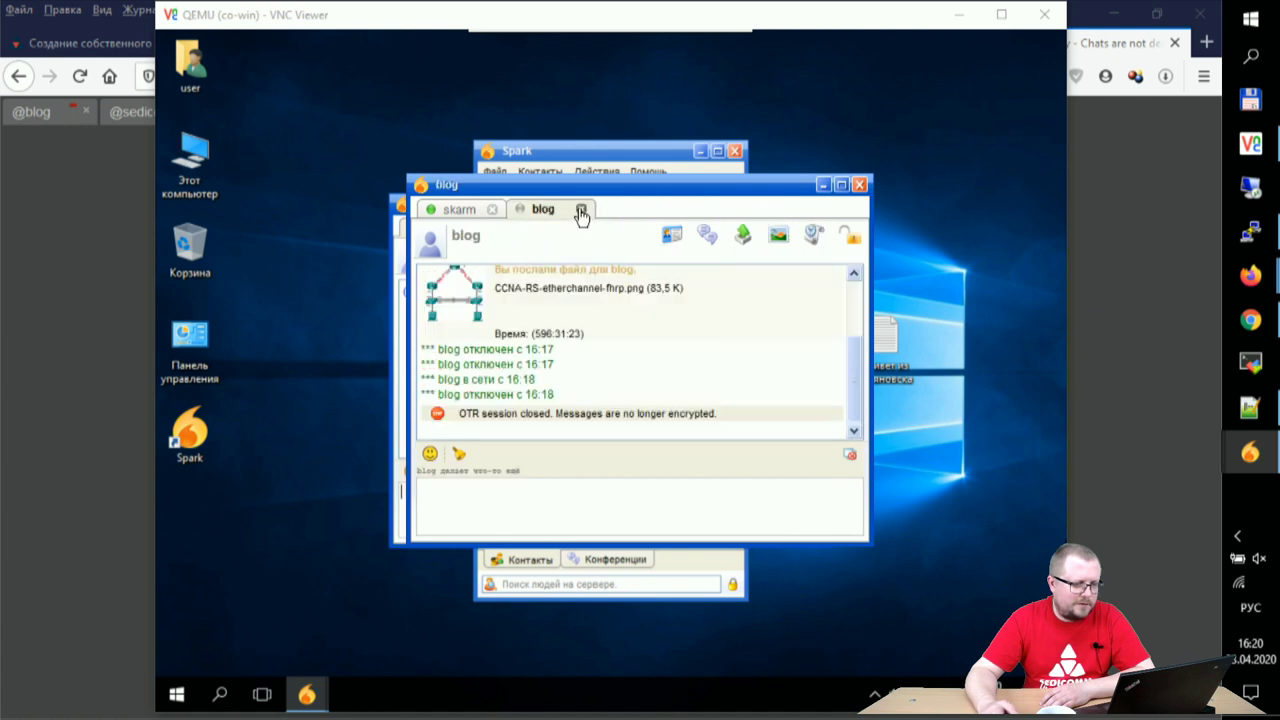
left_click(581, 211)
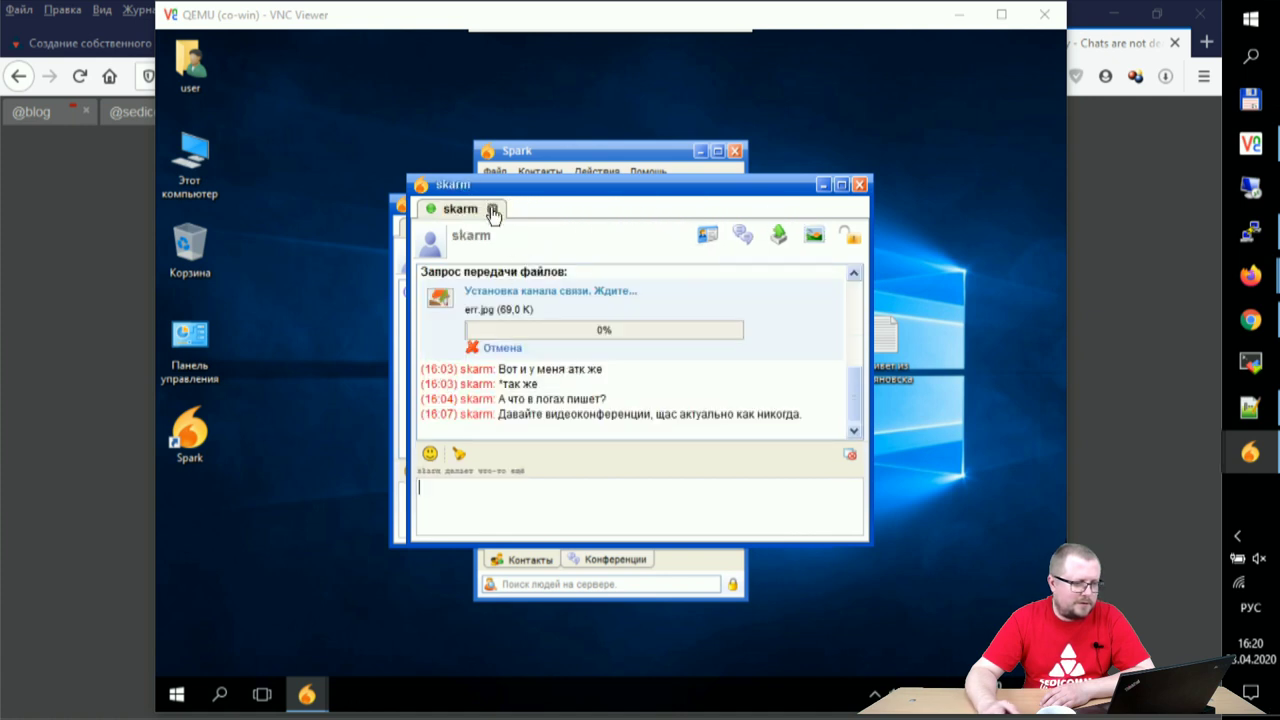
left_click(492, 210)
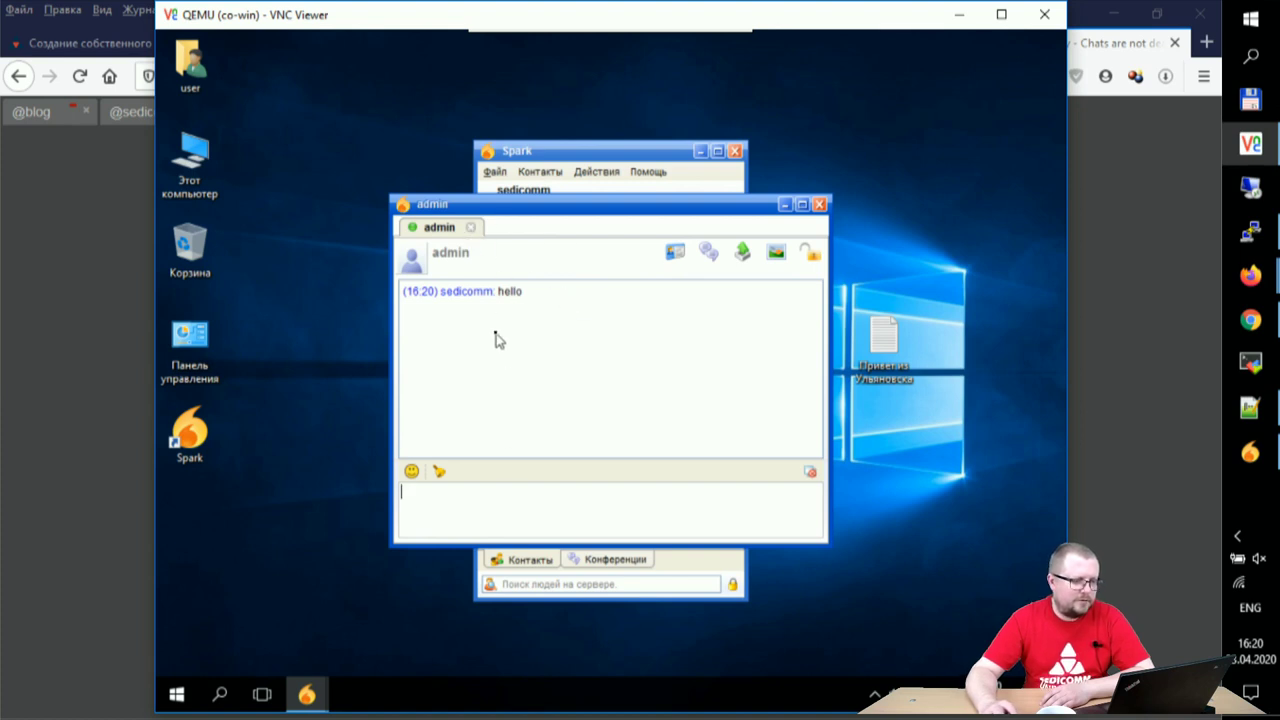
- Send 'hello' in the admin conversation, then bring the PuTTY server terminal forward
type("hello")
key("Return")
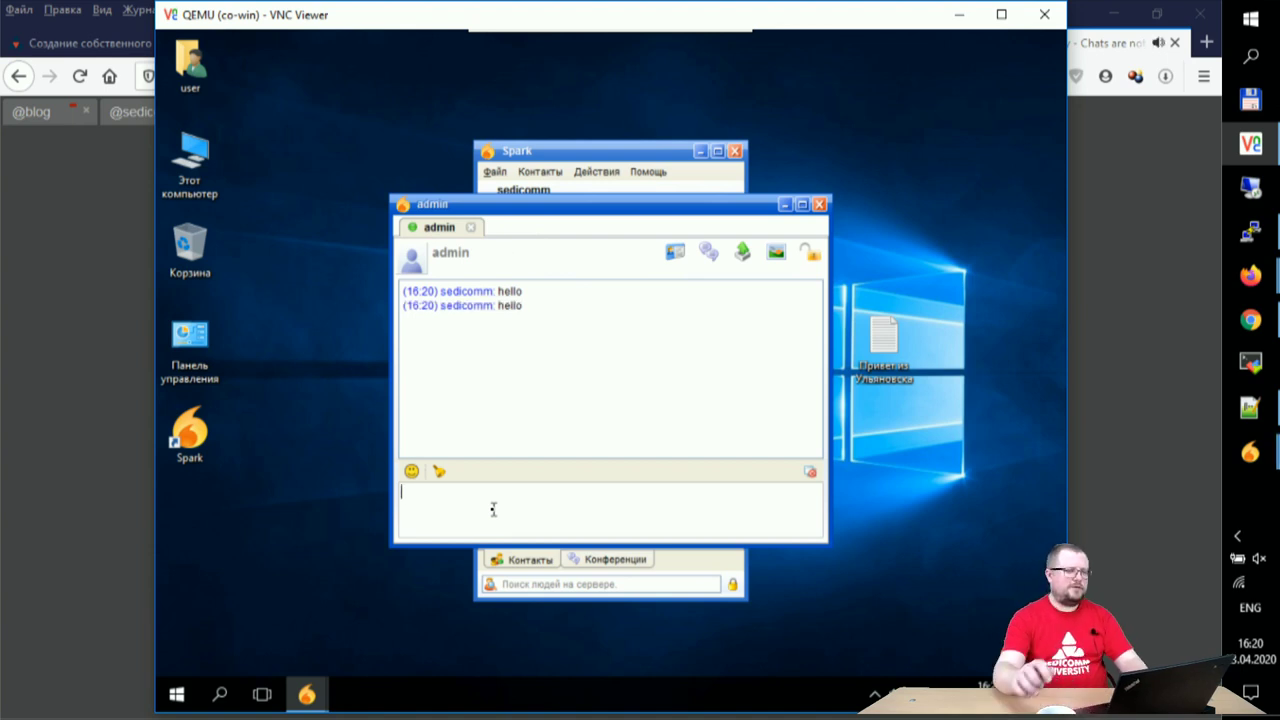
left_click_drag(584, 205, 668, 257)
mouse_move(1250, 453)
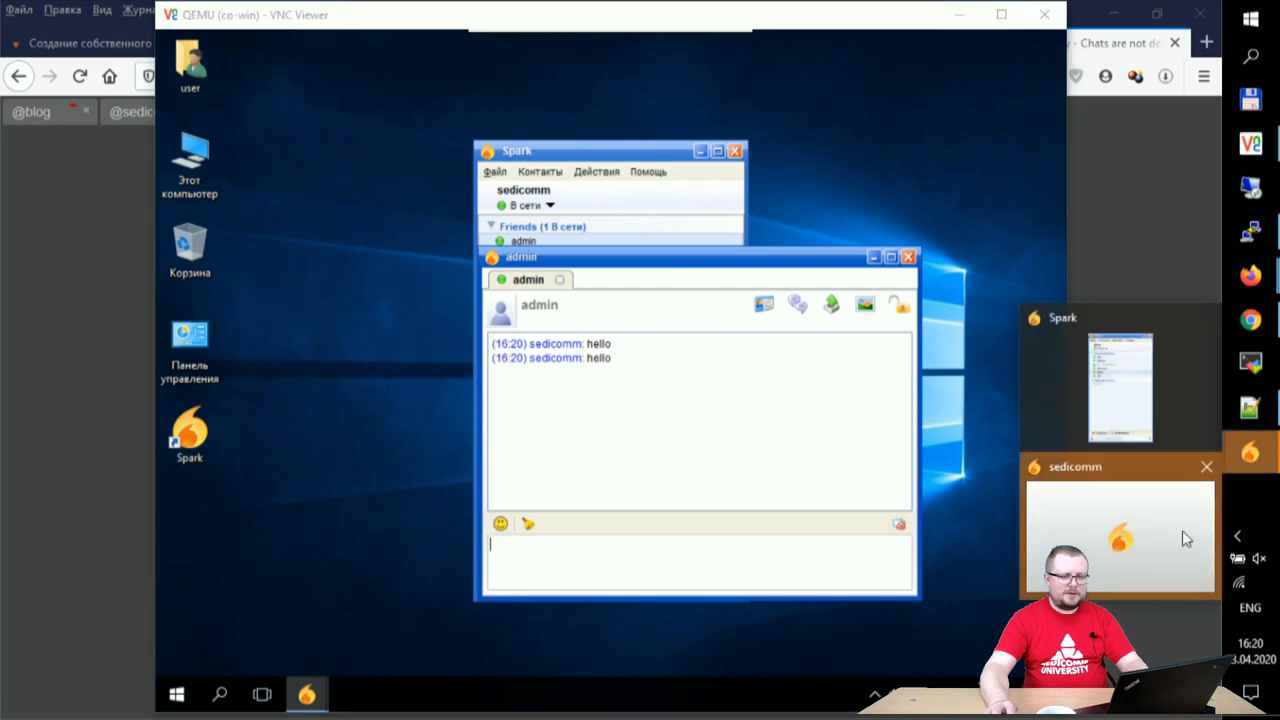
left_click(1145, 523)
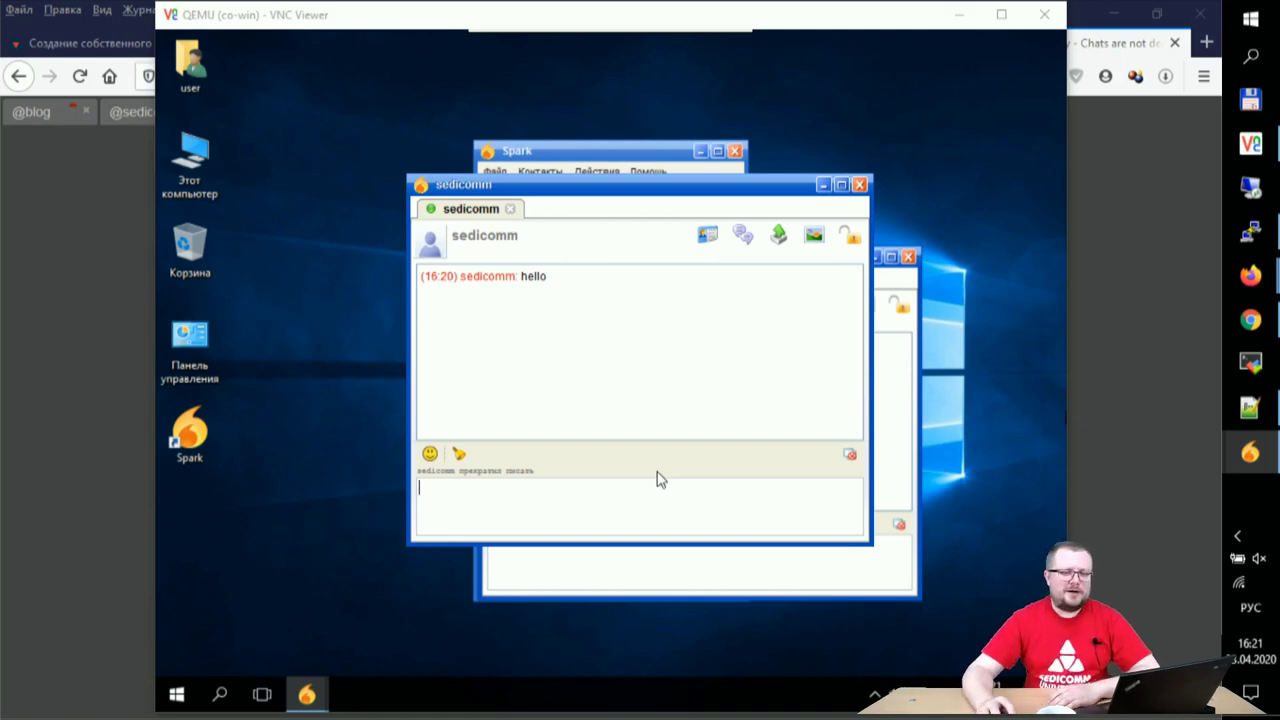
left_click(1250, 231)
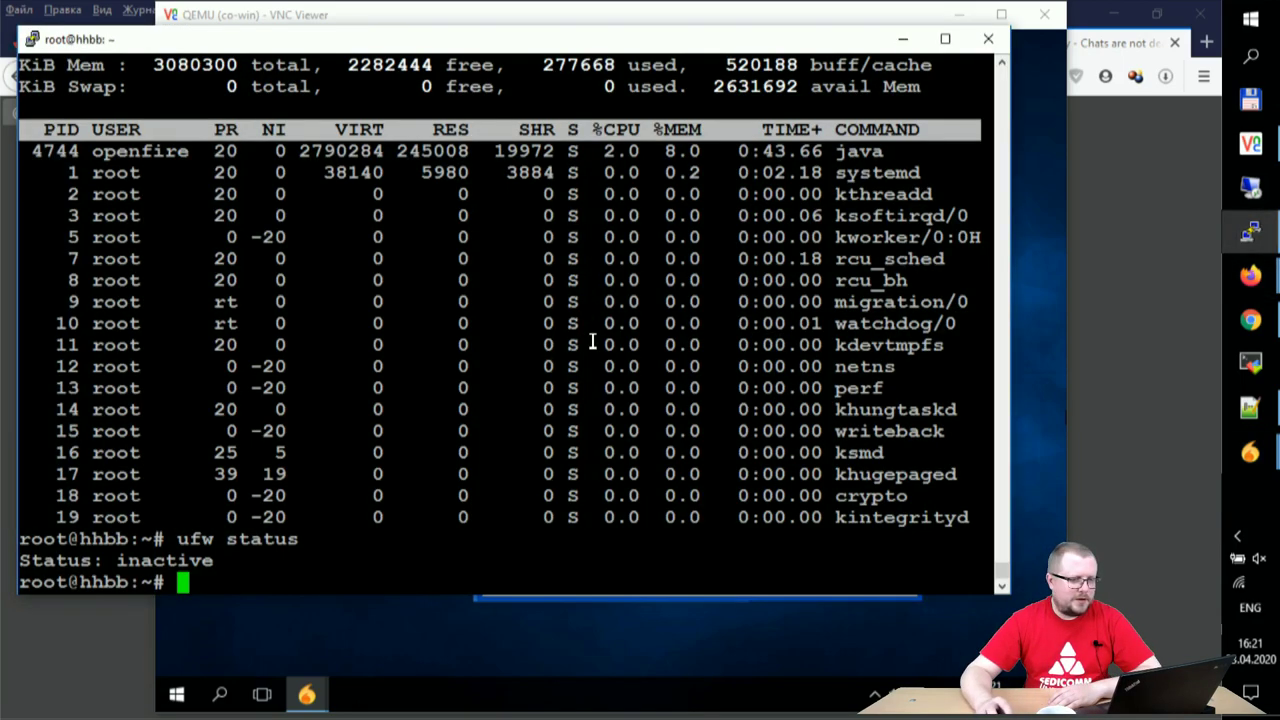
- Run top in PuTTY and highlight the java process's CPU and memory figures
left_click_drag(606, 152, 703, 151)
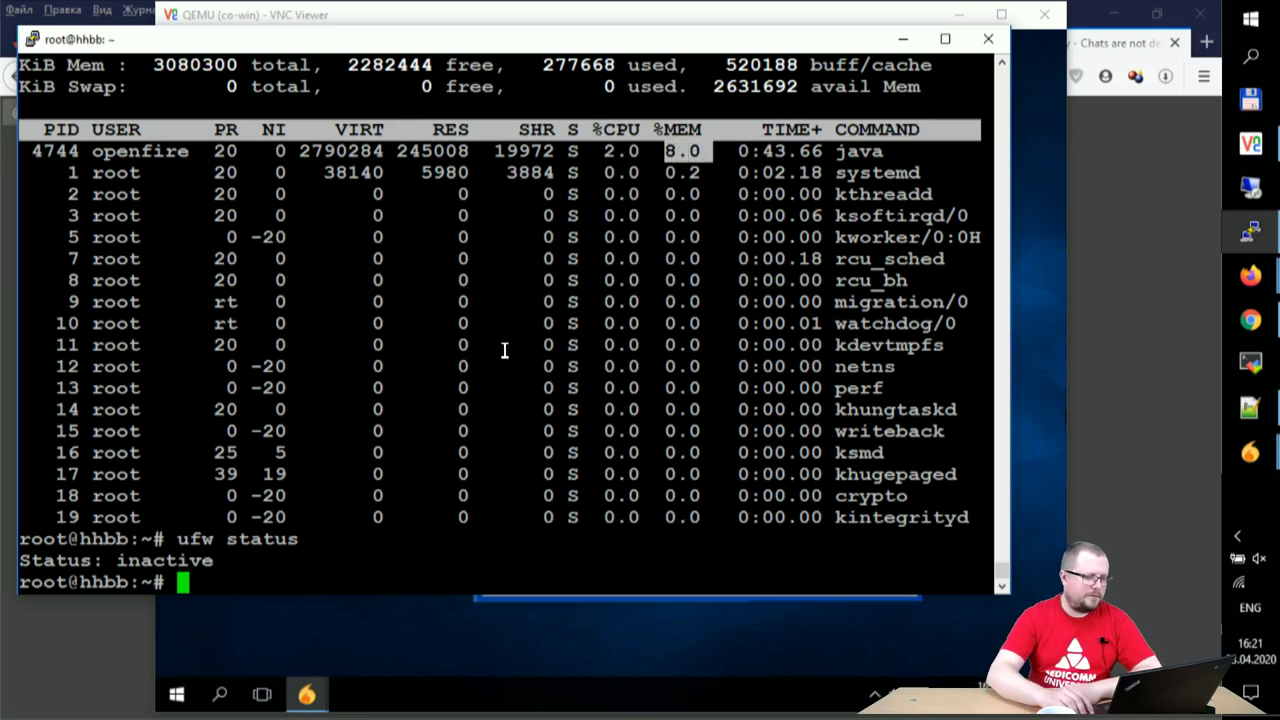
key("Up")
key("Up")
key("Return")
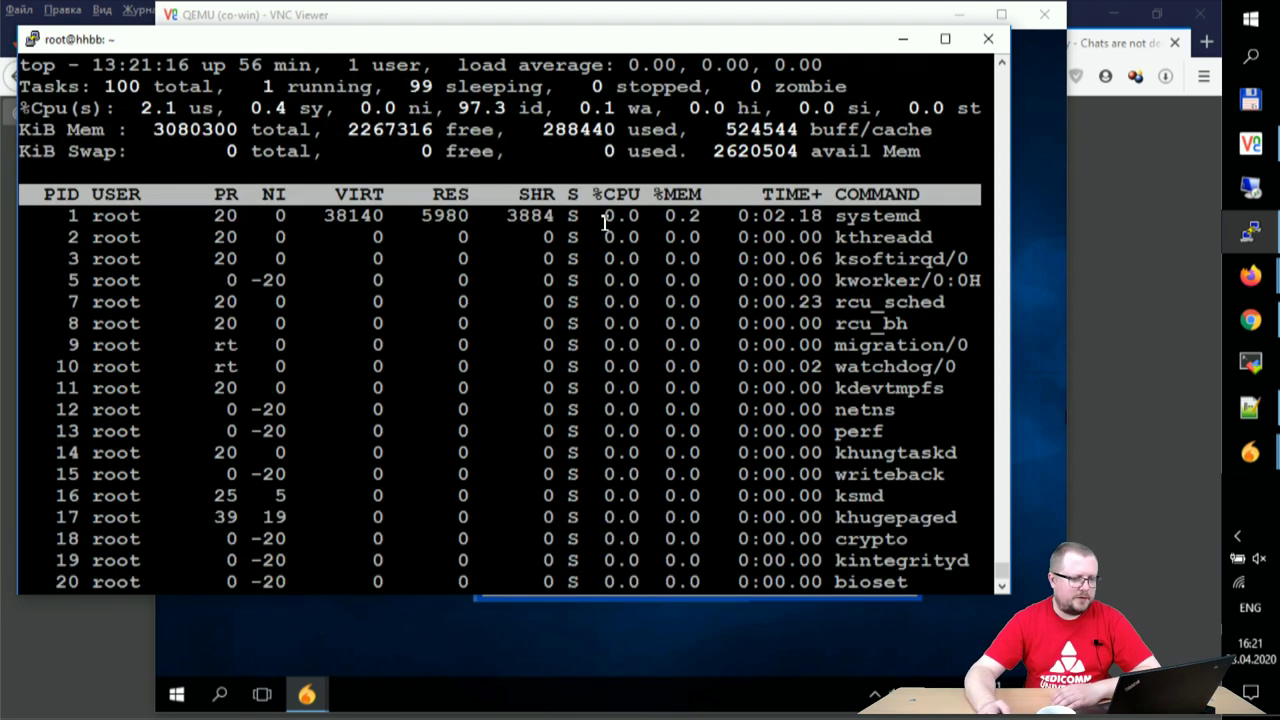
left_click_drag(658, 215, 754, 215)
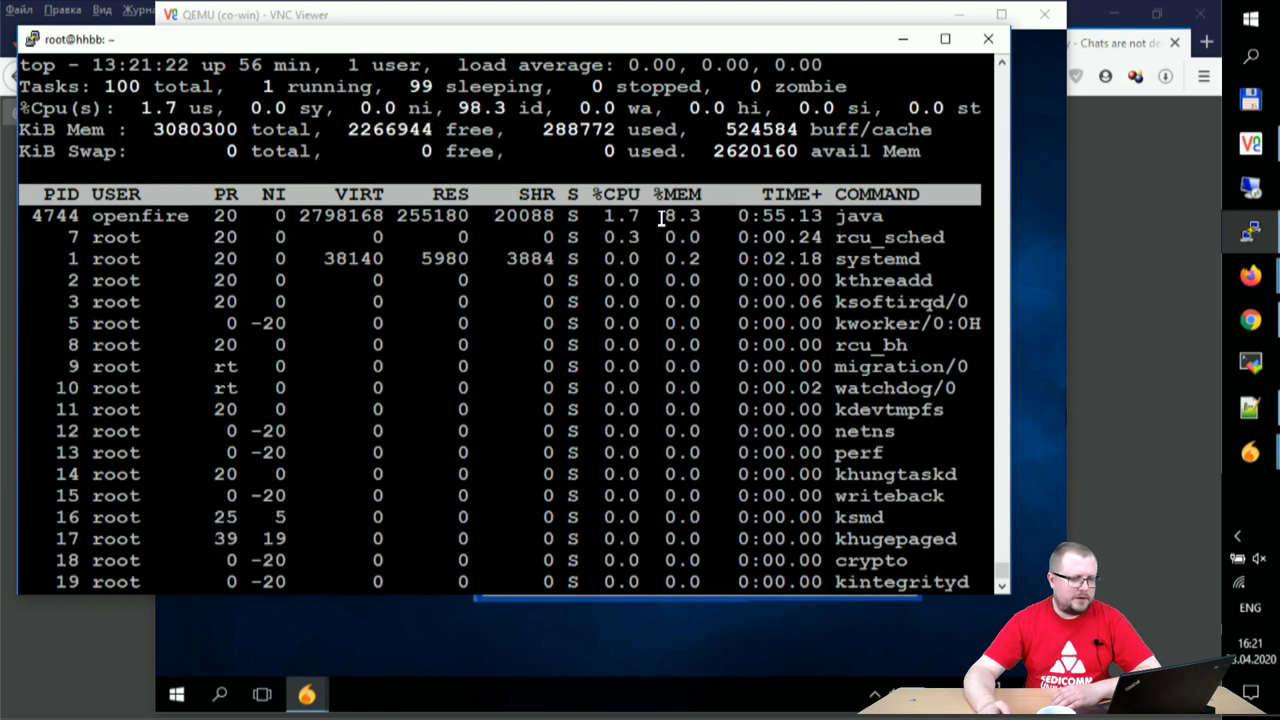
left_click_drag(592, 218, 717, 224)
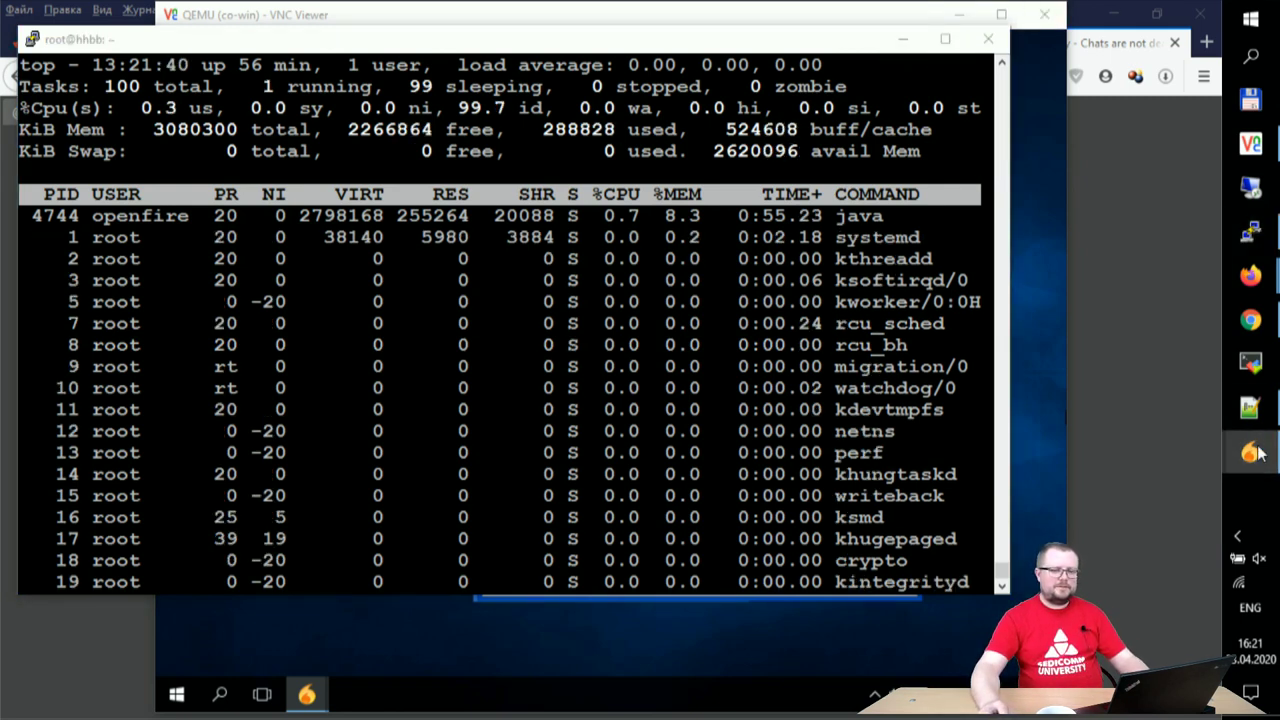
- Close the other user's chat window and accept the pending Spark contact authorization request
mouse_move(1250, 452)
left_click(1122, 477)
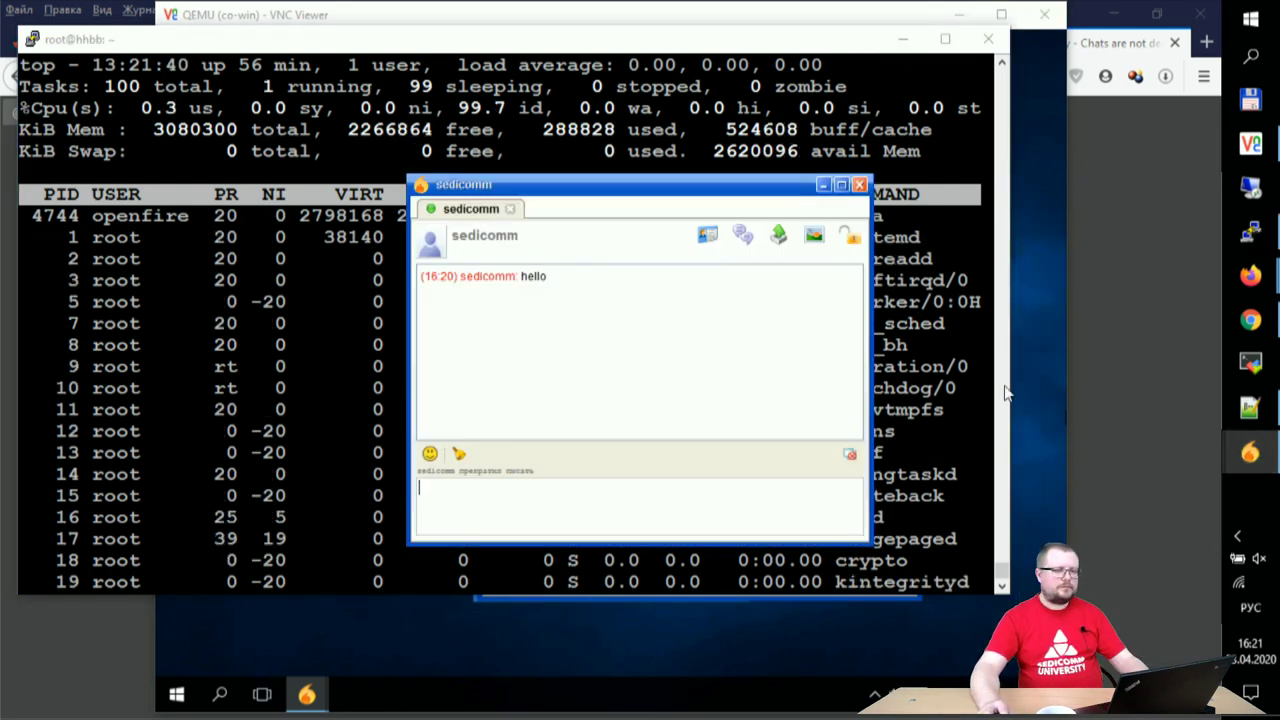
left_click(859, 184)
mouse_move(1250, 452)
left_click(1135, 540)
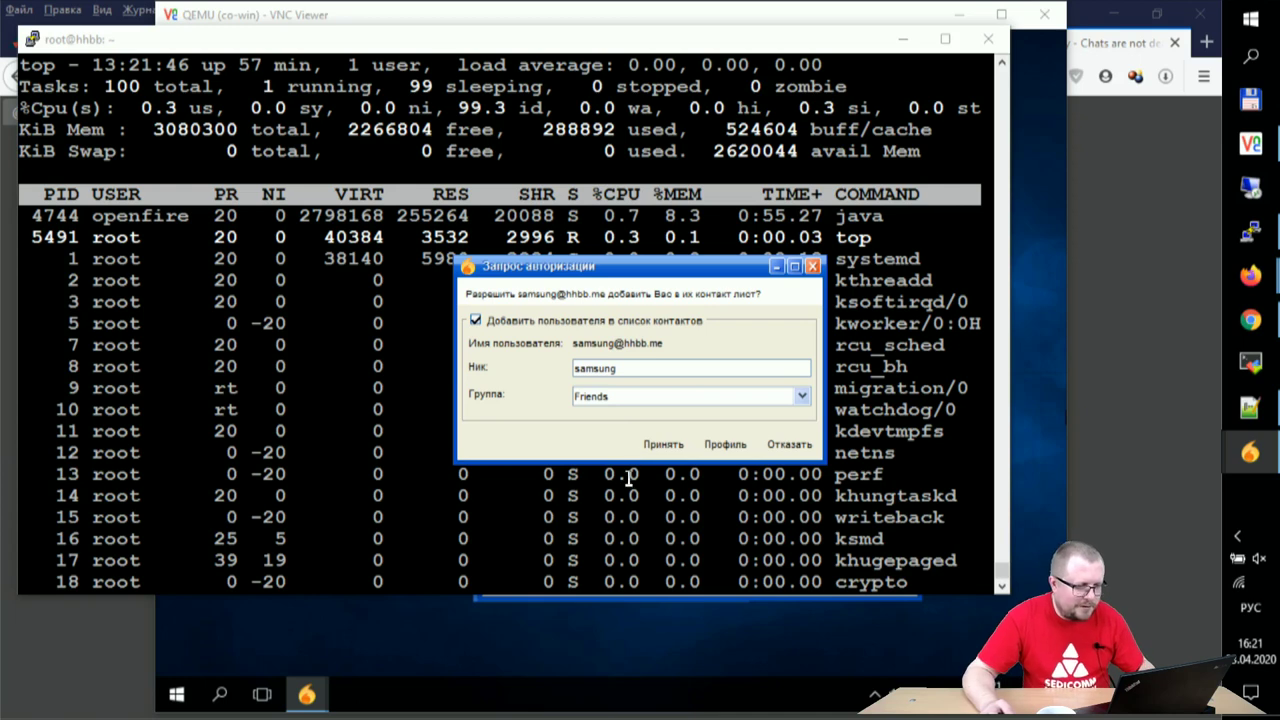
left_click(670, 453)
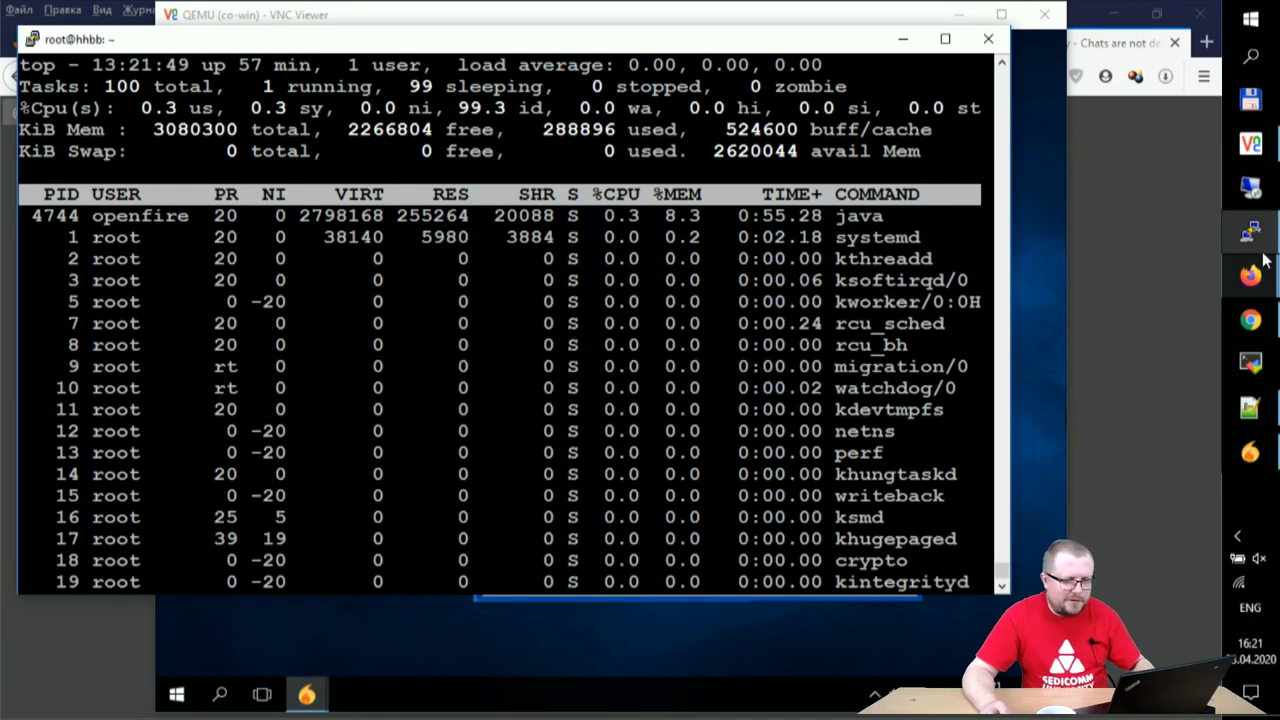
- Open a chat with the newly added contact and send 'hello'
left_click(1250, 453)
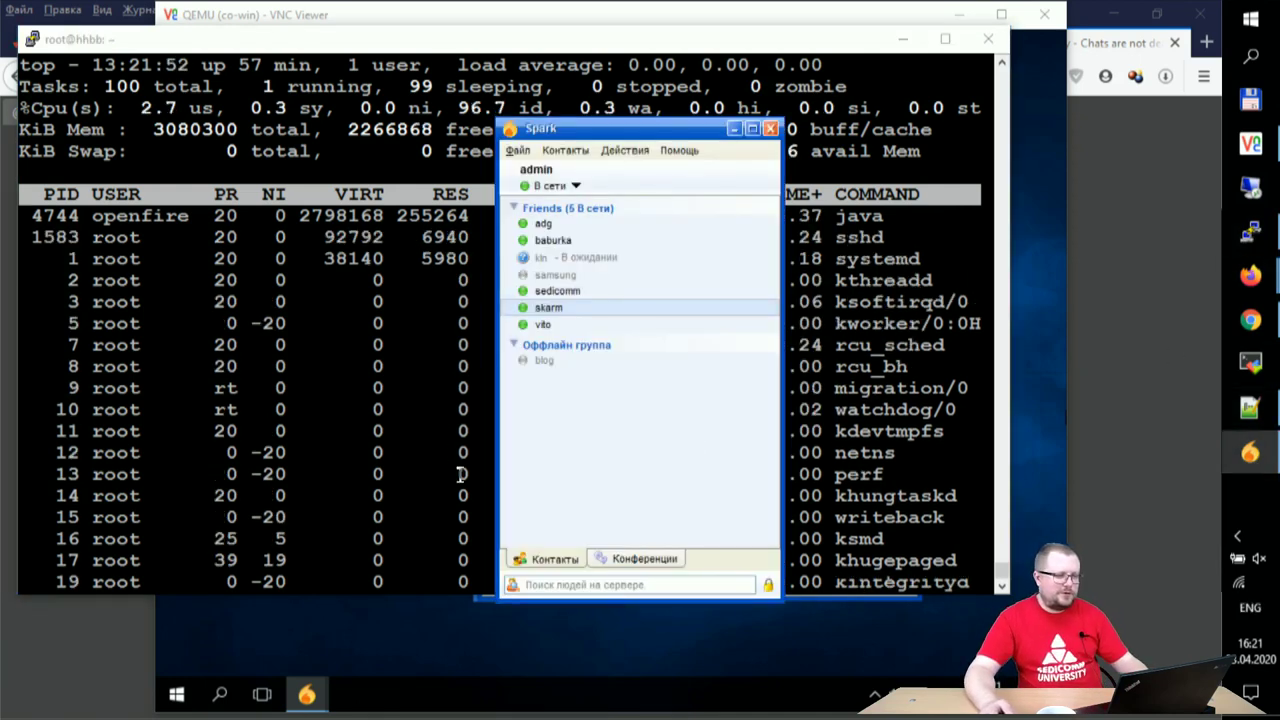
double_click(562, 275)
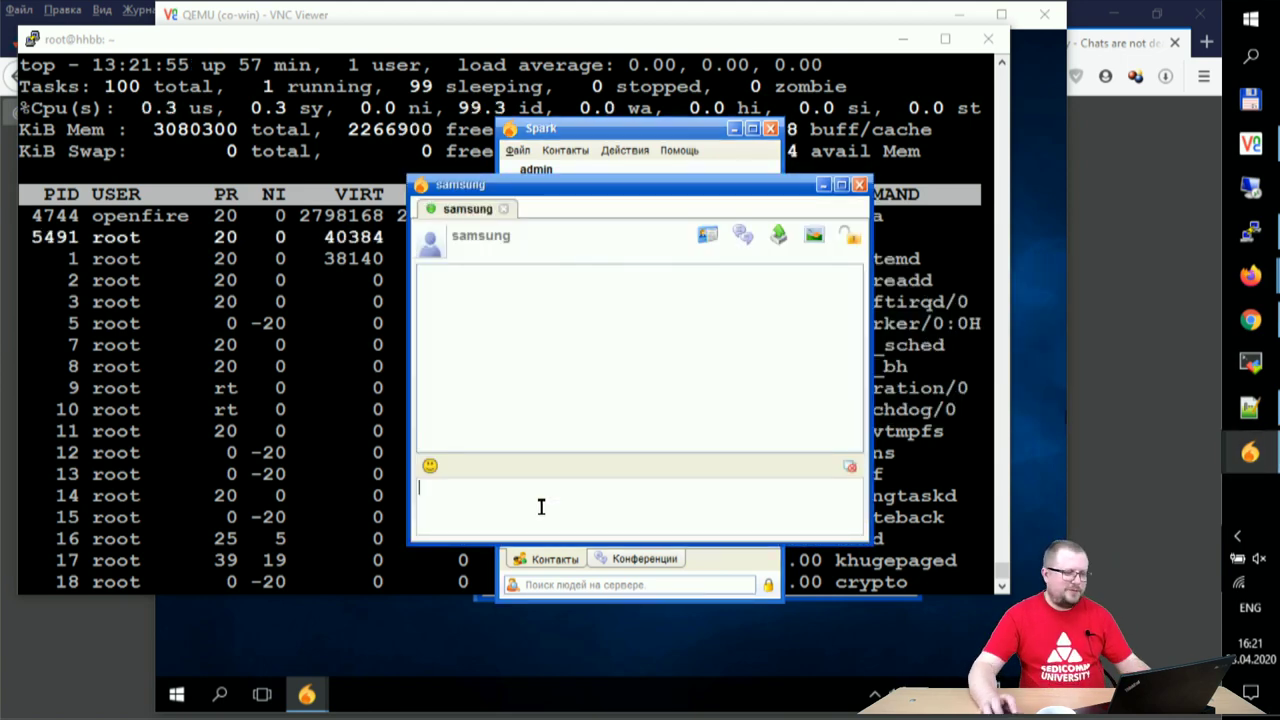
type("hello")
key("Return")
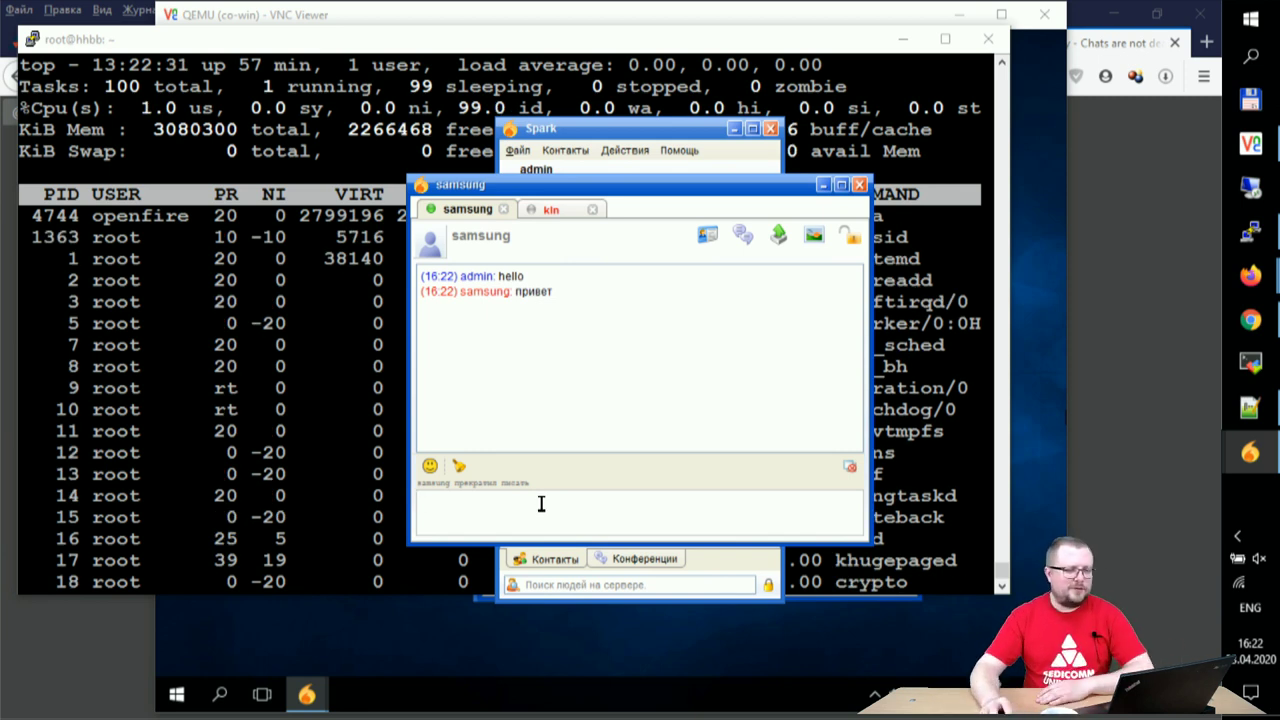
- Start an encrypted OTR session in the other conversation, accepting the unverified key
left_click(556, 210)
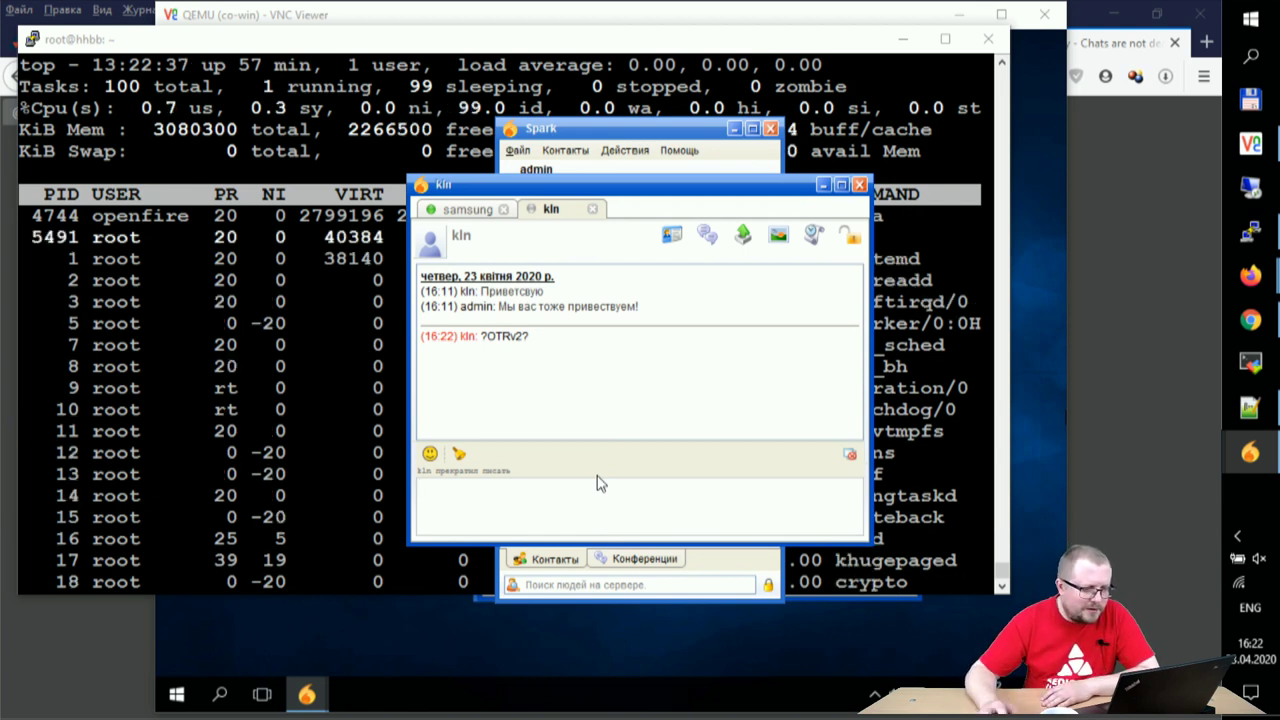
left_click(849, 235)
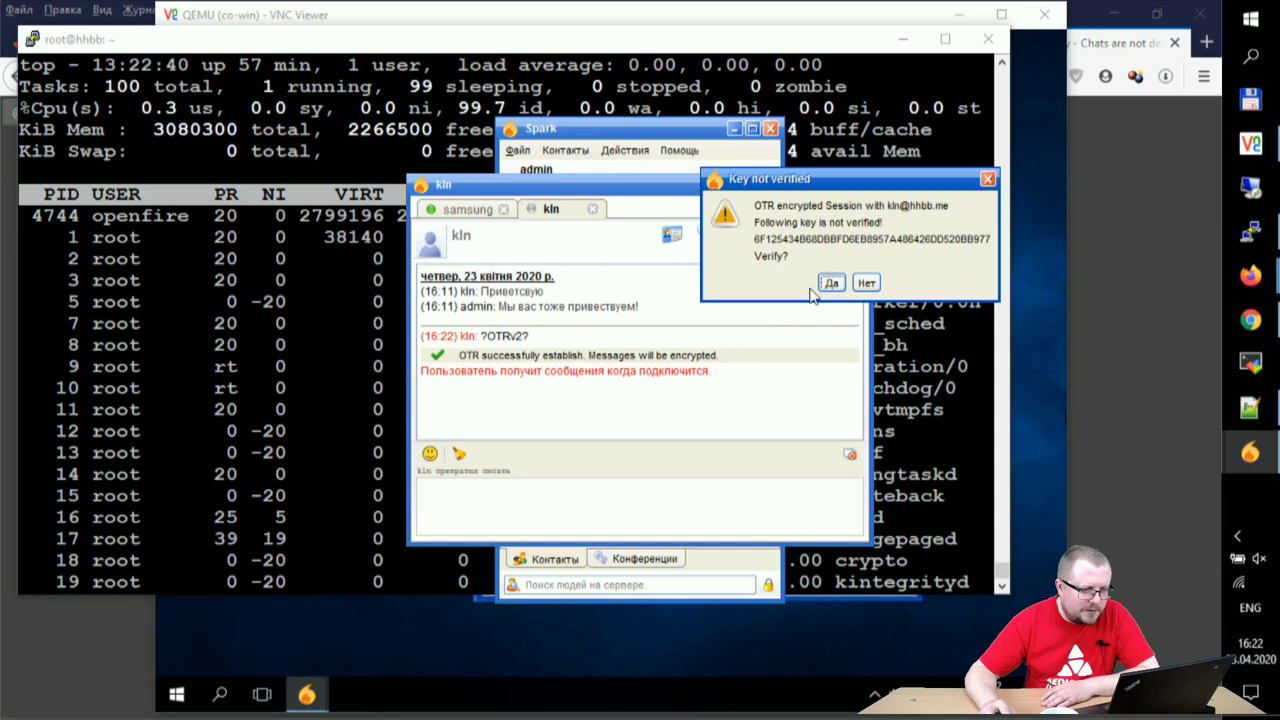
left_click(830, 283)
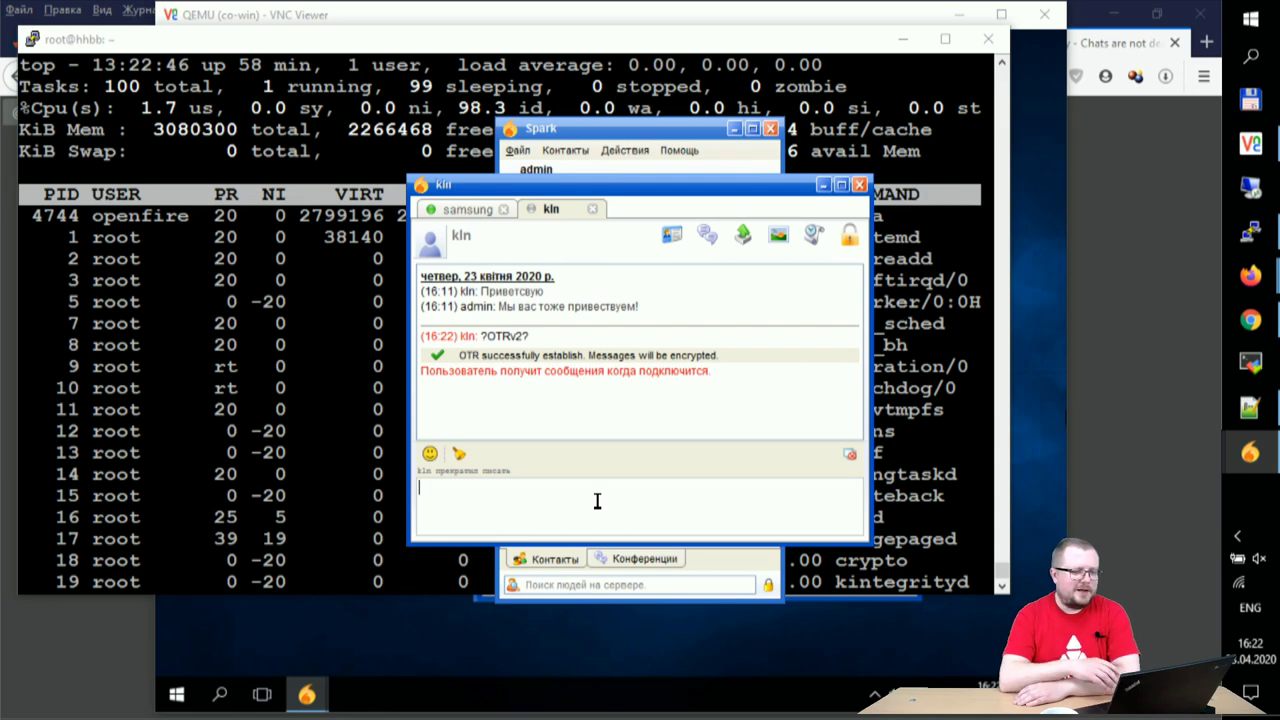
left_click(465, 211)
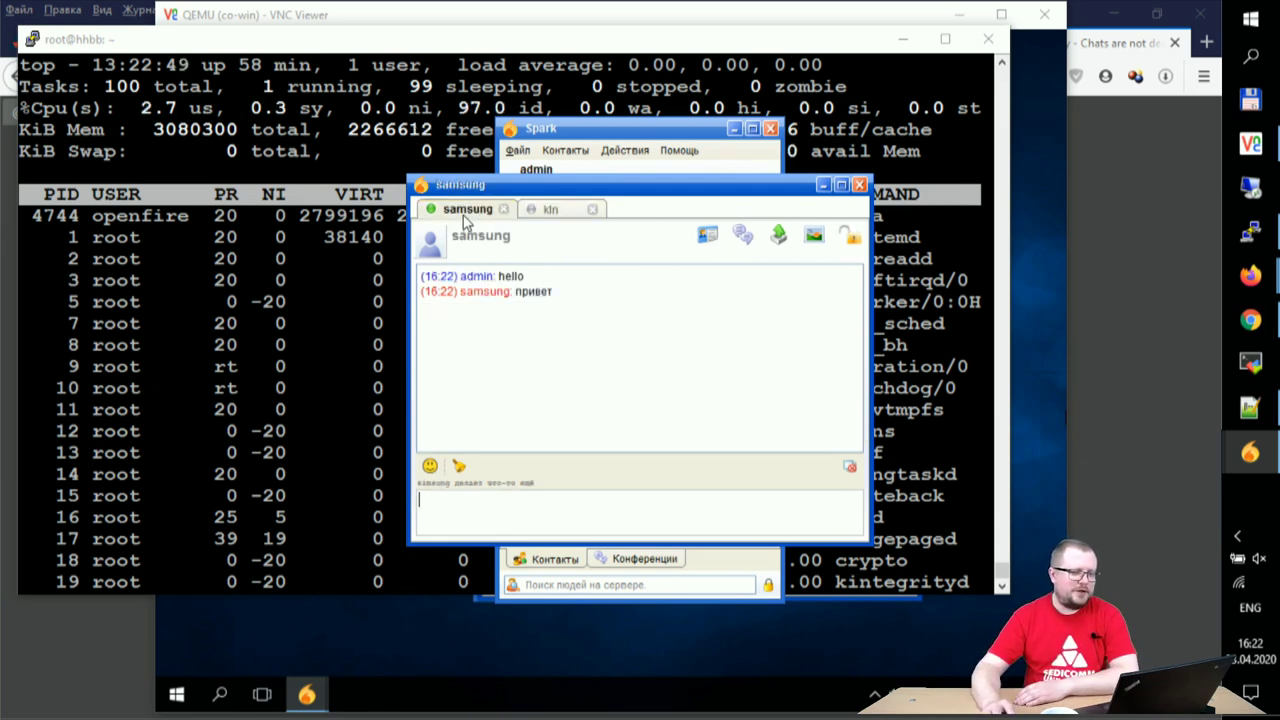
left_click(550, 209)
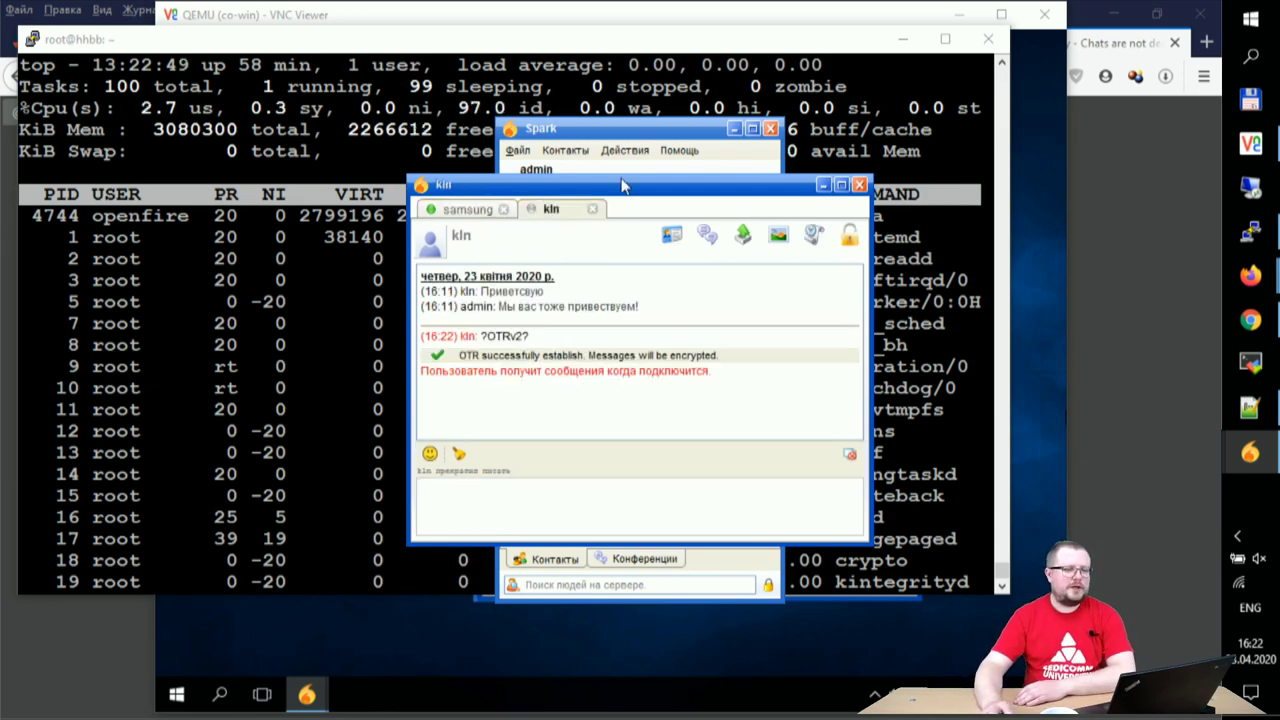
- Close the encrypted chat and open the User Summary page in the Openfire admin console
left_click(720, 50)
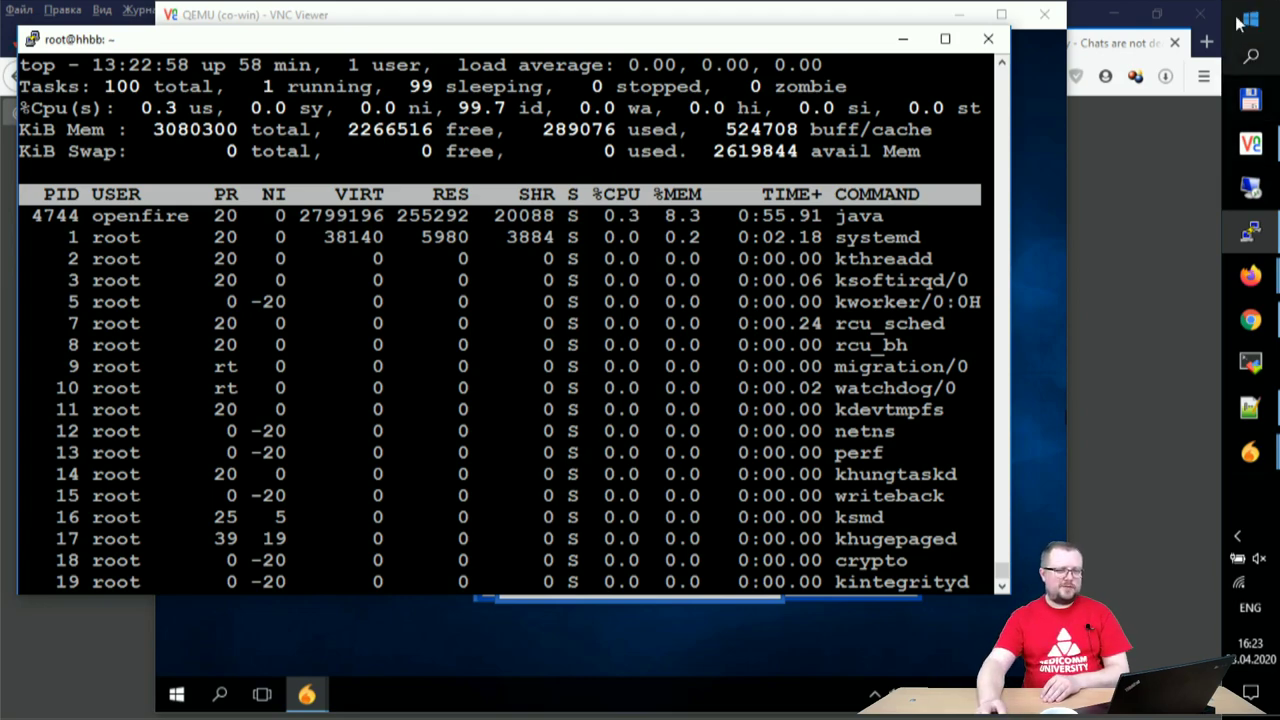
left_click(902, 40)
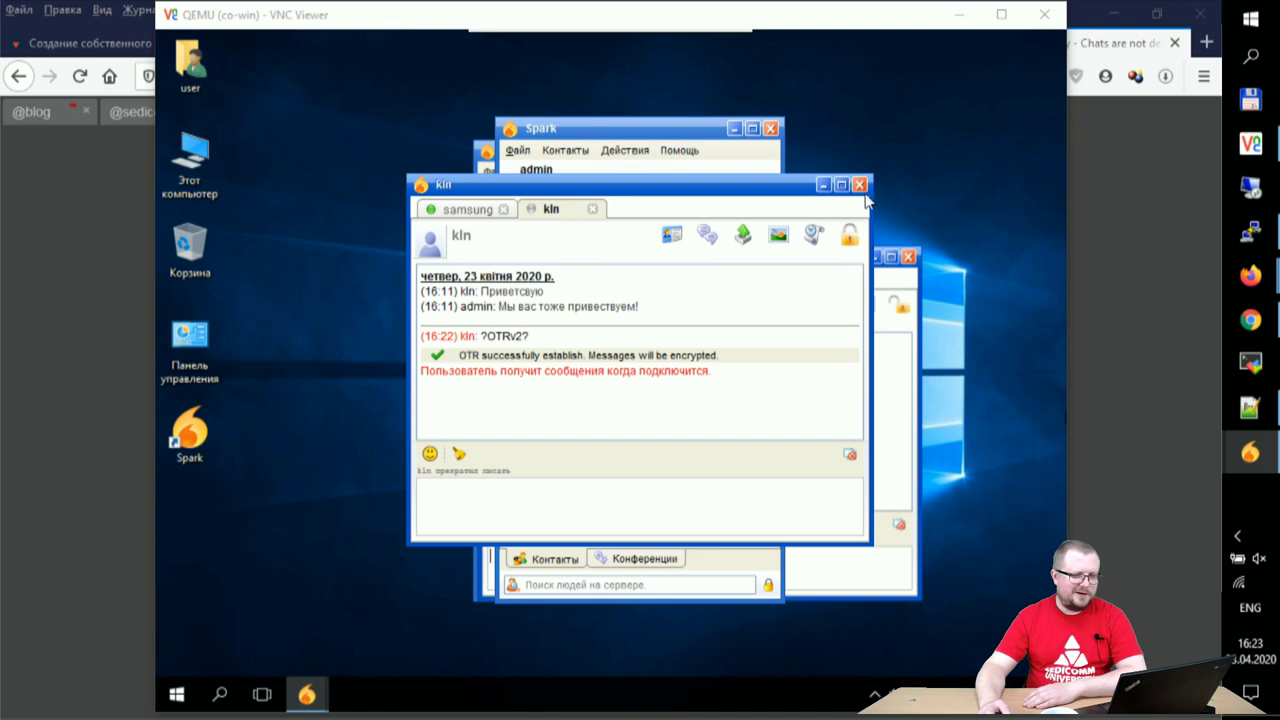
left_click(859, 184)
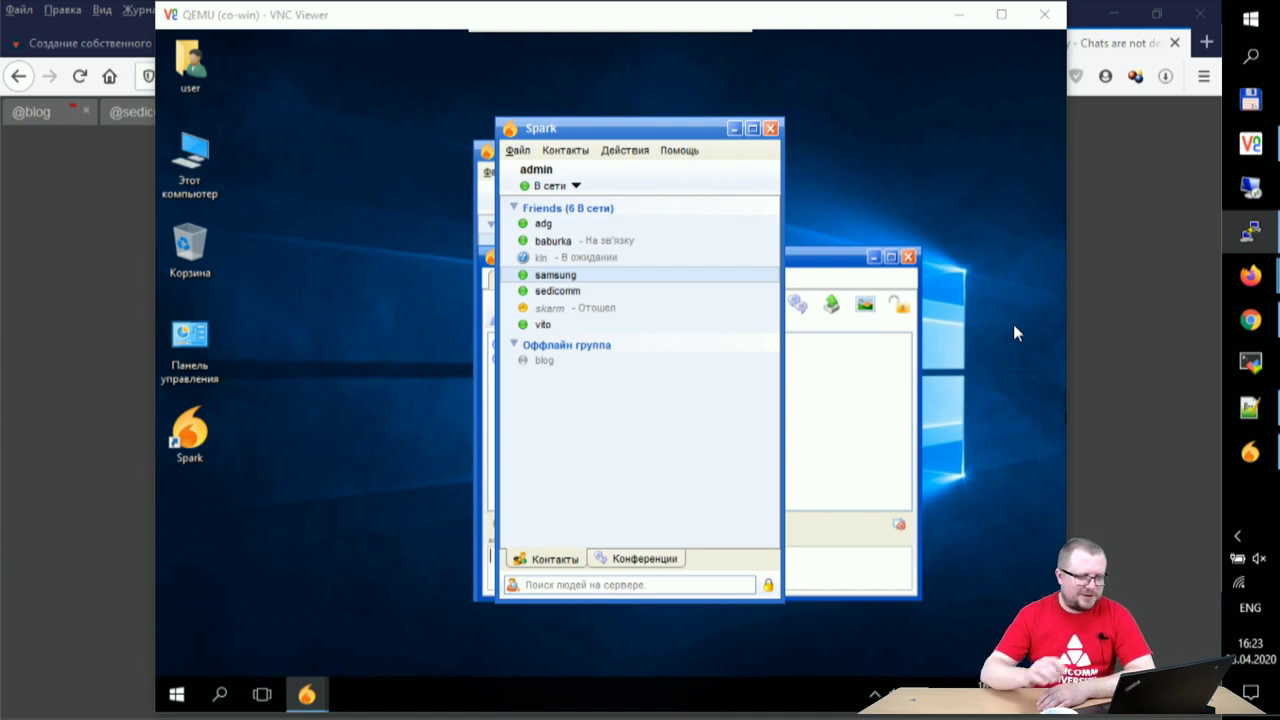
left_click(1270, 328)
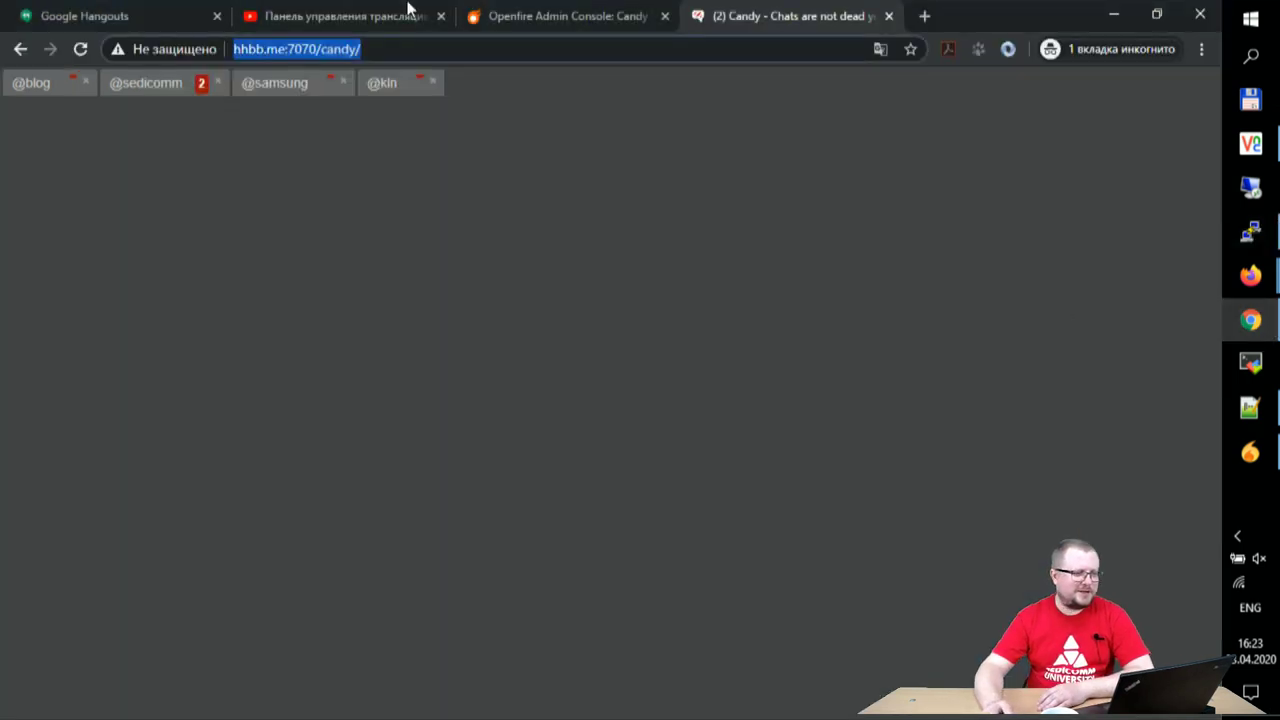
left_click(540, 12)
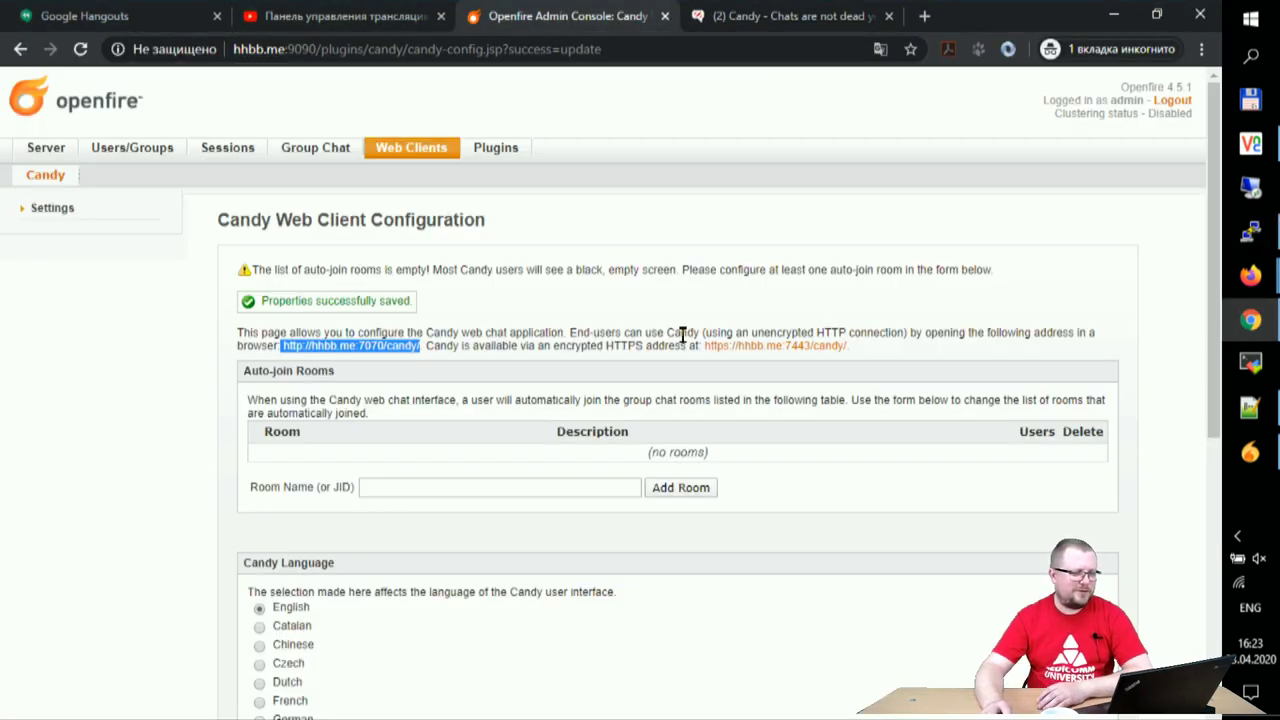
left_click(158, 152)
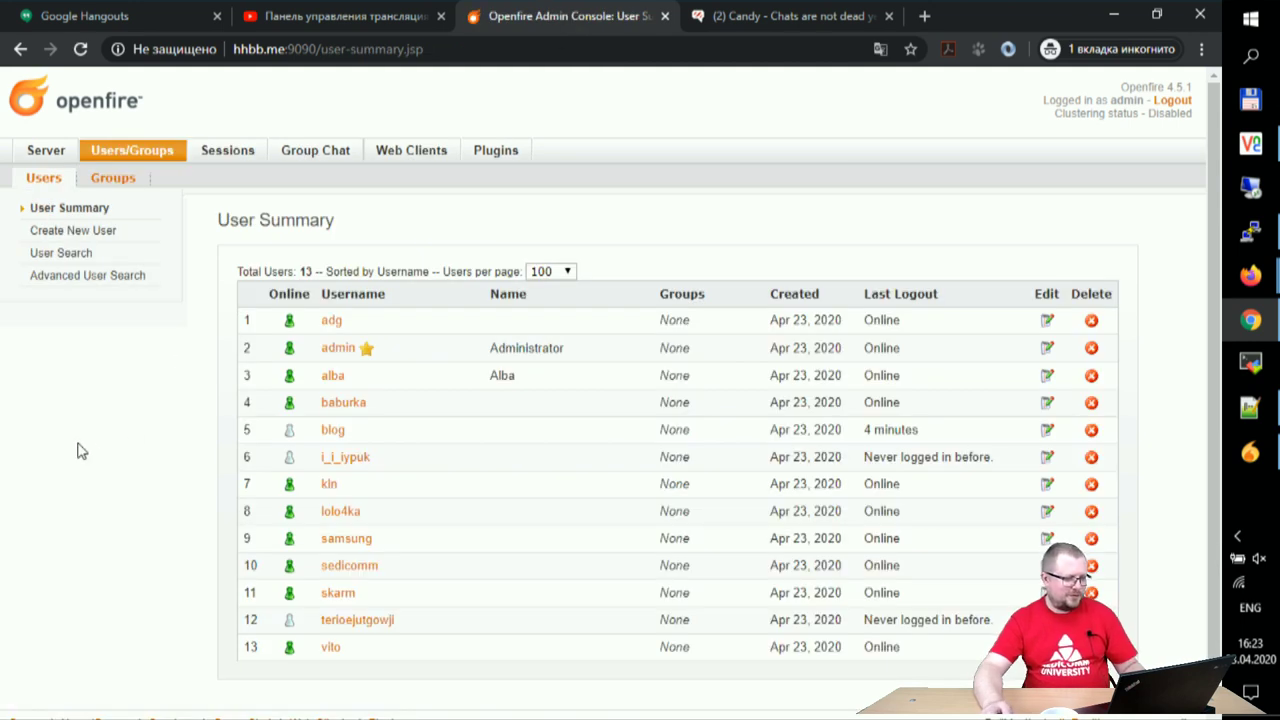